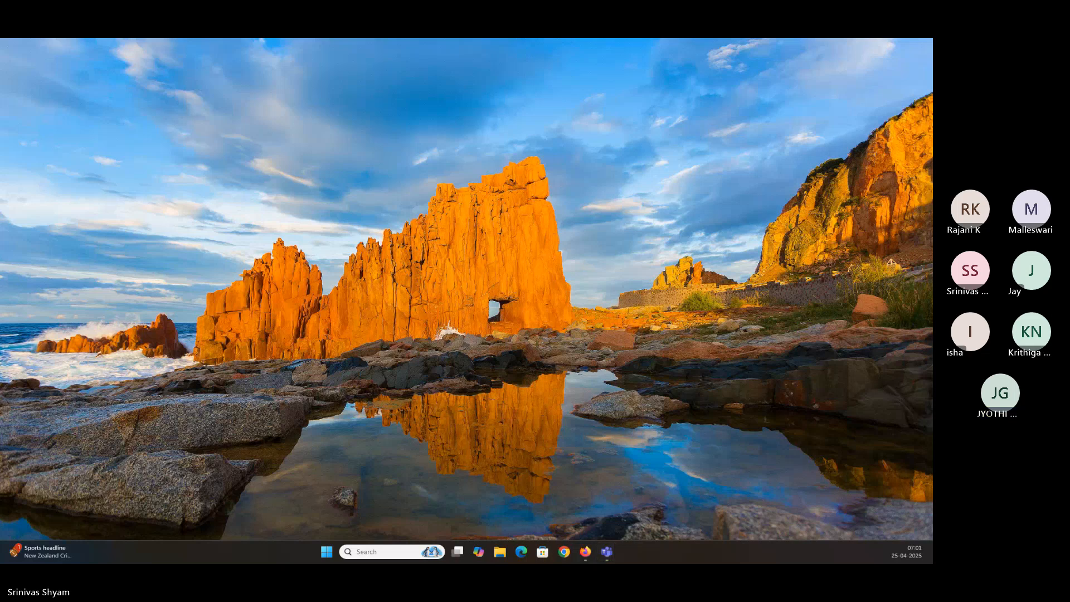
# Open the 2023WC.pbix file from Desktop > PBI_Tutorial > 20250424 in Power BI Desktop
pyautogui.press('super+e')
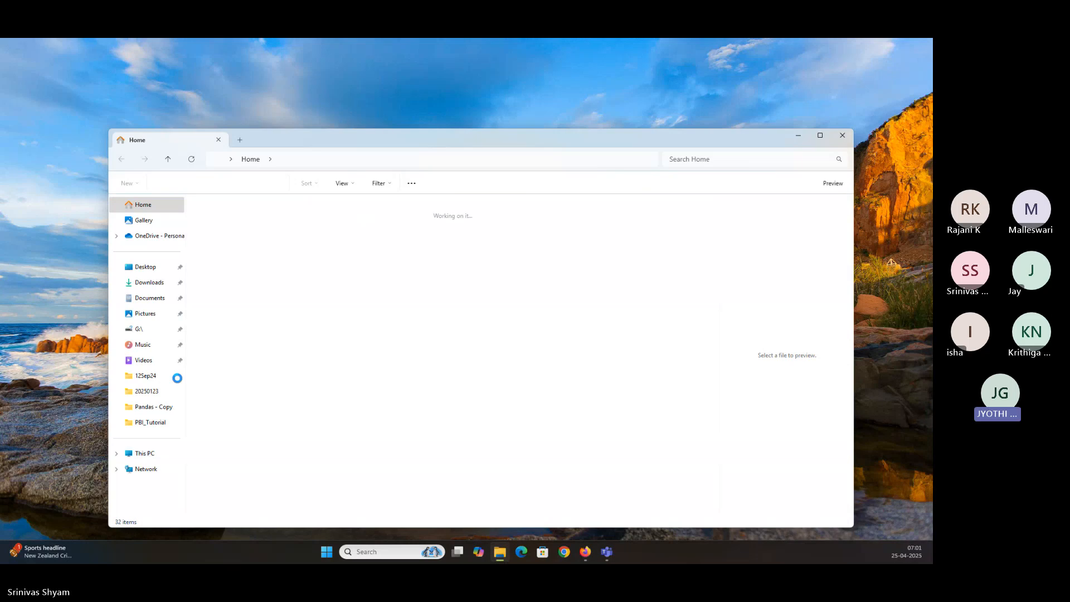
pyautogui.click(156, 391)
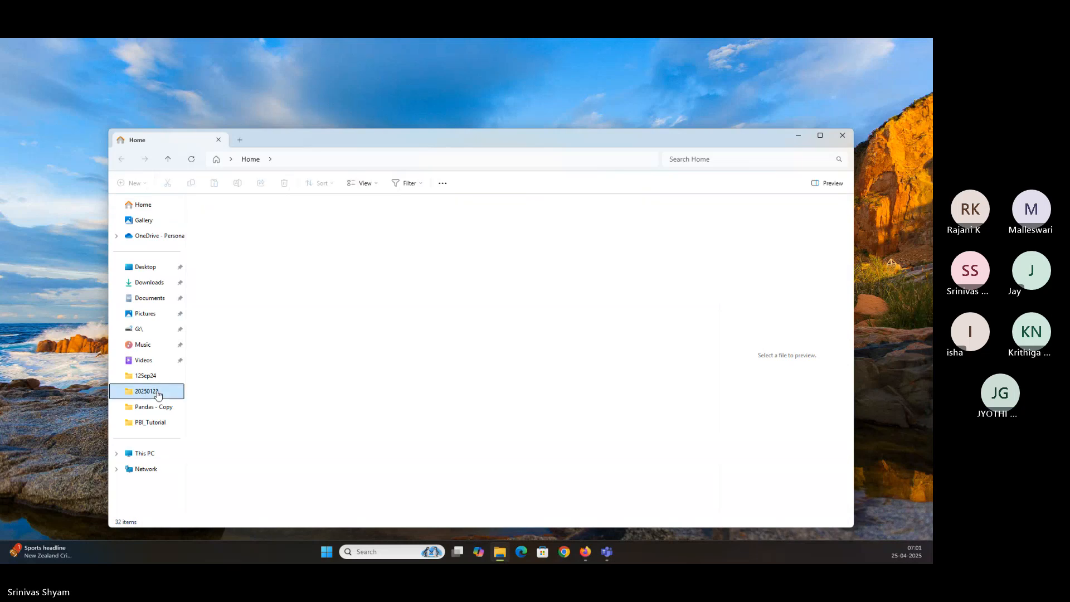
pyautogui.click(306, 160)
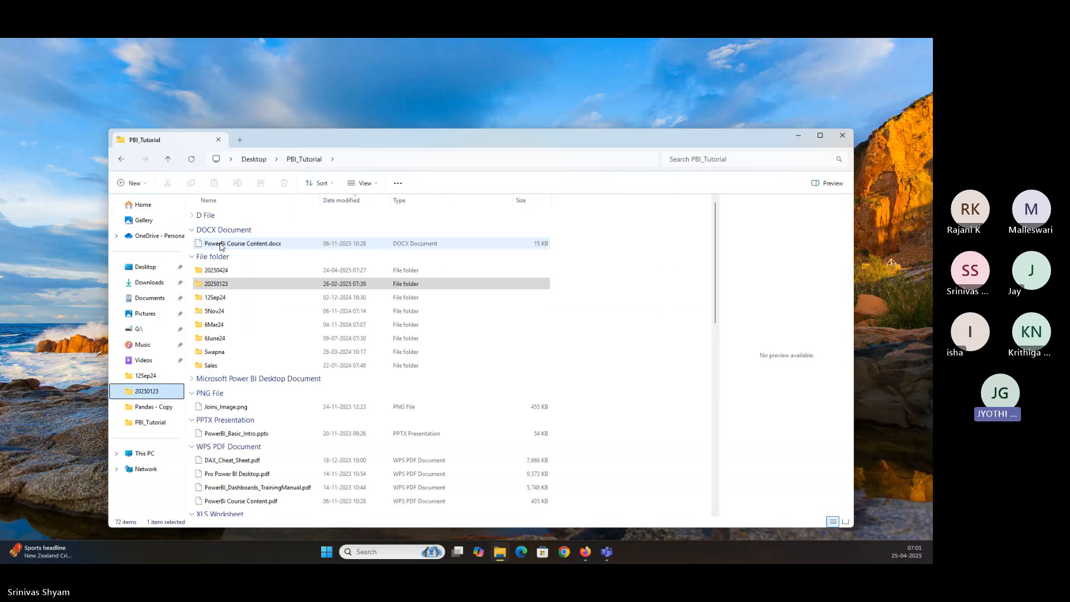
pyautogui.doubleClick(225, 271)
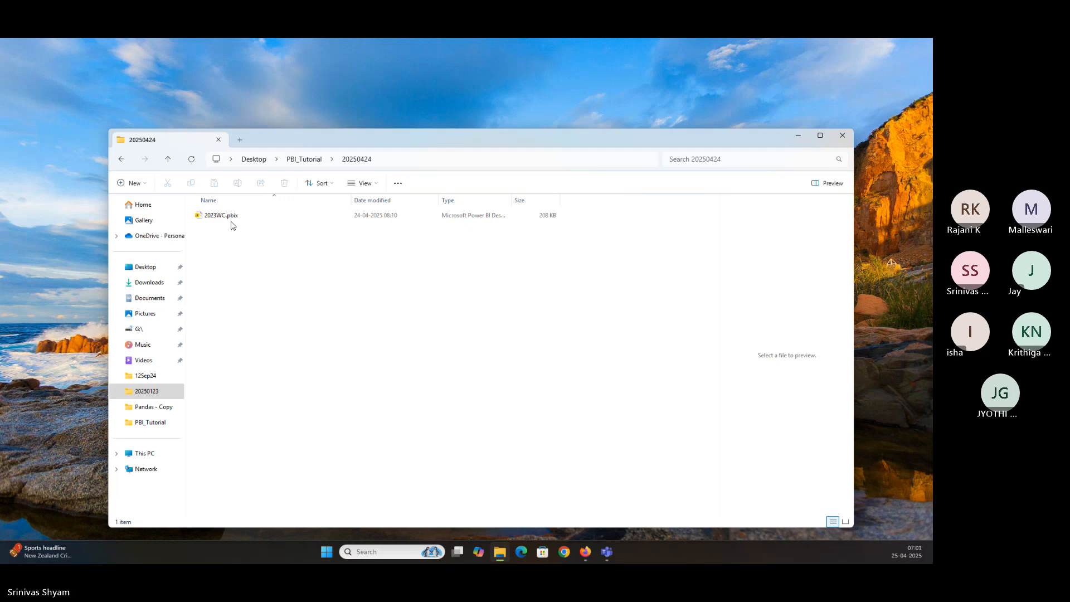
pyautogui.click(231, 219)
pyautogui.click(268, 241)
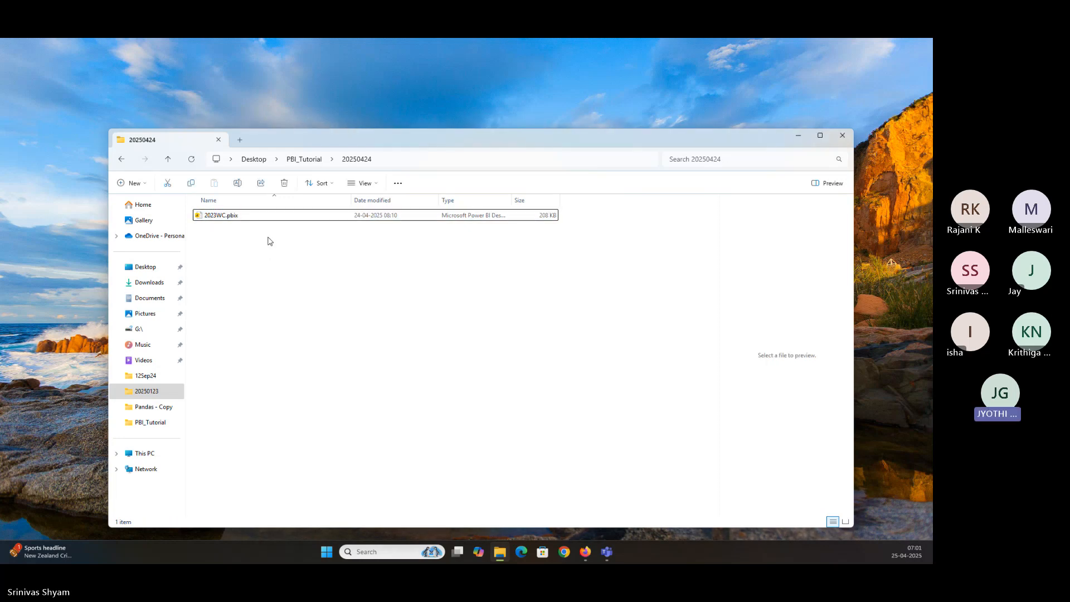
pyautogui.click(270, 215)
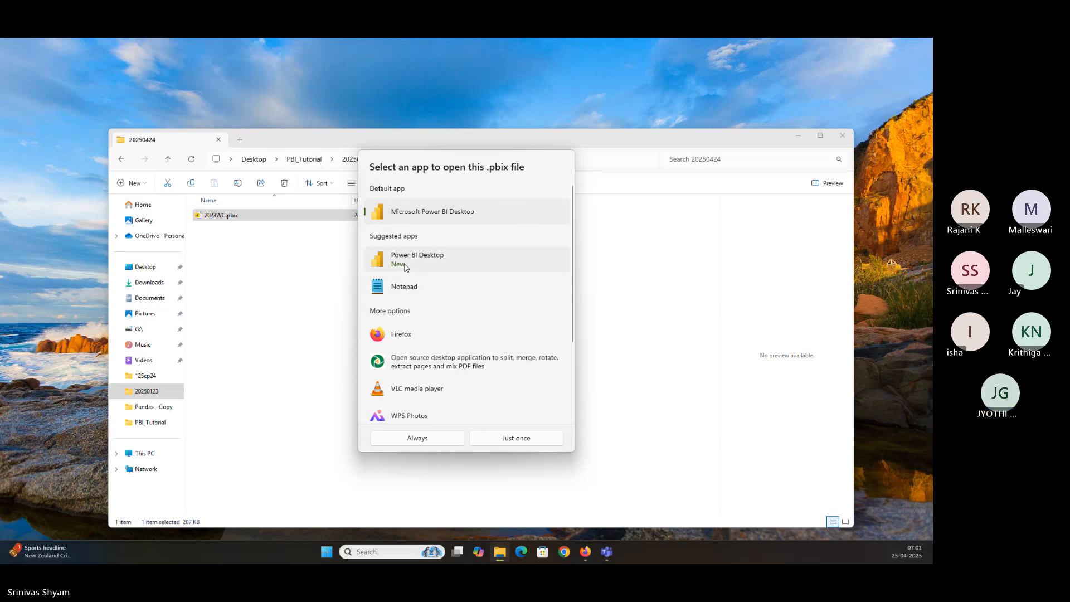
pyautogui.click(330, 344)
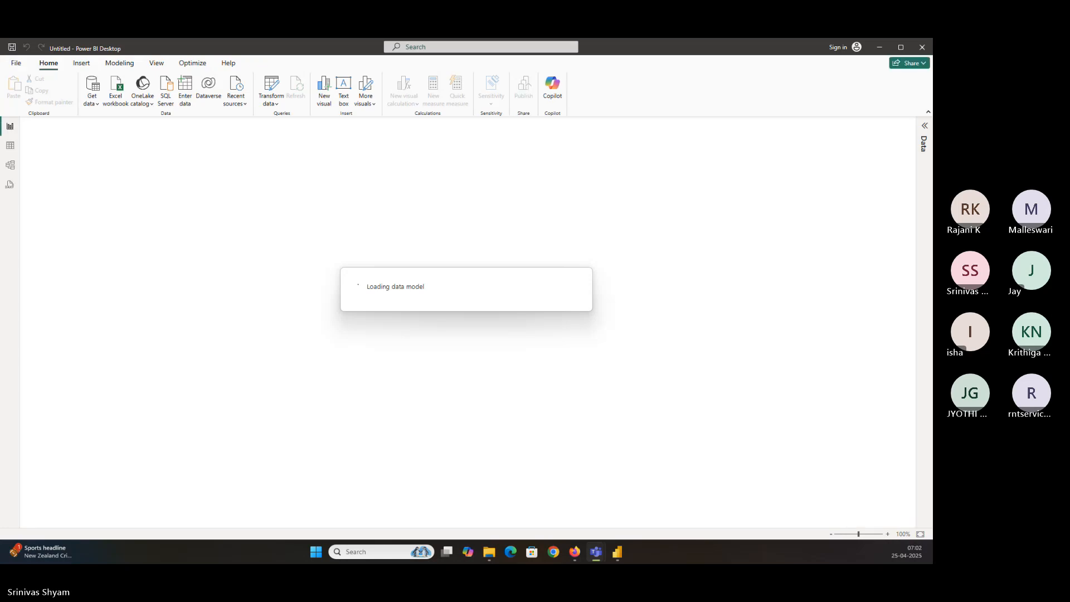
# Browse the 20250123 folder inside PBI_Tutorial in File Explorer
pyautogui.hotkey('alt', 'Tab')
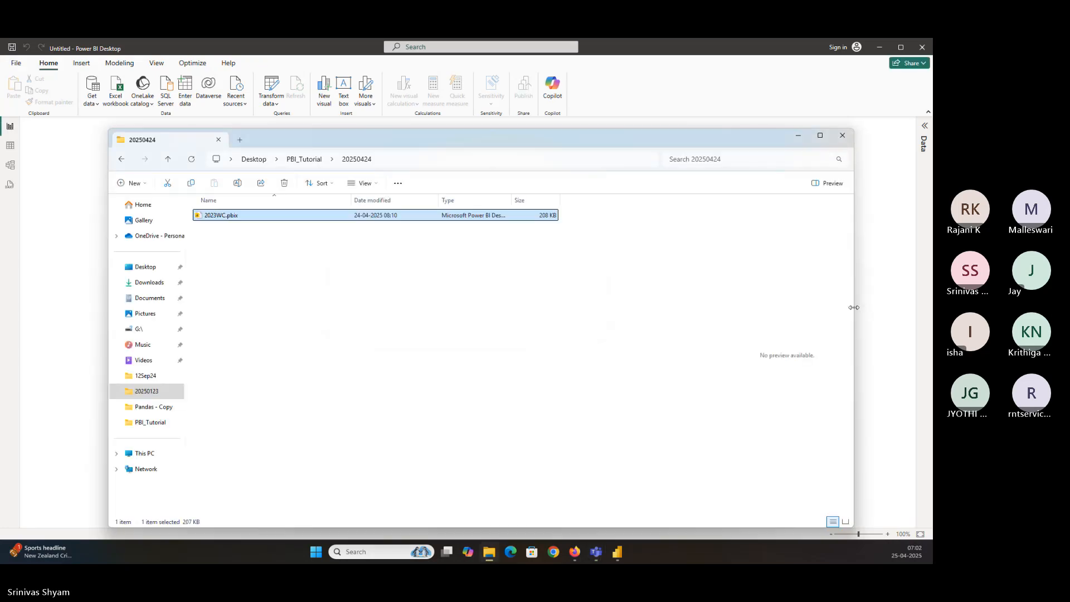
pyautogui.click(299, 162)
pyautogui.click(234, 286)
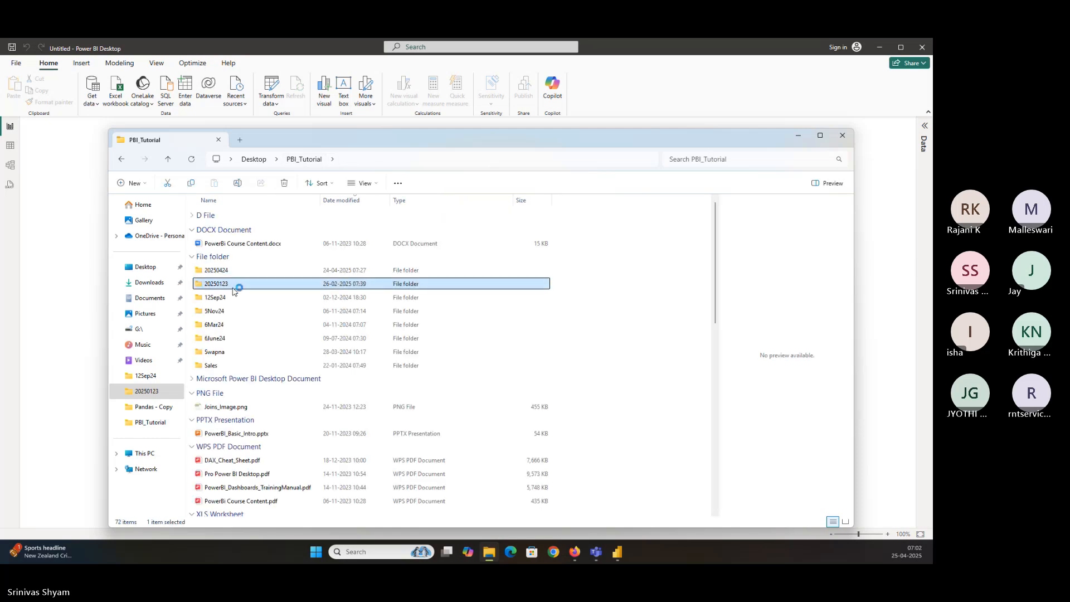
pyautogui.doubleClick(234, 287)
pyautogui.click(289, 217)
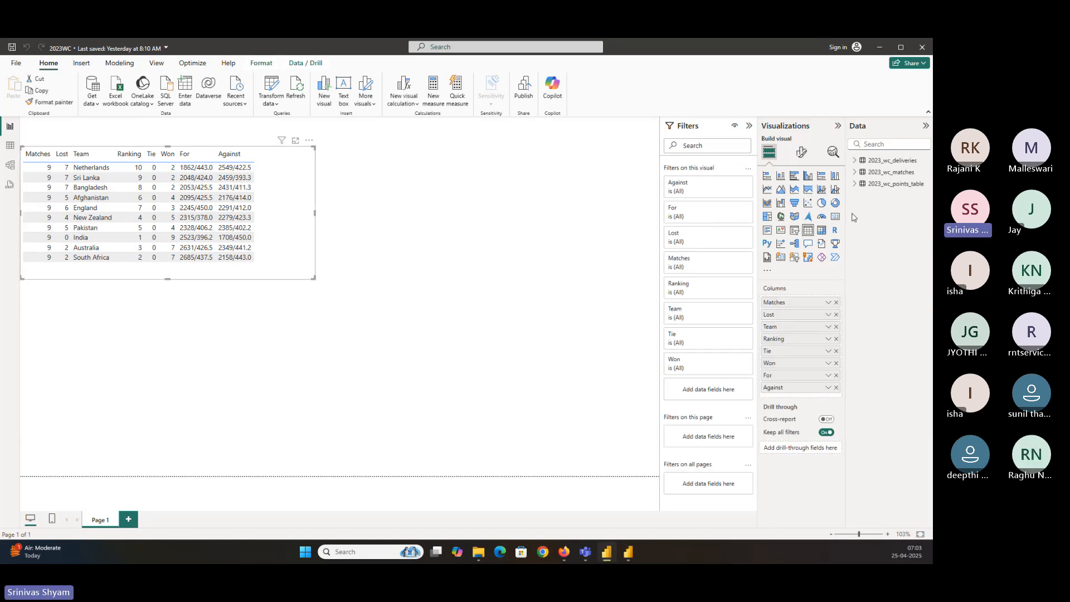
# Delete the existing points table visual from the report page
pyautogui.moveTo(846, 200); pyautogui.dragTo(796, 201)
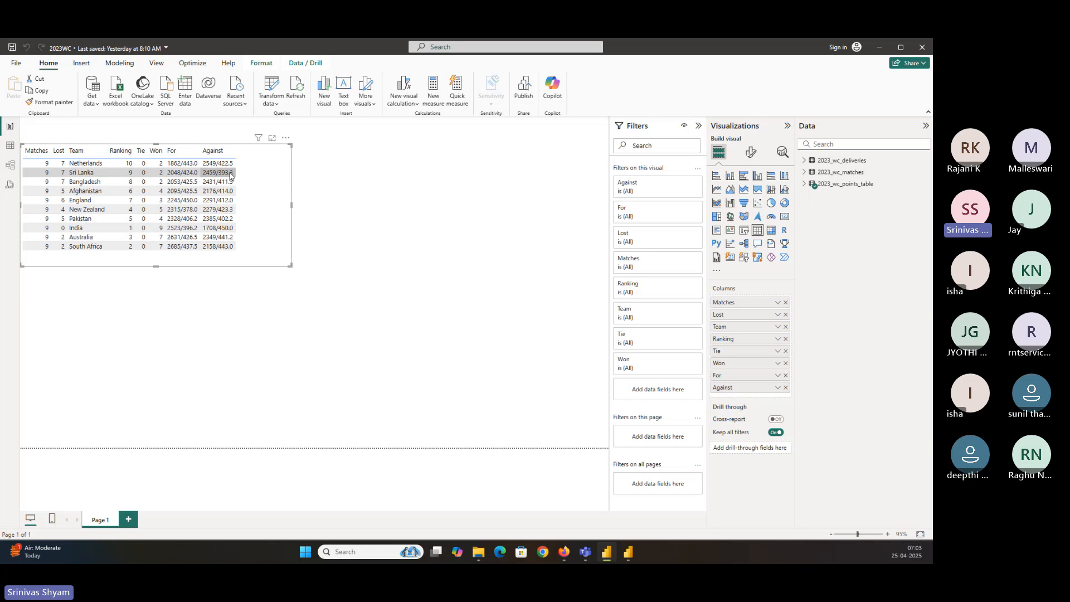
pyautogui.moveTo(266, 173); pyautogui.dragTo(266, 195)
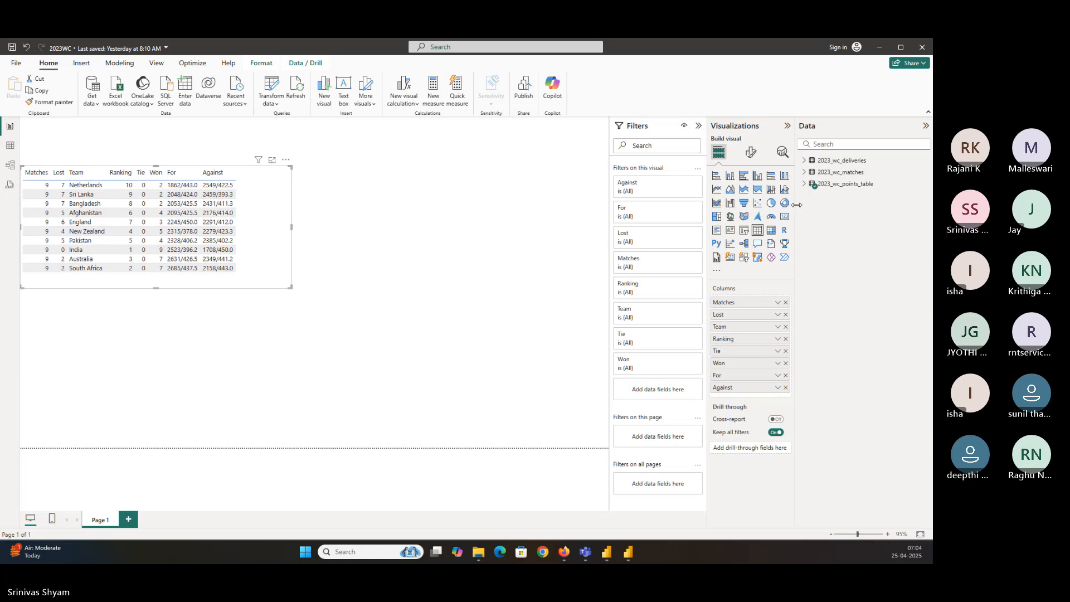
pyautogui.moveTo(797, 204); pyautogui.dragTo(747, 204)
pyautogui.click(276, 219)
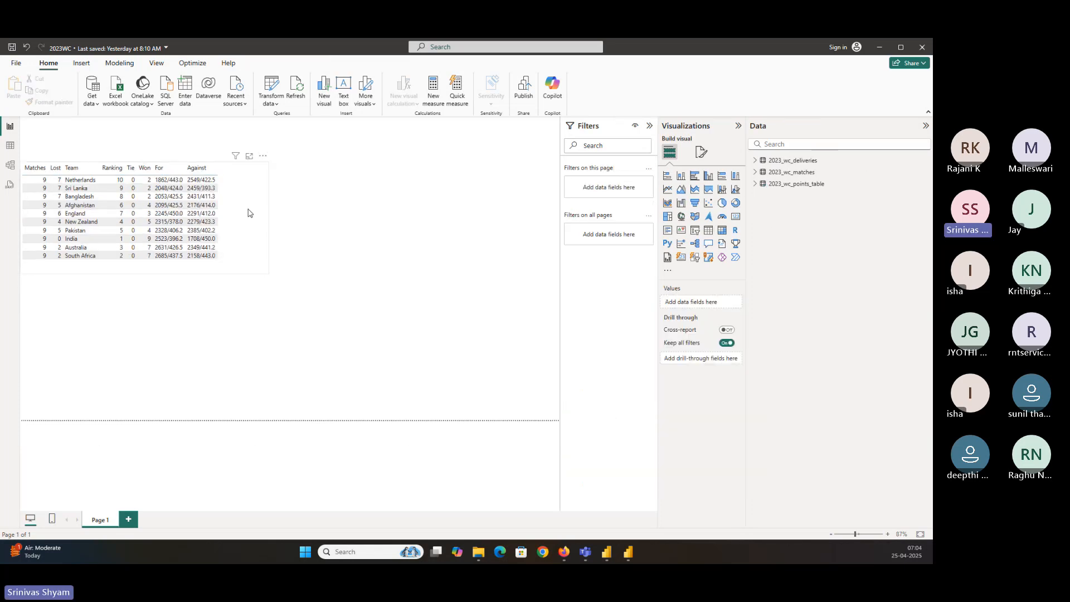
pyautogui.click(248, 213)
pyautogui.press('Delete')
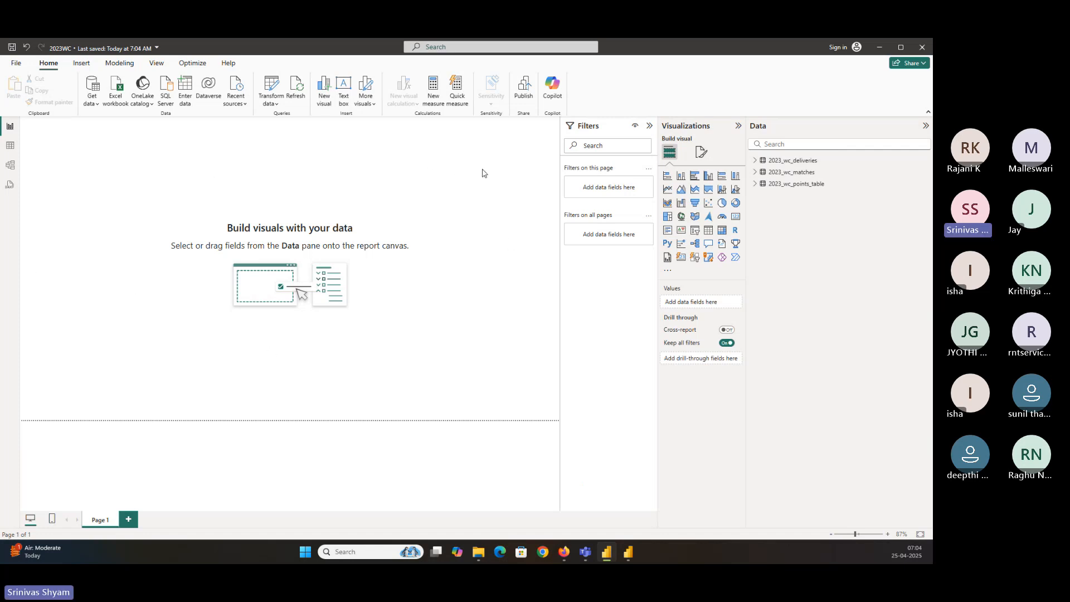
# Insert a new empty table visual and enlarge it on the canvas
pyautogui.click(709, 231)
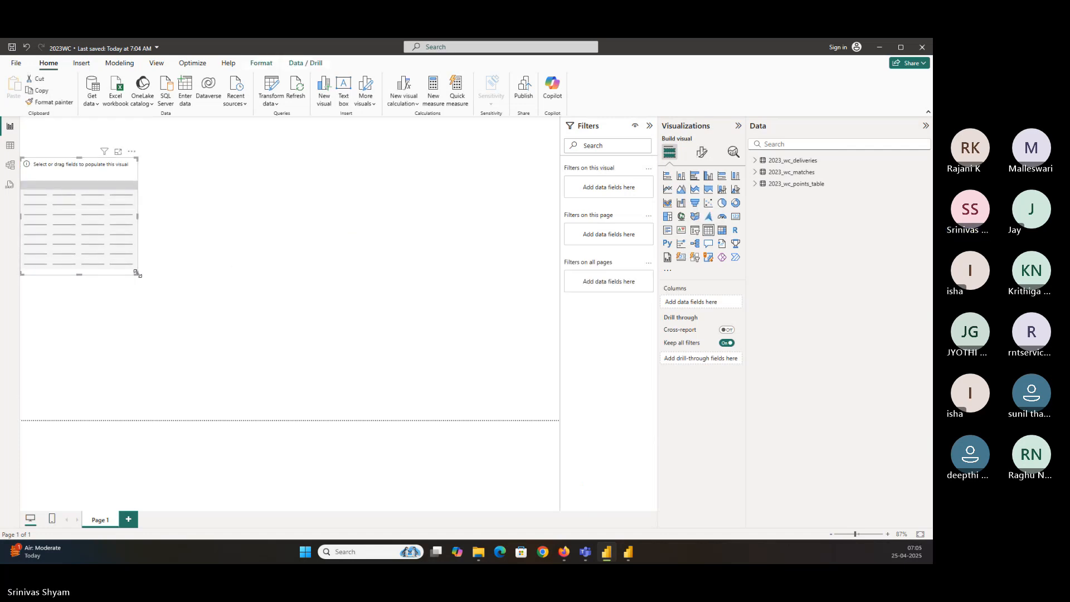
pyautogui.moveTo(136, 273); pyautogui.dragTo(265, 280)
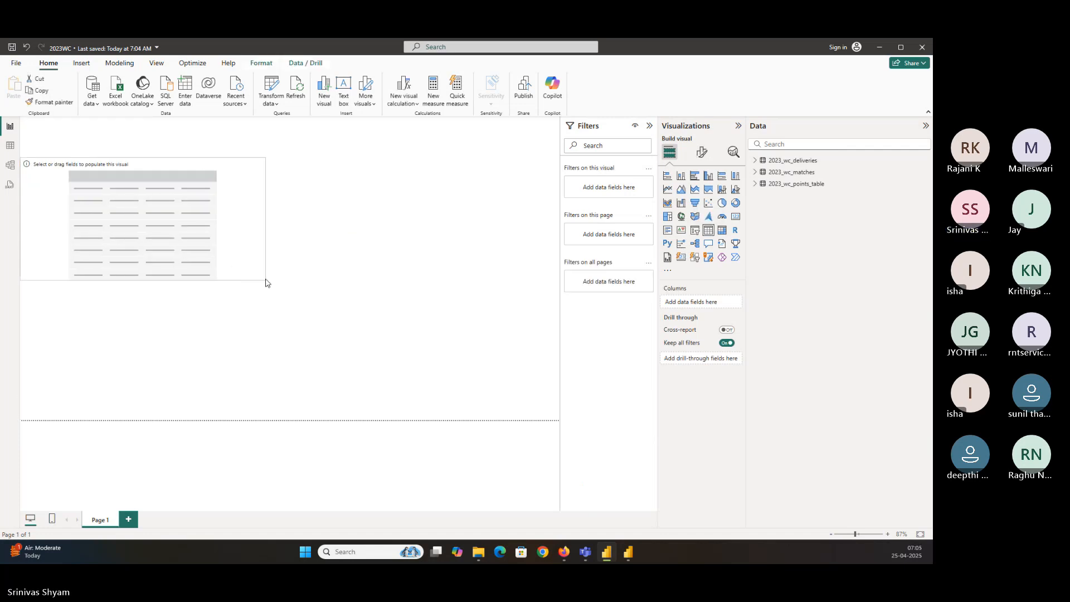
# Expand 2023_wc_points_table and inspect its data in Table view before returning to the report
pyautogui.click(753, 184)
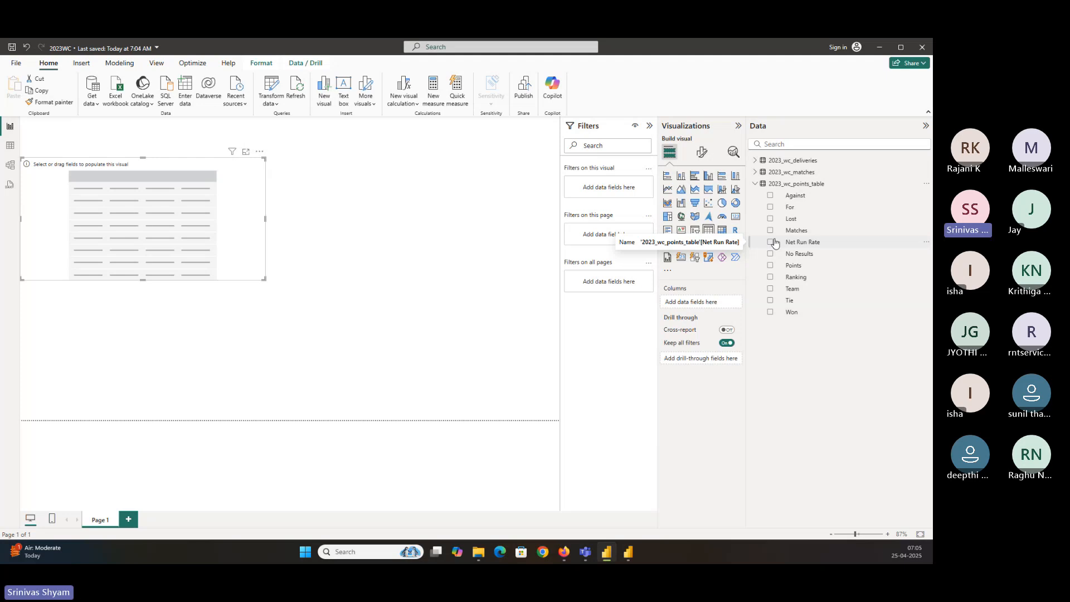
pyautogui.click(10, 144)
pyautogui.click(864, 183)
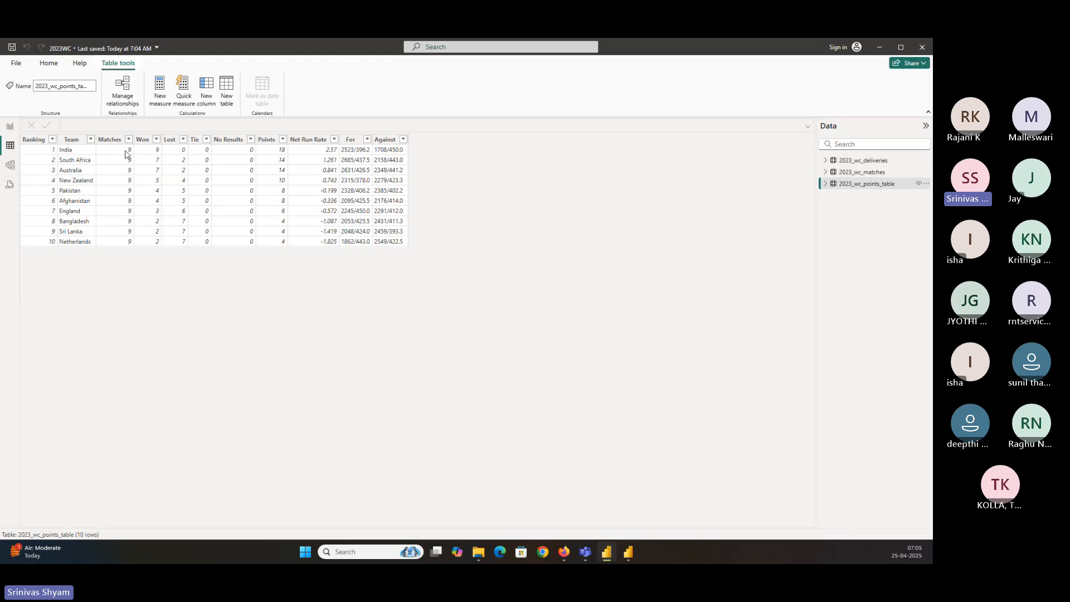
pyautogui.click(11, 127)
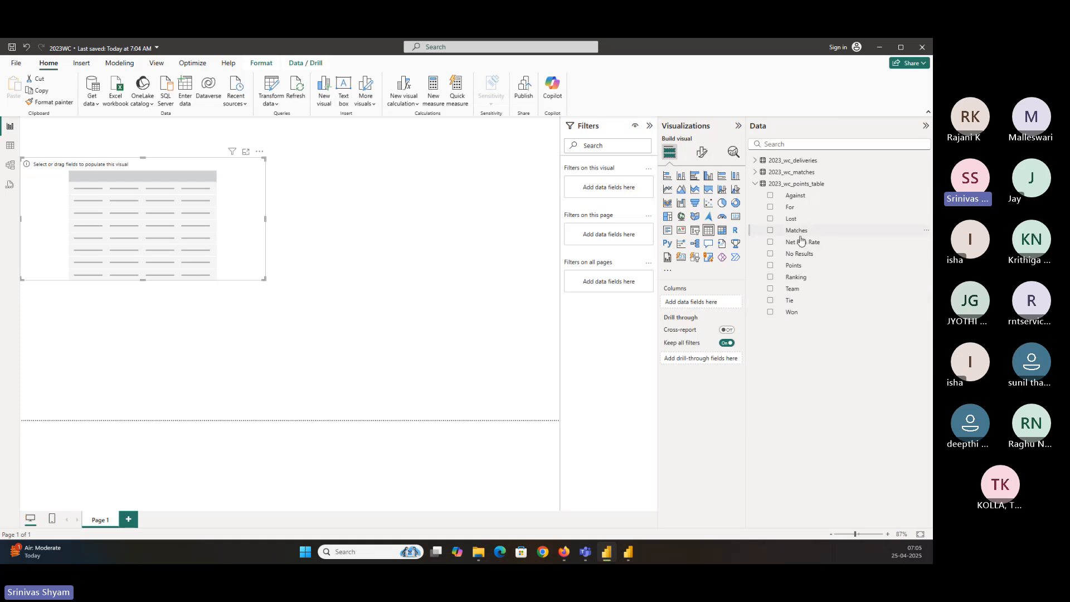
# Add the Team field from 2023_wc_points_table to the table visual's columns
pyautogui.moveTo(792, 289); pyautogui.dragTo(708, 303)
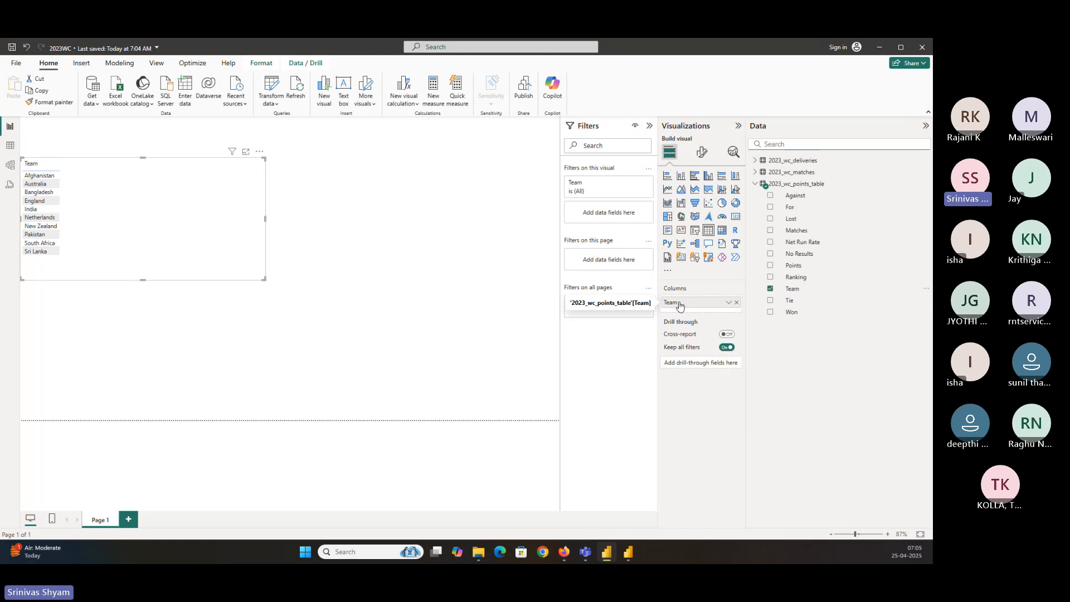
pyautogui.click(736, 304)
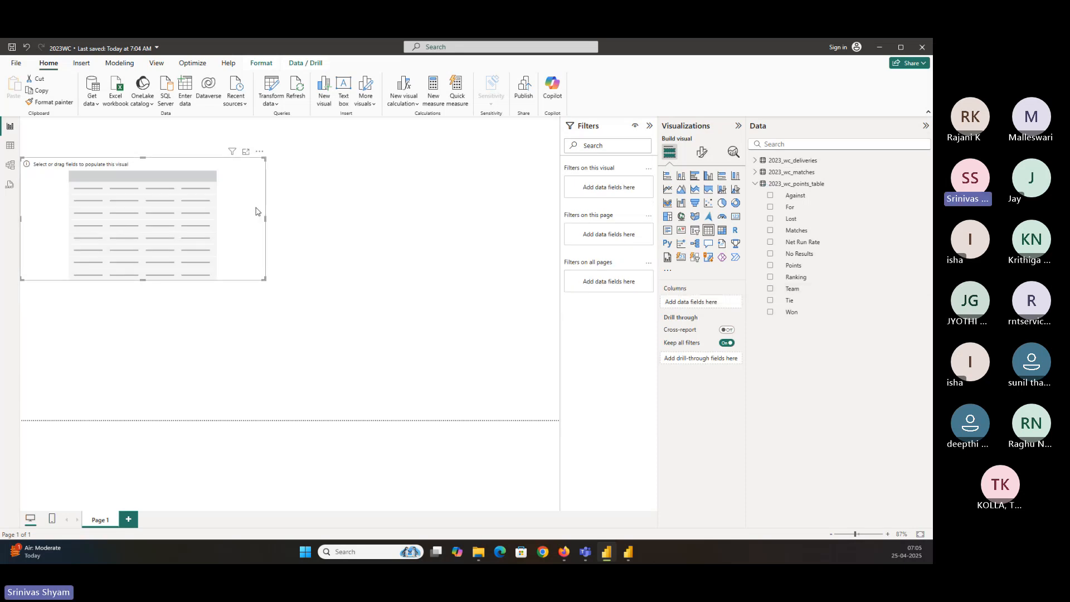
pyautogui.click(771, 289)
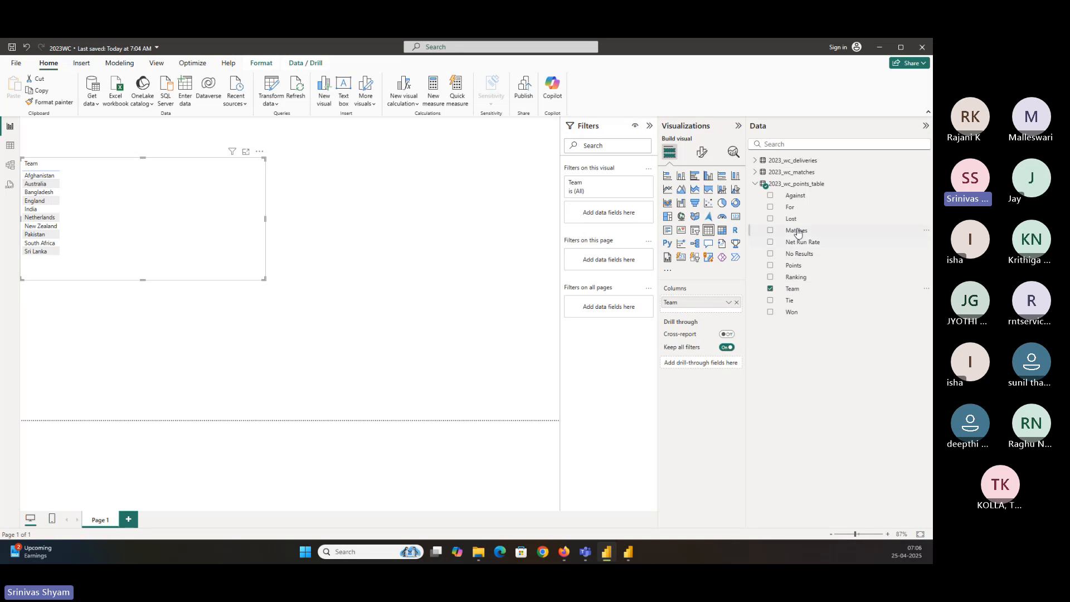
# Add Ranking as the first column, then add Matches, Won, Lost and Net Run Rate to the table
pyautogui.click(770, 279)
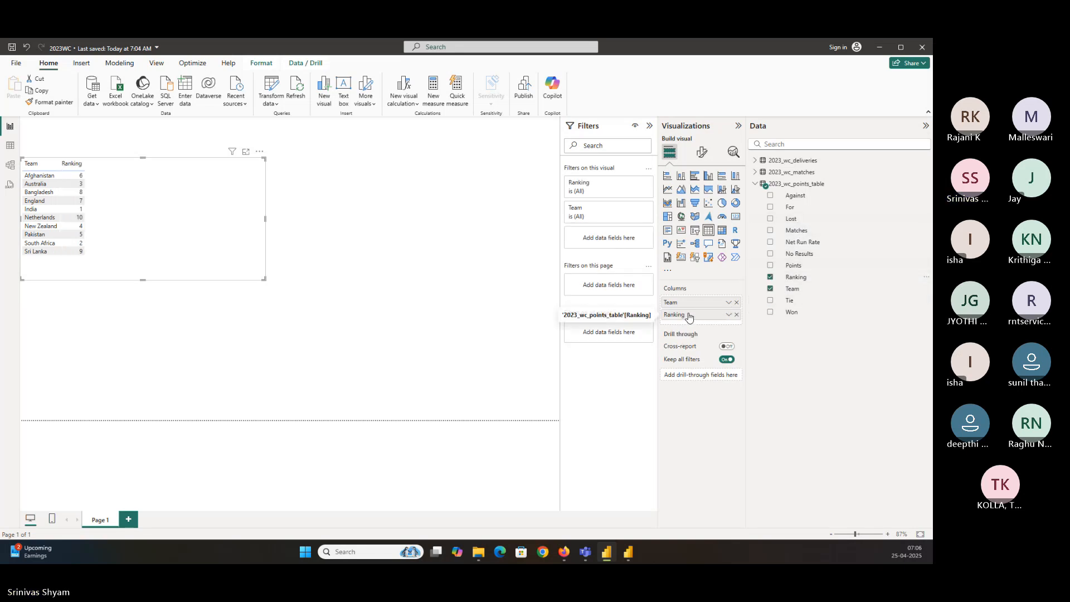
pyautogui.moveTo(691, 315)
pyautogui.mouseDown()
pyautogui.moveTo(712, 298)
pyautogui.moveTo(693, 319)
pyautogui.moveTo(702, 310)
pyautogui.moveTo(690, 301)
pyautogui.mouseUp()
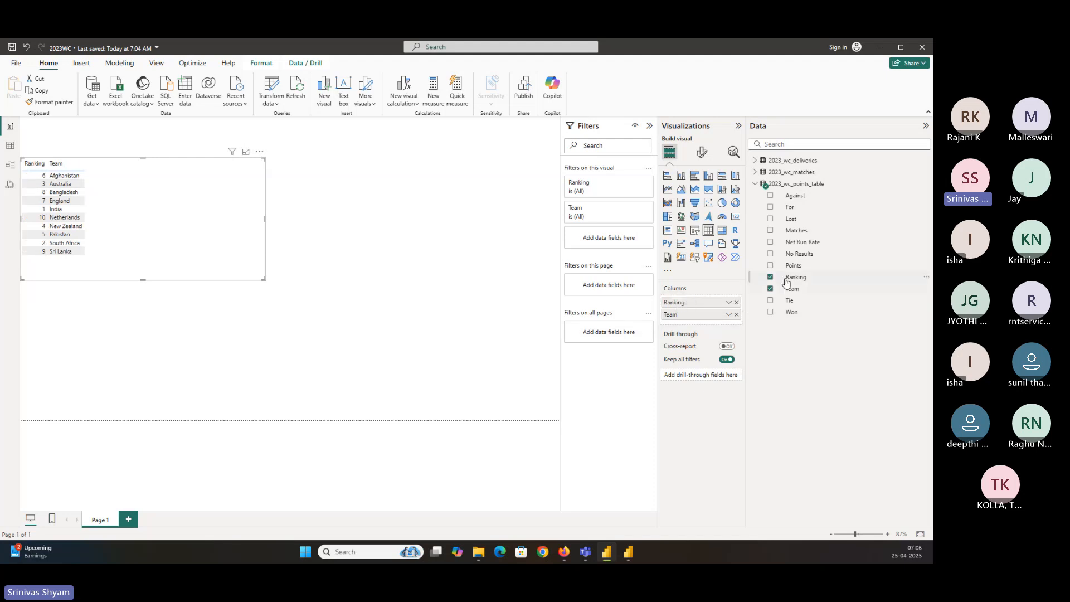
pyautogui.click(771, 230)
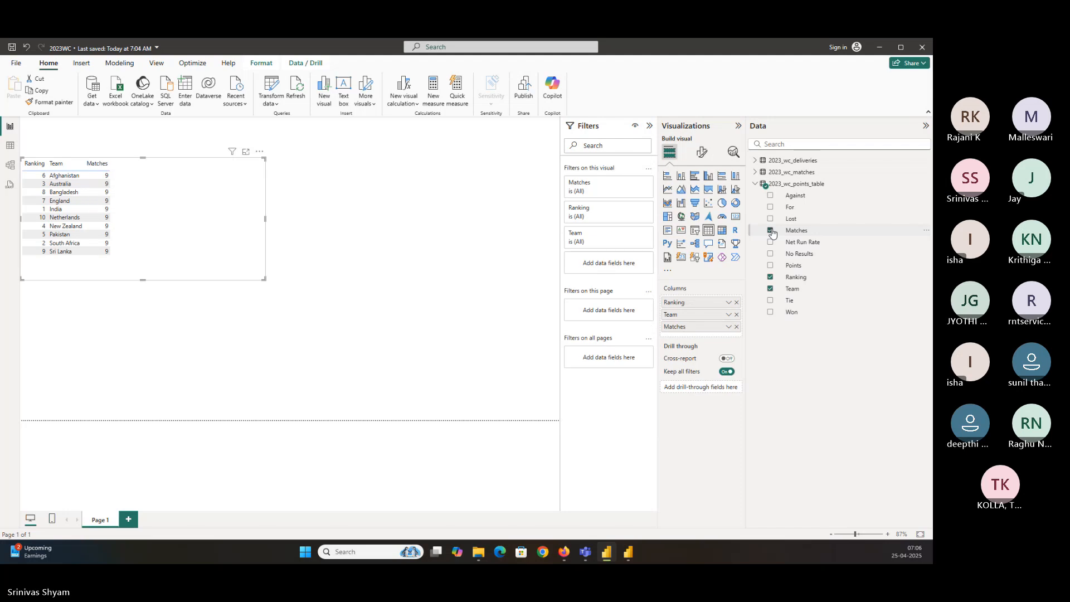
pyautogui.click(771, 311)
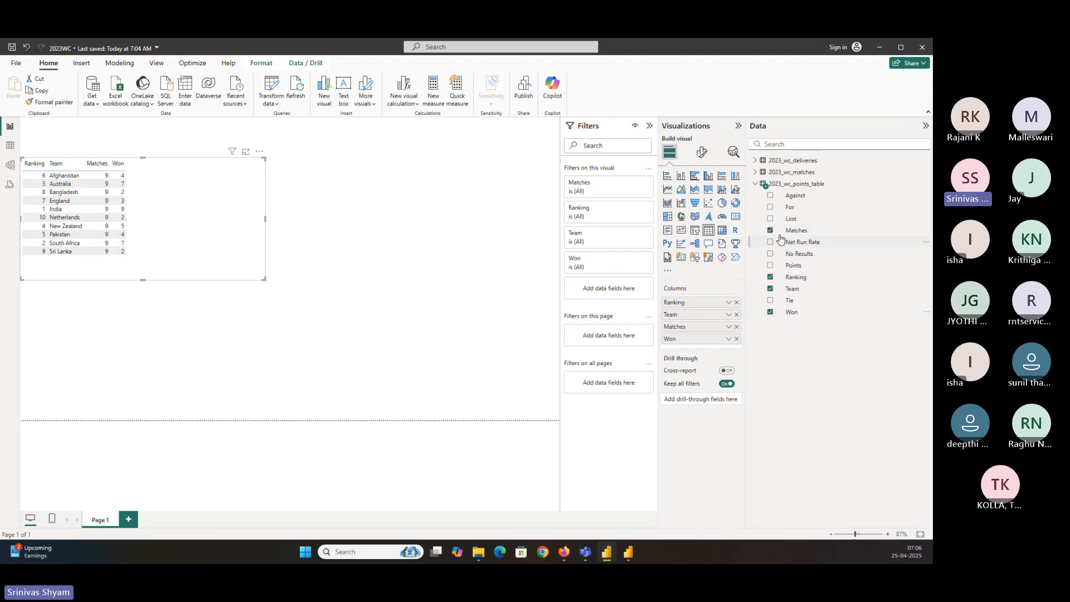
pyautogui.click(771, 219)
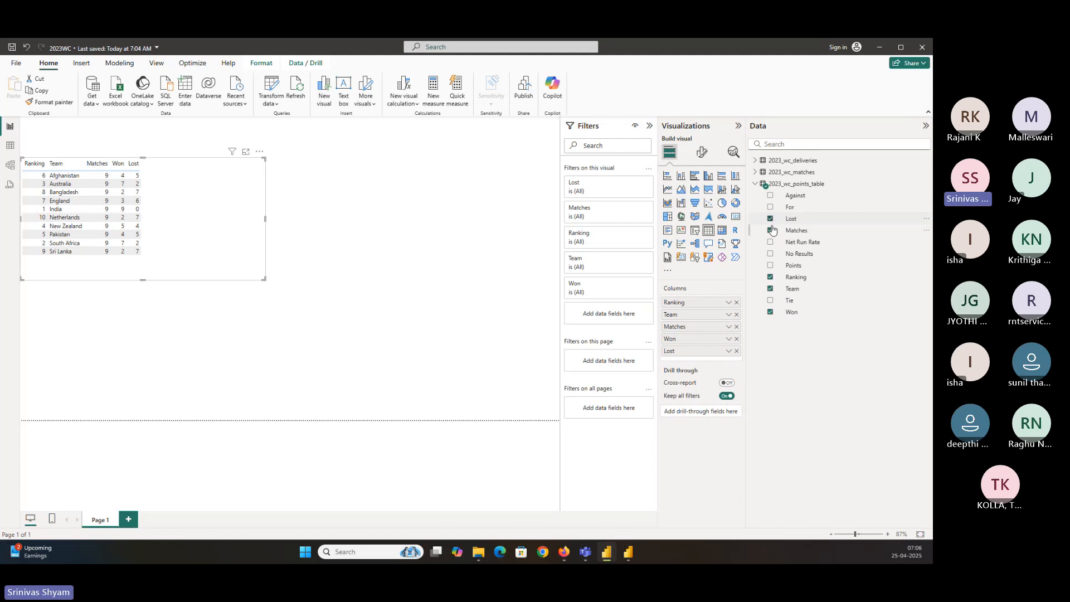
pyautogui.click(771, 243)
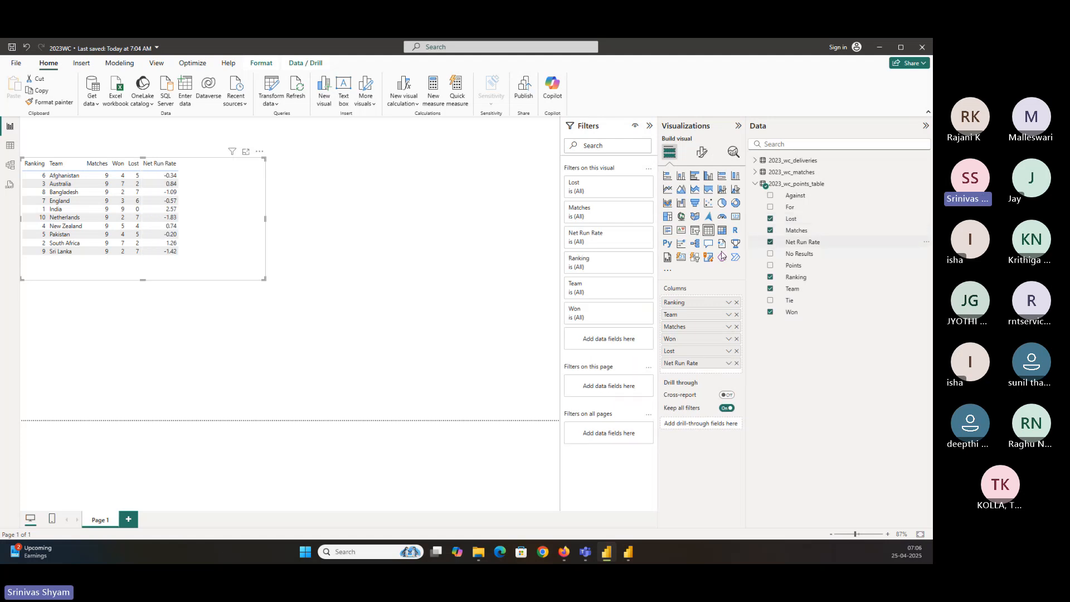
# Shrink the table visual to fit its columns
pyautogui.moveTo(264, 278); pyautogui.dragTo(232, 260)
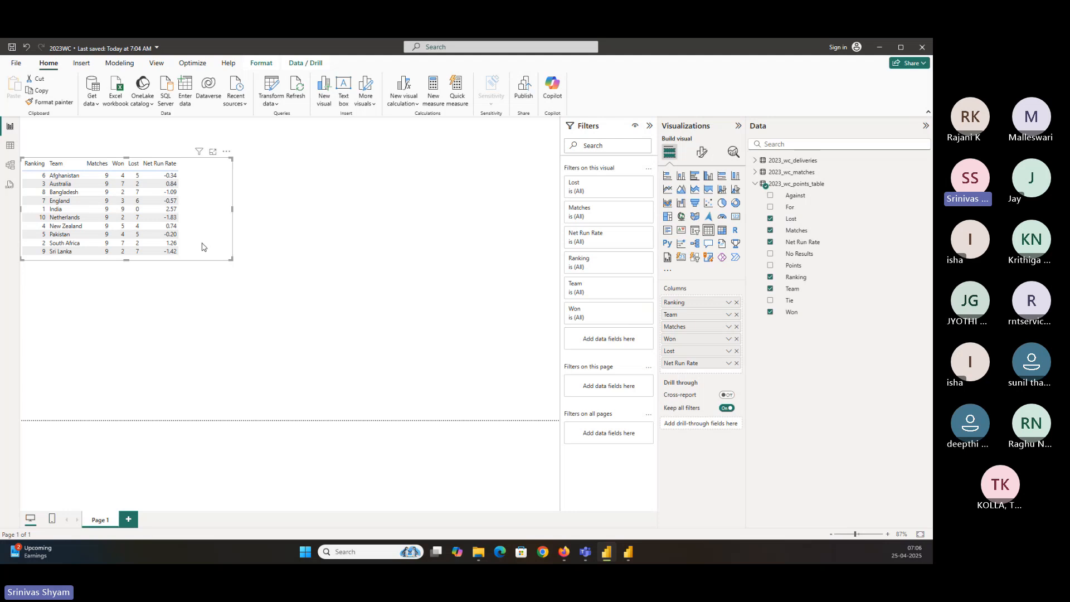
pyautogui.click(888, 534)
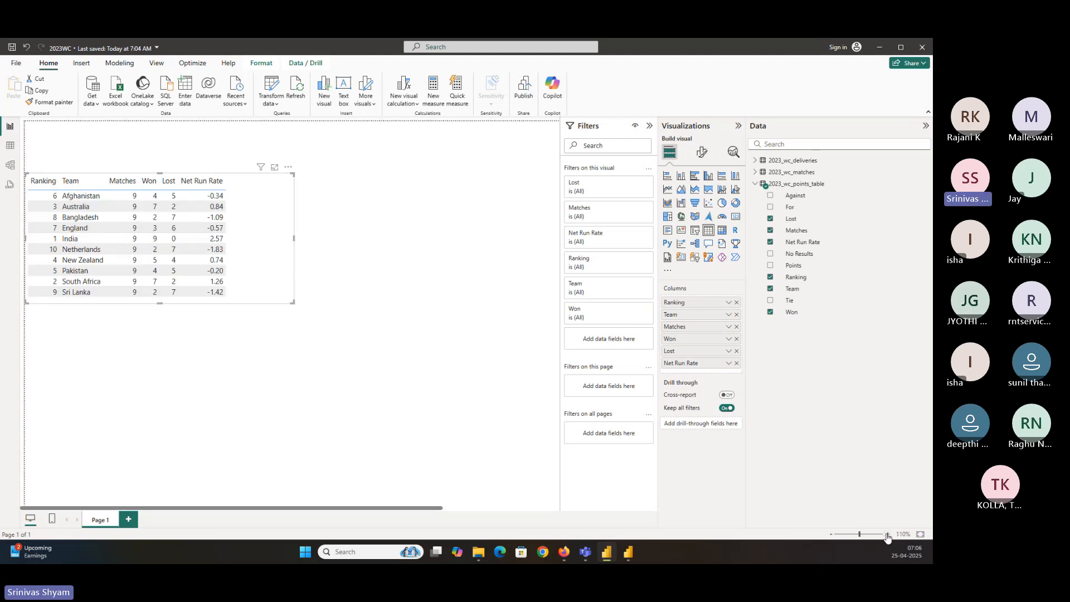
pyautogui.click(887, 534)
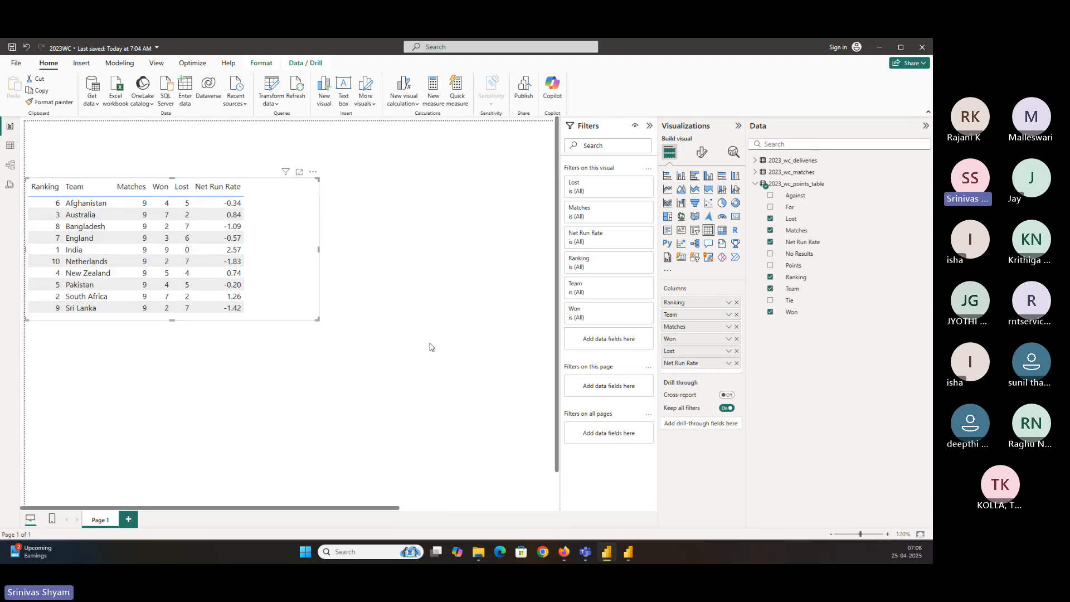
# Collapse the Filters and Visualizations panes and adjust the table visual's height
pyautogui.click(649, 125)
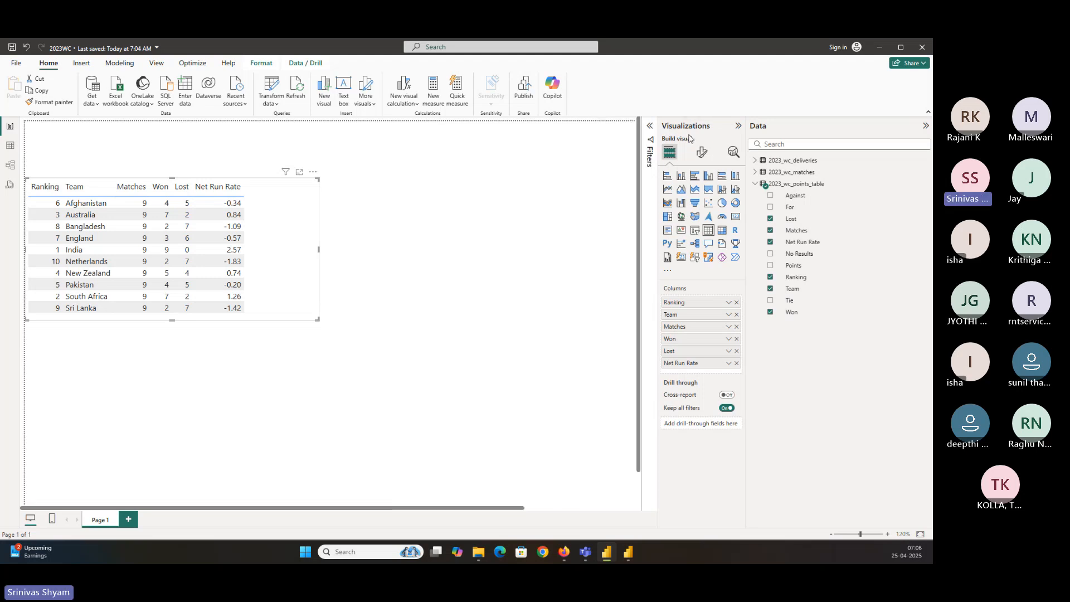
pyautogui.click(738, 126)
pyautogui.scroll(-1, 295, 223)
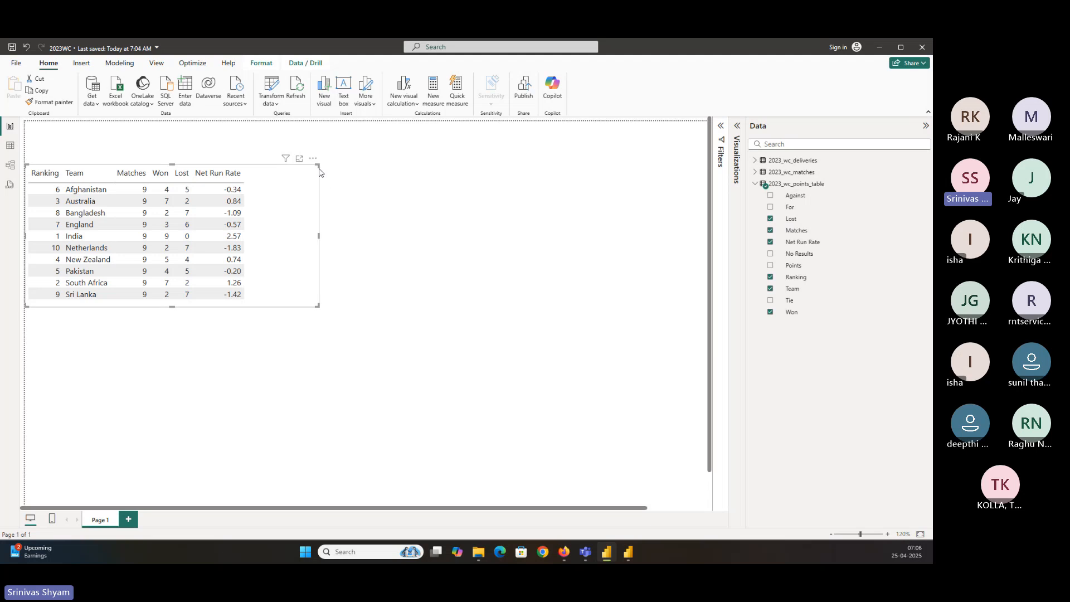
pyautogui.moveTo(317, 166)
pyautogui.mouseDown()
pyautogui.moveTo(319, 192)
pyautogui.moveTo(318, 169)
pyautogui.mouseUp()
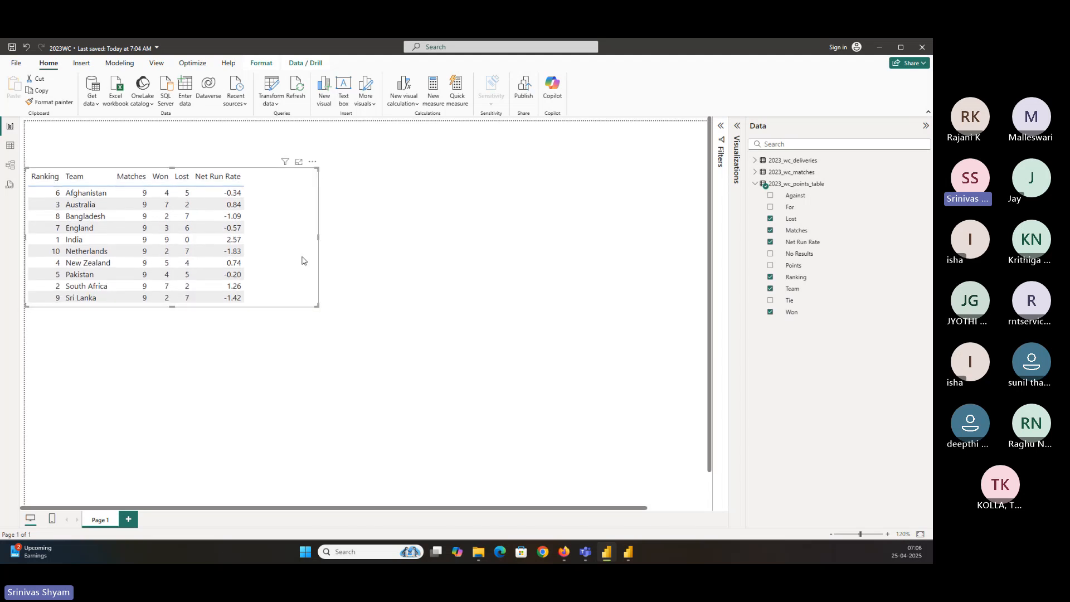
pyautogui.moveTo(173, 305); pyautogui.dragTo(173, 325)
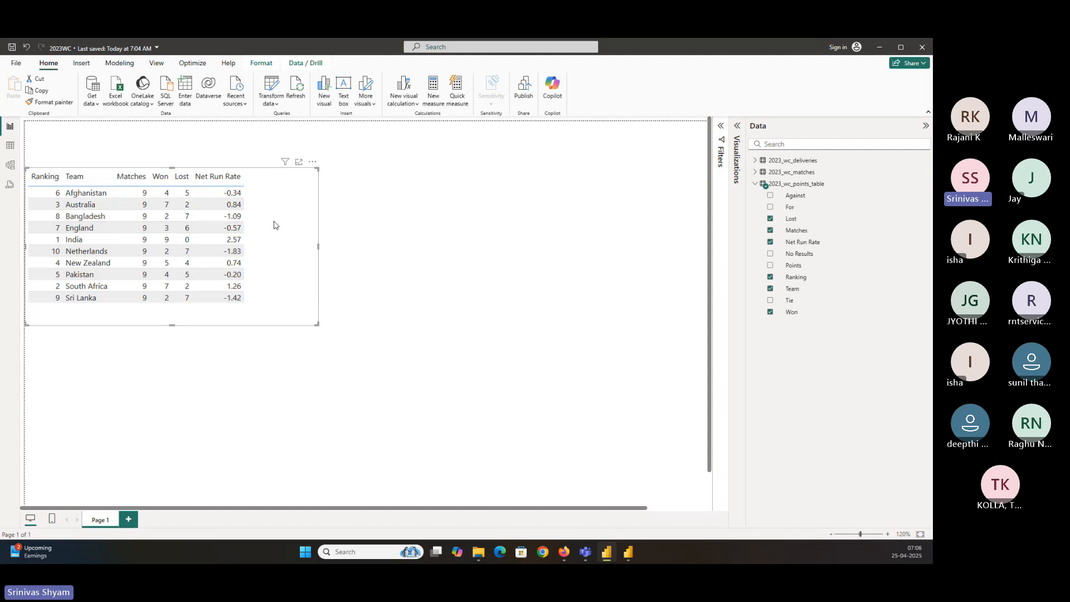
# Sort the points table visual by Ranking in ascending order
pyautogui.click(737, 126)
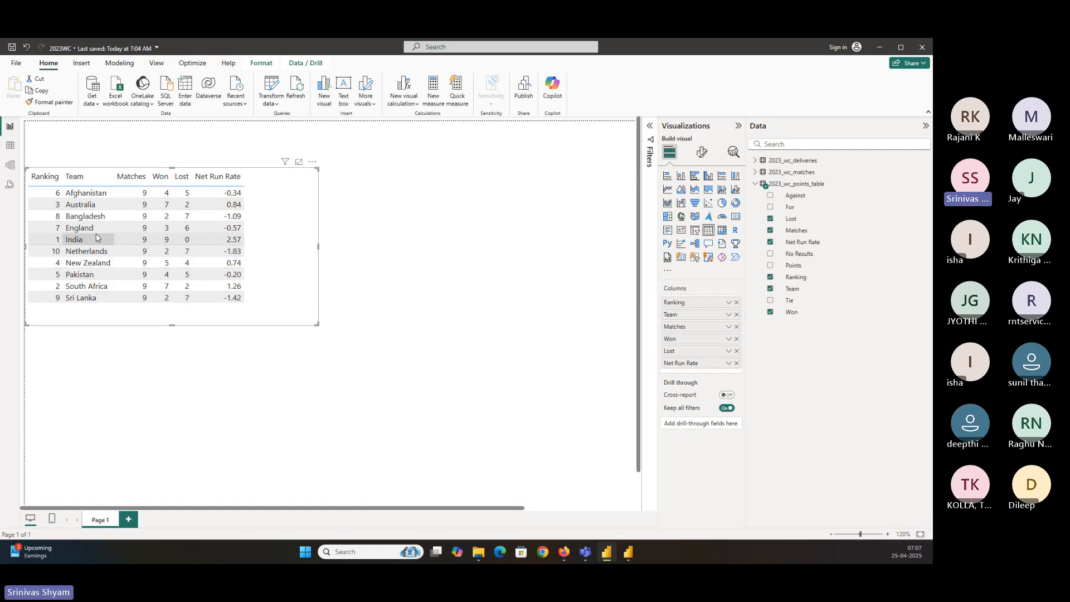
pyautogui.click(313, 163)
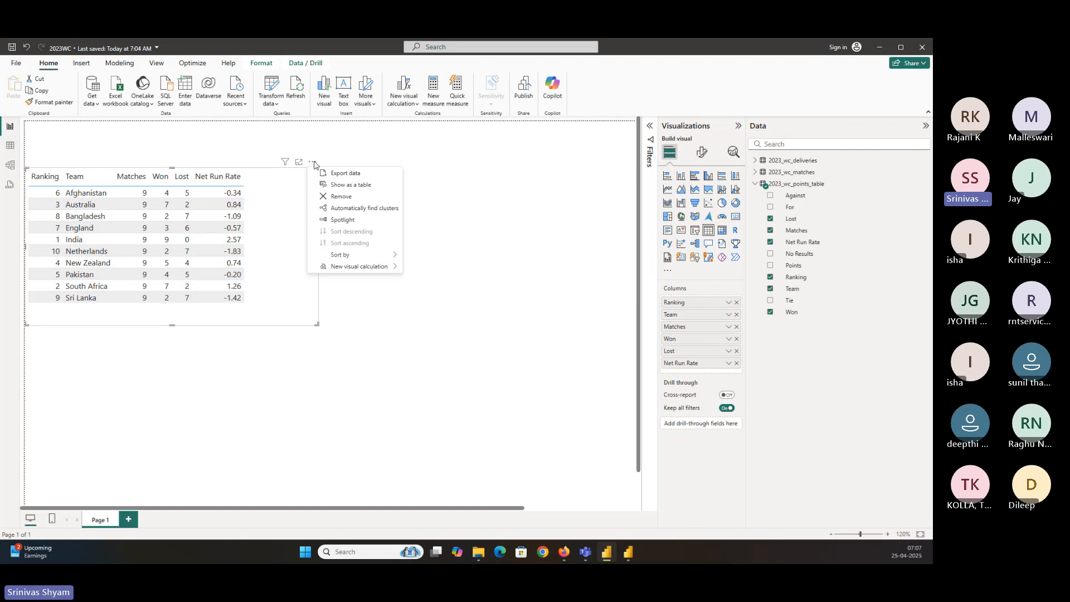
pyautogui.moveTo(337, 258)
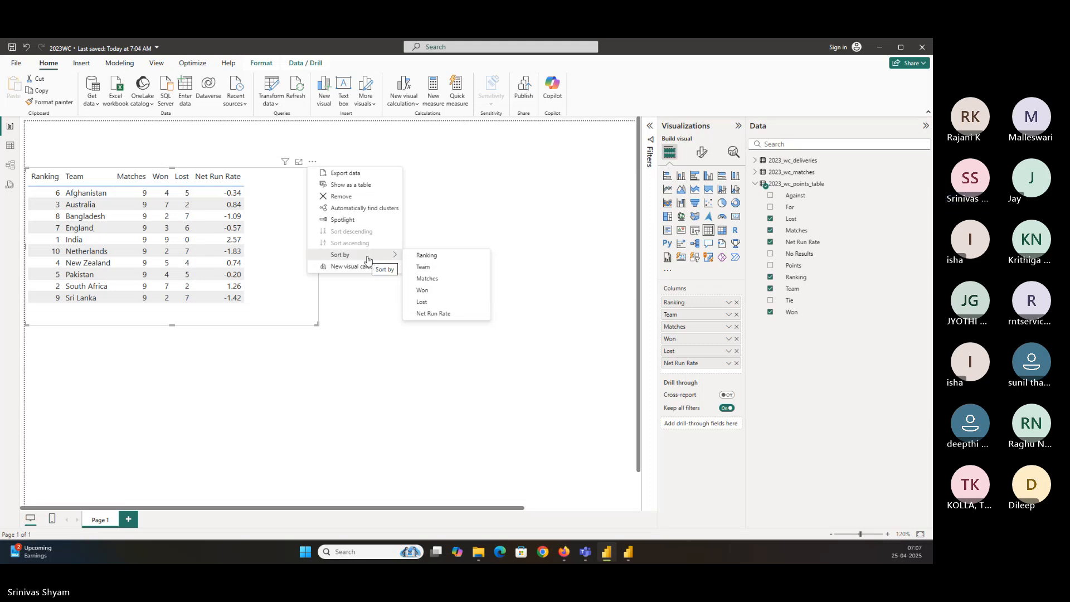
pyautogui.click(435, 258)
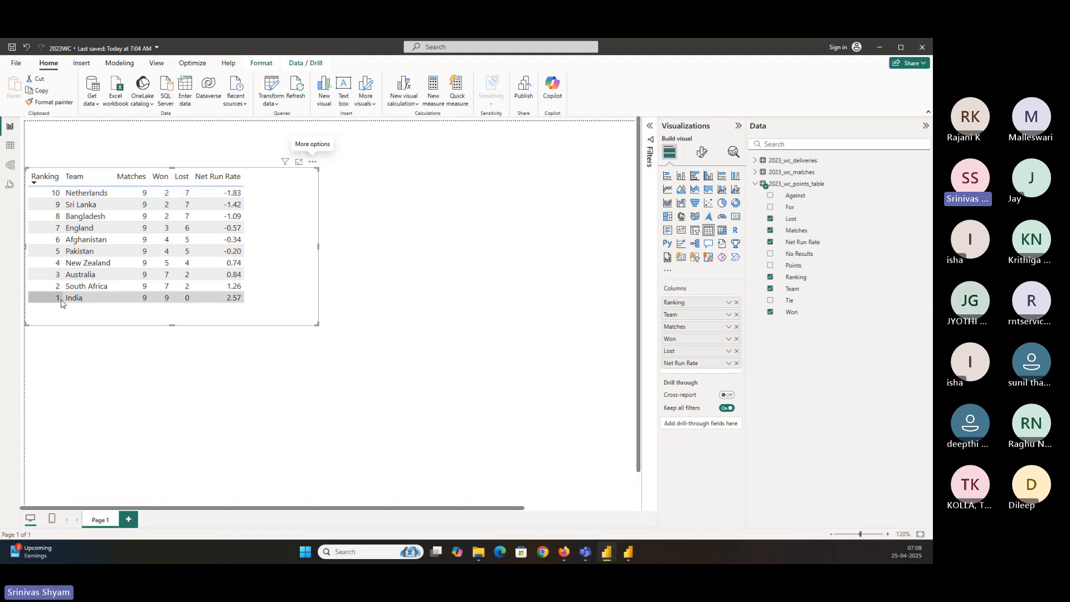
pyautogui.click(312, 162)
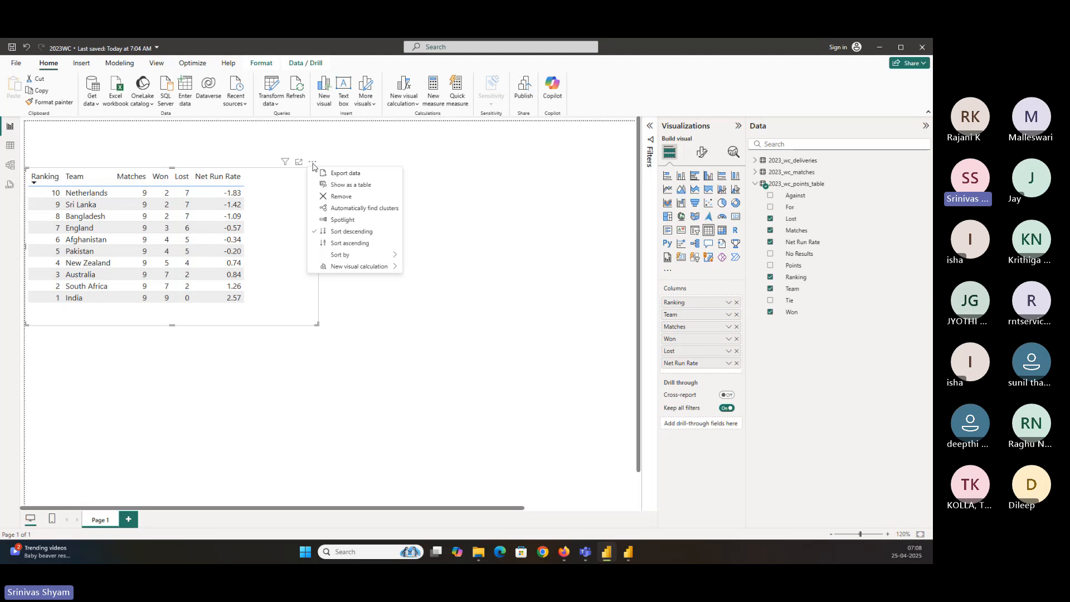
pyautogui.click(334, 244)
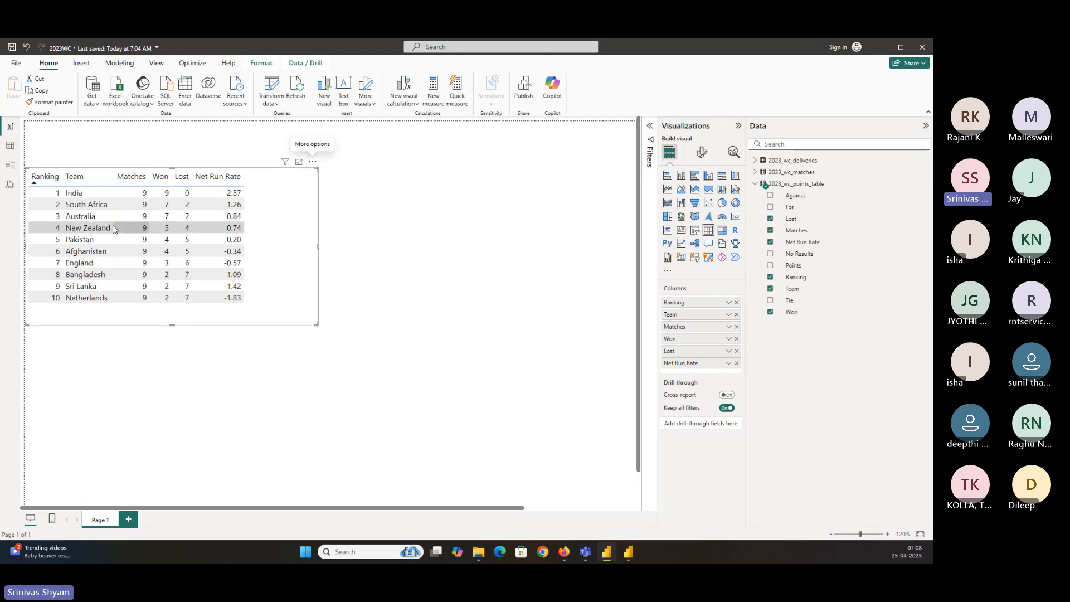
# Resize the table visual slightly smaller from its corner
pyautogui.click(312, 162)
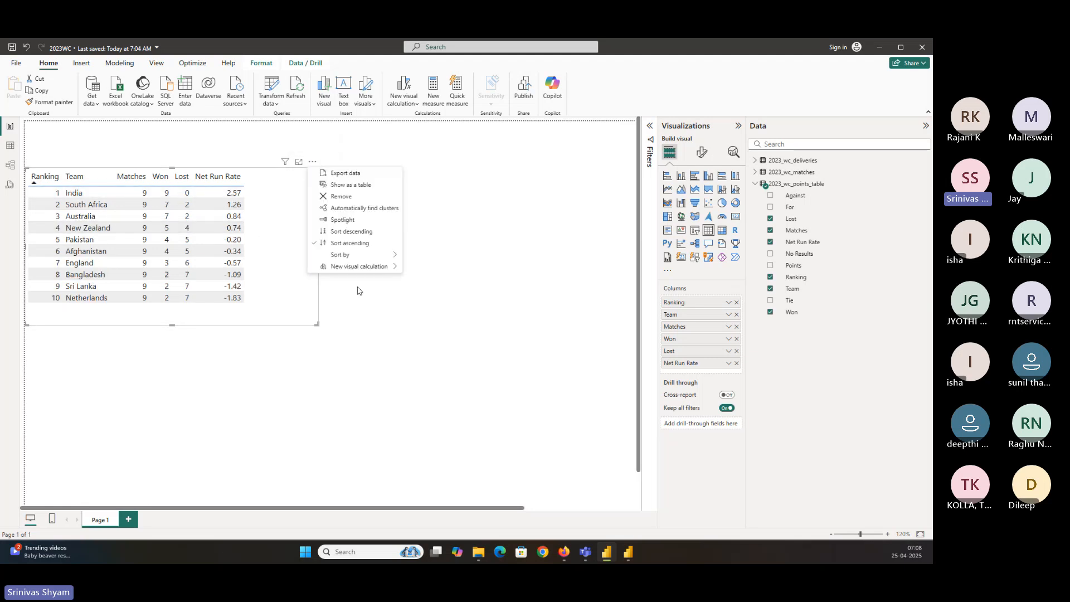
pyautogui.moveTo(359, 255)
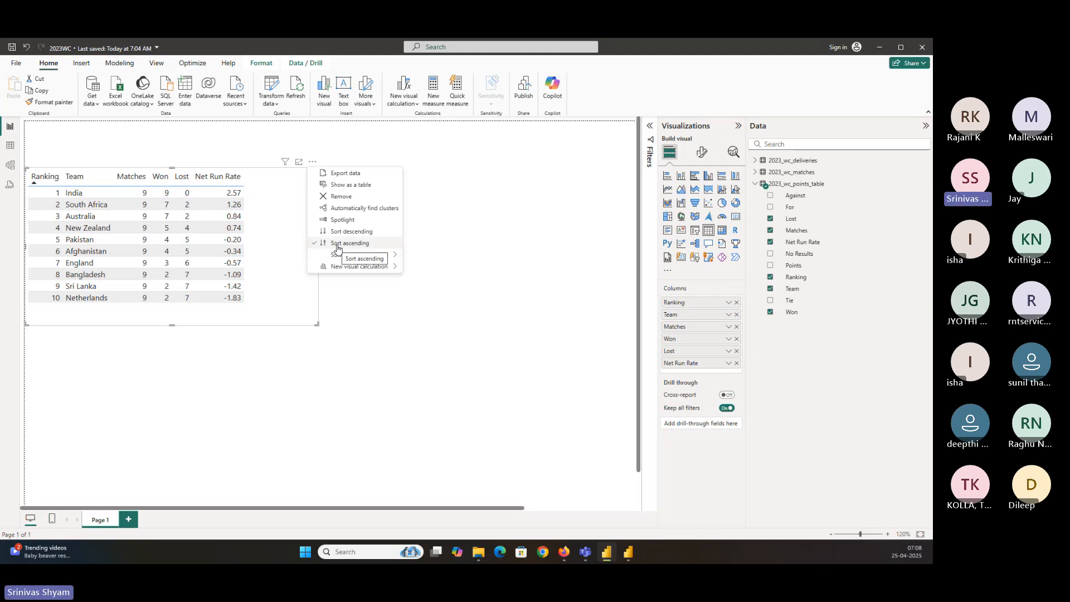
pyautogui.click(266, 260)
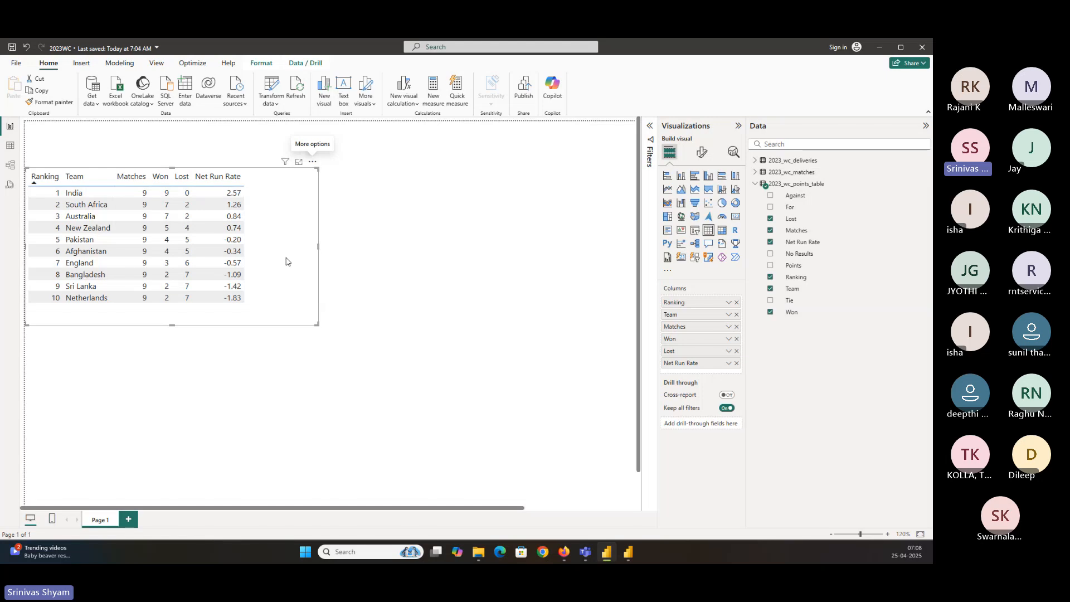
pyautogui.moveTo(316, 324); pyautogui.dragTo(291, 313)
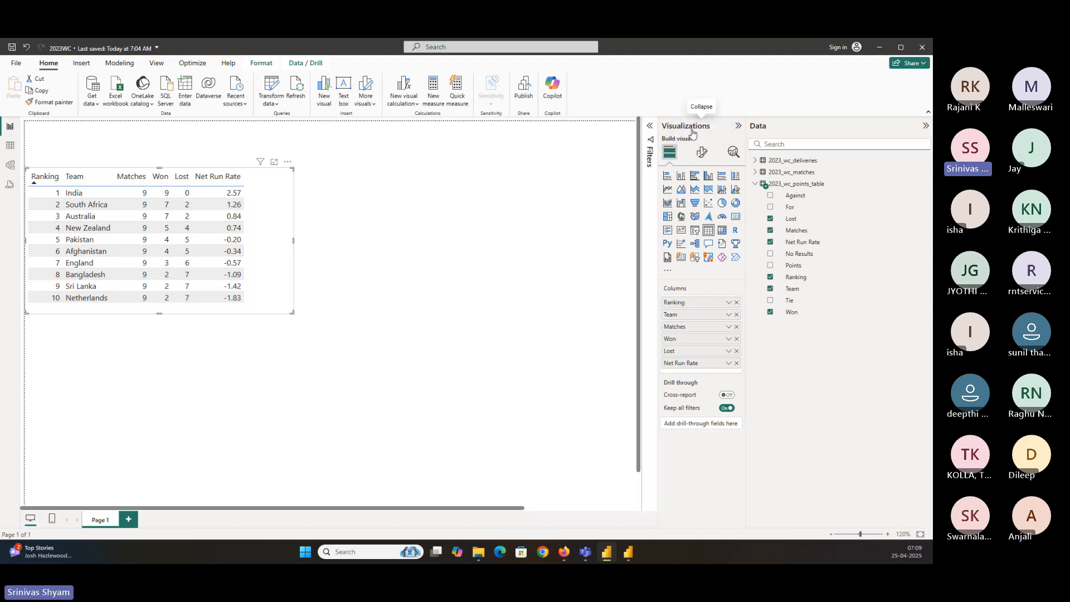
# Open the visual's formatting options and browse sections such as Grid, Values, Column headers, Totals and Specific column
pyautogui.click(702, 157)
pyautogui.moveTo(658, 188); pyautogui.dragTo(595, 188)
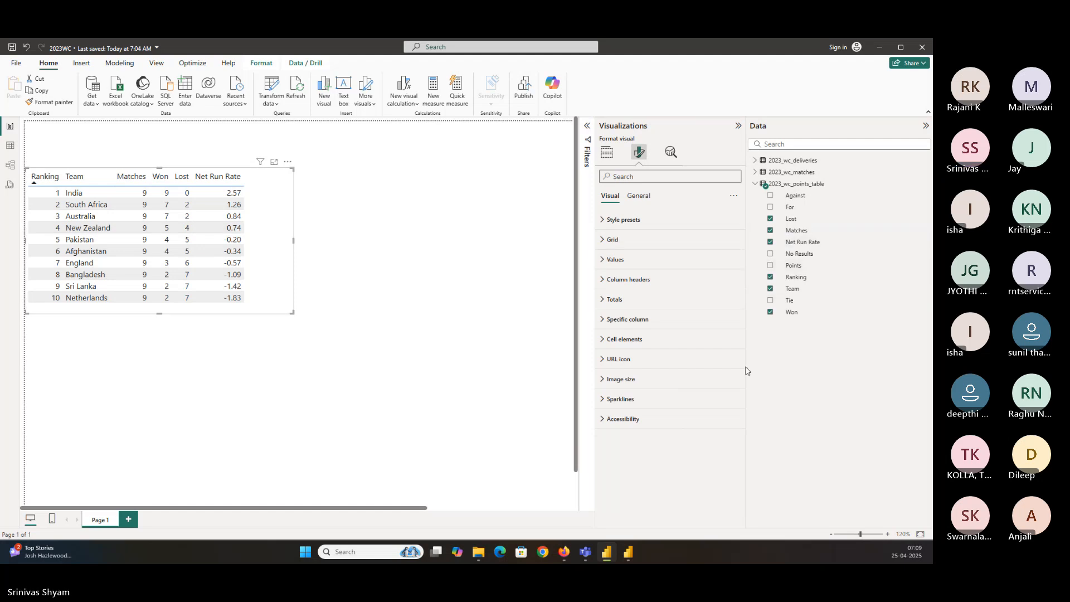
pyautogui.click(621, 228)
pyautogui.click(620, 226)
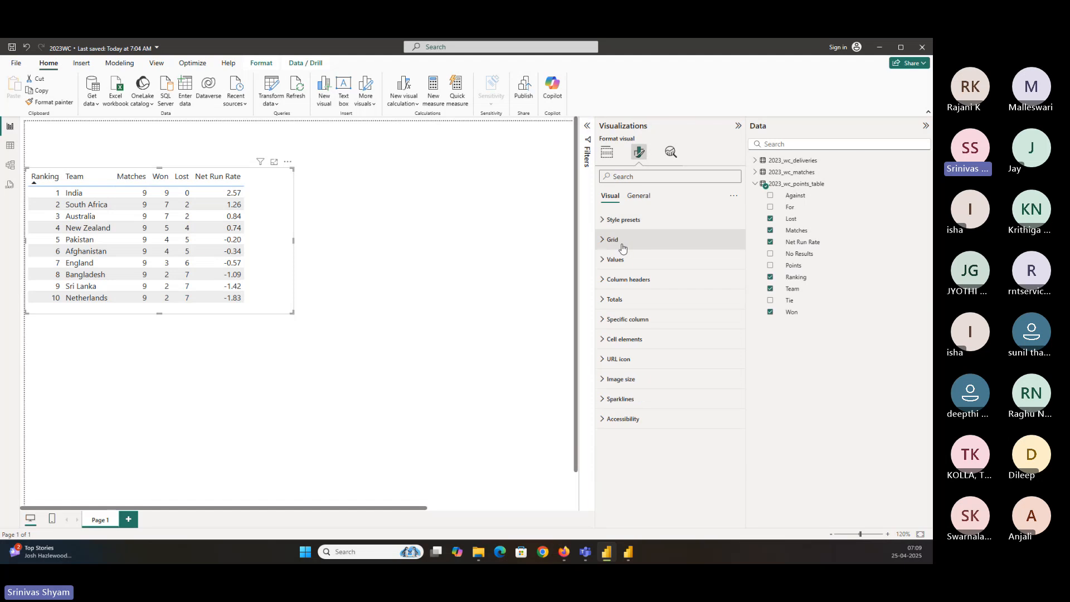
pyautogui.click(613, 239)
pyautogui.click(613, 239)
pyautogui.click(629, 267)
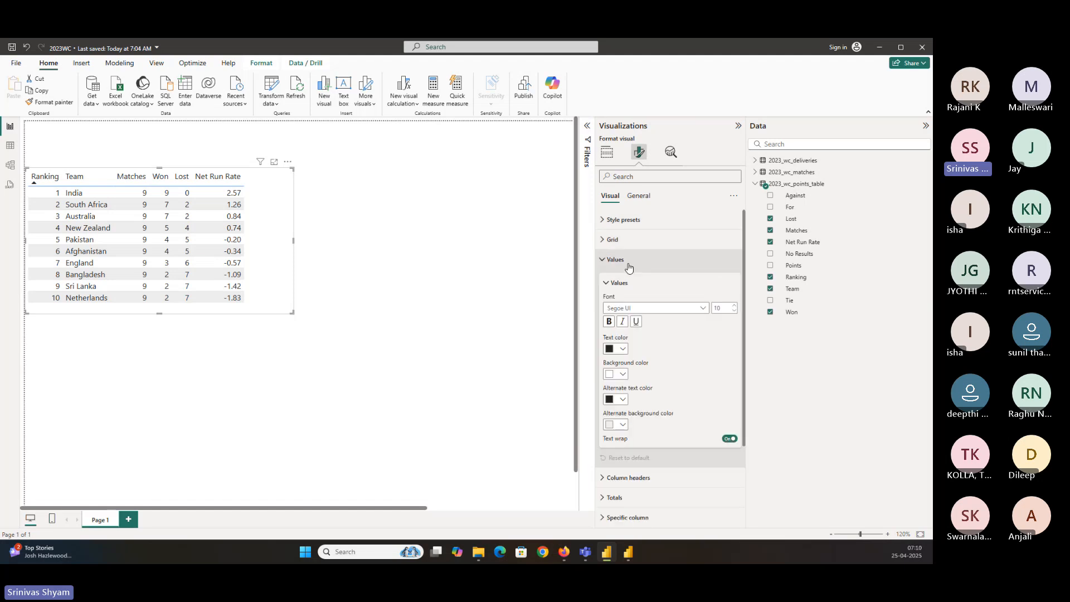
pyautogui.click(629, 268)
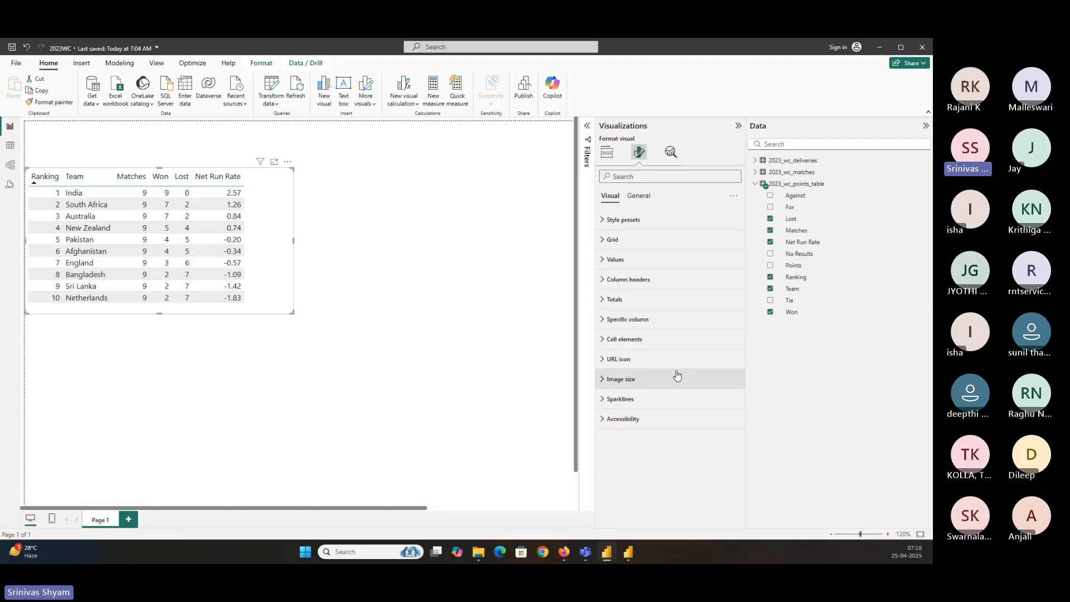
pyautogui.click(632, 280)
pyautogui.click(632, 280)
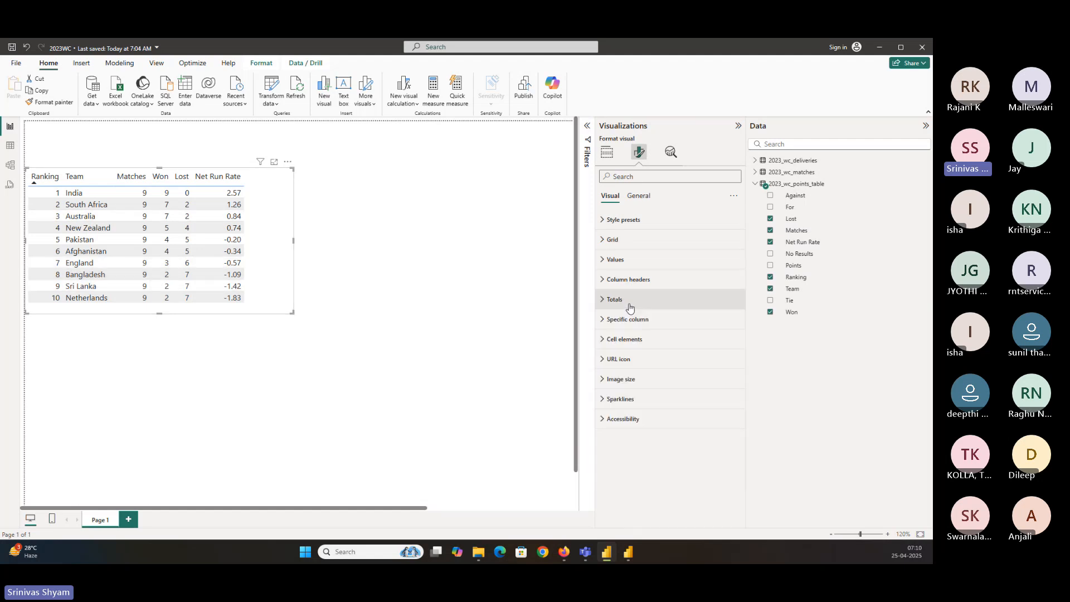
pyautogui.click(624, 300)
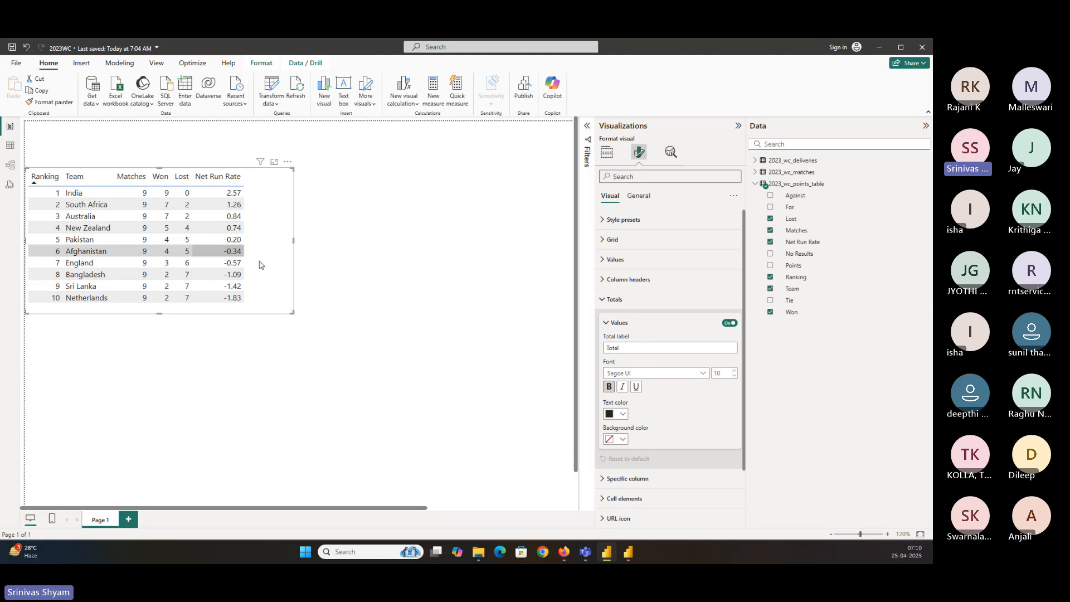
pyautogui.click(624, 300)
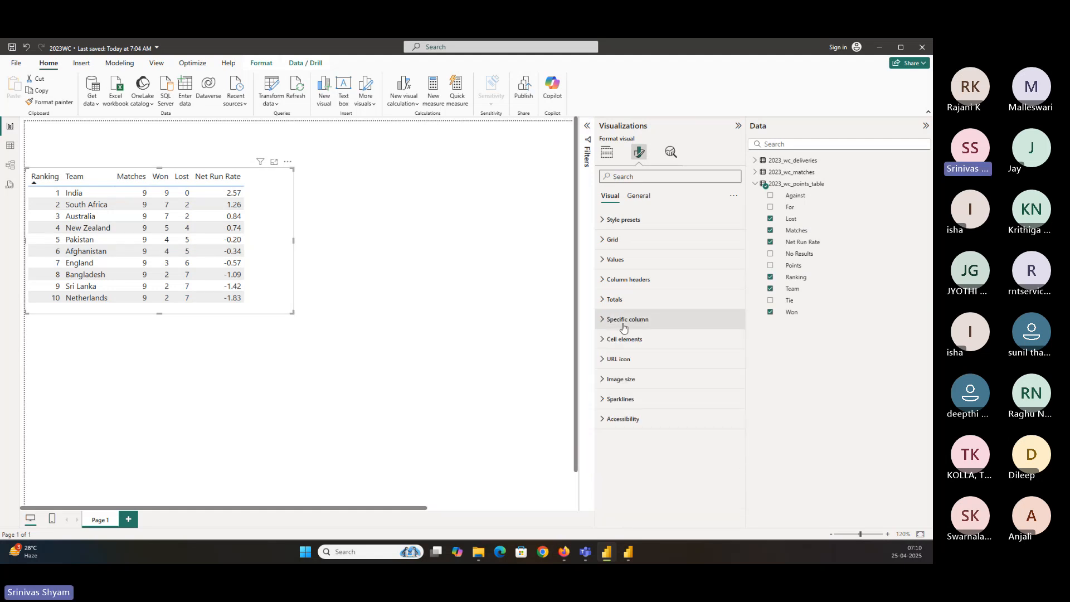
pyautogui.click(624, 320)
pyautogui.click(624, 319)
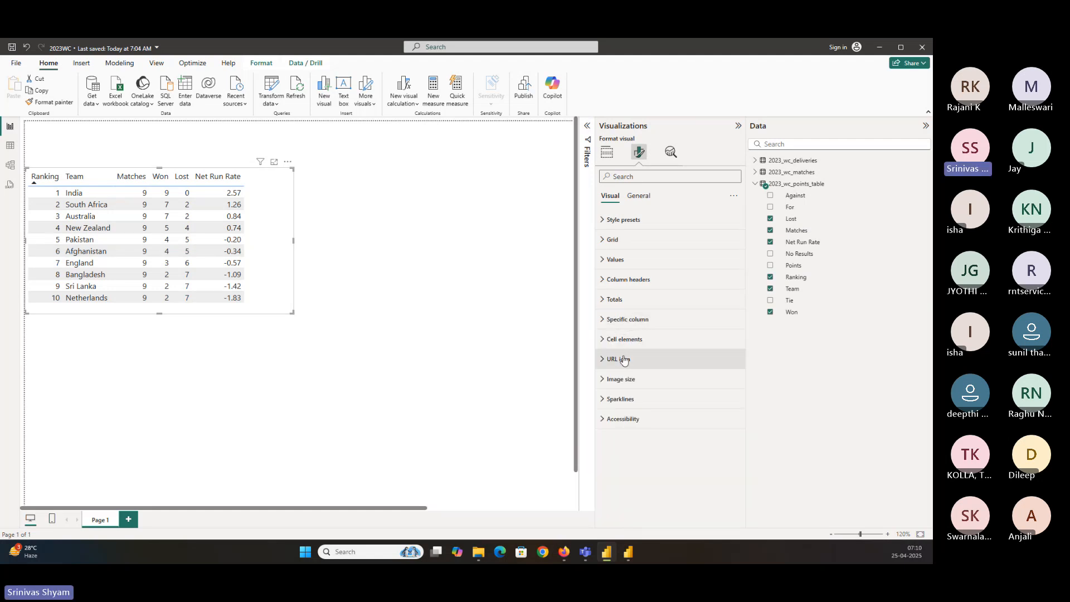
pyautogui.click(615, 259)
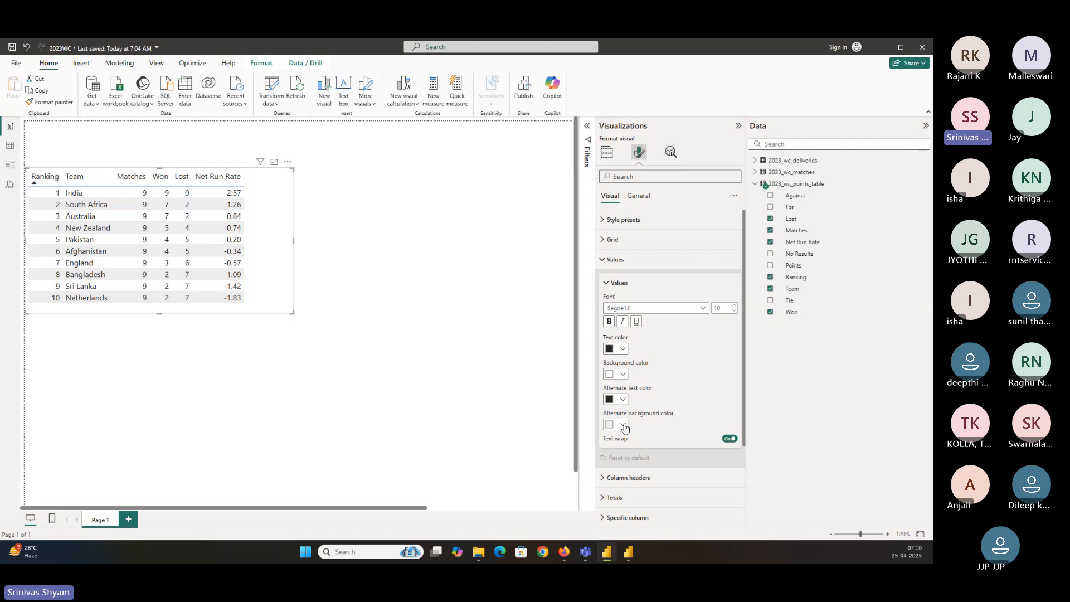
pyautogui.click(624, 286)
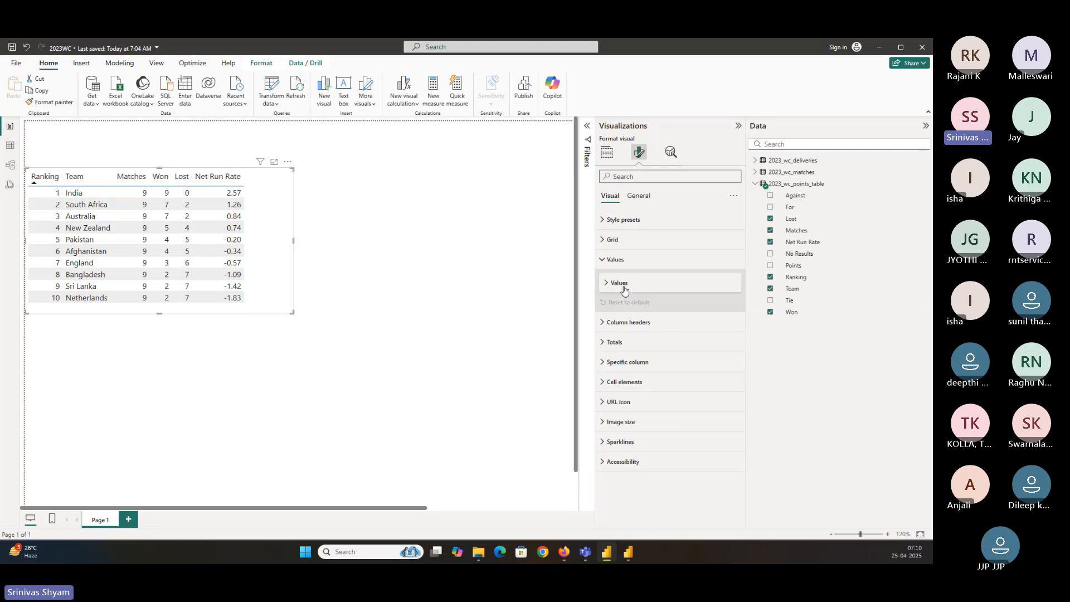
pyautogui.click(620, 260)
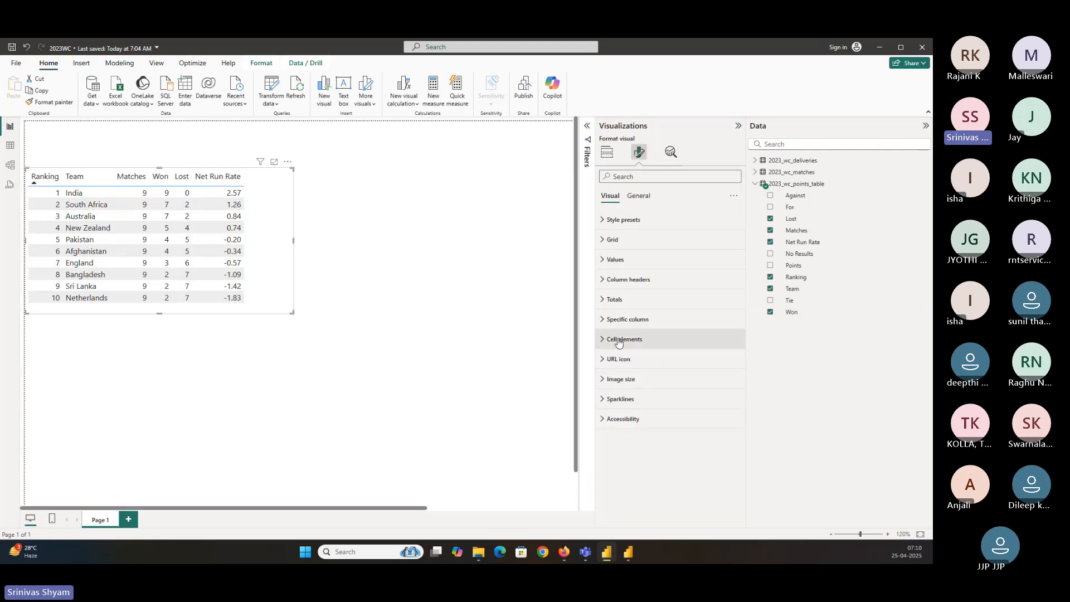
pyautogui.click(638, 196)
pyautogui.click(609, 196)
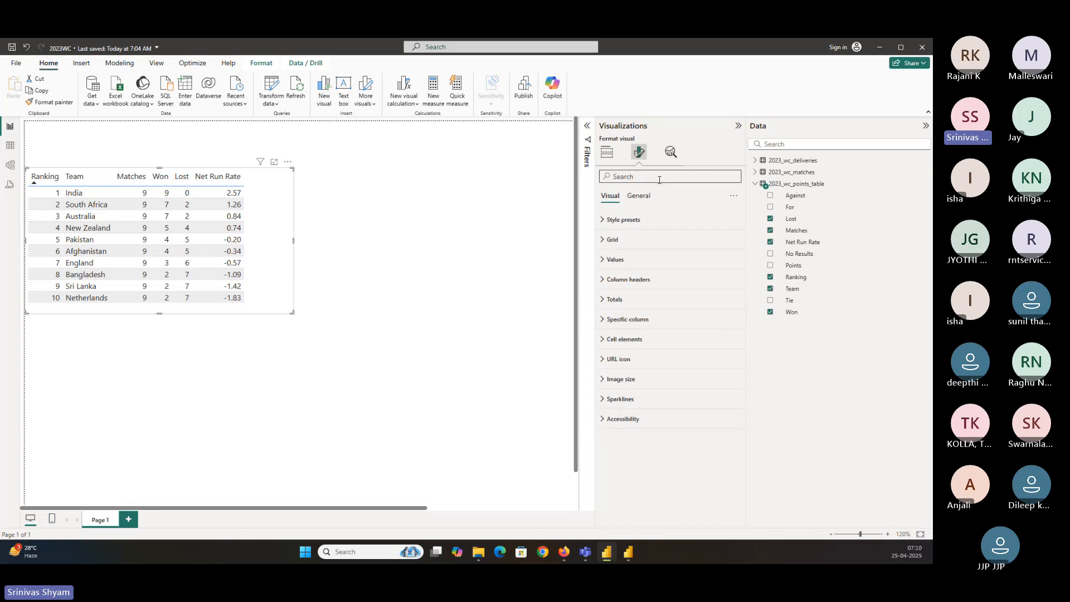
# Search the format options for alt and set the alternate background color to White
pyautogui.click(626, 176)
pyautogui.write('alt')
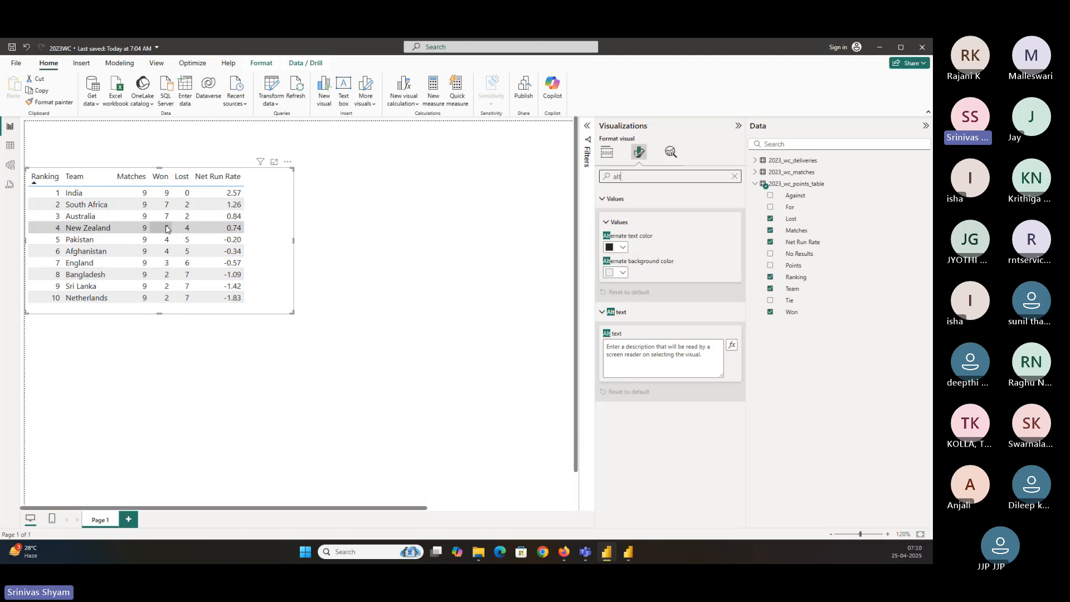
pyautogui.click(610, 273)
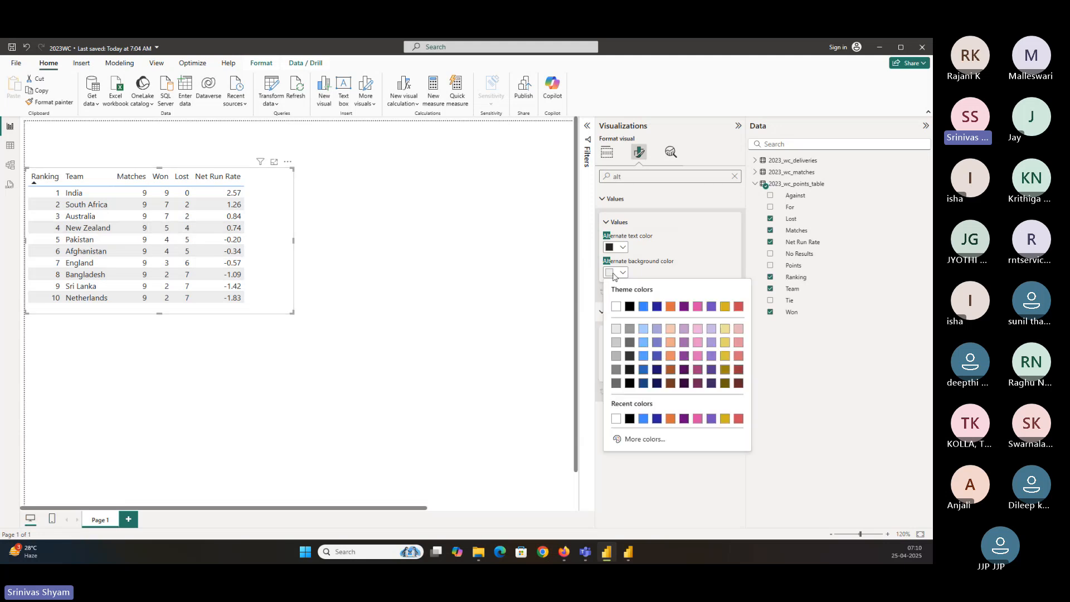
pyautogui.click(616, 307)
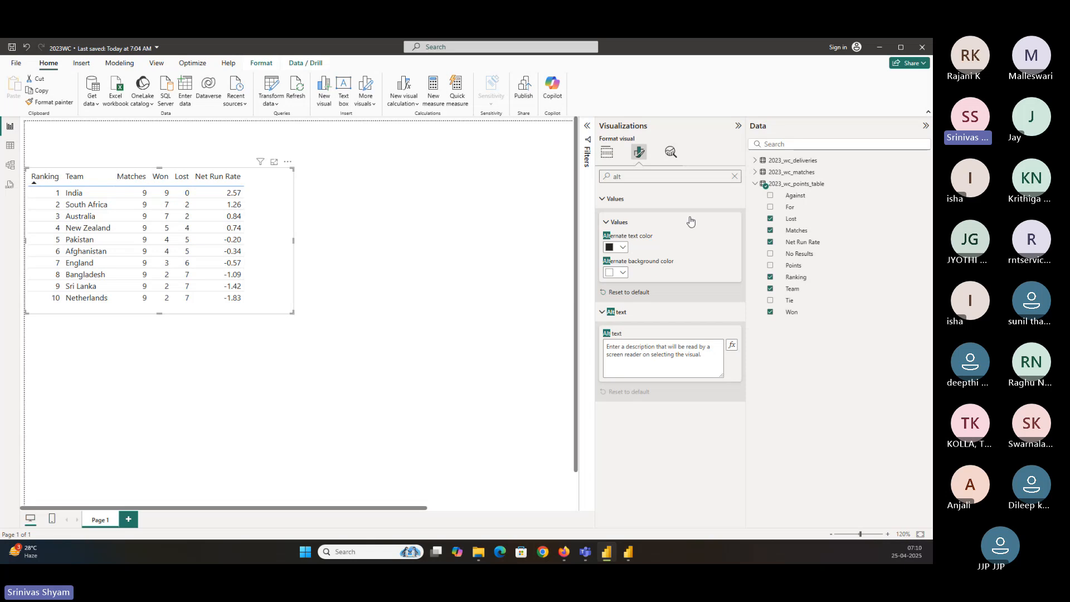
pyautogui.click(734, 176)
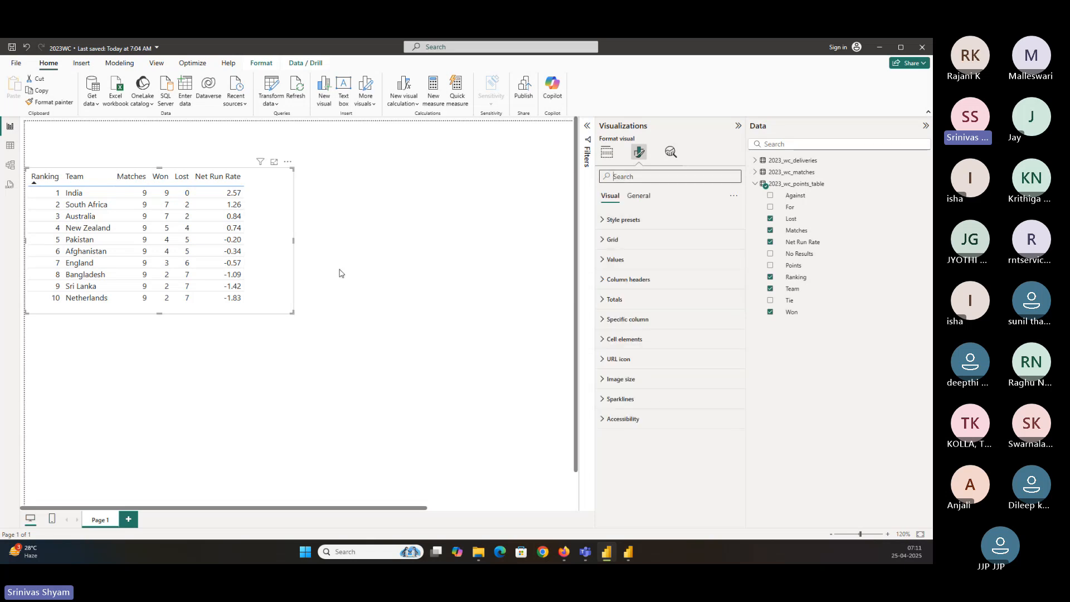
# Review the Values formatting options and search the format options for alt again
pyautogui.click(615, 259)
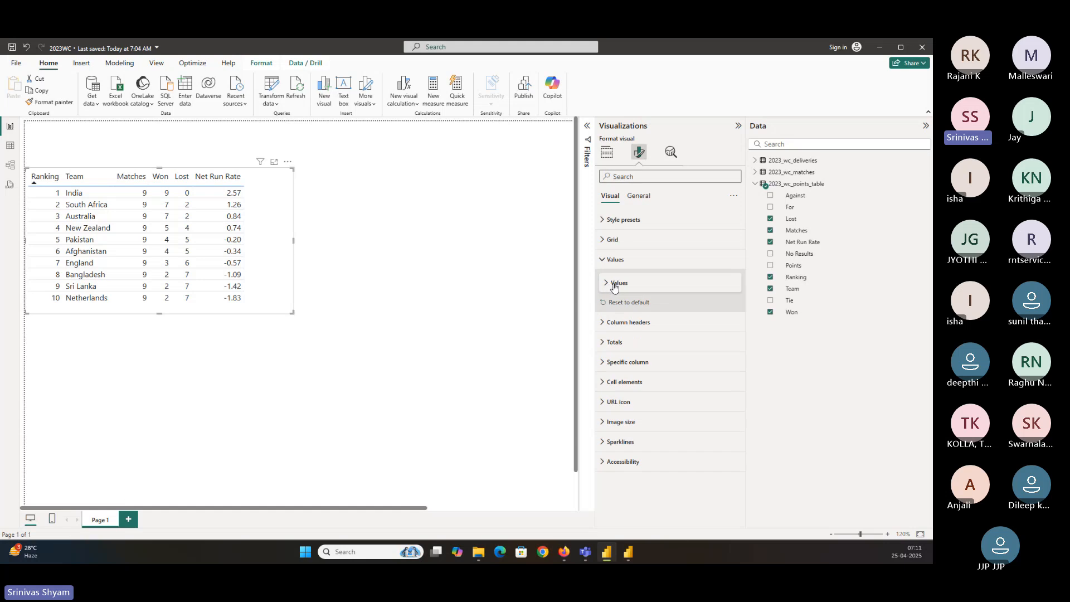
pyautogui.click(618, 283)
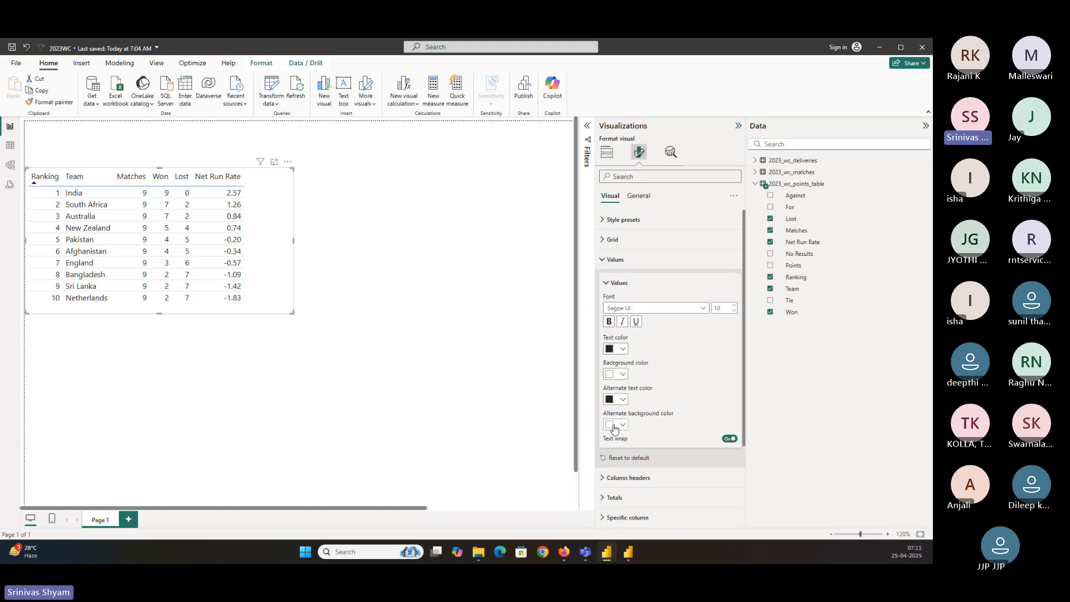
pyautogui.click(642, 177)
pyautogui.write('alt')
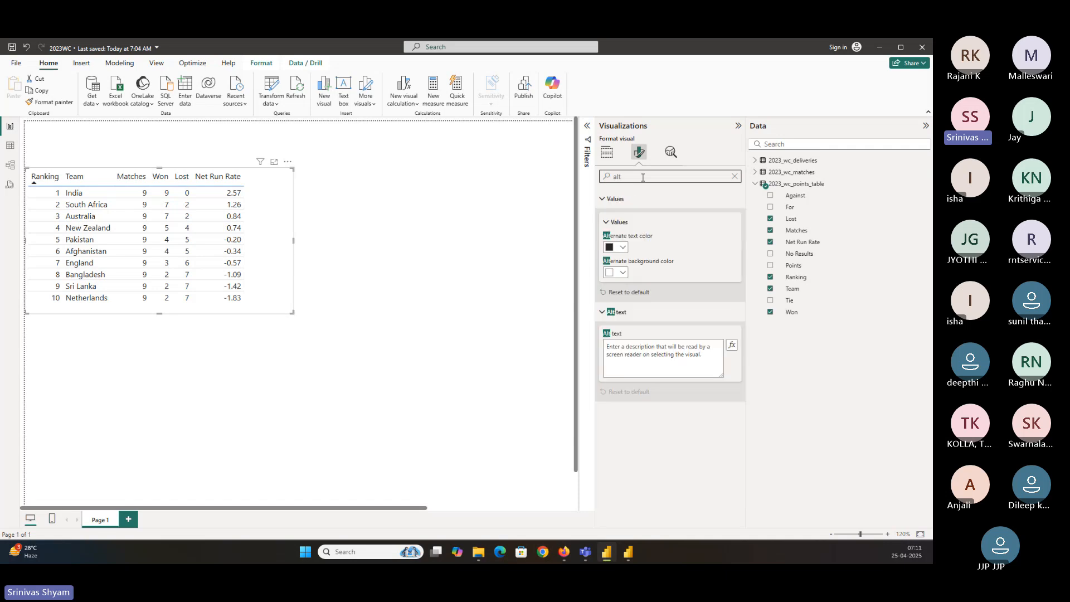
pyautogui.doubleClick(643, 177)
pyautogui.press('BackSpace')
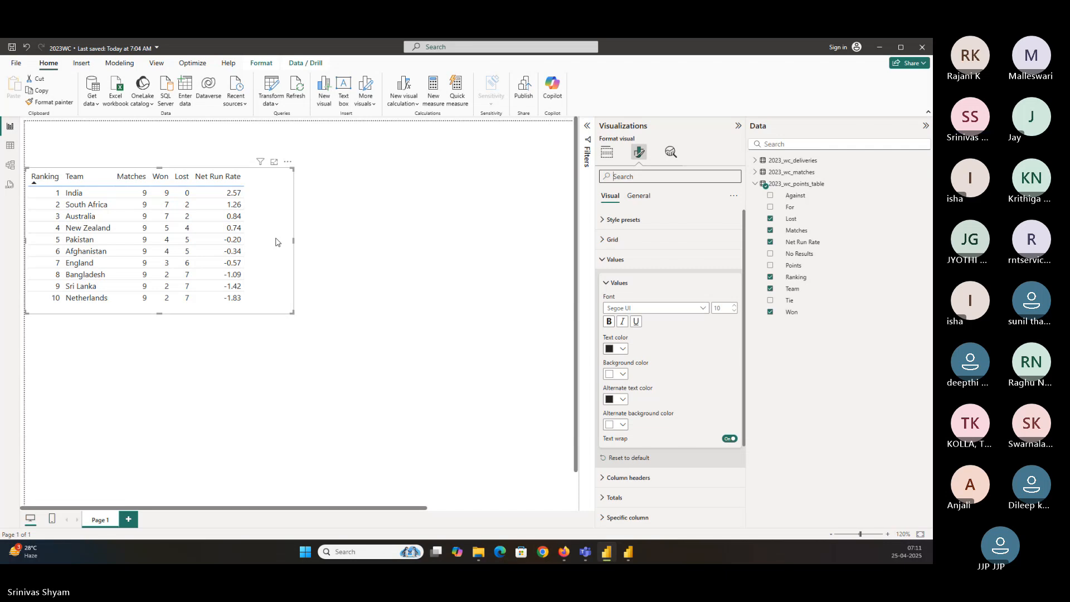
pyautogui.click(615, 259)
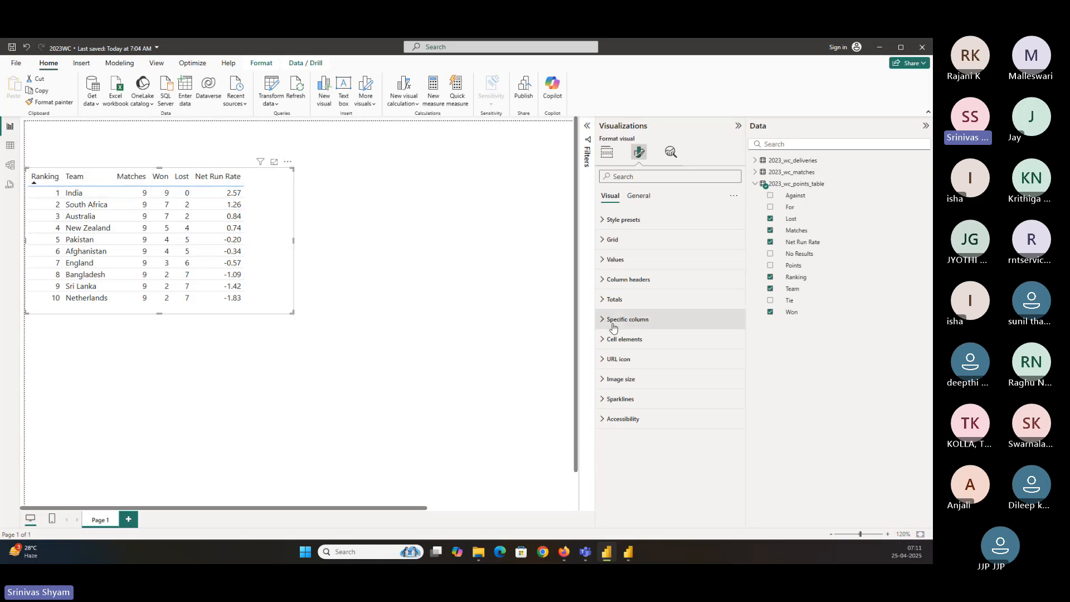
# Expand the column headers settings and set the header background color to blue
pyautogui.click(623, 280)
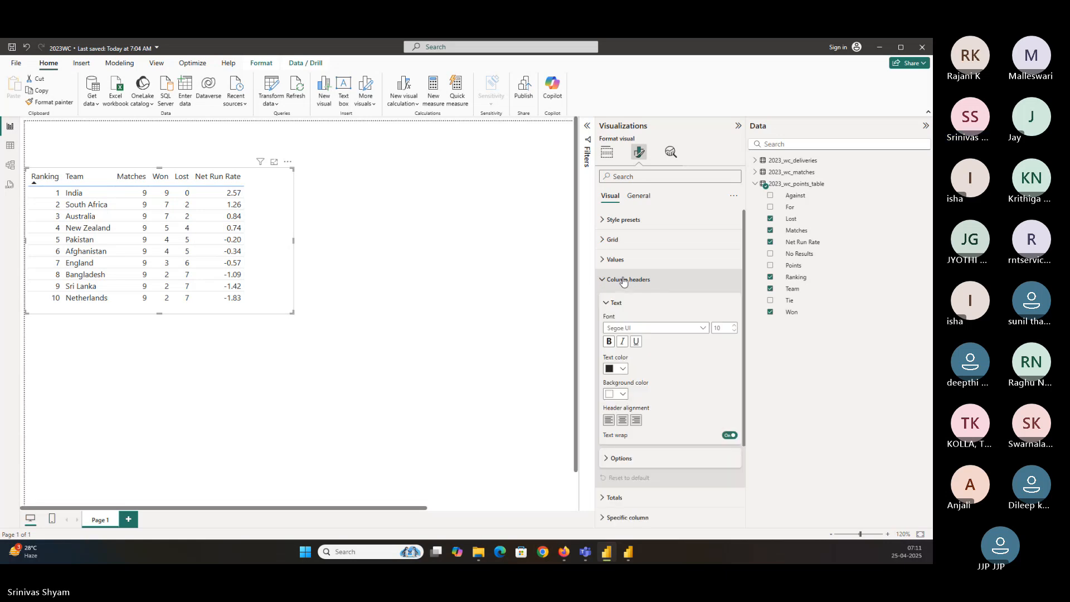
pyautogui.click(631, 459)
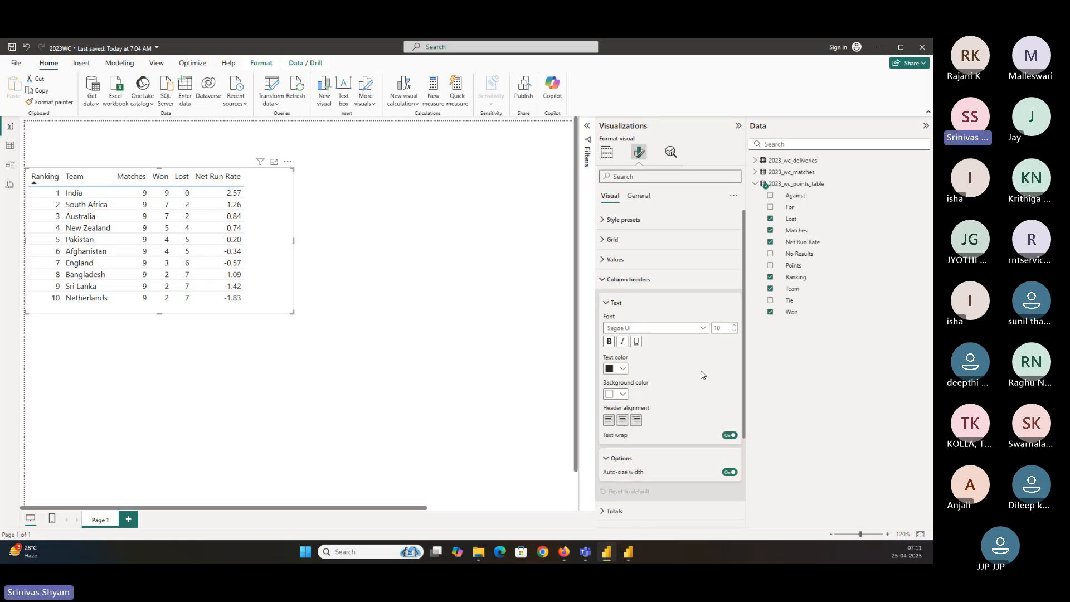
pyautogui.scroll(-1, 703, 374)
pyautogui.click(611, 347)
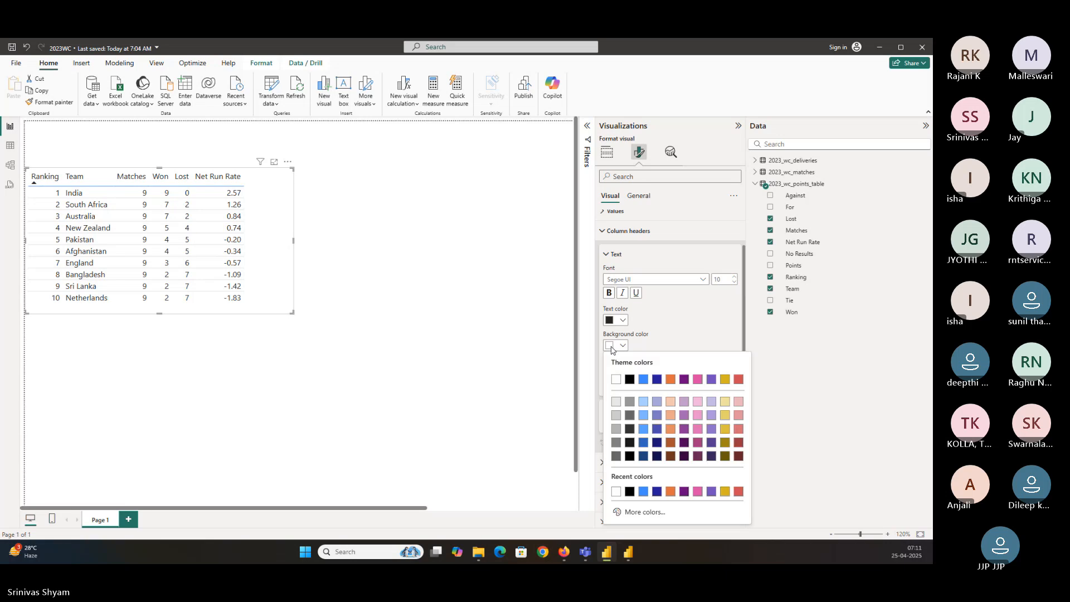
pyautogui.click(644, 380)
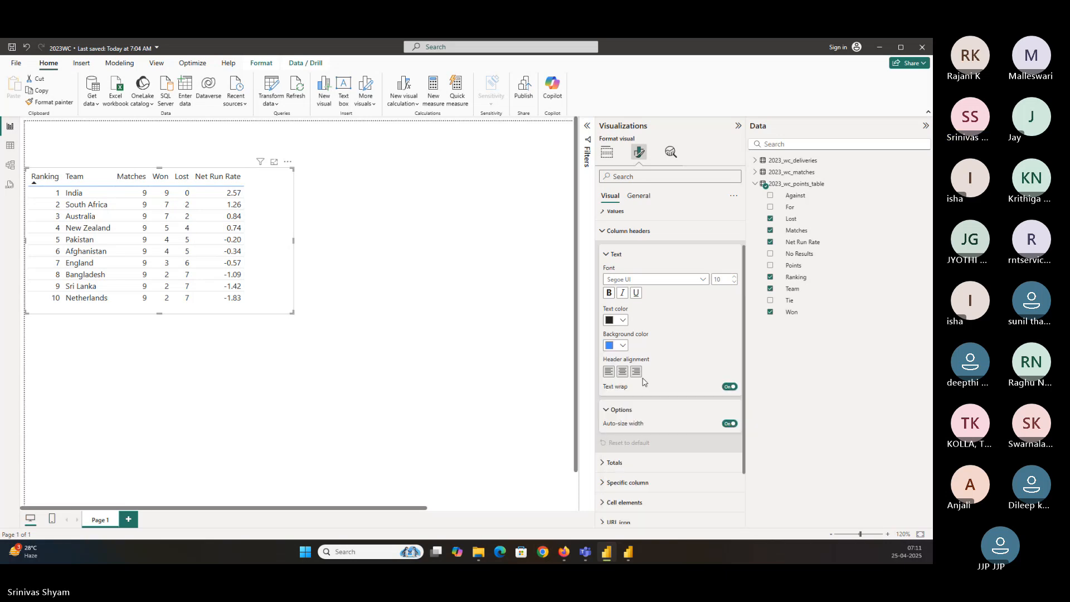
# Set the column header text color to white and make the header text bold
pyautogui.click(621, 321)
pyautogui.click(621, 353)
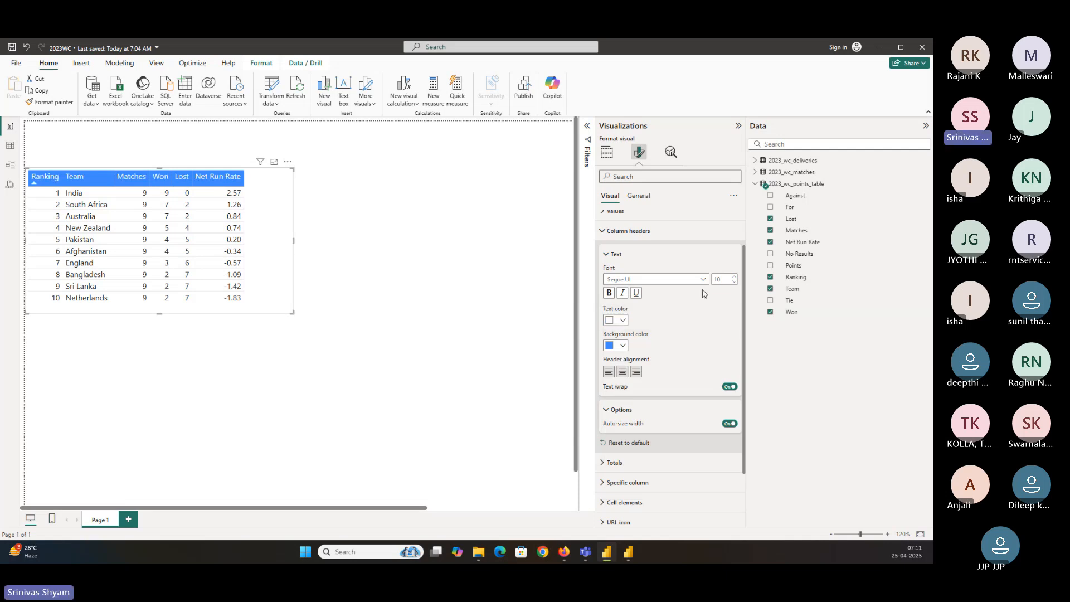
pyautogui.click(609, 293)
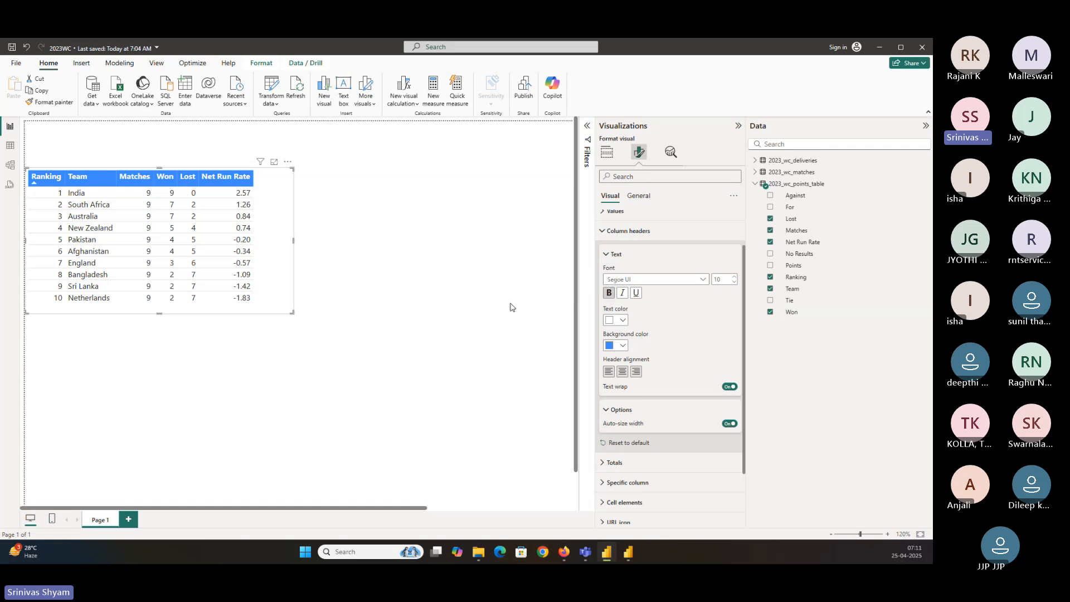
# Shrink the table visual slightly from its corner and save the report
pyautogui.moveTo(292, 312); pyautogui.dragTo(283, 305)
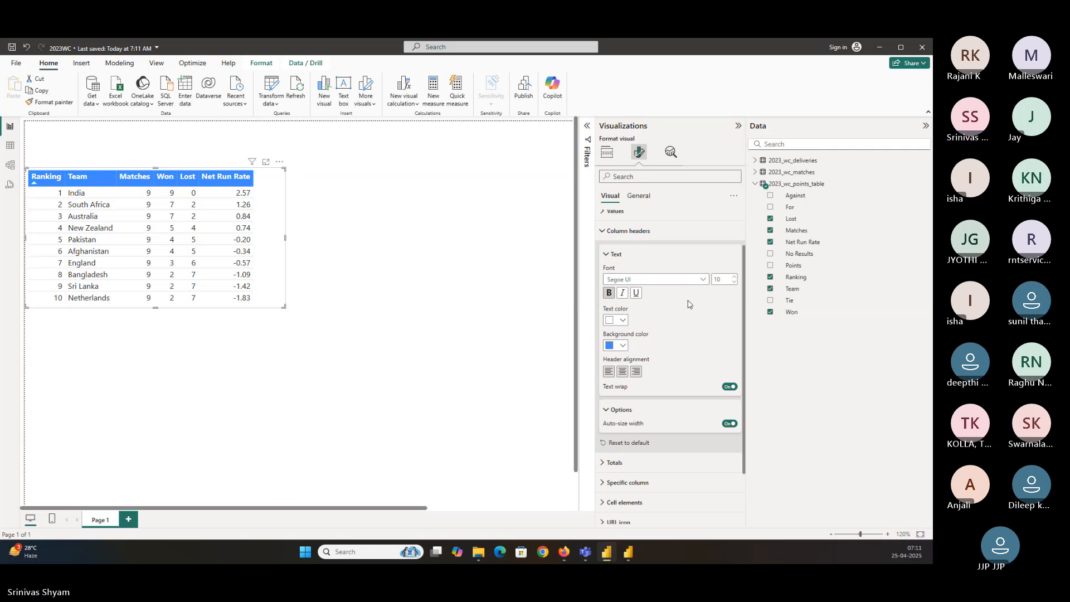
pyautogui.hotkey('ctrl', 's')
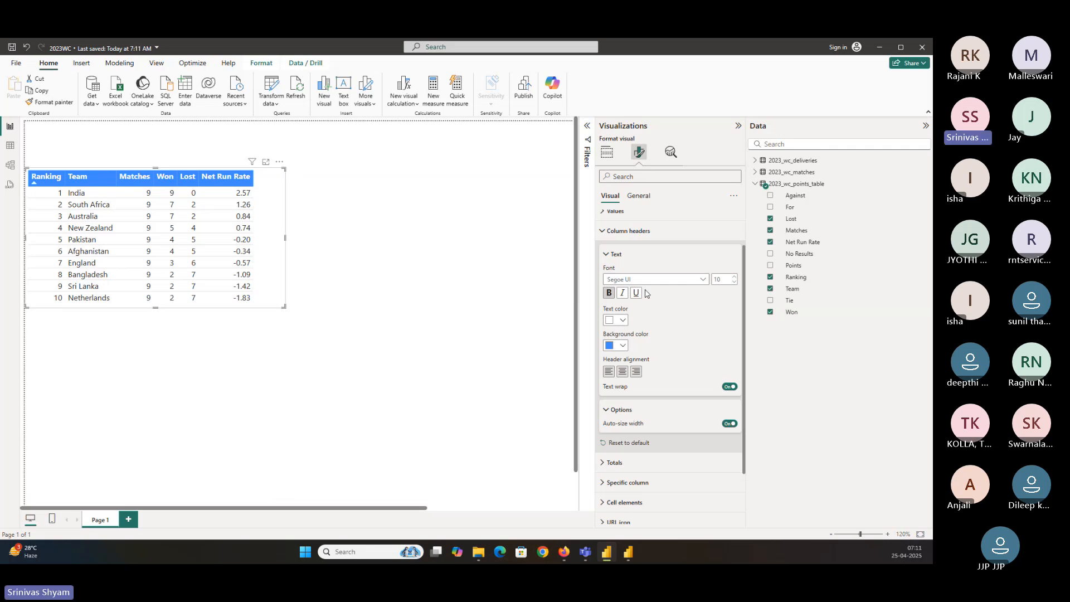
pyautogui.click(622, 255)
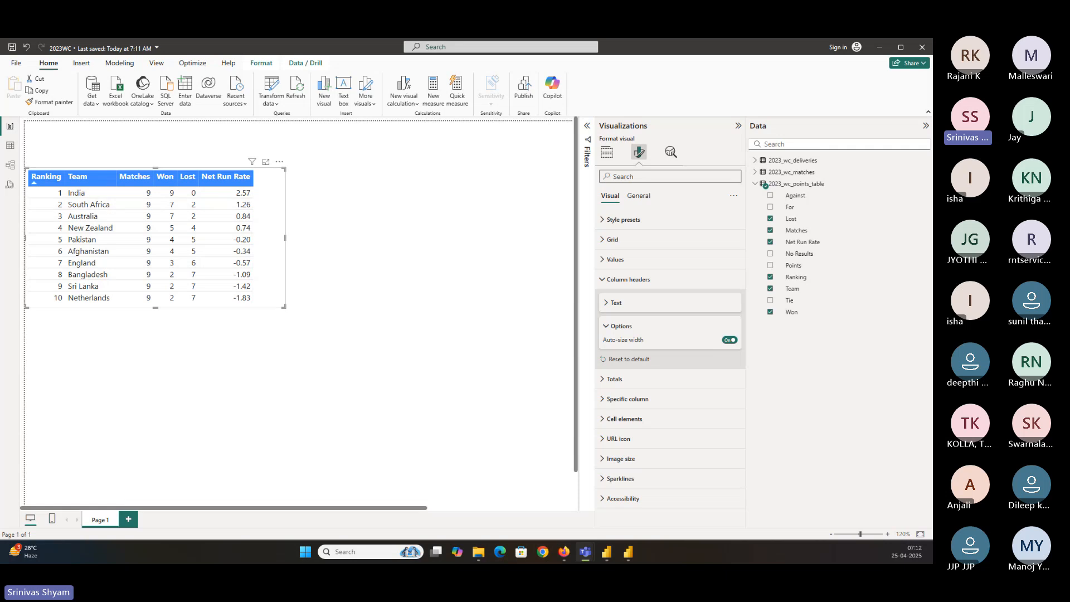
# In Power Query, split the 2023_wc_deliveries venue column by comma at each occurrence of the delimiter
pyautogui.click(10, 167)
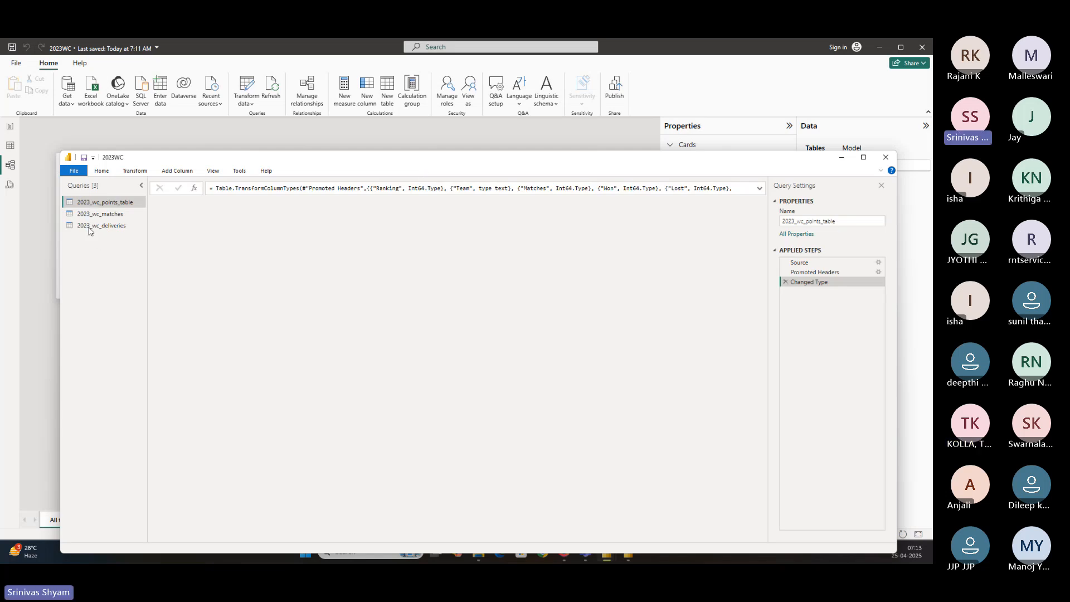
pyautogui.click(89, 226)
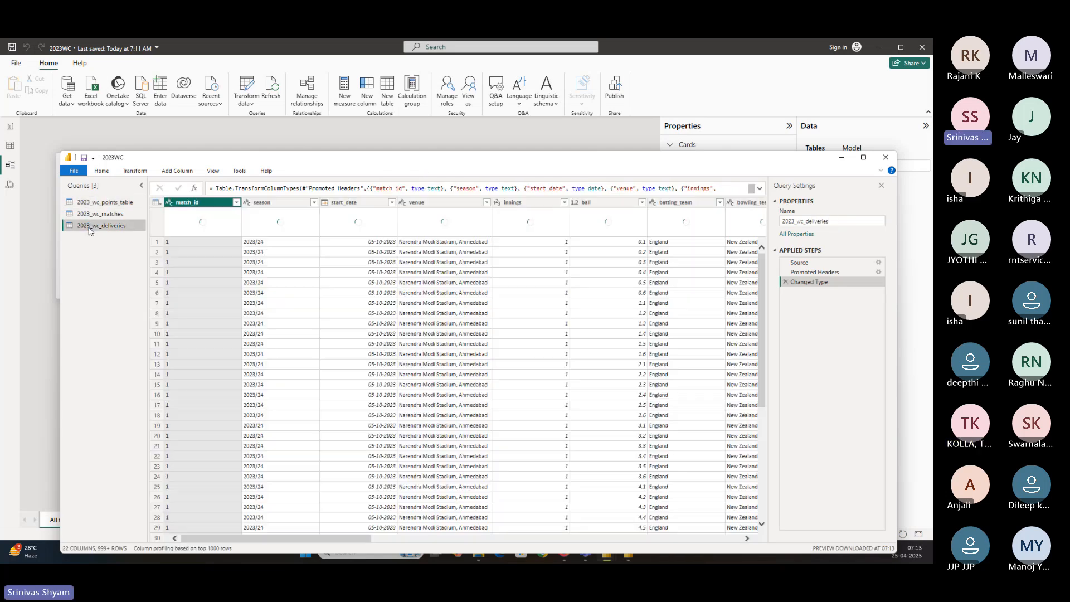
pyautogui.click(433, 203)
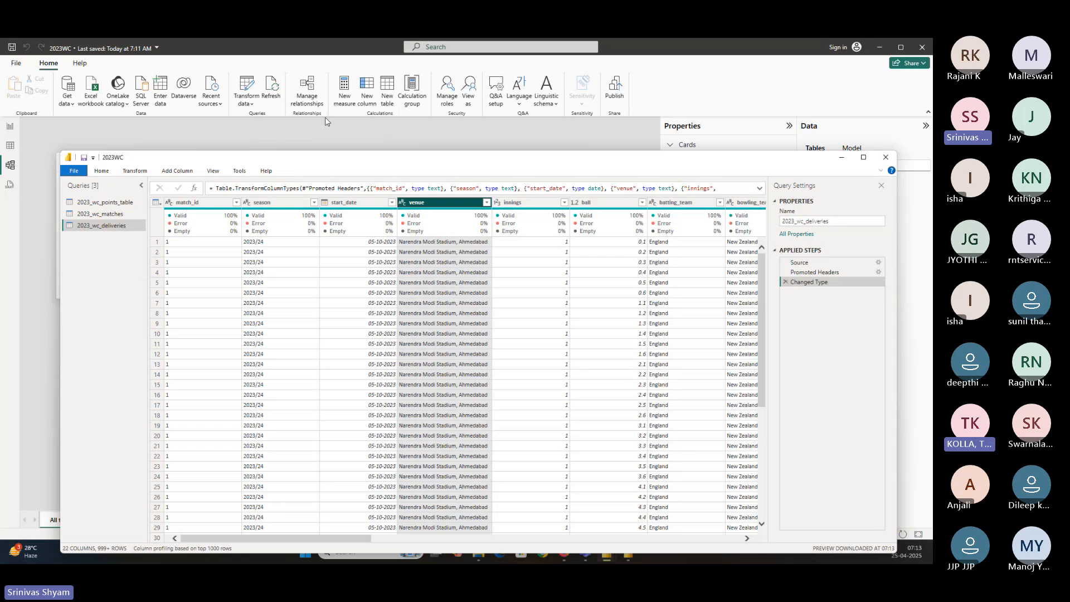
pyautogui.moveTo(435, 163); pyautogui.dragTo(420, 131)
pyautogui.click(85, 136)
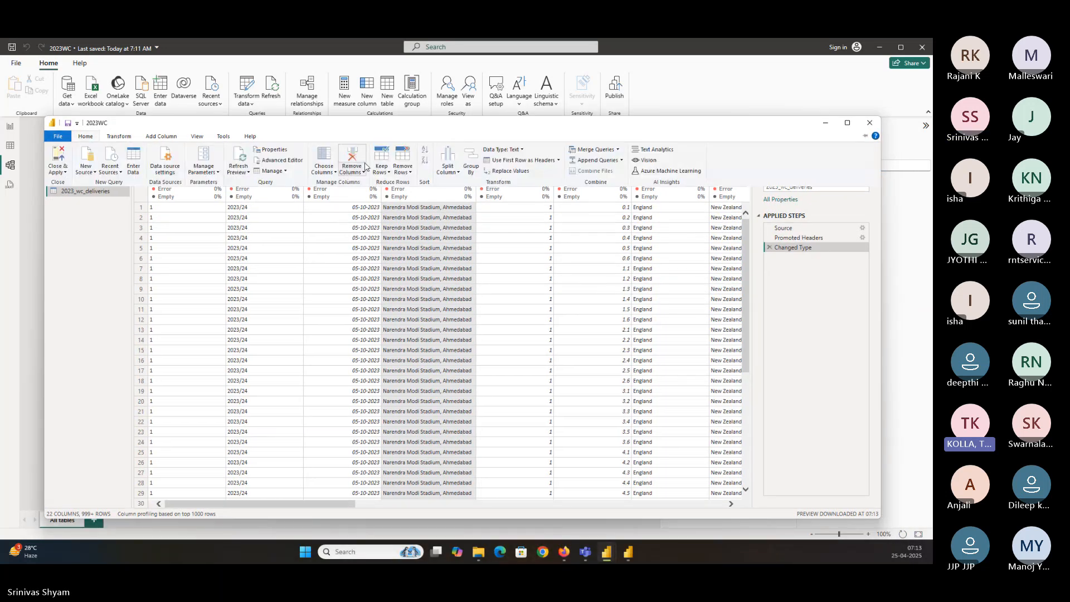
pyautogui.click(447, 166)
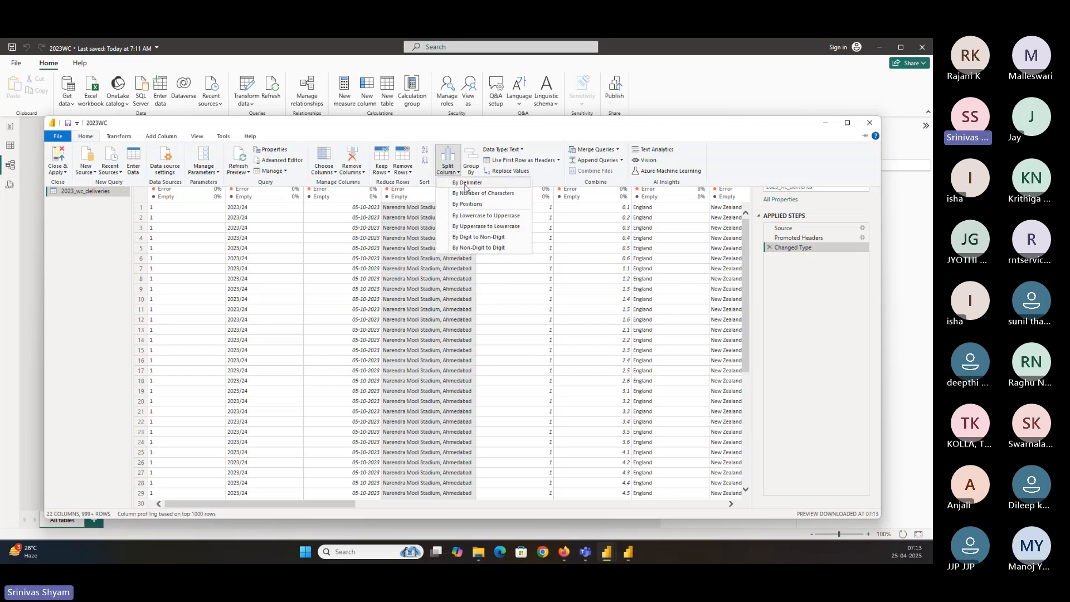
pyautogui.click(468, 235)
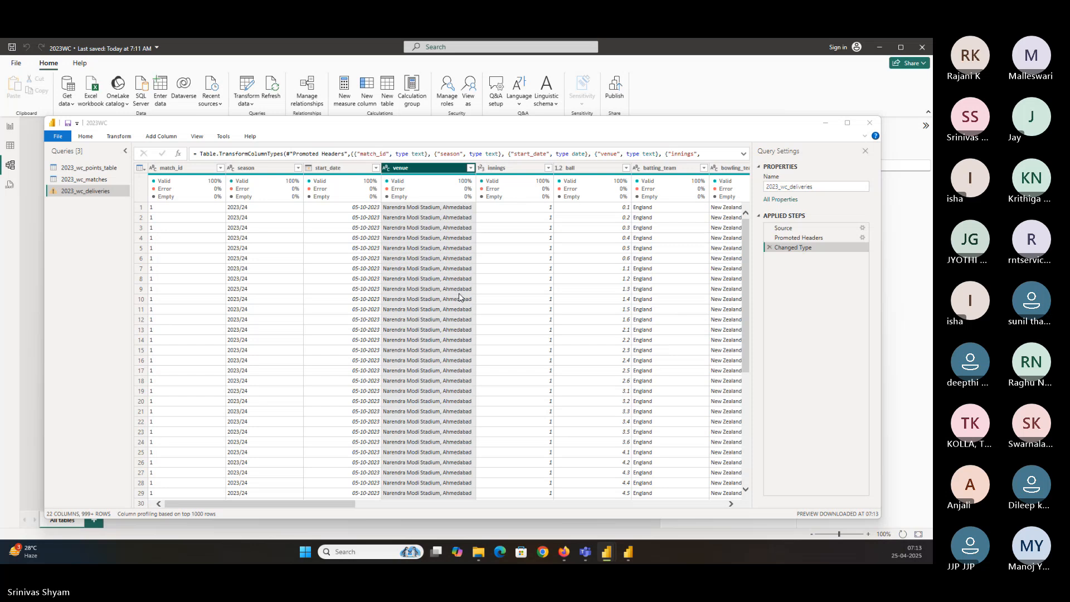
pyautogui.click(335, 236)
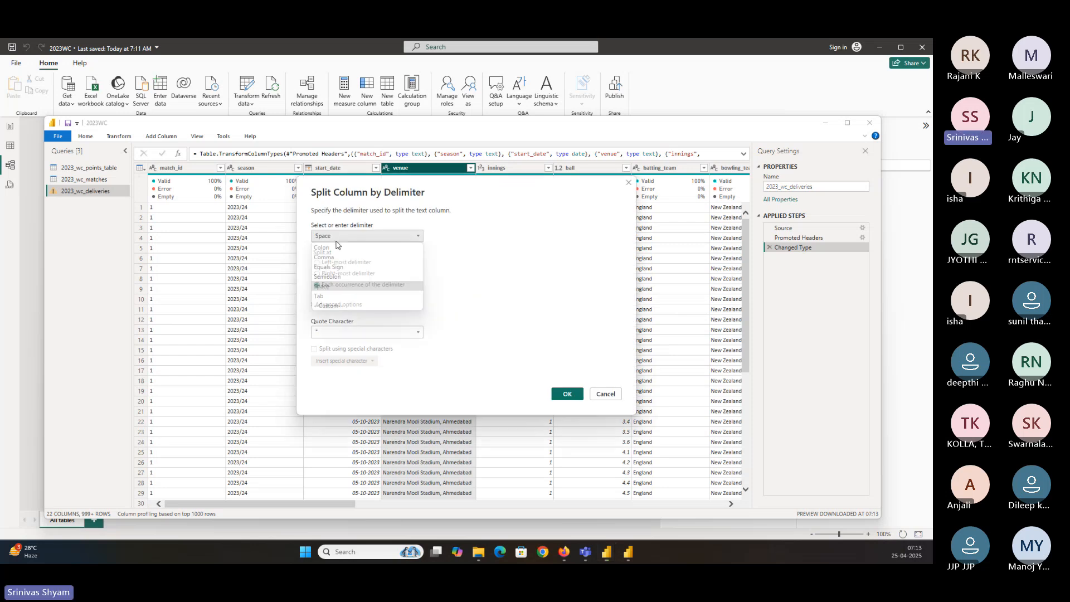
pyautogui.click(326, 256)
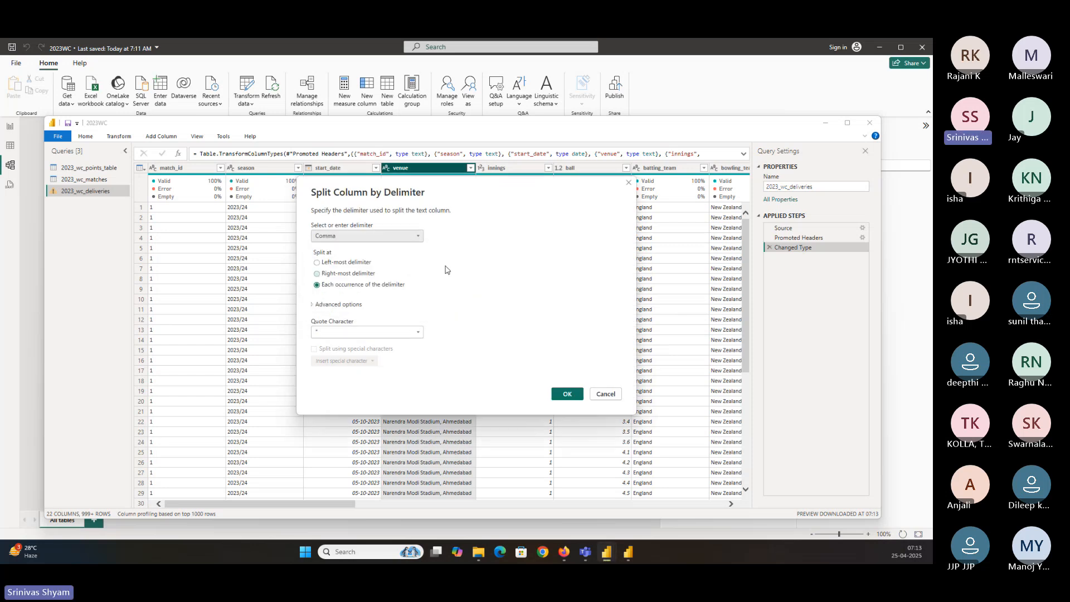
pyautogui.click(567, 394)
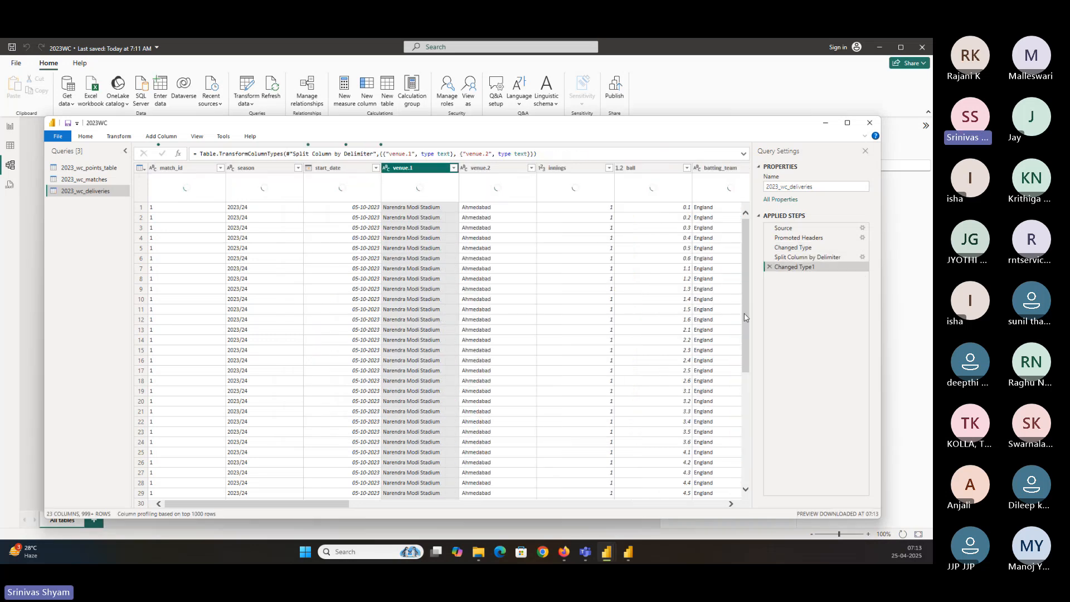
# Rename the two split columns to Venue and City
pyautogui.doubleClick(396, 170)
pyautogui.write('Ve')
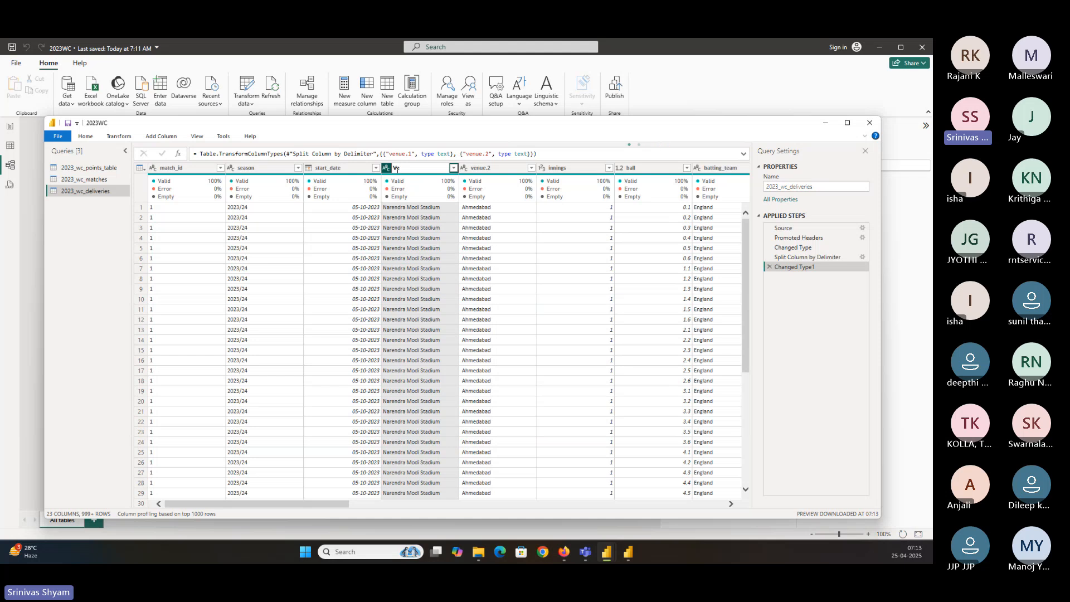
pyautogui.write('nue')
pyautogui.press('Return')
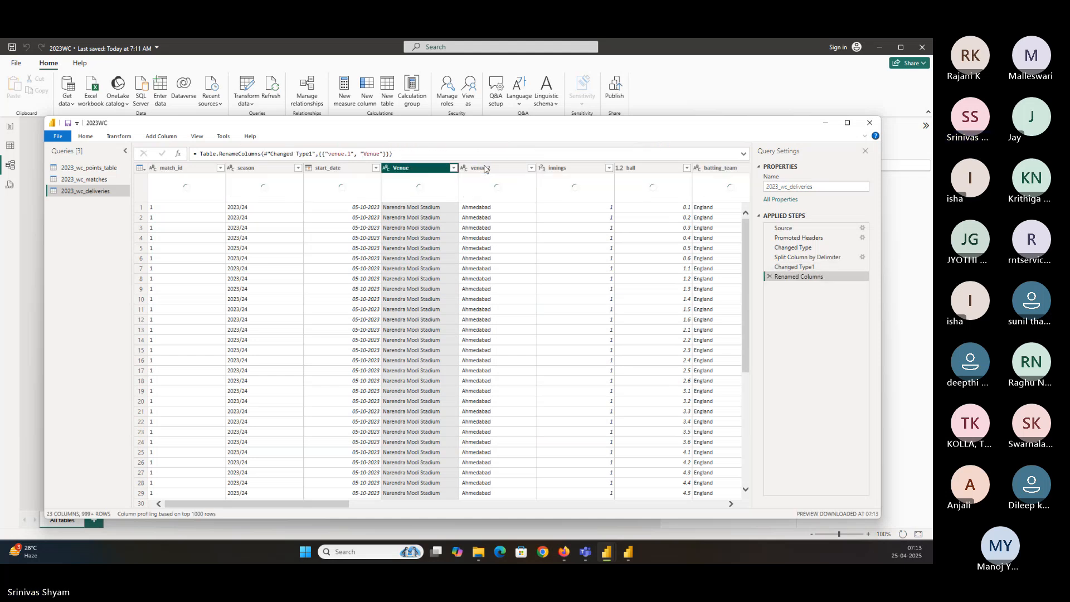
pyautogui.click(484, 166)
pyautogui.doubleClick(484, 166)
pyautogui.write('City')
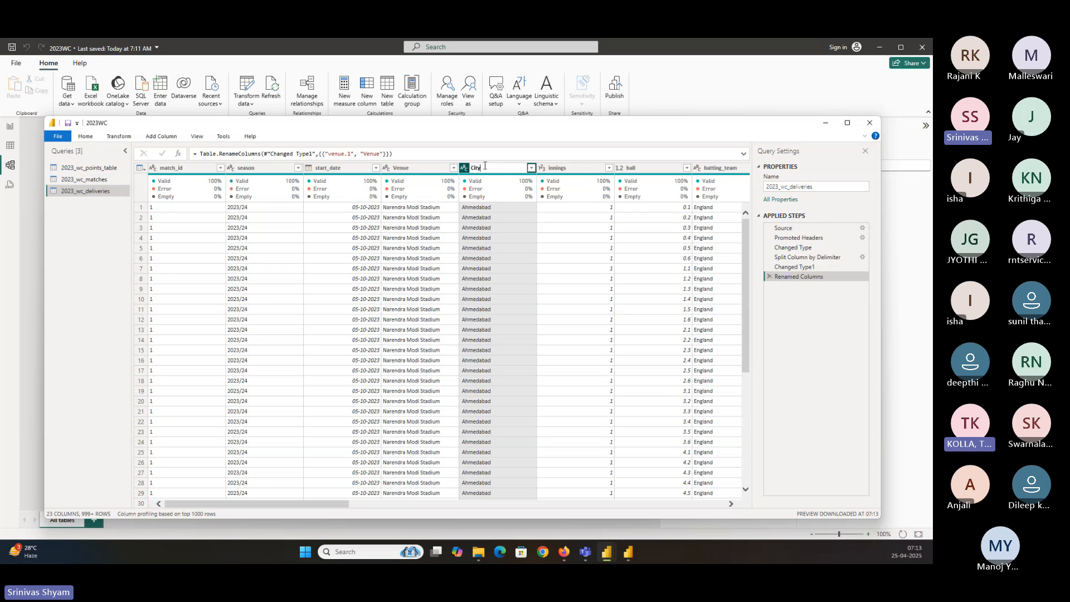
pyautogui.press('Return')
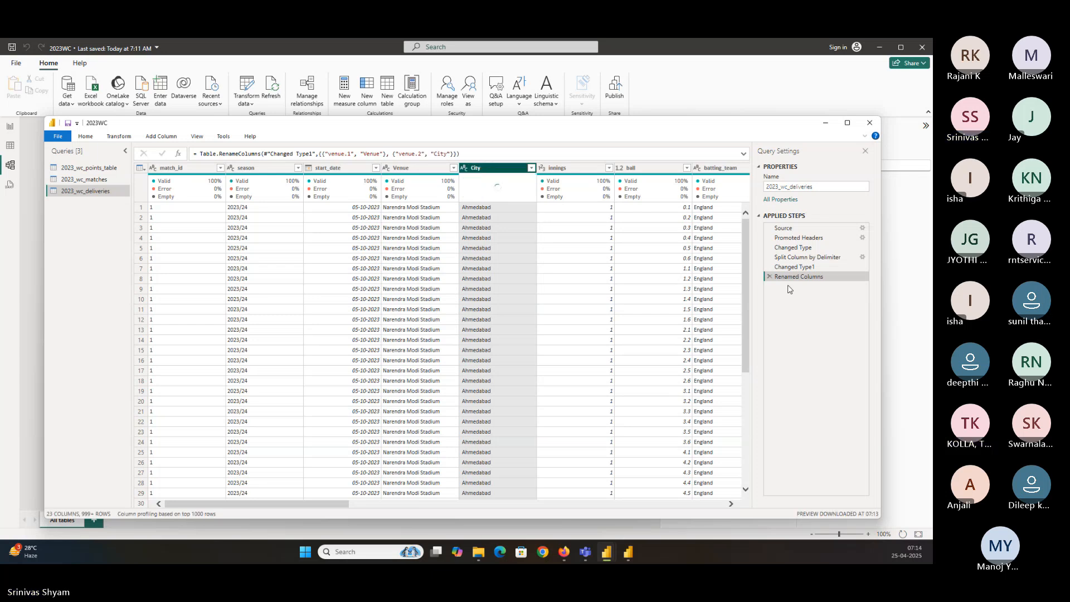
# Rename the split step to Split of Venue Column, then close and apply the query changes
pyautogui.rightClick(808, 261)
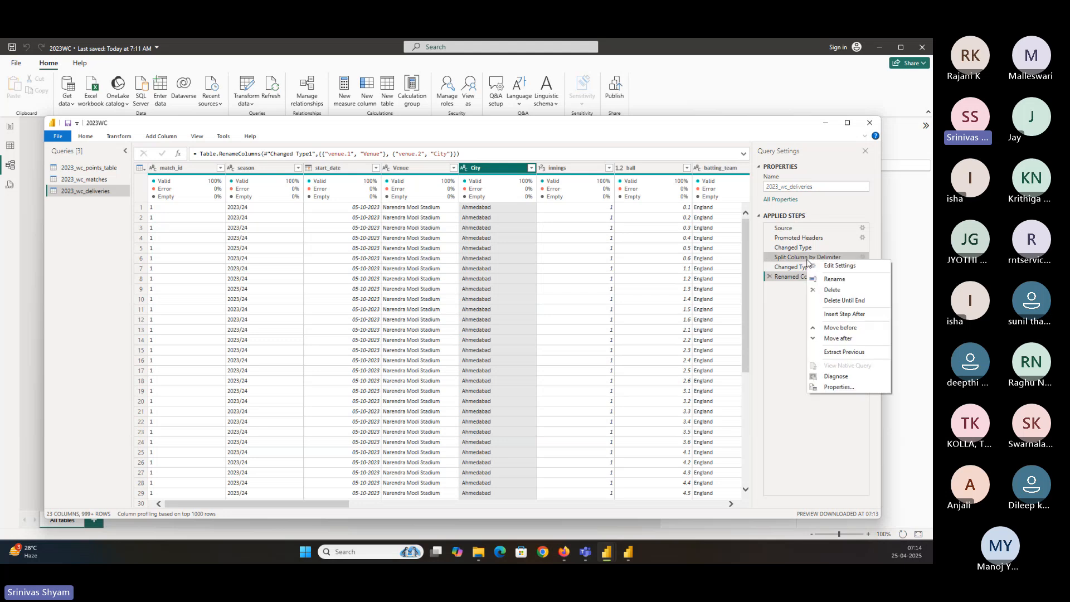
pyautogui.click(834, 280)
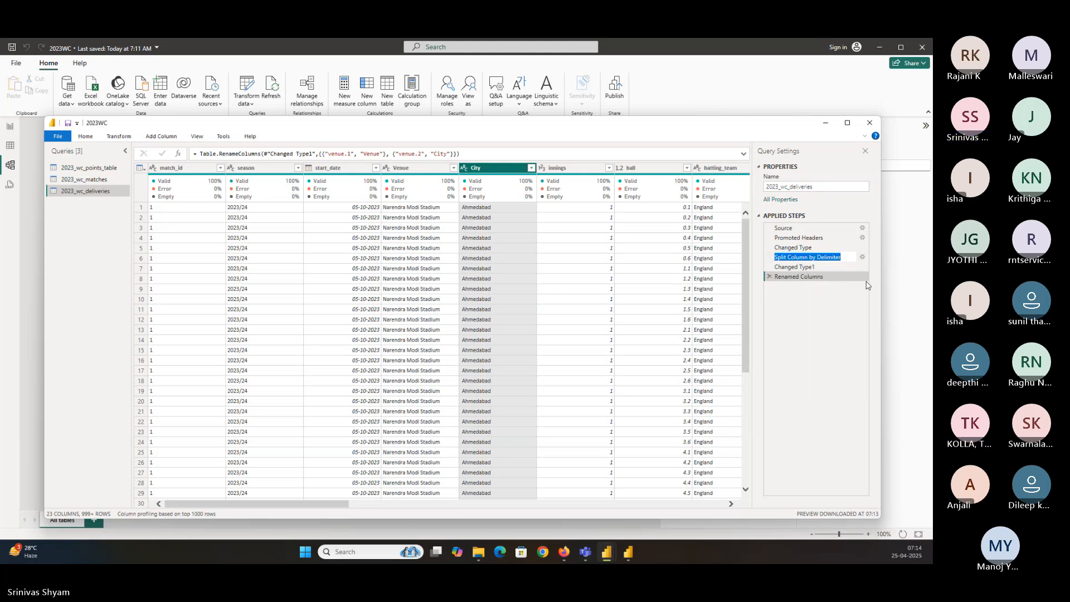
pyautogui.write('Split of ')
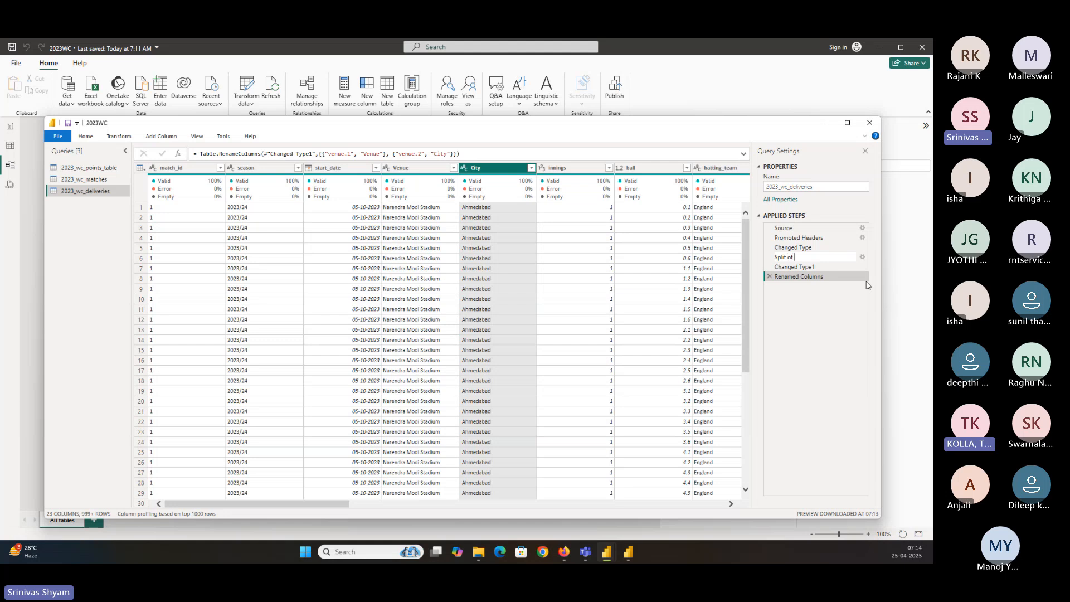
pyautogui.write('Venue Column')
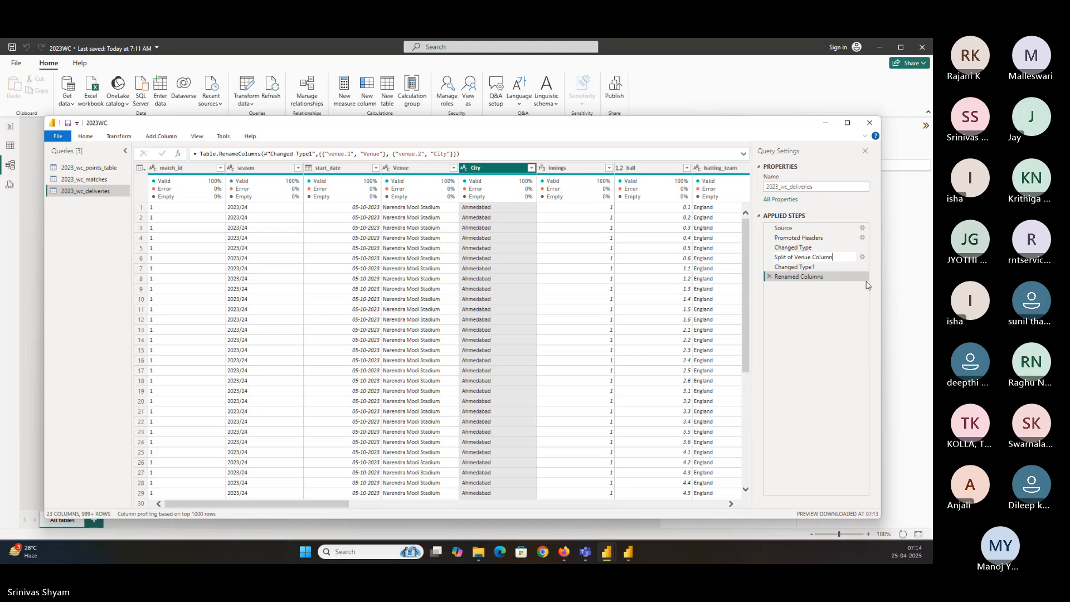
pyautogui.press('Return')
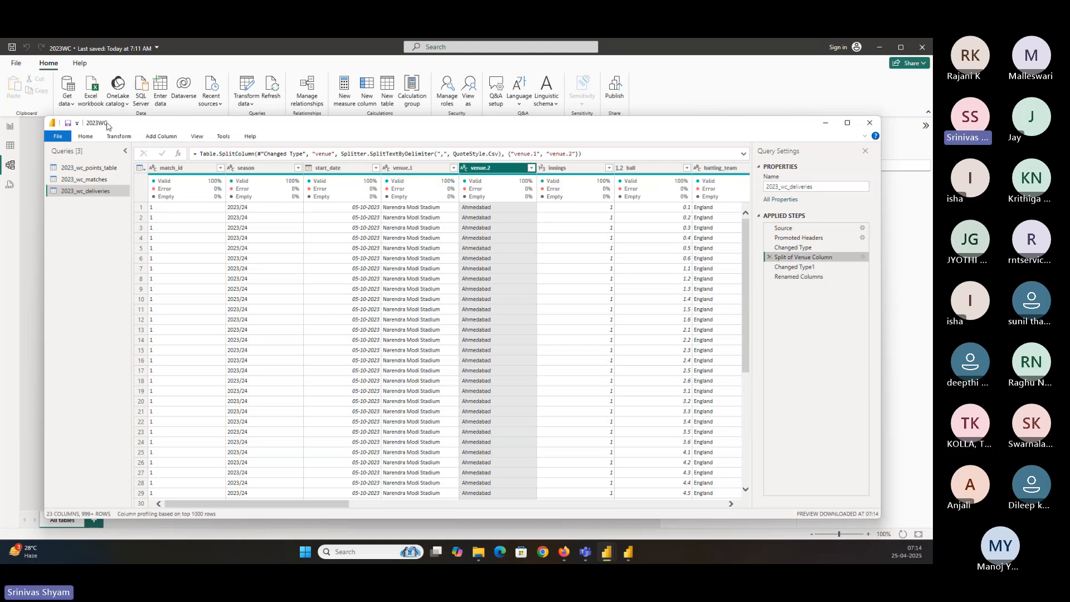
pyautogui.click(88, 136)
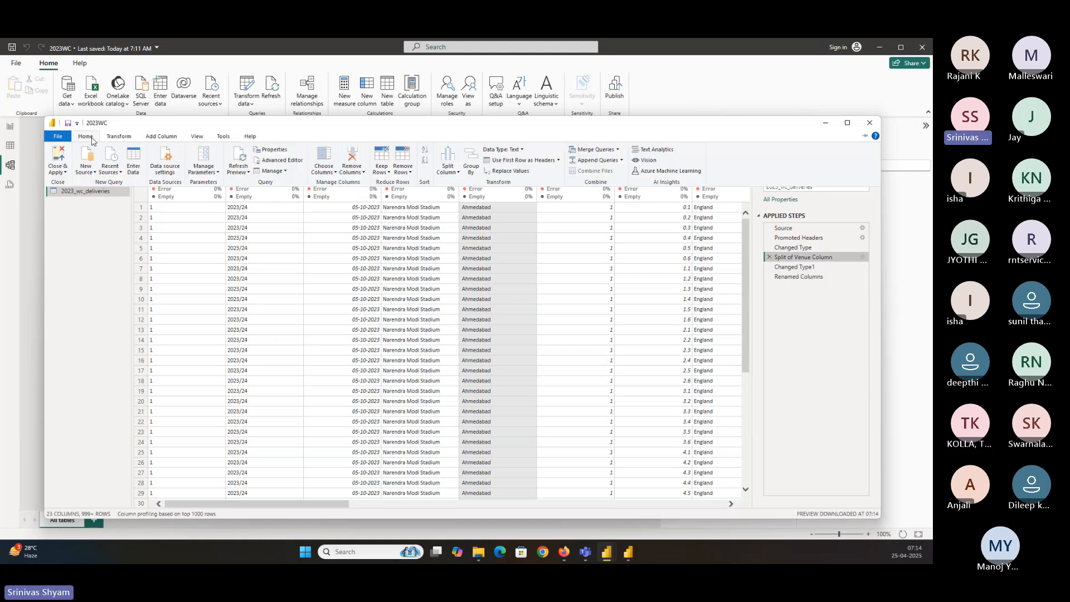
pyautogui.click(58, 155)
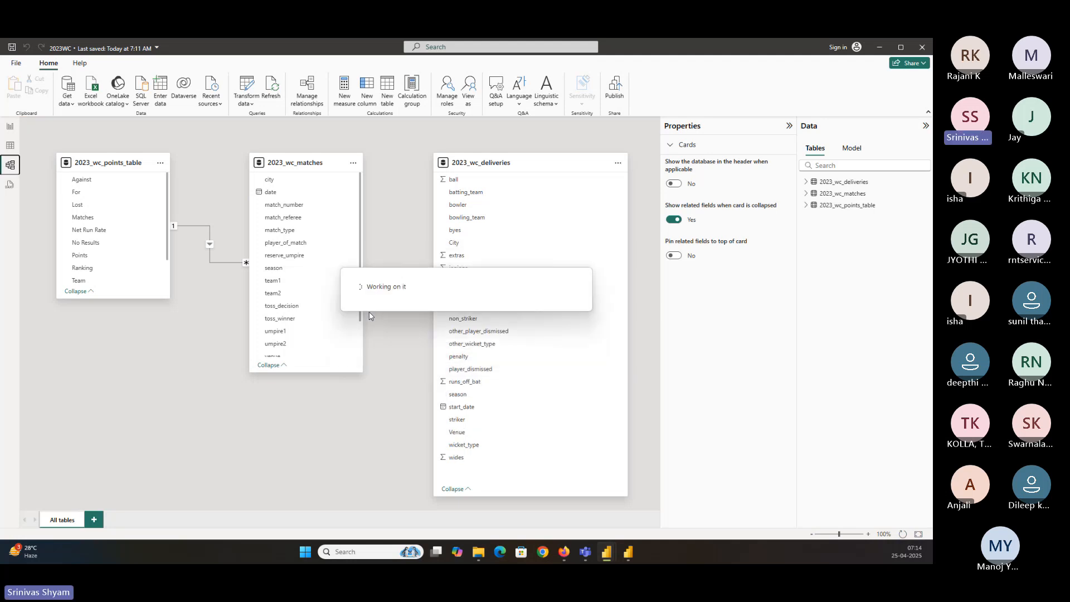
# Create a many-to-many relationship between 2023_wc_matches venue and 2023_wc_deliveries Venue with both-direction filtering
pyautogui.scroll(-3, 335, 296)
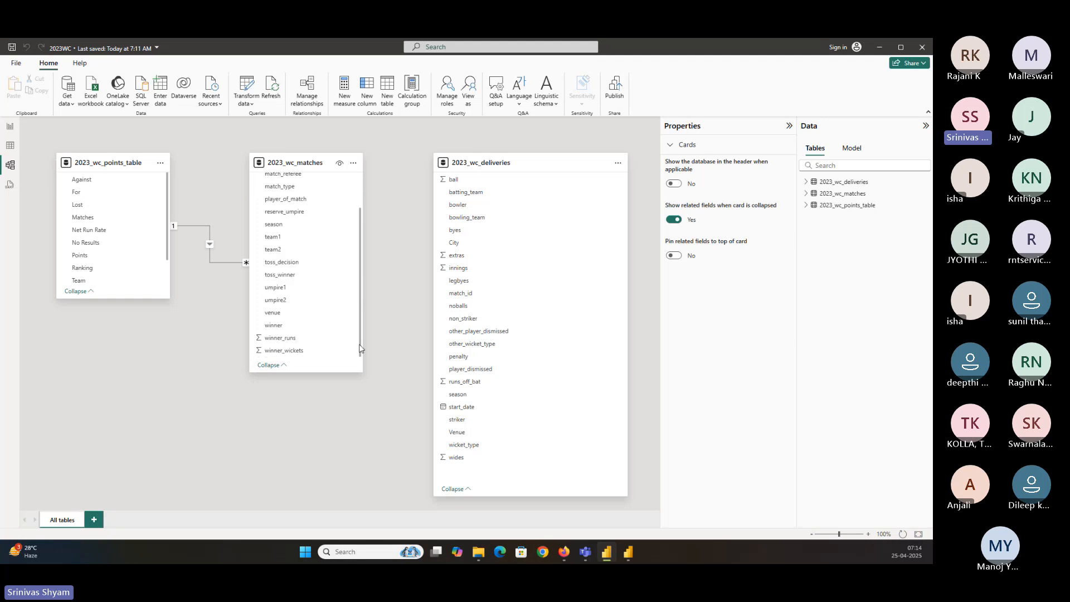
pyautogui.moveTo(273, 313); pyautogui.dragTo(457, 431)
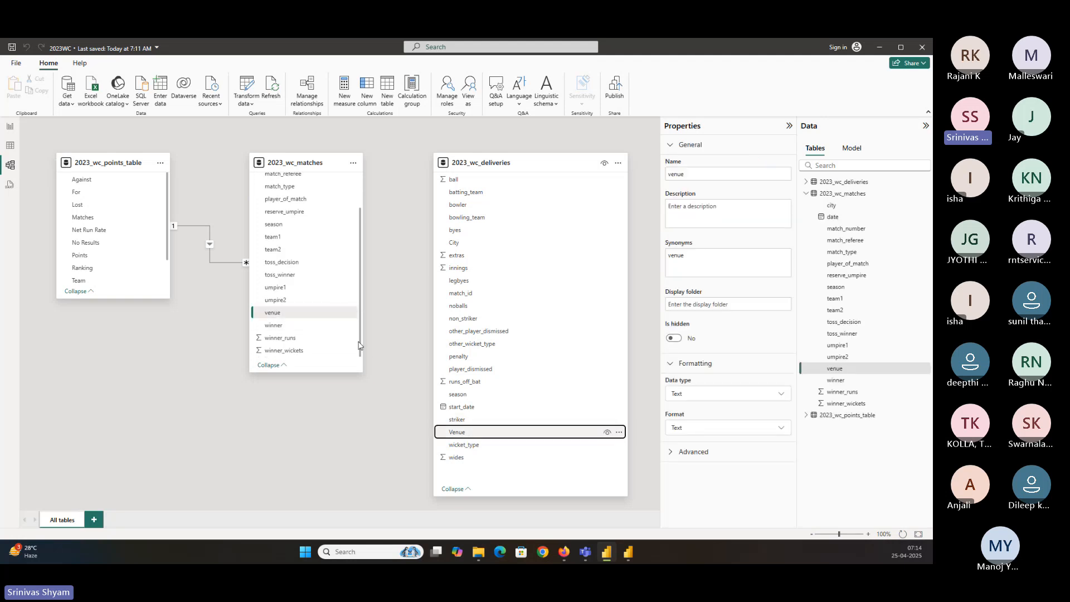
pyautogui.moveTo(276, 314); pyautogui.dragTo(472, 440)
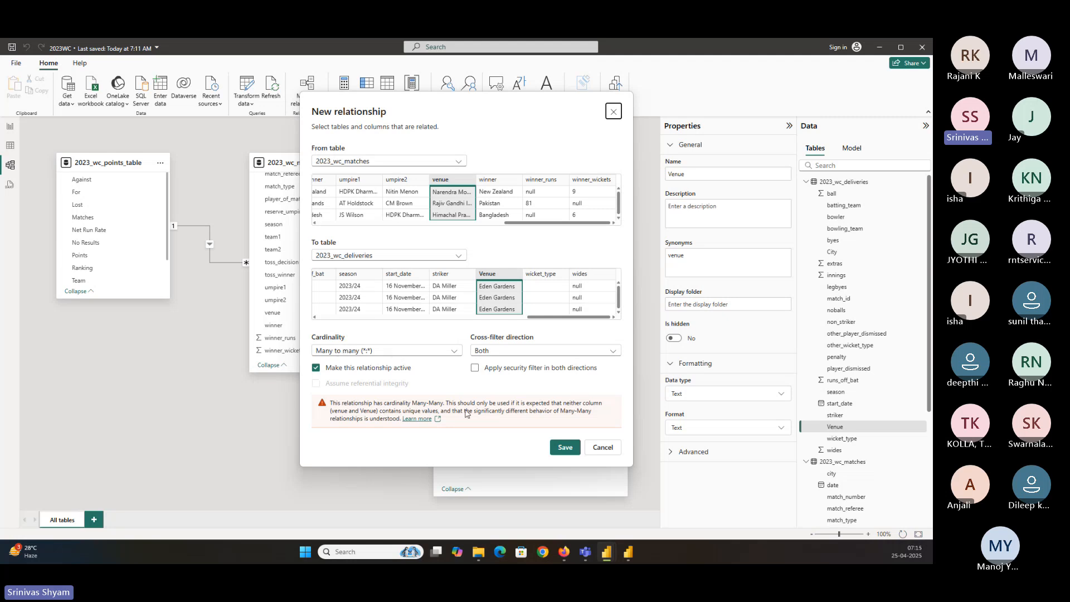
pyautogui.click(559, 447)
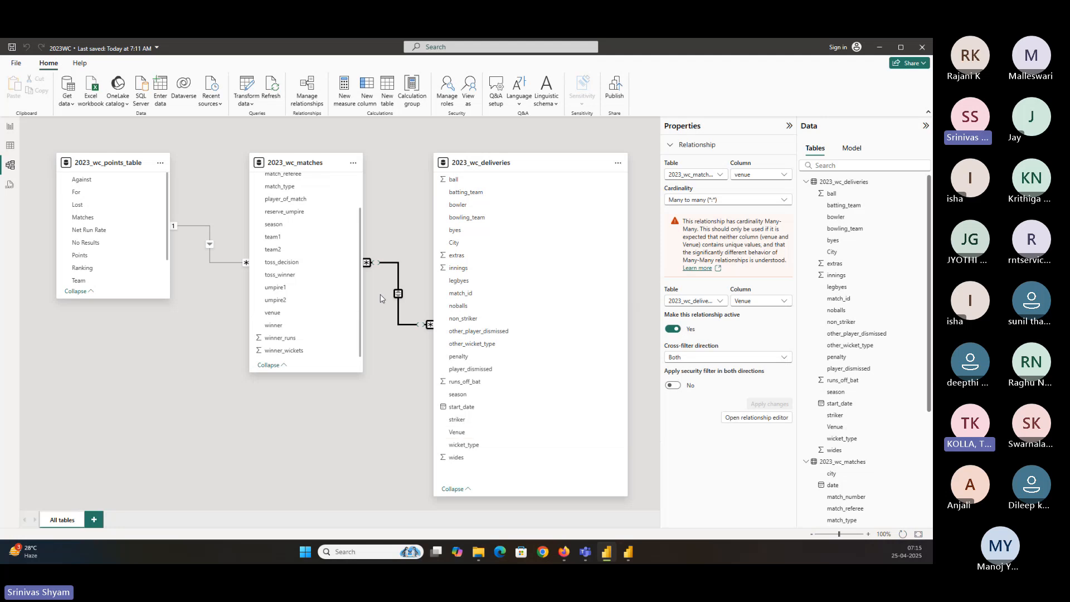
# Return to the report view and open the table visual's field list
pyautogui.click(10, 127)
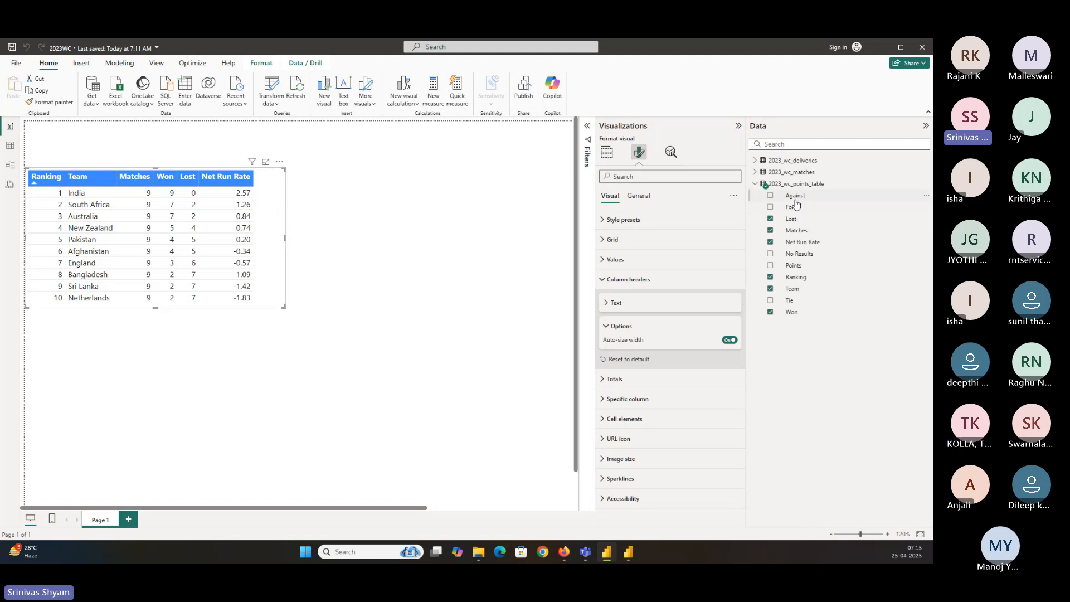
pyautogui.click(608, 153)
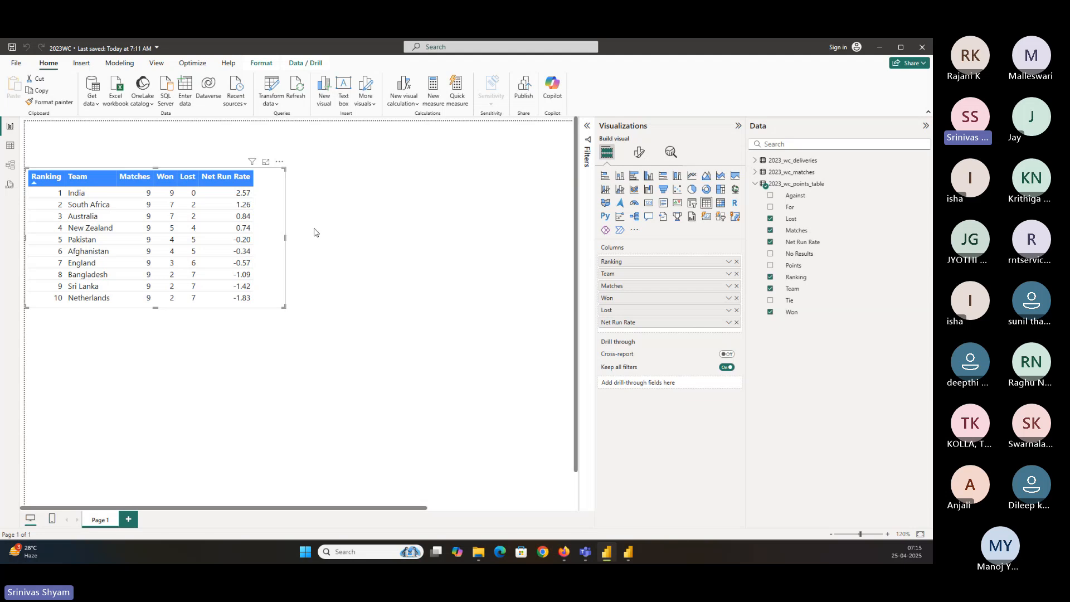
# Rename the Ranking column in the table visual to Rank
pyautogui.doubleClick(616, 262)
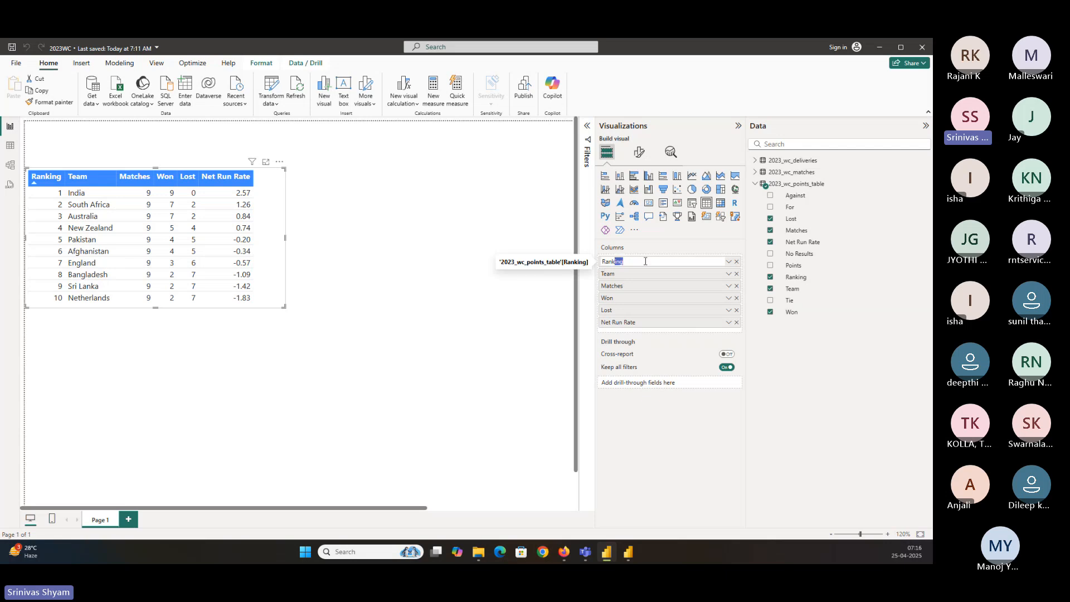
pyautogui.press('BackSpace')
pyautogui.press('Return')
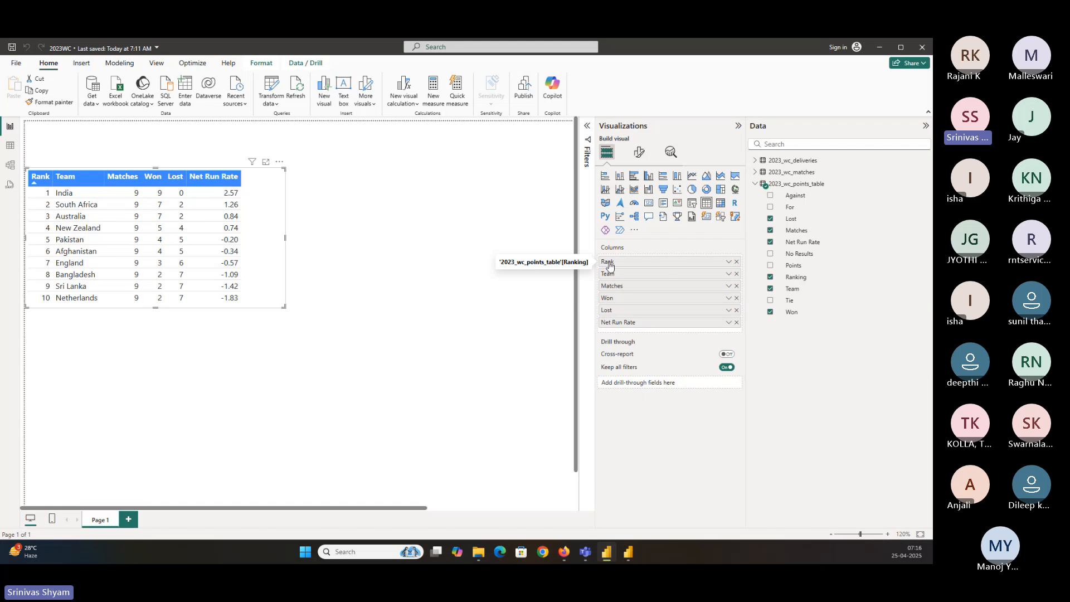
# Rename the Ranking field of 2023_wc_points_table to Rank in the data model
pyautogui.doubleClick(793, 278)
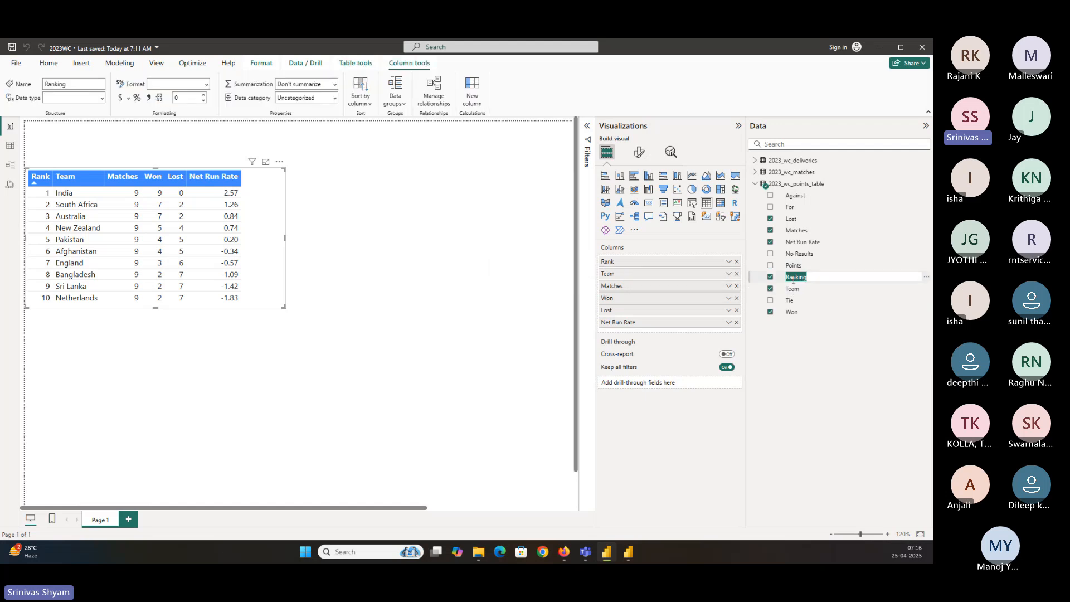
pyautogui.write('Ran')
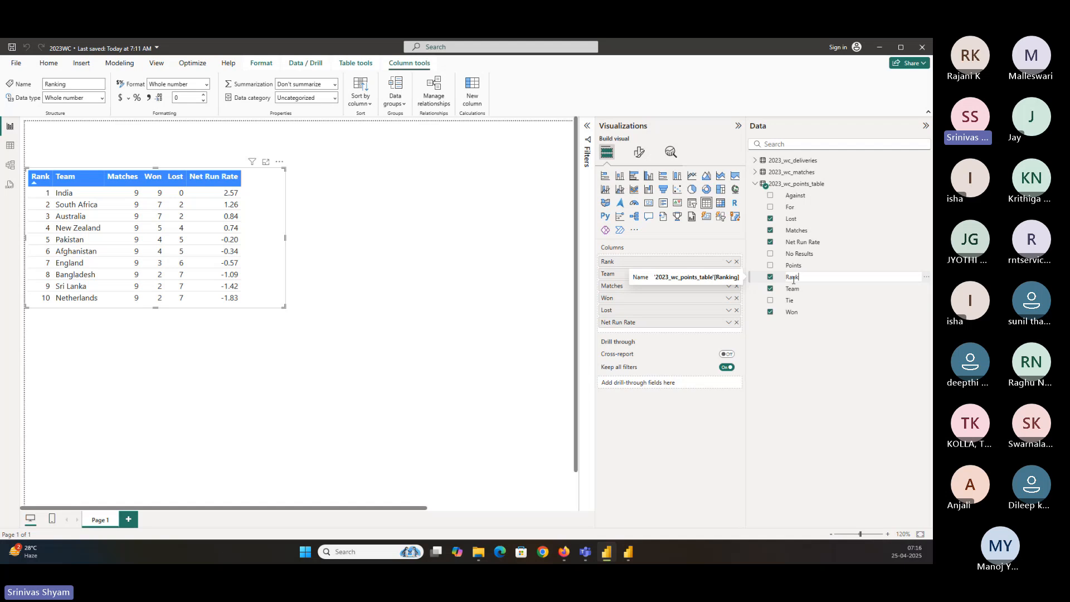
pyautogui.write('k')
pyautogui.press('Return')
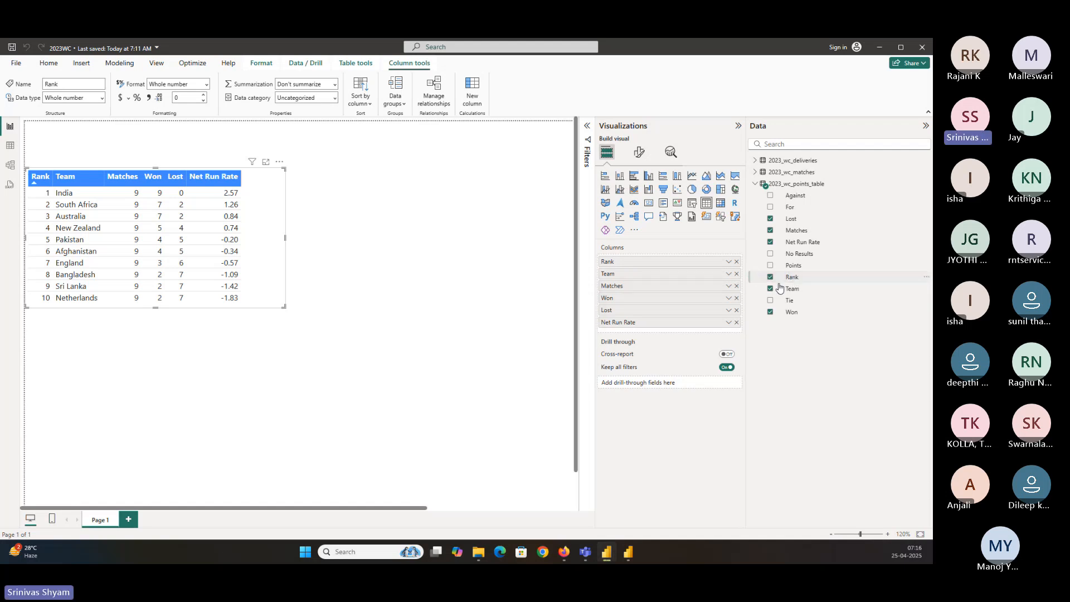
pyautogui.click(793, 278)
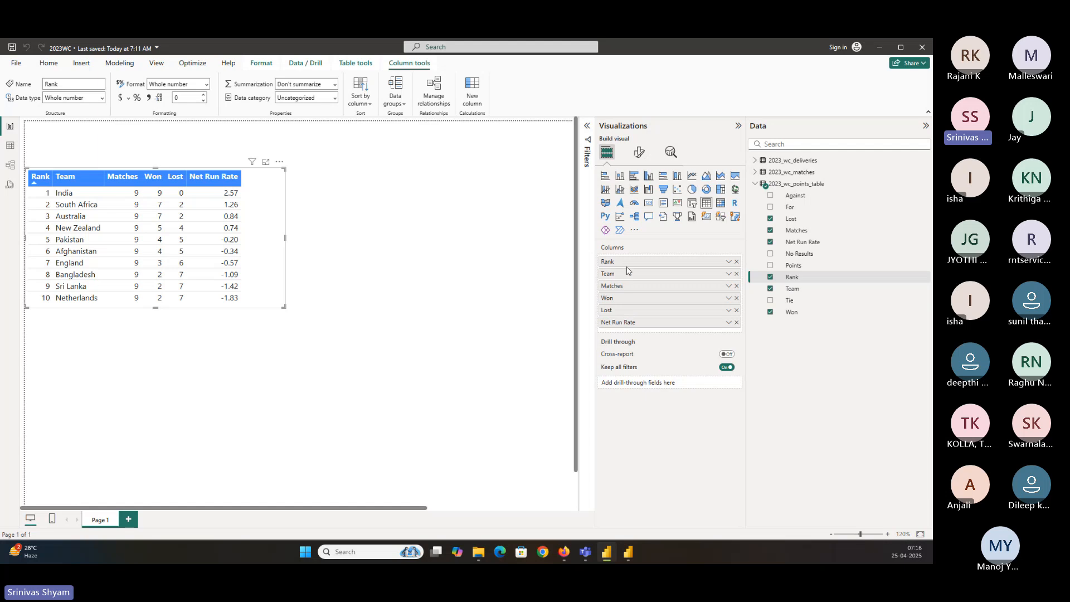
# Rename the Net Run Rate column in the table visual to NRR
pyautogui.doubleClick(626, 327)
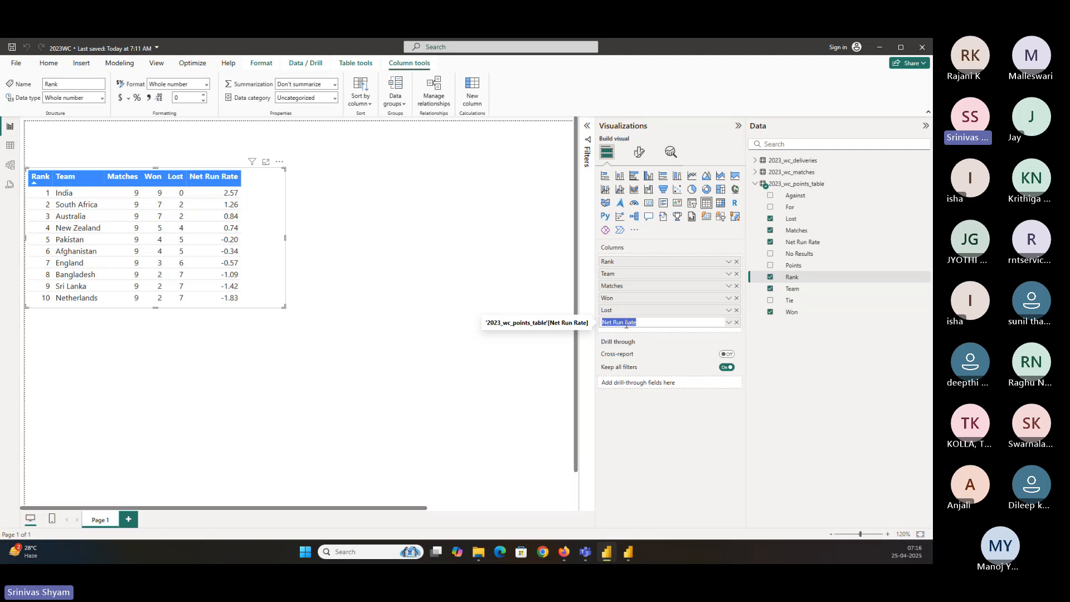
pyautogui.write('NRR')
pyautogui.press('Return')
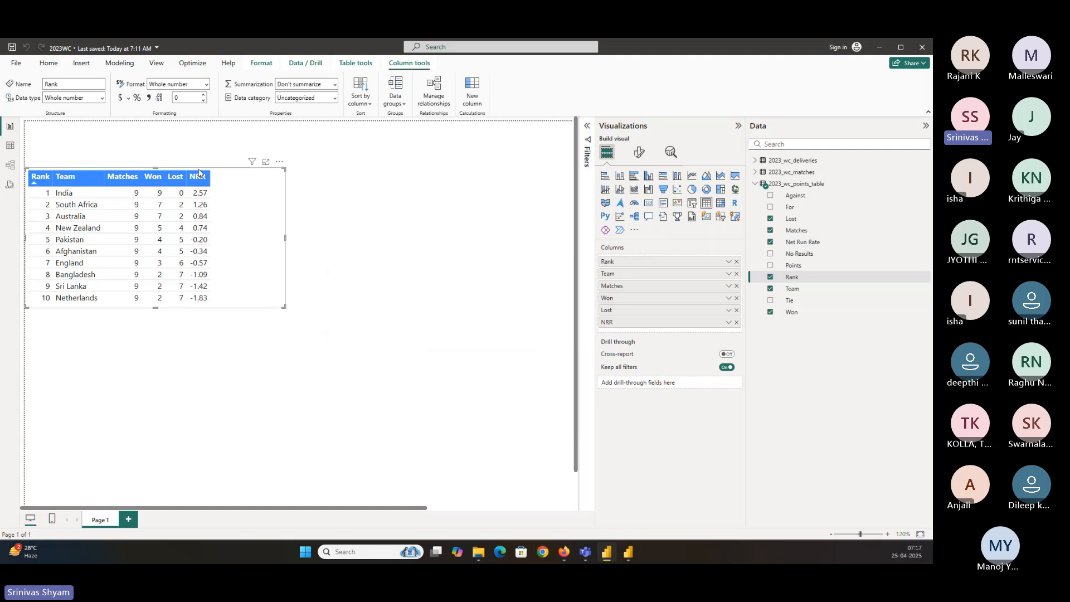
# Rename the Net Run Rate field of 2023_wc_points_table to NRR in the data model
pyautogui.click(788, 245)
pyautogui.rightClick(788, 245)
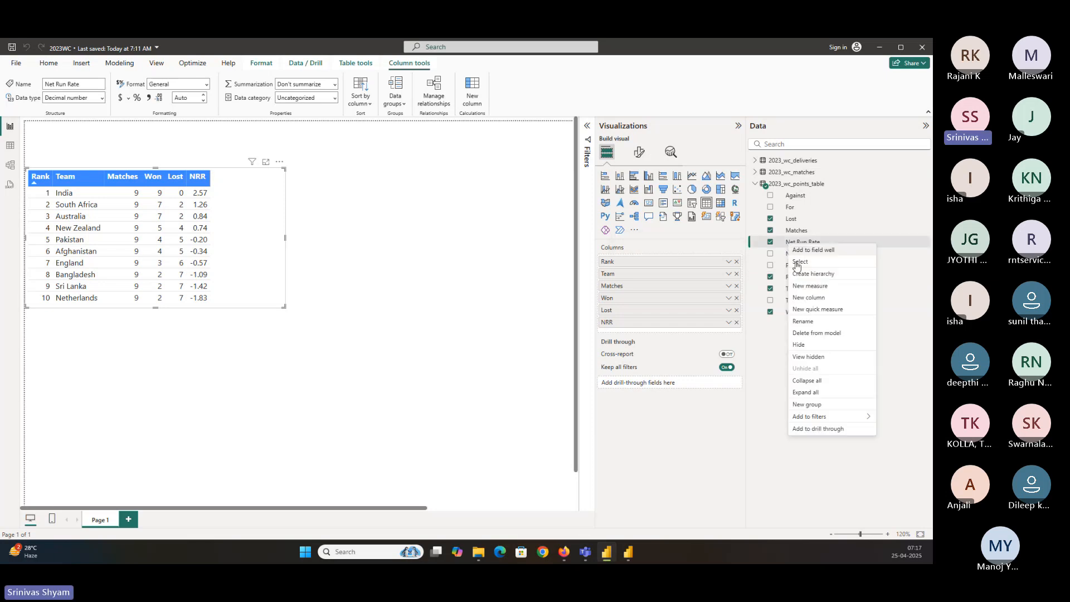
pyautogui.click(785, 244)
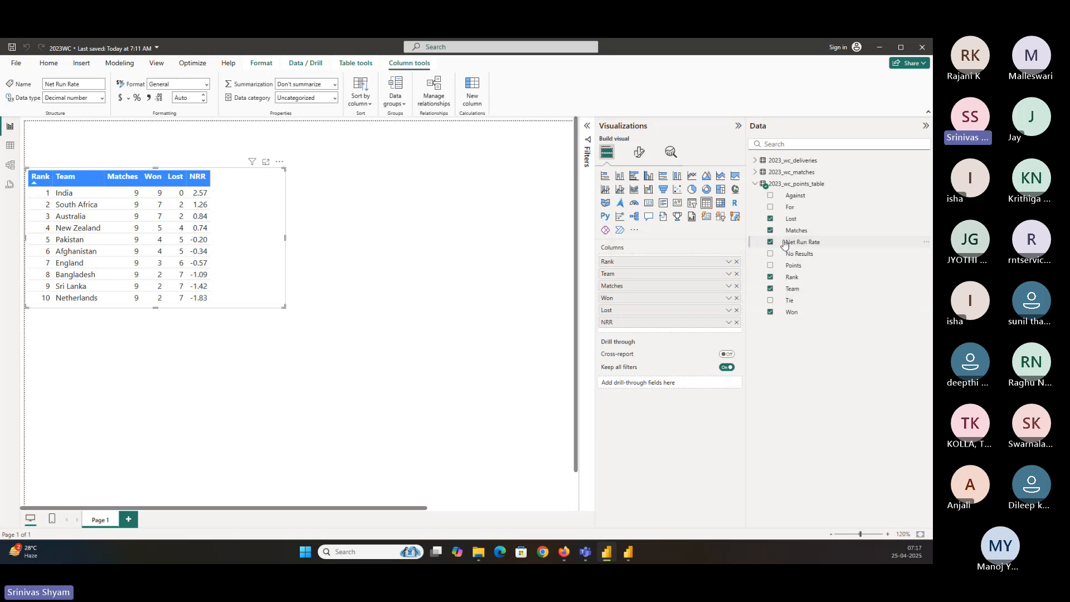
pyautogui.doubleClick(793, 241)
pyautogui.write('N')
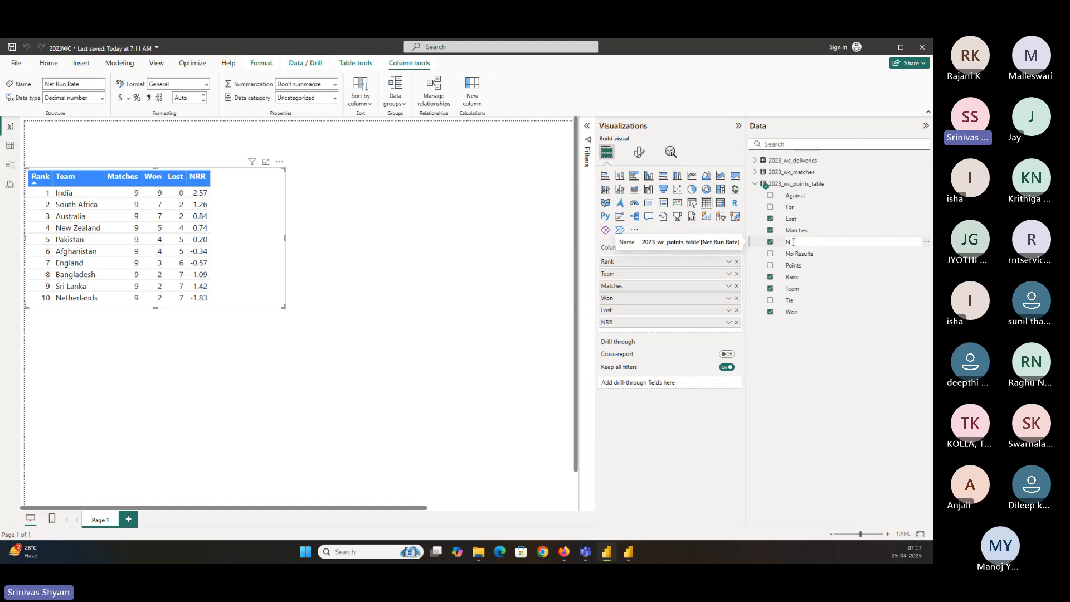
pyautogui.write('RR')
pyautogui.press('Return')
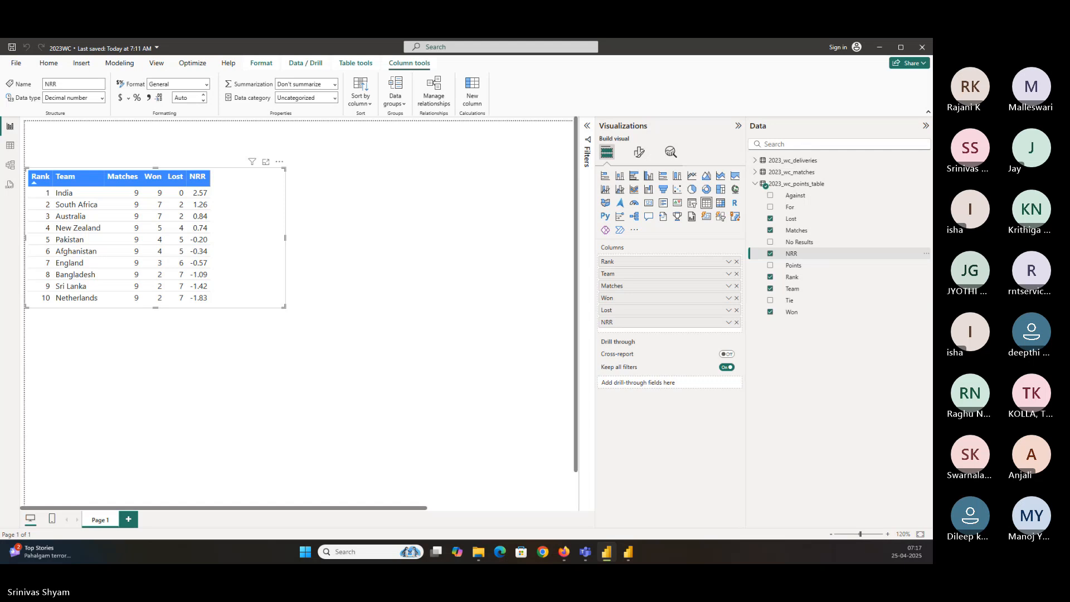
pyautogui.hotkey('alt', 'Tab')
pyautogui.hotkey('alt', 'Tab')
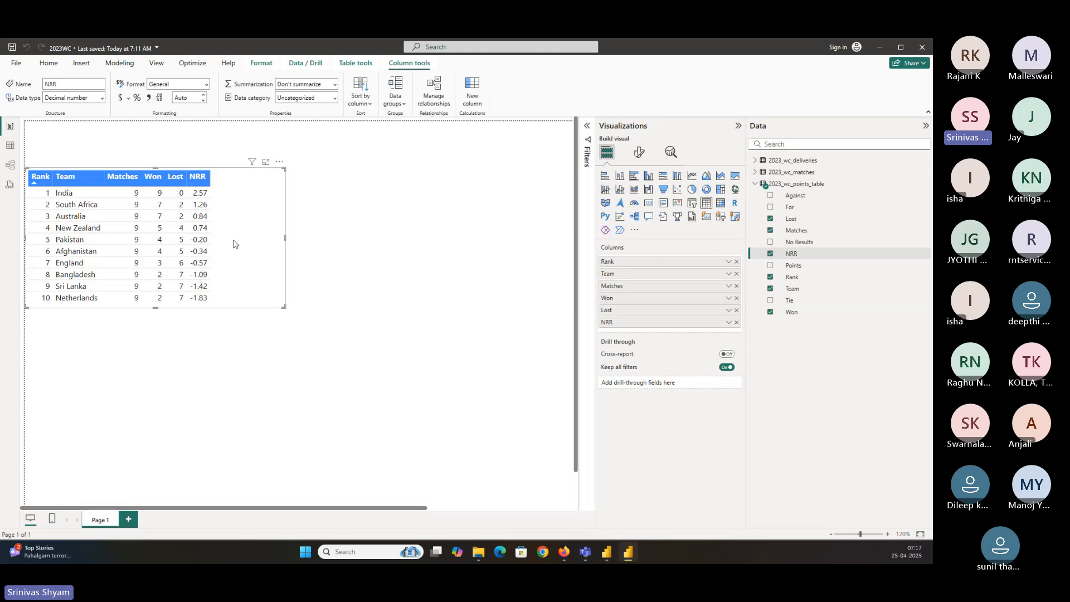
pyautogui.click(48, 66)
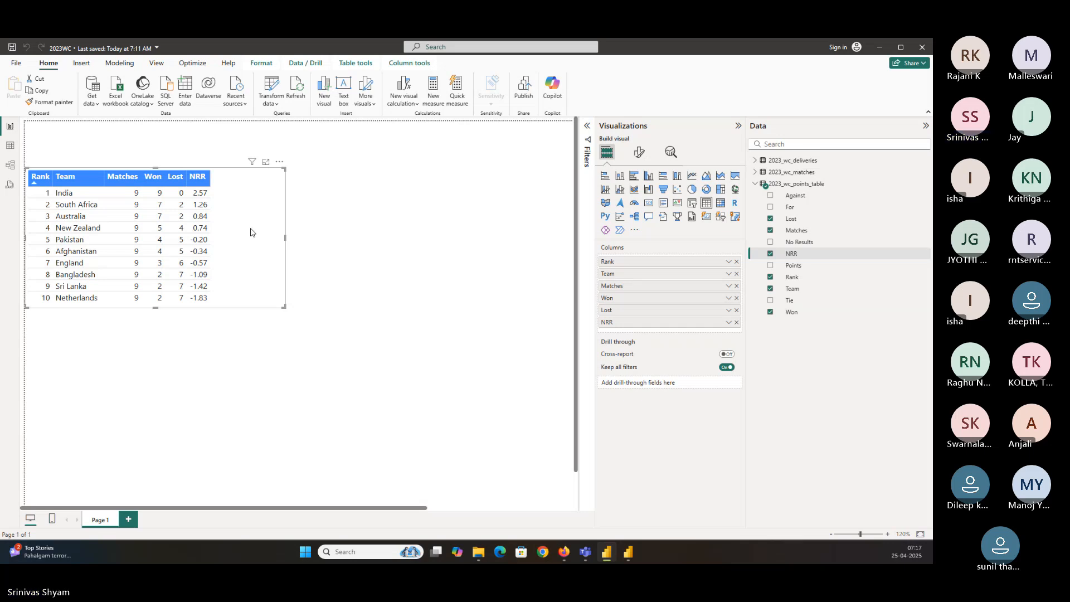
pyautogui.click(286, 366)
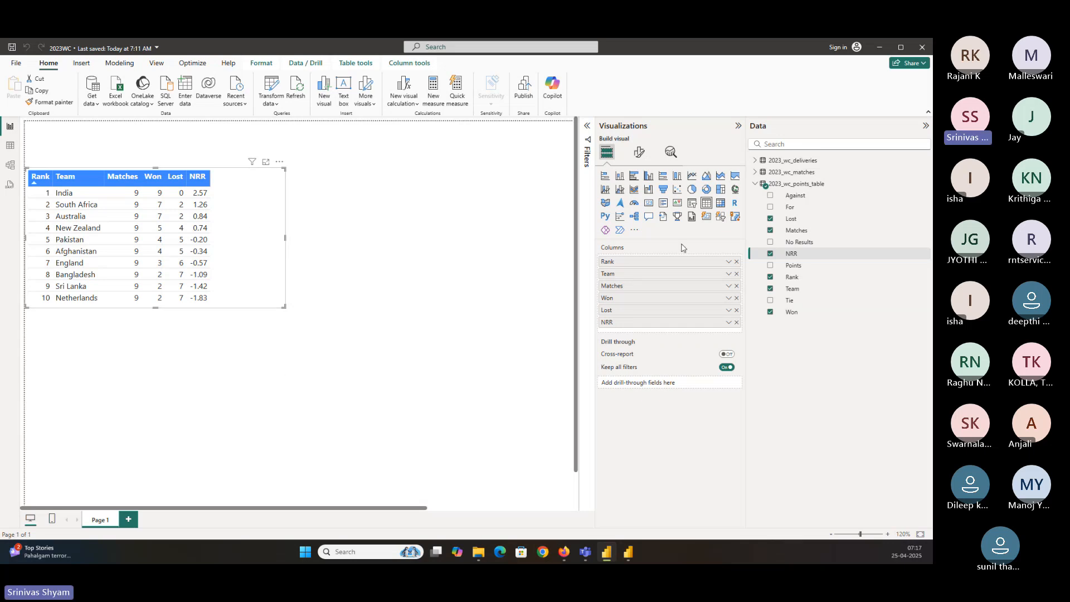
pyautogui.click(648, 176)
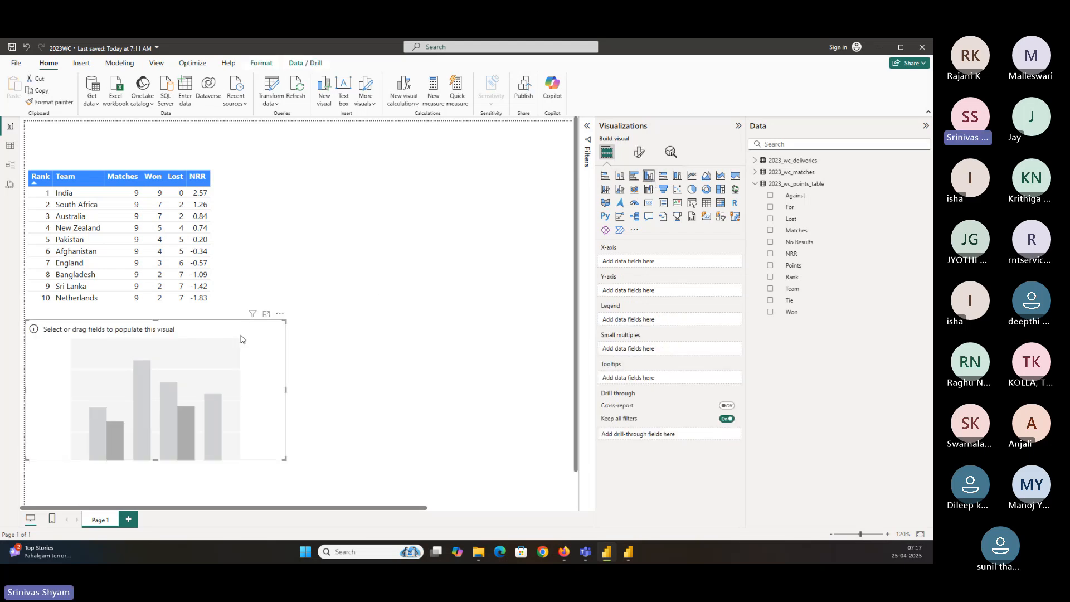
pyautogui.press('Delete')
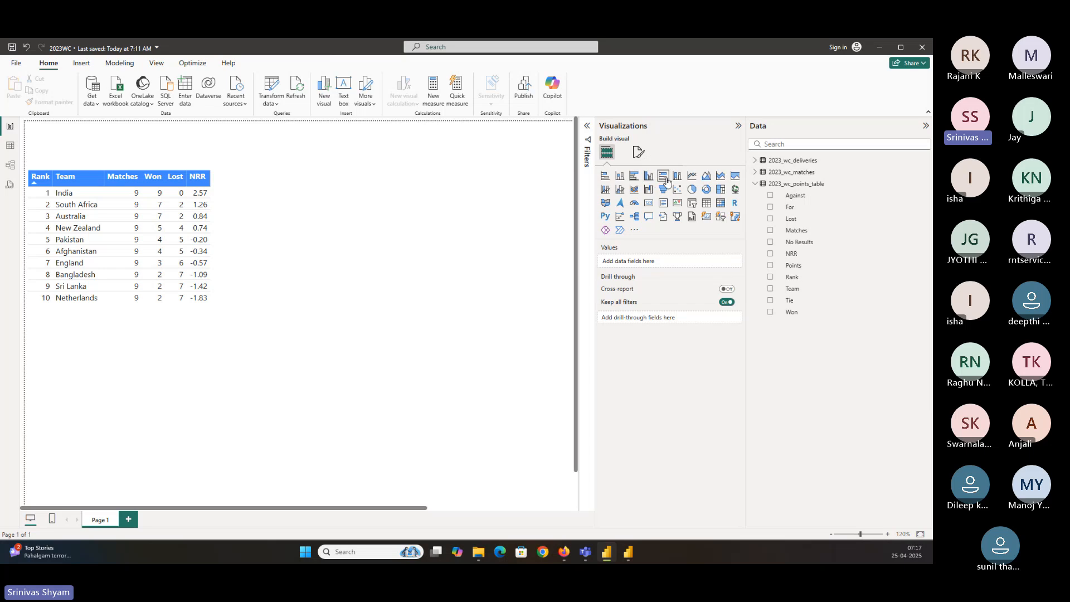
# Try converting the points table visual into a clustered column chart, then undo it
pyautogui.click(249, 234)
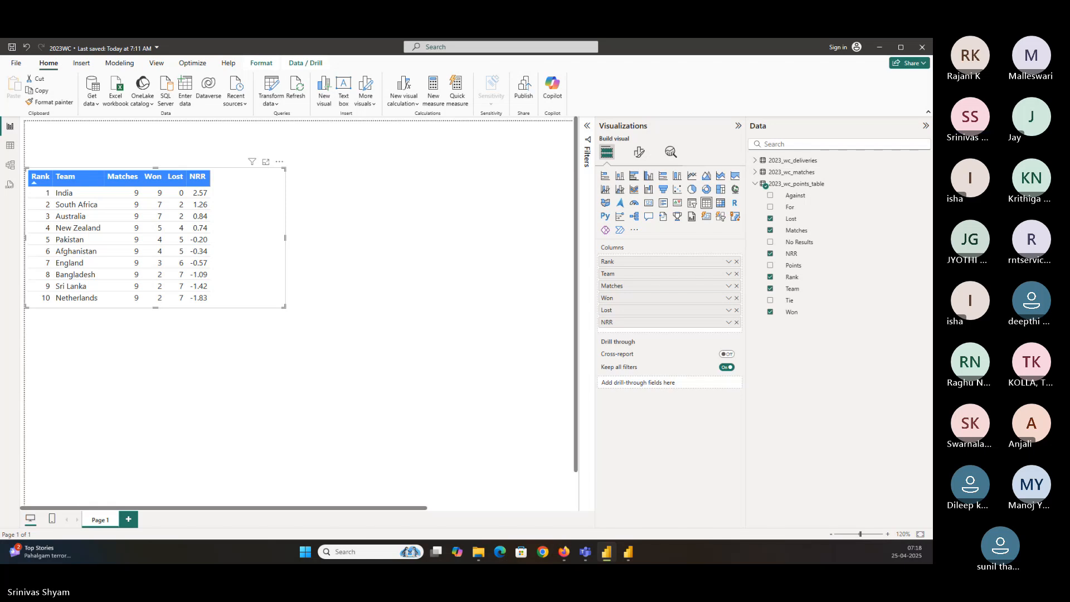
pyautogui.click(646, 178)
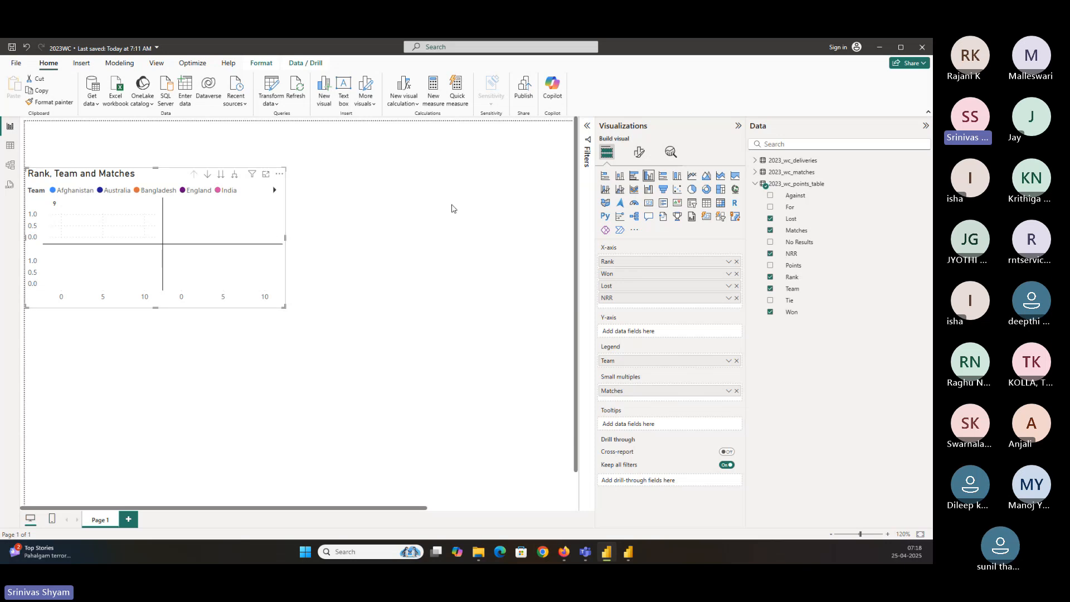
pyautogui.click(453, 166)
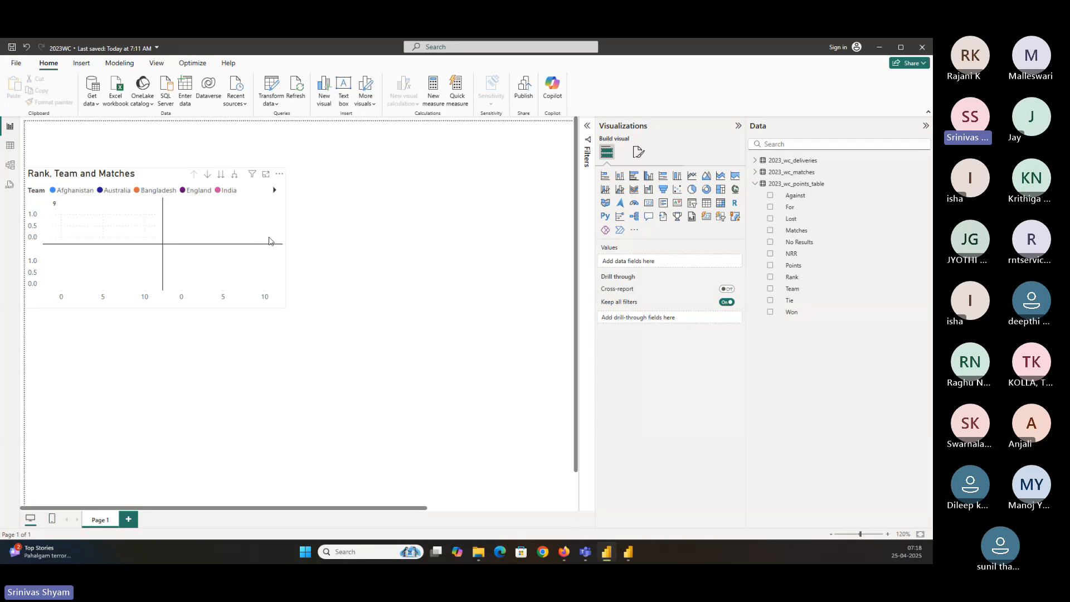
pyautogui.hotkey('ctrl', 'z')
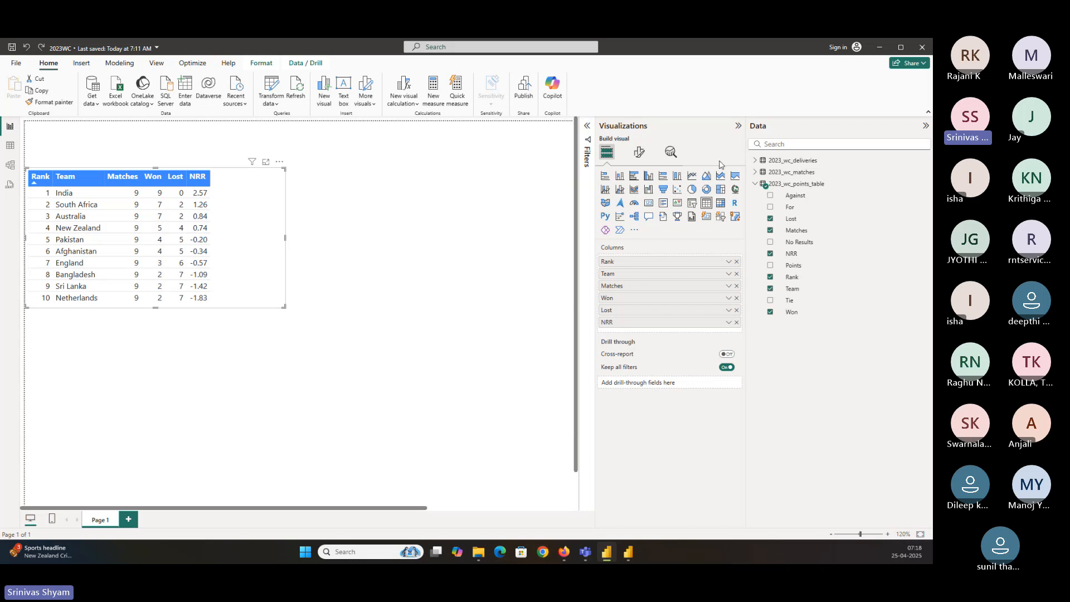
# Add a clustered column chart with Team on the X-axis and Won and Lost on the Y-axis
pyautogui.click(454, 219)
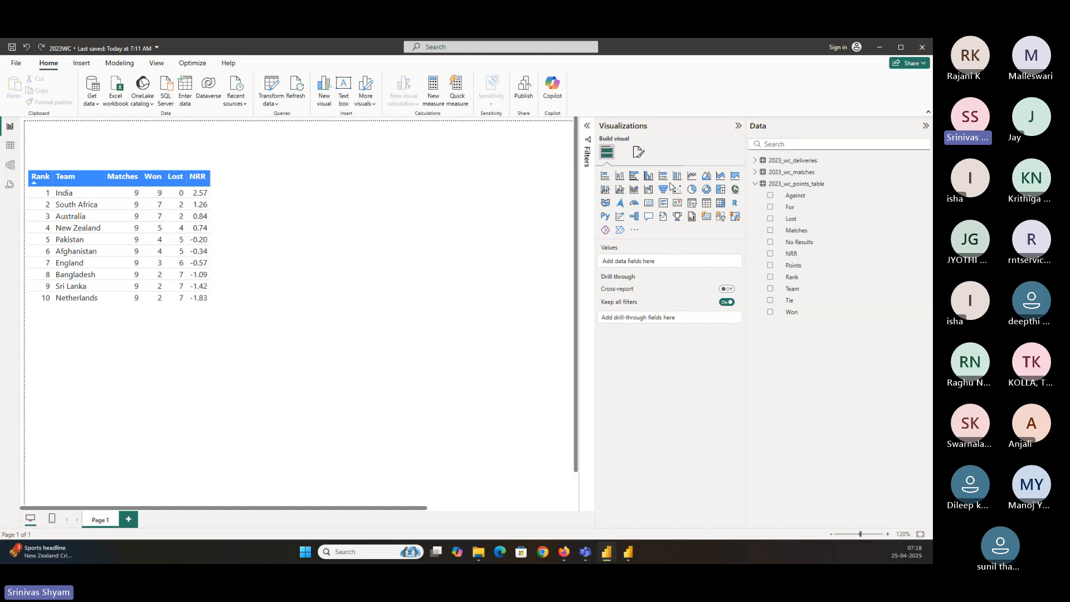
pyautogui.click(648, 177)
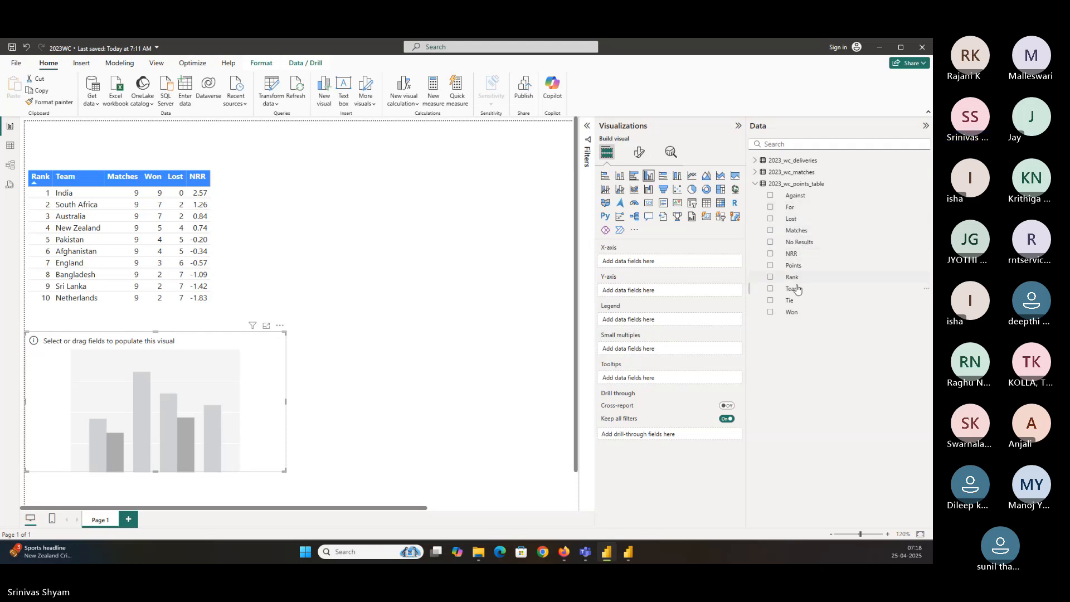
pyautogui.moveTo(798, 289); pyautogui.dragTo(678, 264)
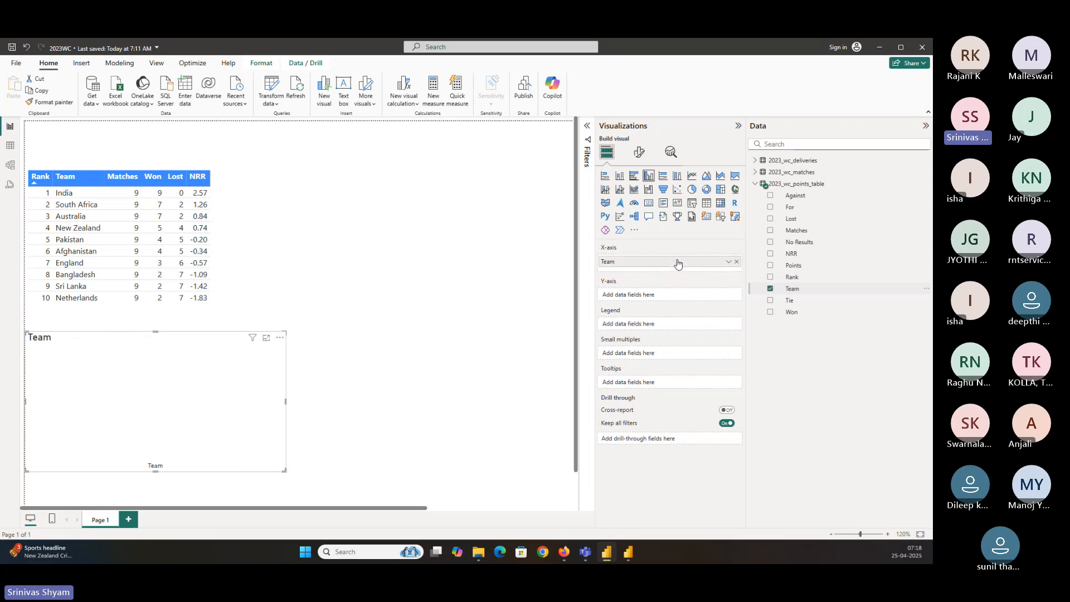
pyautogui.moveTo(790, 312); pyautogui.dragTo(663, 294)
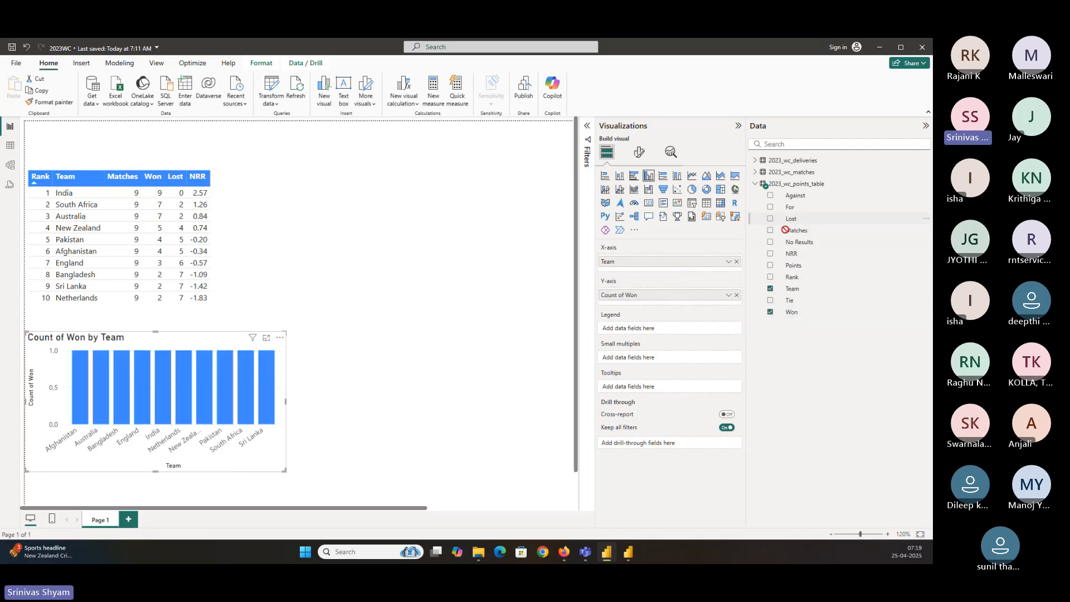
pyautogui.moveTo(791, 220); pyautogui.dragTo(679, 303)
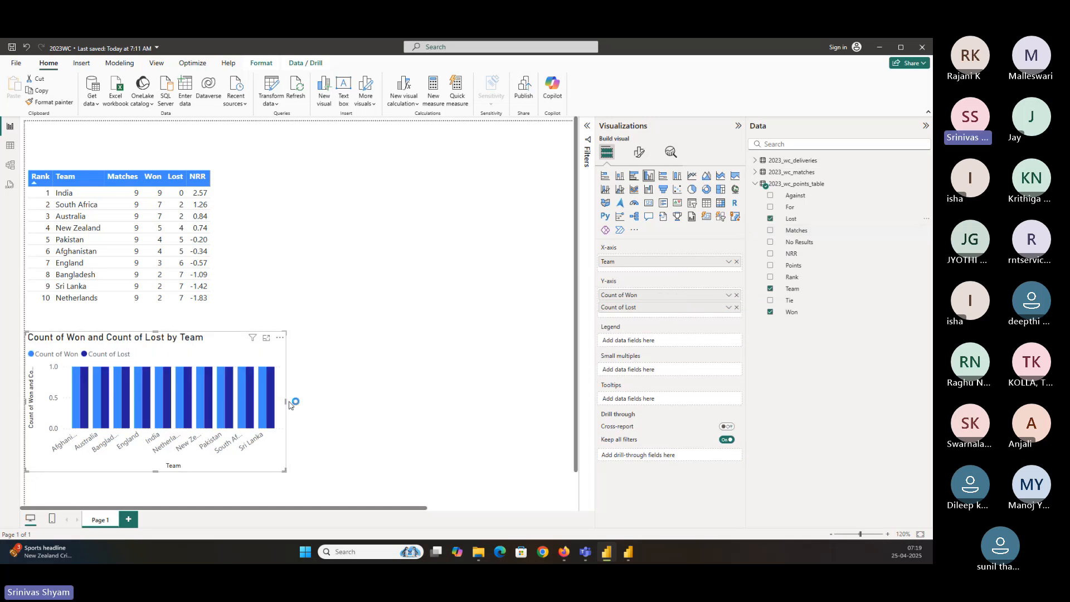
# Widen the column chart so all team names fit along its axis
pyautogui.moveTo(290, 401); pyautogui.dragTo(423, 397)
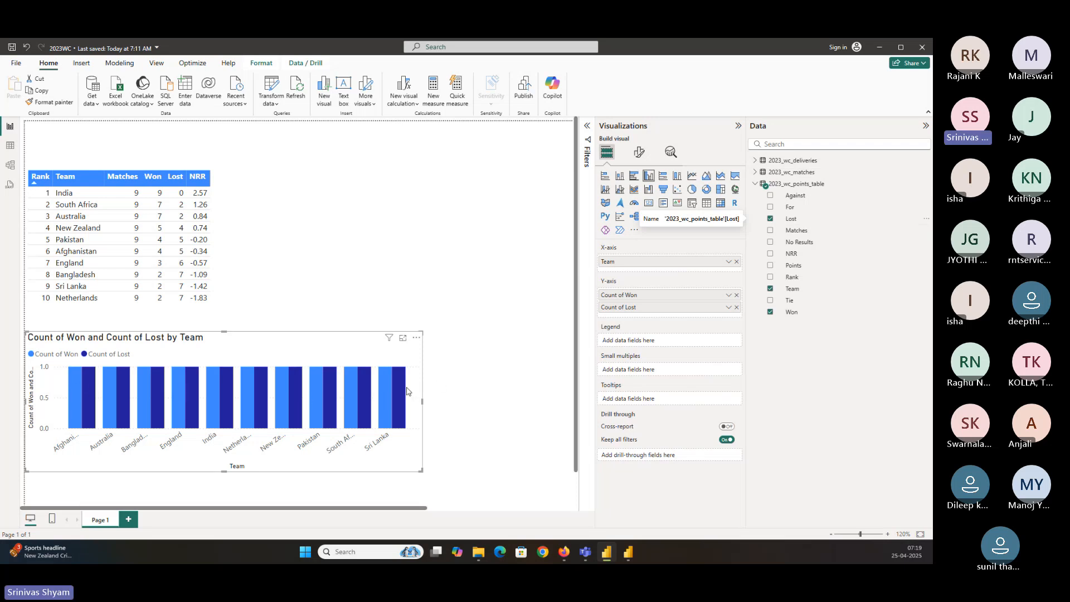
pyautogui.click(468, 233)
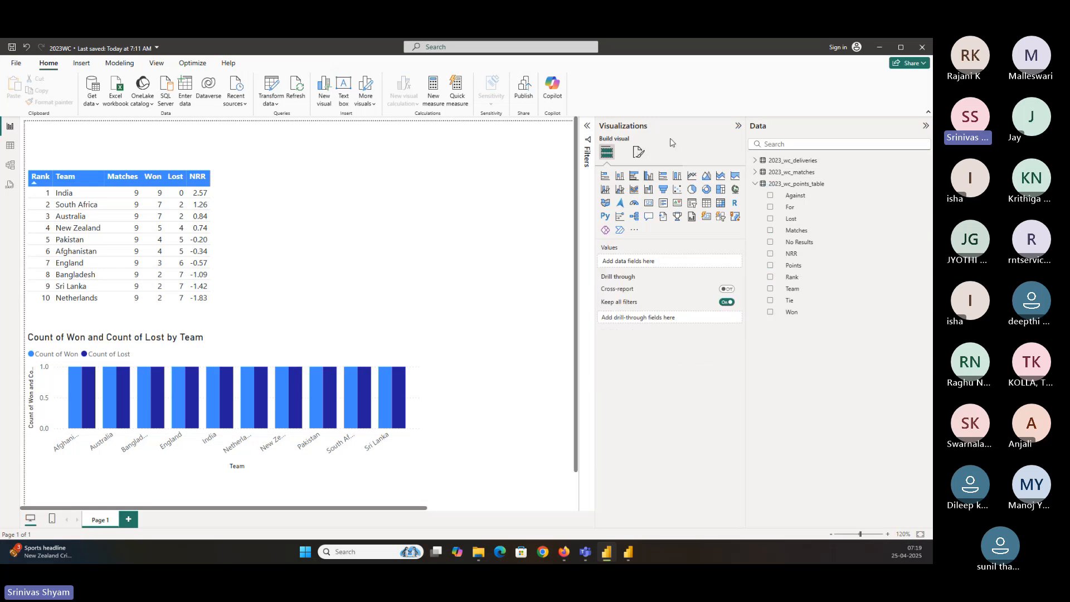
pyautogui.click(639, 153)
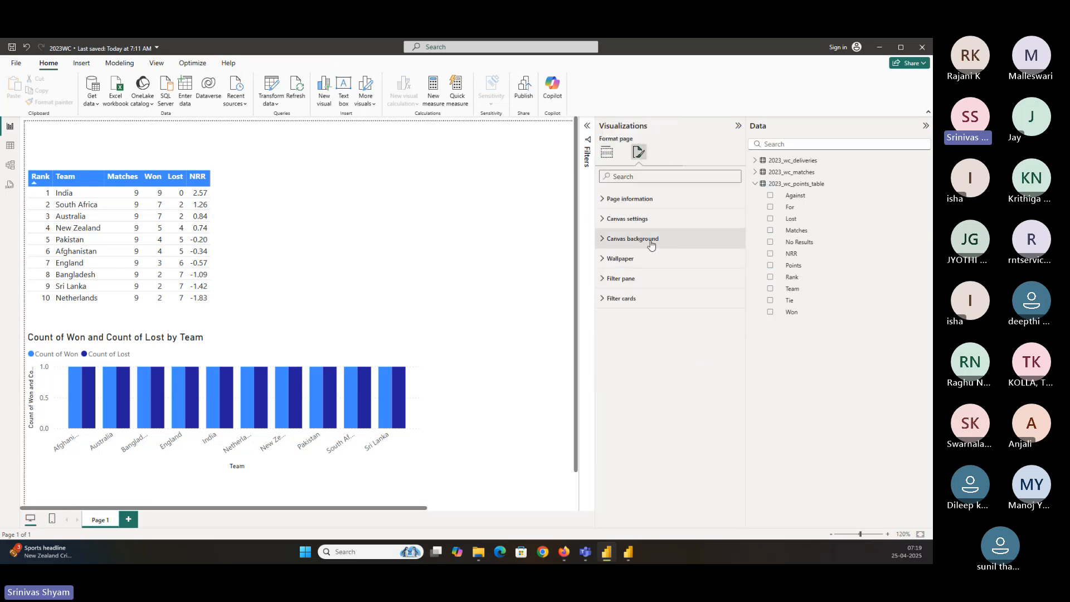
pyautogui.click(488, 249)
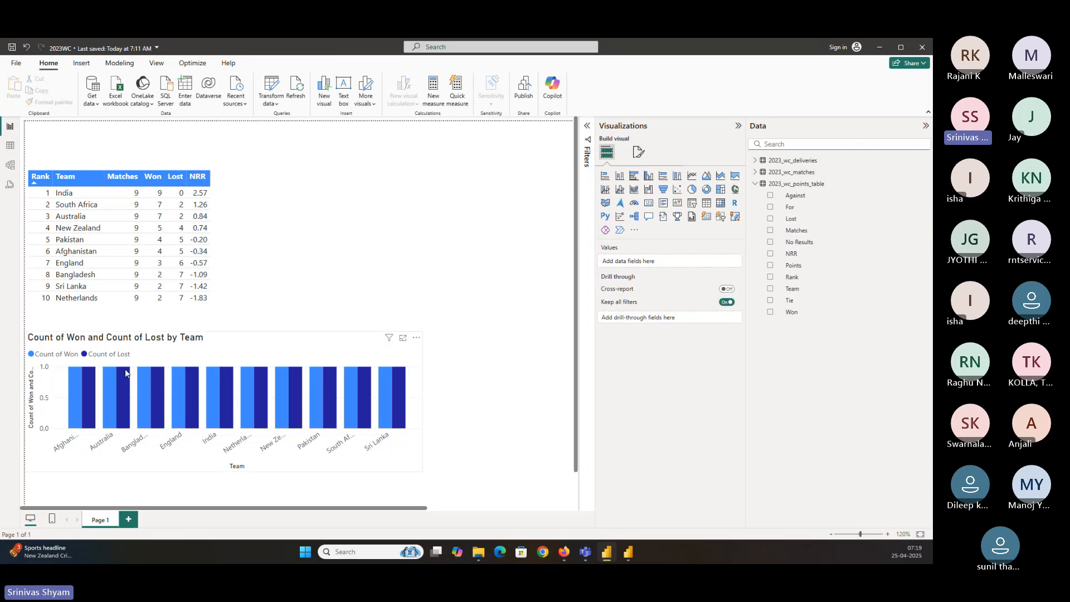
pyautogui.click(80, 373)
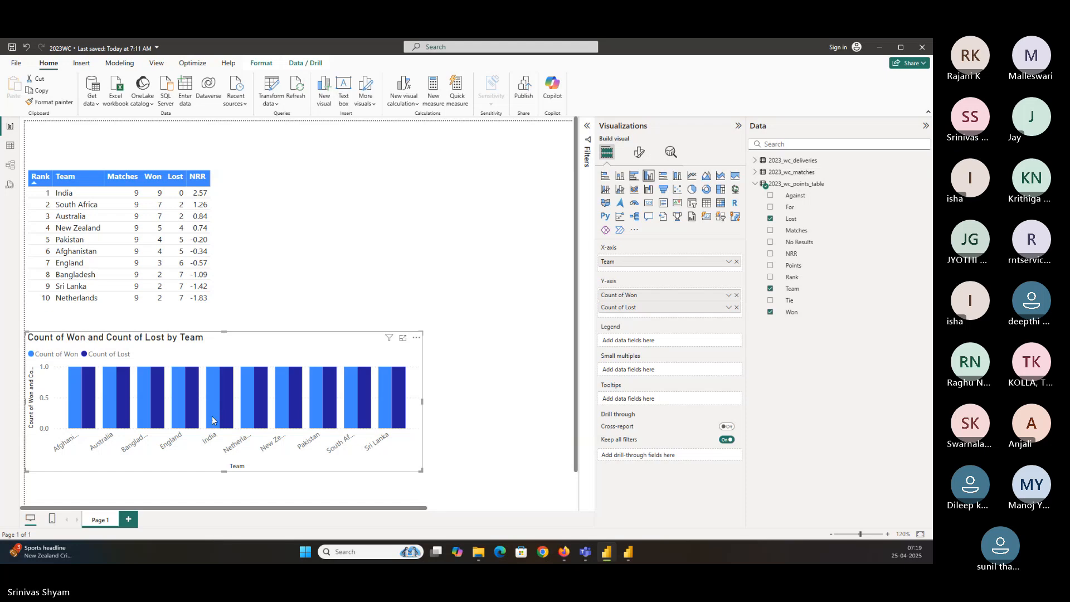
pyautogui.moveTo(109, 415)
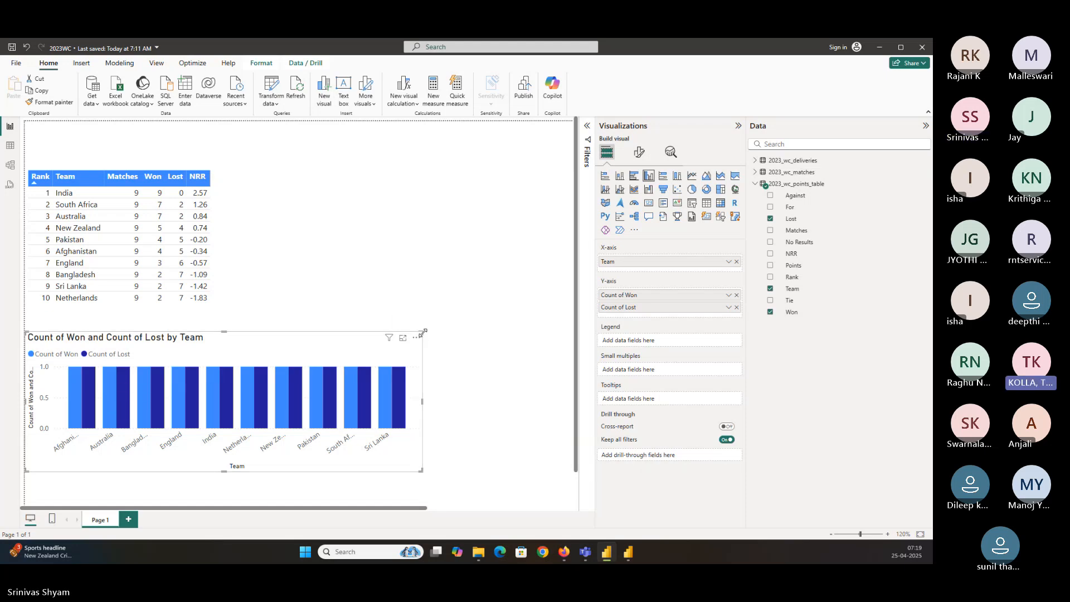
pyautogui.moveTo(422, 332); pyautogui.dragTo(490, 334)
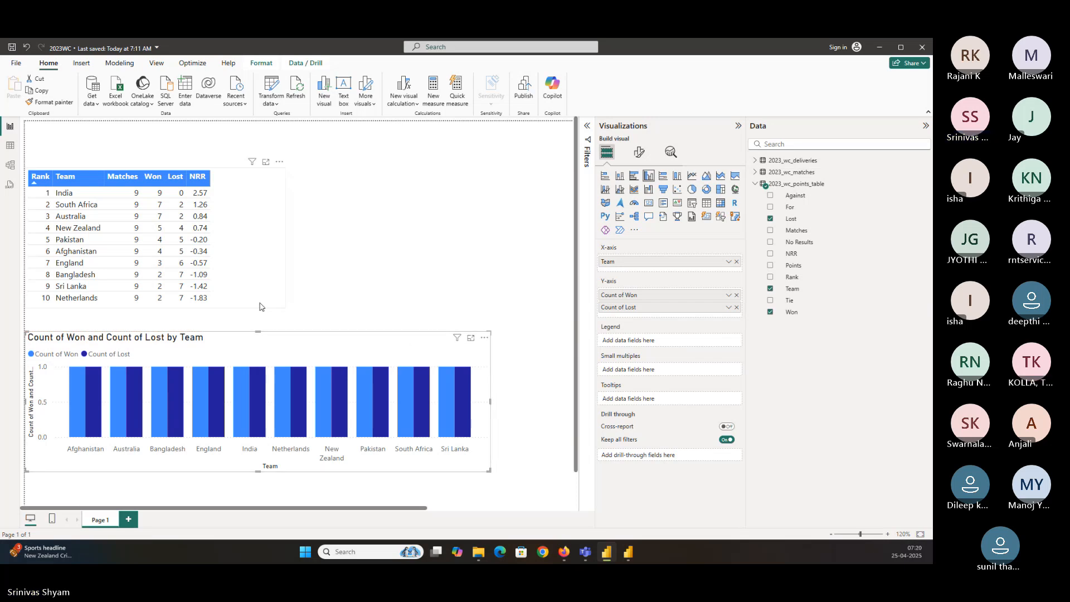
# Shrink the points table visual's height slightly
pyautogui.click(243, 306)
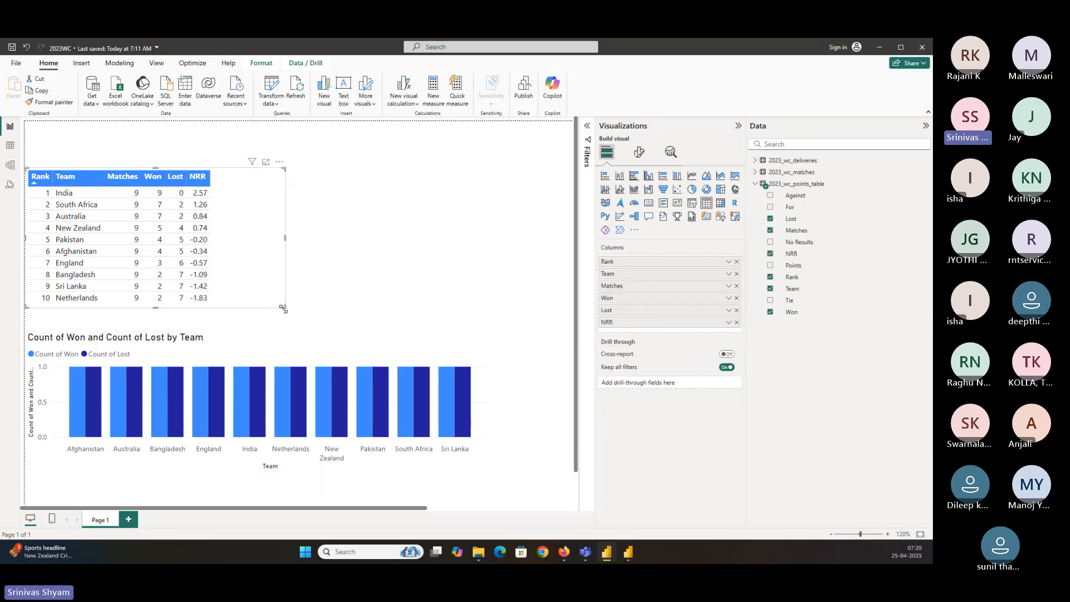
pyautogui.moveTo(283, 310); pyautogui.dragTo(282, 303)
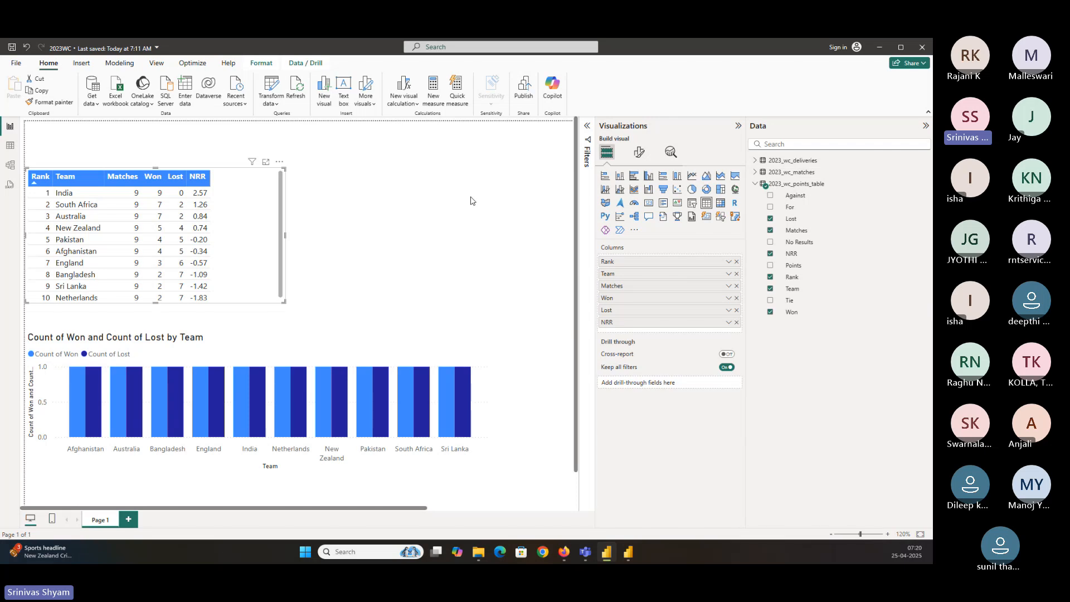
# Set the report page's canvas background colour to White with 0% transparency, and save the report
pyautogui.click(411, 235)
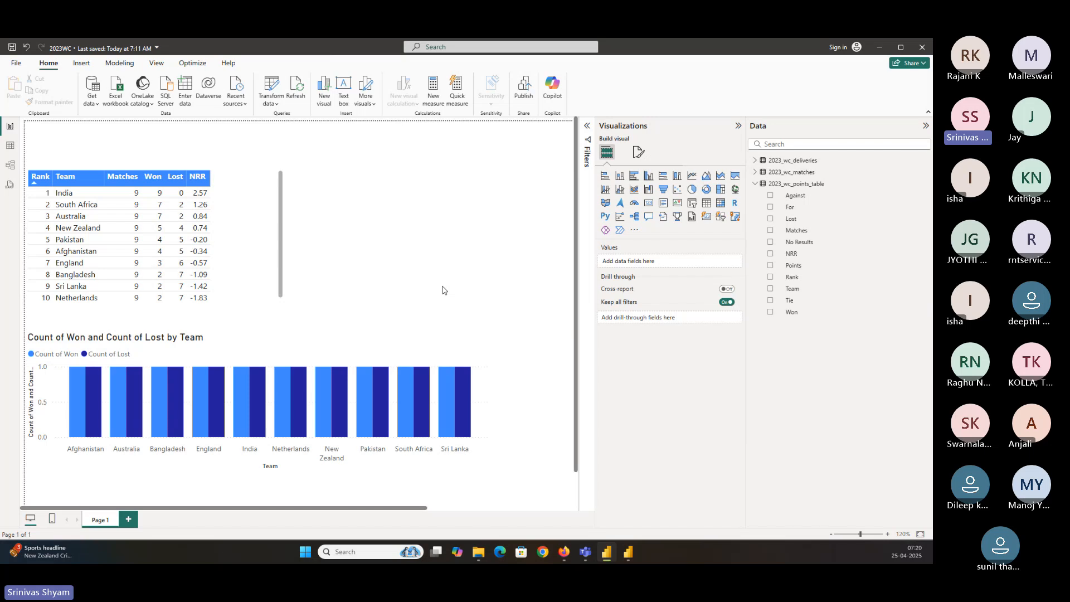
pyautogui.click(636, 157)
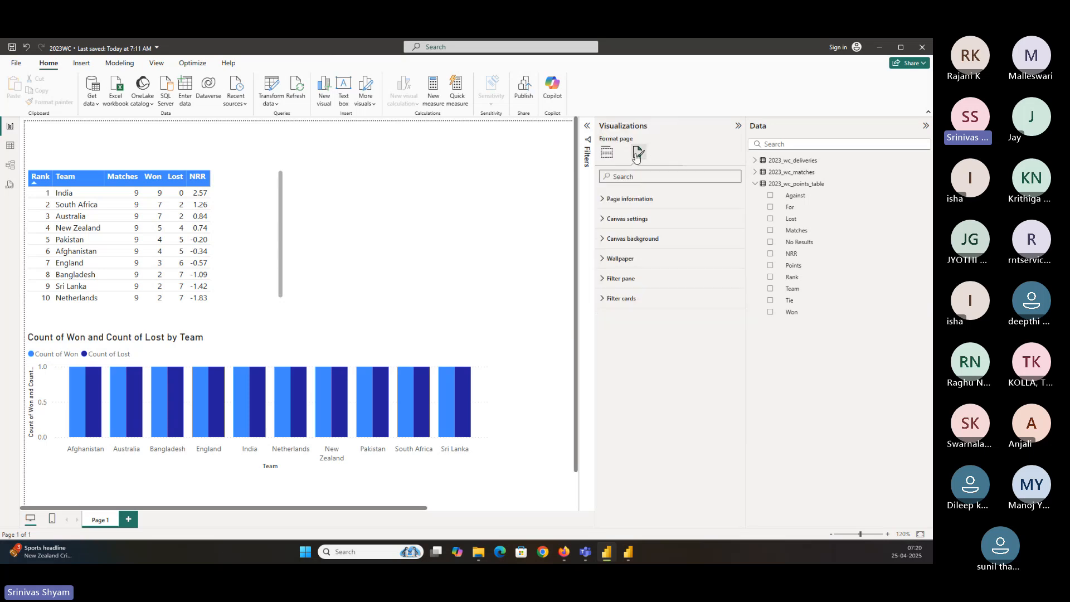
pyautogui.click(444, 212)
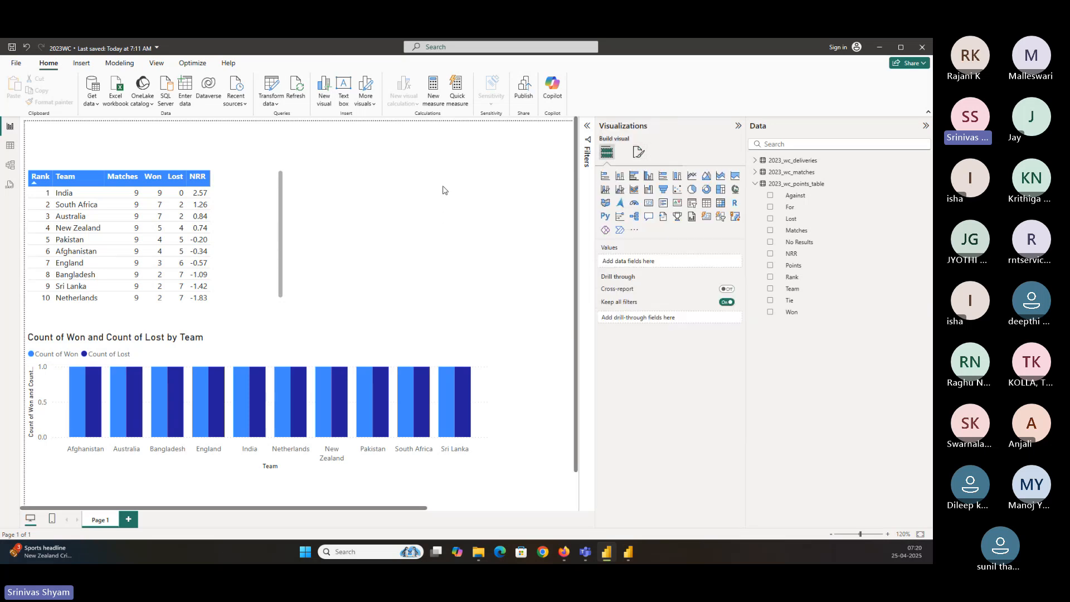
pyautogui.click(636, 157)
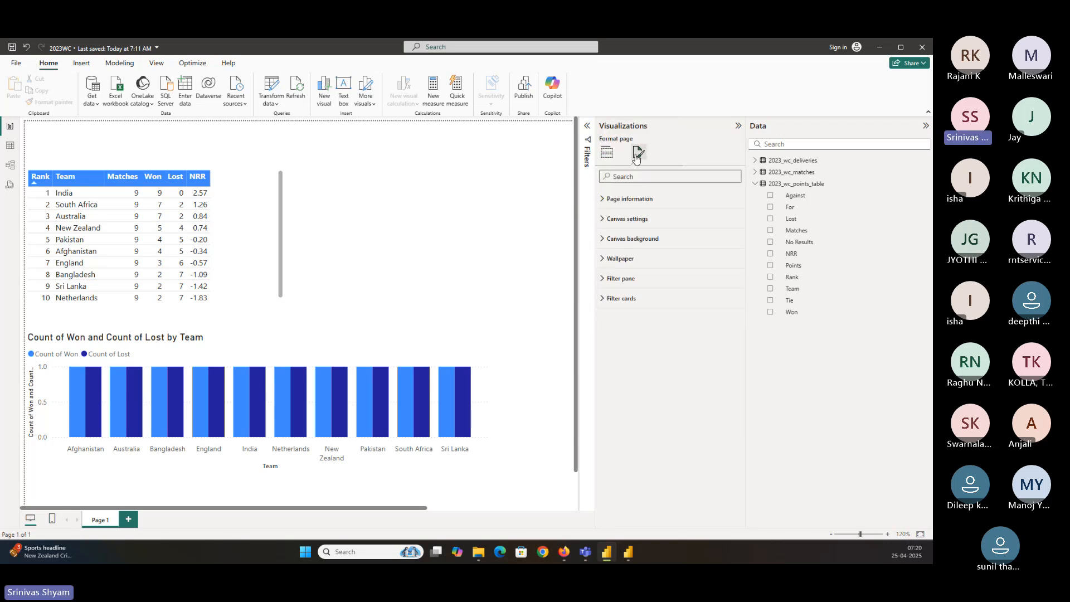
pyautogui.click(621, 239)
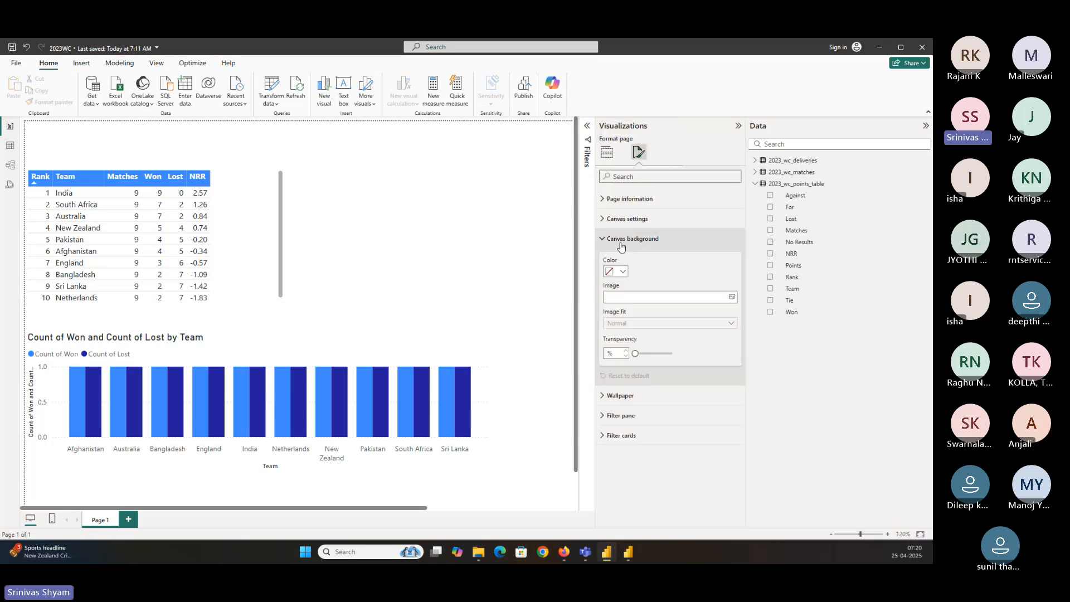
pyautogui.click(619, 272)
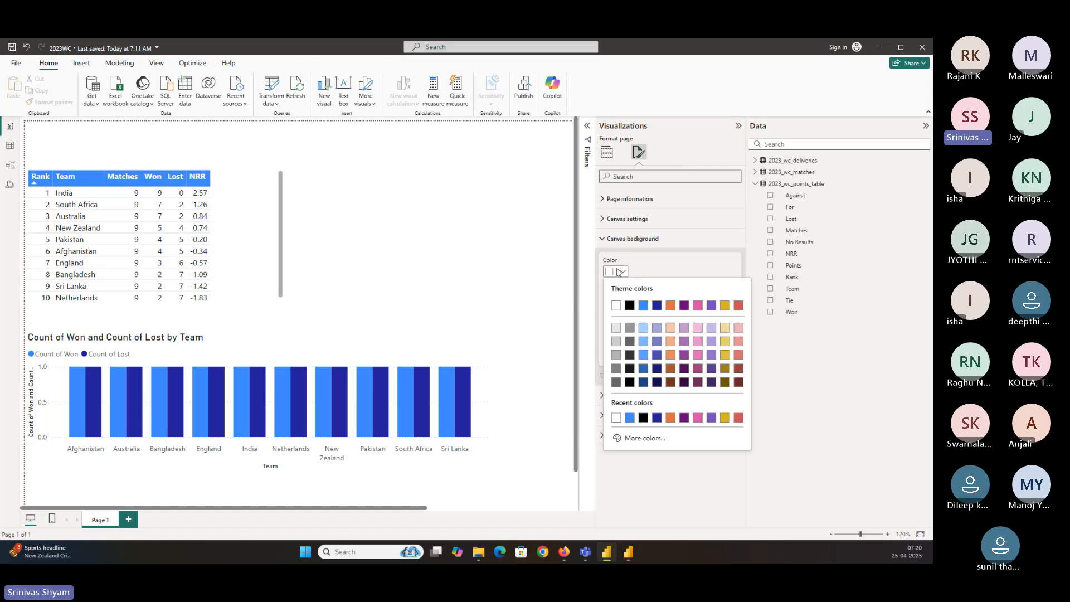
pyautogui.click(616, 327)
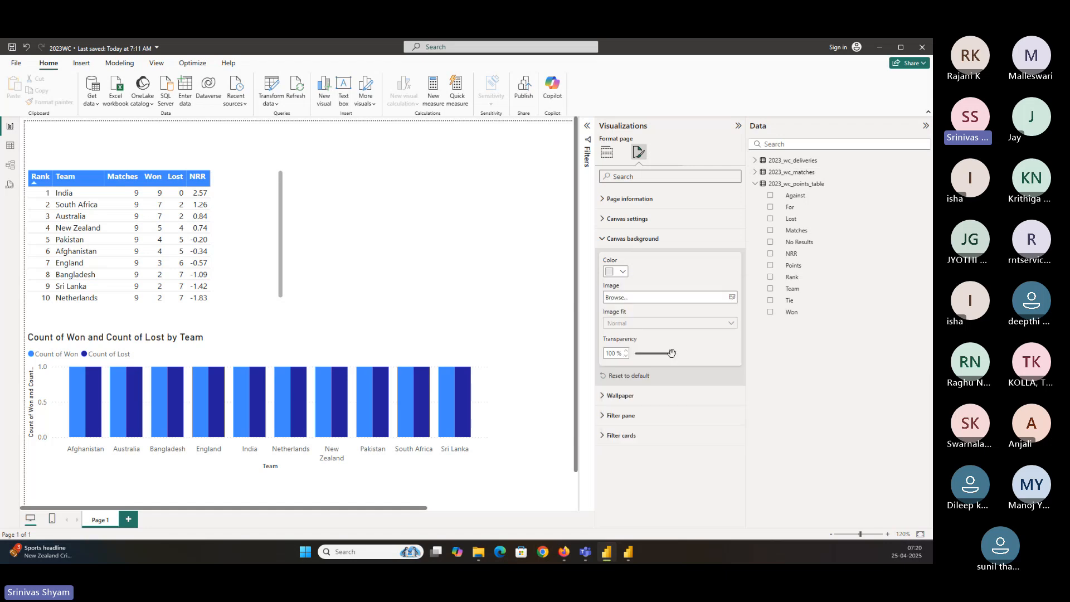
pyautogui.moveTo(672, 353)
pyautogui.mouseDown()
pyautogui.moveTo(638, 353)
pyautogui.moveTo(672, 353)
pyautogui.mouseUp()
pyautogui.moveTo(671, 353); pyautogui.dragTo(635, 354)
pyautogui.click(421, 214)
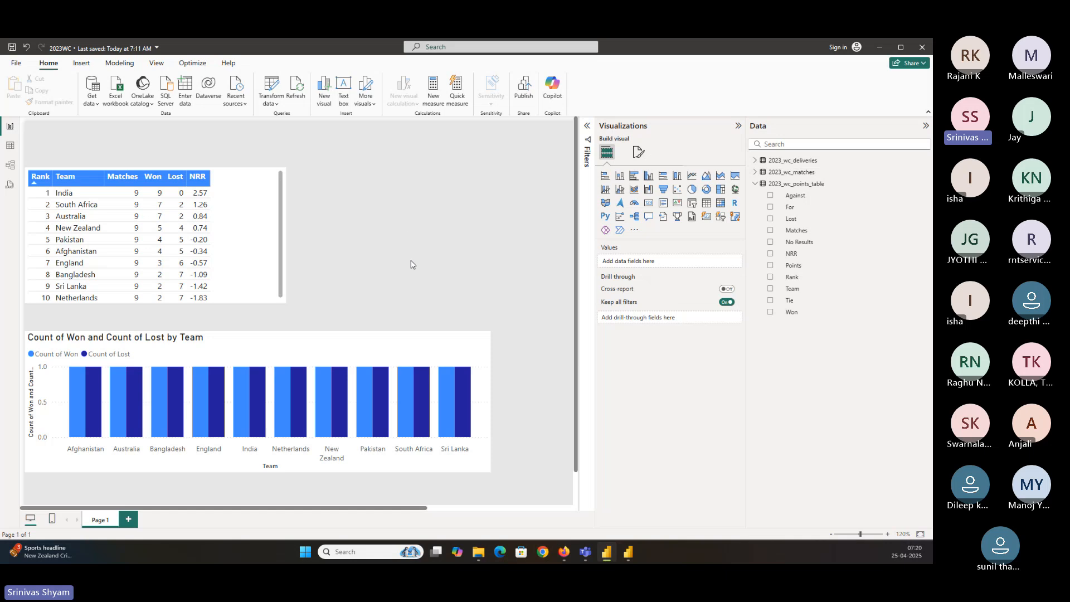
pyautogui.hotkey('ctrl', 's')
# Change the aggregation of both Won and Lost in the column chart's Y-axis to Sum
pyautogui.click(88, 399)
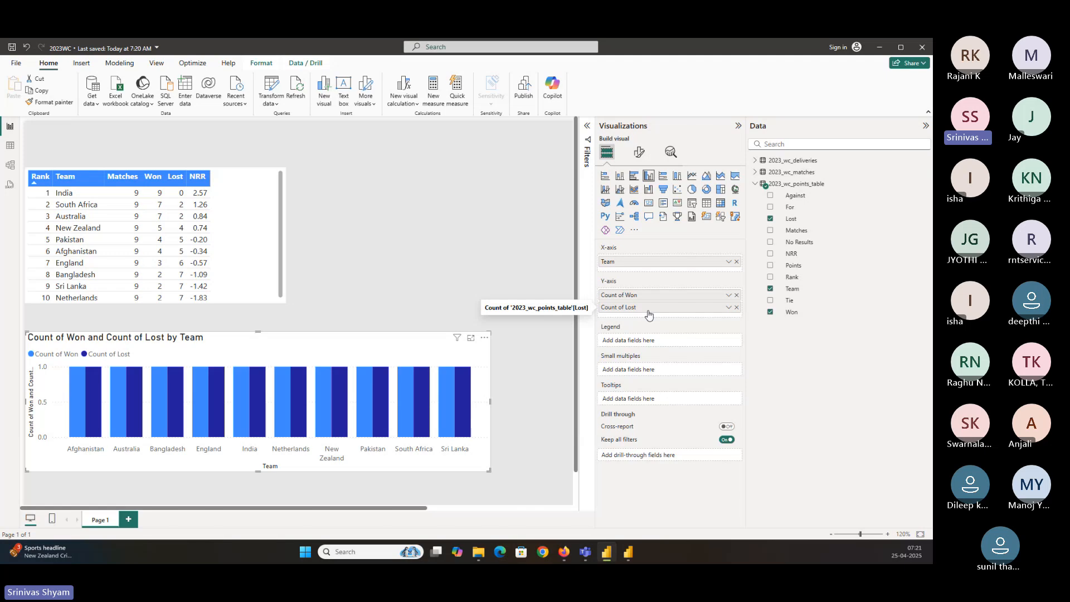
pyautogui.click(729, 296)
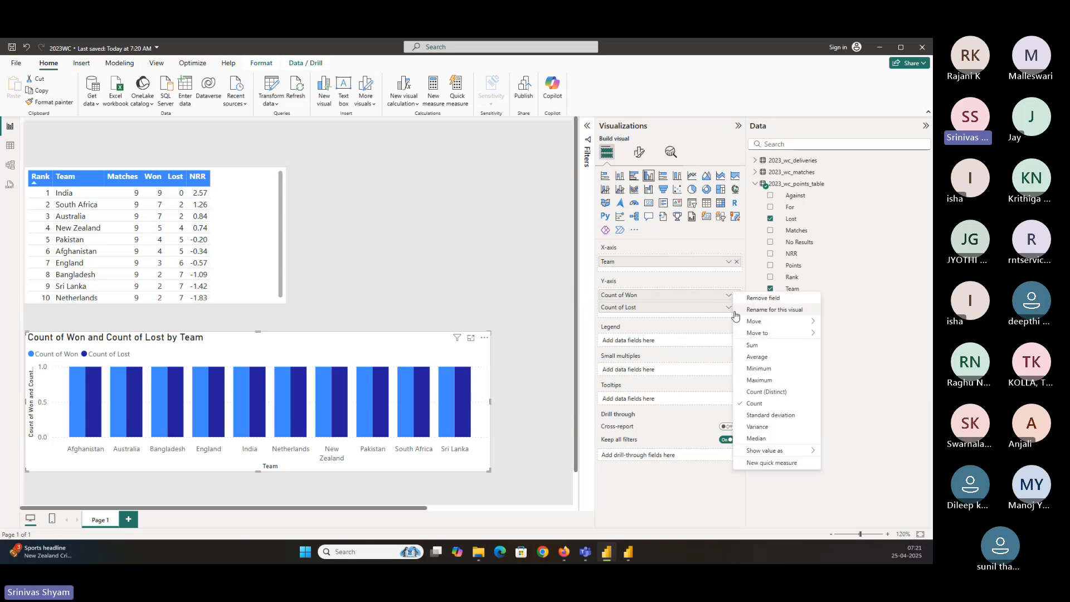
pyautogui.click(748, 346)
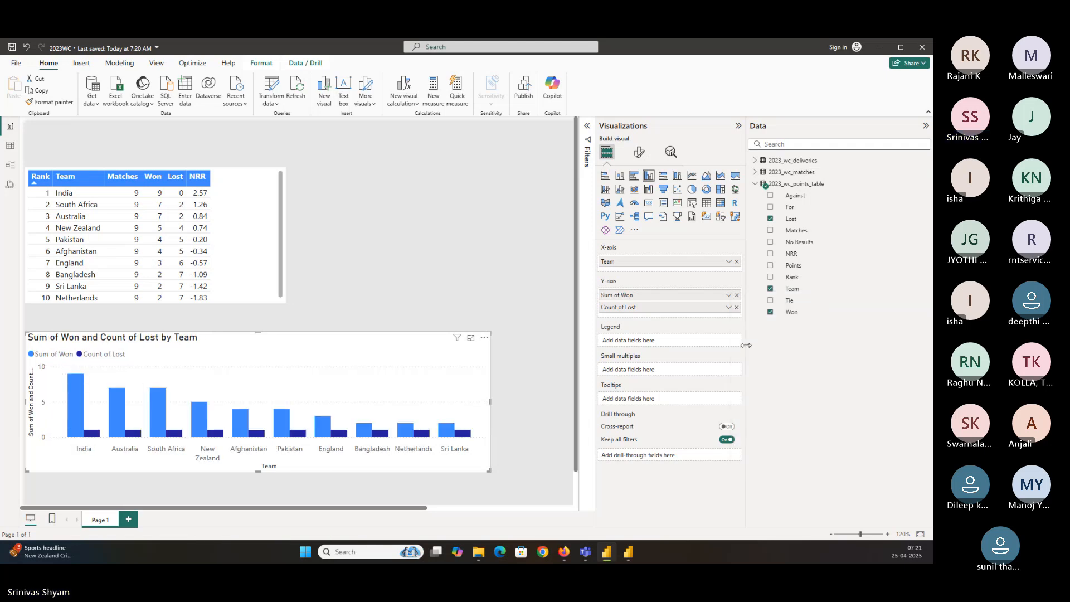
pyautogui.click(728, 308)
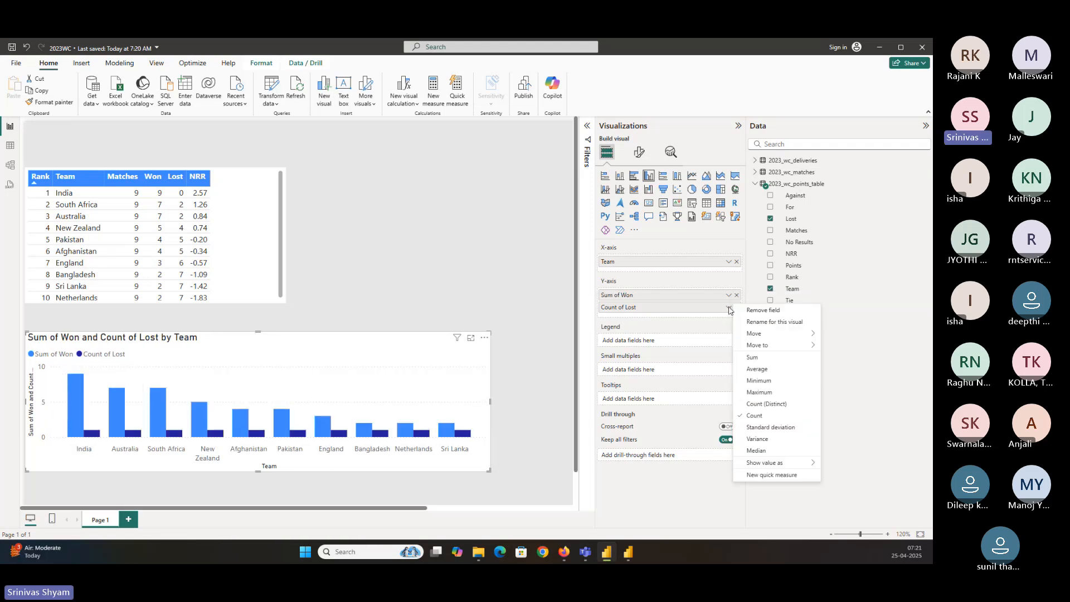
pyautogui.click(752, 357)
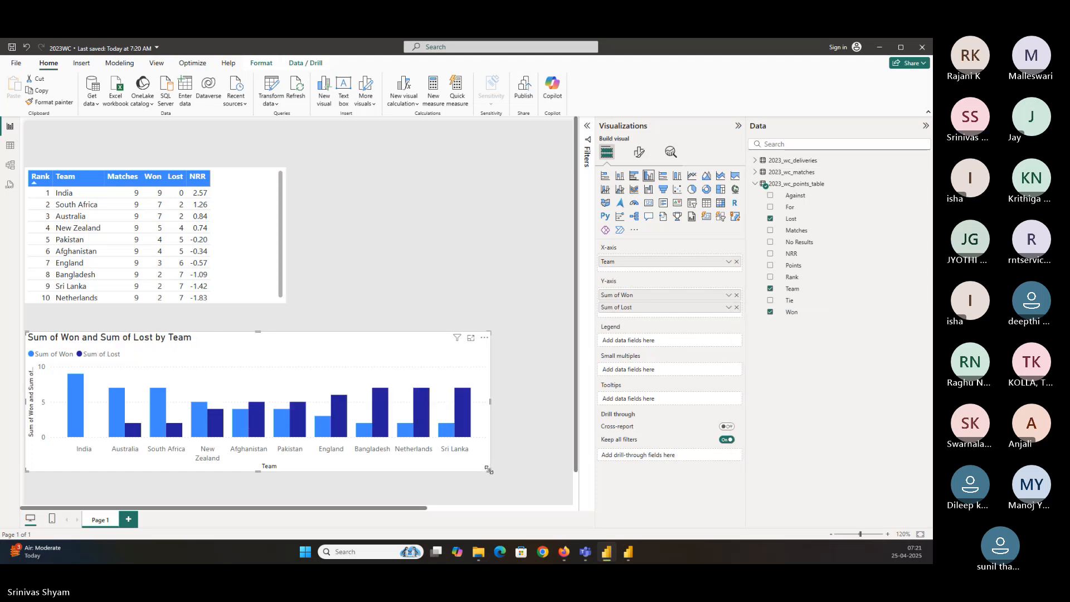
# Resize the column chart narrower, then widen it partway again
pyautogui.moveTo(489, 471); pyautogui.dragTo(303, 477)
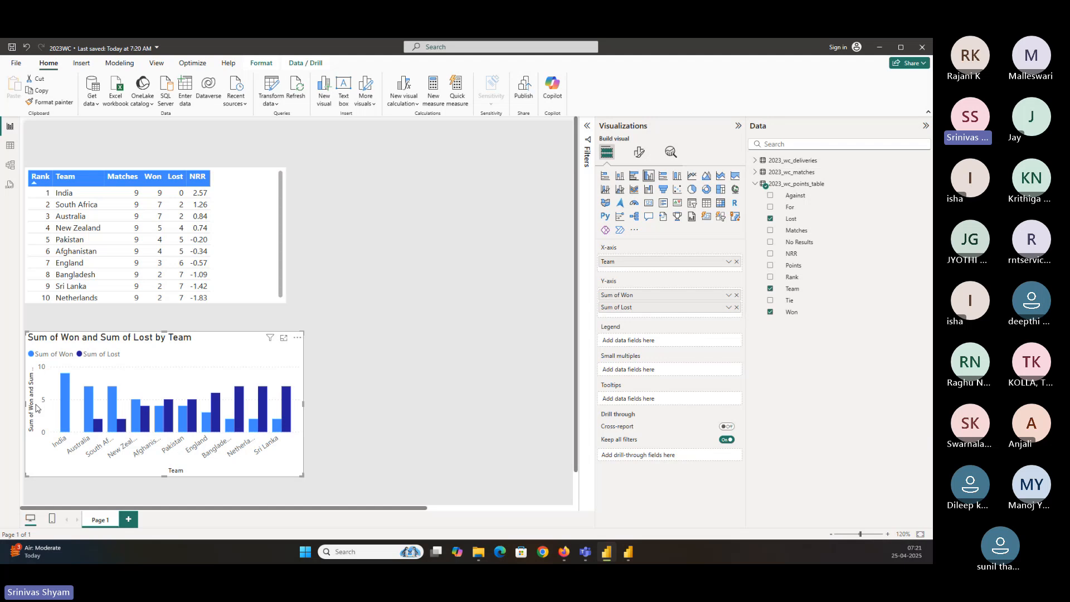
pyautogui.moveTo(69, 400)
pyautogui.moveTo(301, 474); pyautogui.dragTo(434, 478)
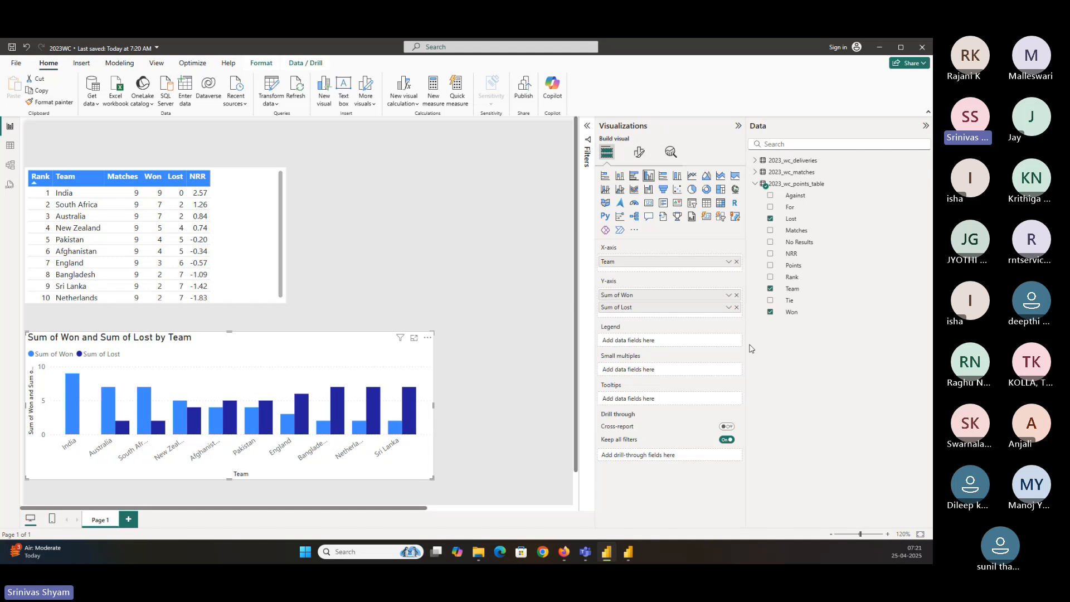
pyautogui.click(728, 295)
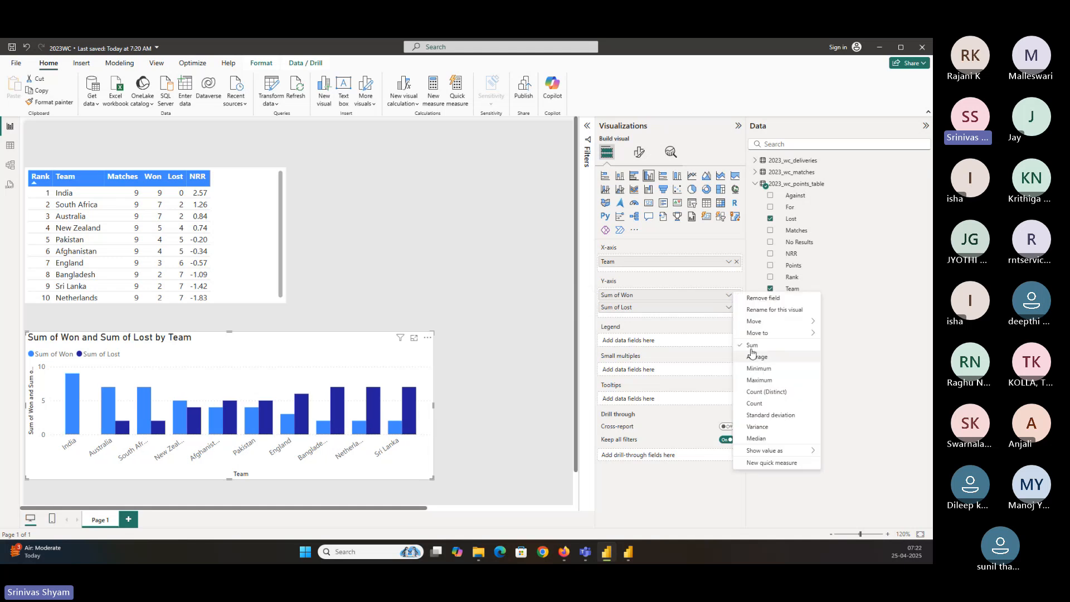
pyautogui.click(651, 323)
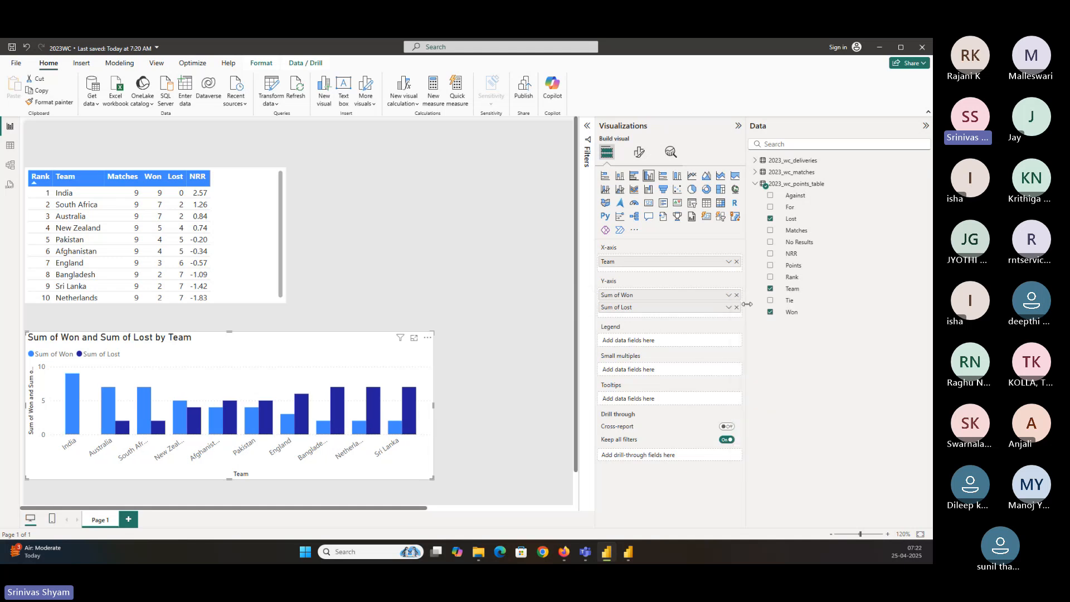
pyautogui.click(728, 296)
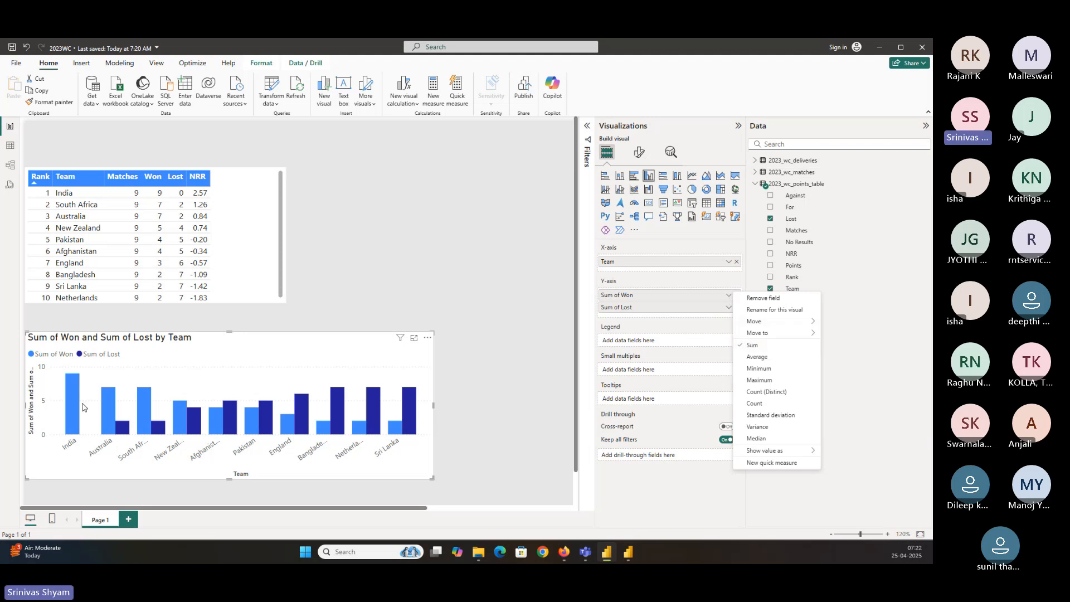
pyautogui.click(222, 348)
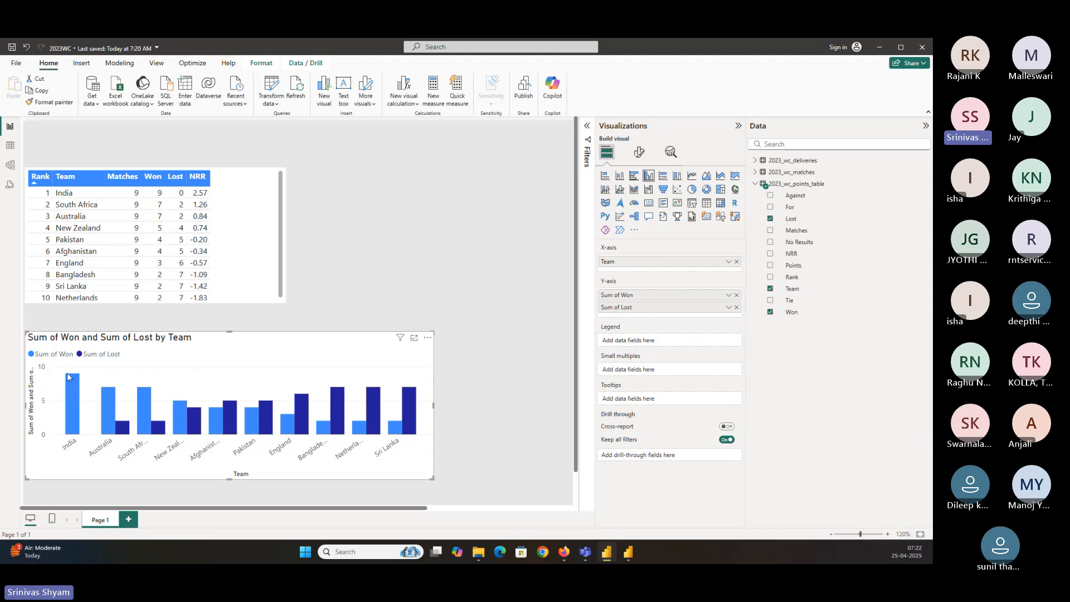
# Turn on data labels for the column chart and set their position to Inside end
pyautogui.moveTo(71, 380)
pyautogui.click(639, 154)
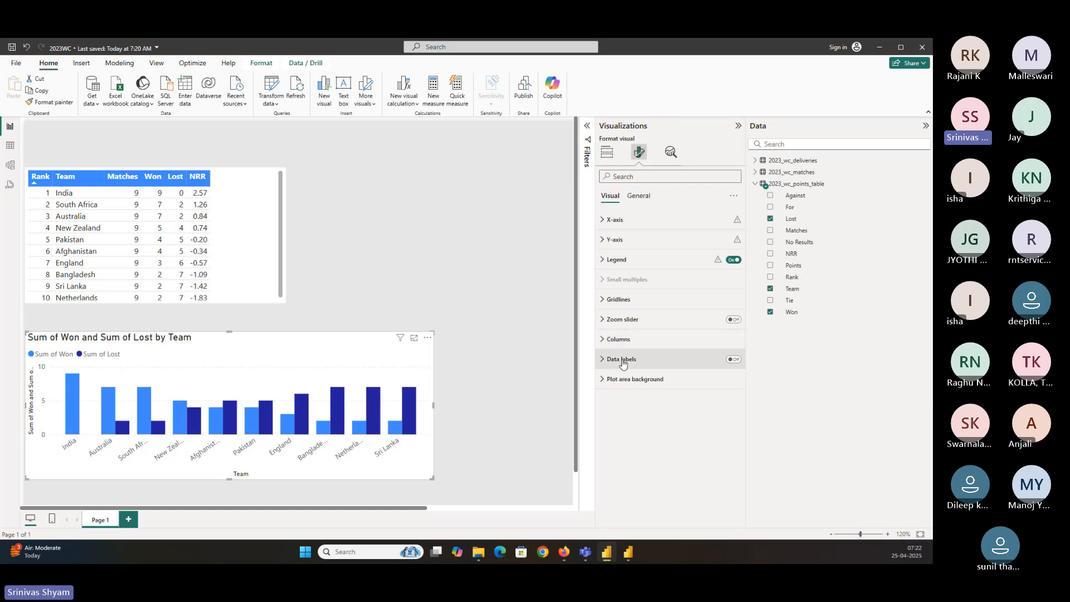
pyautogui.click(732, 360)
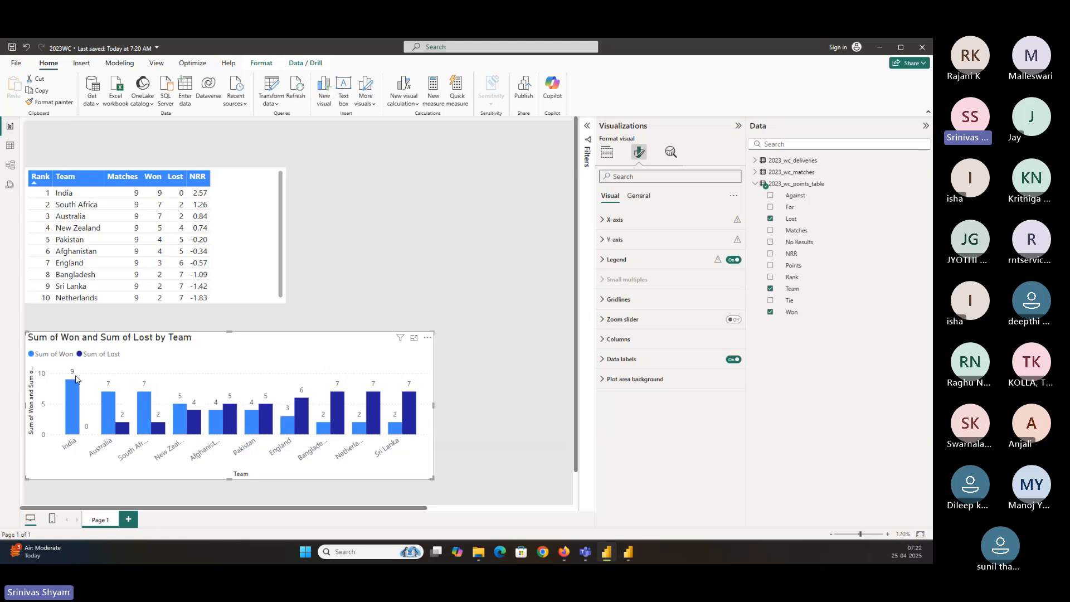
pyautogui.click(601, 365)
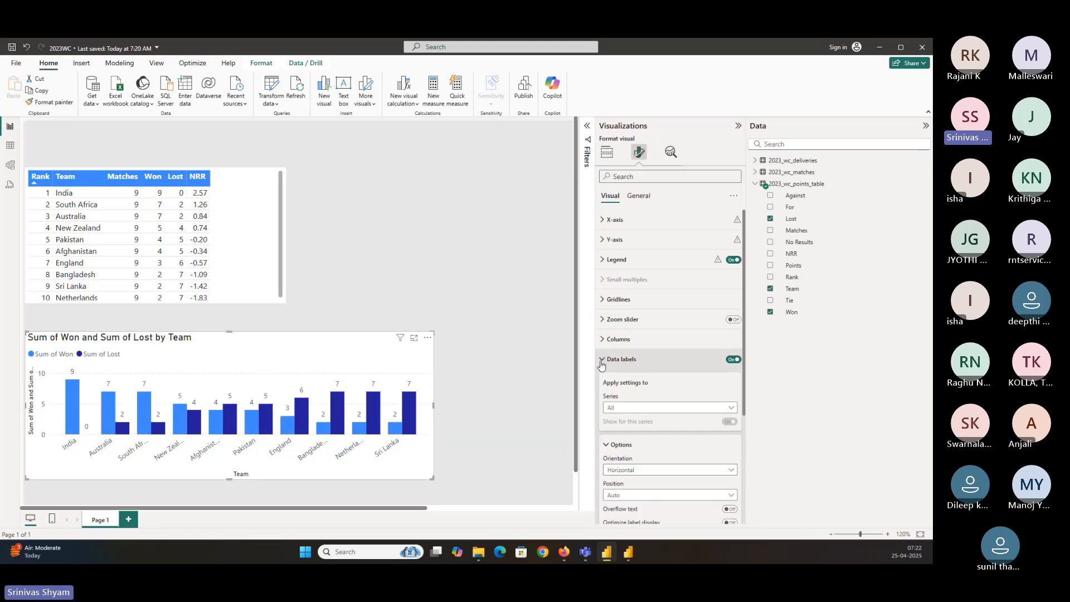
pyautogui.scroll(-3, 640, 385)
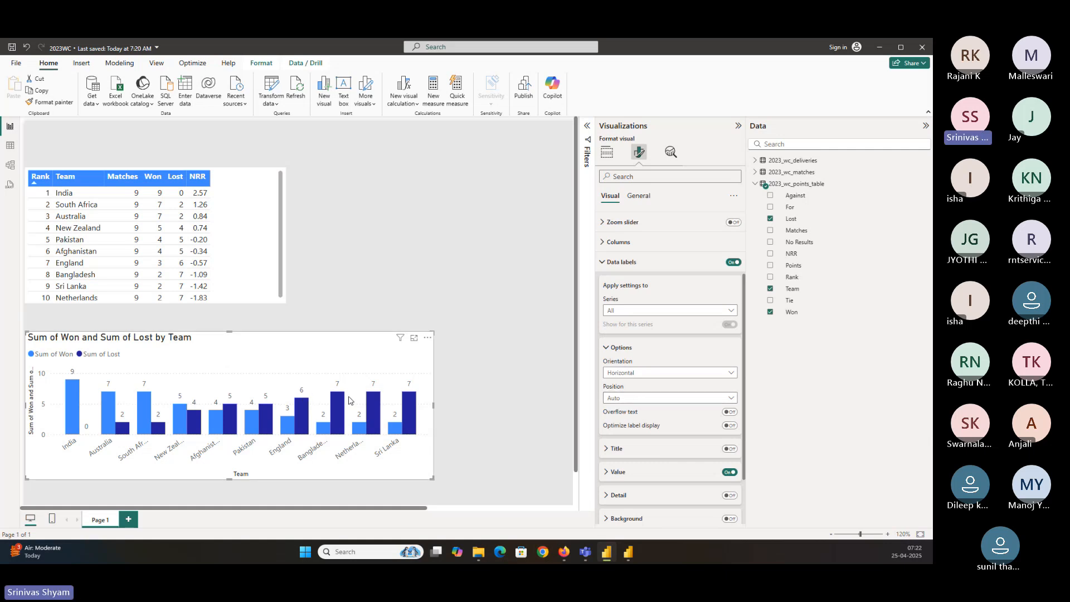
pyautogui.click(626, 401)
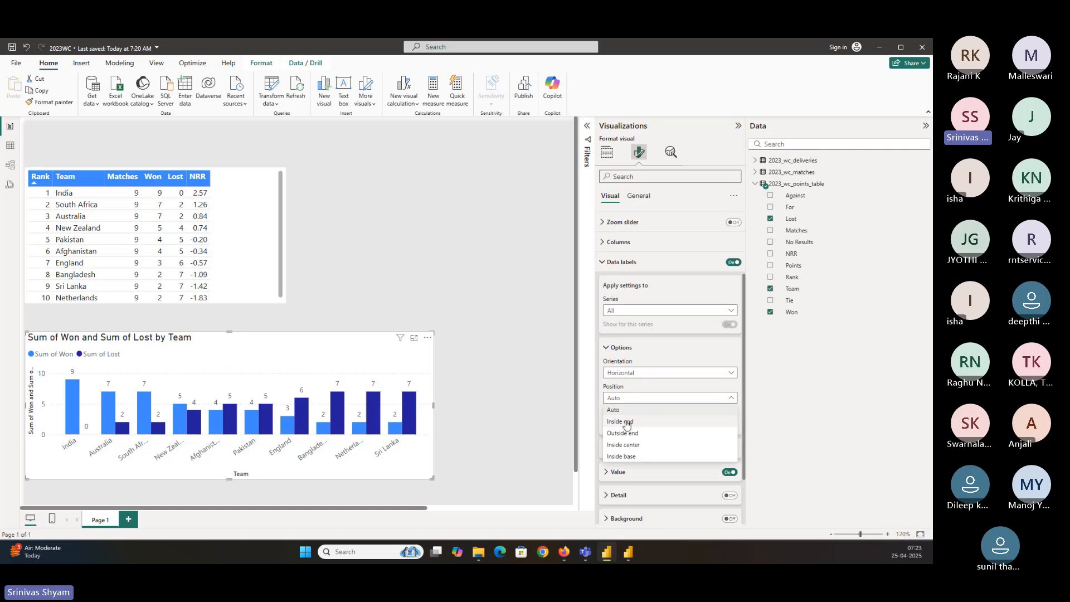
pyautogui.click(624, 422)
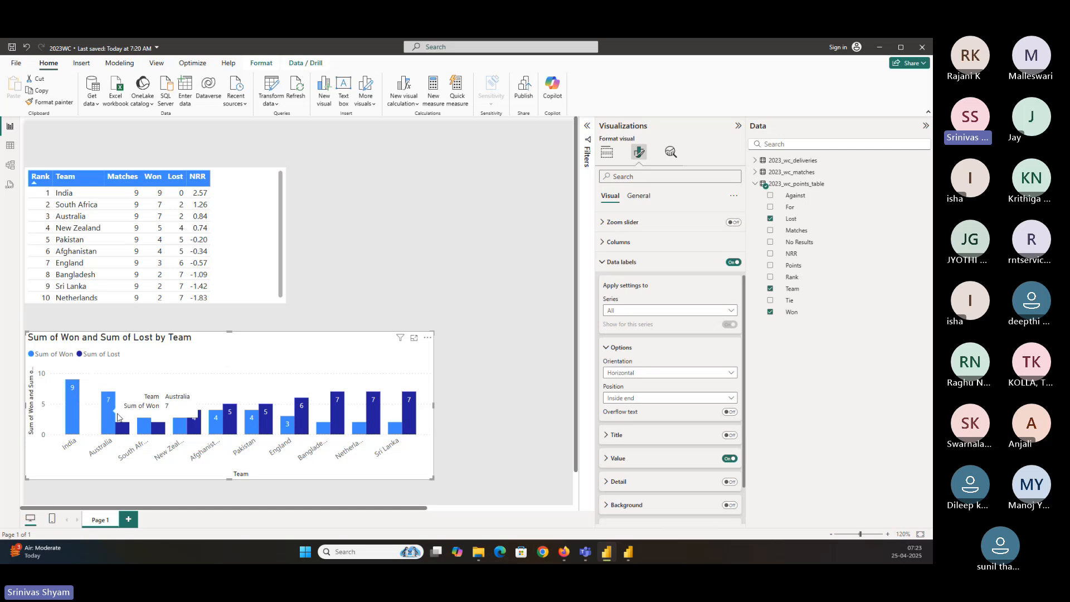
# Make the column chart's data label values bold
pyautogui.scroll(-1, 622, 427)
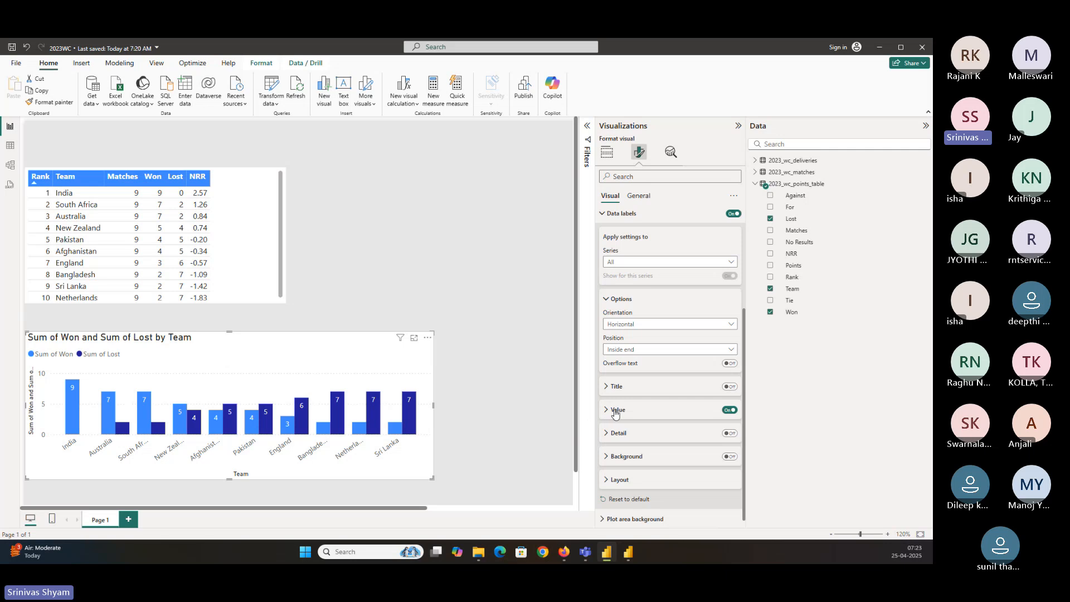
pyautogui.click(615, 411)
pyautogui.scroll(3, 617, 424)
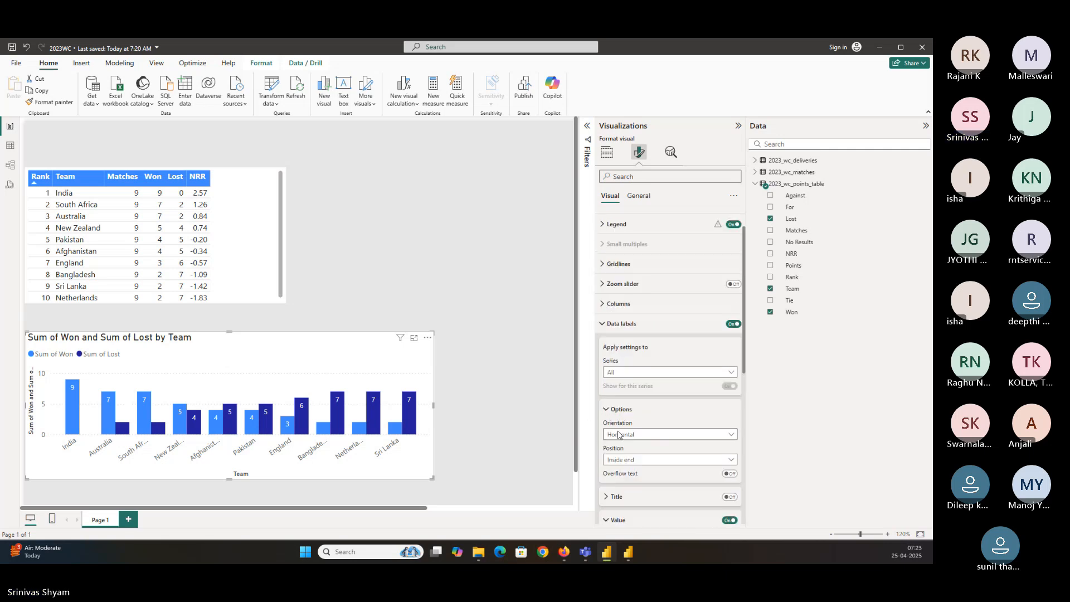
pyautogui.scroll(-4, 619, 434)
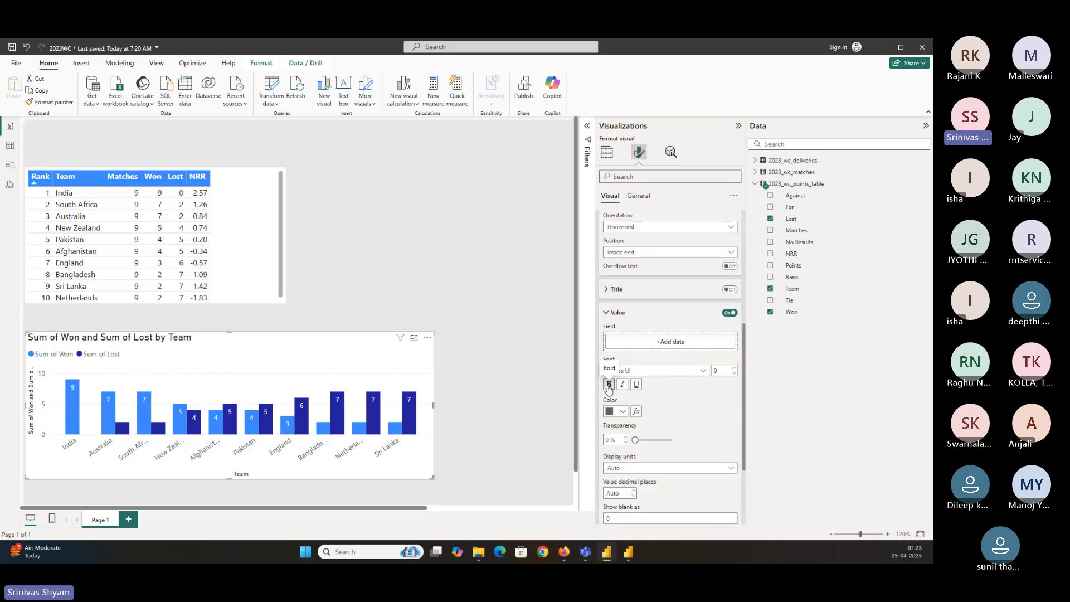
pyautogui.click(609, 384)
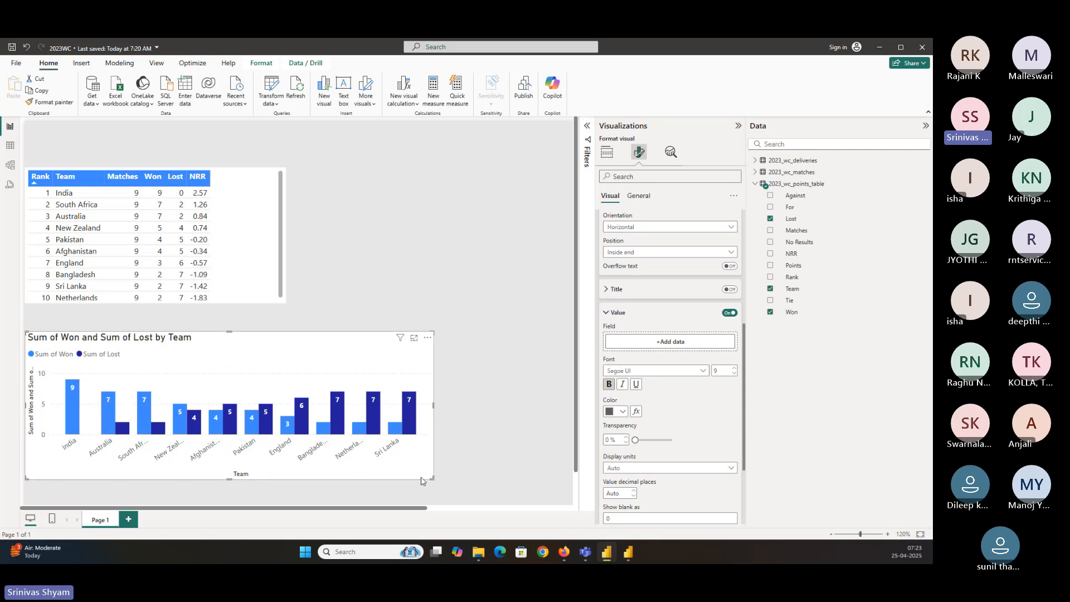
# Resize the column chart to about the width of the points table
pyautogui.moveTo(432, 476); pyautogui.dragTo(533, 478)
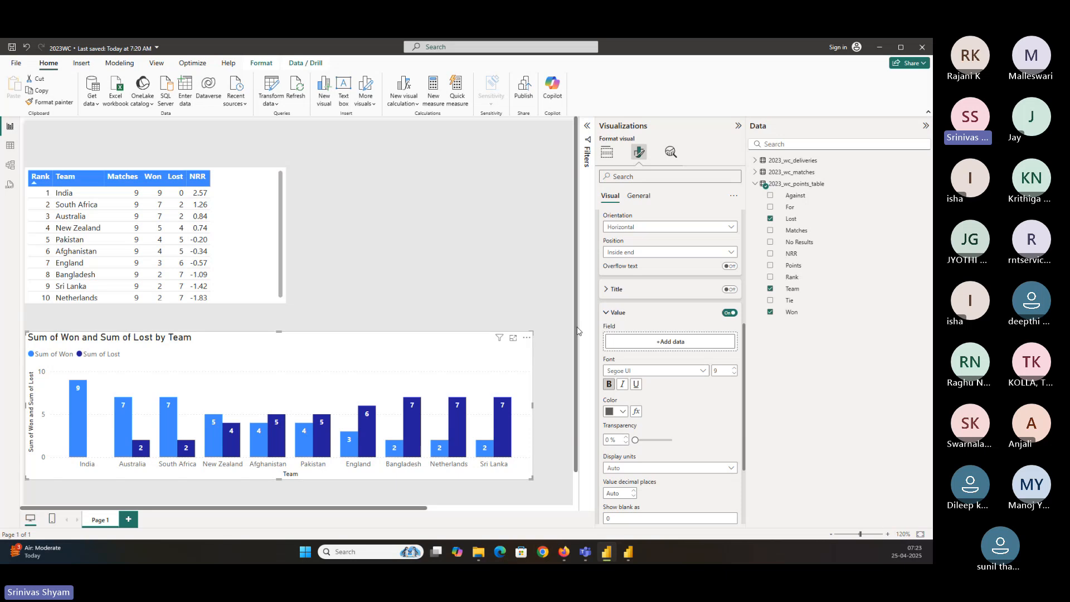
pyautogui.moveTo(533, 337); pyautogui.dragTo(321, 339)
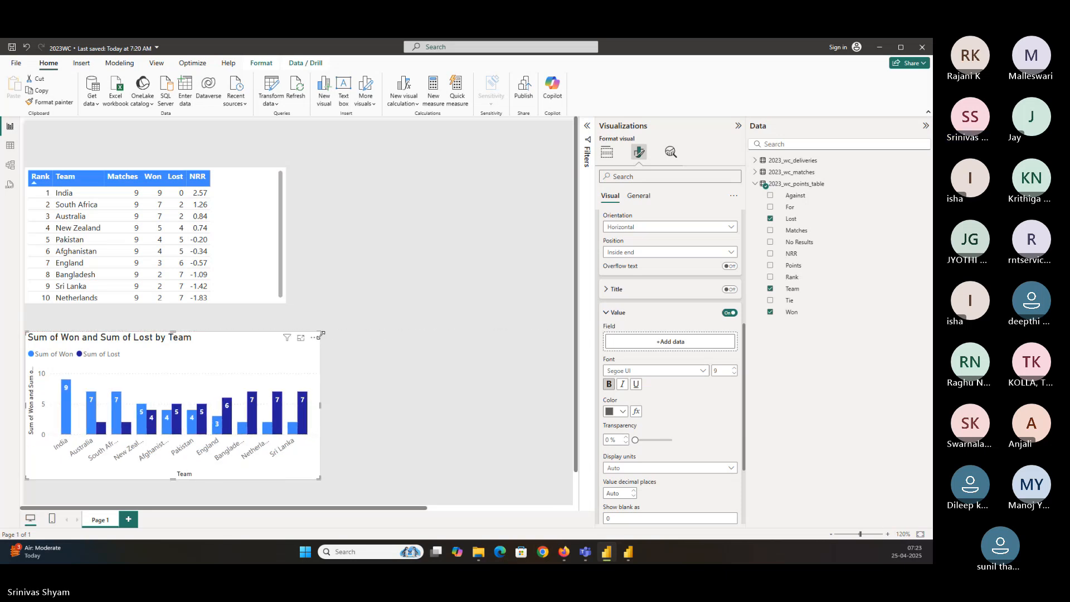
# Turn on the report setting 'For aggregated fields, always show the default summarization type' in Options
pyautogui.click(607, 151)
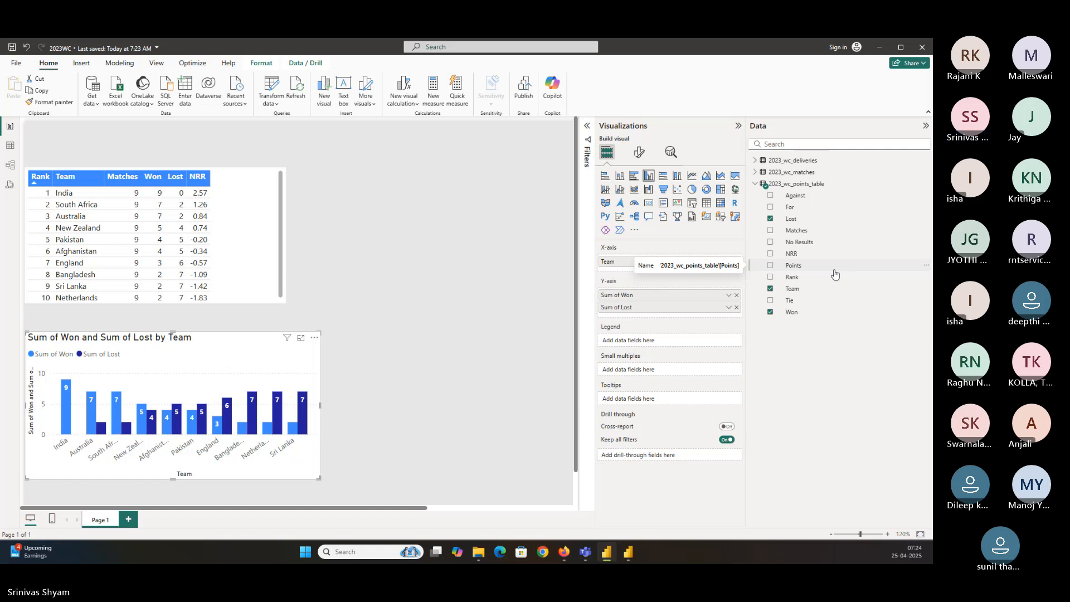
pyautogui.click(17, 63)
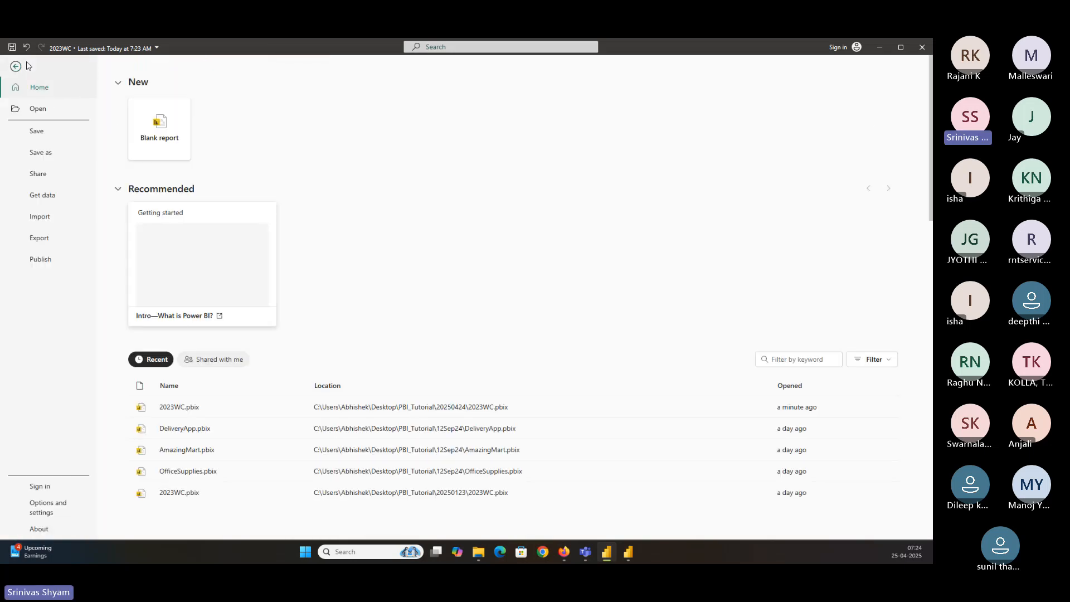
pyautogui.click(43, 507)
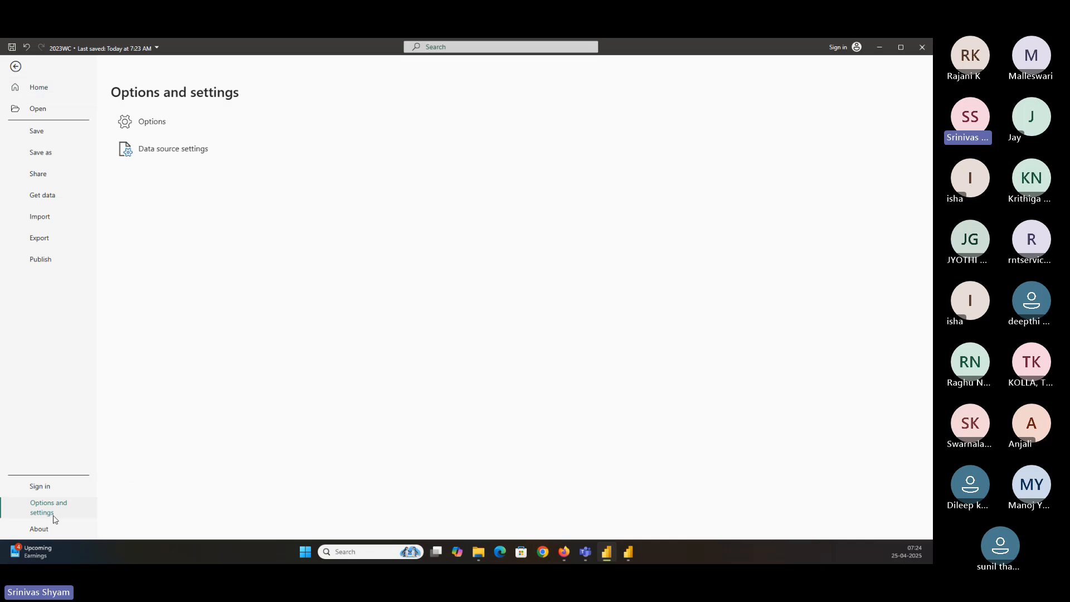
pyautogui.click(161, 133)
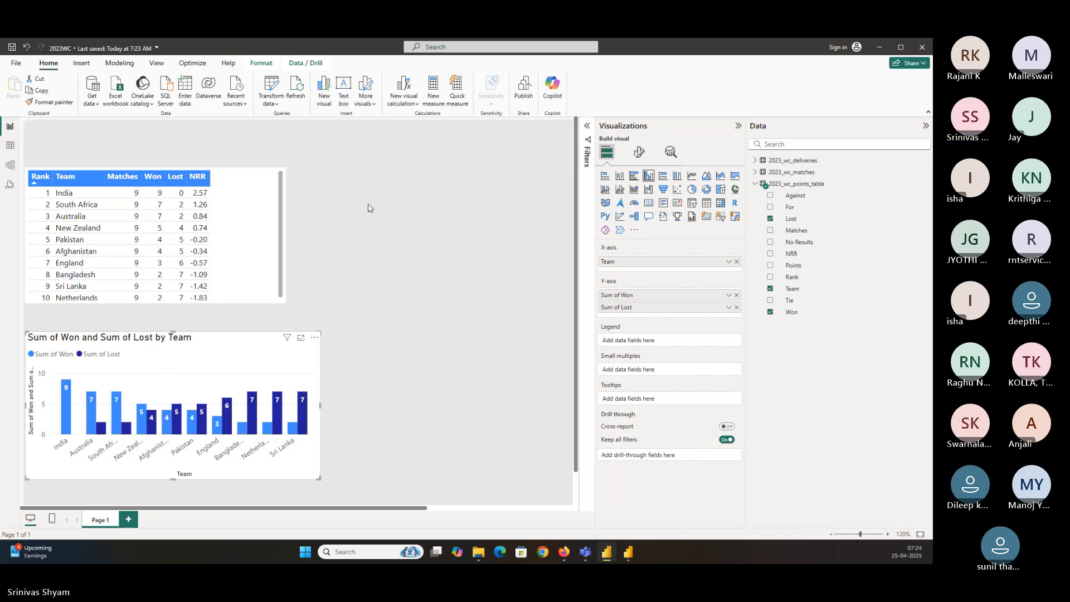
pyautogui.hotkey('alt', 'f')
pyautogui.press('t')
pyautogui.press('o')
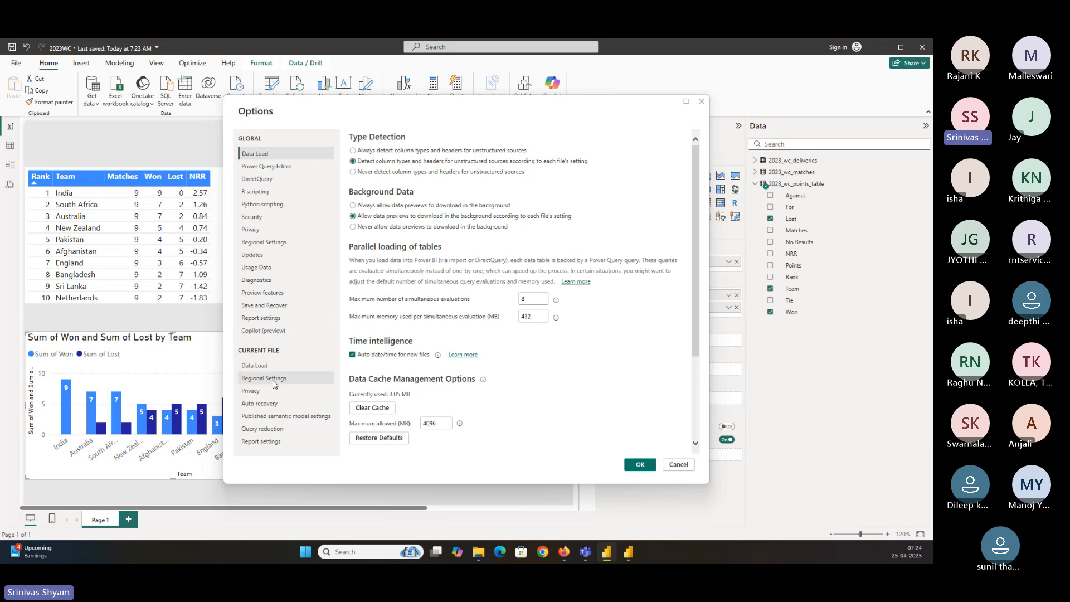
pyautogui.click(277, 445)
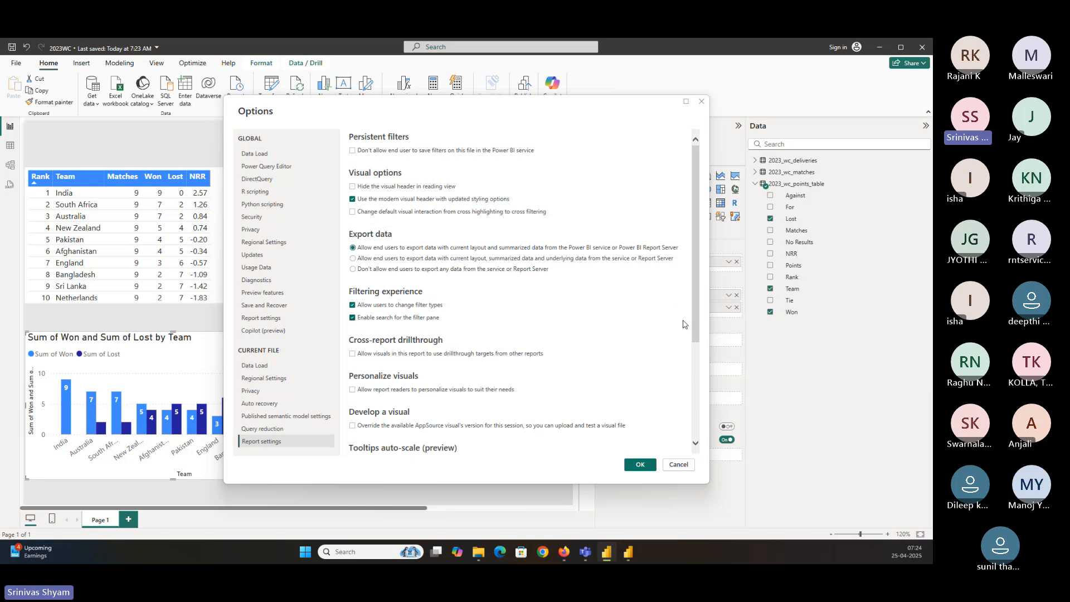
pyautogui.scroll(-3, 667, 328)
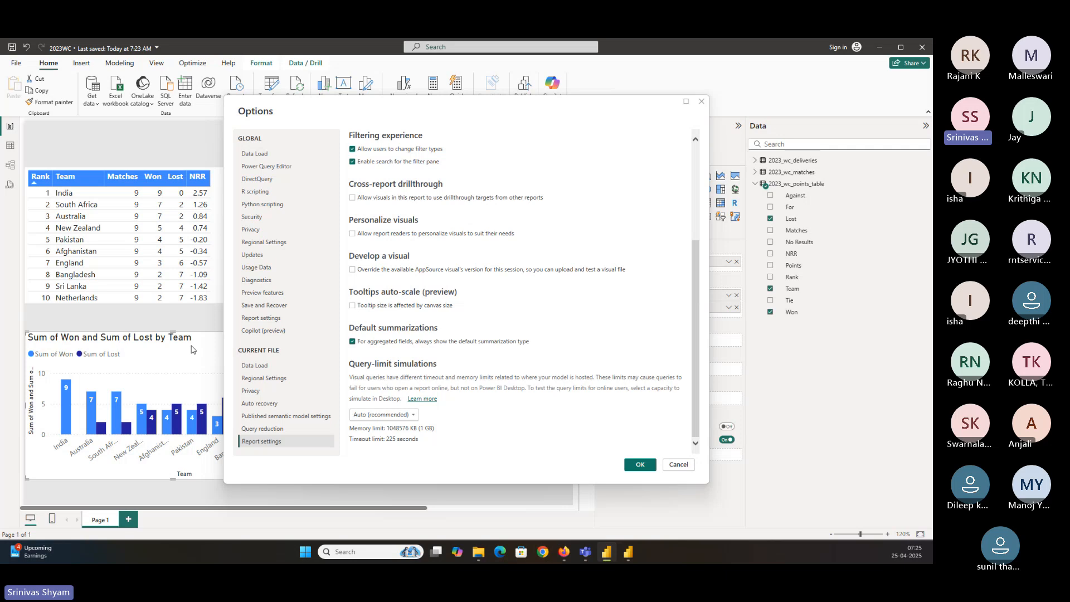
pyautogui.click(352, 342)
pyautogui.click(641, 465)
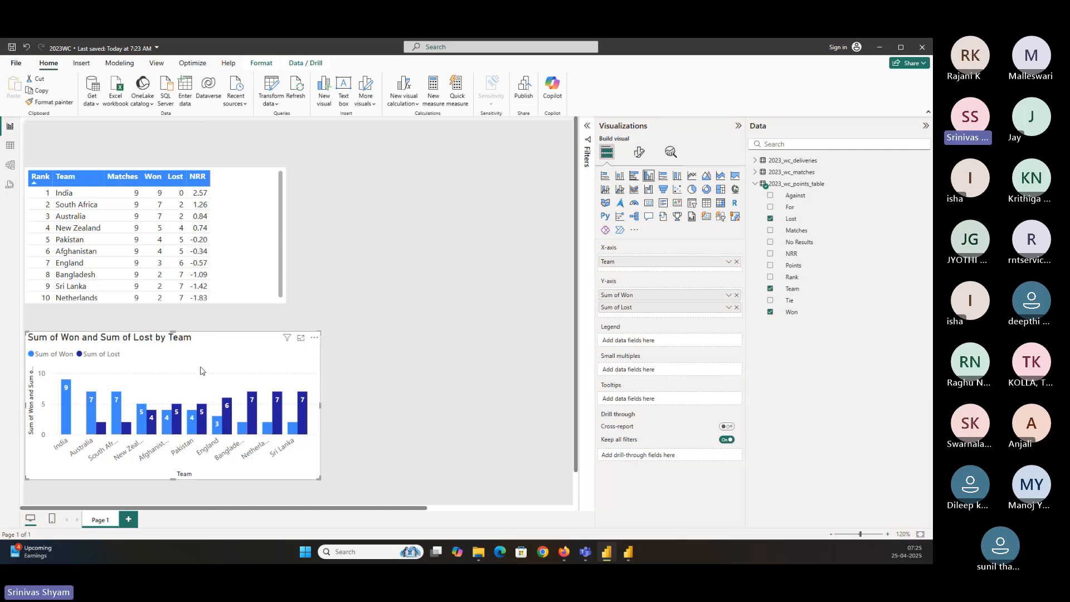
# Remove both Y-axis fields from the column chart and add Lost and Won back onto the Y-axis
pyautogui.click(737, 296)
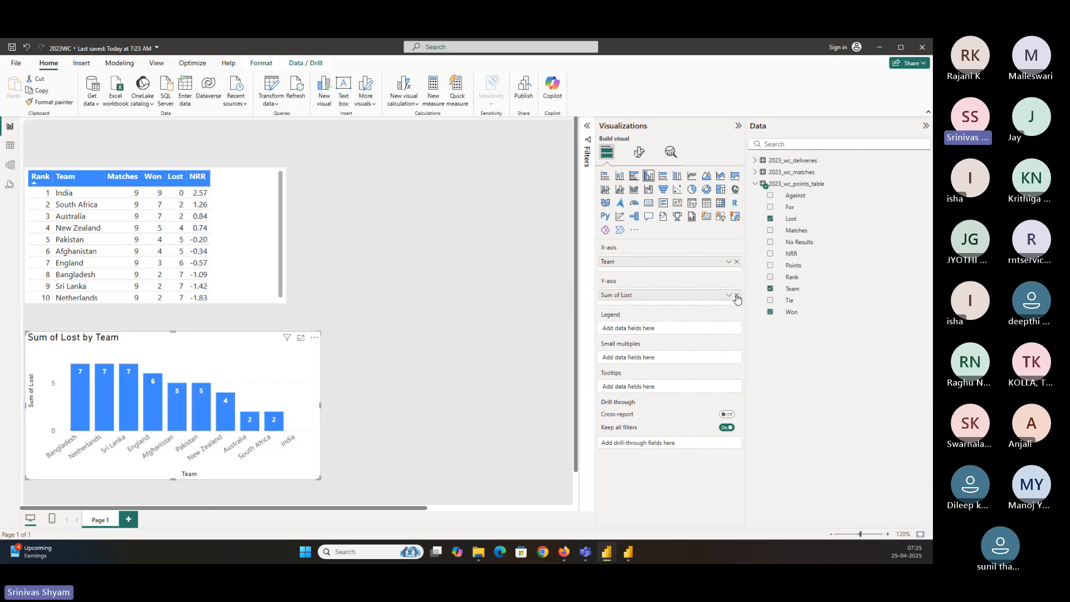
pyautogui.click(736, 295)
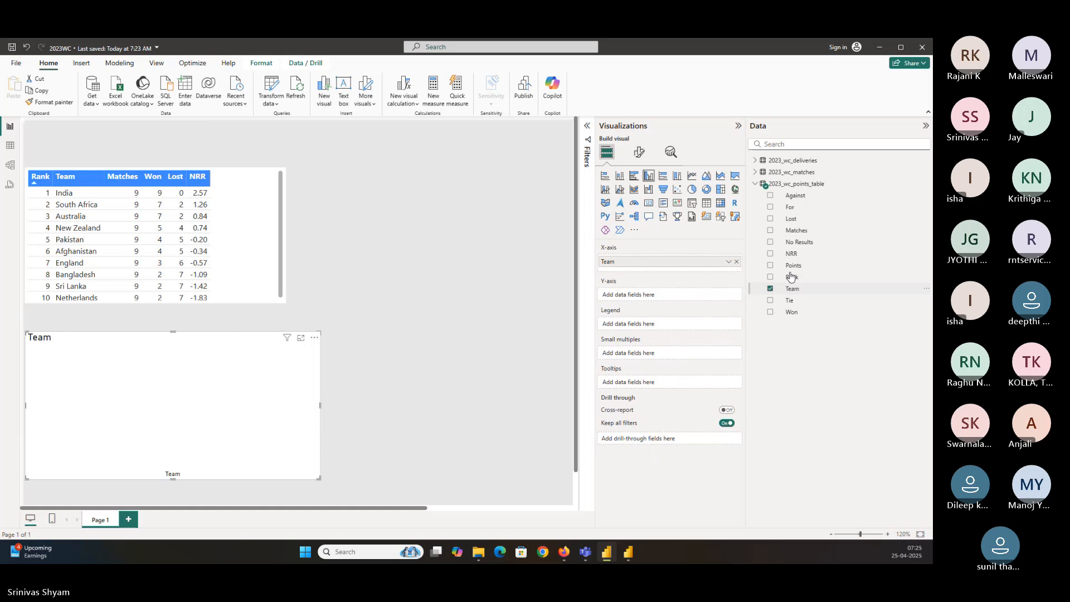
pyautogui.click(772, 220)
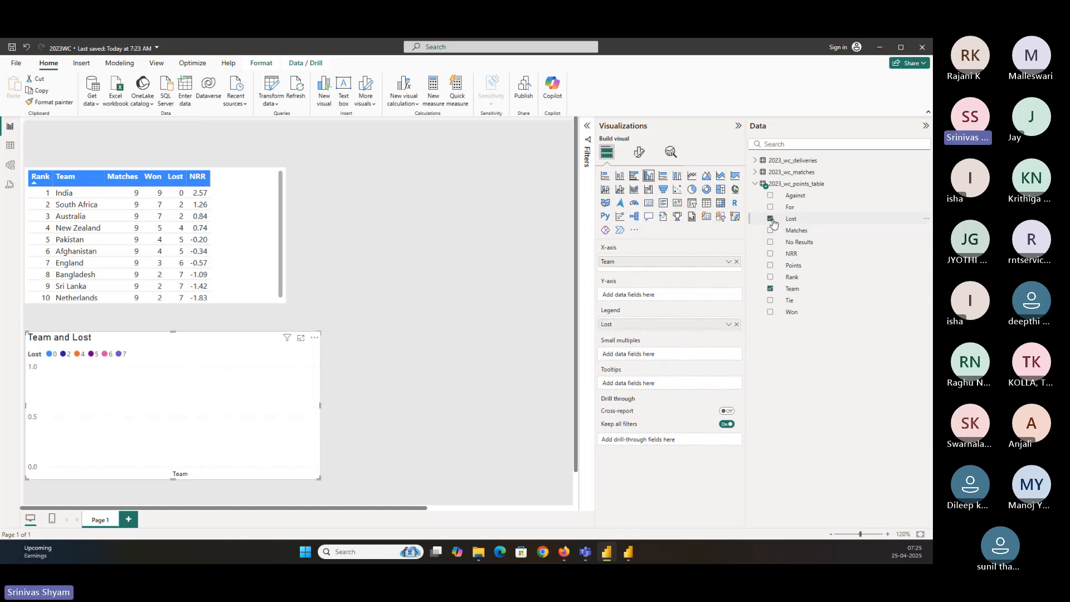
pyautogui.click(770, 312)
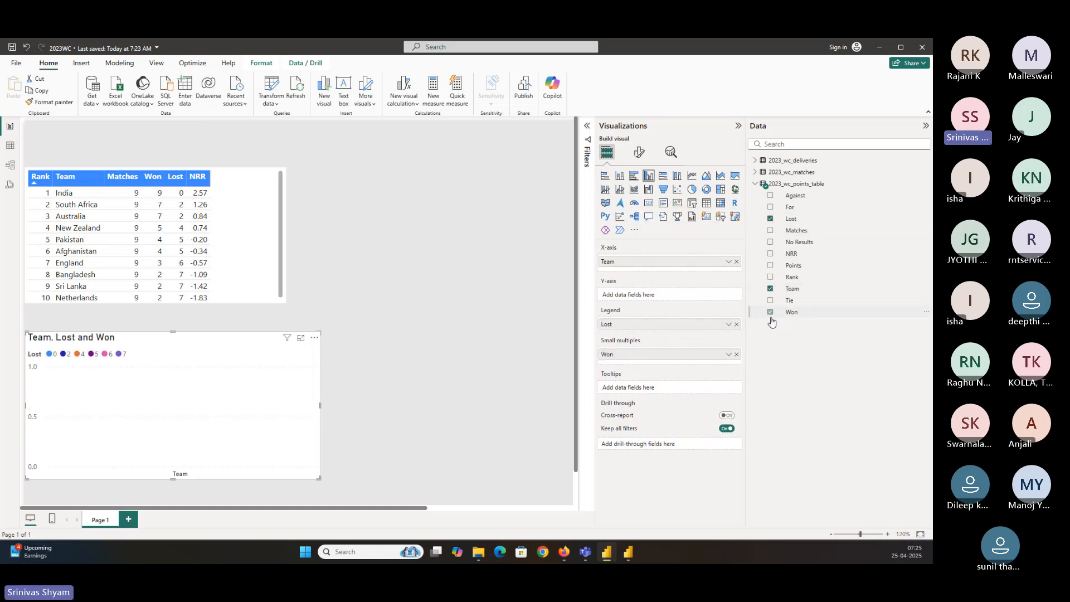
pyautogui.moveTo(640, 325); pyautogui.dragTo(643, 295)
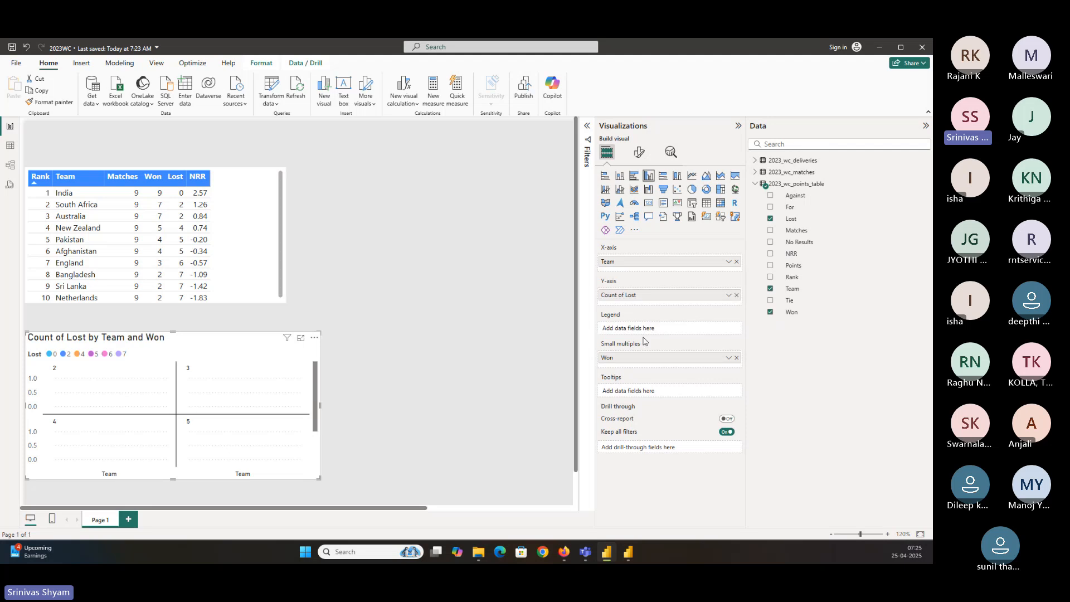
pyautogui.moveTo(634, 361); pyautogui.dragTo(648, 318)
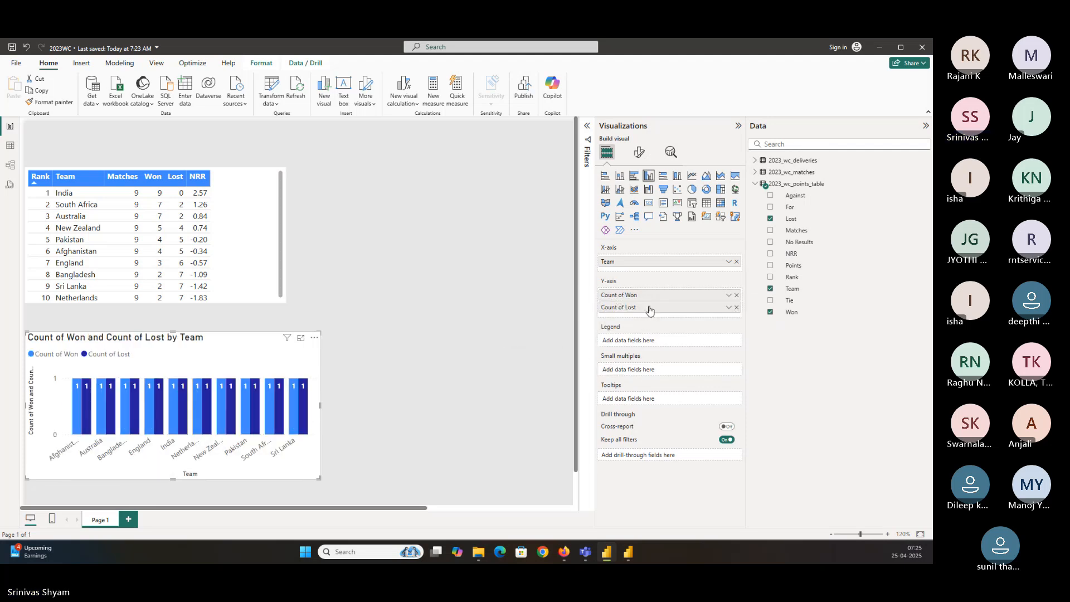
# Change the aggregation of both Won and Lost on the Y-axis to Sum
pyautogui.click(728, 295)
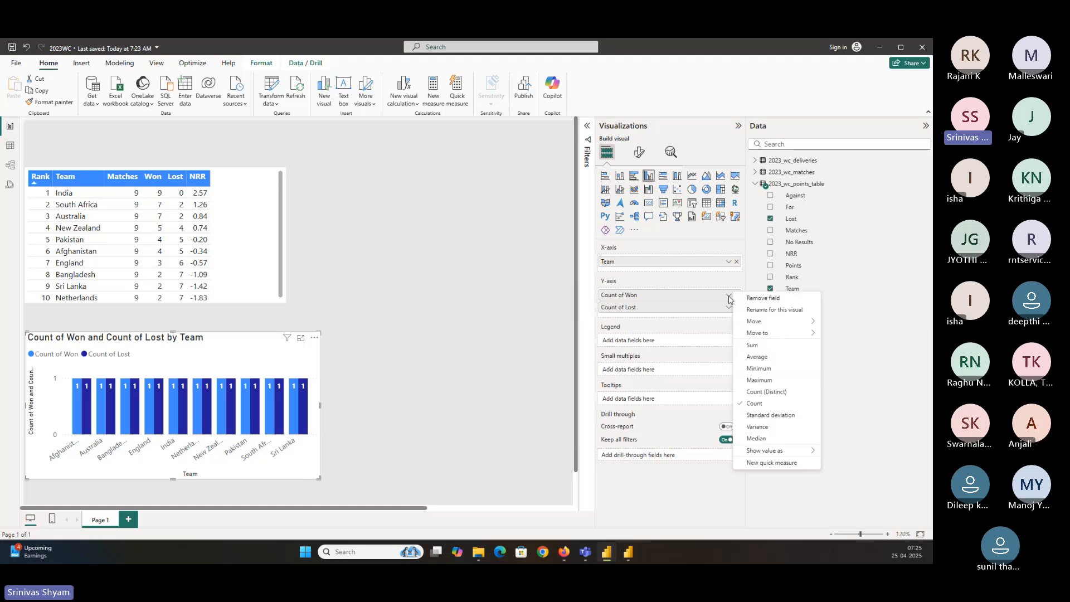
pyautogui.click(752, 345)
pyautogui.click(728, 309)
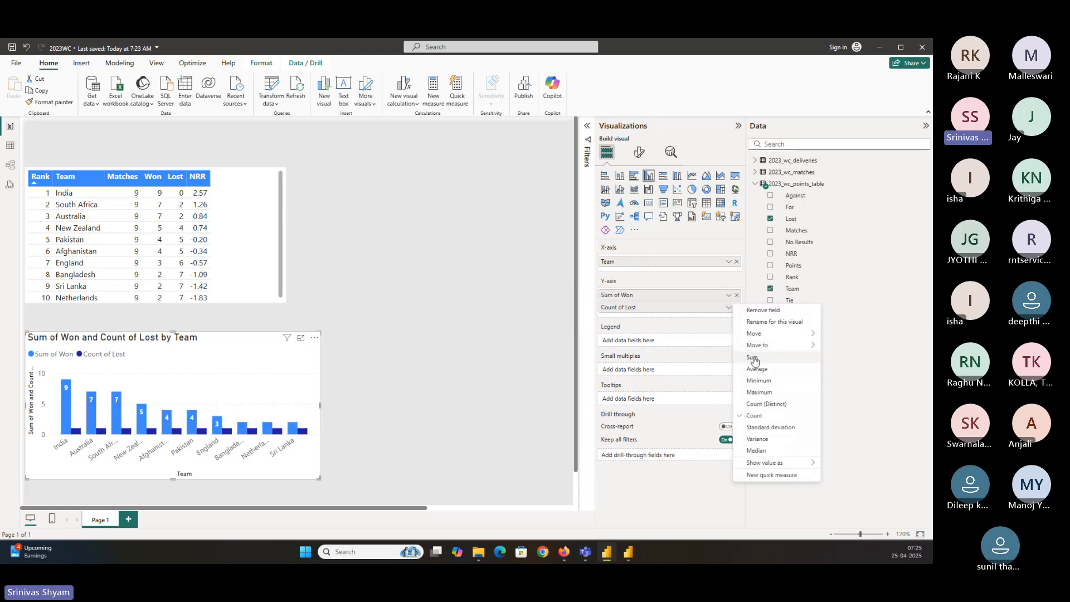
pyautogui.click(754, 358)
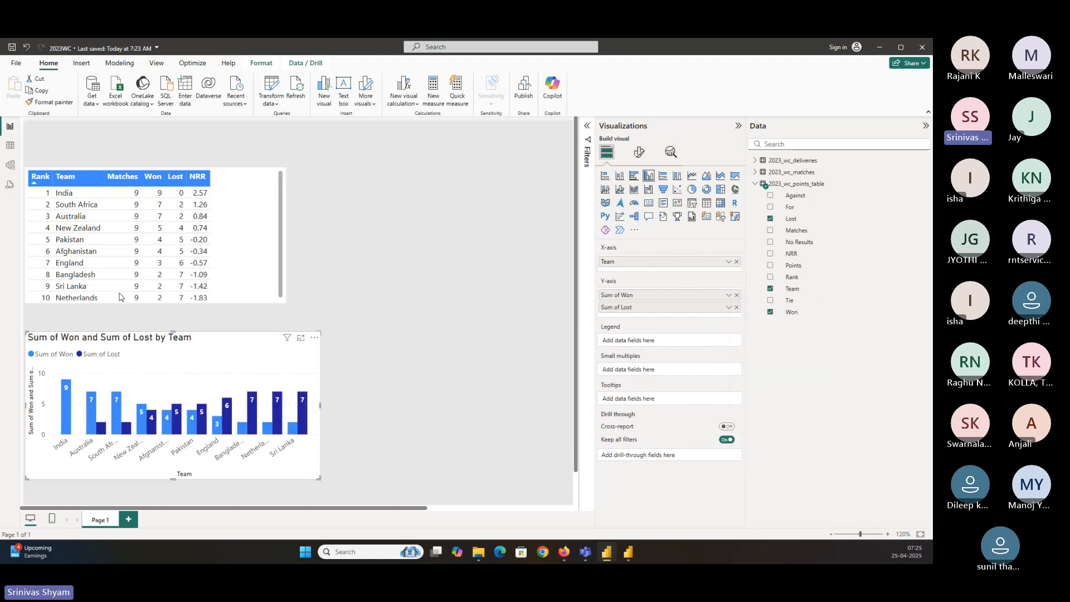
# Reopen Options and review the Default summarizations setting under Report settings
pyautogui.click(16, 62)
pyautogui.click(59, 508)
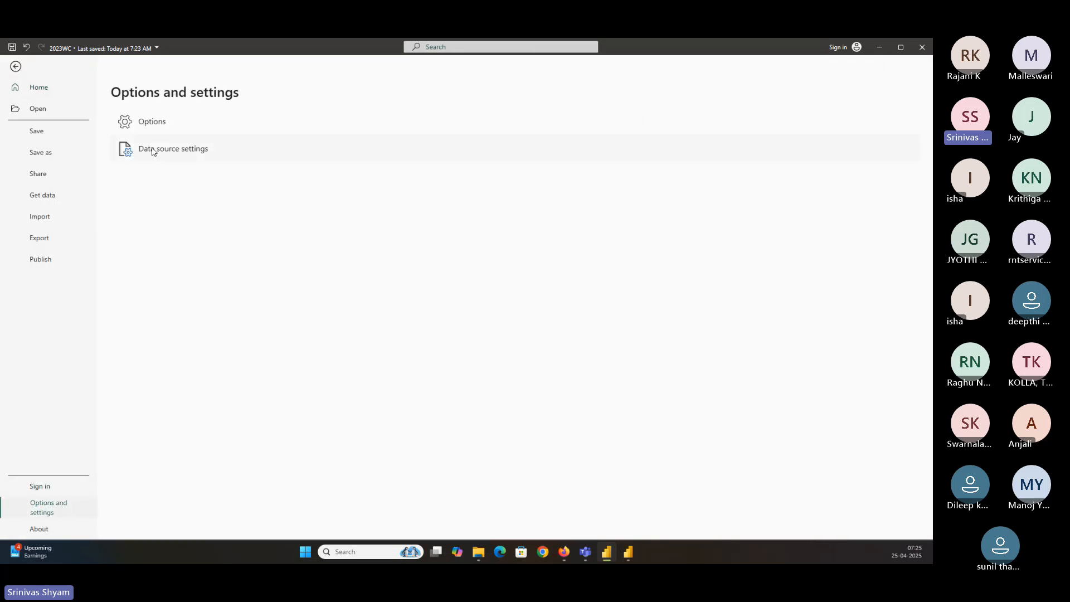
pyautogui.click(154, 127)
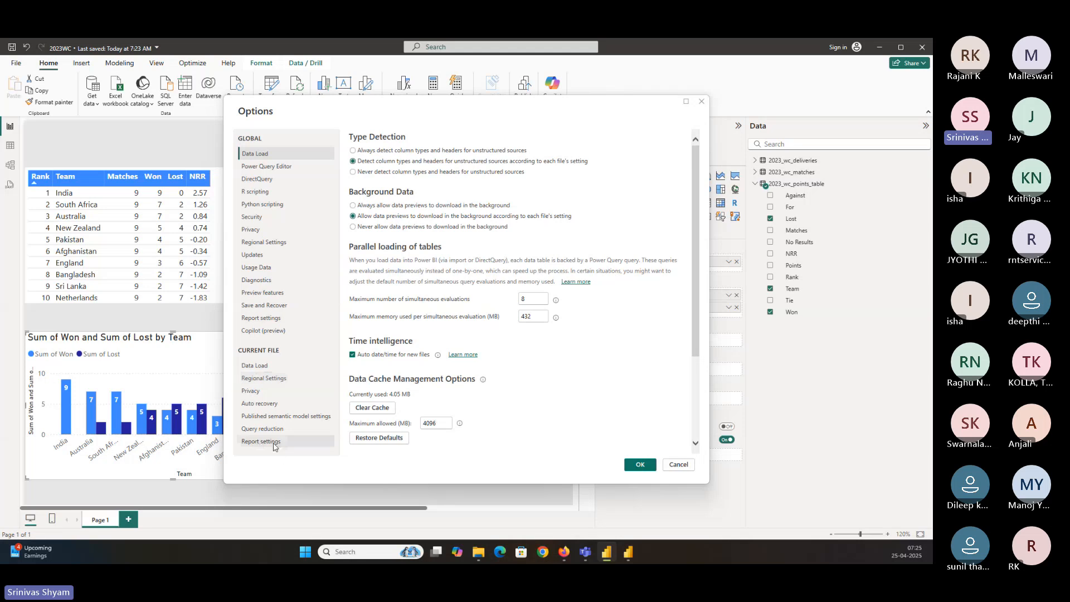
pyautogui.click(262, 441)
pyautogui.scroll(-4, 436, 334)
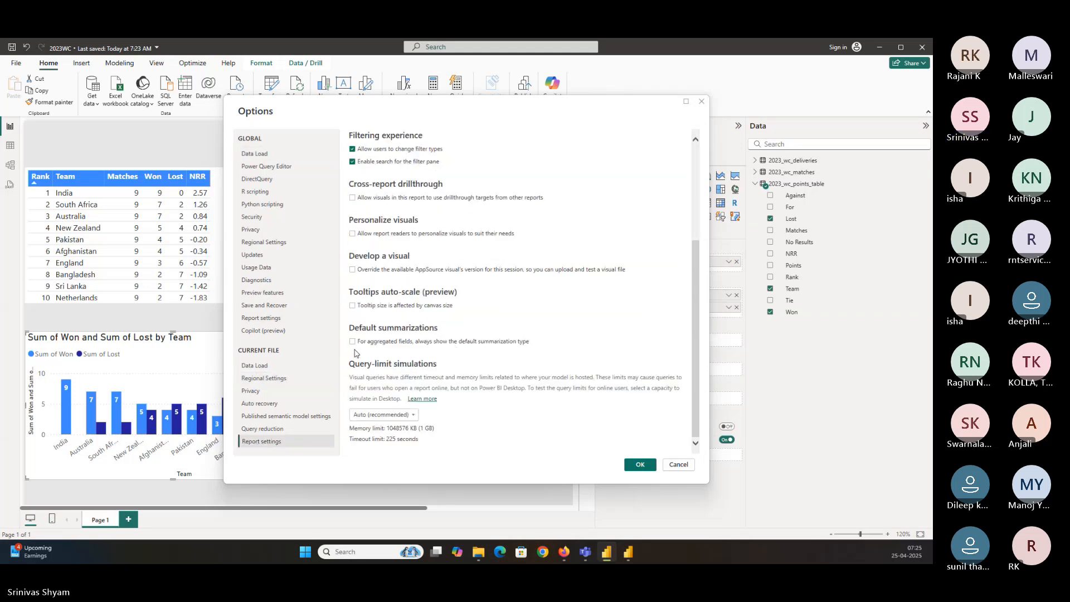
# Browse the current-file and global Options pages, including Regional Settings, Privacy and Power Query Editor
pyautogui.click(271, 379)
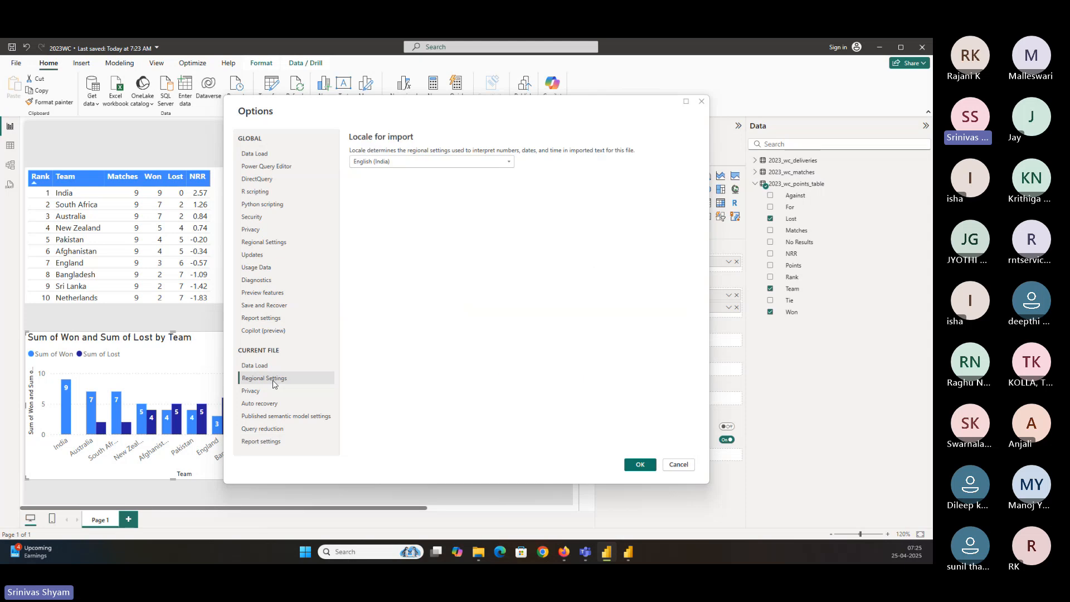
pyautogui.click(272, 392)
pyautogui.click(271, 403)
pyautogui.click(272, 416)
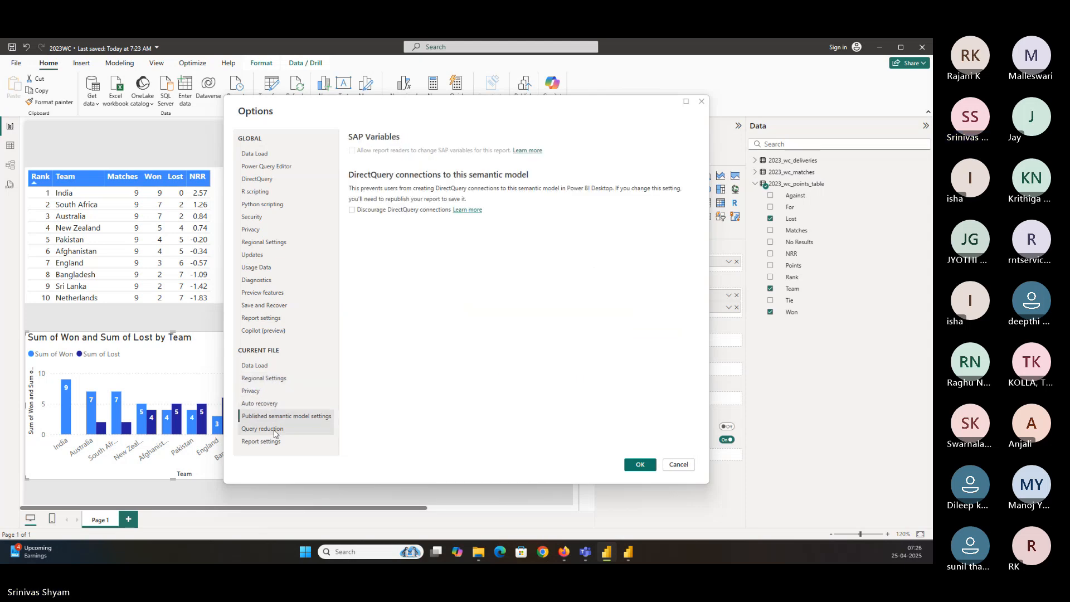
pyautogui.click(273, 429)
pyautogui.click(275, 442)
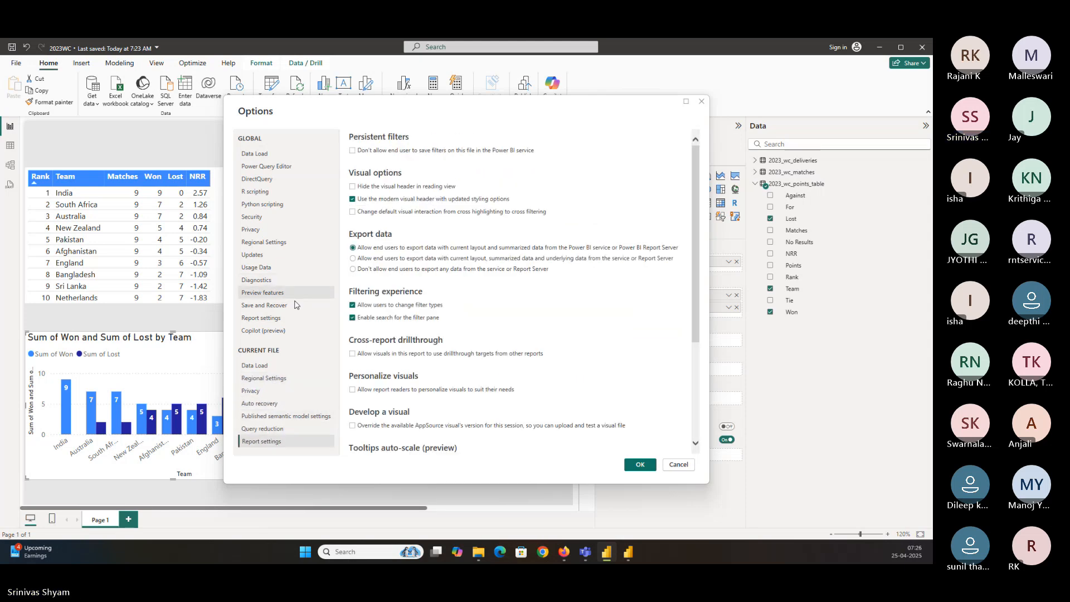
pyautogui.scroll(-3, 455, 368)
pyautogui.scroll(2, 455, 367)
pyautogui.scroll(-1, 455, 367)
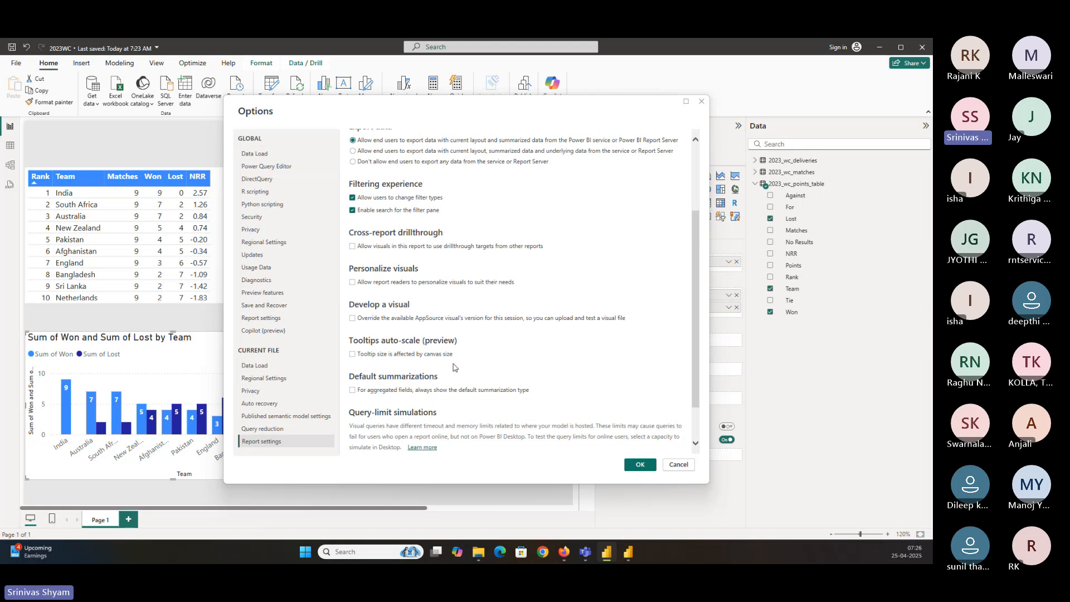
pyautogui.click(274, 154)
pyautogui.click(273, 167)
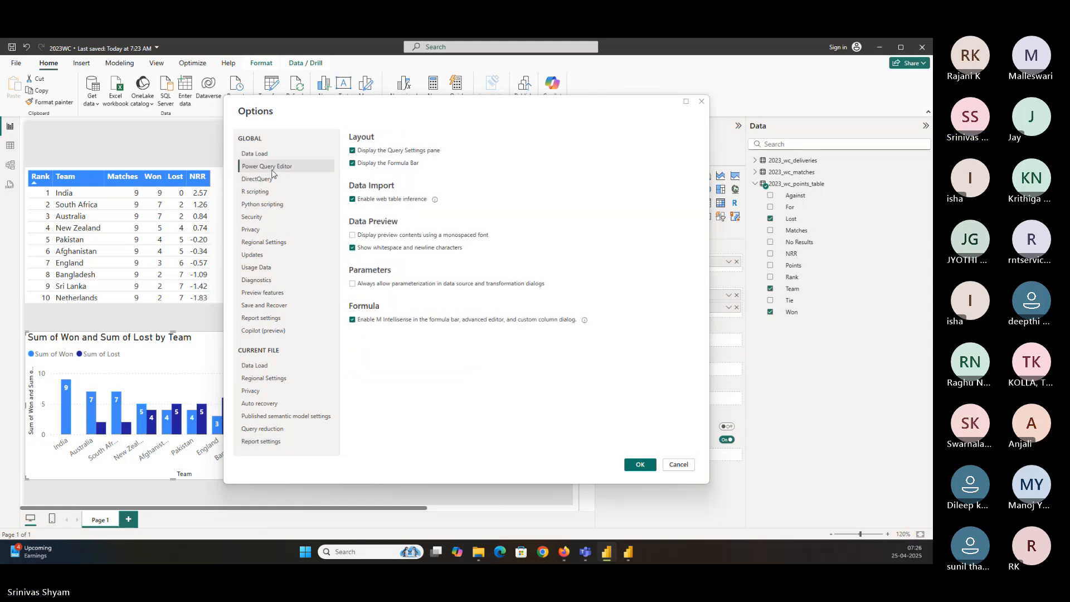
pyautogui.click(270, 245)
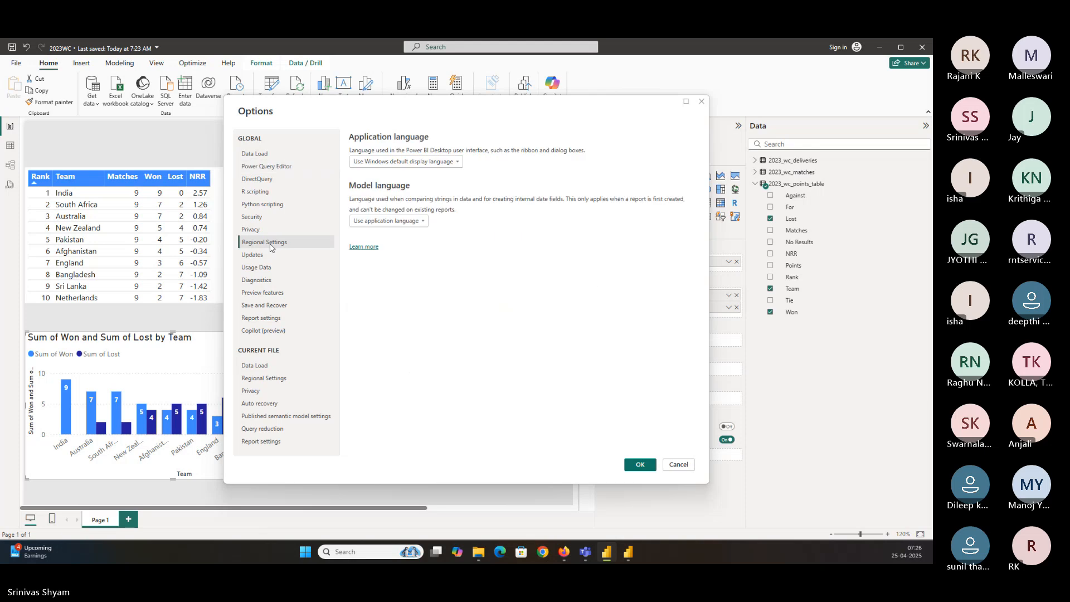
pyautogui.click(291, 446)
pyautogui.scroll(-3, 362, 346)
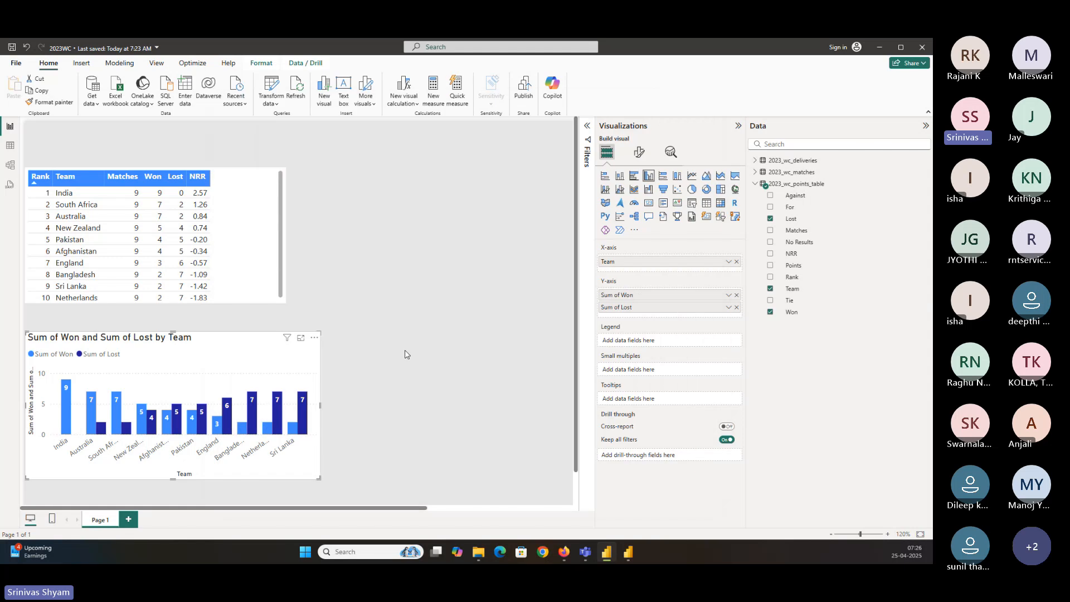
# Close Power BI Desktop with the report
pyautogui.click(381, 197)
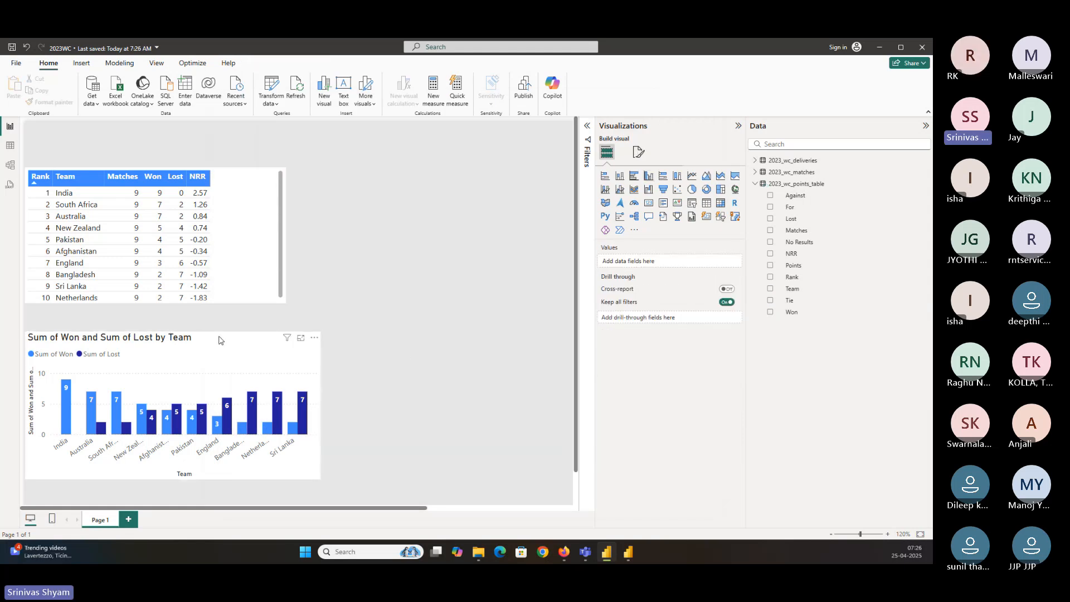
pyautogui.click(222, 340)
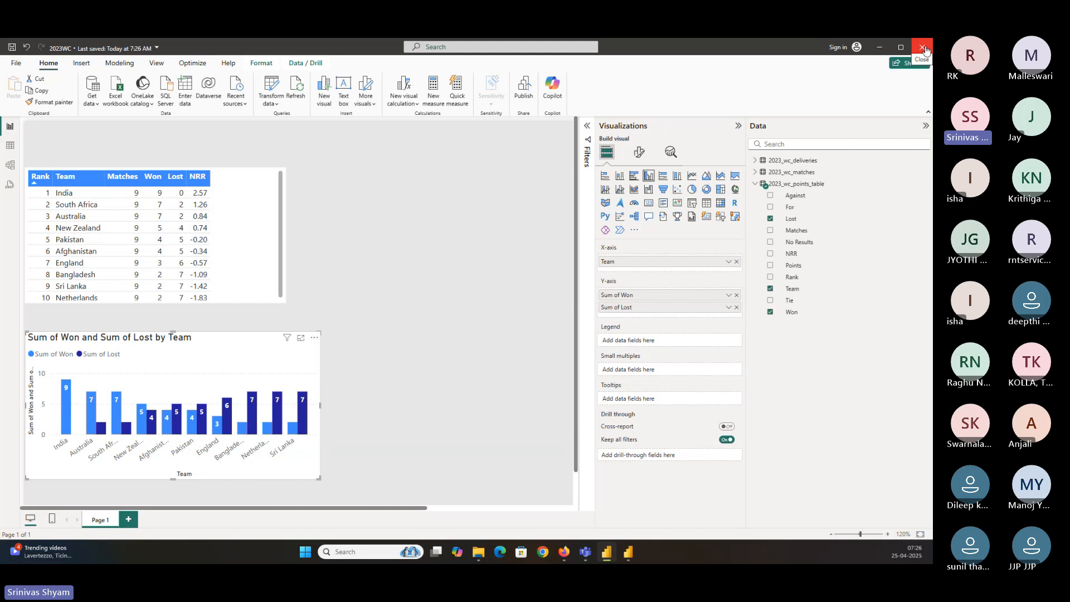
pyautogui.click(922, 48)
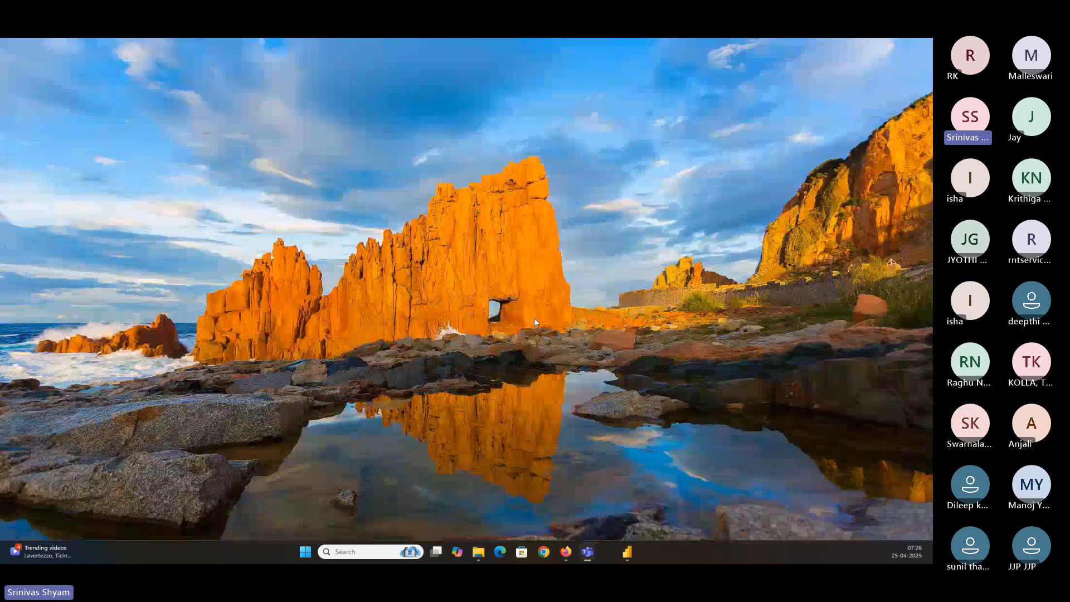
# Reopen 2023WC.pbix from the PBI_Tutorial\20250424 folder in File Explorer
pyautogui.click(489, 551)
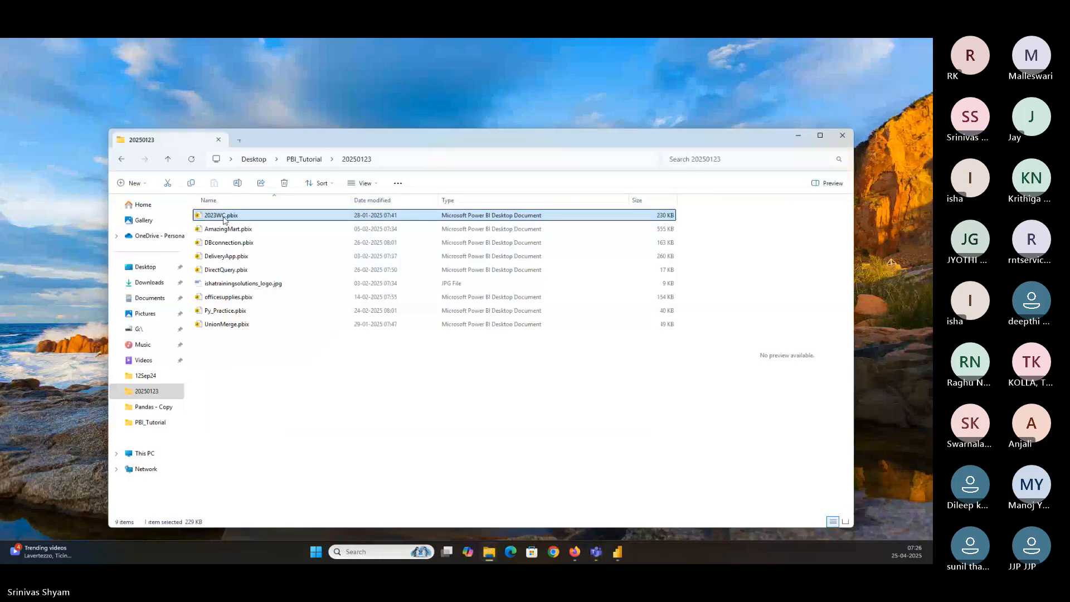
pyautogui.click(304, 159)
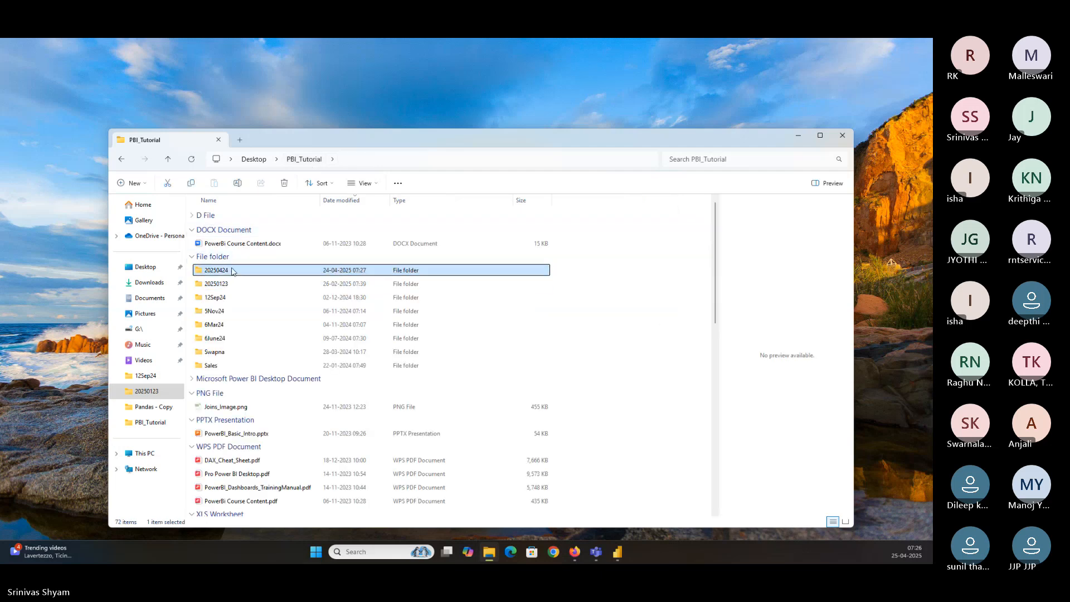
pyautogui.doubleClick(223, 268)
pyautogui.click(234, 216)
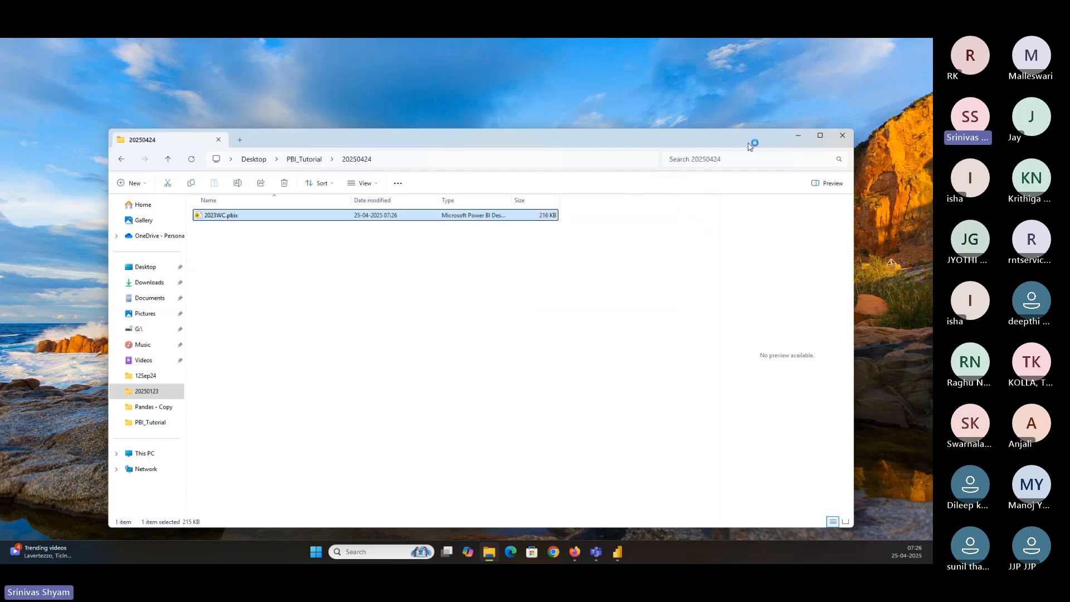
pyautogui.click(791, 139)
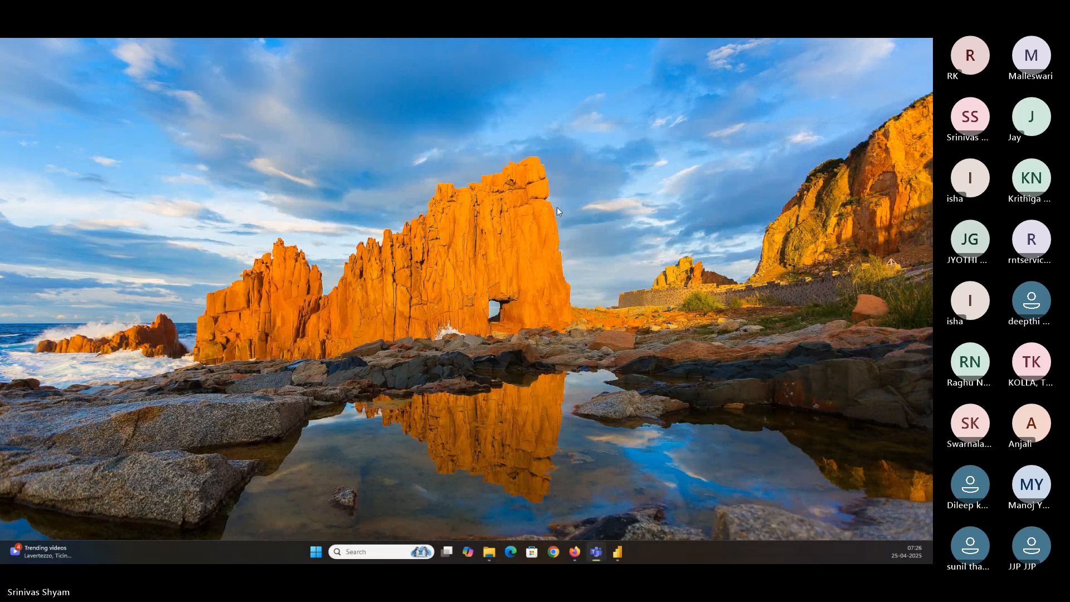
pyautogui.moveTo(616, 552)
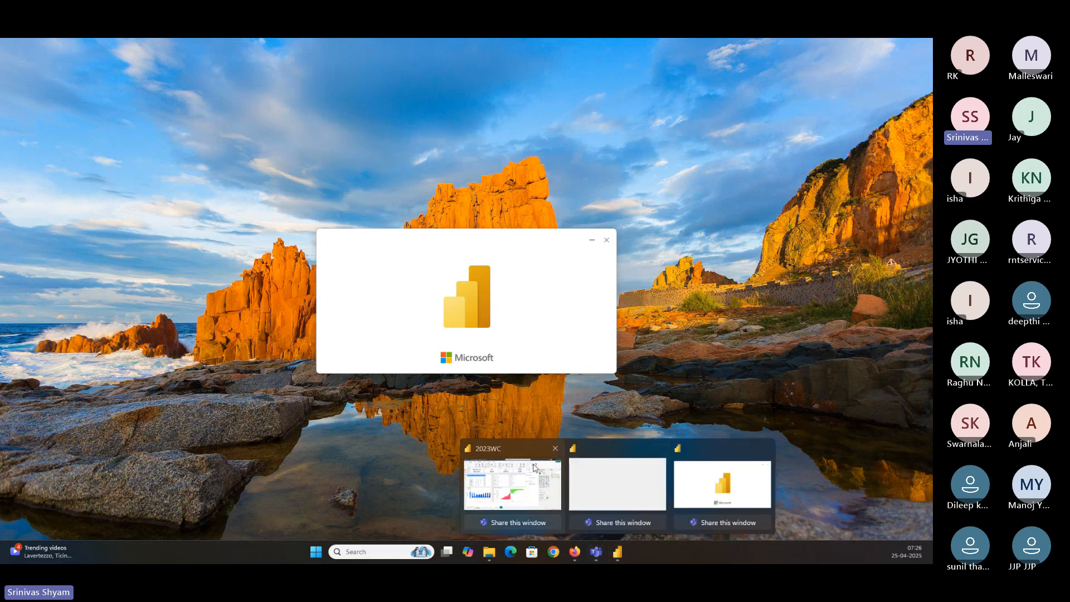
# Bring the reopened 2023WC report to the front, maximize it, and switch to the Table view of 2023_wc_deliveries
pyautogui.click(535, 468)
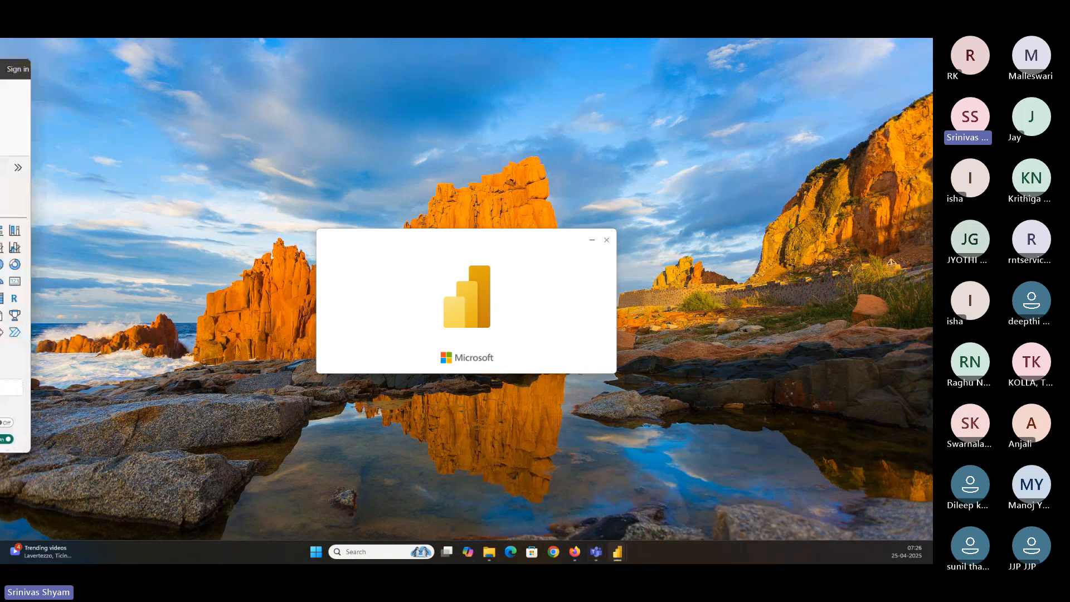
pyautogui.moveTo(1, 111); pyautogui.dragTo(483, 130)
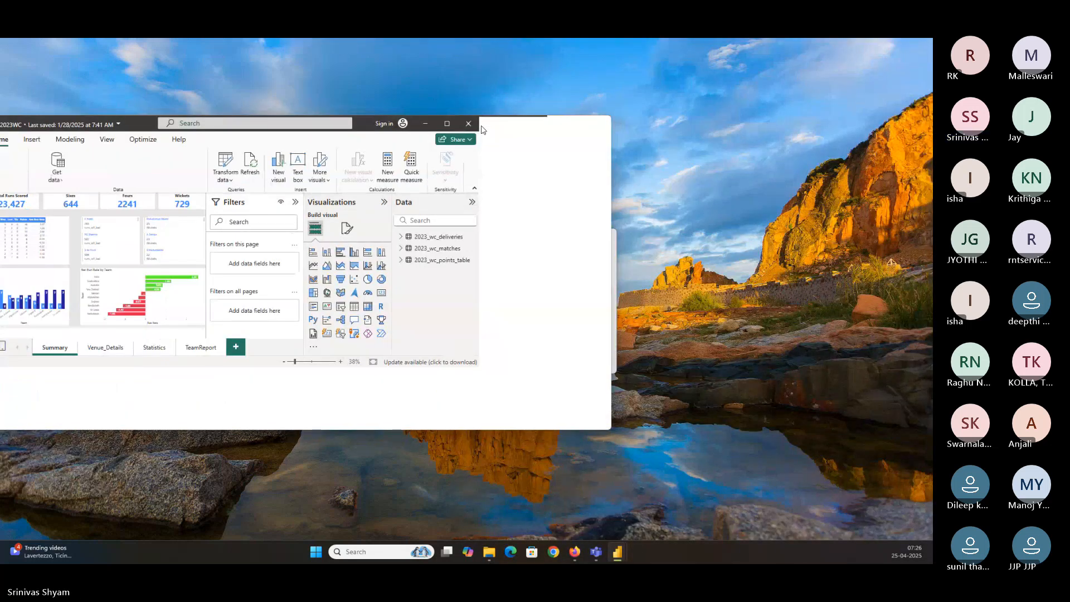
pyautogui.click(583, 127)
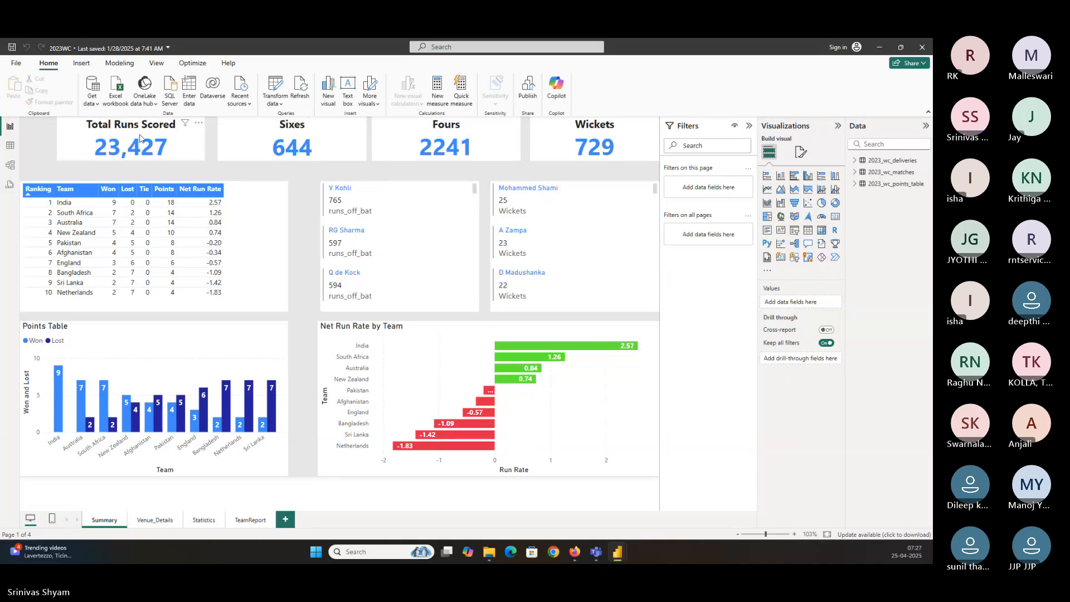
pyautogui.click(298, 136)
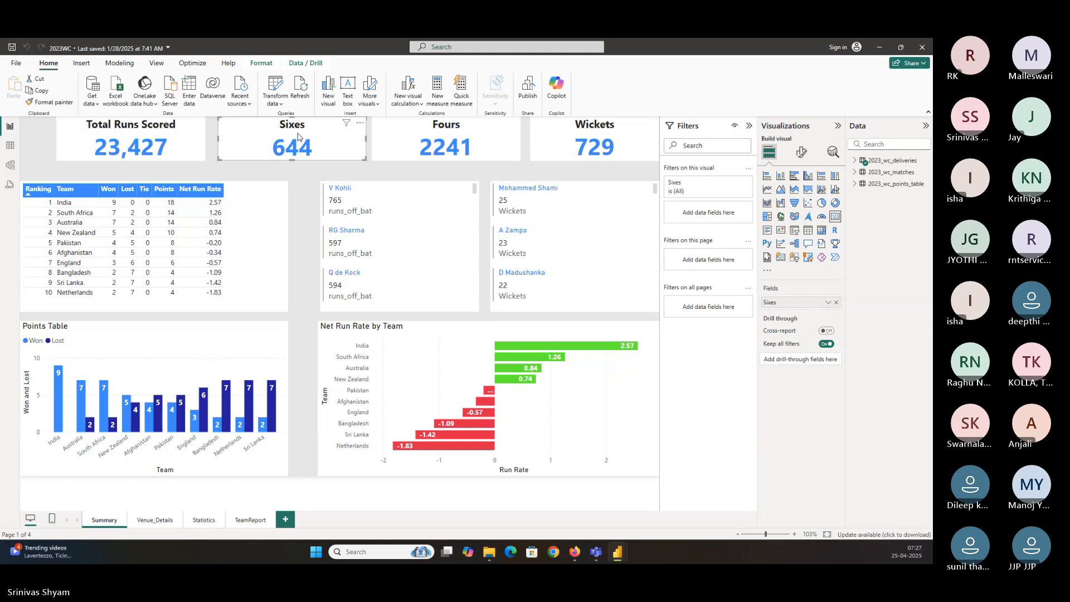
pyautogui.click(10, 146)
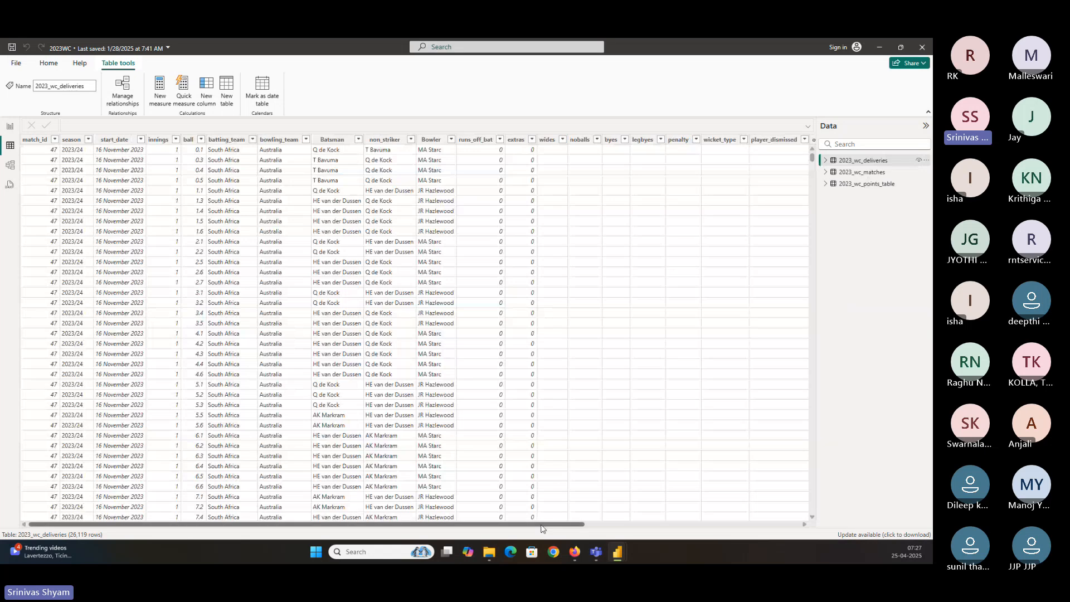
# Examine the filter values of the runs_off_bat column in the deliveries table without applying a filter
pyautogui.moveTo(543, 525); pyautogui.dragTo(786, 509)
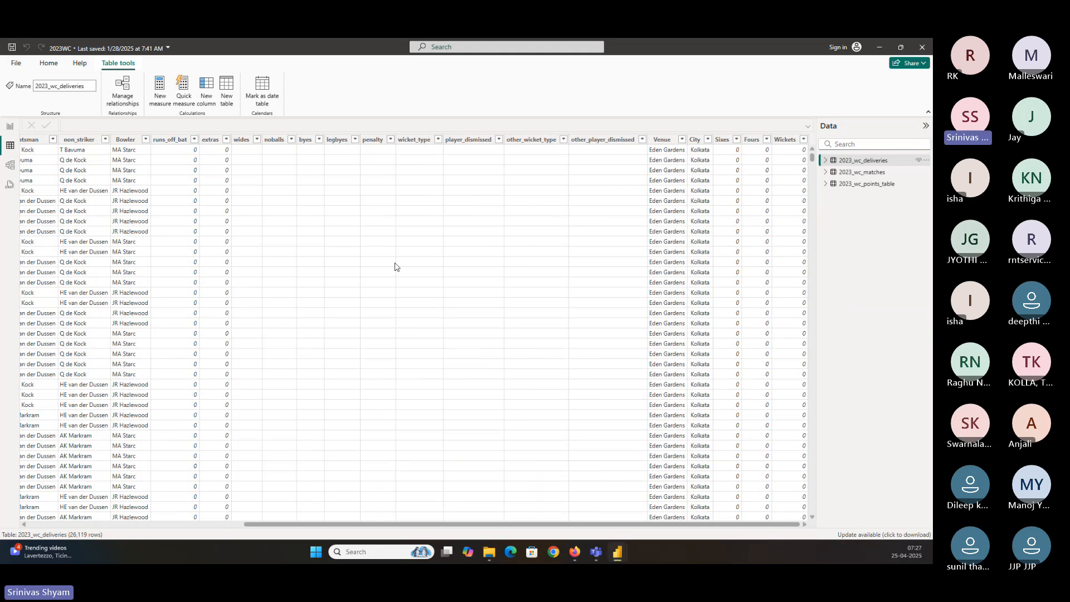
pyautogui.click(194, 140)
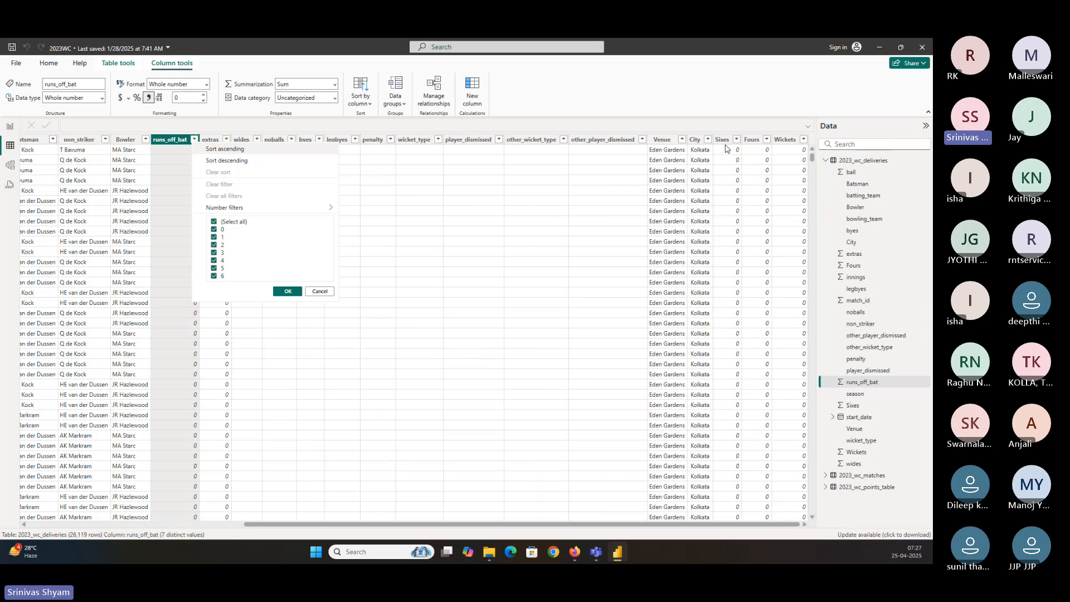
pyautogui.click(319, 291)
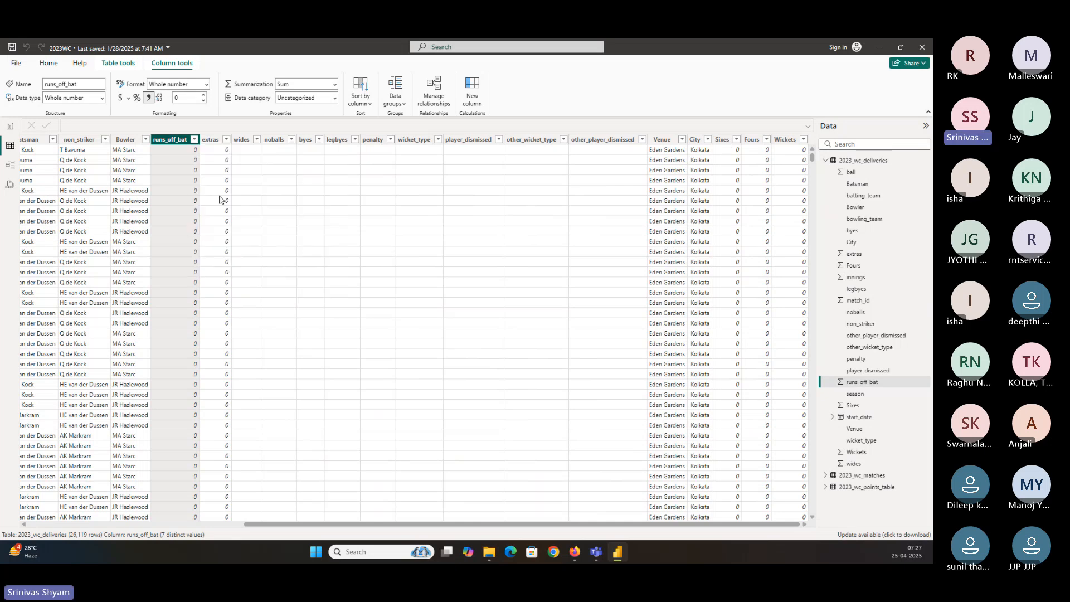
pyautogui.click(194, 140)
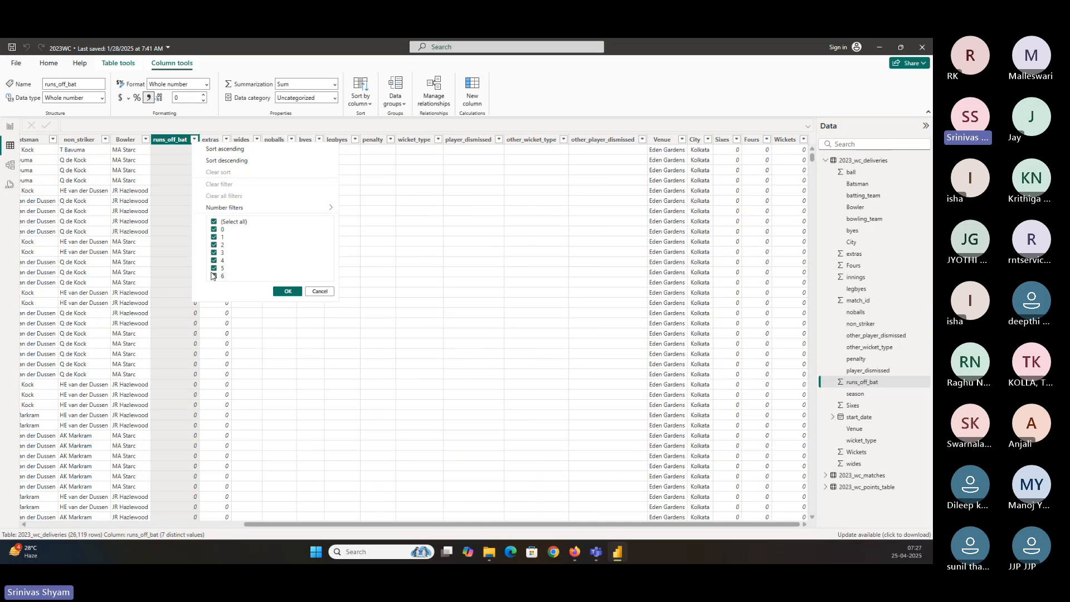
pyautogui.click(321, 292)
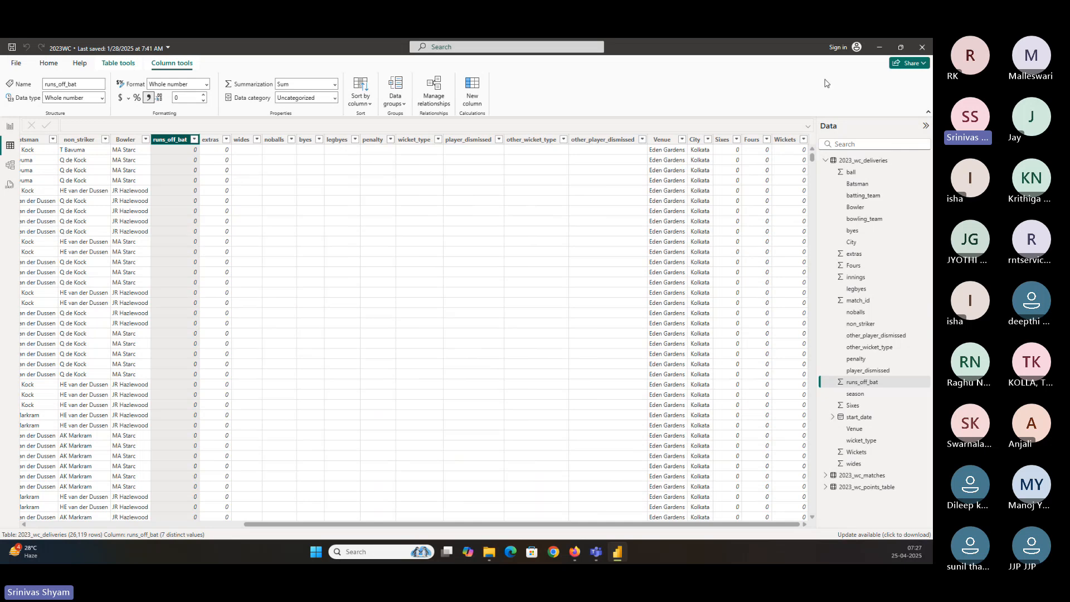
# Open 2023WC.pbix from the PBI_Tutorial\20250123 folder with Power BI Desktop, then close that report
pyautogui.click(879, 47)
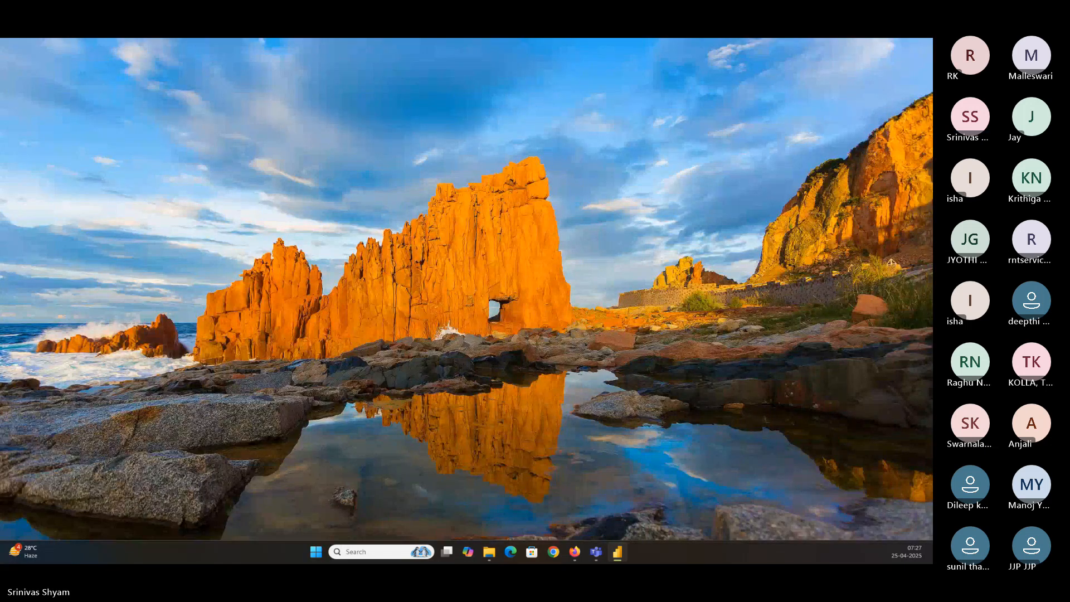
pyautogui.hotkey('alt', 'Tab')
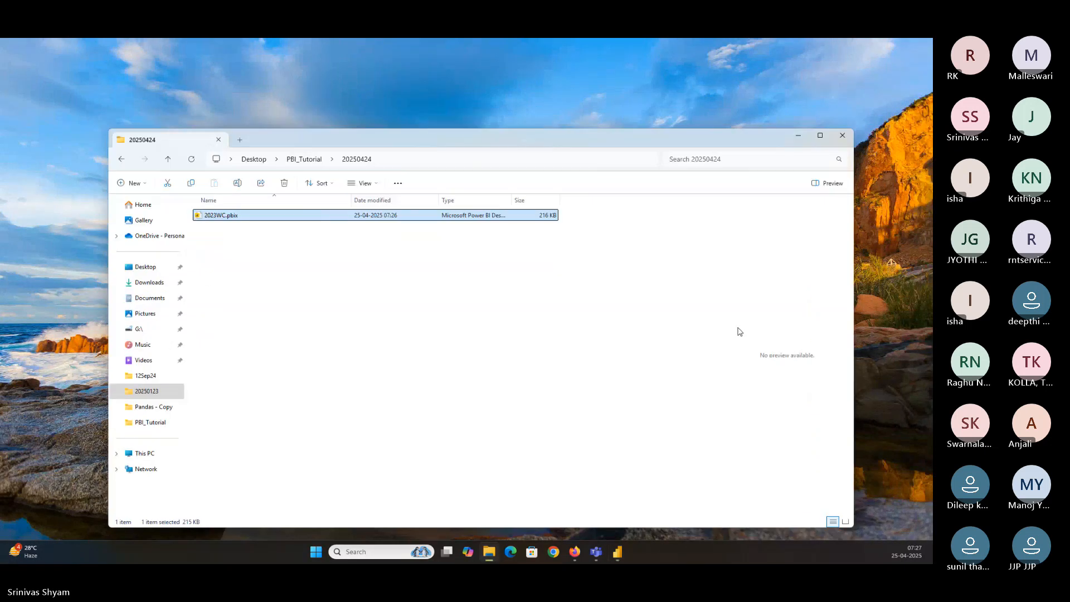
pyautogui.click(309, 159)
pyautogui.click(231, 283)
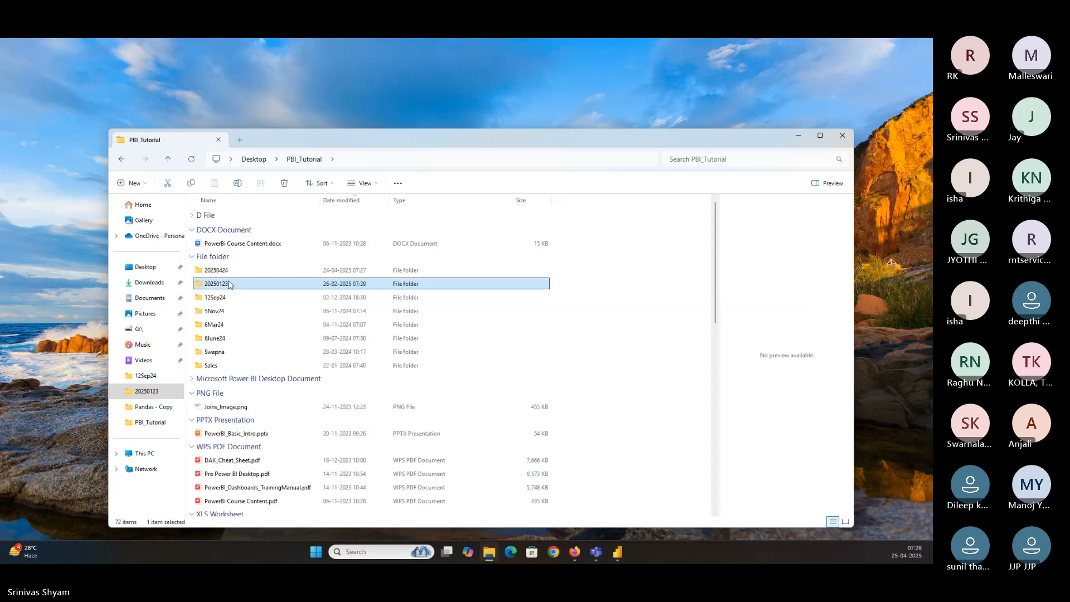
pyautogui.doubleClick(231, 283)
pyautogui.click(259, 219)
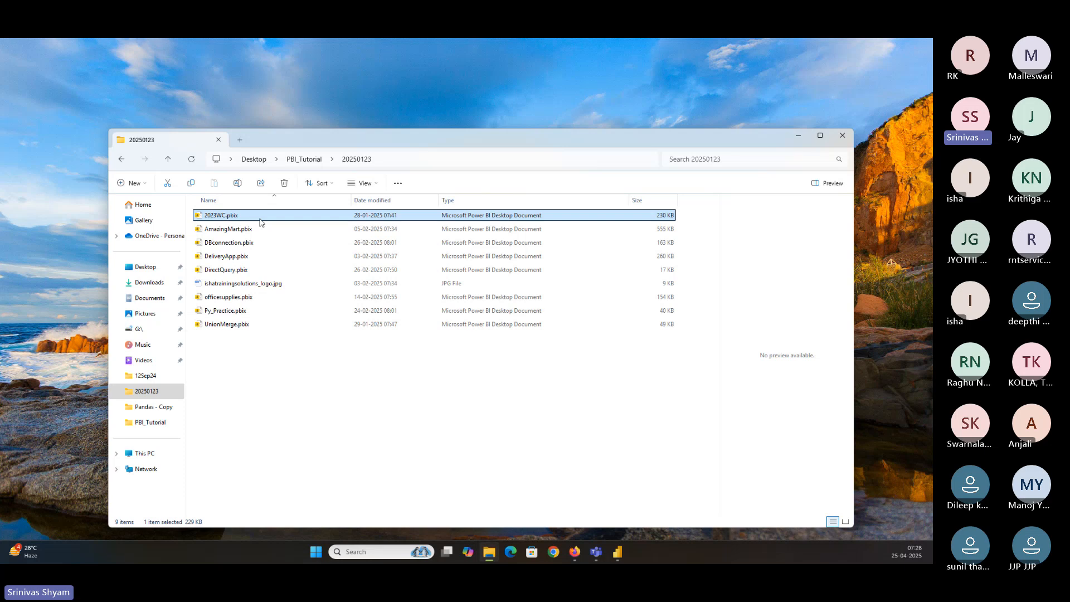
pyautogui.rightClick(259, 221)
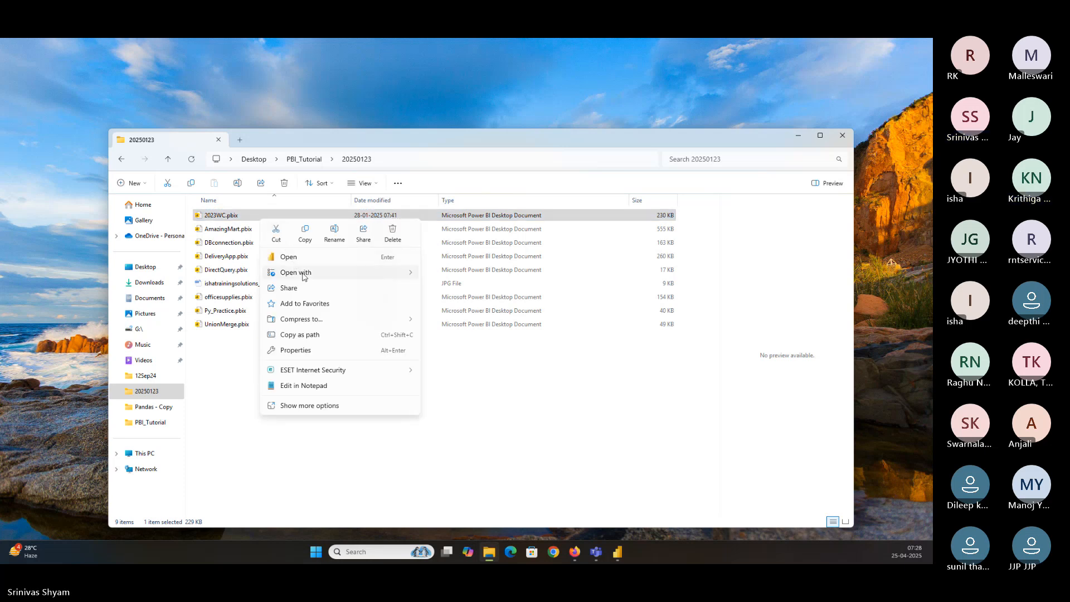
pyautogui.moveTo(304, 277)
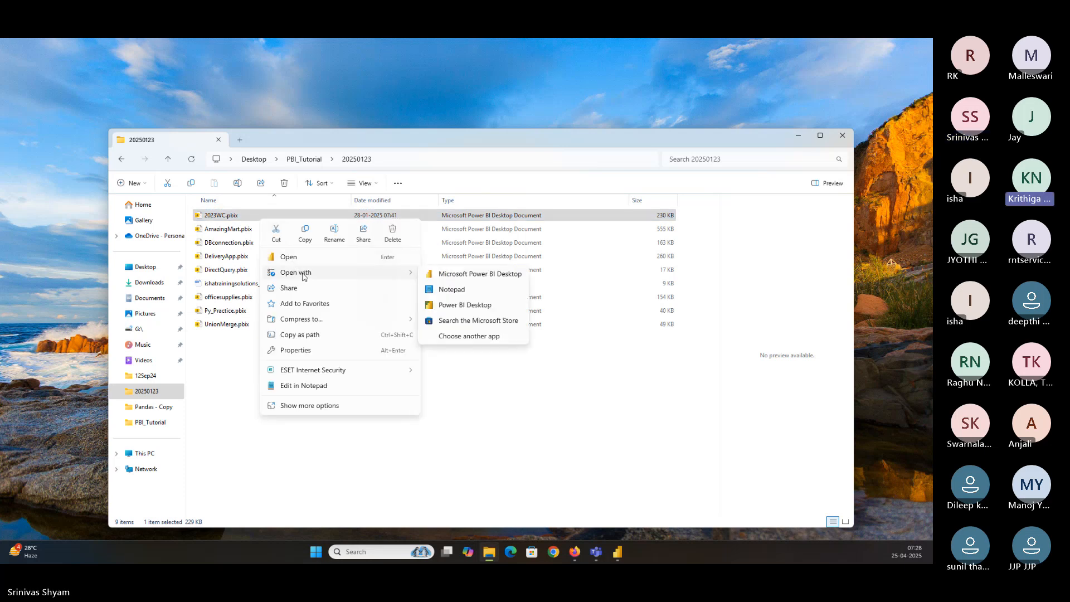
pyautogui.click(475, 305)
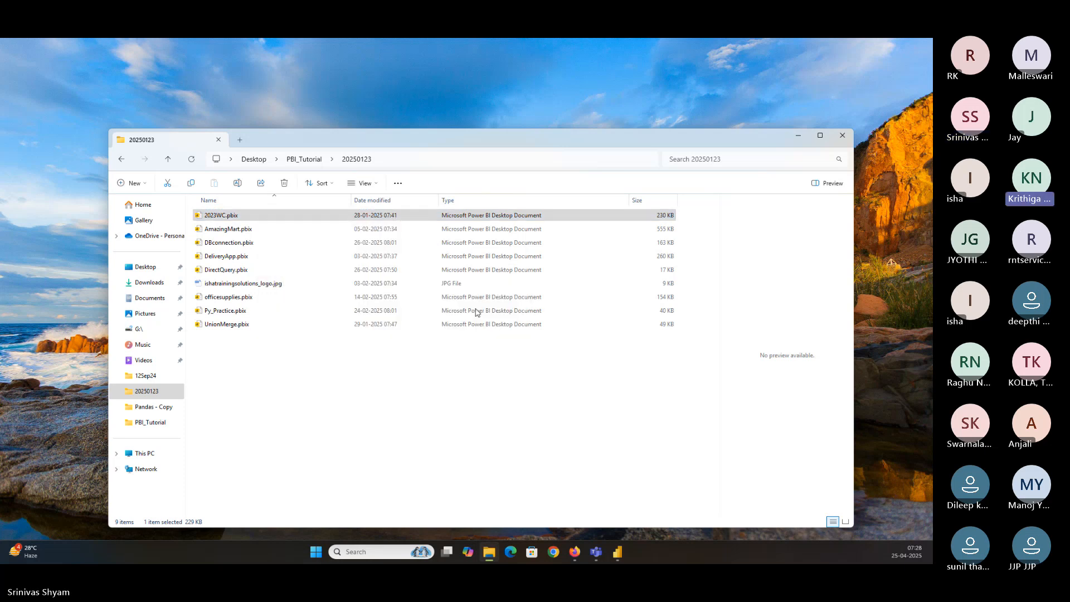
pyautogui.click(798, 136)
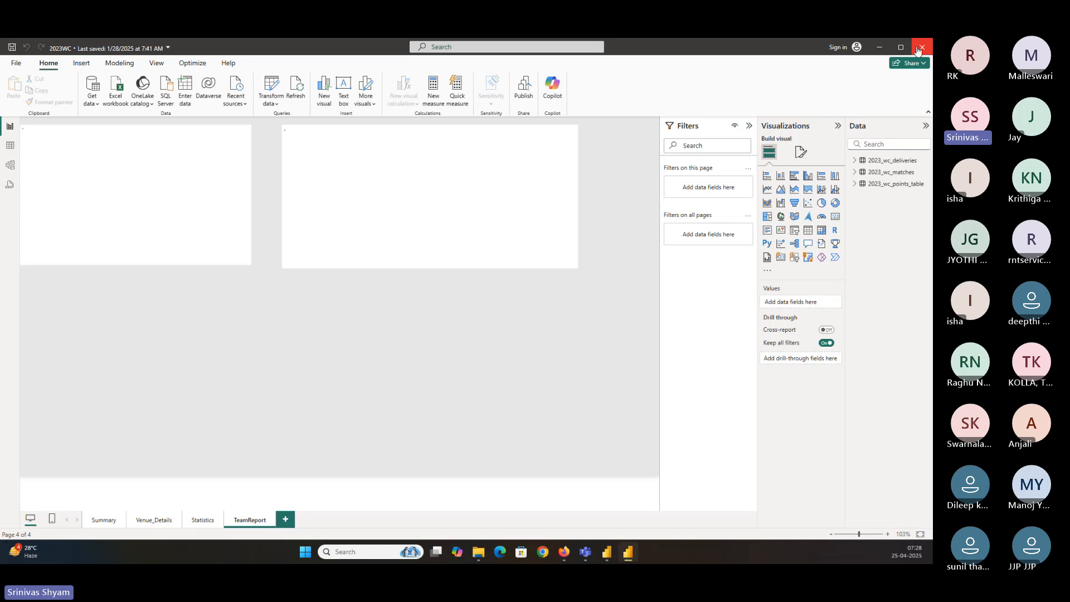
pyautogui.click(918, 51)
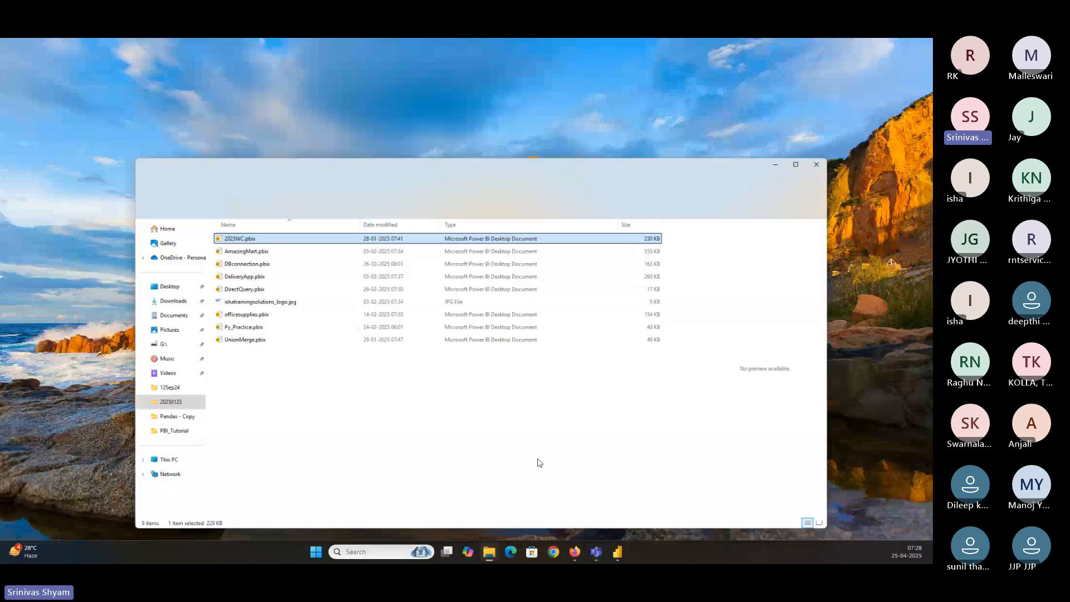
# Open 2023WC.pbix from the PBI_Tutorial\20250424 folder with Power BI Desktop
pyautogui.click(315, 160)
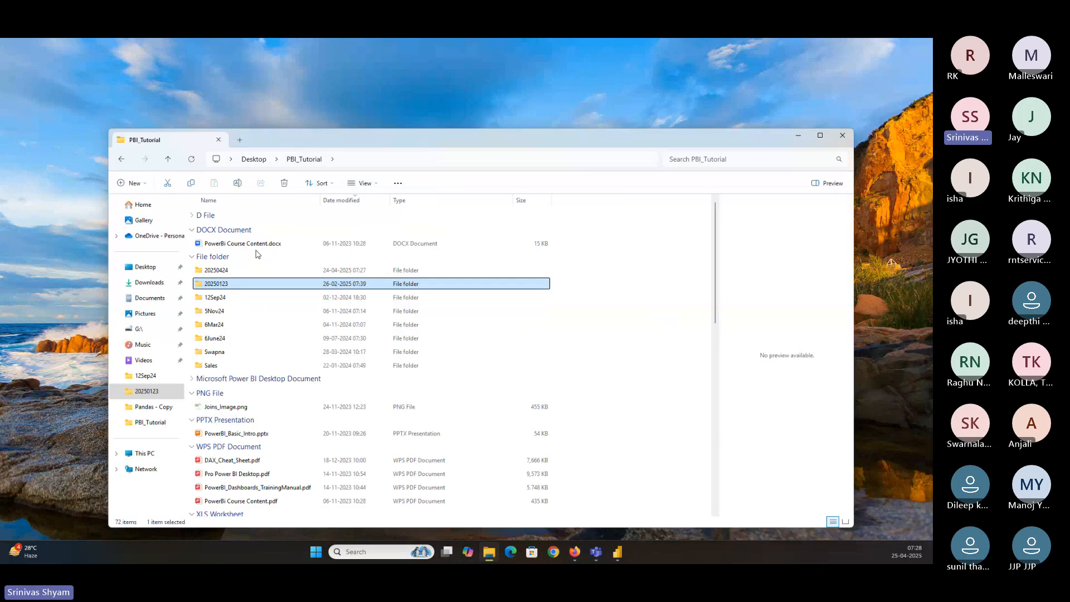
pyautogui.click(235, 271)
pyautogui.doubleClick(235, 271)
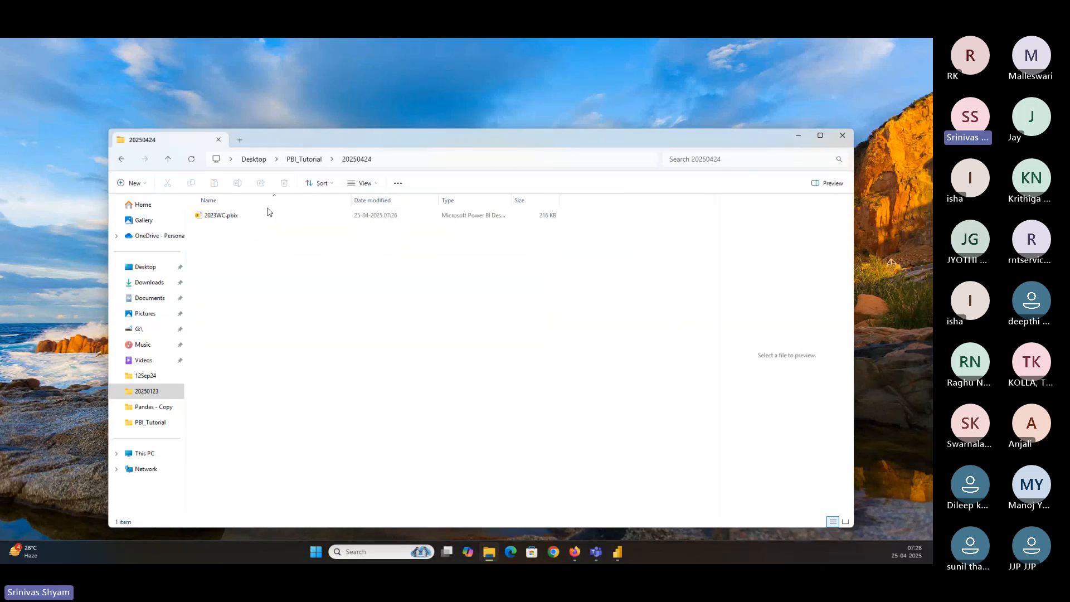
pyautogui.rightClick(249, 221)
pyautogui.click(233, 217)
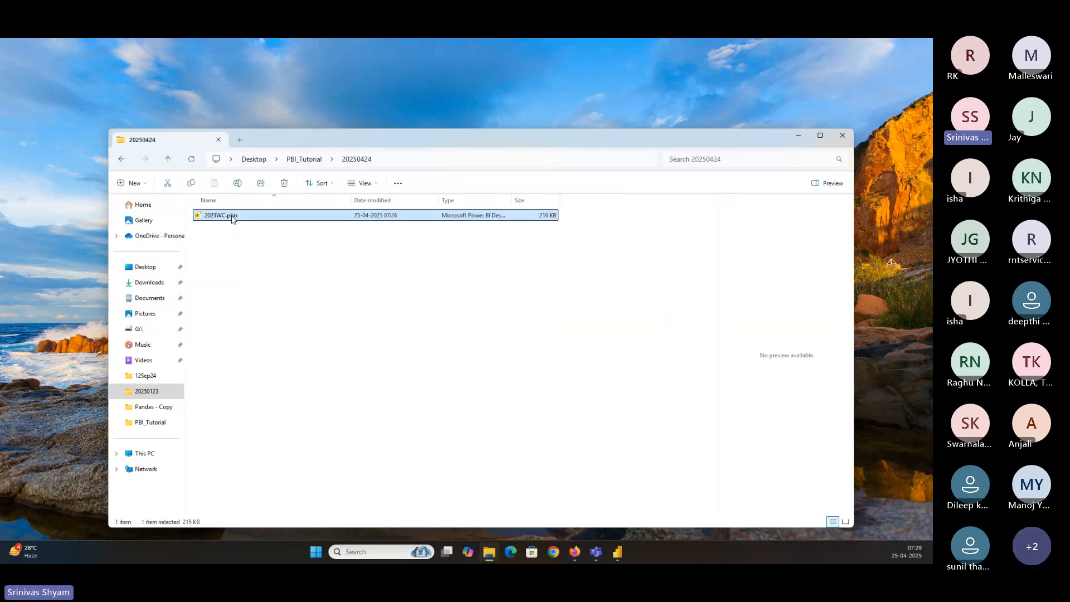
pyautogui.rightClick(233, 218)
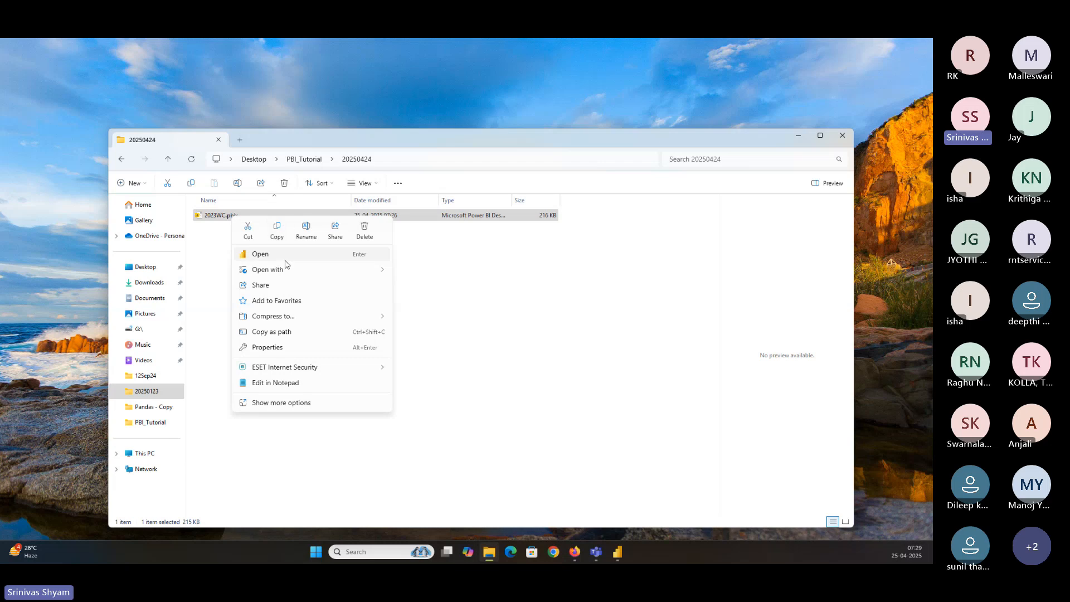
pyautogui.moveTo(284, 269)
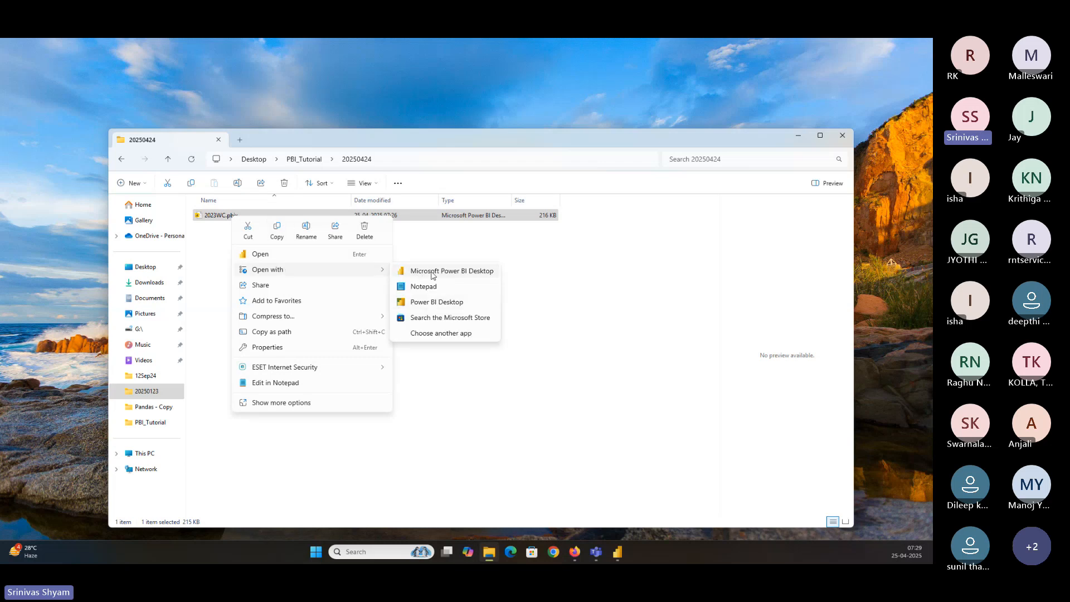
pyautogui.click(438, 304)
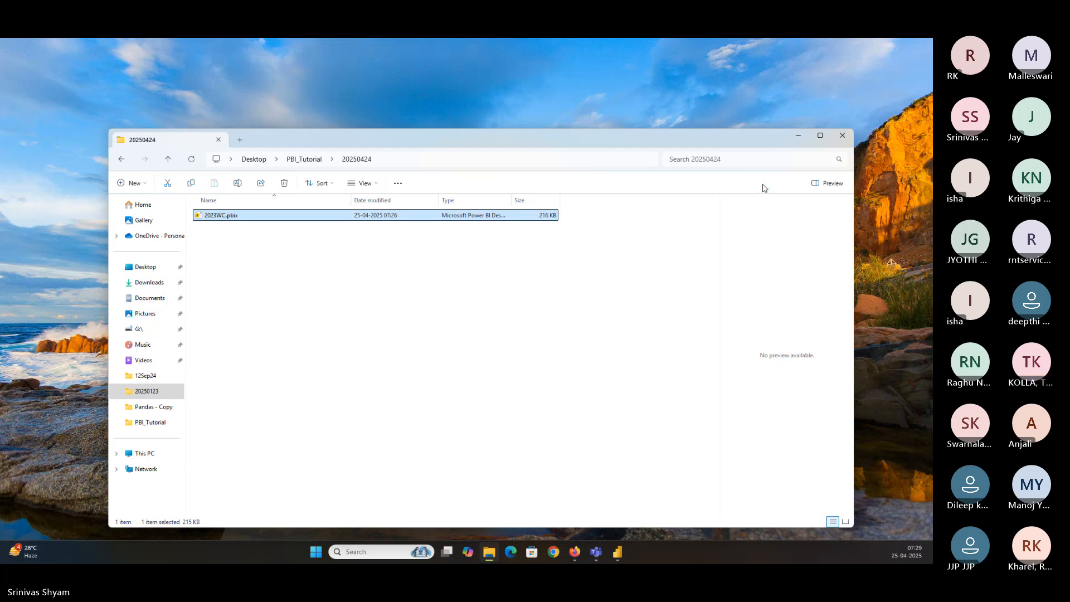
pyautogui.click(796, 137)
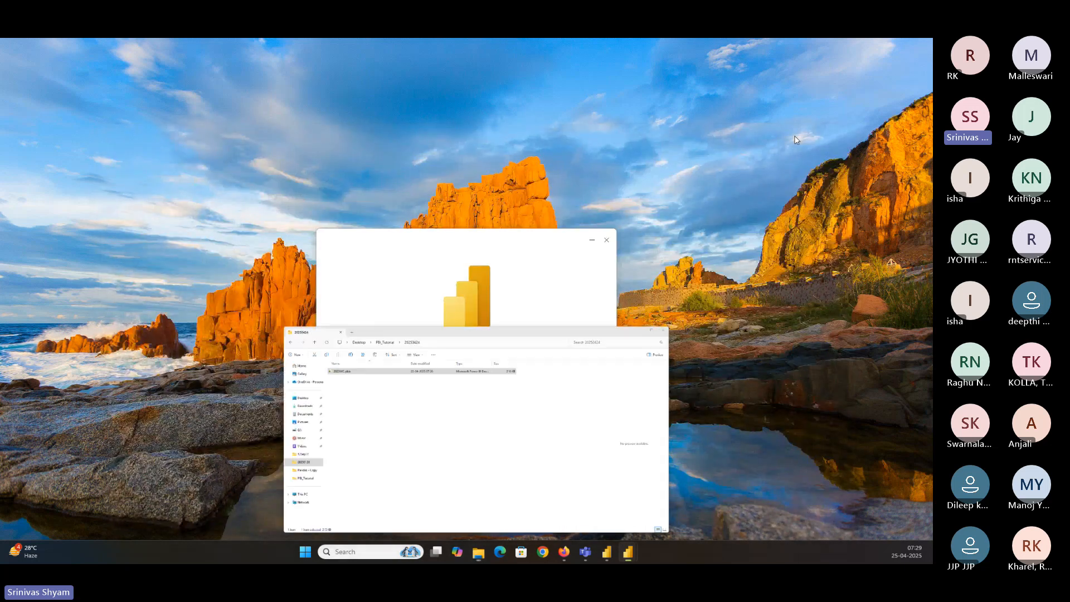
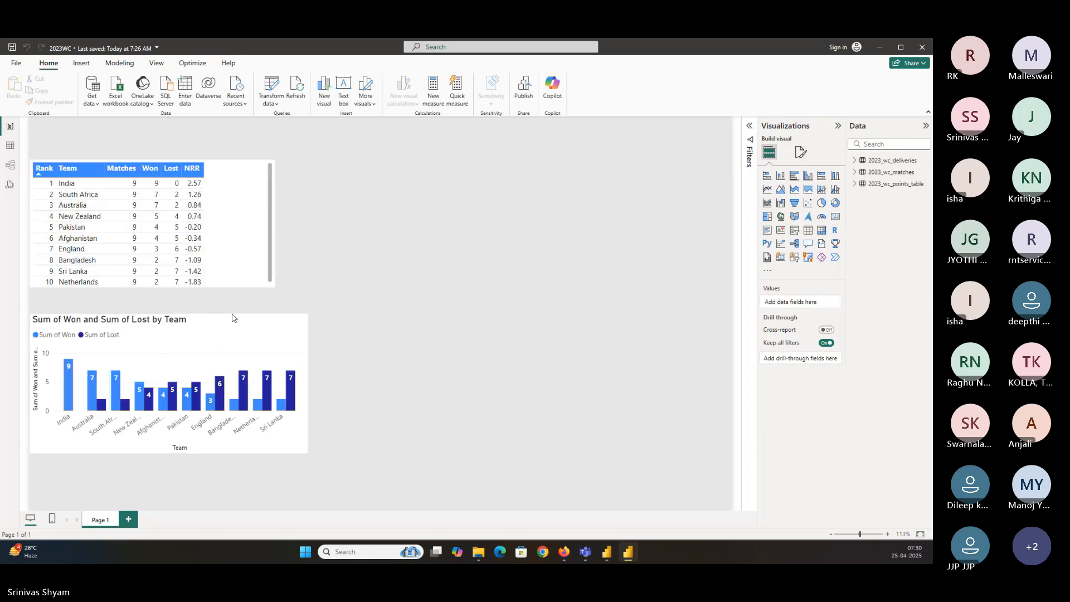
# Review the current file's report settings in Options, including the default summarizations setting, and close the dialog
pyautogui.click(17, 63)
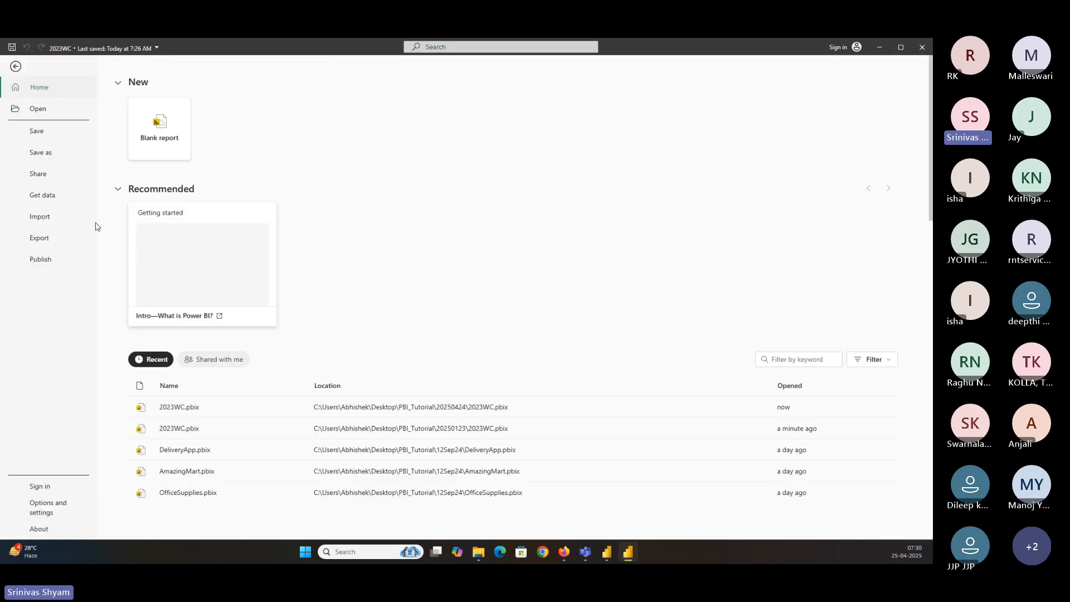
pyautogui.click(54, 509)
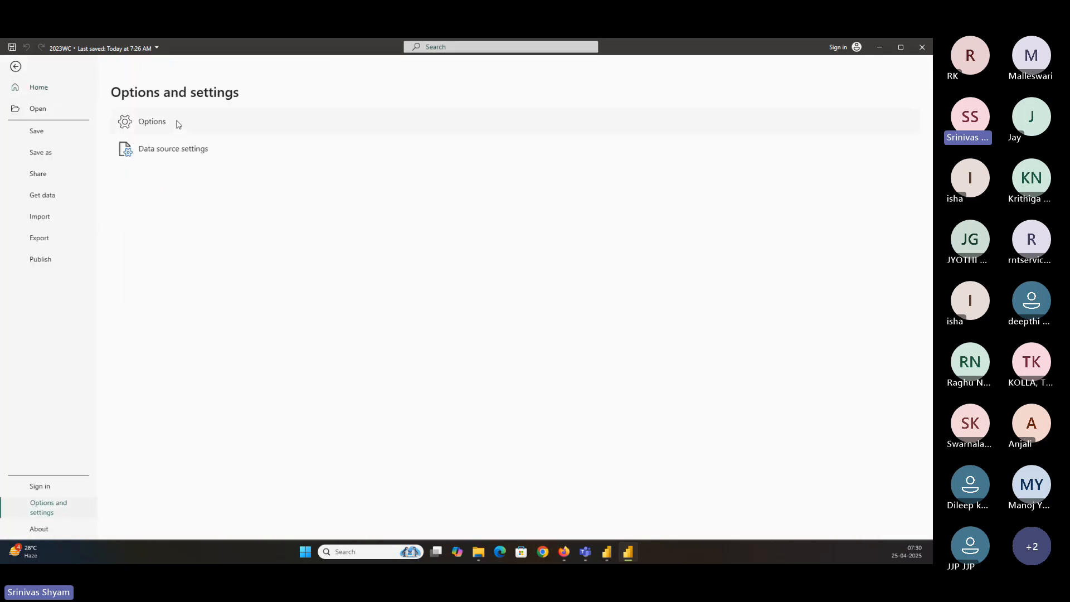
pyautogui.press('Escape')
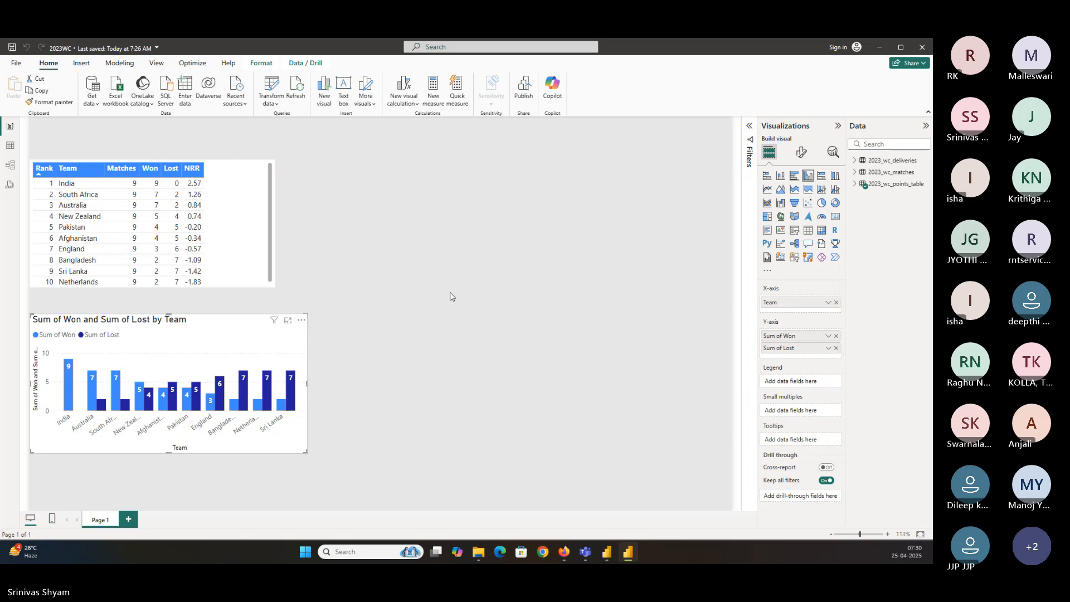
pyautogui.click(262, 442)
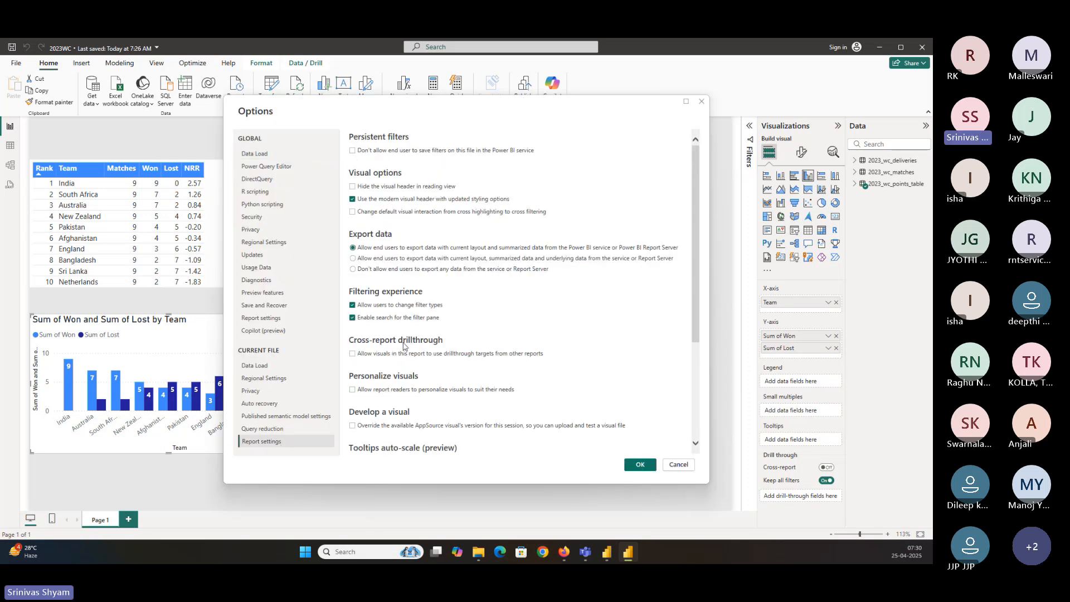
pyautogui.scroll(-3, 405, 345)
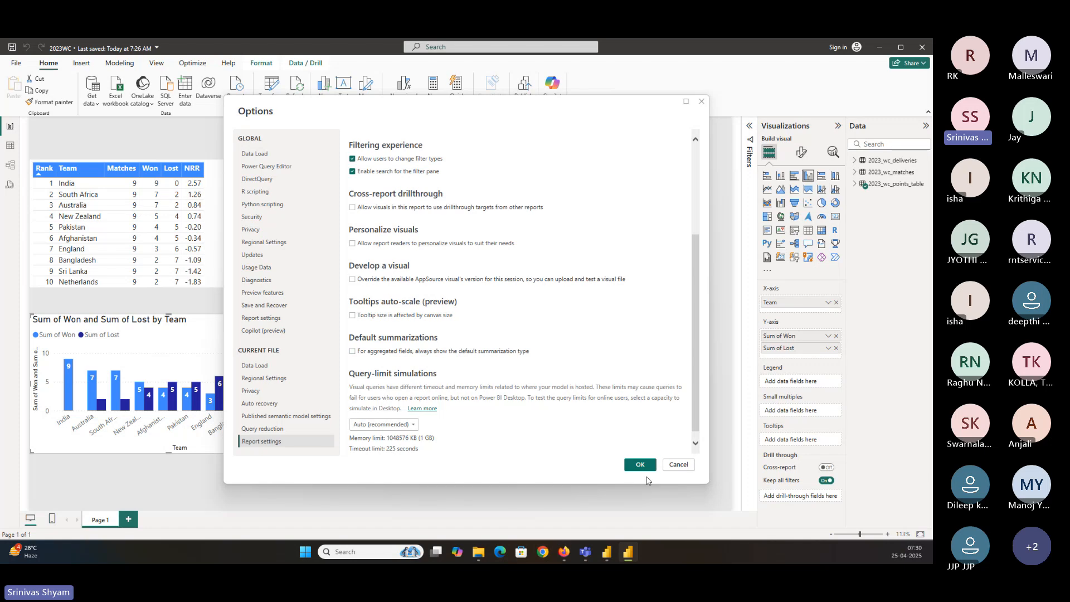
pyautogui.click(640, 464)
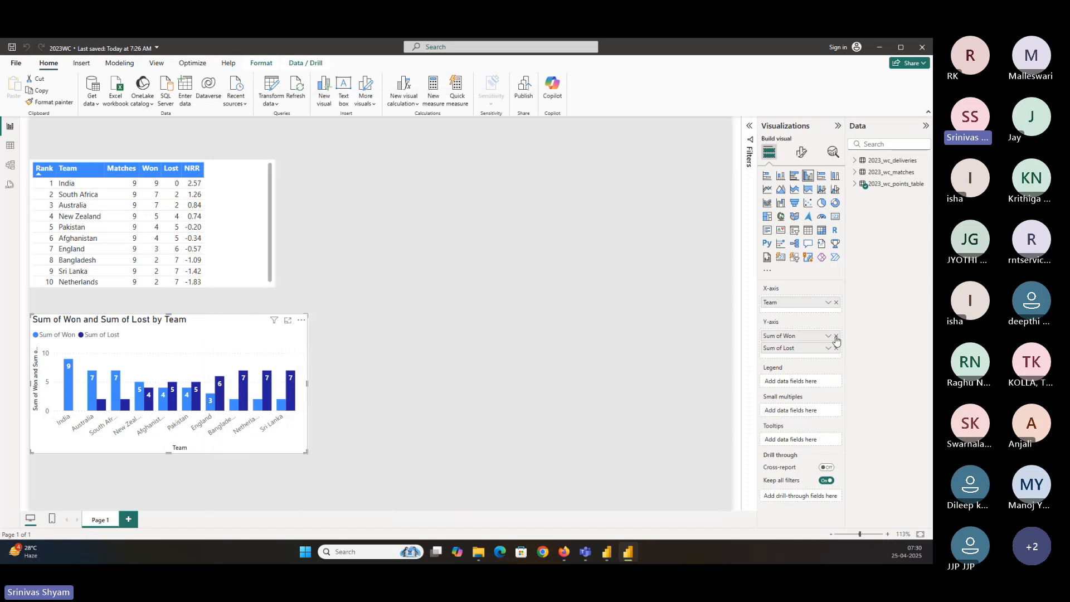
# Remove Won and Lost from the column chart's Y-axis and add them again from 2023_wc_points_table
pyautogui.click(836, 336)
pyautogui.click(836, 335)
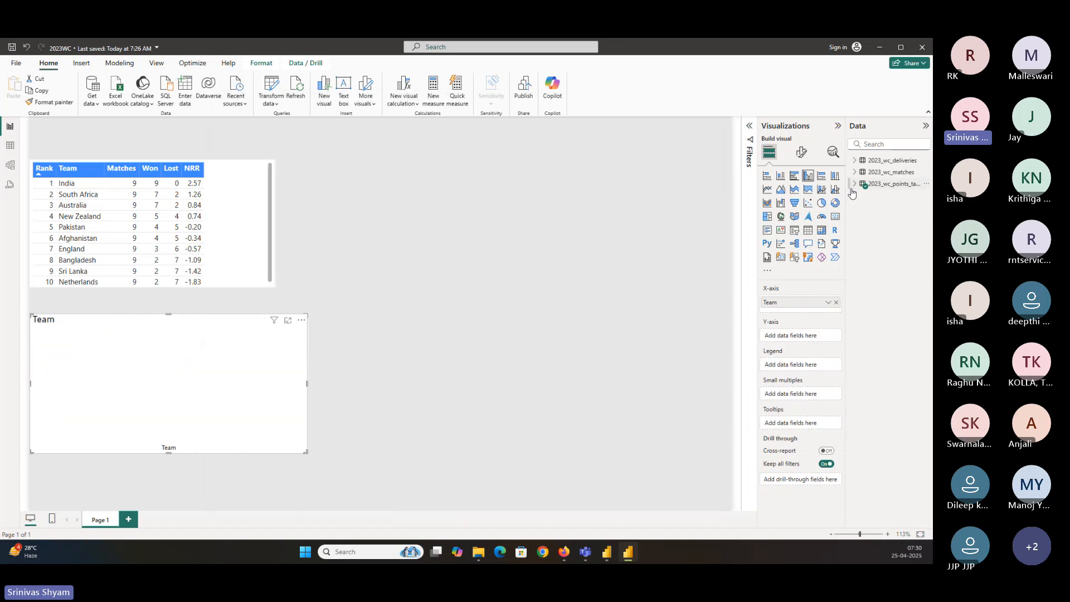
pyautogui.click(854, 184)
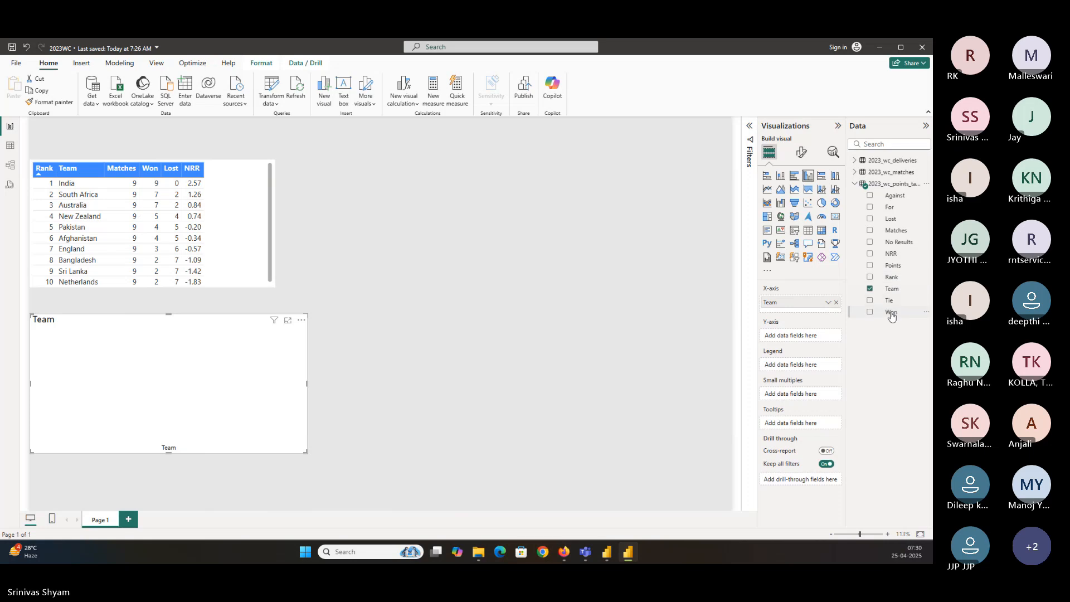
pyautogui.moveTo(891, 316); pyautogui.dragTo(835, 335)
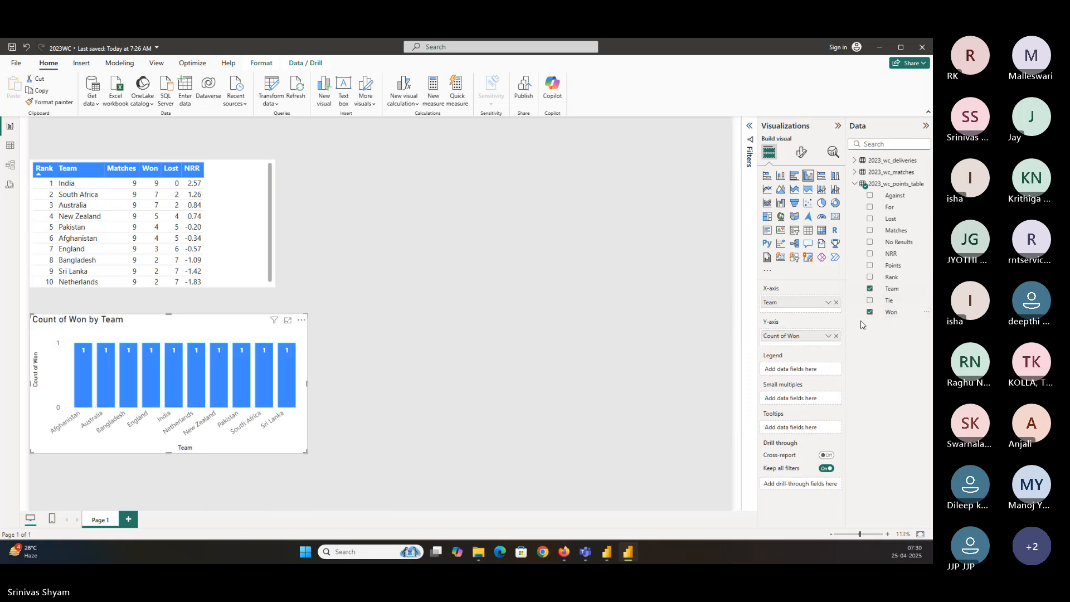
pyautogui.moveTo(890, 219); pyautogui.dragTo(825, 346)
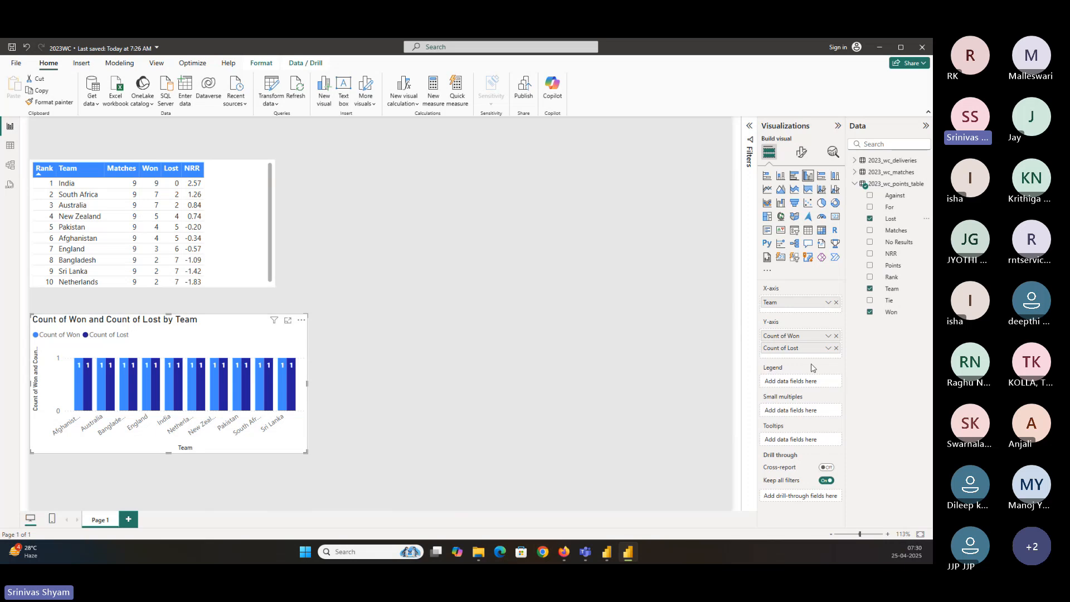
# Change the aggregation of both Won and Lost on the Y-axis to Sum
pyautogui.click(828, 335)
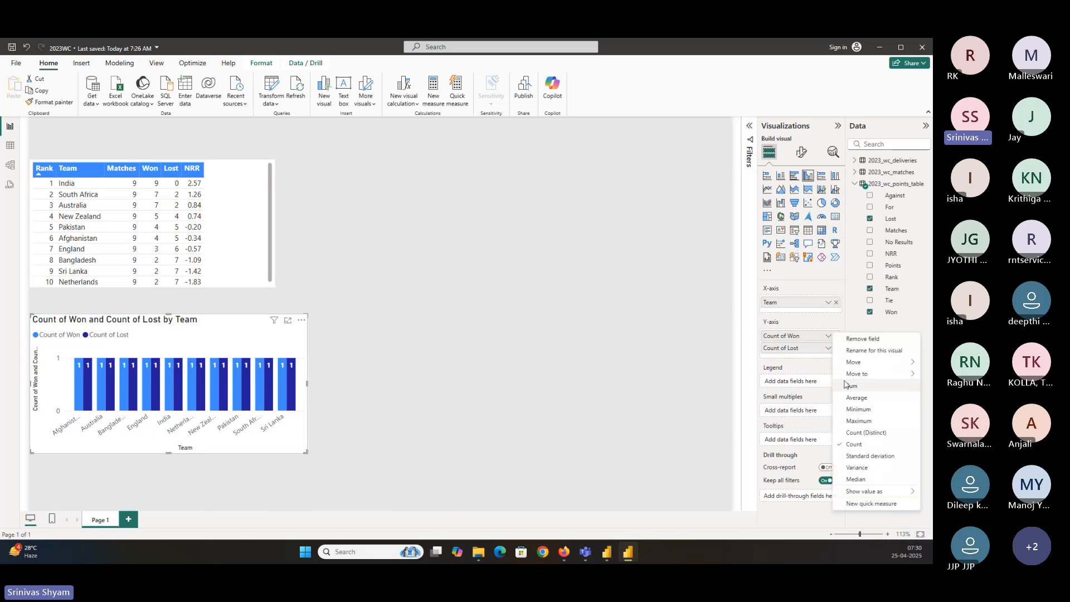
pyautogui.click(848, 386)
pyautogui.click(828, 348)
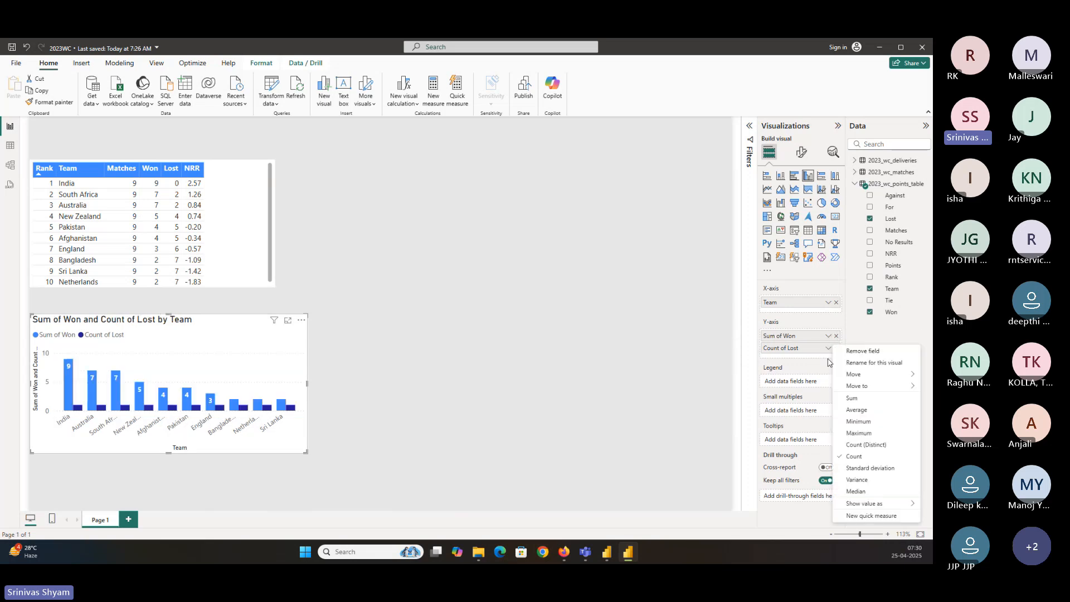
pyautogui.click(852, 397)
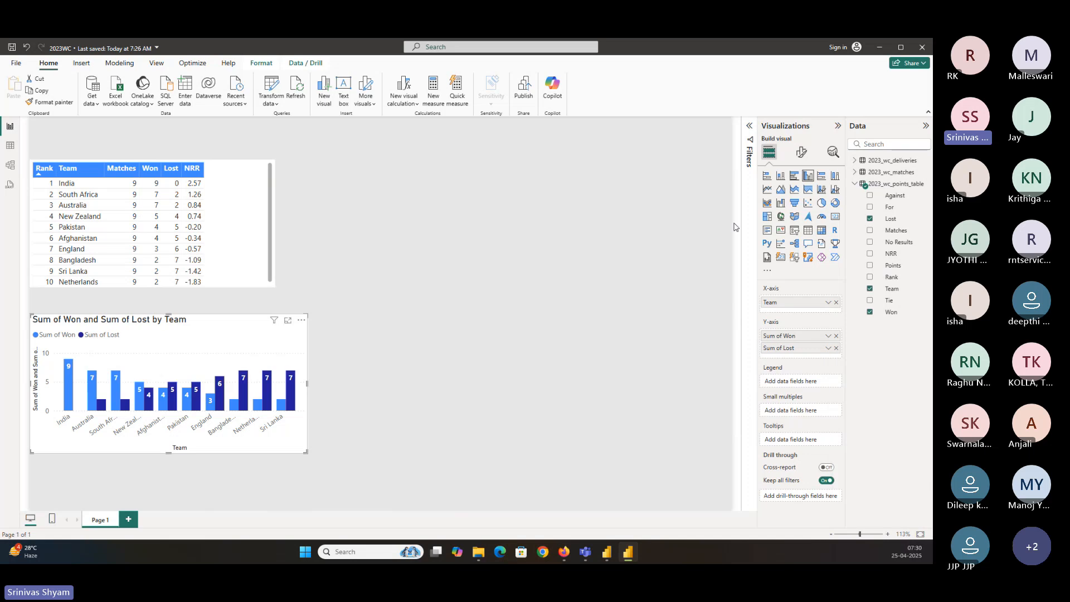
# Rename the Sum of Won field to Won for this visual
pyautogui.moveTo(741, 229); pyautogui.dragTo(647, 233)
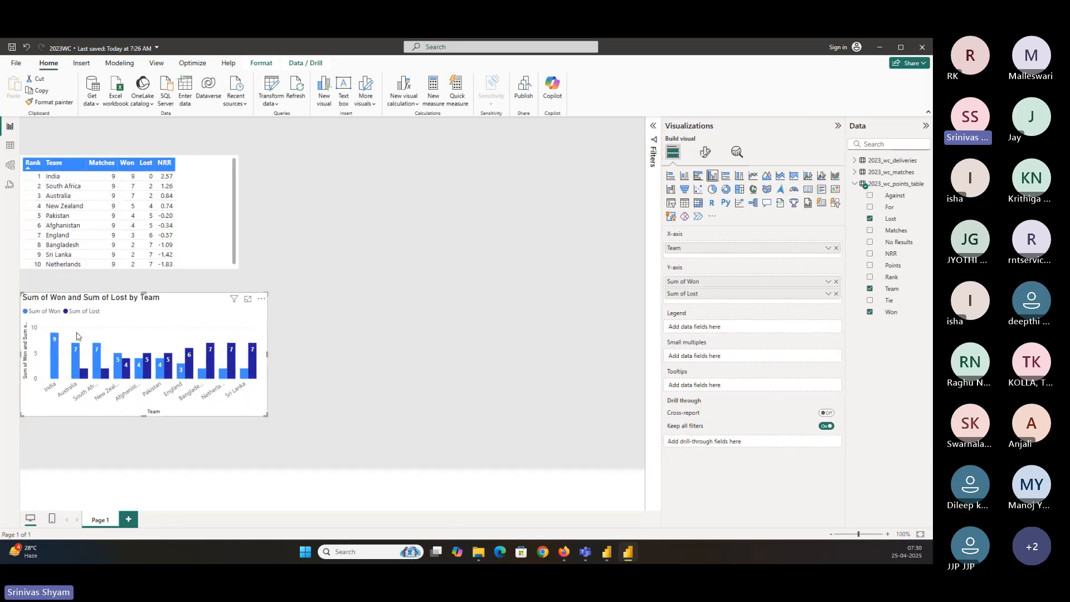
pyautogui.doubleClick(675, 282)
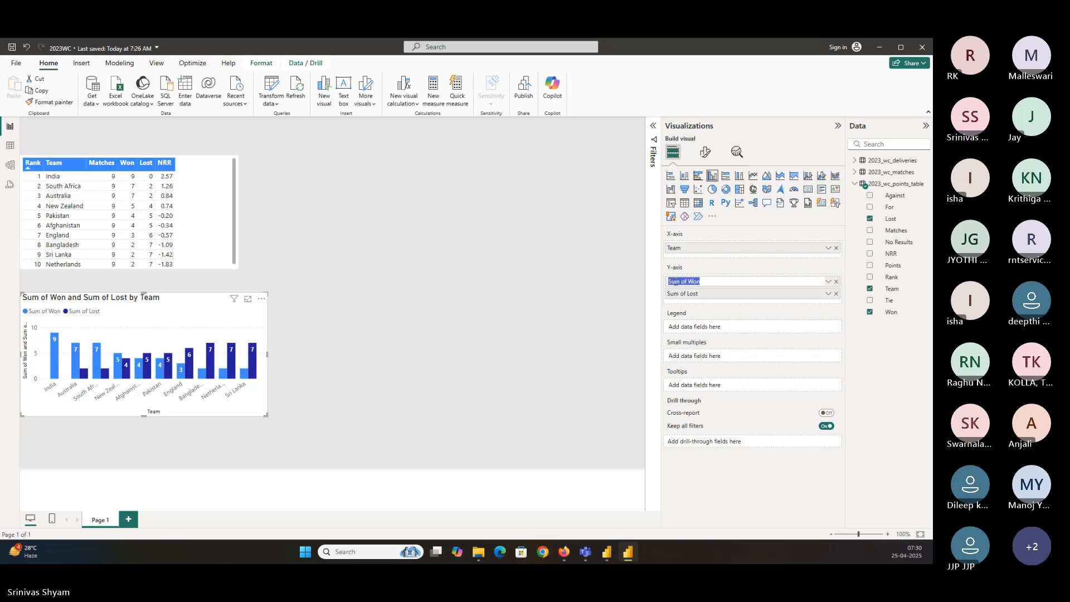
pyautogui.write('W')
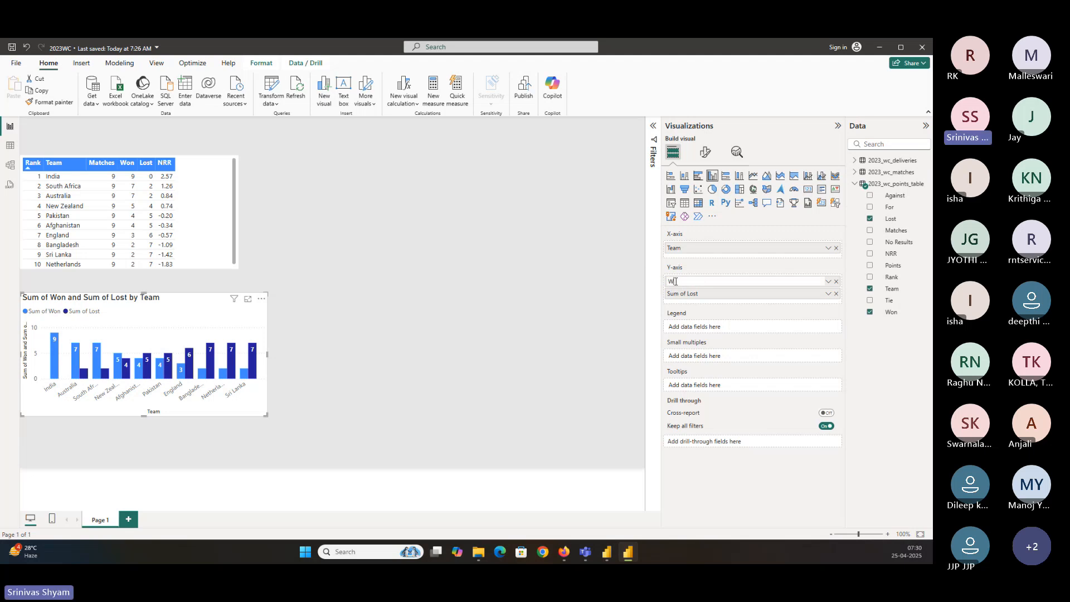
pyautogui.write('on')
pyautogui.press('Return')
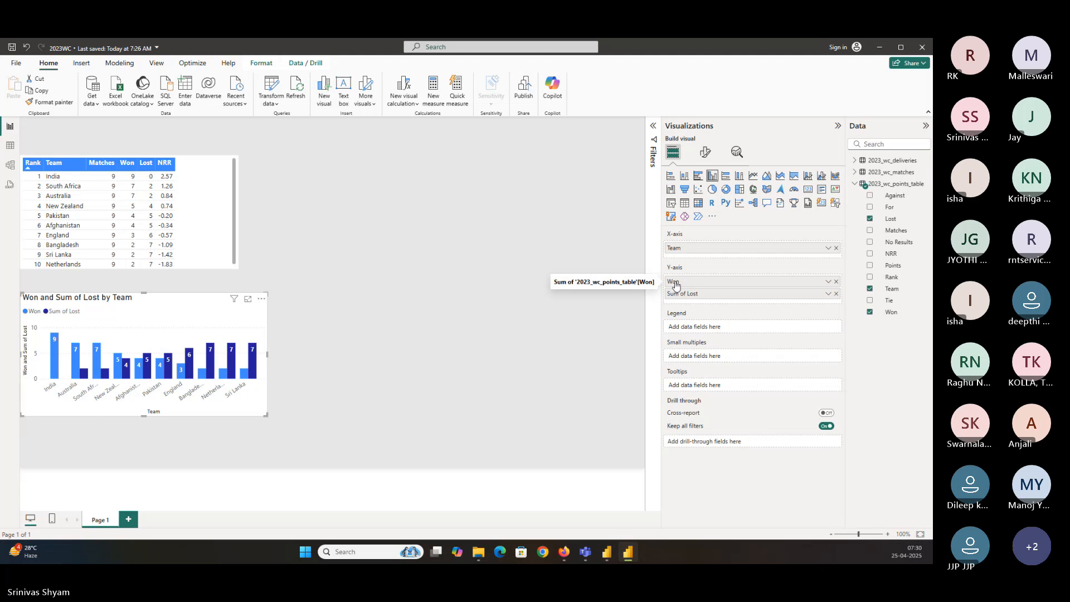
# Rename the Sum of Lost field to Lost for this visual and save the report
pyautogui.doubleClick(686, 293)
pyautogui.write('Lost')
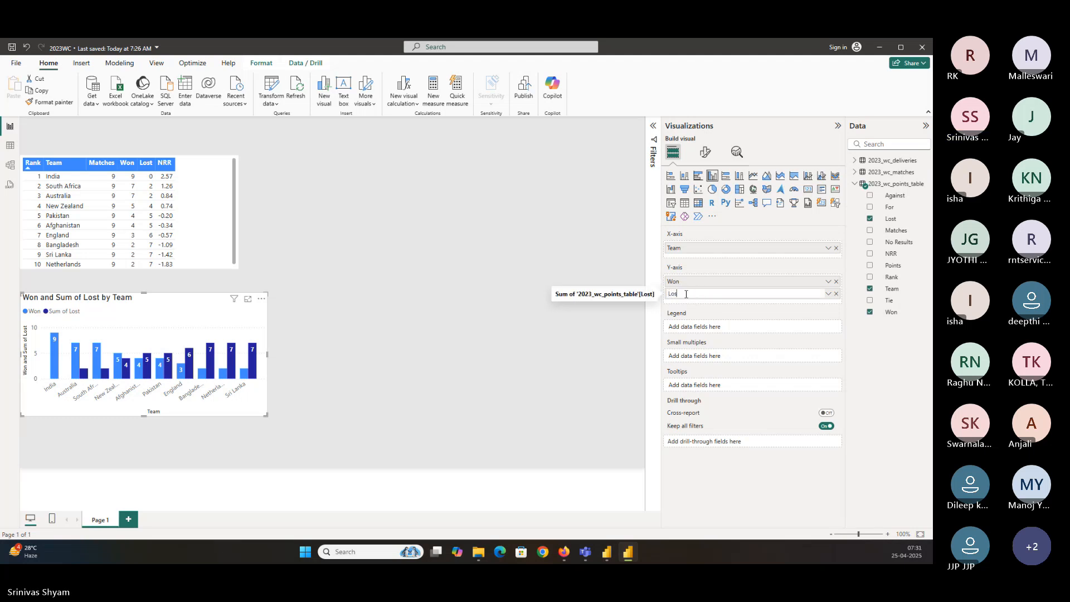
pyautogui.press('Return')
pyautogui.hotkey('ctrl', 's')
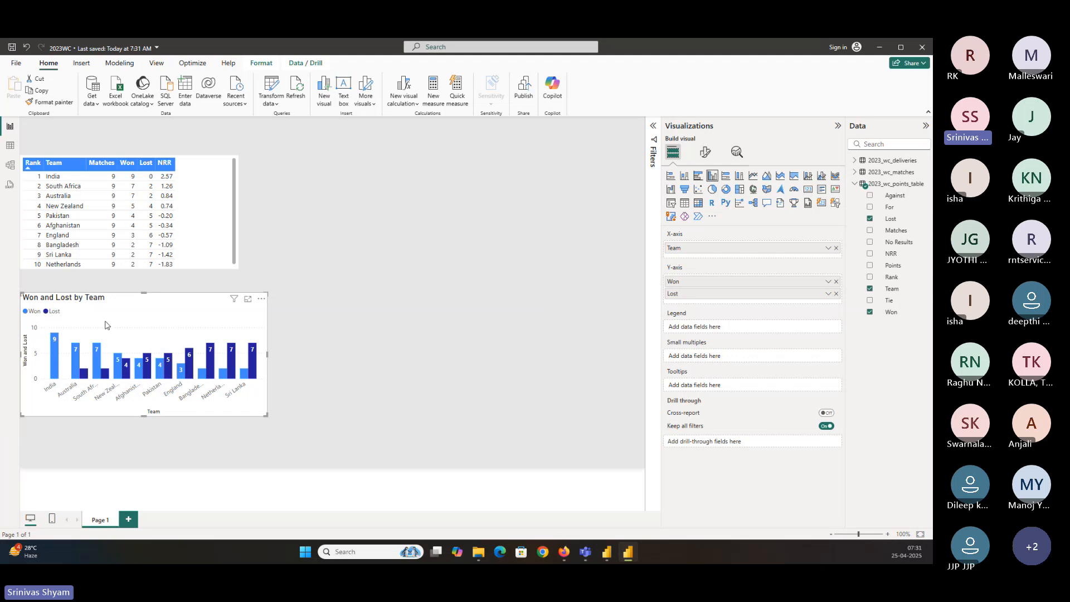
# Widen the Won and Lost column chart and the points table on the report canvas
pyautogui.moveTo(267, 414); pyautogui.dragTo(261, 415)
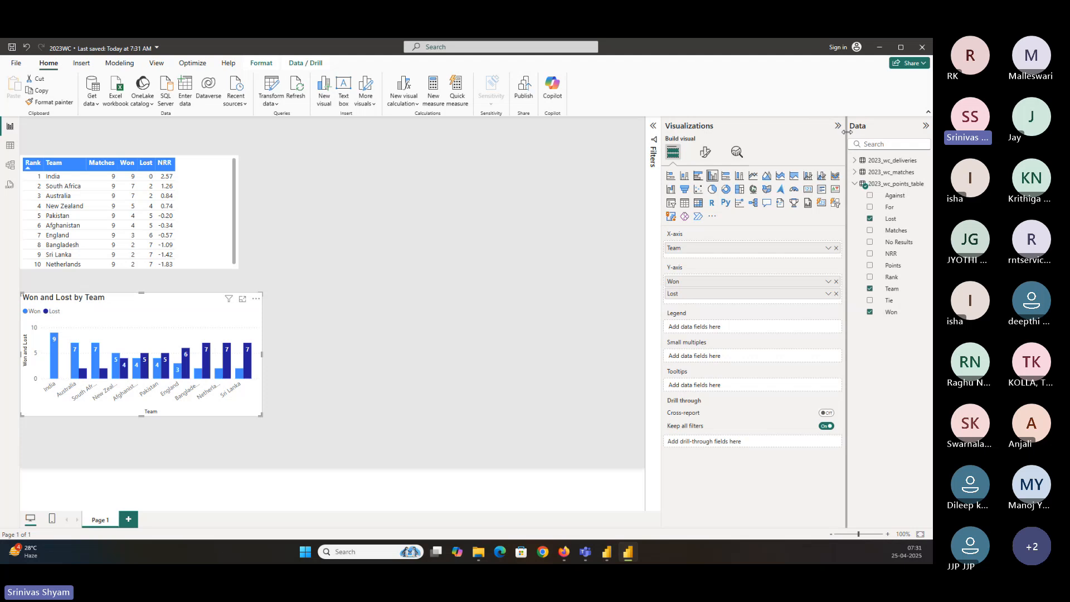
pyautogui.moveTo(846, 139); pyautogui.dragTo(806, 139)
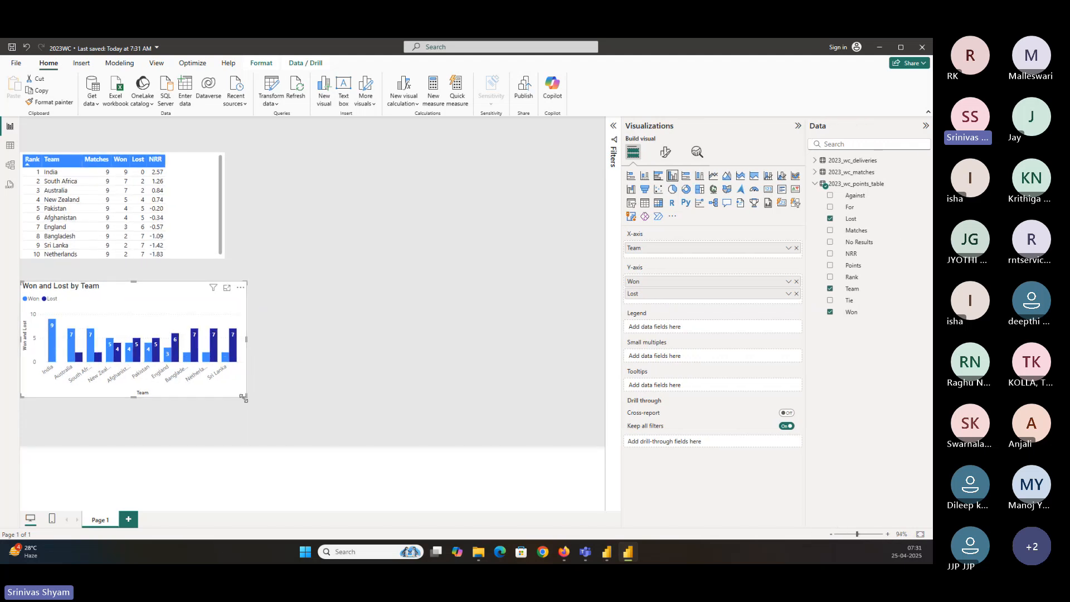
pyautogui.moveTo(244, 395); pyautogui.dragTo(306, 398)
pyautogui.click(214, 240)
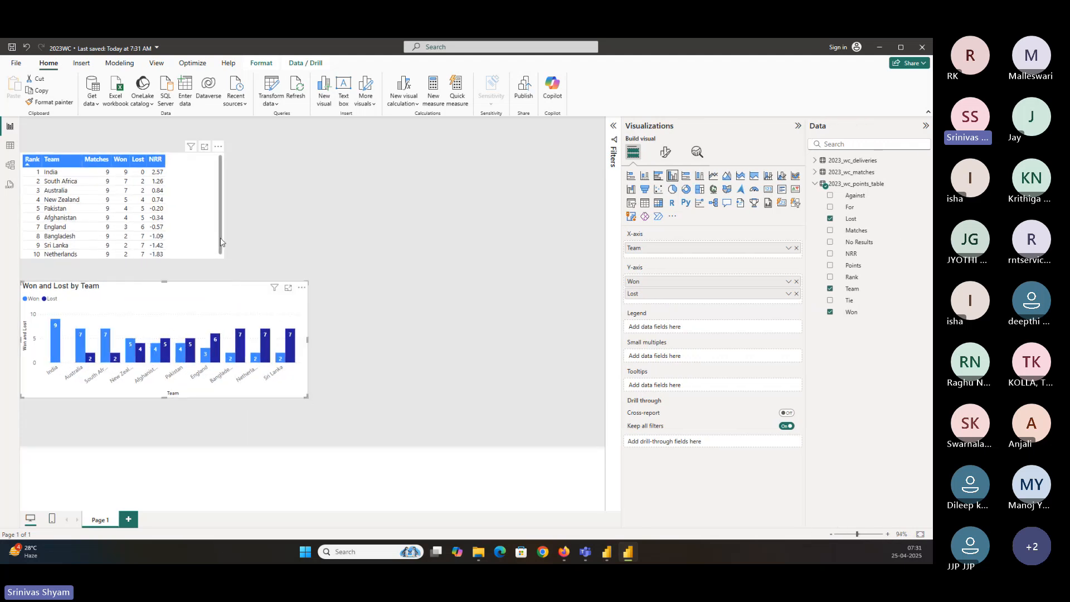
pyautogui.moveTo(222, 258); pyautogui.dragTo(299, 260)
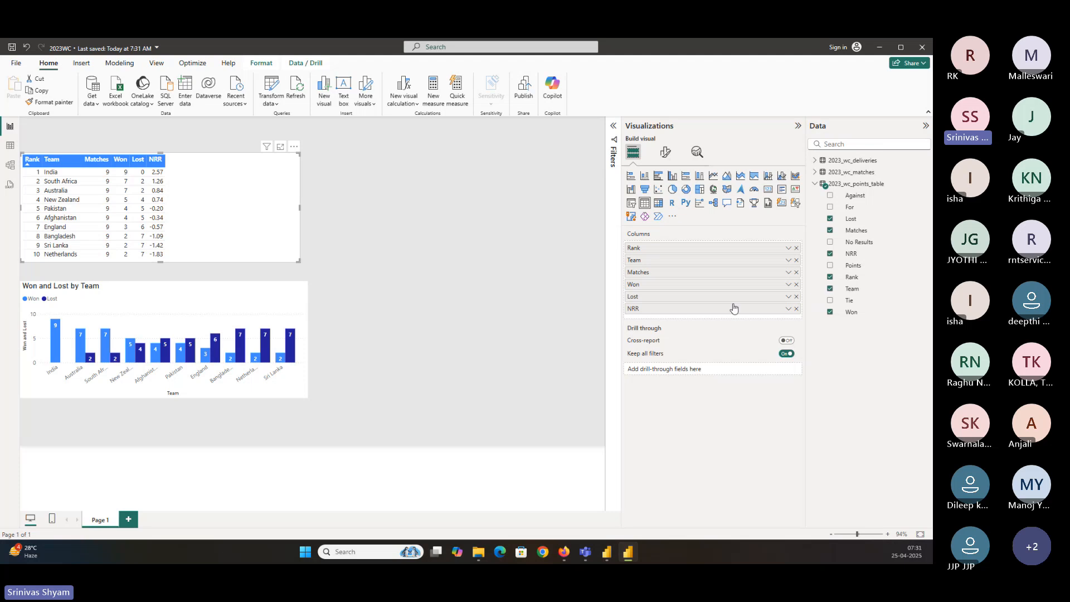
# Insert a clustered bar chart and place it beside the column chart
pyautogui.click(451, 278)
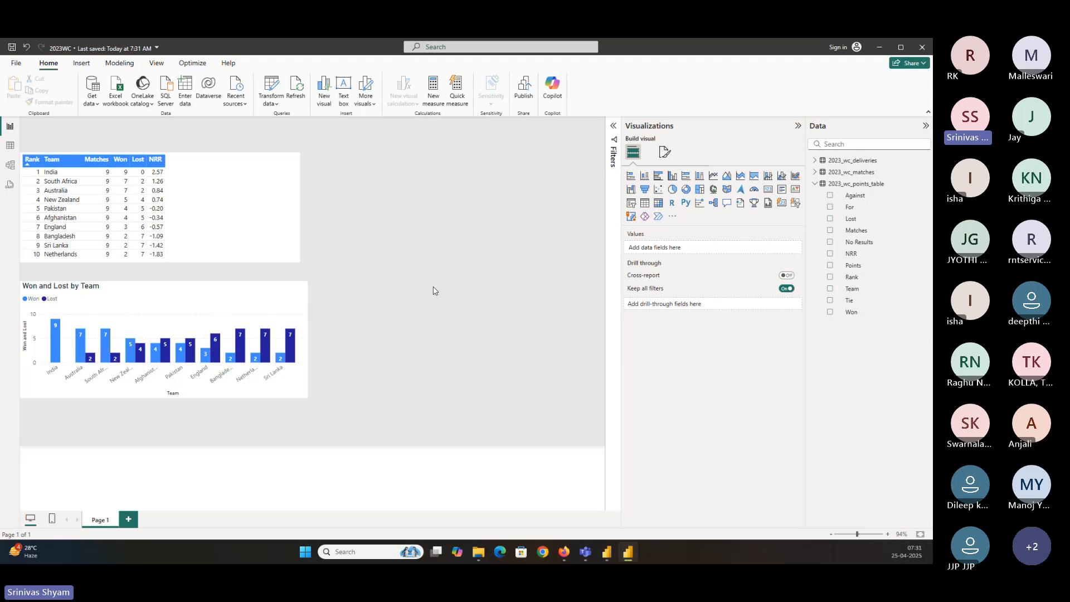
pyautogui.click(661, 183)
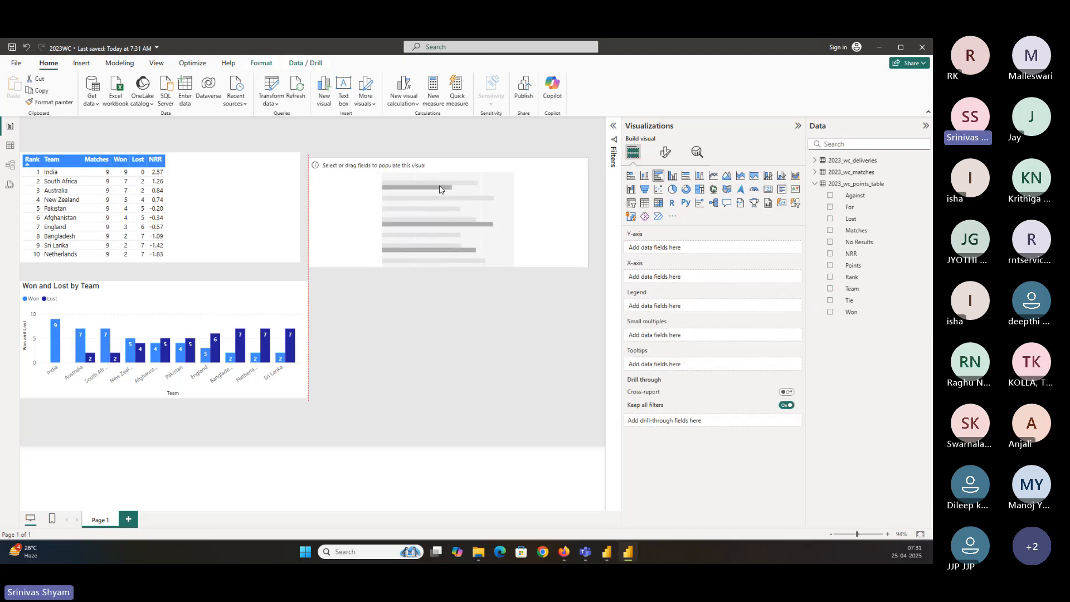
pyautogui.moveTo(439, 185); pyautogui.dragTo(466, 310)
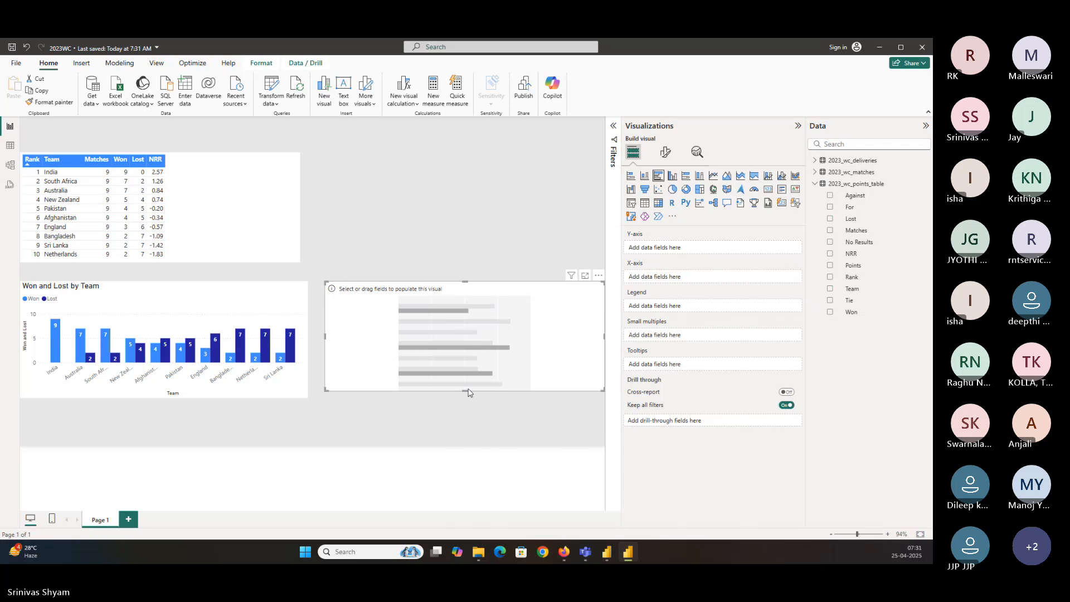
pyautogui.moveTo(466, 396); pyautogui.dragTo(467, 402)
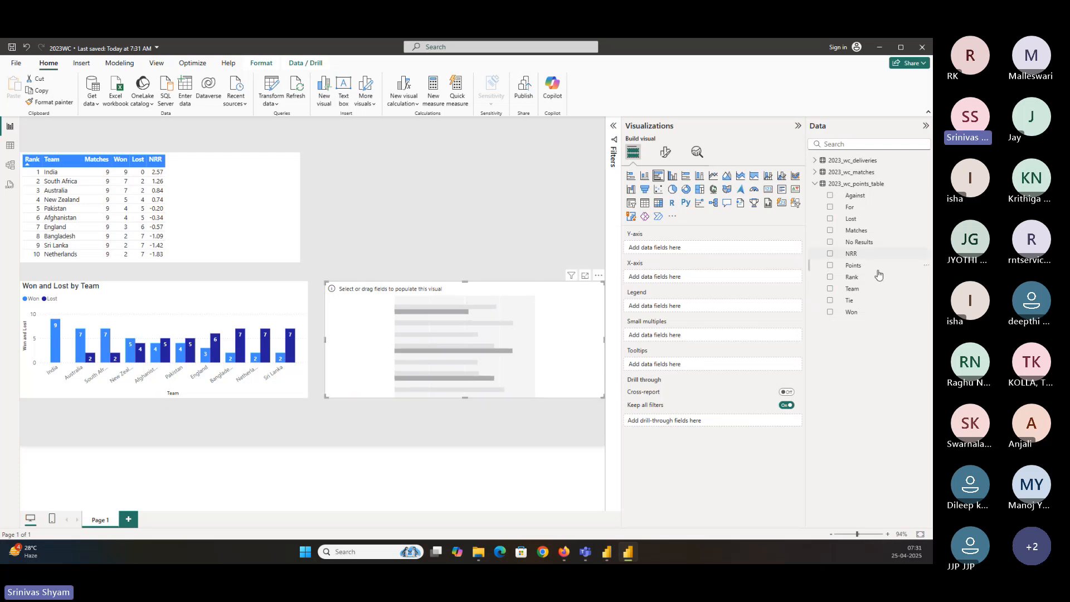
# Put Team on the bar chart's Y-axis and NRR on its X-axis
pyautogui.click(829, 289)
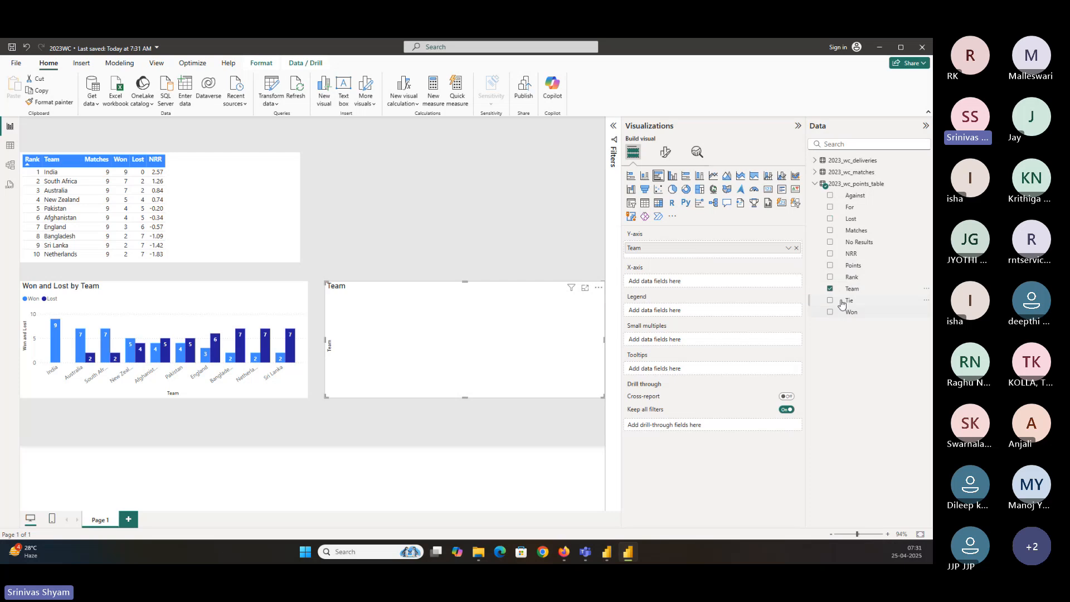
pyautogui.click(830, 255)
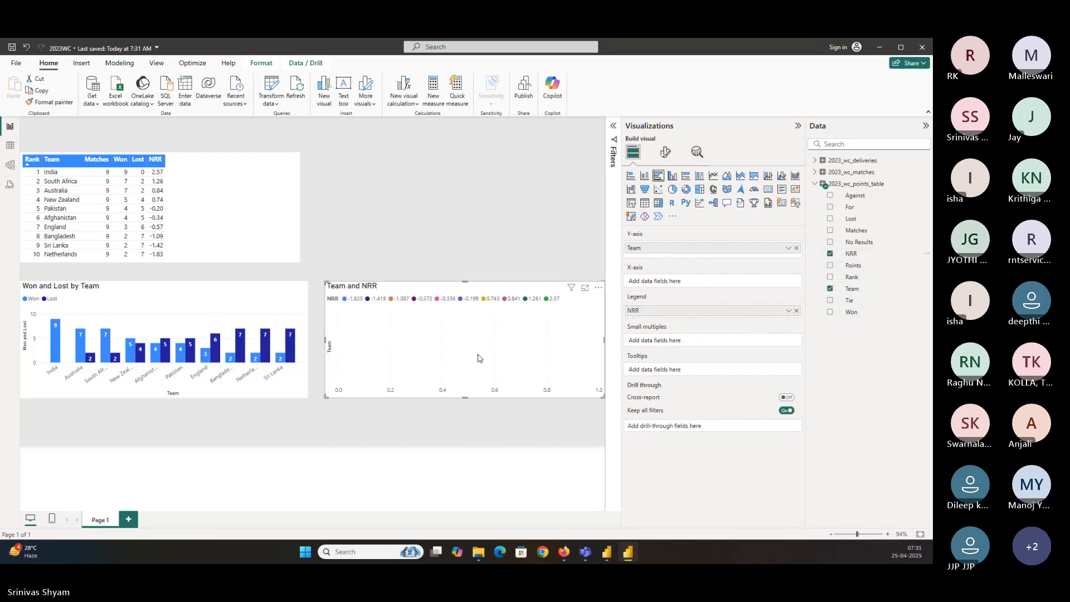
pyautogui.moveTo(667, 312); pyautogui.dragTo(677, 283)
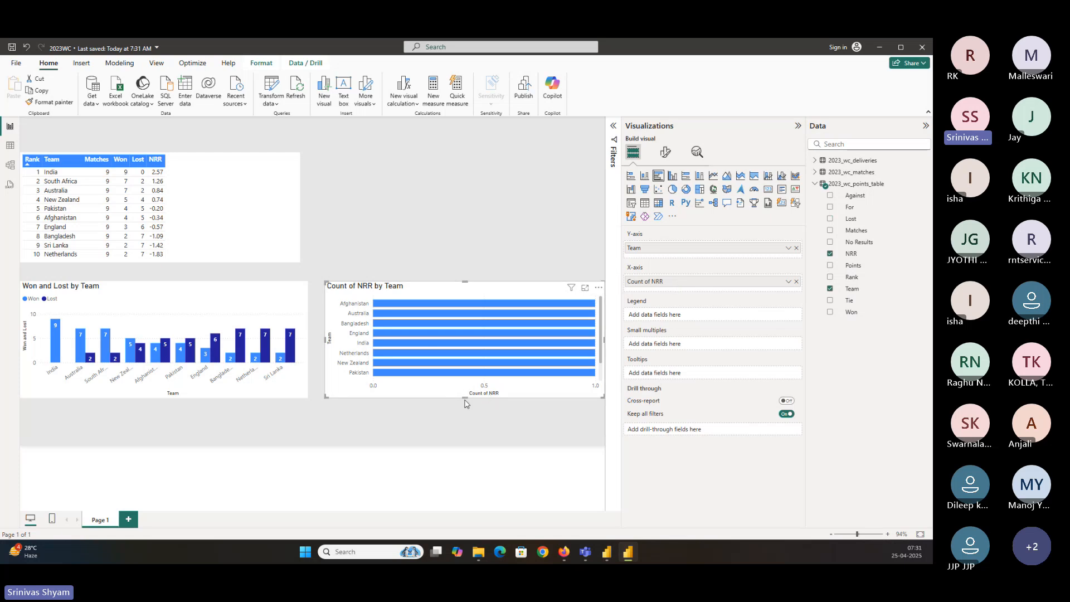
# Make the bar chart taller and move it closer to the column chart
pyautogui.moveTo(464, 400); pyautogui.dragTo(465, 425)
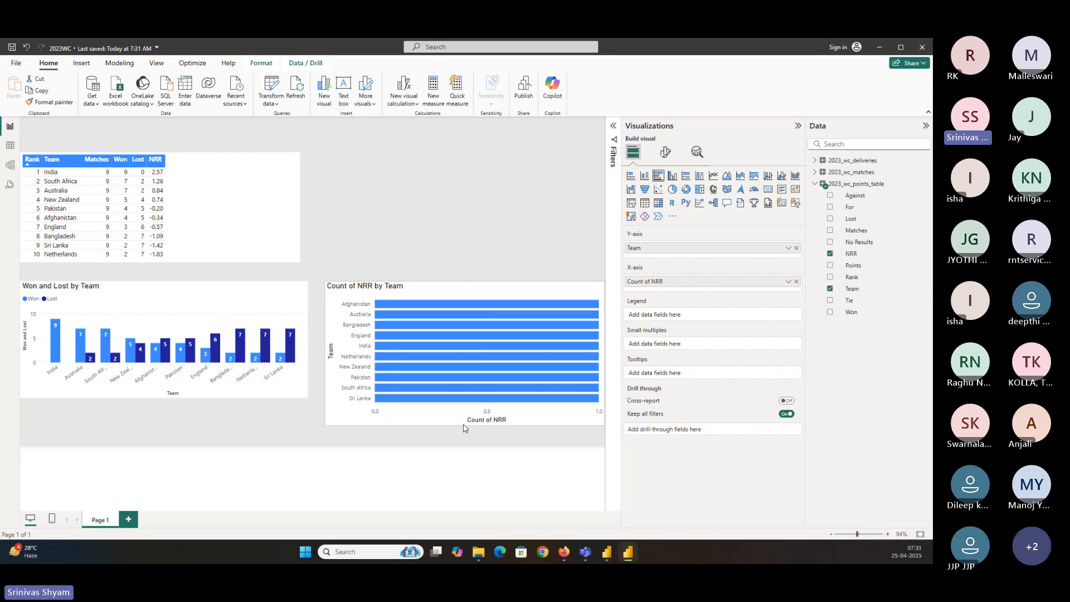
pyautogui.click(888, 534)
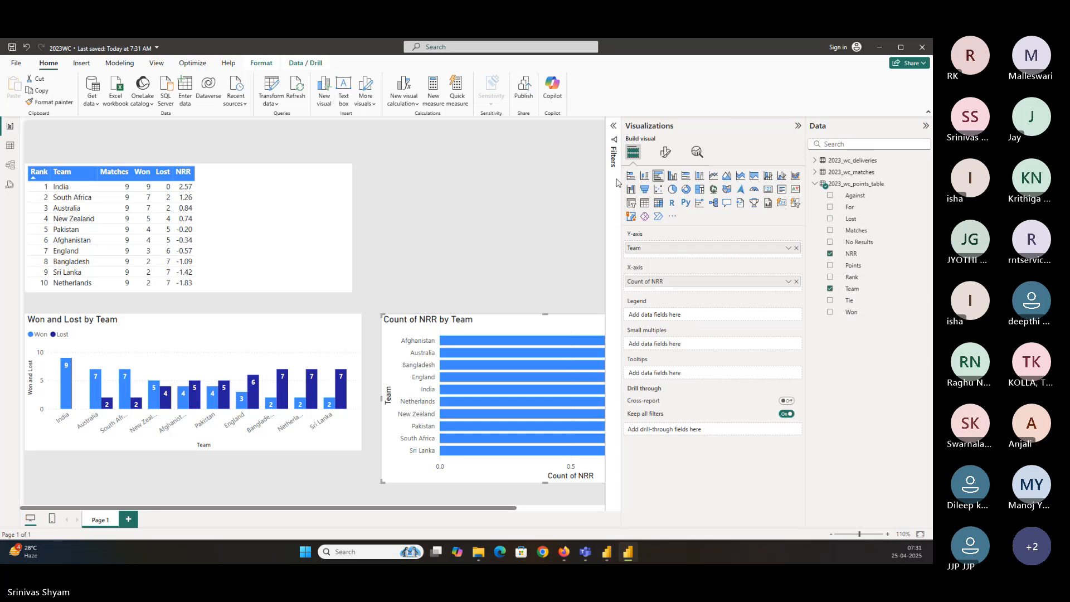
pyautogui.moveTo(457, 352); pyautogui.dragTo(310, 341)
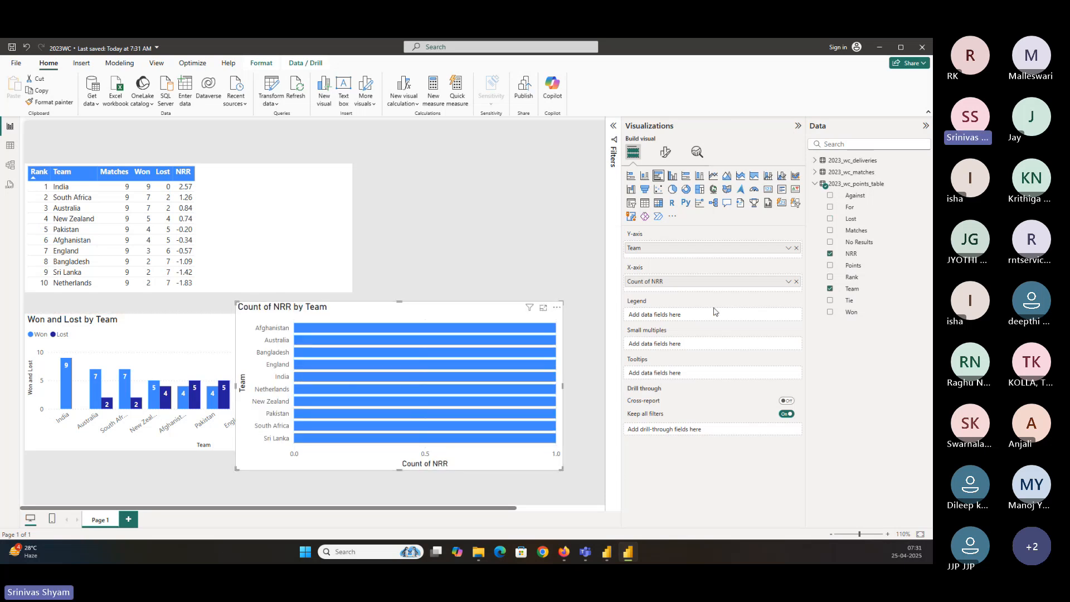
# Set the NRR field's aggregation to Sum and save the report
pyautogui.click(788, 281)
pyautogui.click(817, 322)
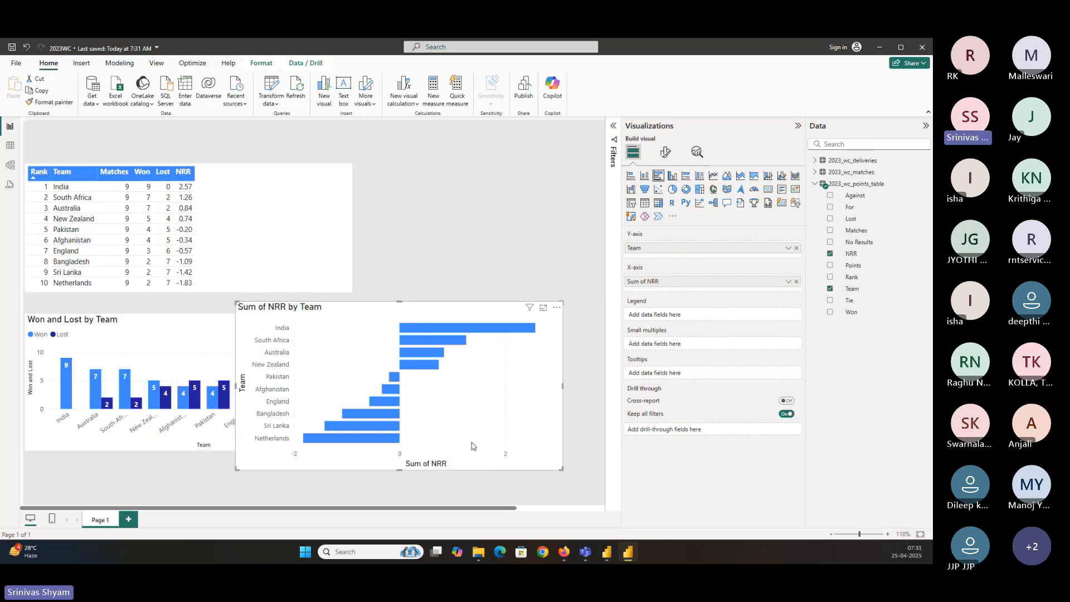
pyautogui.hotkey('ctrl', 's')
# Turn on data labels for the NRR bar chart
pyautogui.click(666, 153)
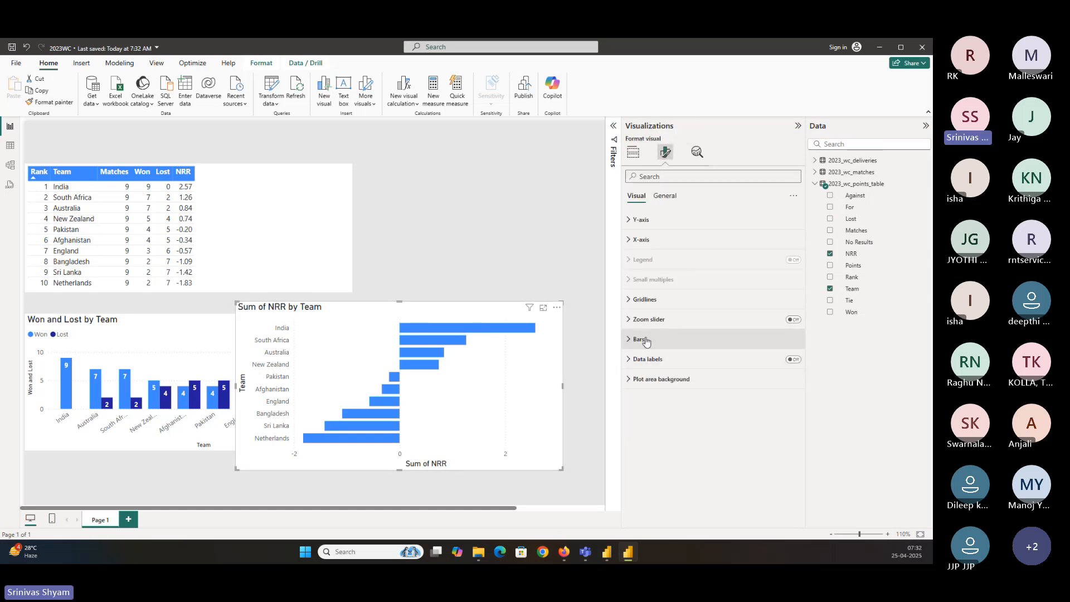
pyautogui.click(793, 360)
pyautogui.click(641, 365)
pyautogui.scroll(-3, 645, 428)
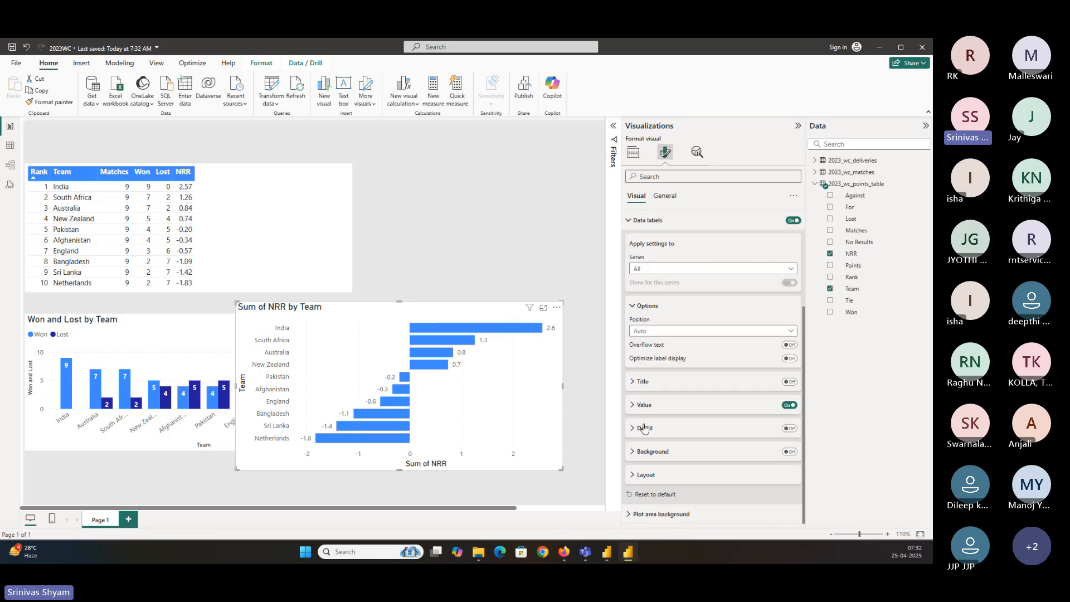
# Set the bar chart's data label position to Inside end
pyautogui.click(645, 407)
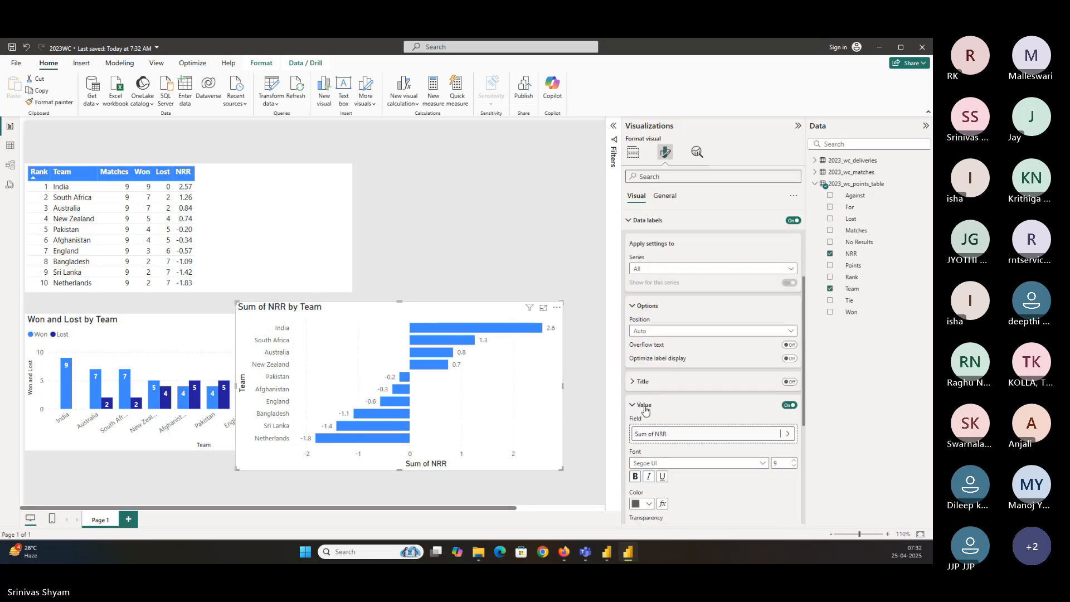
pyautogui.click(645, 407)
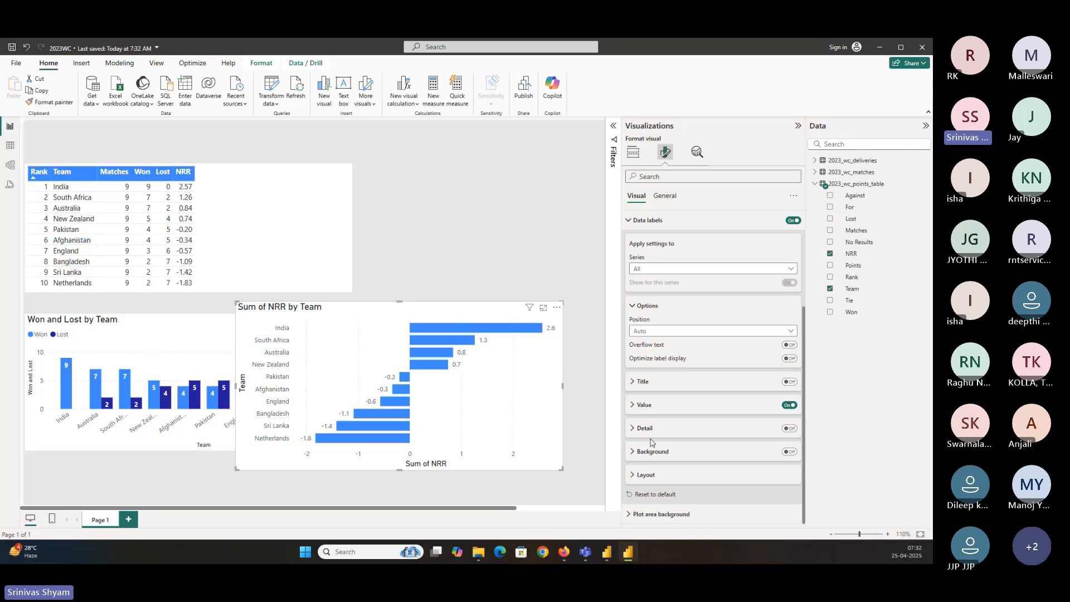
pyautogui.click(649, 330)
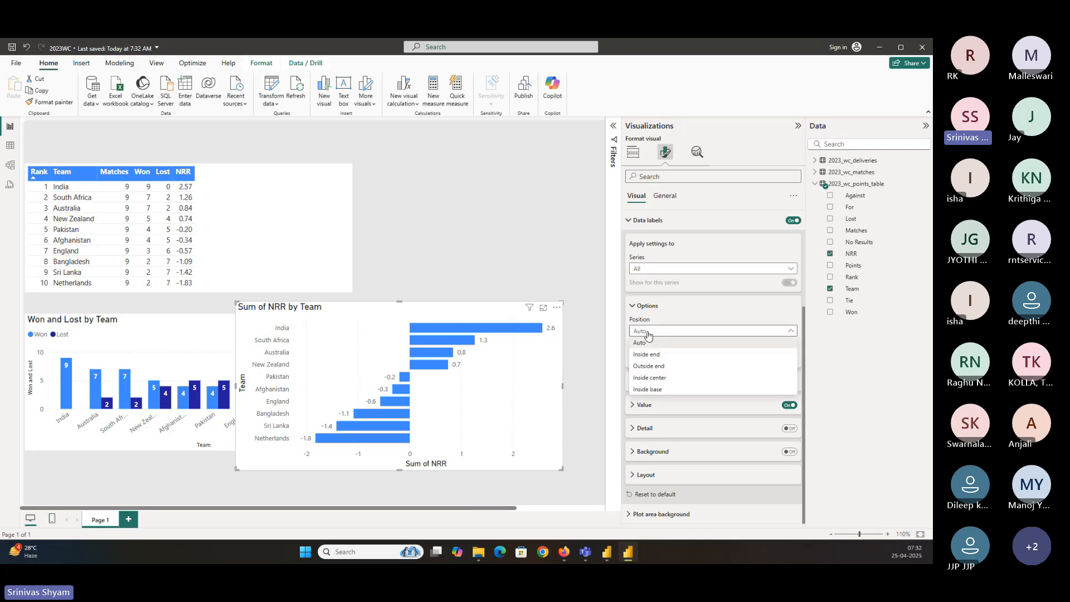
pyautogui.click(648, 354)
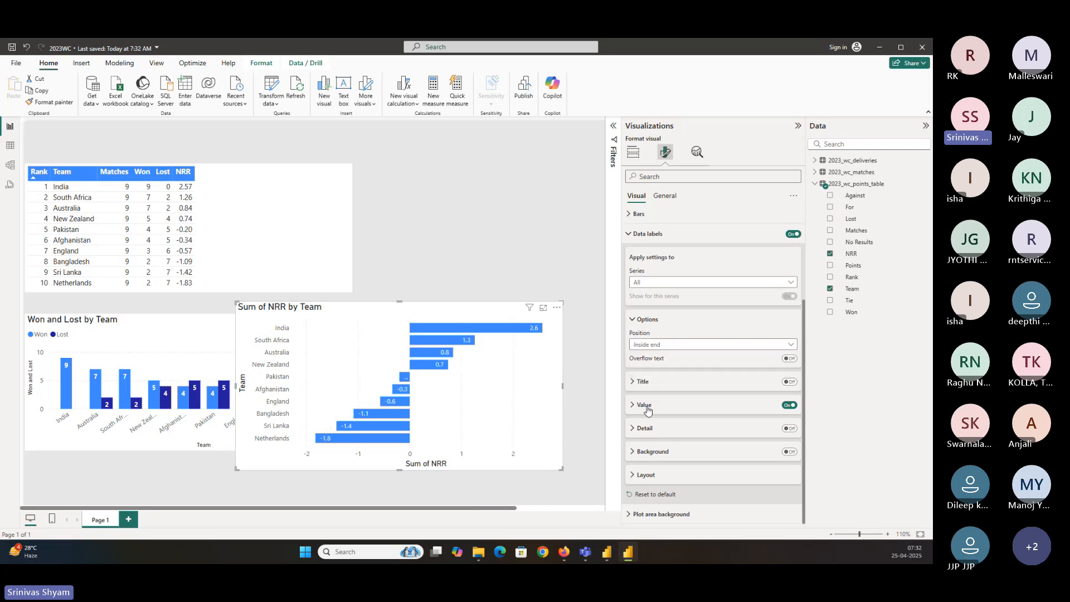
# Make the data label values bold and shift the bar chart slightly left
pyautogui.click(644, 407)
pyautogui.click(636, 477)
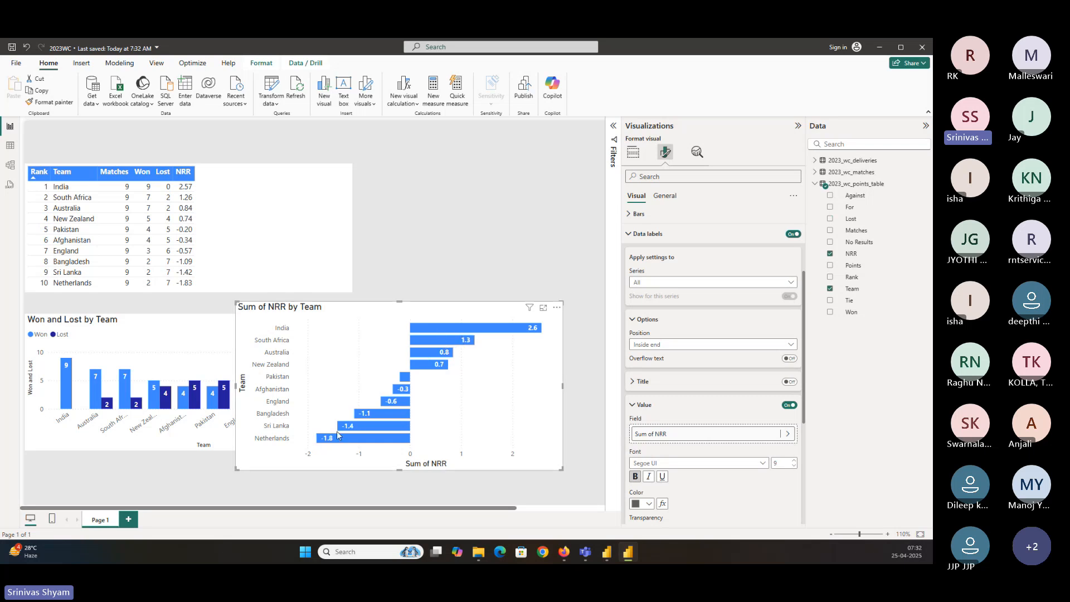
pyautogui.moveTo(234, 392); pyautogui.dragTo(174, 390)
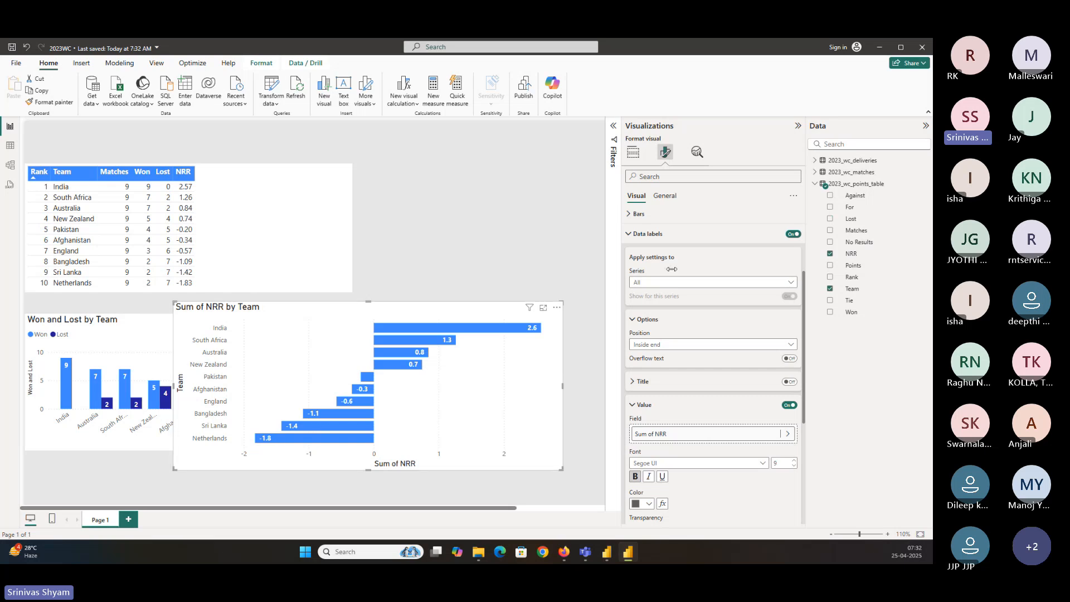
# Open conditional formatting for the bar colour, basing it on Sum of NRR with Sum summarization
pyautogui.click(659, 234)
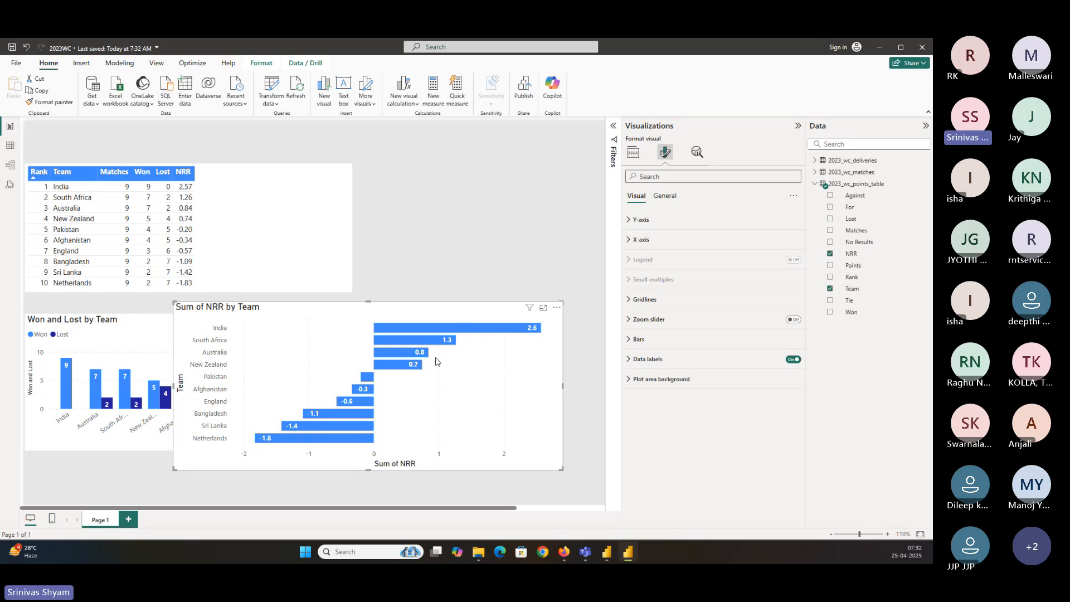
pyautogui.click(647, 346)
pyautogui.scroll(-1, 648, 357)
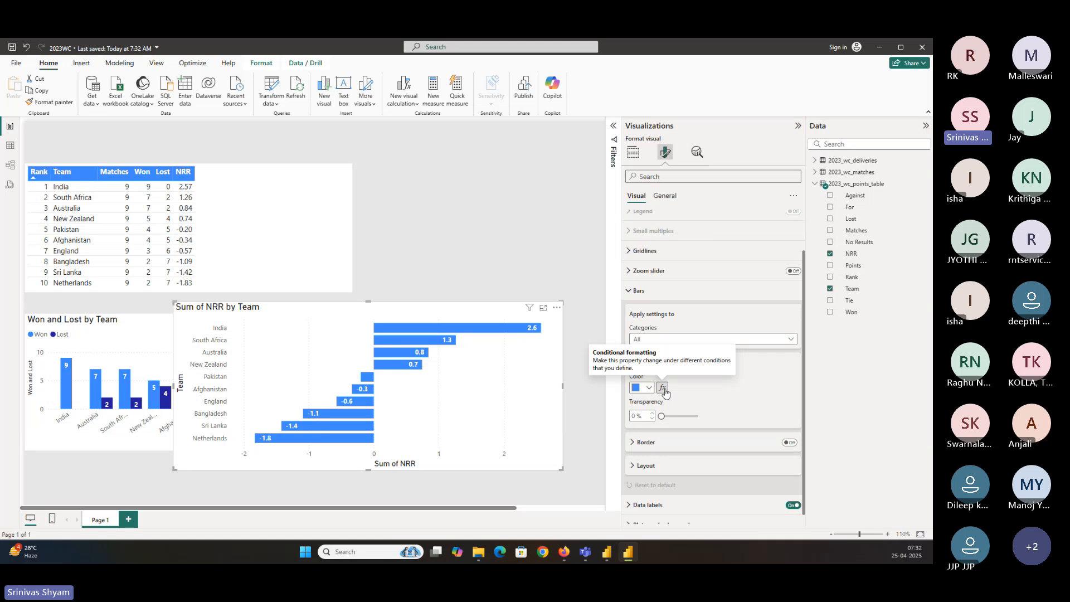
pyautogui.click(663, 389)
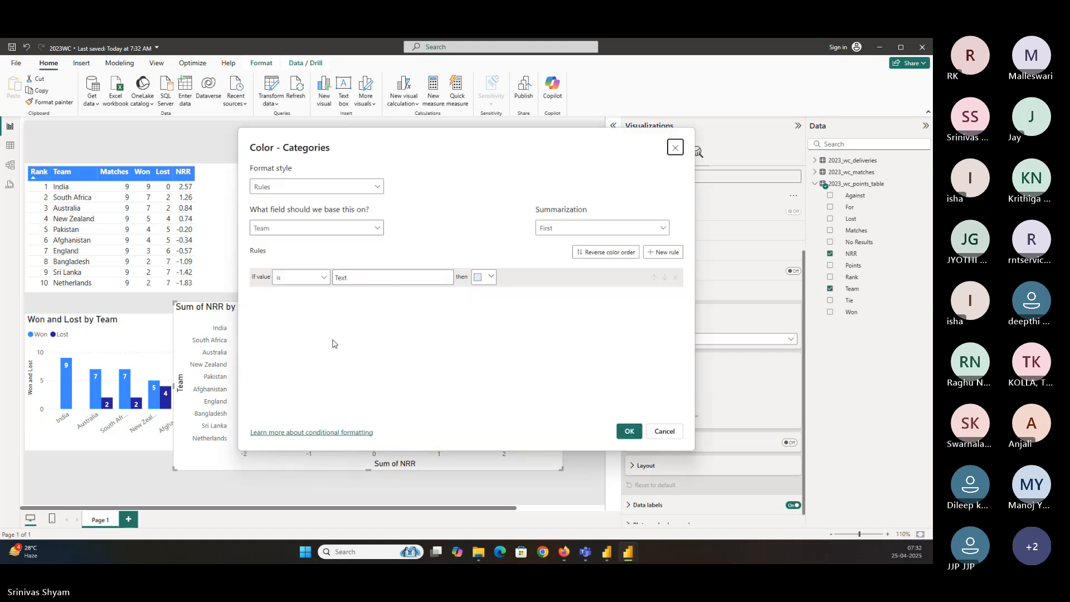
pyautogui.moveTo(411, 137); pyautogui.dragTo(608, 183)
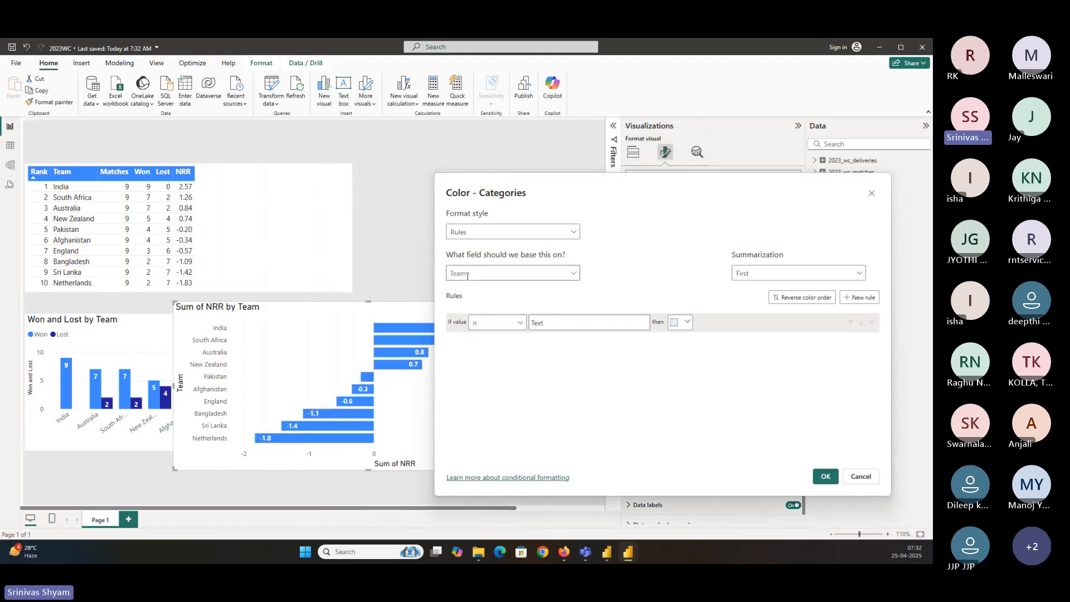
pyautogui.click(571, 284)
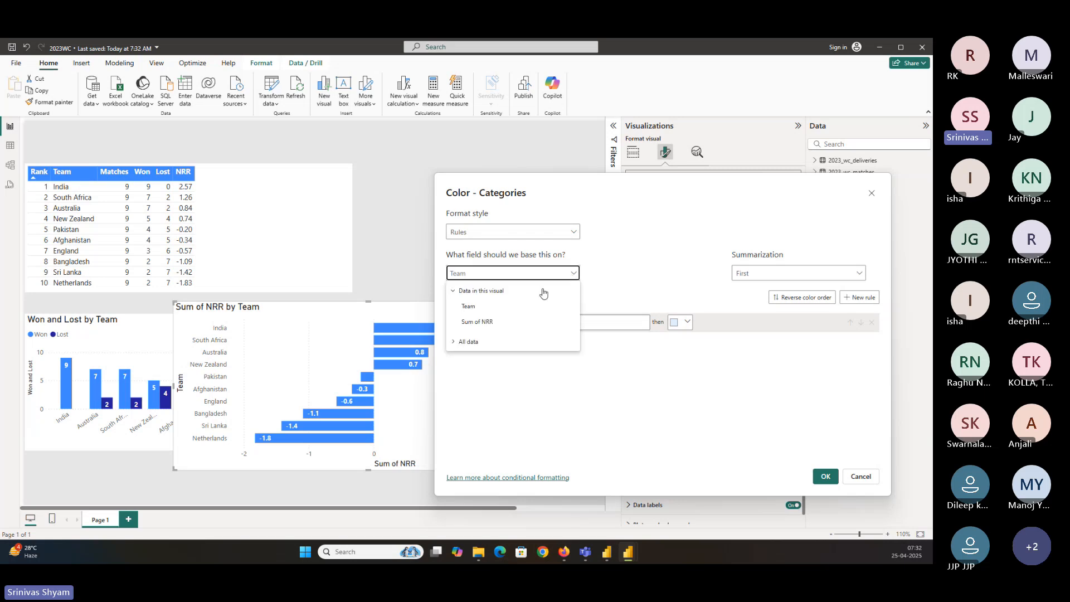
pyautogui.click(480, 326)
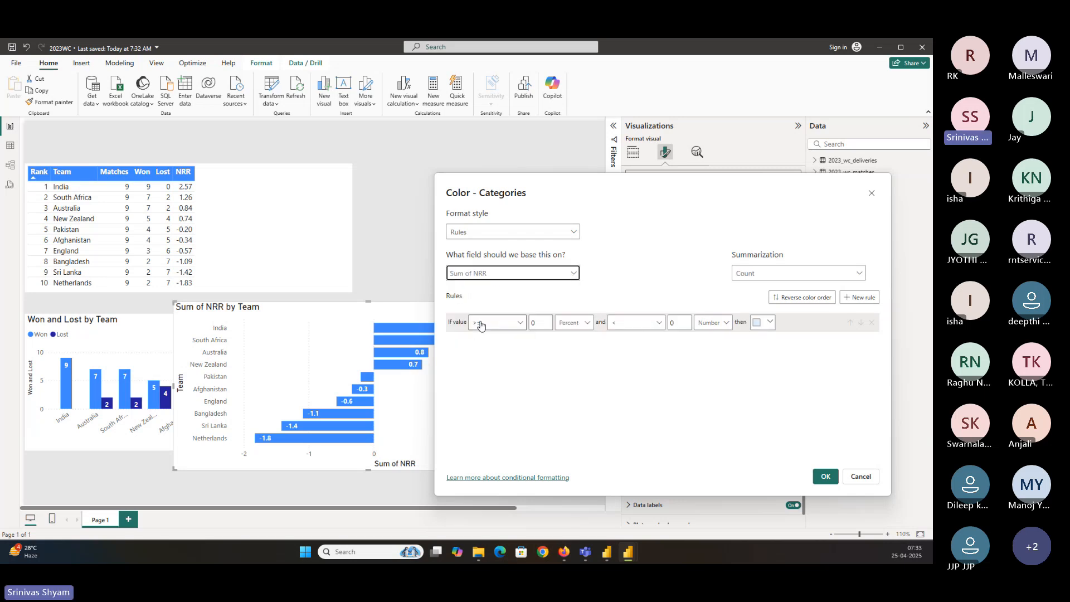
pyautogui.click(758, 279)
pyautogui.click(745, 288)
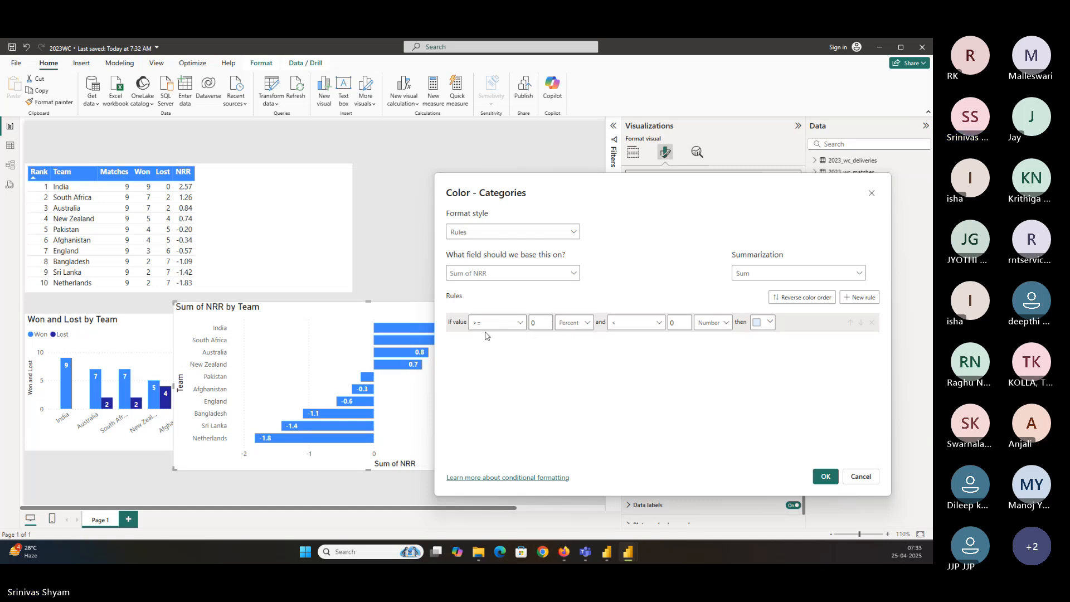
# Set the first colour rule to values from 0 up to 5, both as numbers
pyautogui.moveTo(608, 180); pyautogui.dragTo(675, 188)
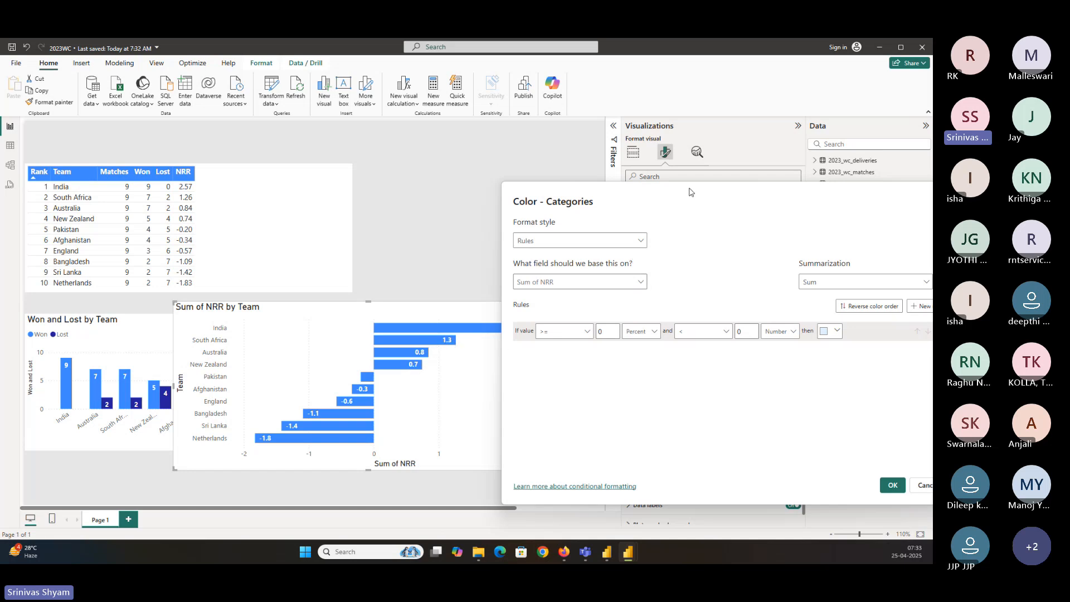
pyautogui.moveTo(692, 192); pyautogui.dragTo(615, 169)
pyautogui.click(567, 309)
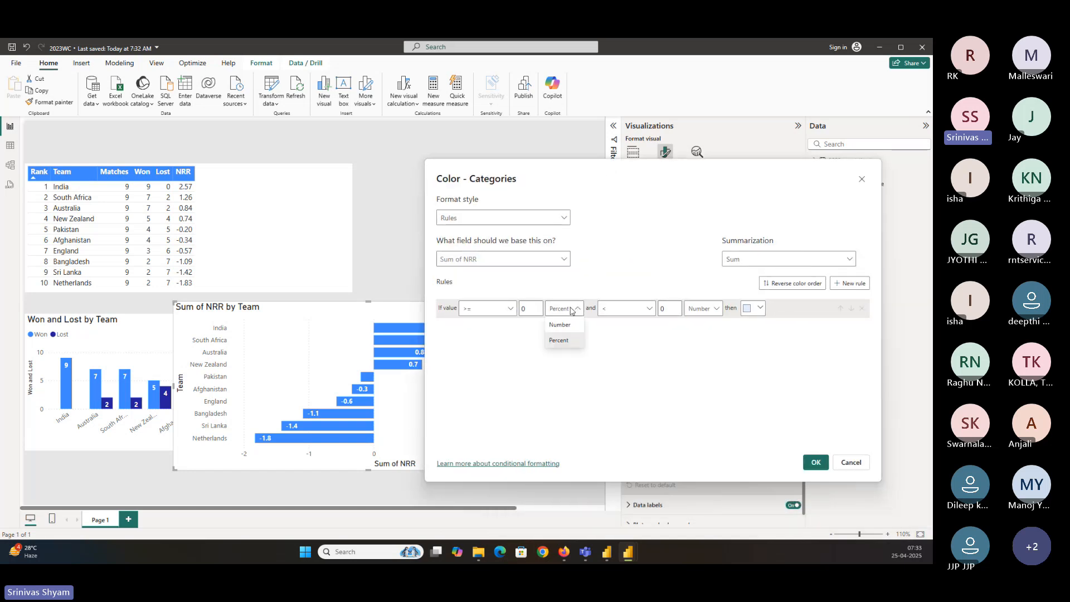
pyautogui.click(570, 326)
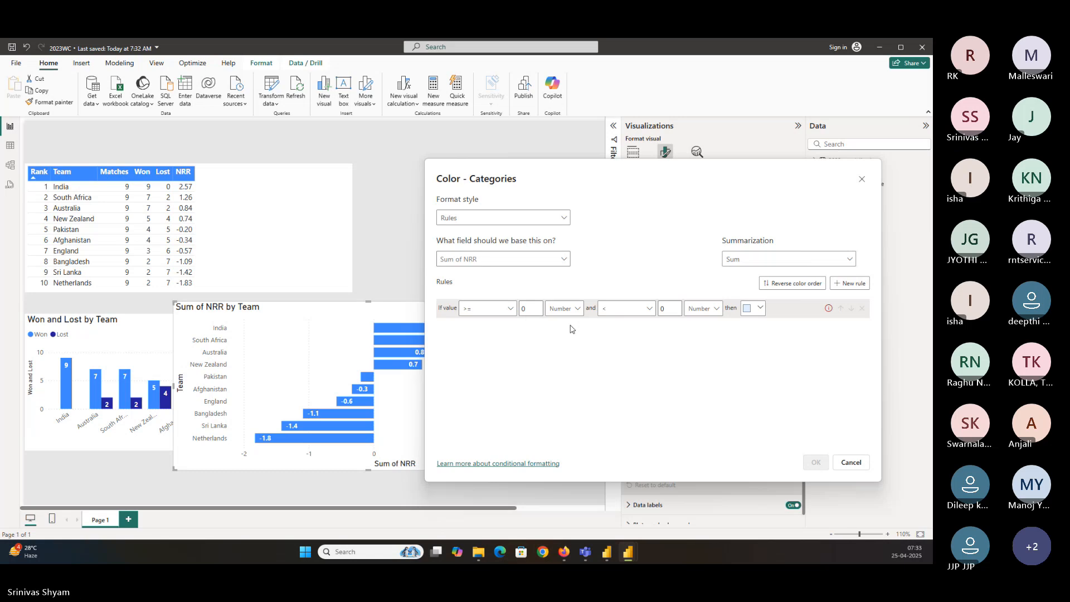
pyautogui.moveTo(655, 178); pyautogui.dragTo(817, 203)
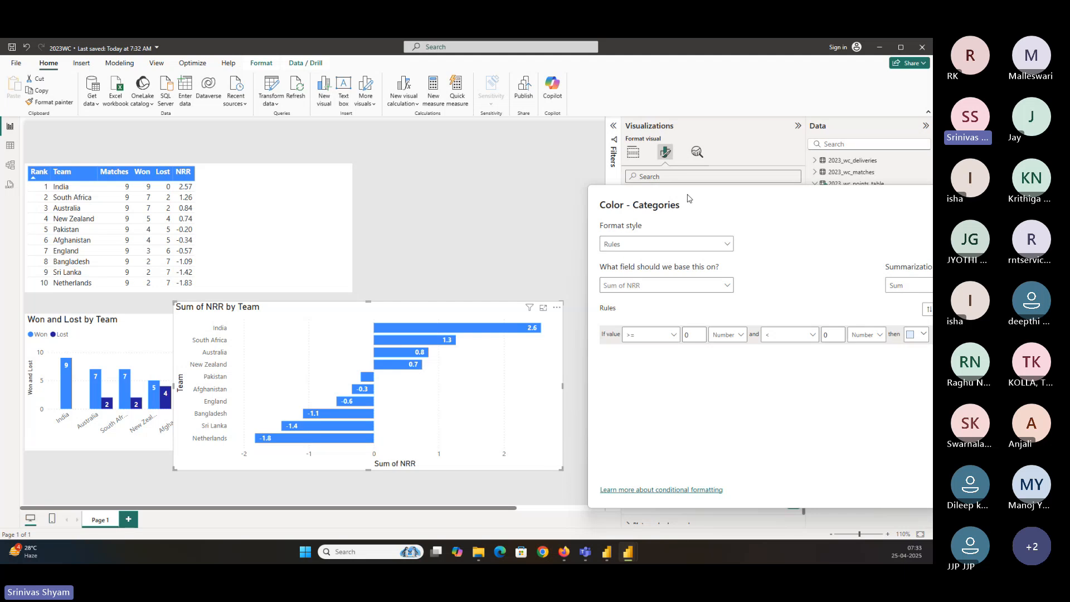
pyautogui.moveTo(833, 203); pyautogui.dragTo(663, 185)
pyautogui.click(663, 316)
pyautogui.write('5')
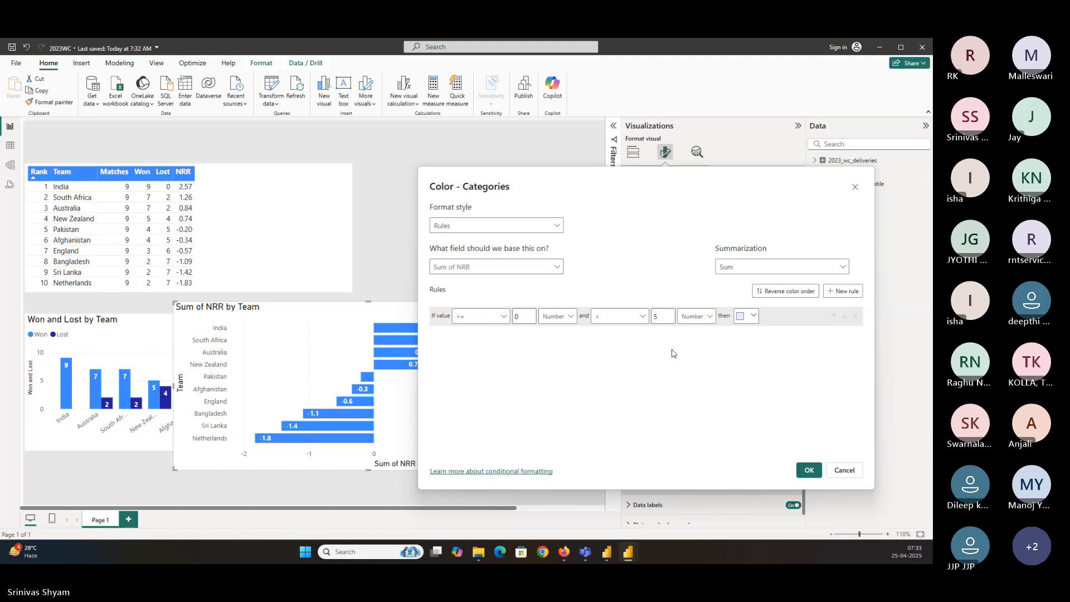
# Choose green as the colour for the first rule
pyautogui.click(752, 319)
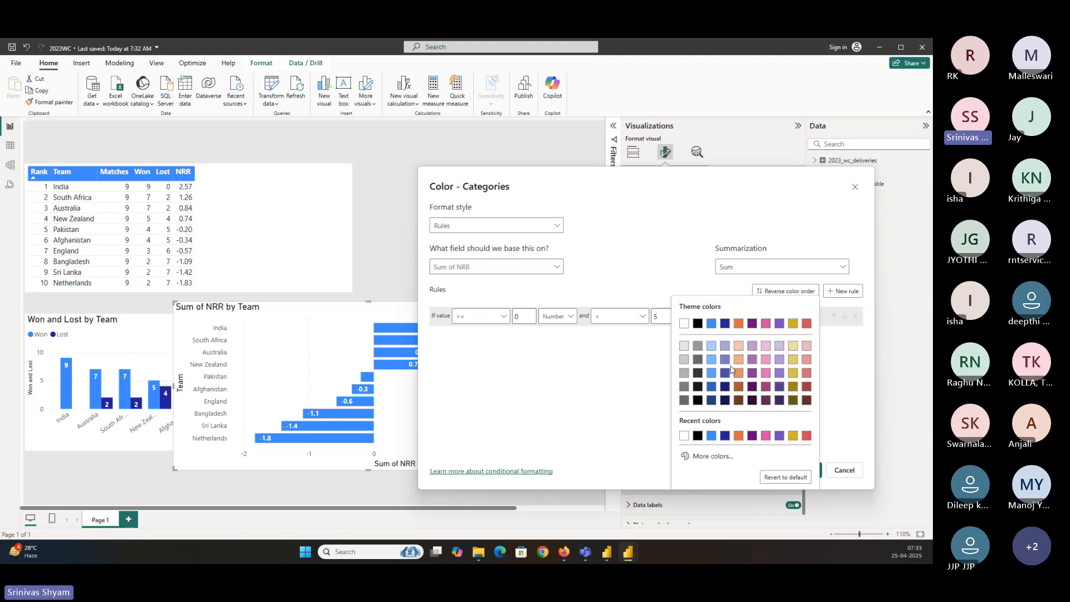
pyautogui.click(703, 457)
pyautogui.moveTo(734, 425); pyautogui.dragTo(724, 423)
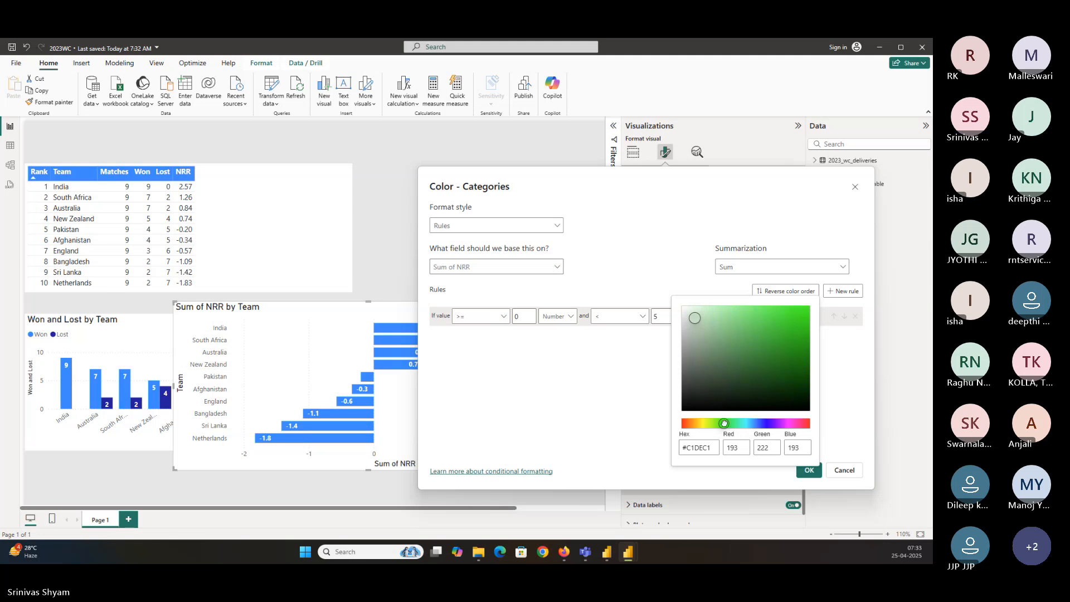
pyautogui.click(637, 359)
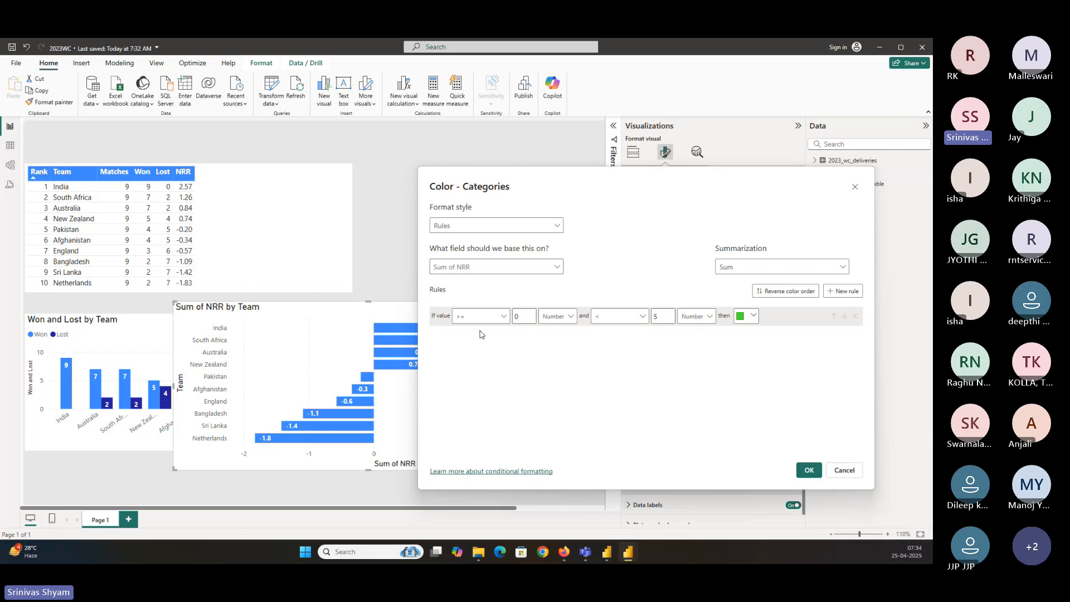
# Add a second colour rule and give it a red colour
pyautogui.click(847, 291)
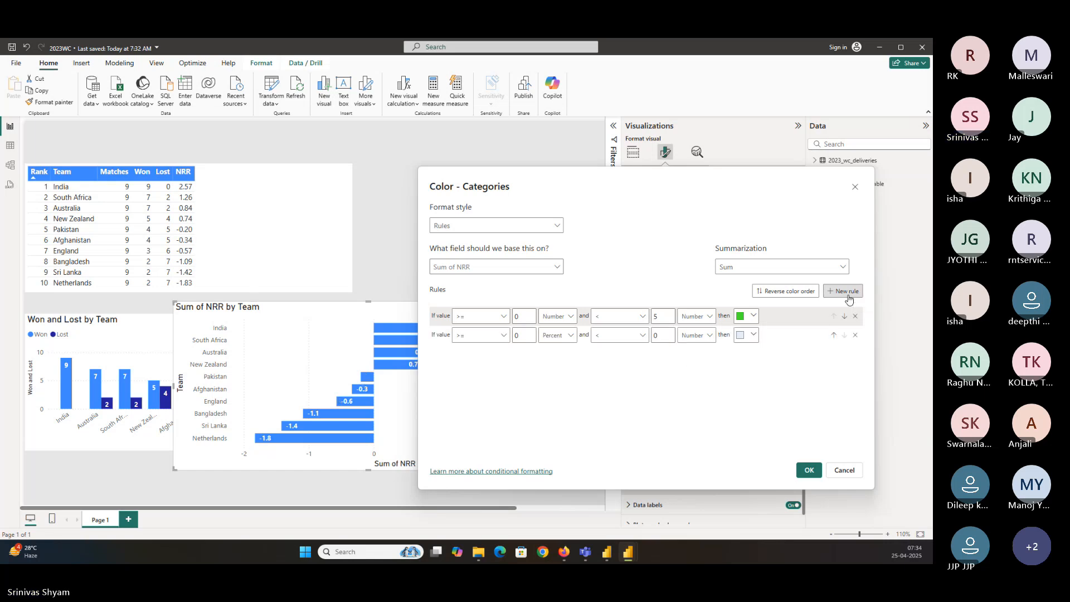
pyautogui.click(493, 336)
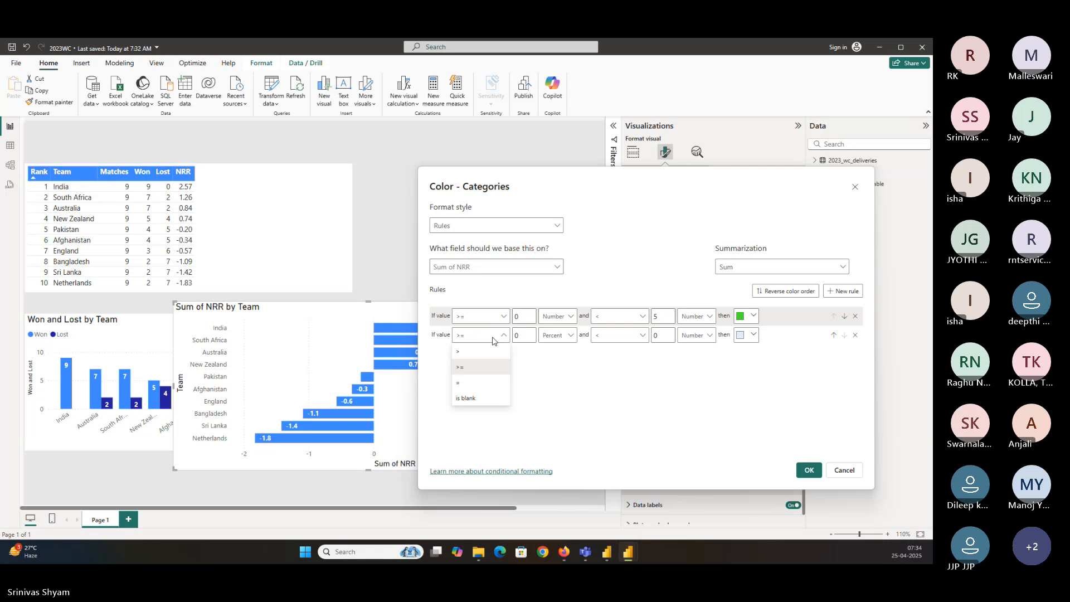
pyautogui.click(654, 336)
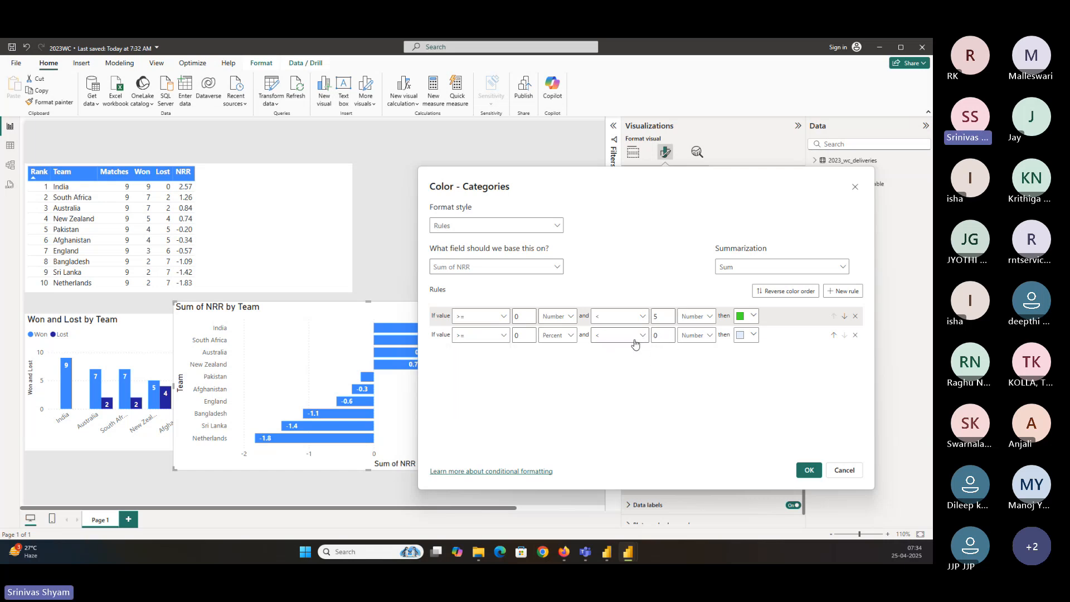
pyautogui.click(745, 340)
pyautogui.click(704, 333)
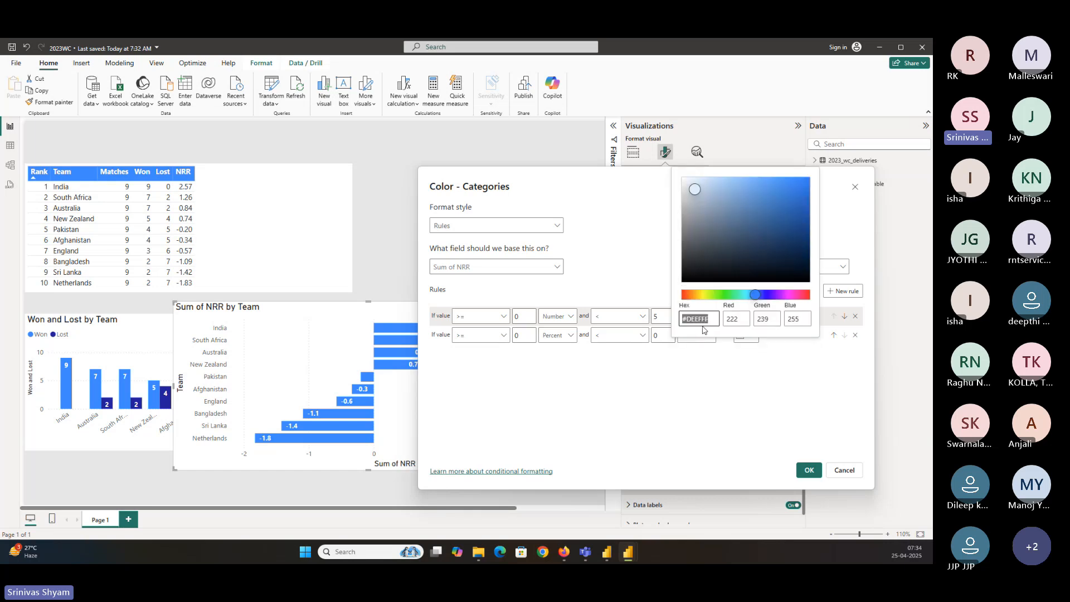
pyautogui.click(682, 295)
pyautogui.click(781, 189)
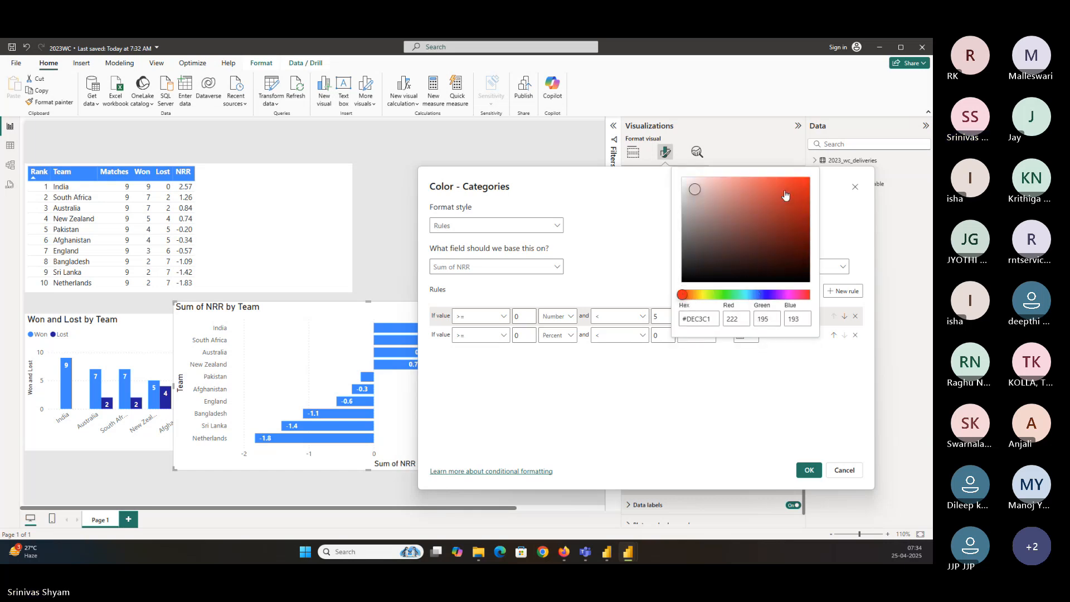
pyautogui.click(738, 404)
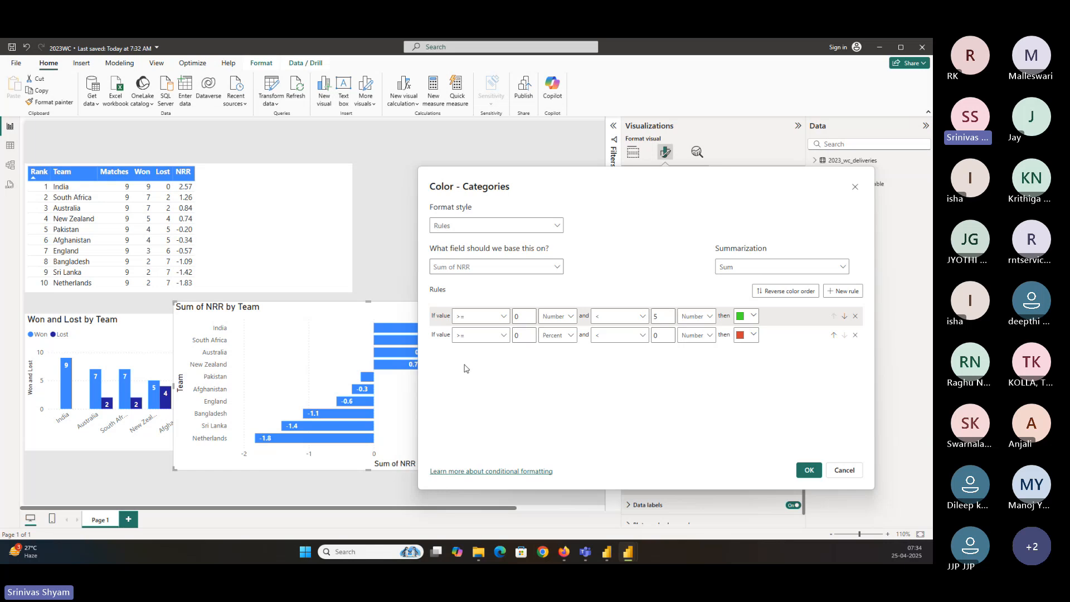
# Set the second rule to values from -5 up to 0 as numbers and apply the rules
pyautogui.click(532, 336)
pyautogui.press('BackSpace')
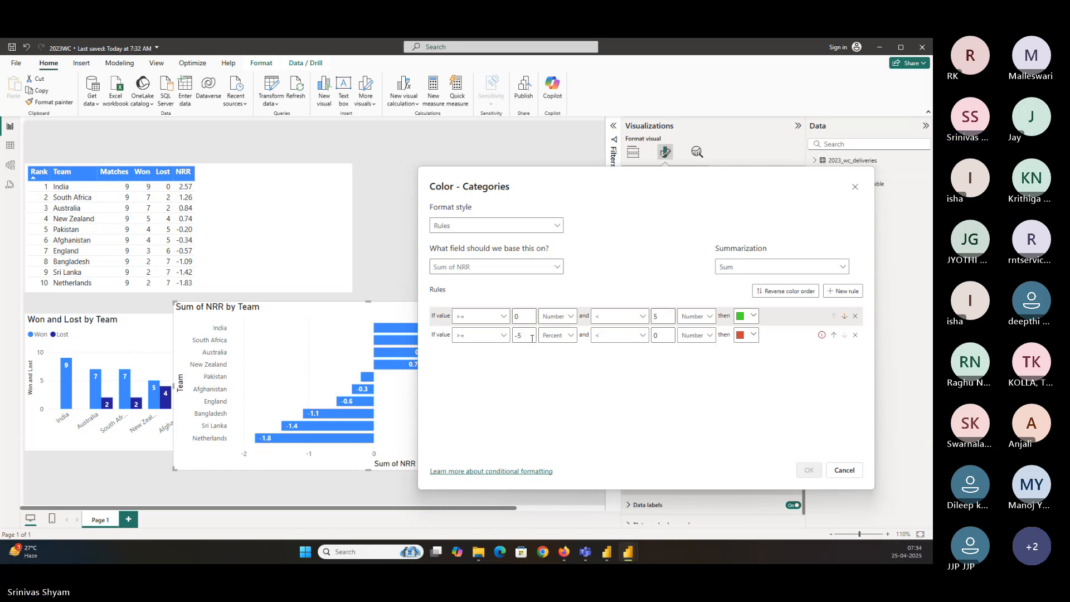
pyautogui.click(557, 335)
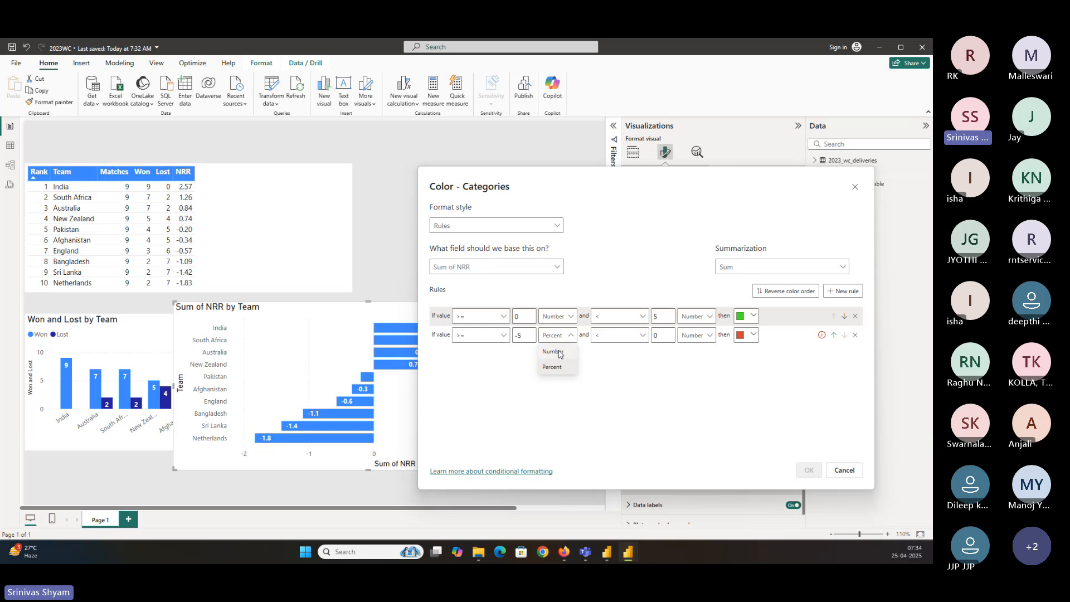
pyautogui.click(560, 354)
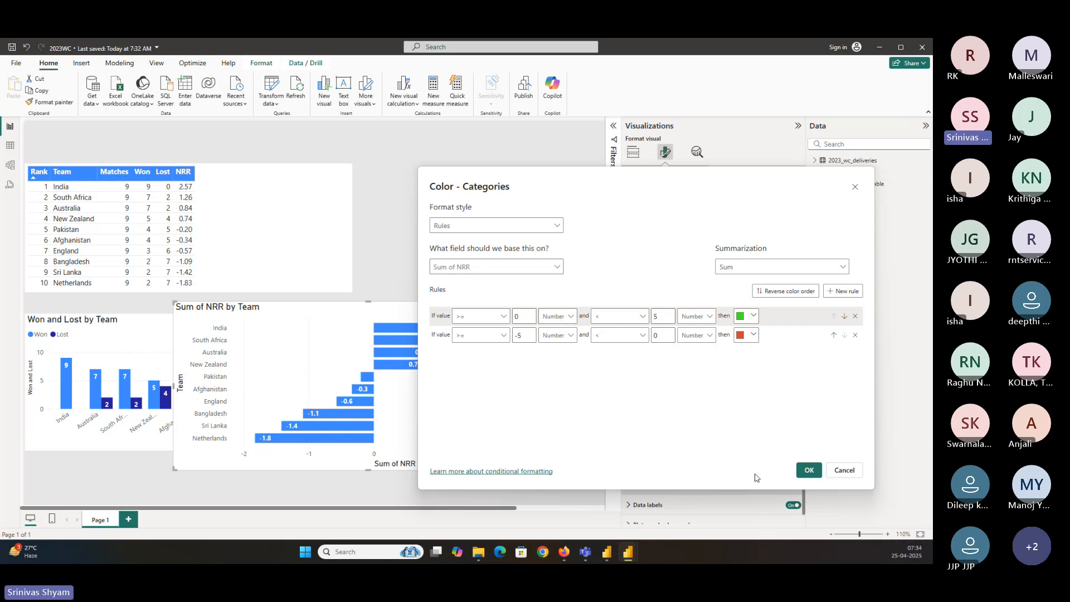
pyautogui.click(808, 470)
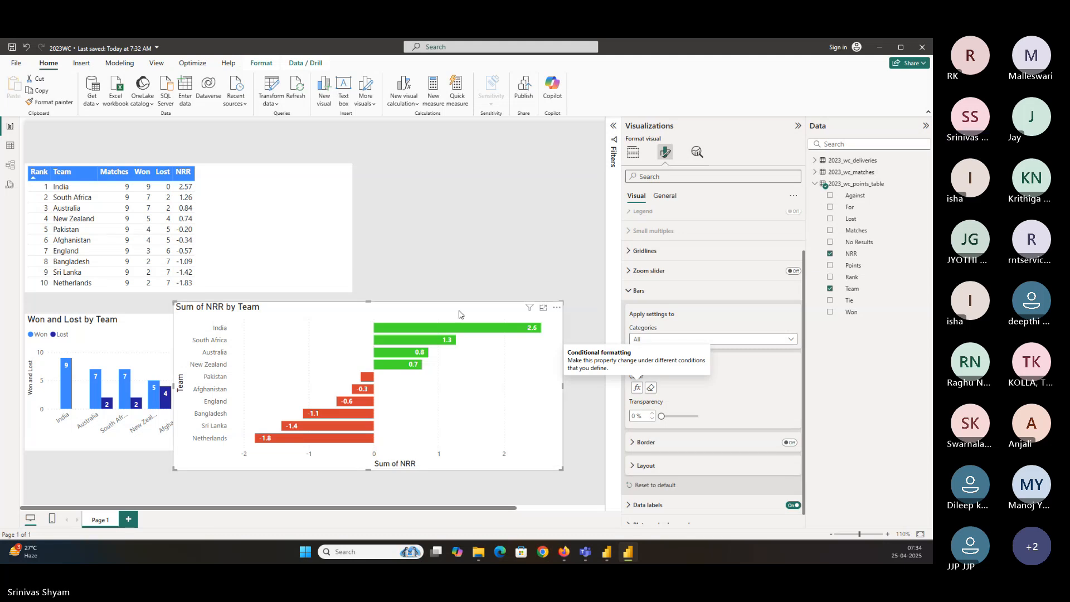
# Move the bar chart further left over the column chart
pyautogui.moveTo(174, 303); pyautogui.dragTo(73, 300)
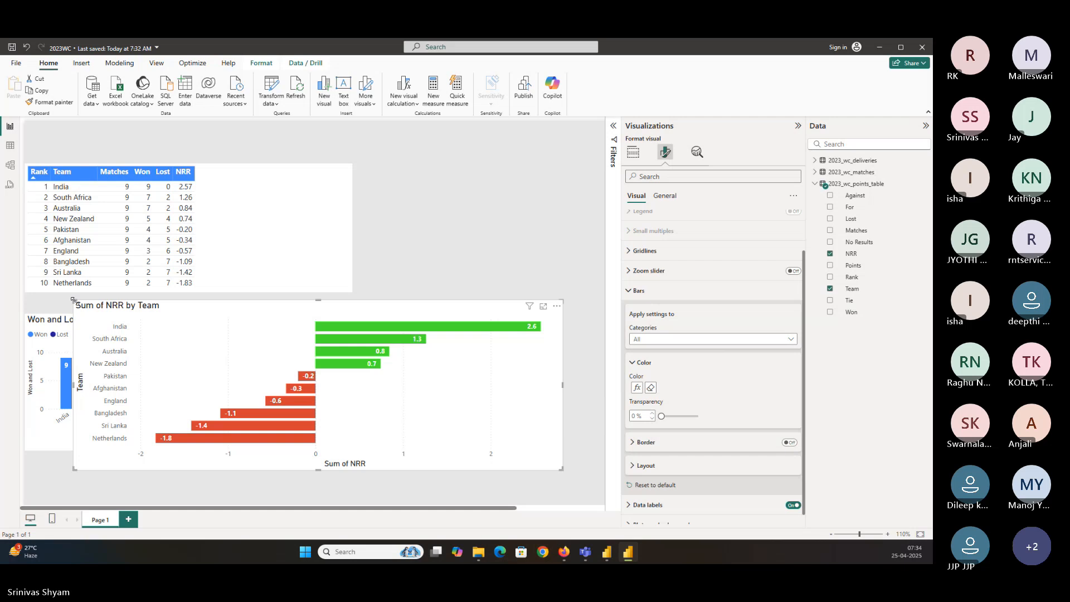
pyautogui.click(633, 152)
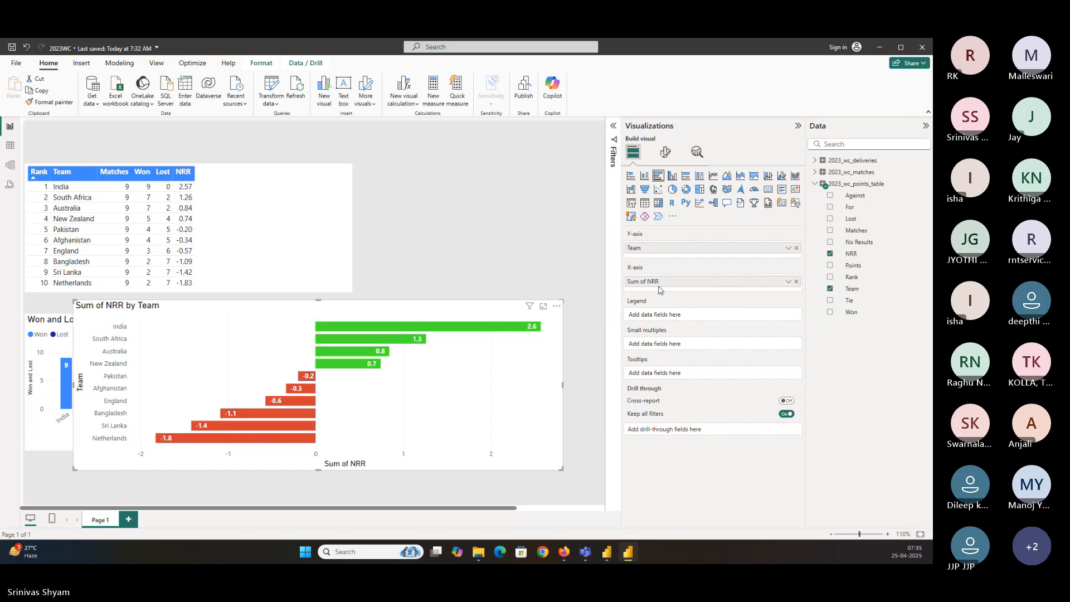
# Rename the bar chart's X-axis field to NRR and save the report
pyautogui.doubleClick(653, 283)
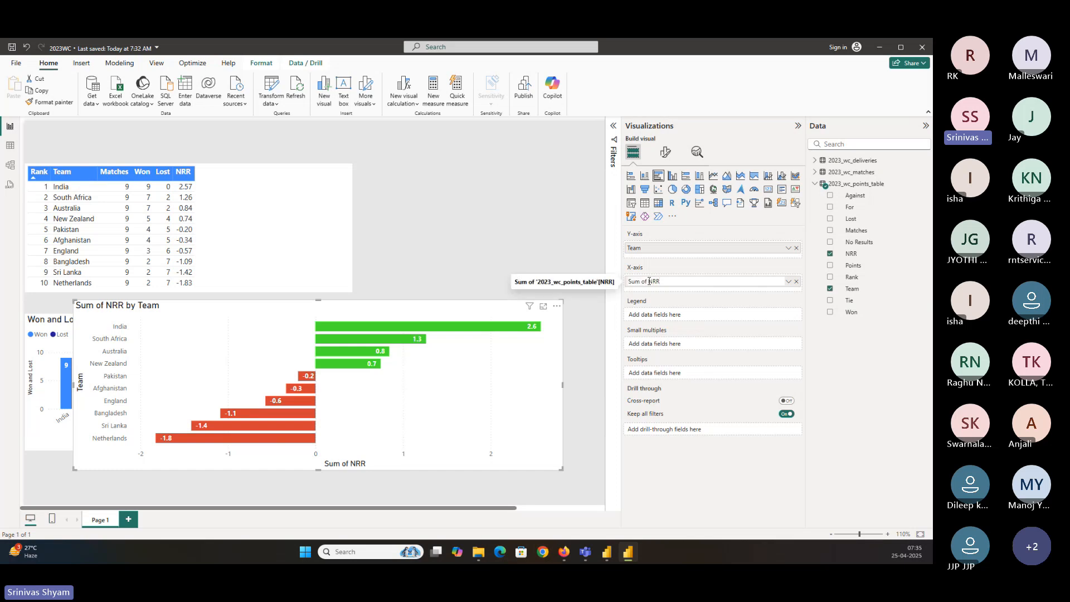
pyautogui.moveTo(649, 282); pyautogui.dragTo(613, 282)
pyautogui.press('BackSpace')
pyautogui.press('Return')
pyautogui.hotkey('ctrl', 's')
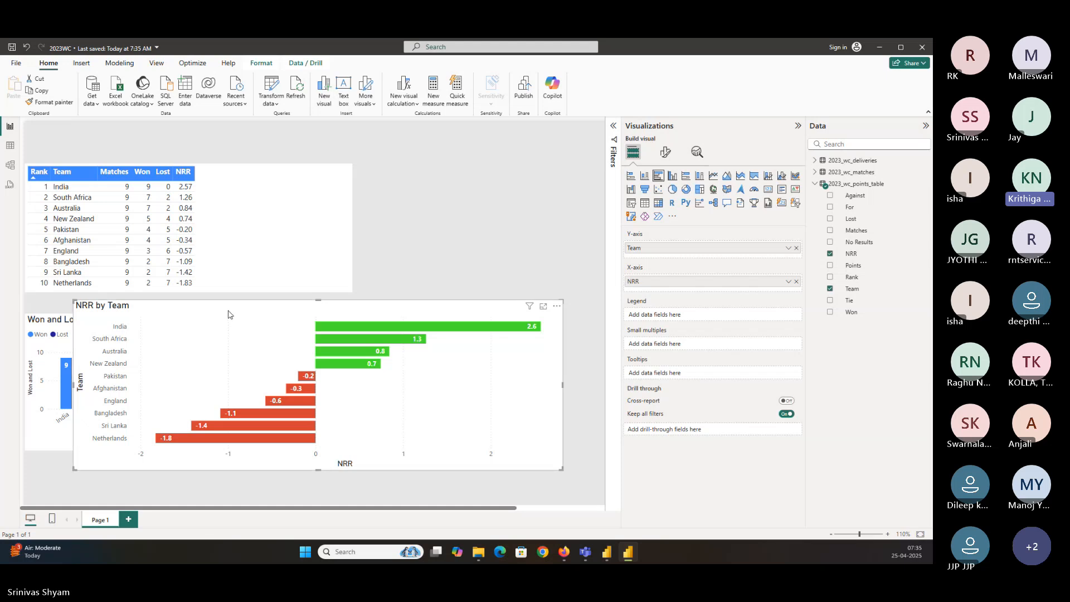
# Edit the bar colour rules so the green rule runs from 0 to Max and the red rule from Min to 0
pyautogui.click(665, 151)
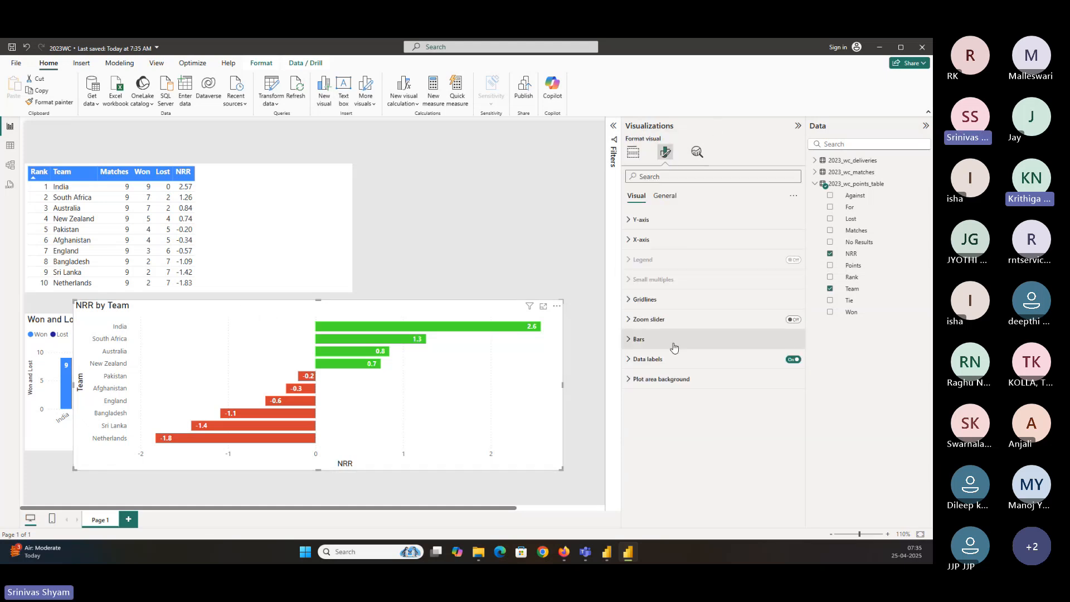
pyautogui.click(657, 340)
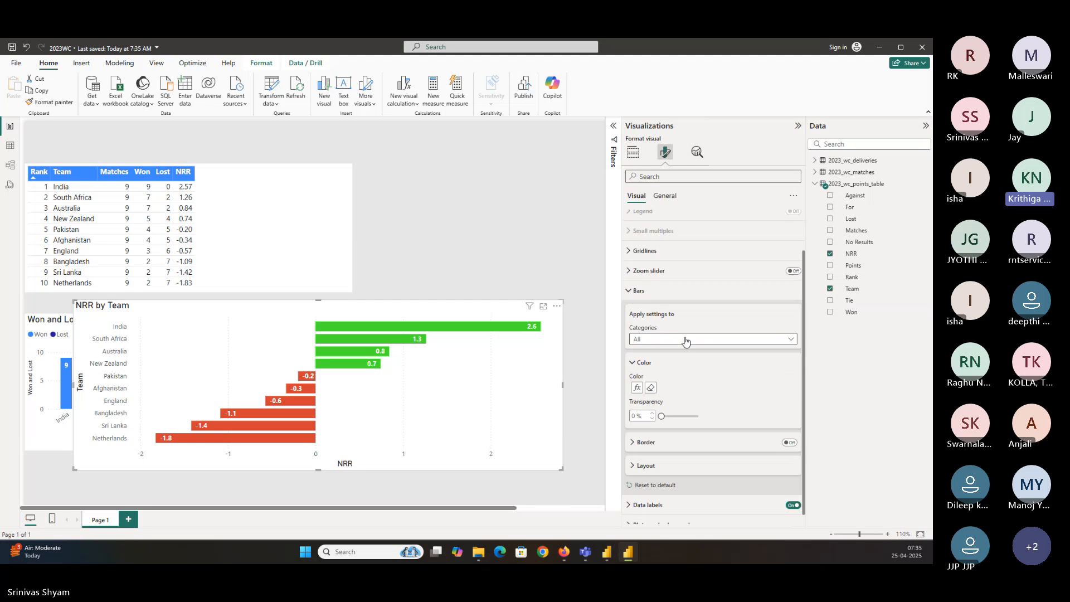
pyautogui.scroll(-1, 686, 341)
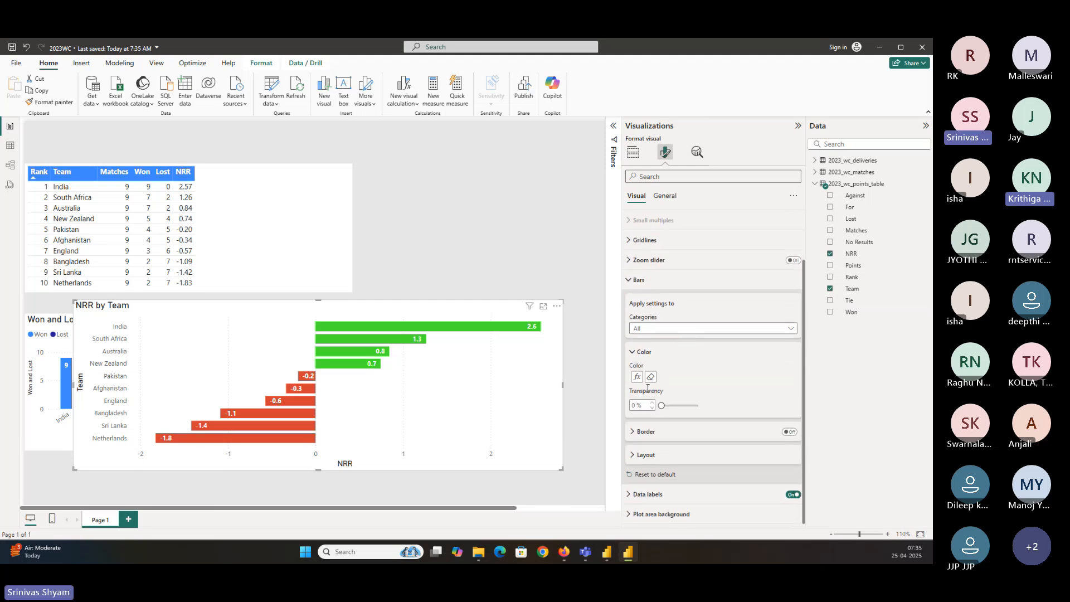
pyautogui.click(631, 279)
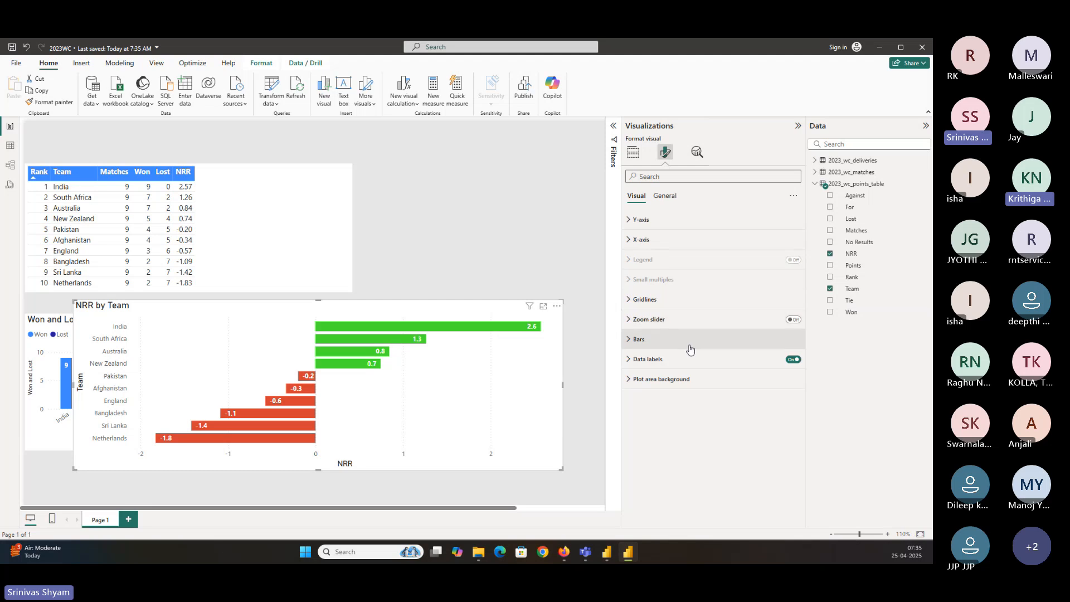
pyautogui.click(629, 340)
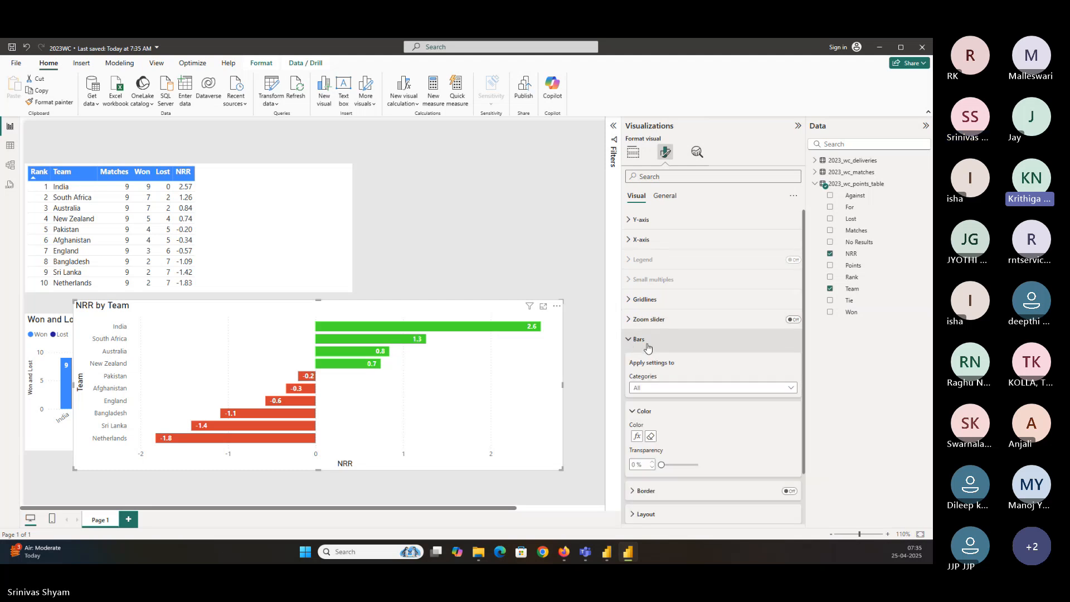
pyautogui.click(637, 436)
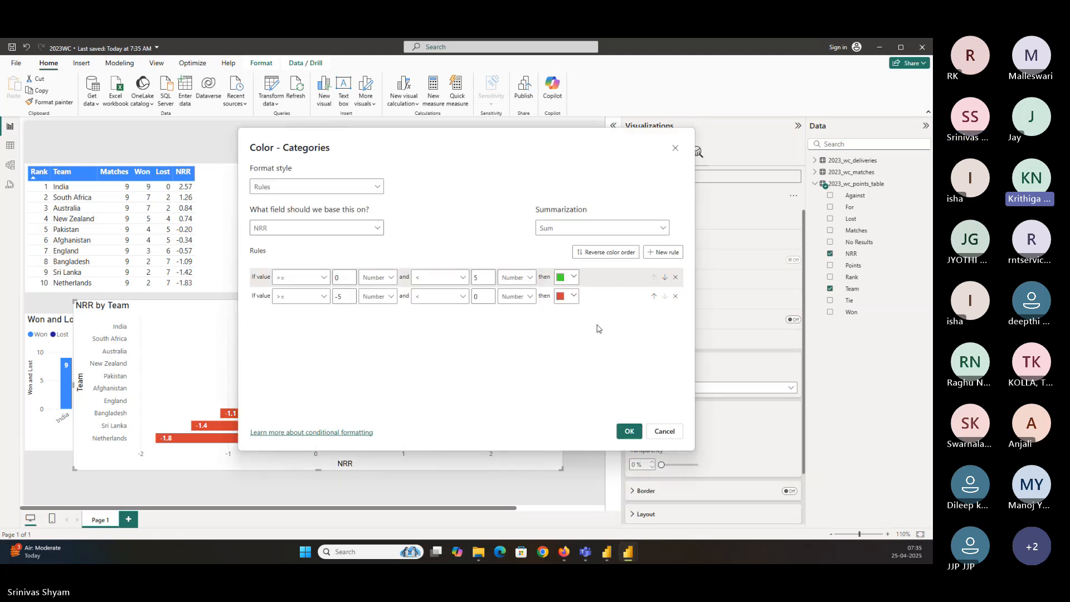
pyautogui.click(477, 277)
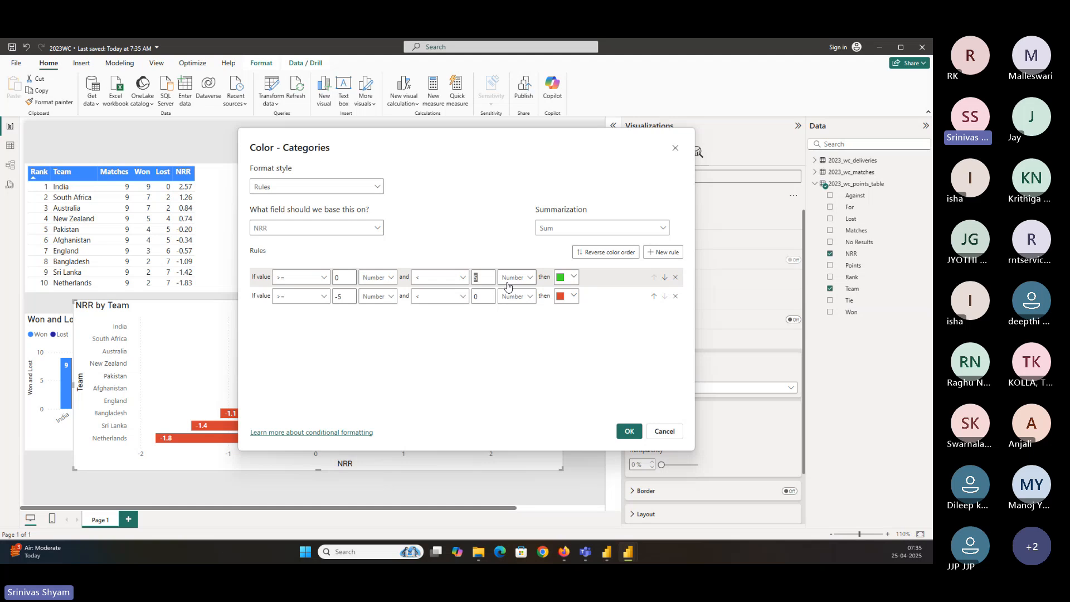
pyautogui.press('BackSpace')
pyautogui.click(339, 297)
pyautogui.press('BackSpace')
pyautogui.press('BackSpace')
pyautogui.click(629, 432)
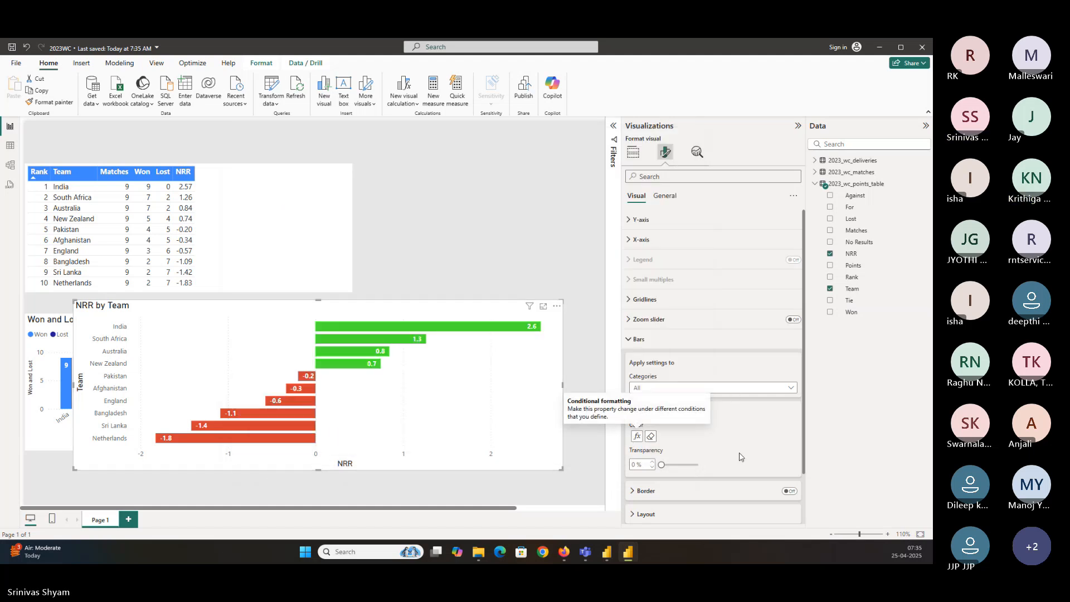
pyautogui.click(579, 266)
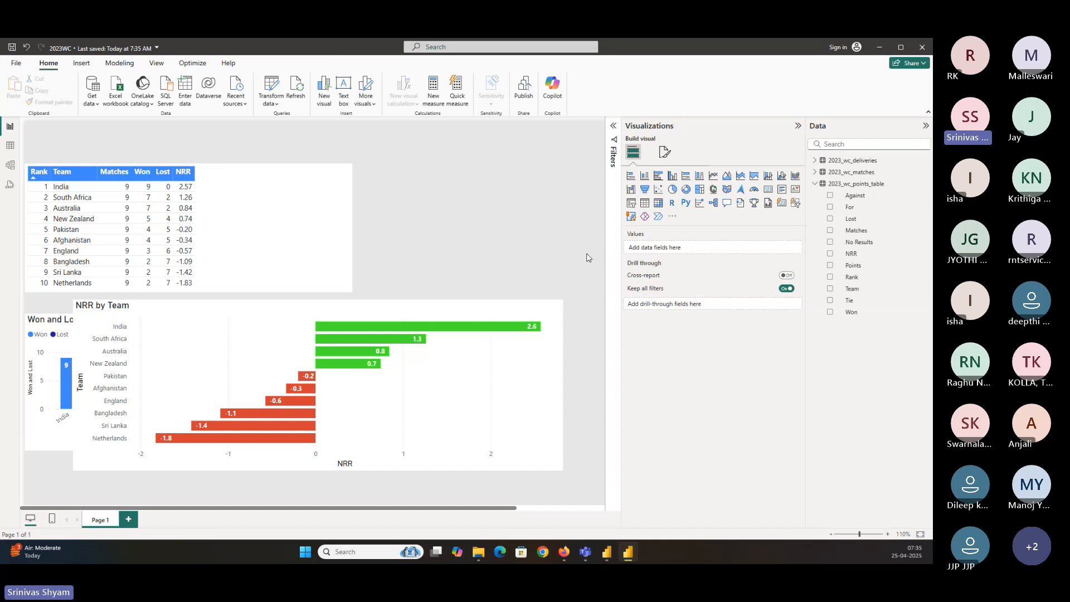
pyautogui.click(451, 325)
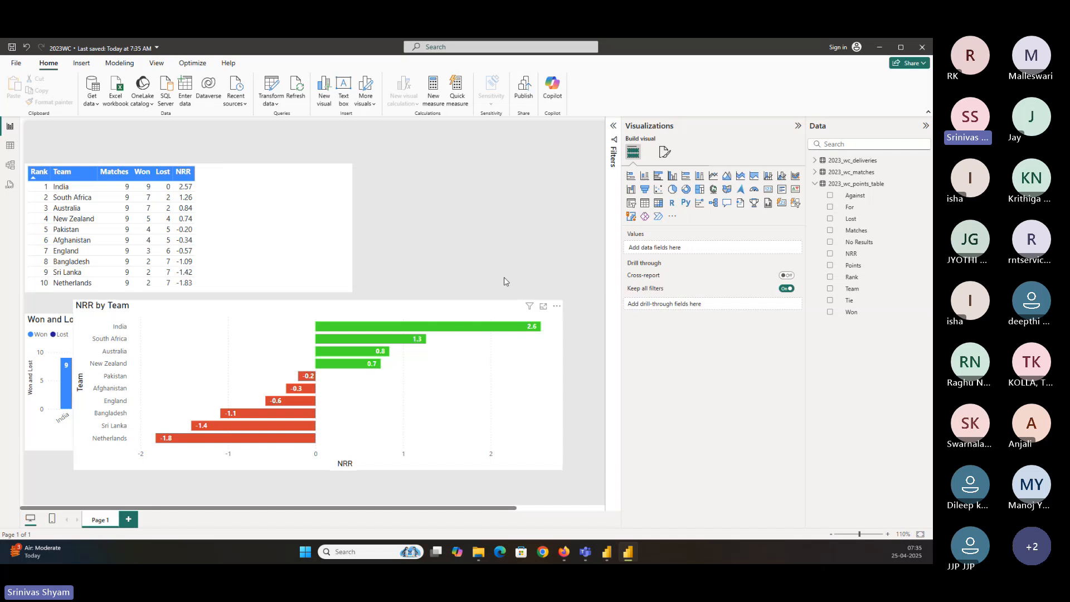
pyautogui.click(665, 152)
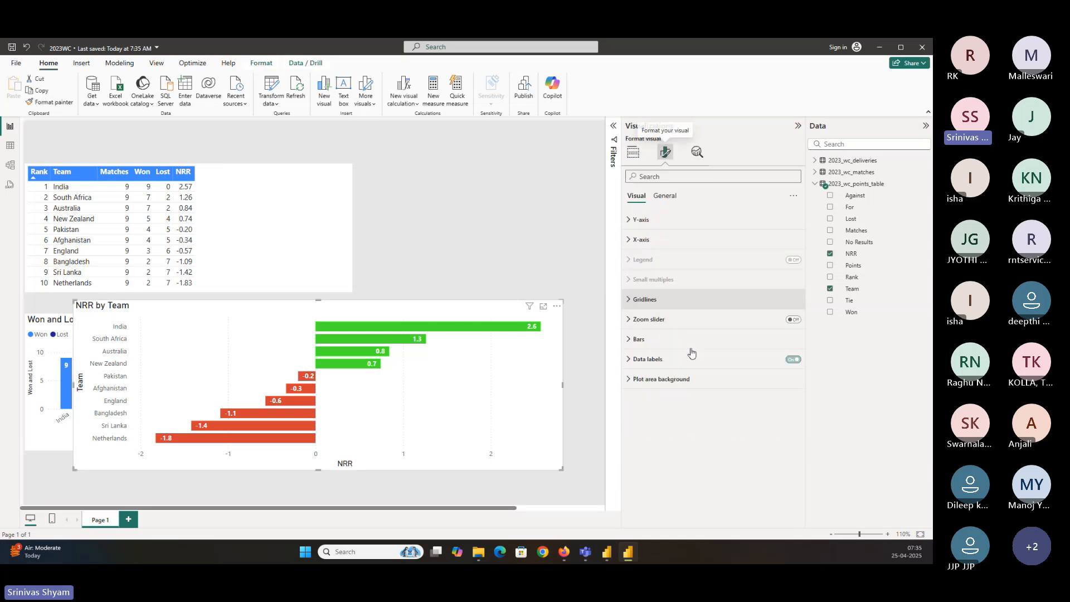
pyautogui.click(649, 344)
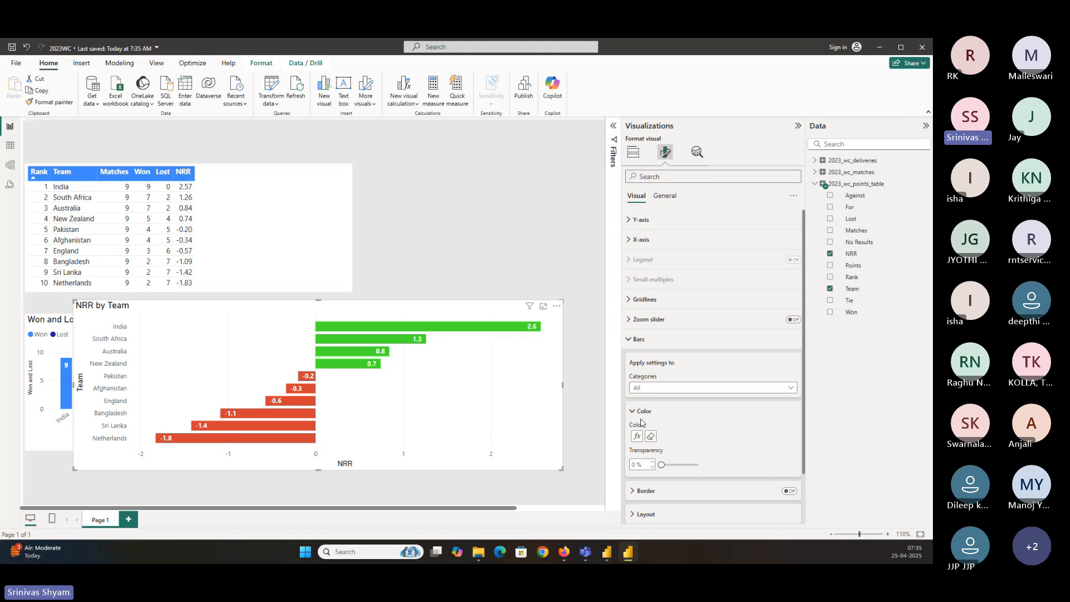
pyautogui.click(637, 437)
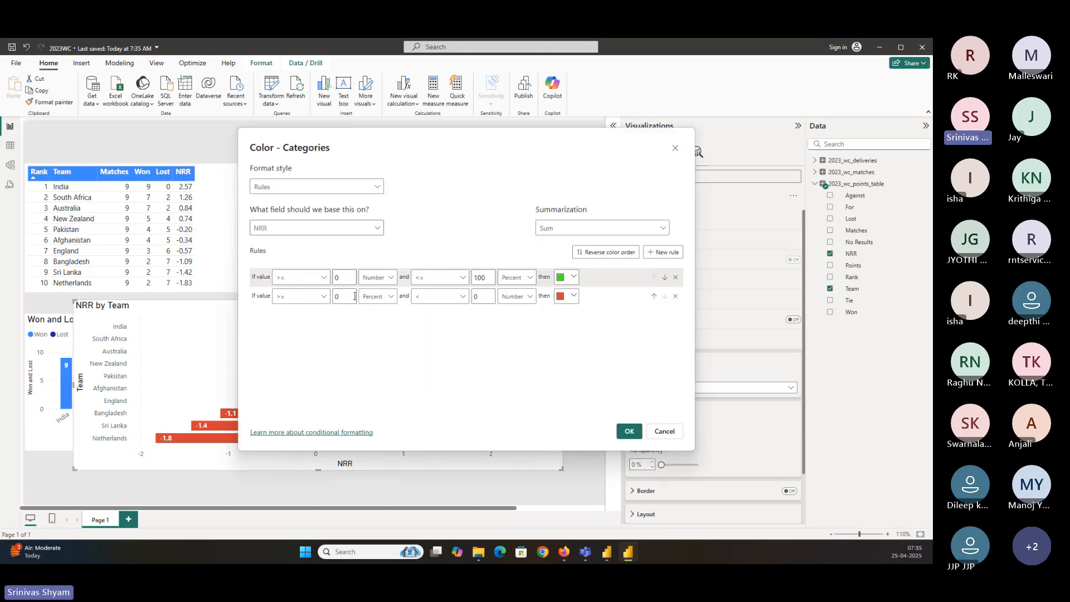
pyautogui.doubleClick(483, 277)
pyautogui.press('BackSpace')
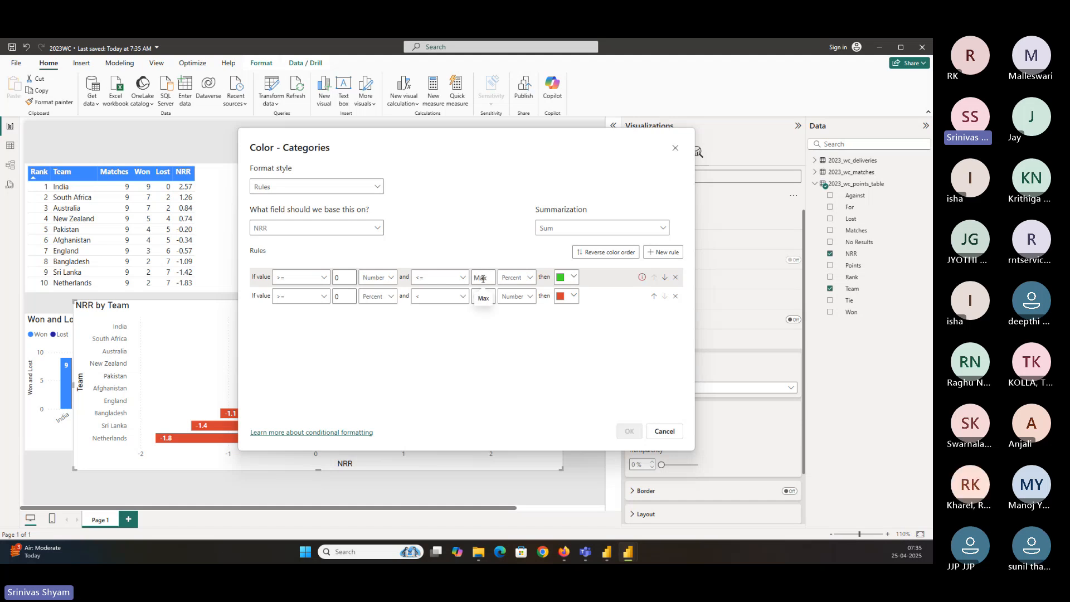
pyautogui.click(675, 149)
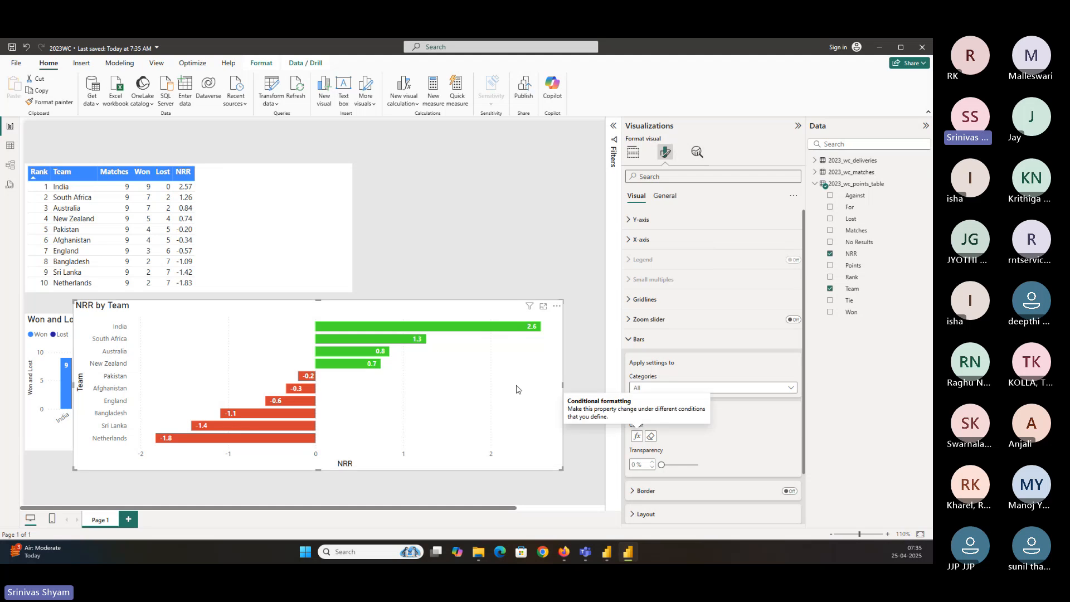
# Save the report and move the NRR bar chart beside the won/lost column chart, widening it to the right
pyautogui.hotkey('ctrl', 's')
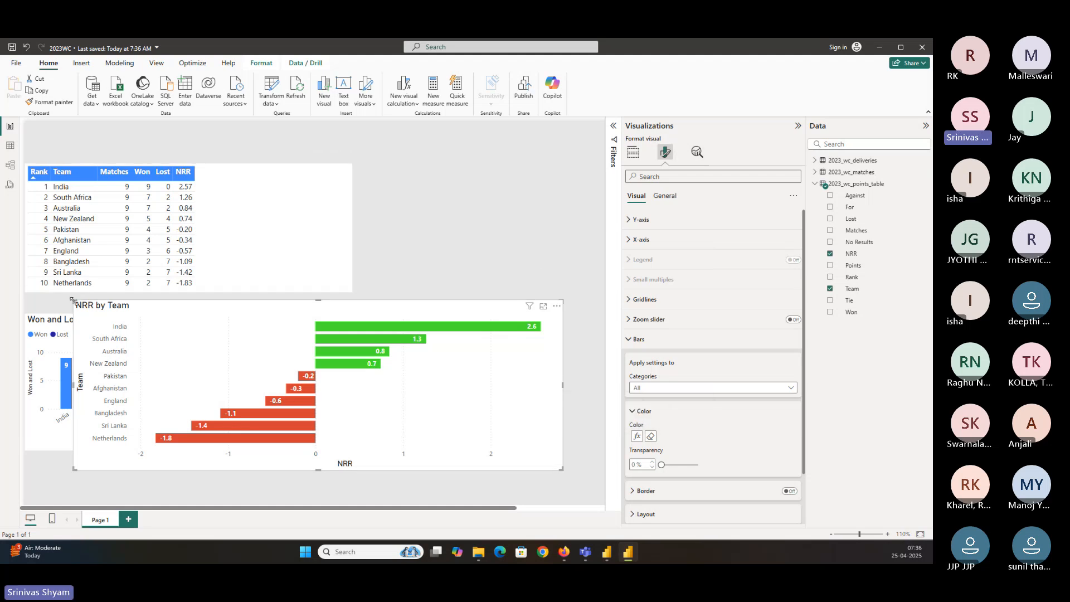
pyautogui.moveTo(74, 306); pyautogui.dragTo(380, 315)
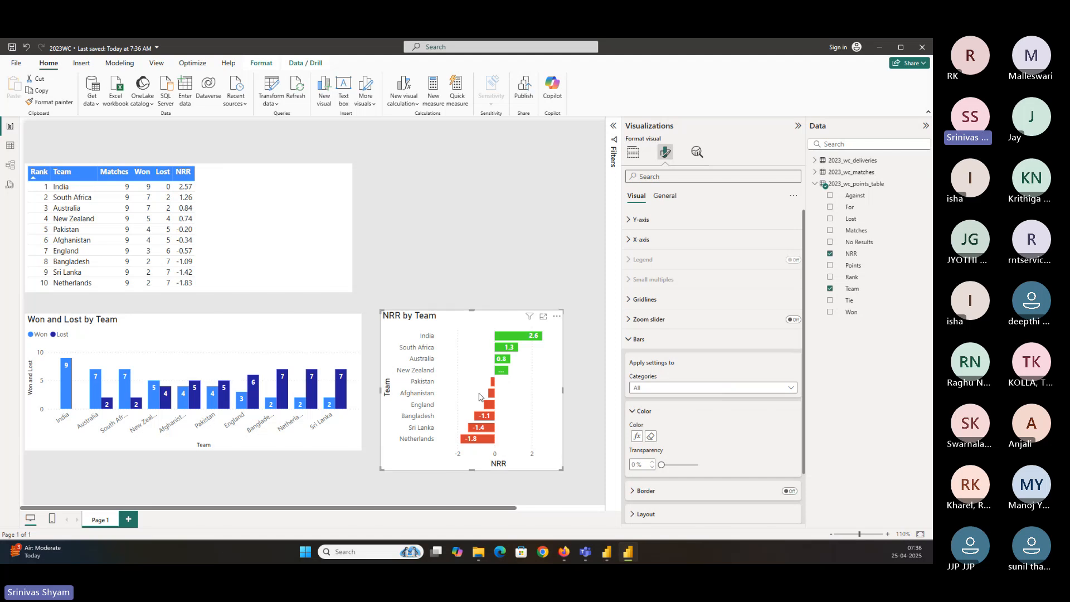
pyautogui.moveTo(562, 470); pyautogui.dragTo(606, 473)
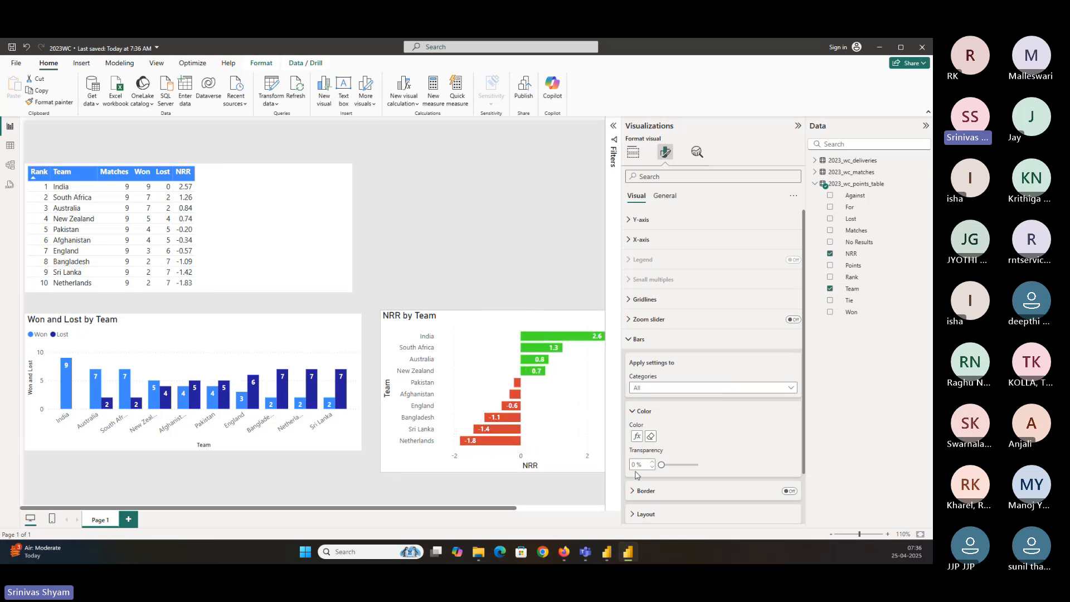
# Resize the NRR bar chart wider and shorter so it lines up with the column chart
pyautogui.click(797, 126)
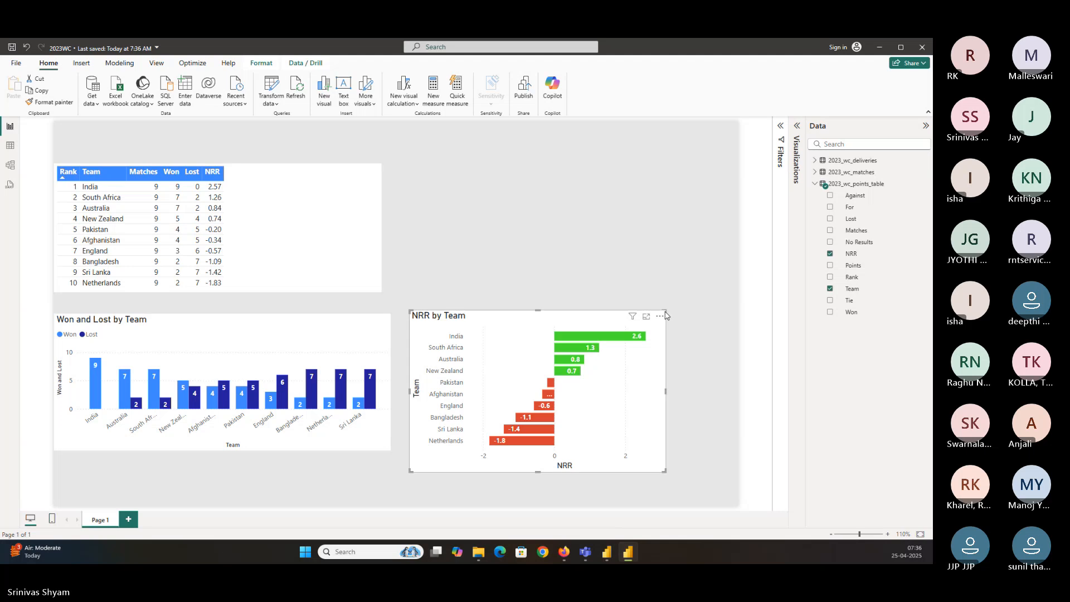
pyautogui.moveTo(666, 312); pyautogui.dragTo(739, 329)
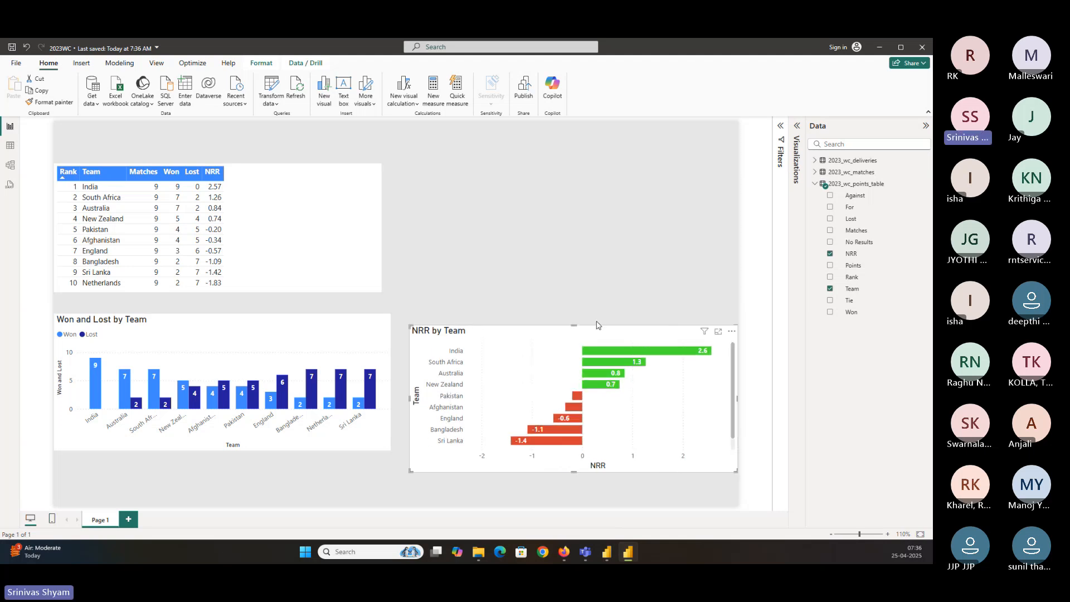
pyautogui.moveTo(585, 332); pyautogui.dragTo(585, 321)
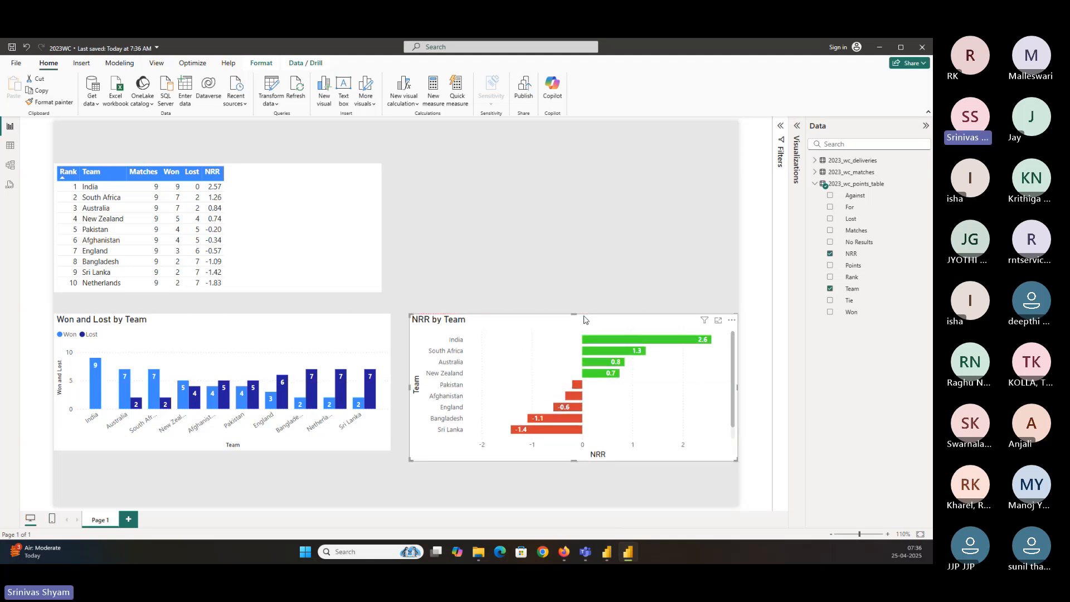
pyautogui.moveTo(575, 455); pyautogui.dragTo(574, 451)
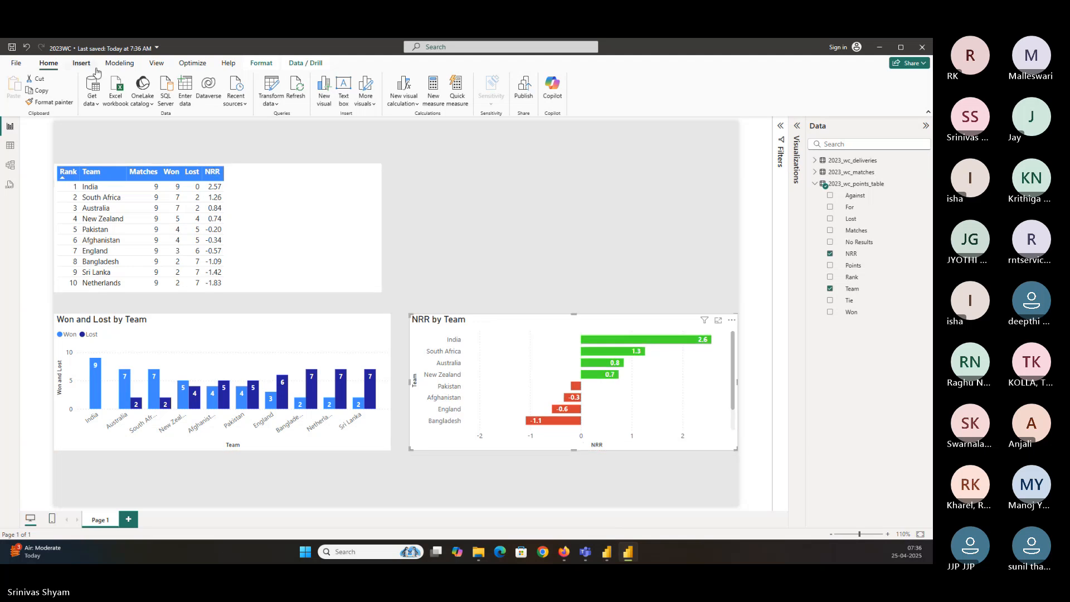
# Open the Power Query editor and show the 2023_wc_deliveries query
pyautogui.click(814, 185)
pyautogui.click(814, 161)
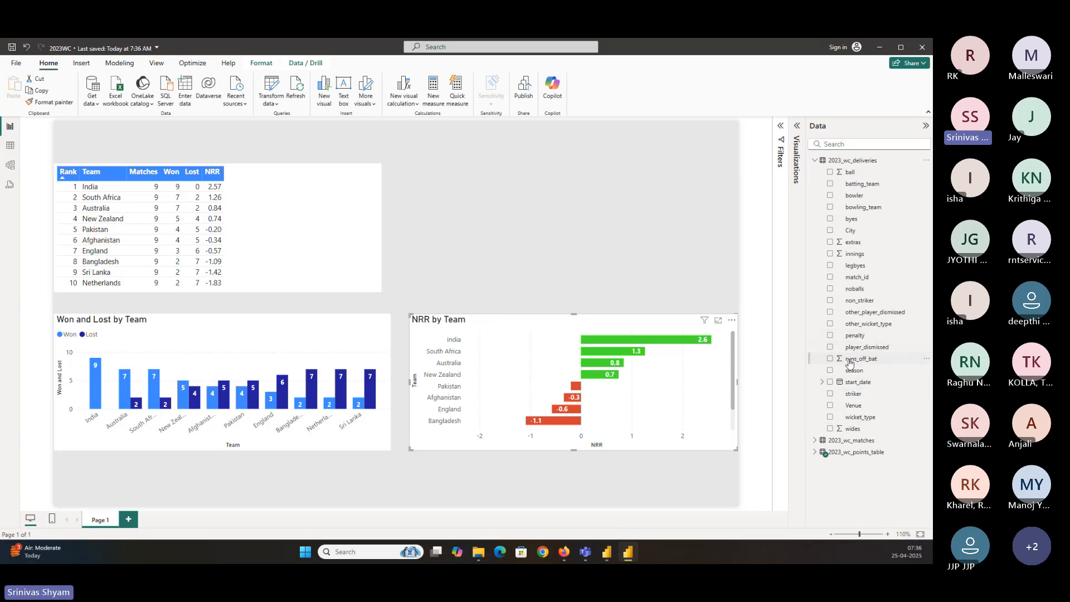
pyautogui.click(272, 84)
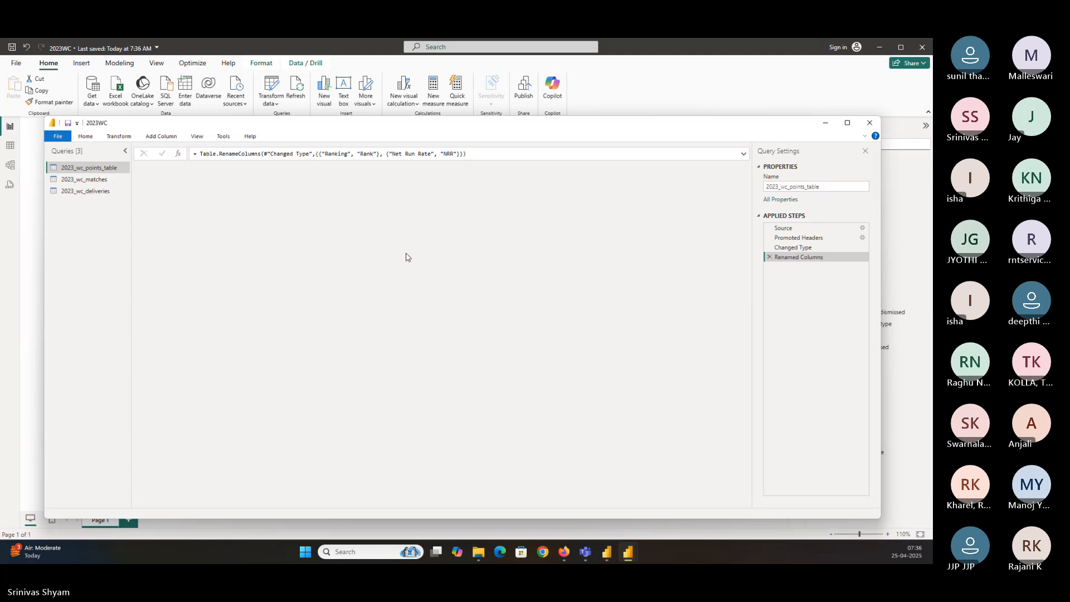
pyautogui.click(115, 191)
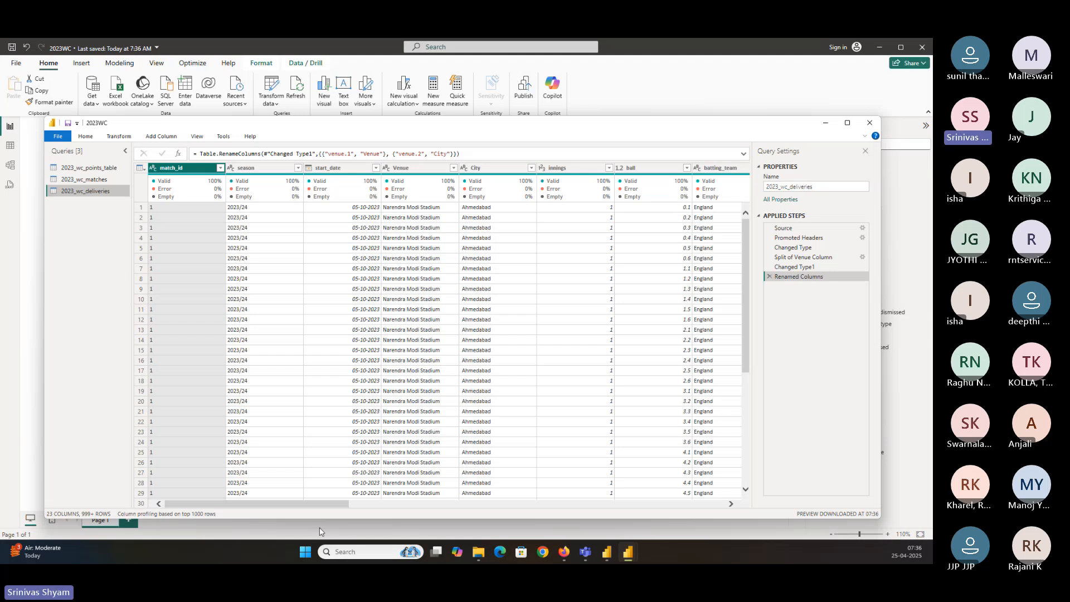
# Select the runs_off_bat column and start adding a column from examples based on the selection
pyautogui.moveTo(322, 504); pyautogui.dragTo(539, 500)
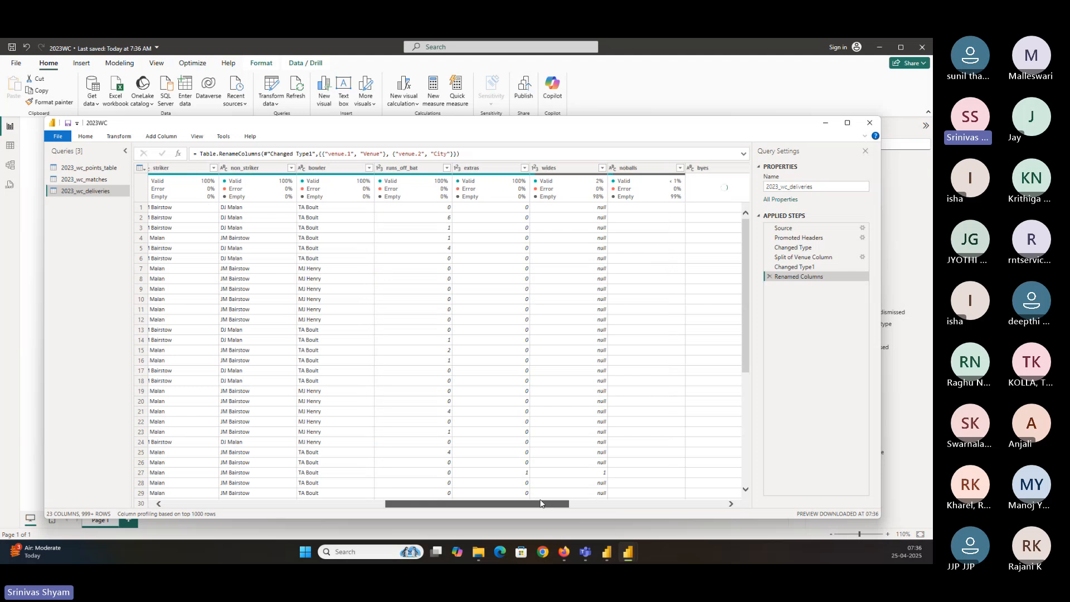
pyautogui.click(429, 170)
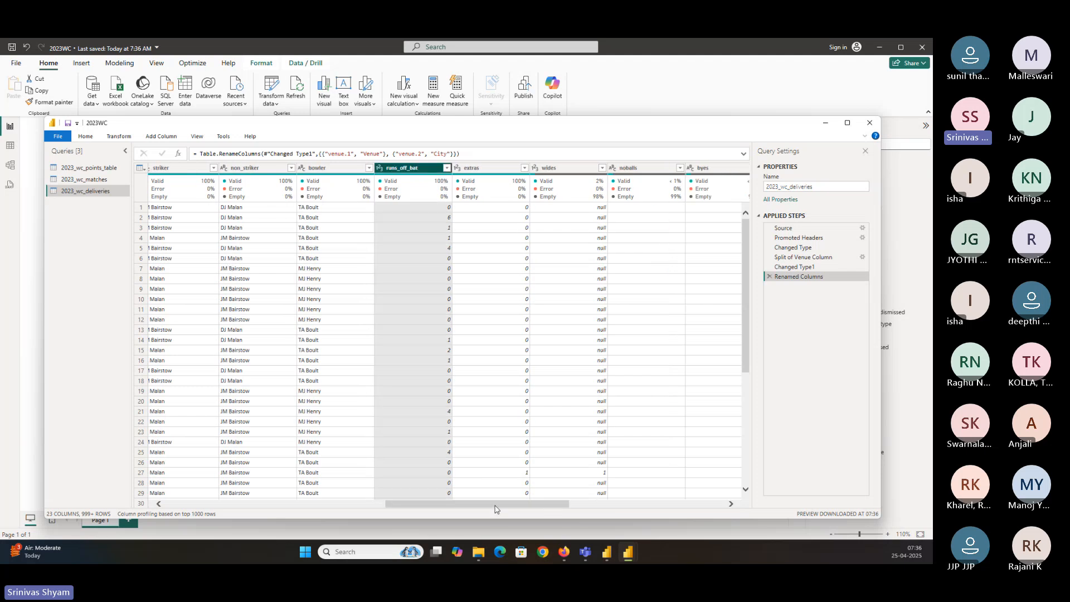
pyautogui.moveTo(494, 508); pyautogui.dragTo(476, 508)
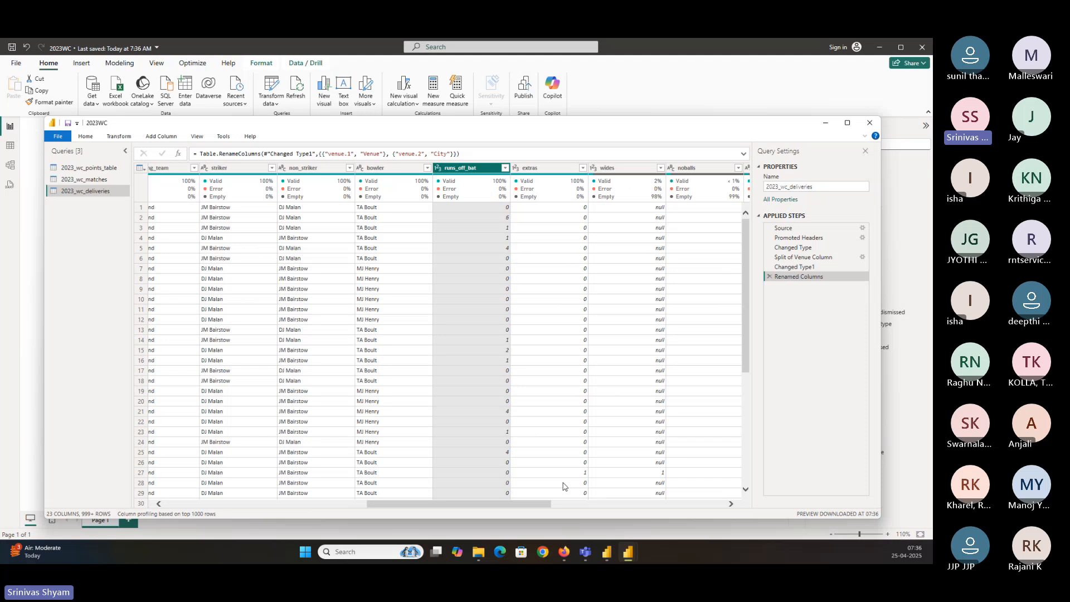
pyautogui.moveTo(535, 503); pyautogui.dragTo(567, 505)
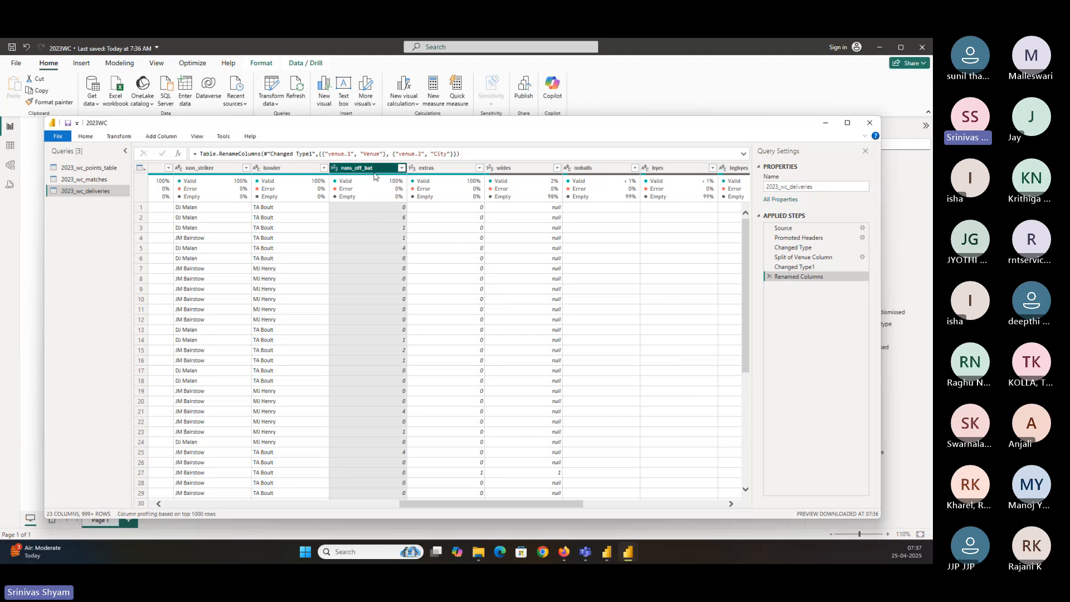
pyautogui.click(160, 136)
pyautogui.click(370, 169)
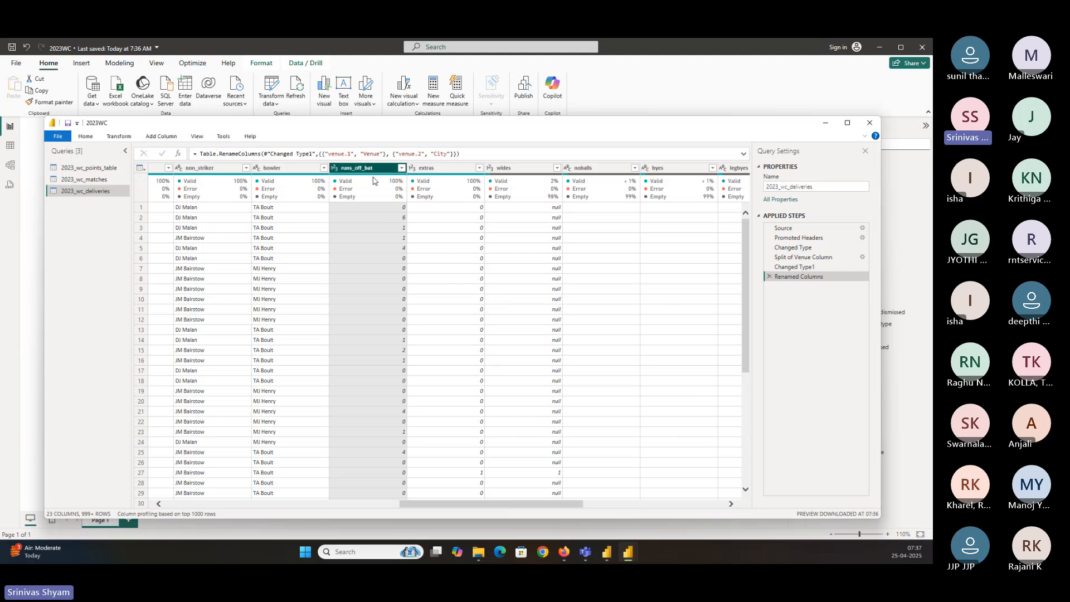
pyautogui.click(162, 136)
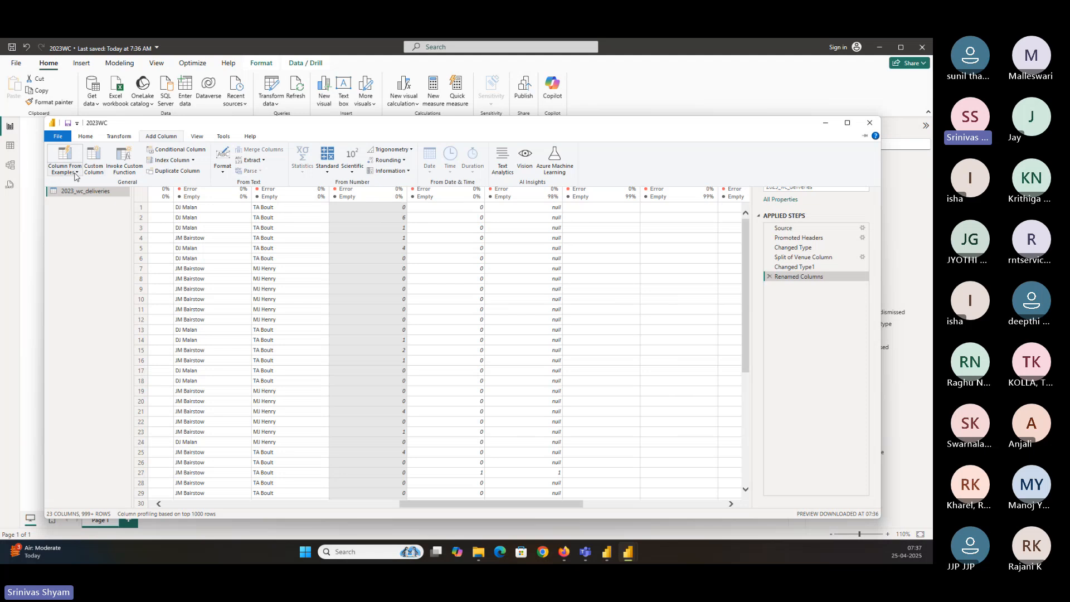
pyautogui.click(78, 173)
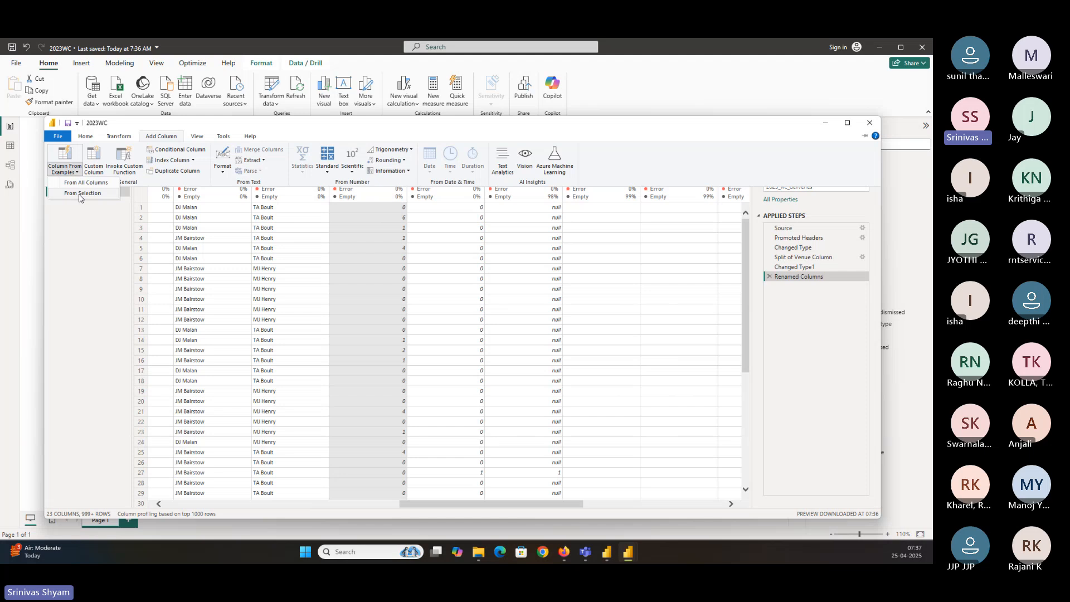
pyautogui.click(81, 193)
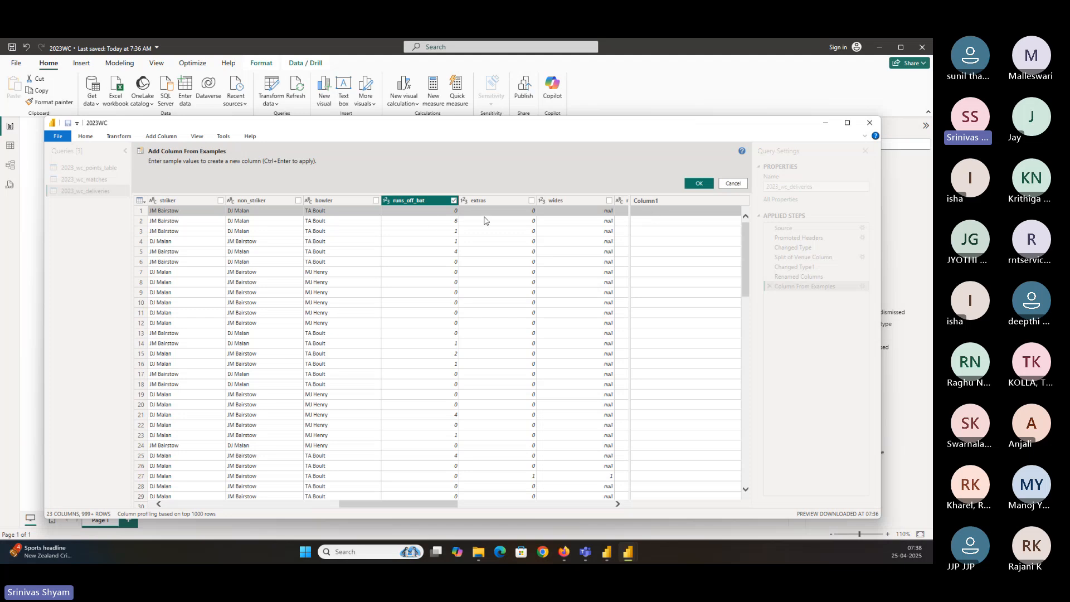
# Enter example values 0, 1, 0, 0 so the new column returns 1 when runs_off_bat is 6 or more, else 0, and confirm it
pyautogui.click(659, 216)
pyautogui.write('0')
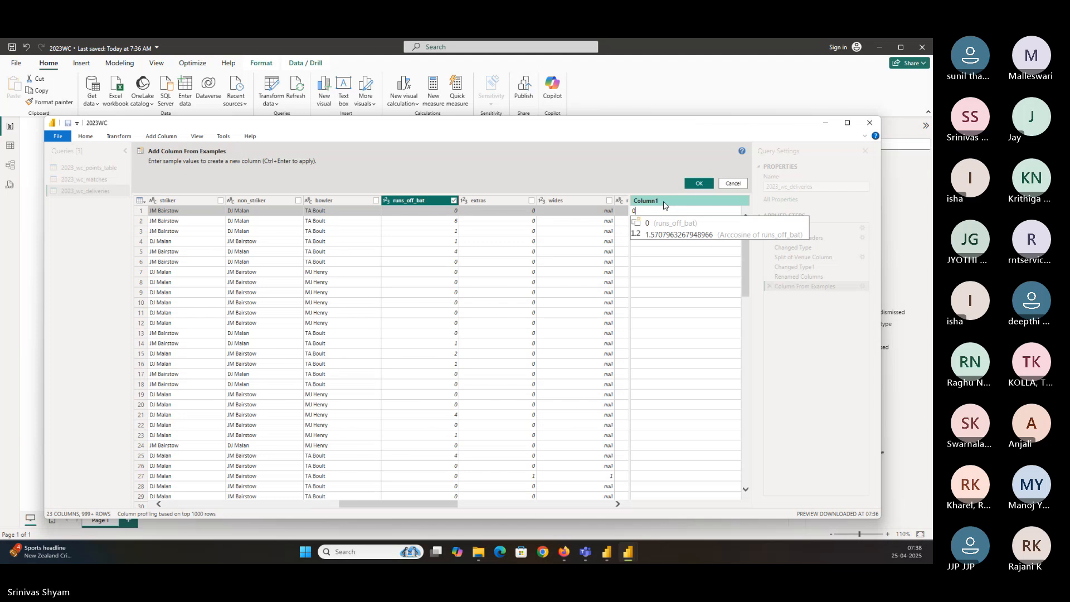
pyautogui.press('Return')
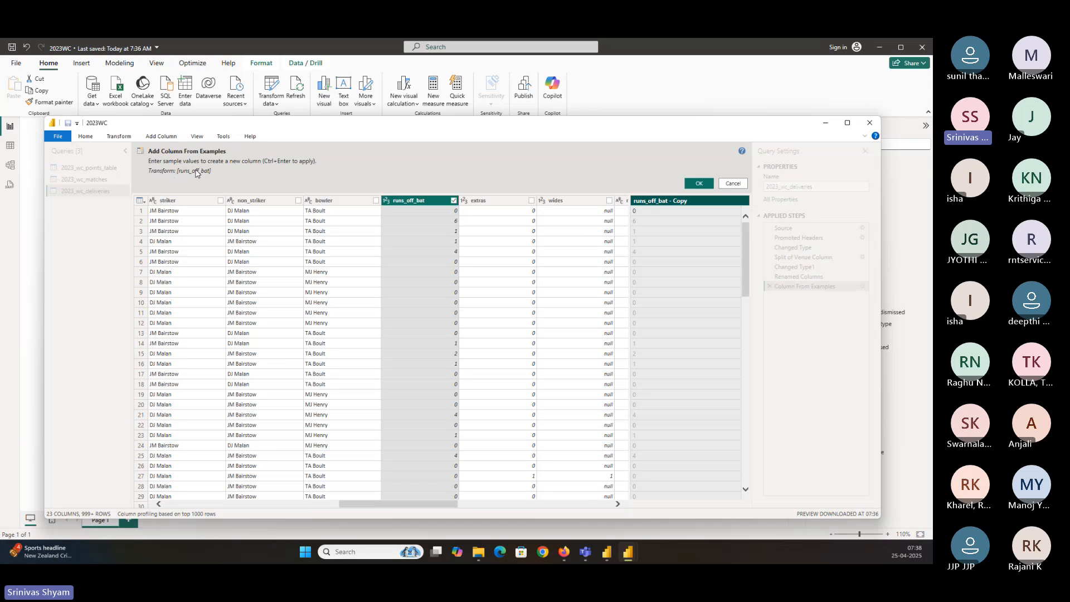
pyautogui.click(650, 224)
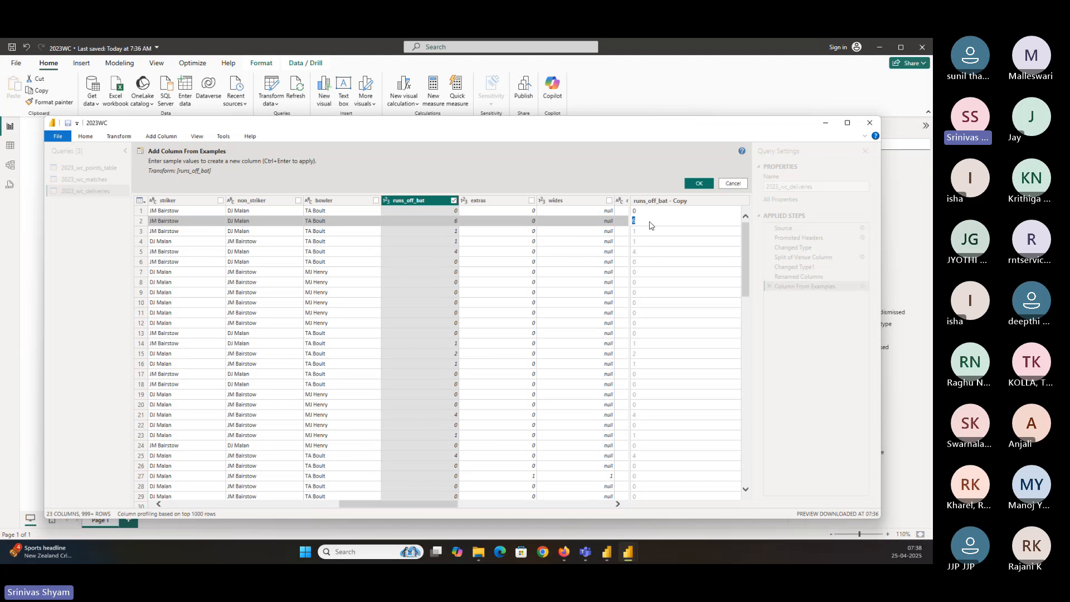
pyautogui.write('1')
pyautogui.press('Return')
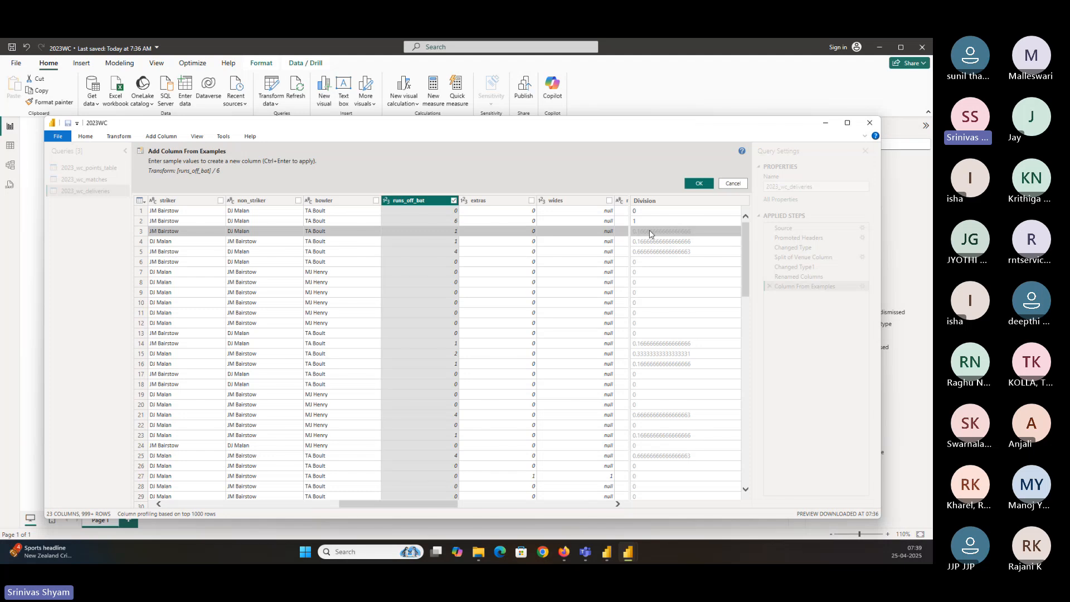
pyautogui.write('0')
pyautogui.press('Return')
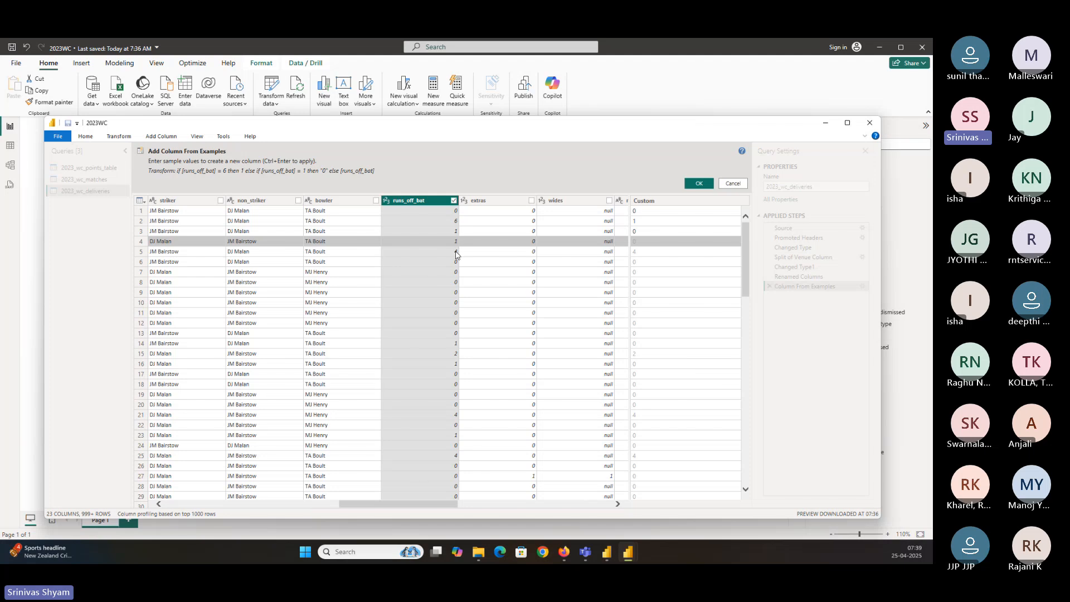
pyautogui.click(639, 251)
pyautogui.write('0')
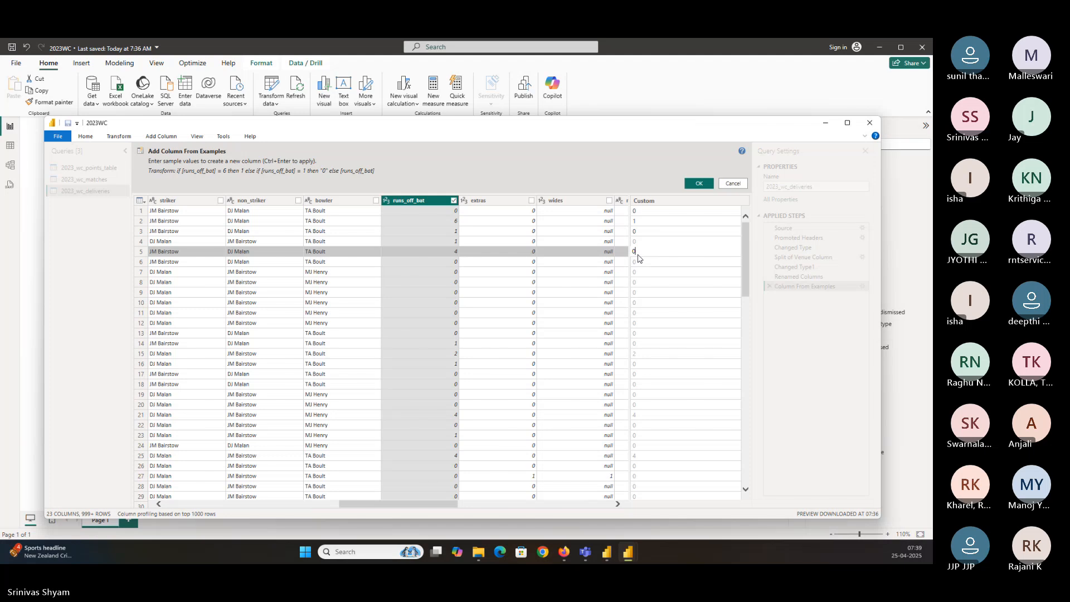
pyautogui.press('Return')
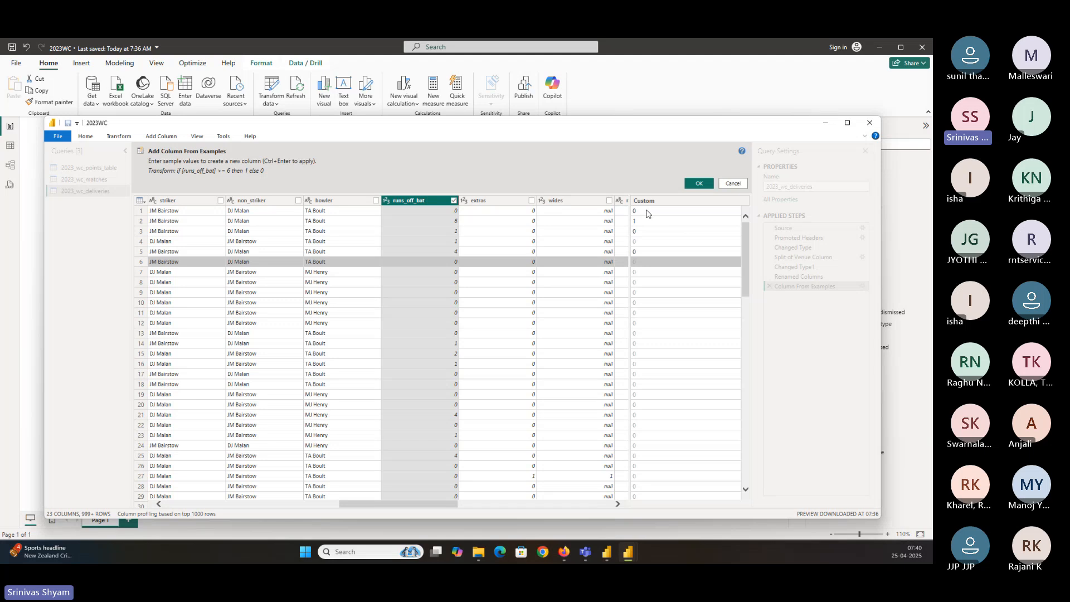
pyautogui.click(174, 137)
pyautogui.click(461, 131)
pyautogui.click(699, 184)
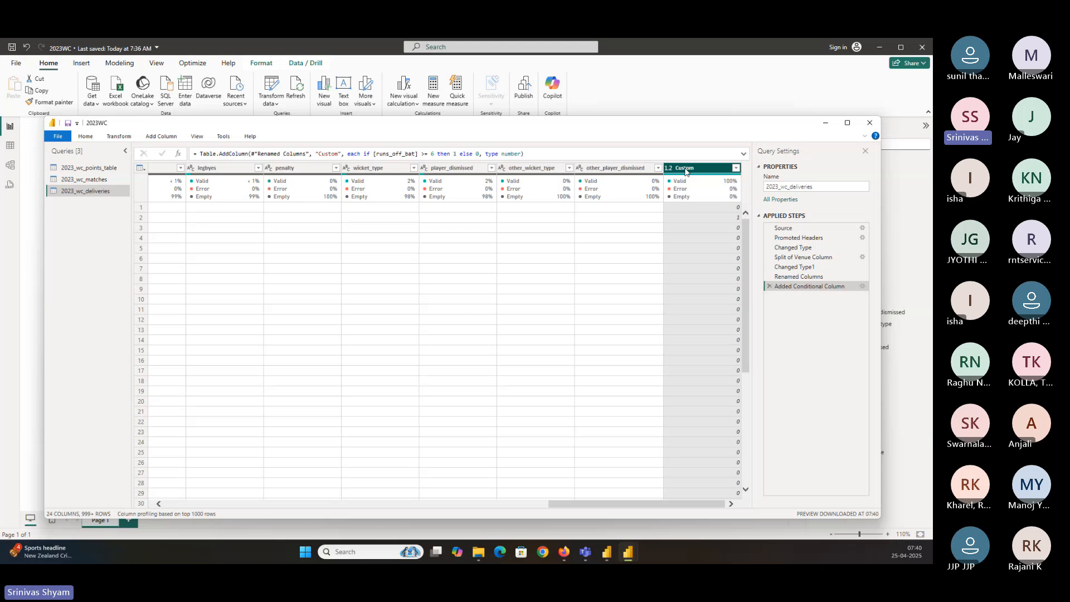
# Rename the new Custom column to Sixes
pyautogui.doubleClick(685, 169)
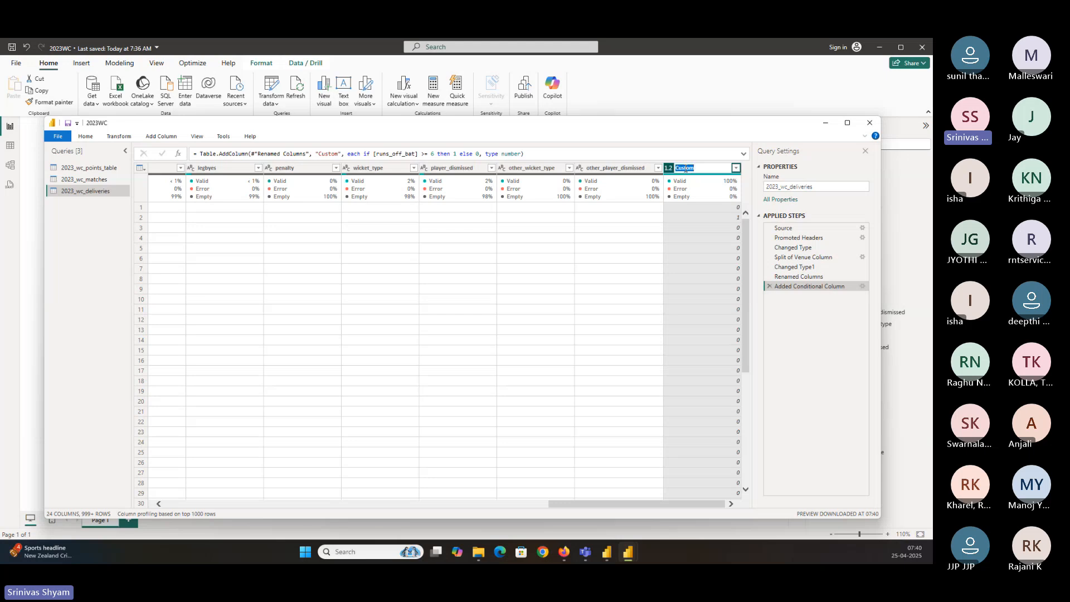
pyautogui.press('BackSpace')
pyautogui.write('Si')
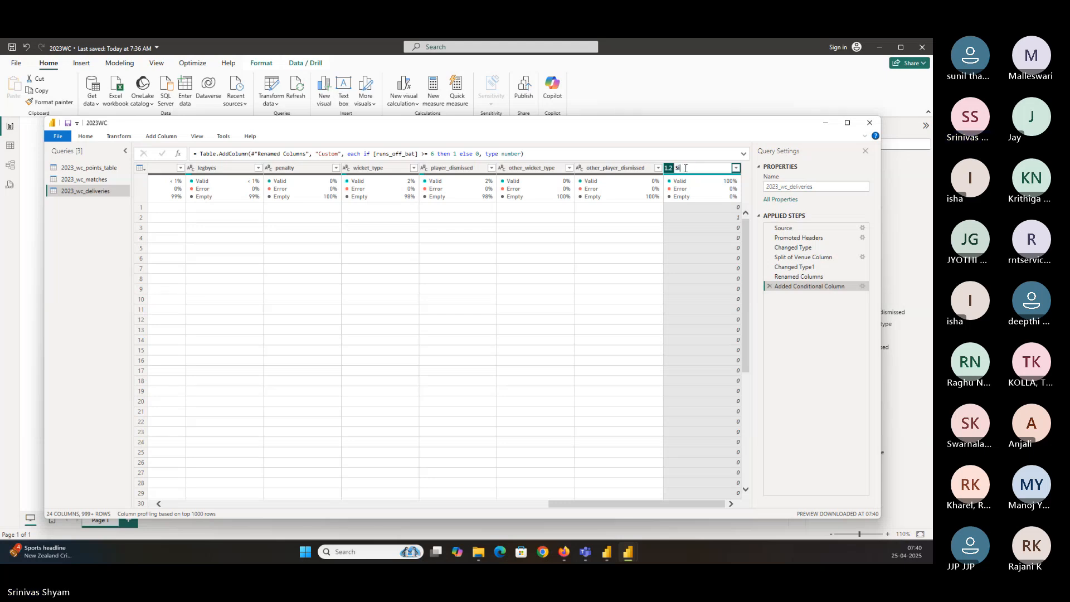
pyautogui.write('xes')
pyautogui.press('Return')
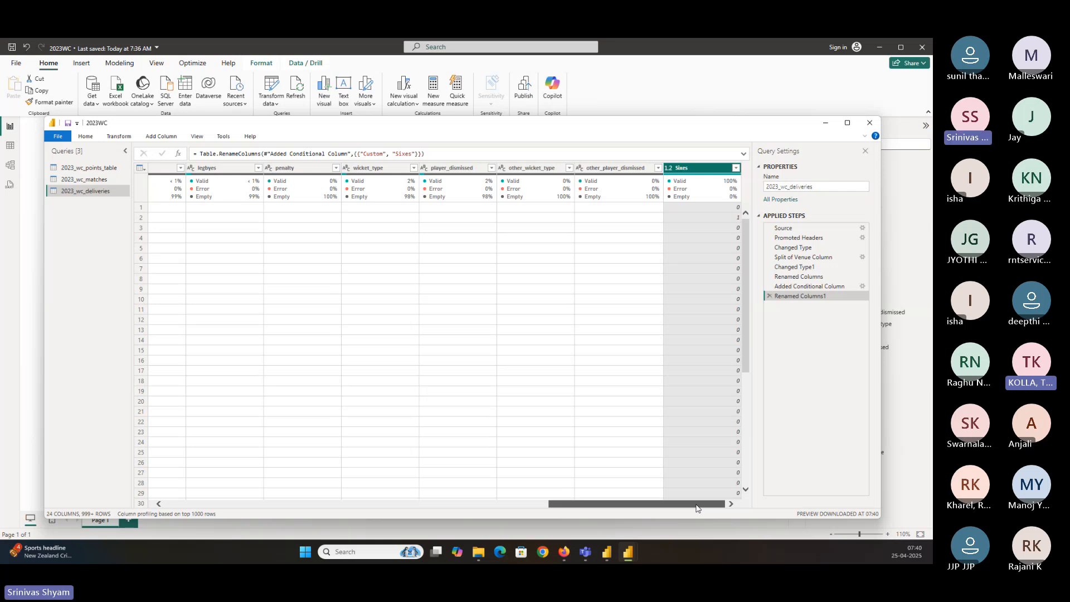
pyautogui.moveTo(696, 507); pyautogui.dragTo(612, 506)
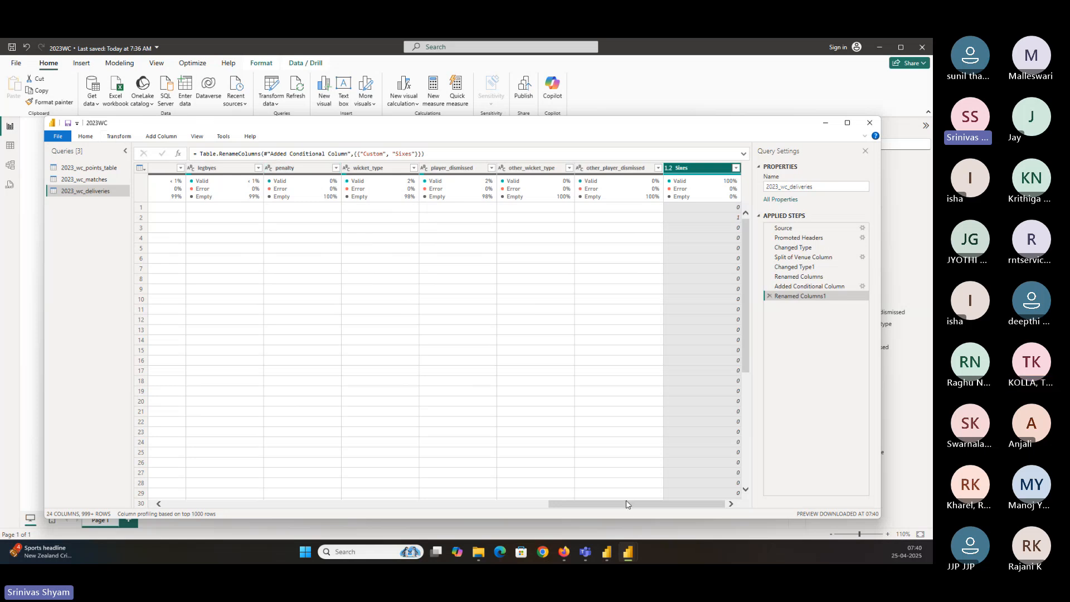
pyautogui.moveTo(627, 504); pyautogui.dragTo(460, 505)
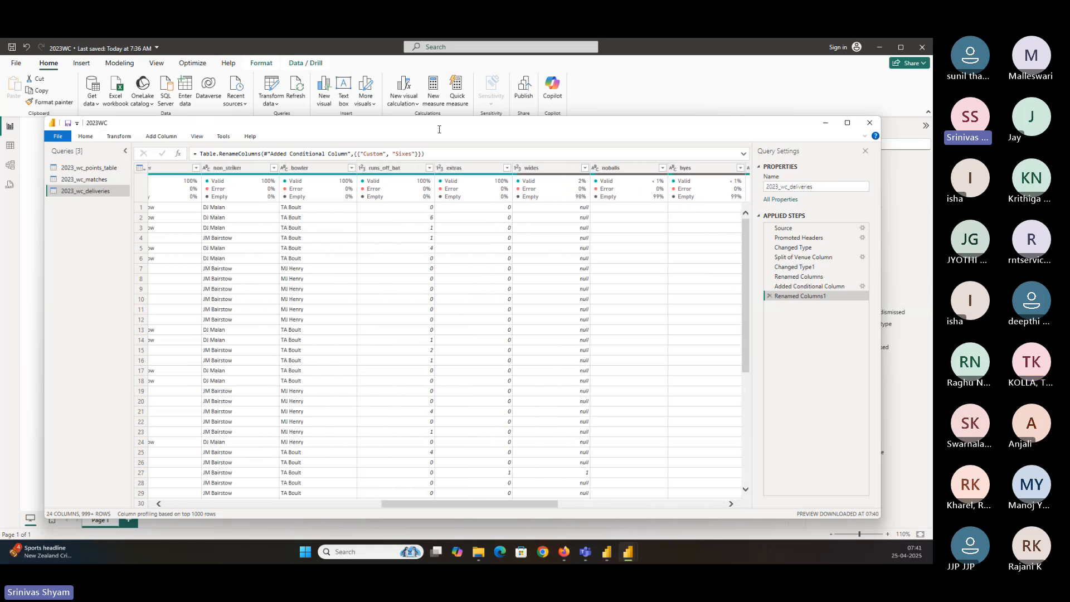
pyautogui.click(391, 169)
pyautogui.rightClick(390, 169)
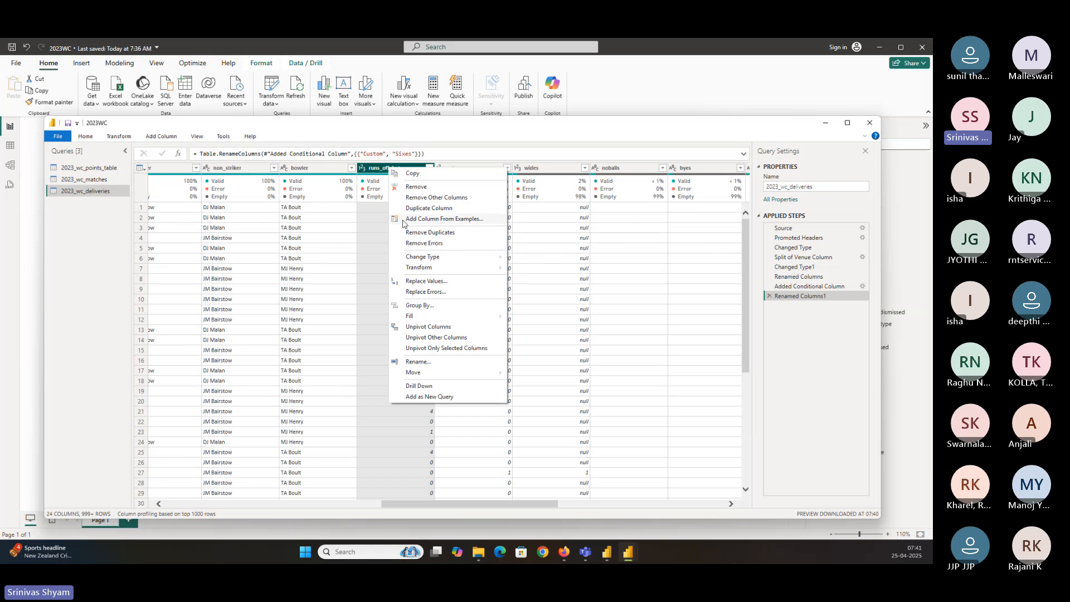
pyautogui.click(427, 281)
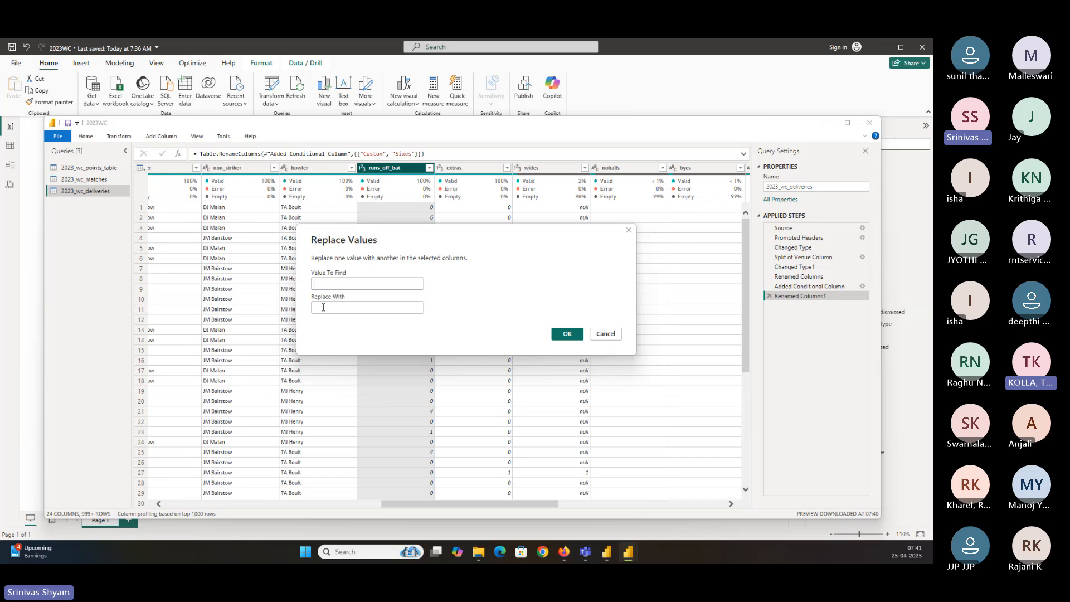
pyautogui.click(612, 336)
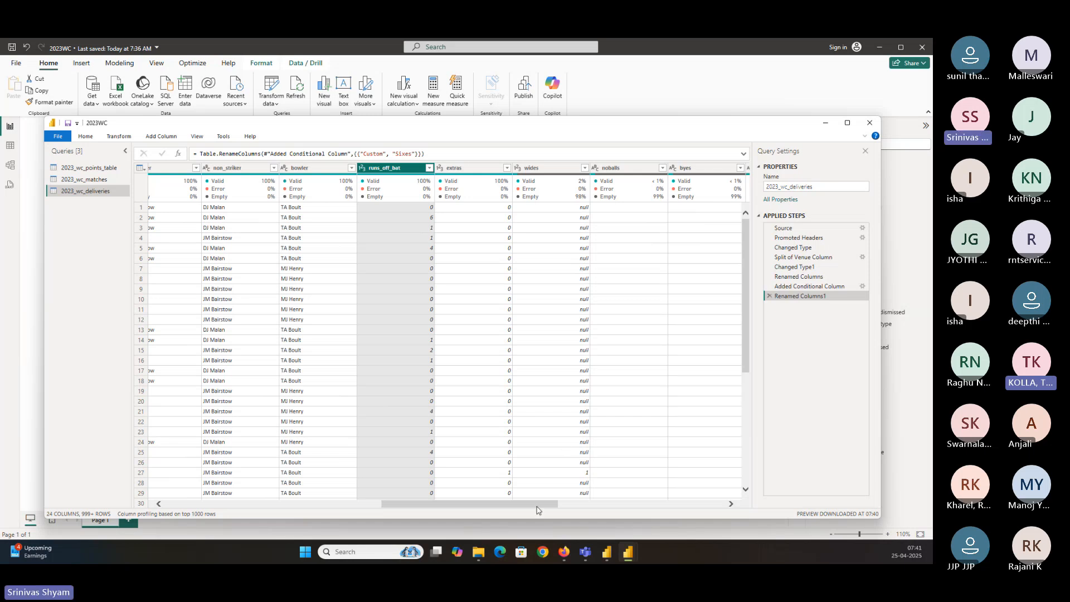
# Examine the Added Conditional Column step and its formula for the Sixes column
pyautogui.moveTo(547, 503); pyautogui.dragTo(714, 504)
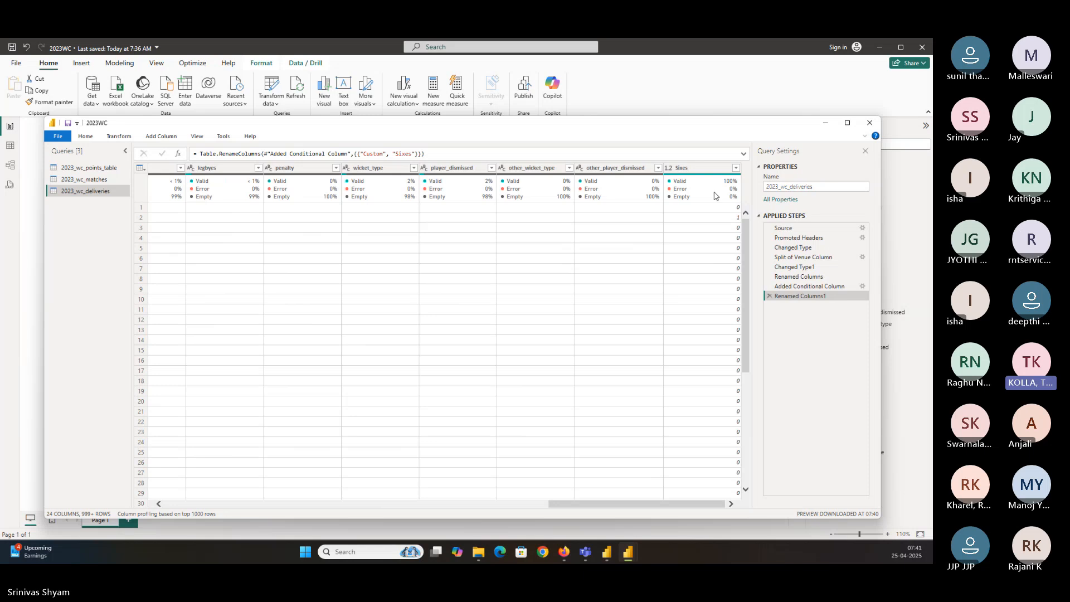
pyautogui.moveTo(715, 196)
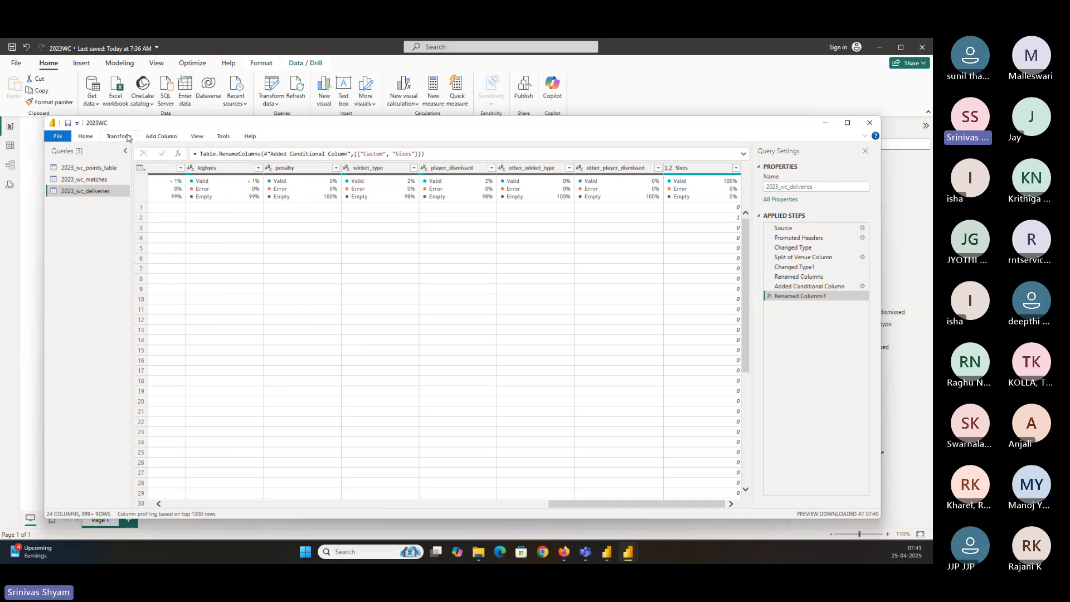
pyautogui.click(801, 290)
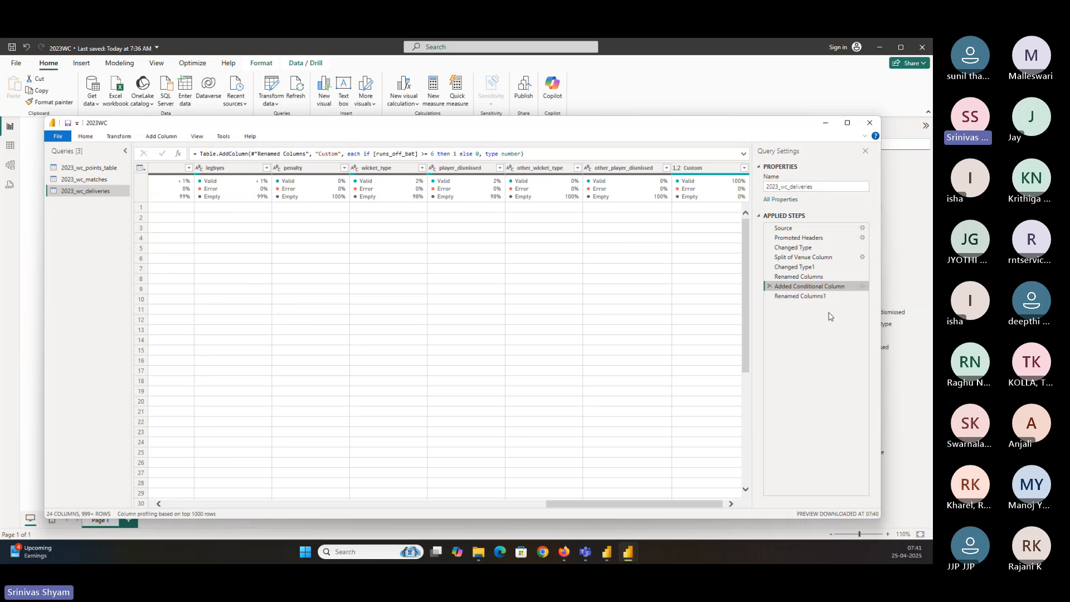
pyautogui.click(169, 139)
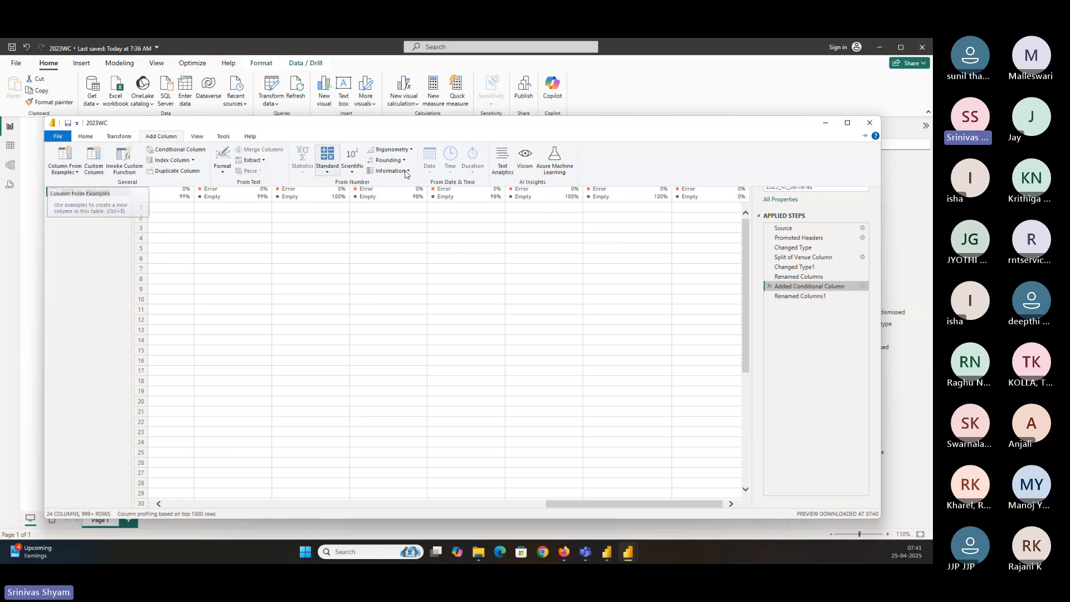
pyautogui.click(649, 130)
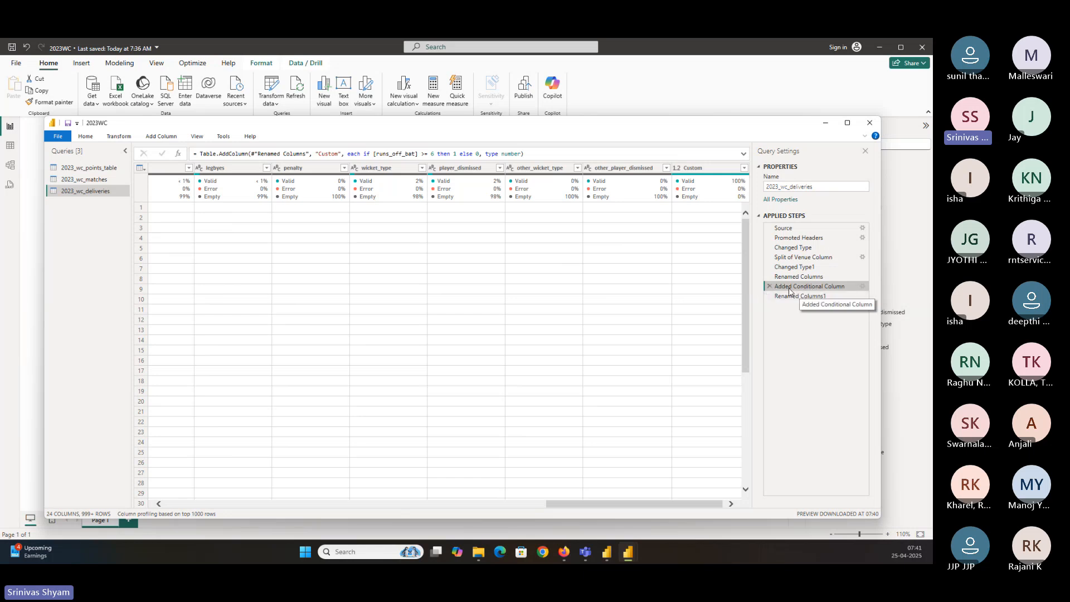
pyautogui.moveTo(348, 154)
pyautogui.mouseDown()
pyautogui.moveTo(437, 154)
pyautogui.moveTo(364, 154)
pyautogui.mouseUp()
pyautogui.click(373, 154)
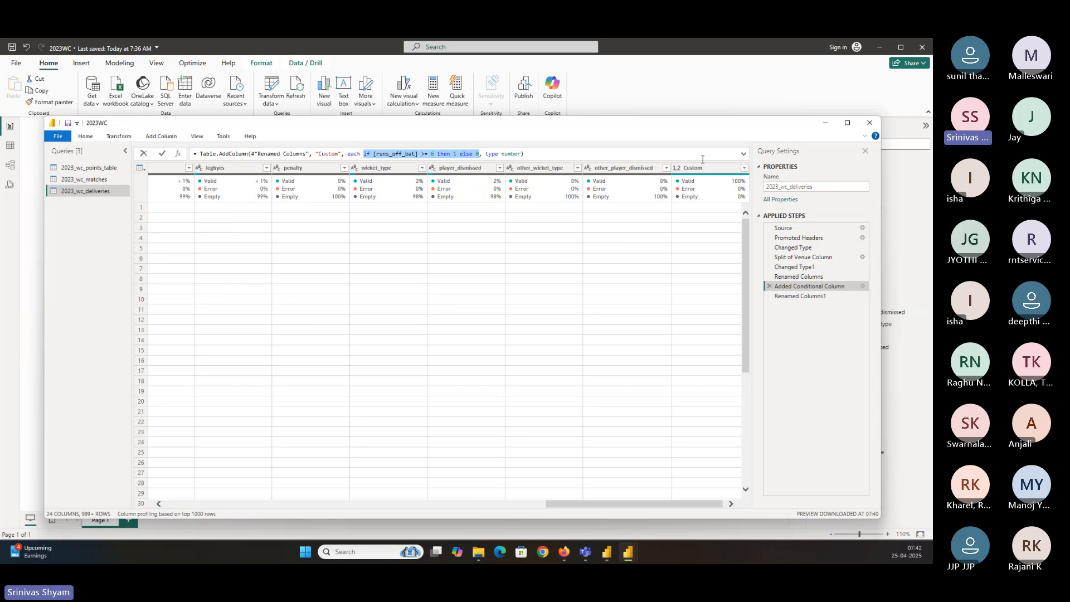
pyautogui.click(174, 137)
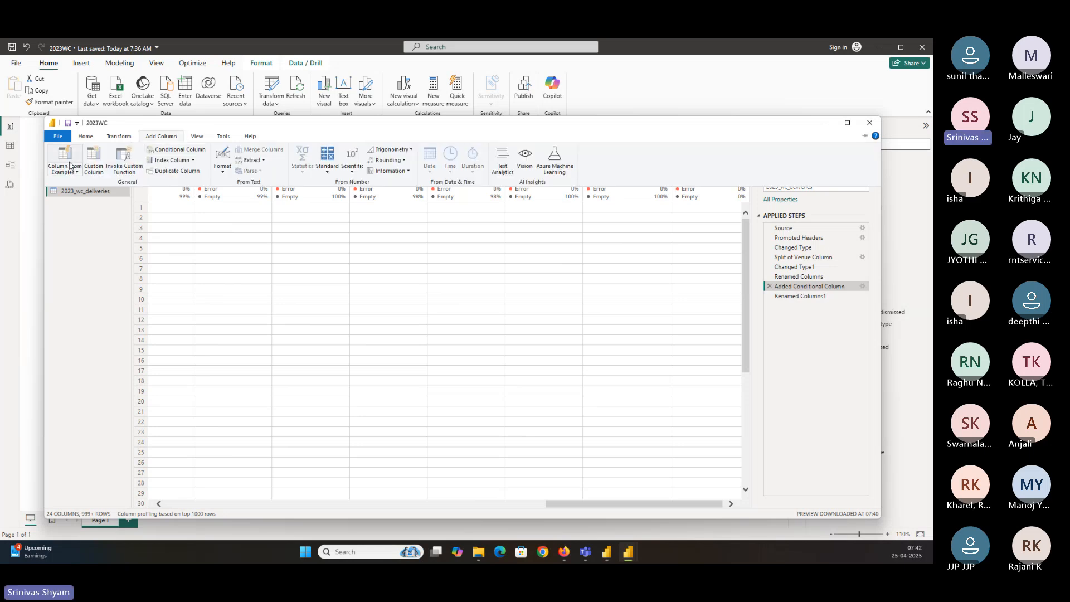
pyautogui.click(316, 132)
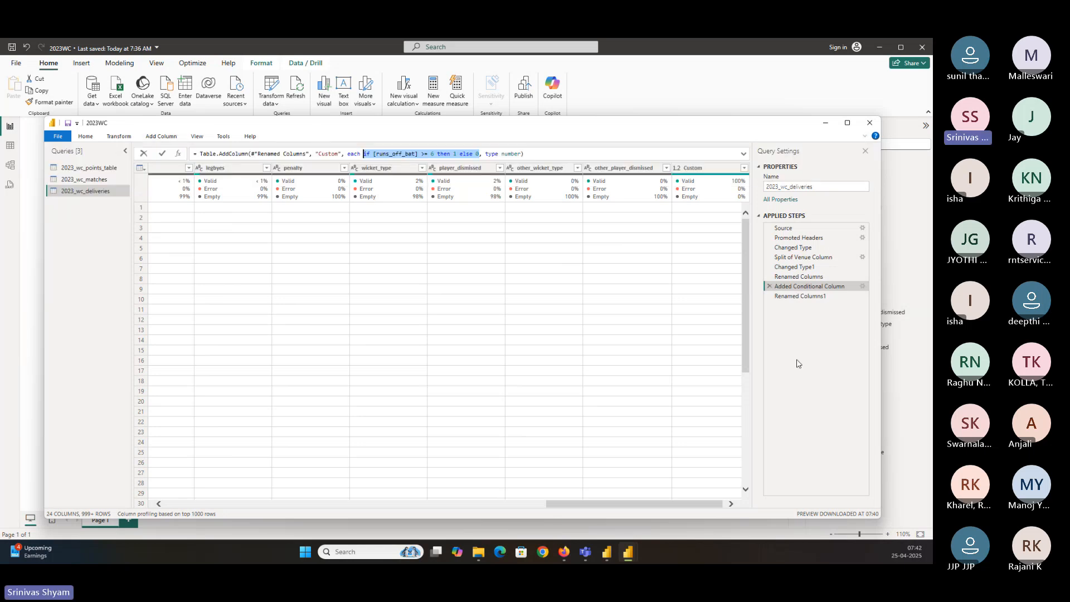
pyautogui.click(800, 297)
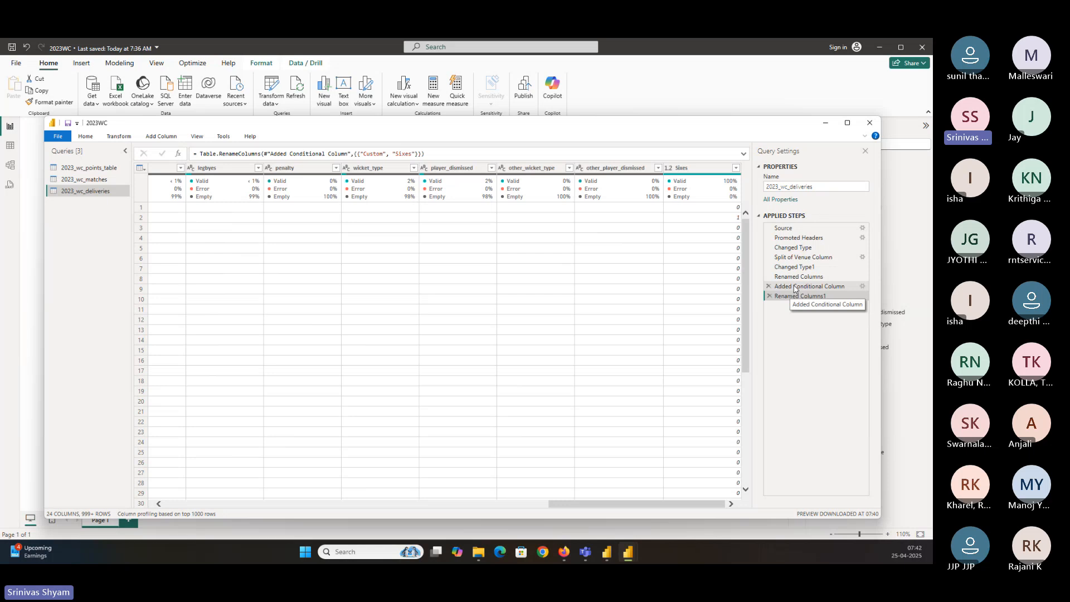
# Rename the Added Conditional Column applied step to sixes calculation
pyautogui.rightClick(795, 287)
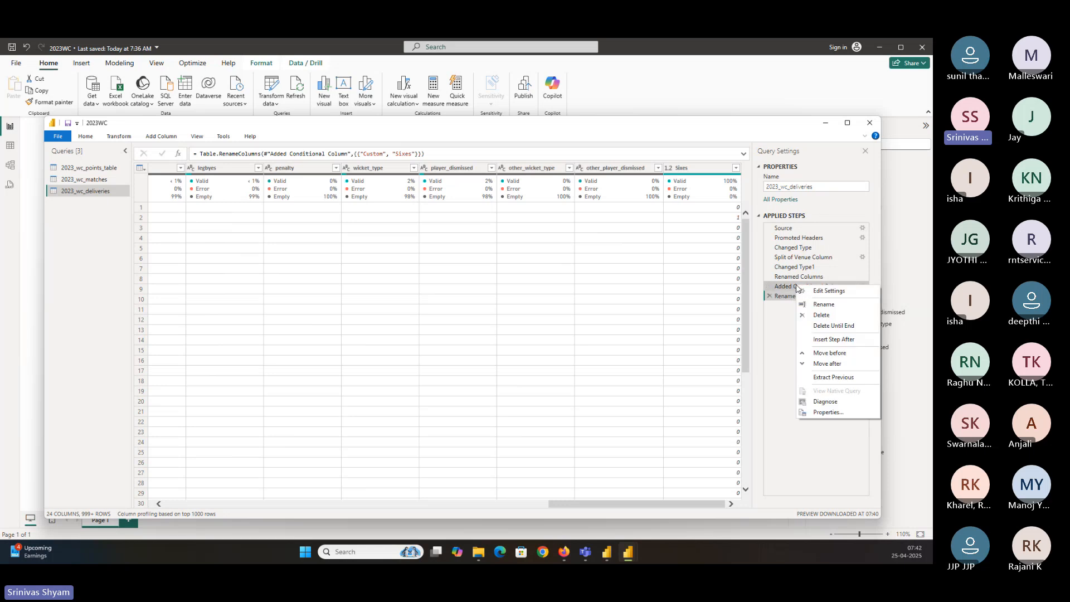
pyautogui.click(823, 304)
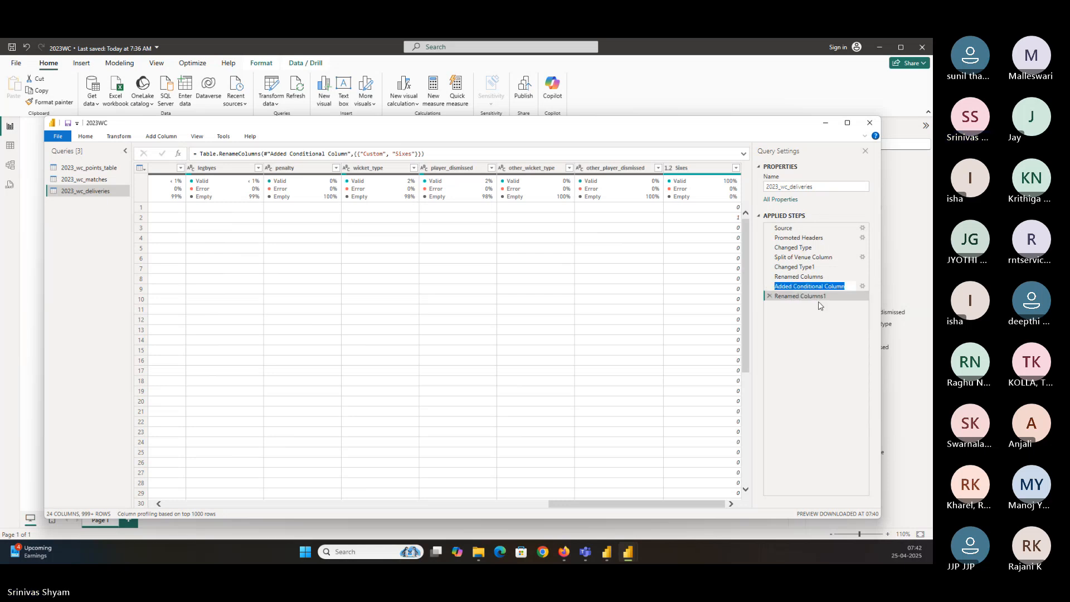
pyautogui.write('sixes ca')
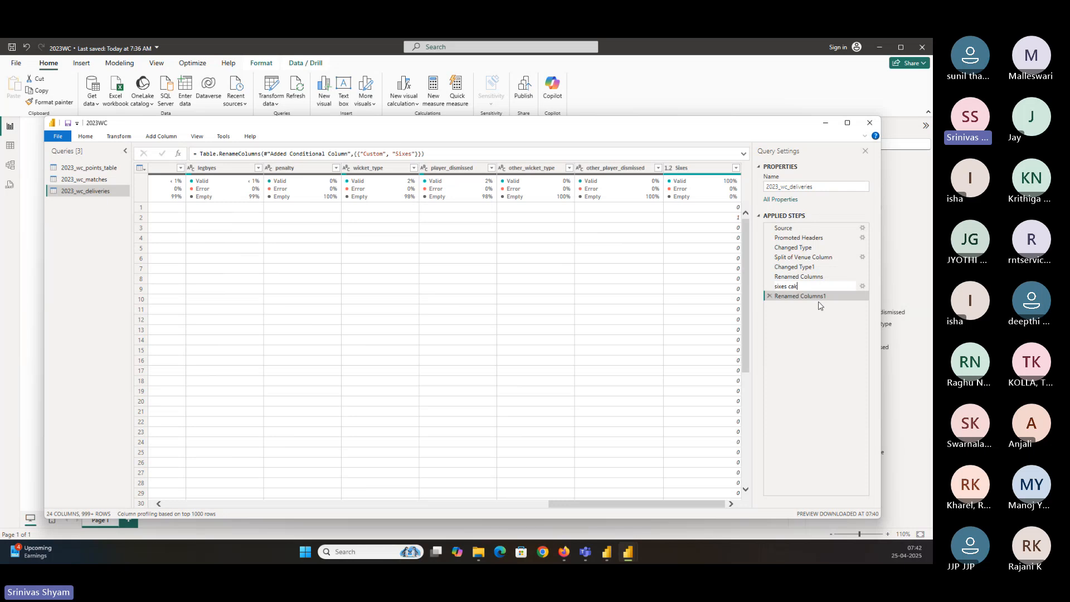
pyautogui.write('lculation')
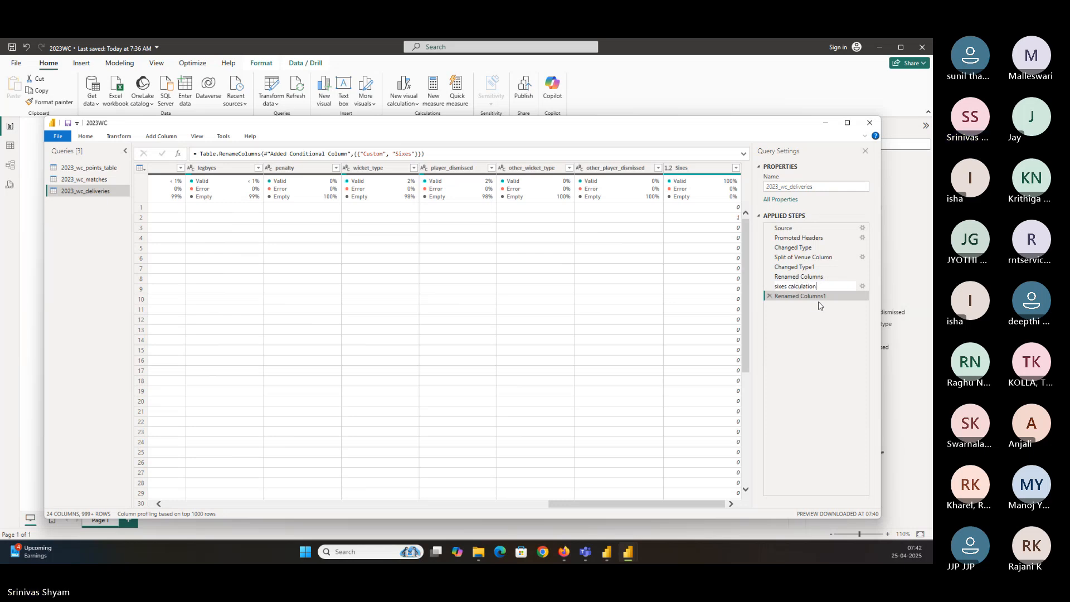
pyautogui.press('Return')
pyautogui.click(817, 299)
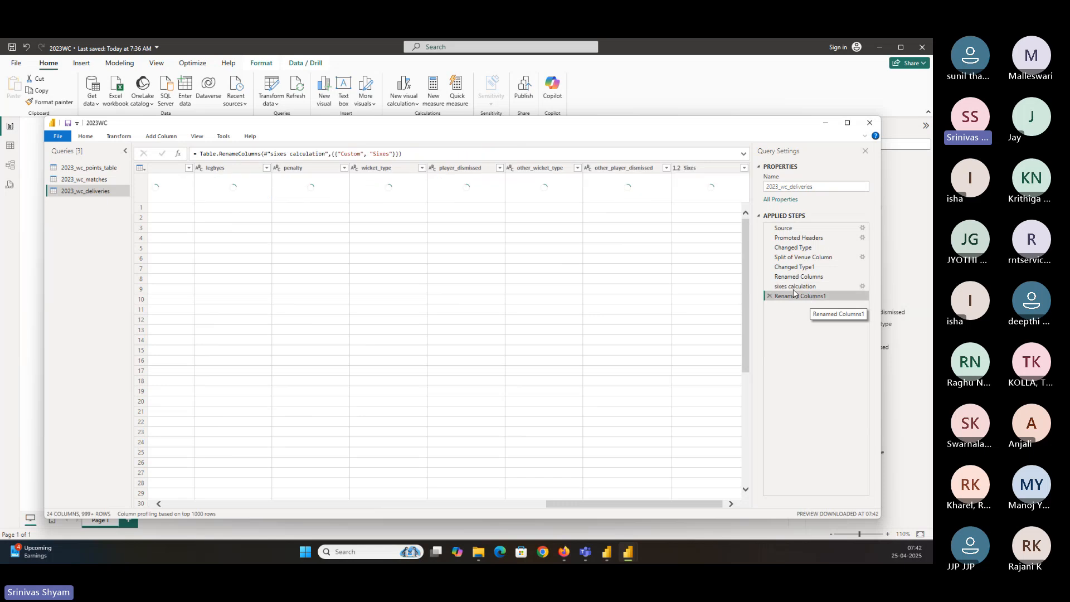
pyautogui.moveTo(673, 504); pyautogui.dragTo(739, 494)
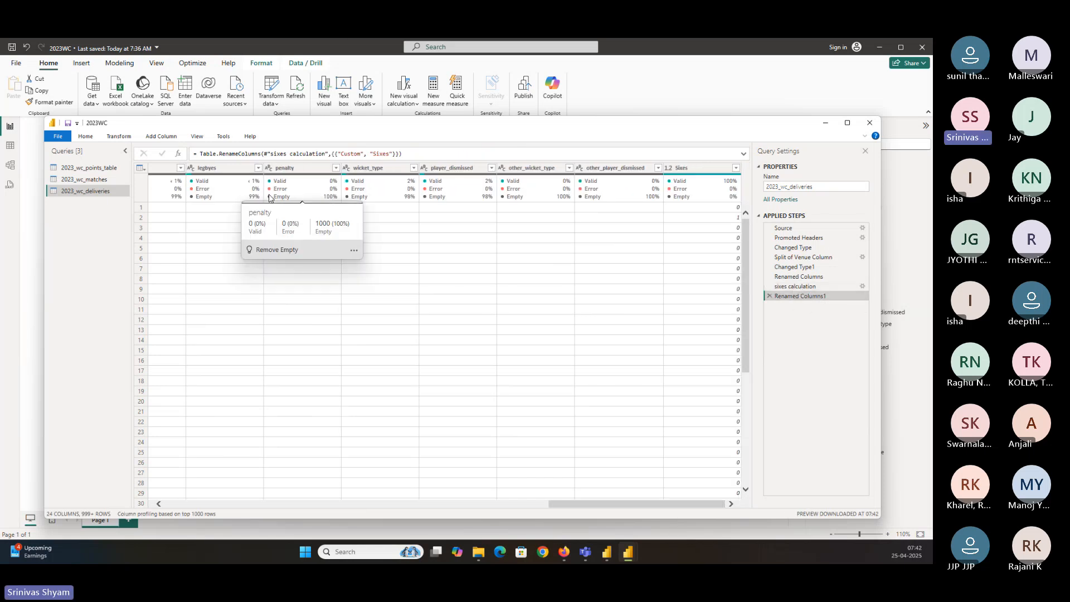
pyautogui.click(160, 137)
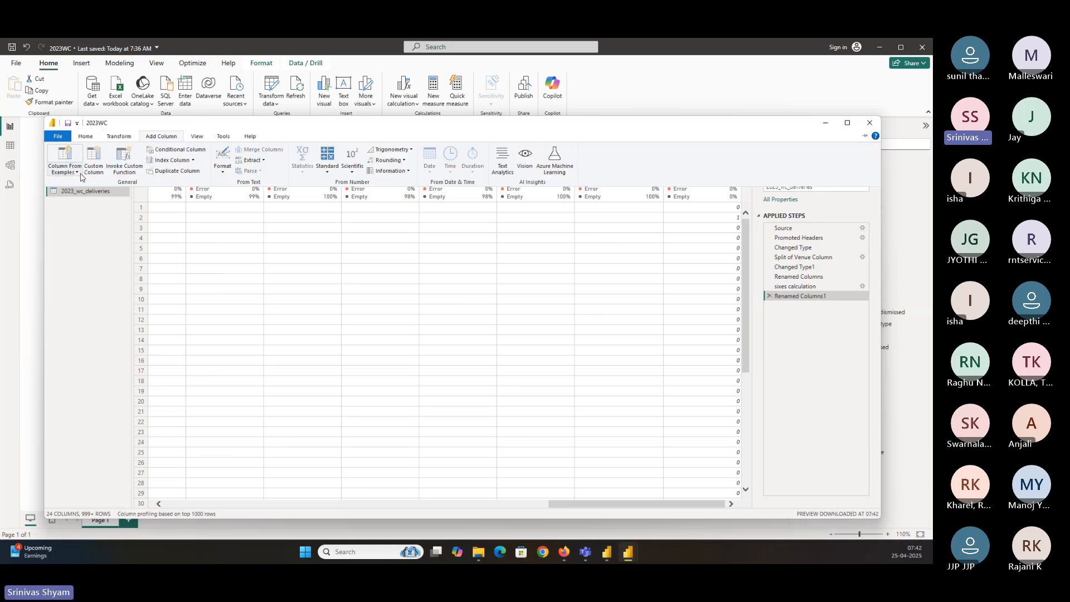
pyautogui.click(589, 510)
pyautogui.moveTo(590, 510); pyautogui.dragTo(444, 504)
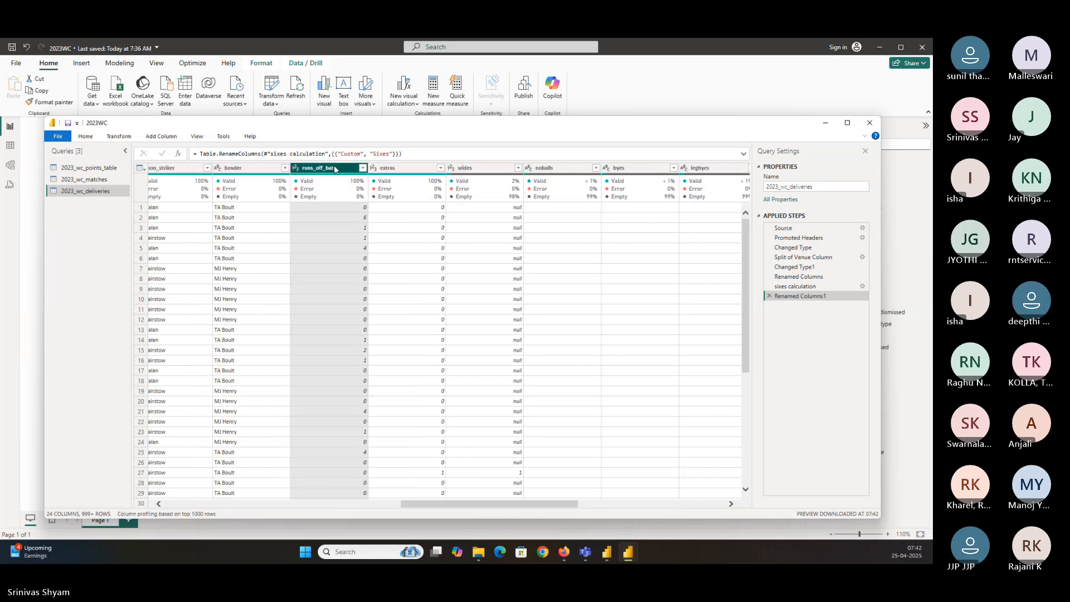
pyautogui.click(161, 138)
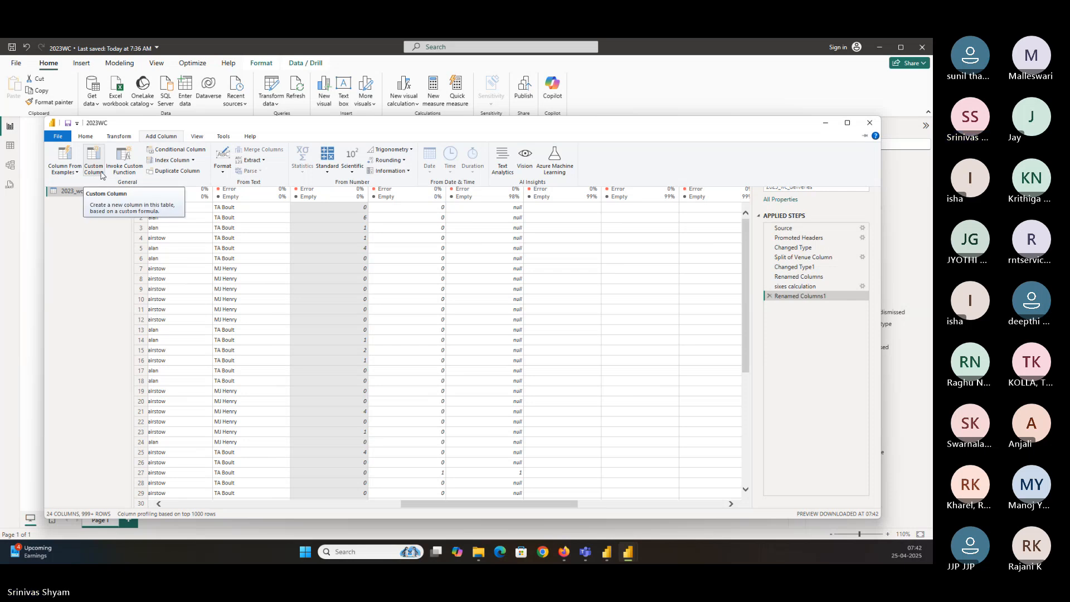
pyautogui.click(826, 289)
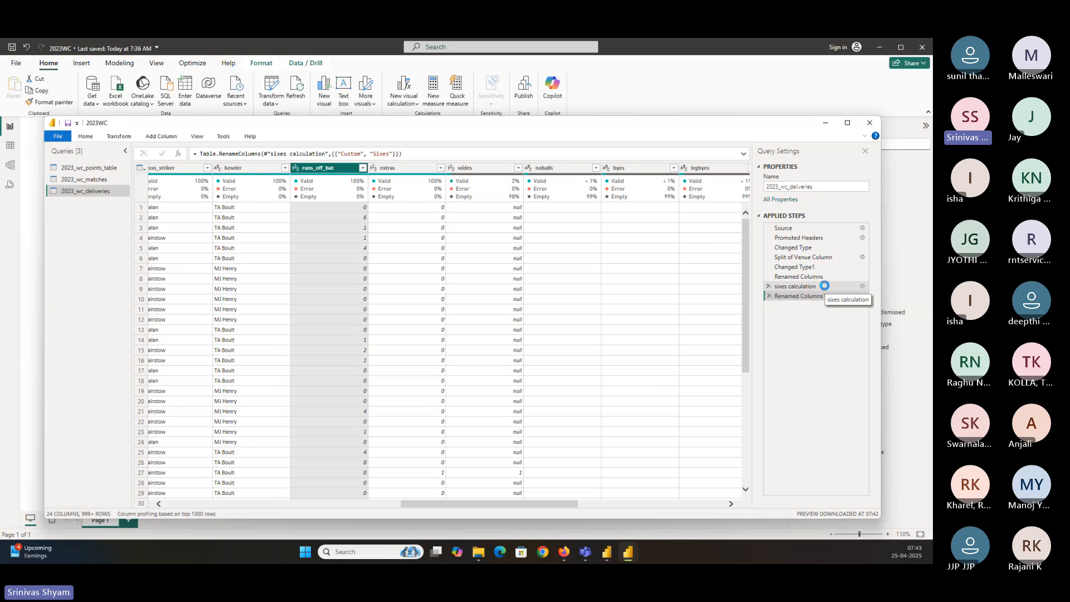
# Start a new custom column on the deliveries query after the Renamed Columns1 step and name it Fours
pyautogui.click(797, 286)
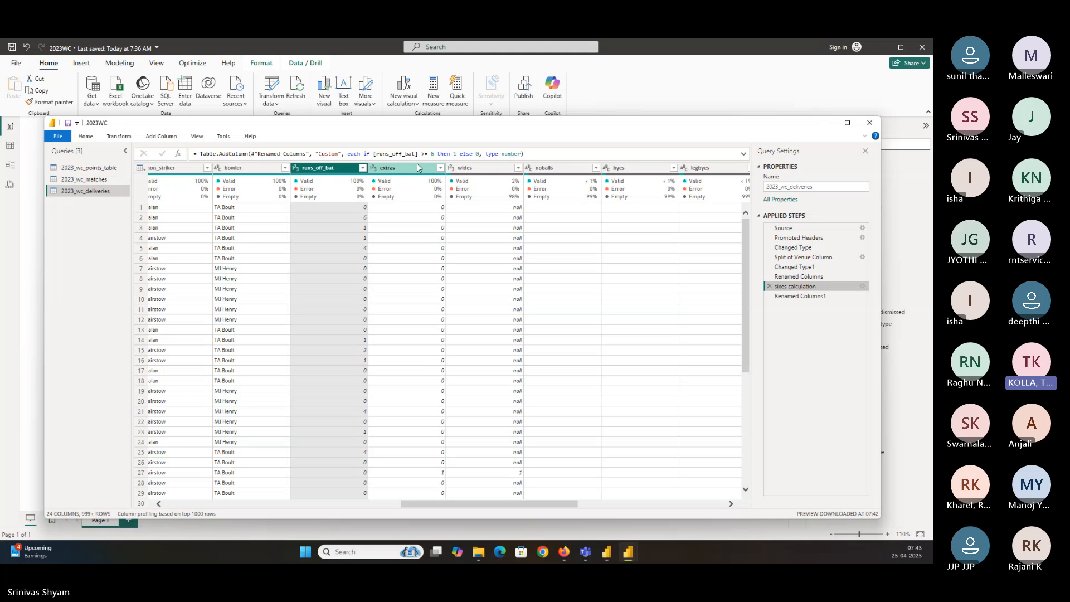
pyautogui.click(794, 297)
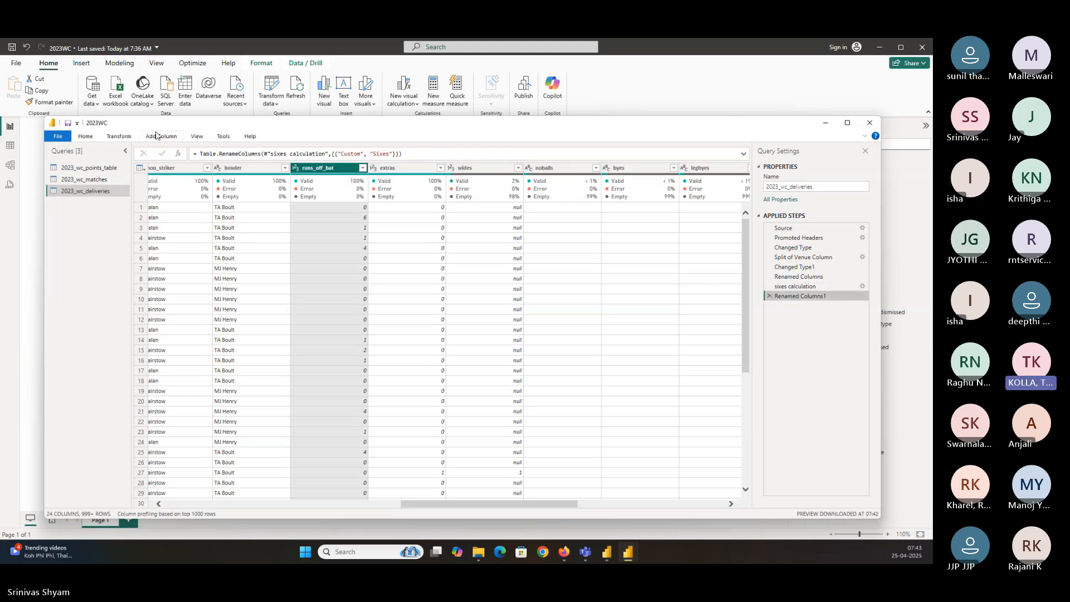
pyautogui.click(159, 137)
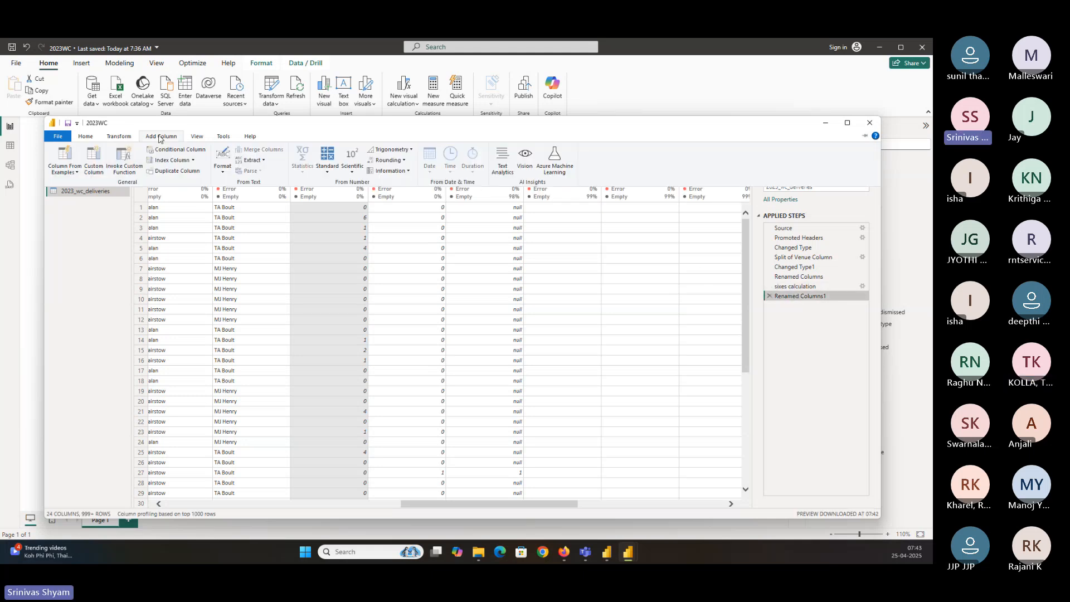
pyautogui.click(92, 170)
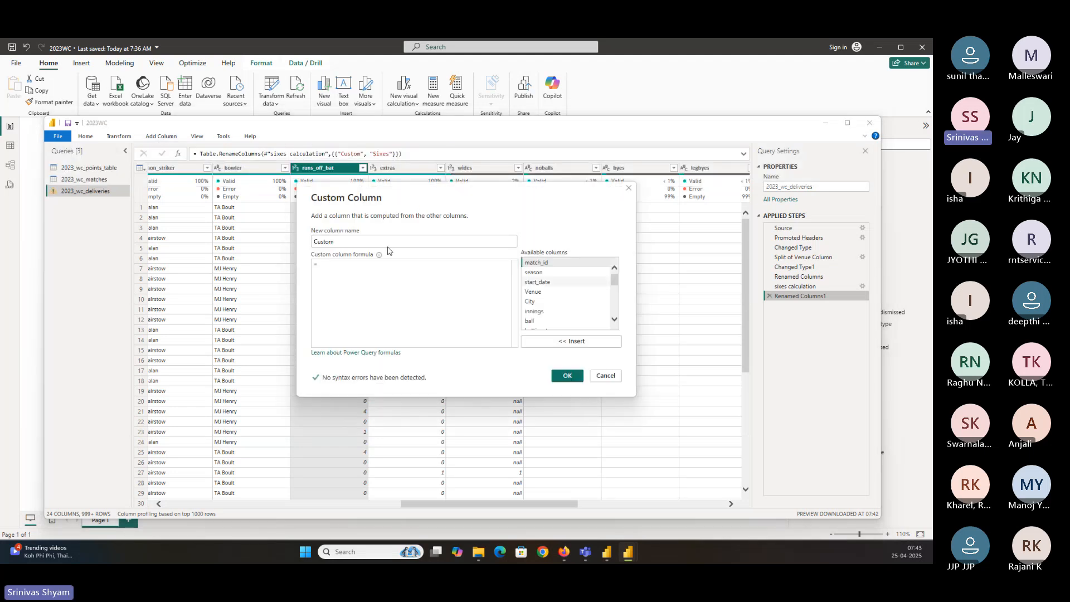
pyautogui.doubleClick(328, 239)
pyautogui.write('Fo')
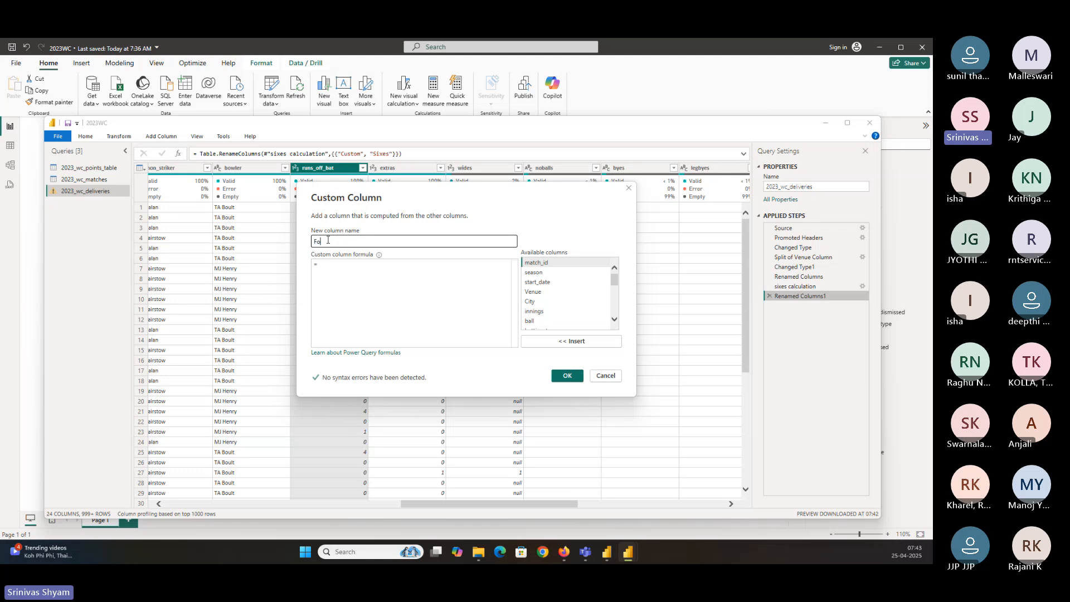
pyautogui.write('urs')
# Enter the formula if [runs_off_bat] = 4 then 1 else 0 for the Fours column and confirm it
pyautogui.click(353, 272)
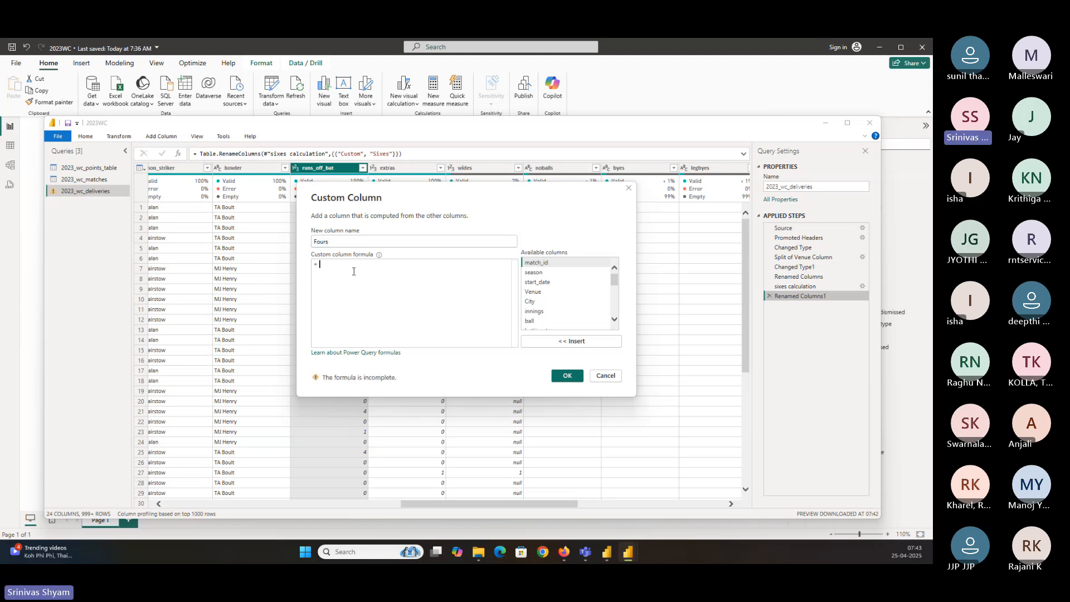
pyautogui.write('if')
pyautogui.scroll(-1, 573, 321)
pyautogui.scroll(-3, 573, 317)
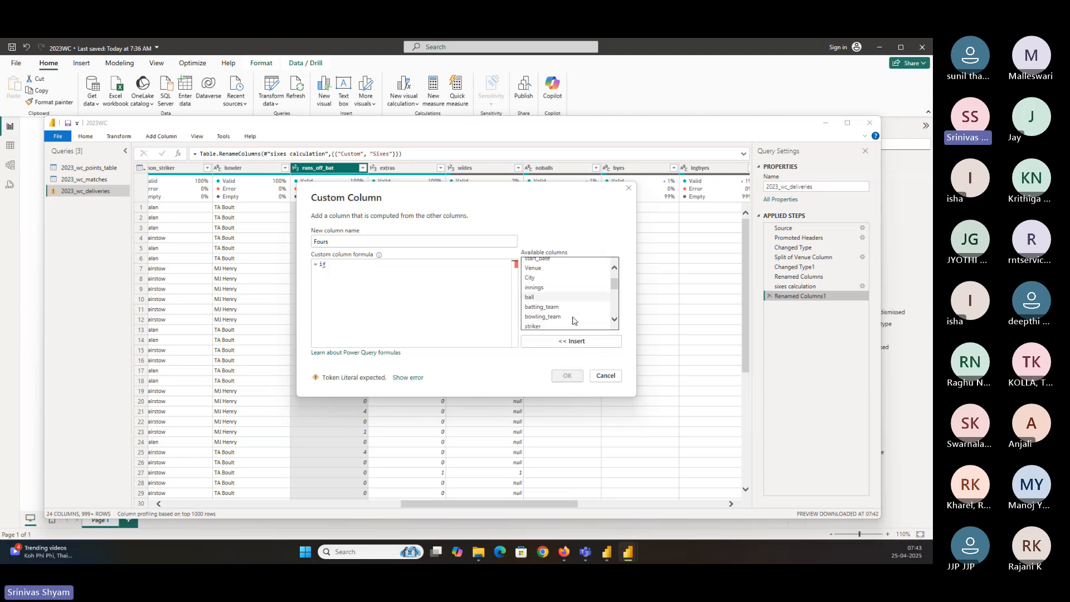
pyautogui.doubleClick(536, 304)
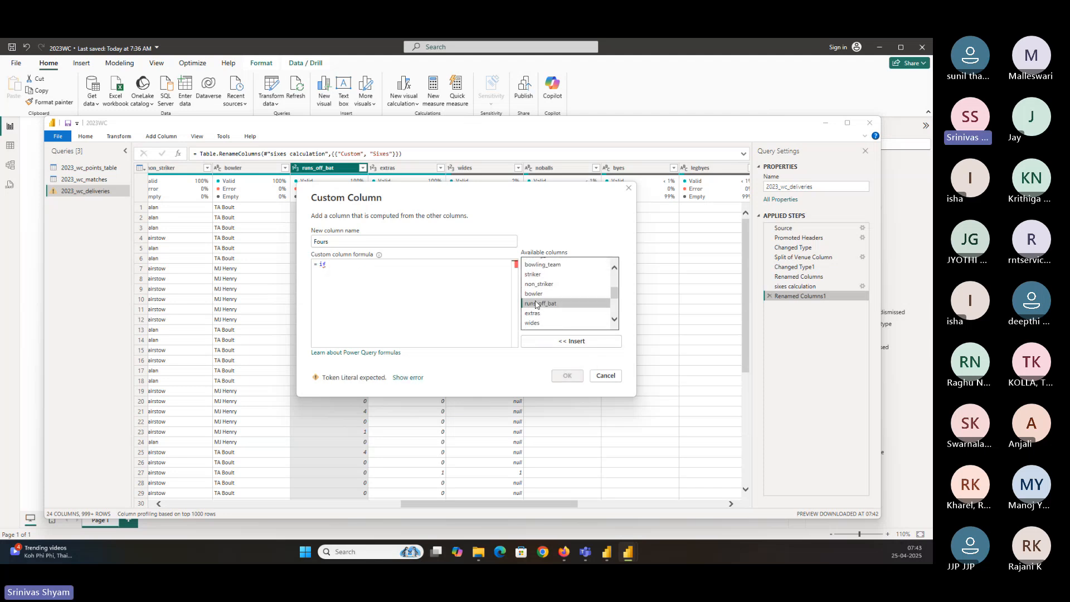
pyautogui.write('>')
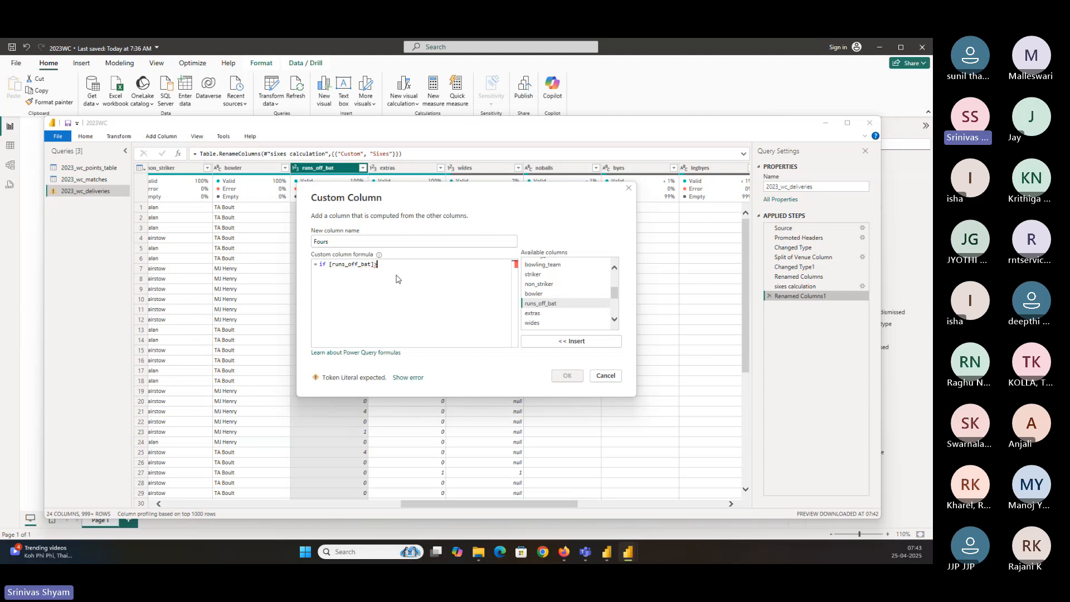
pyautogui.press('BackSpace')
pyautogui.write('=4')
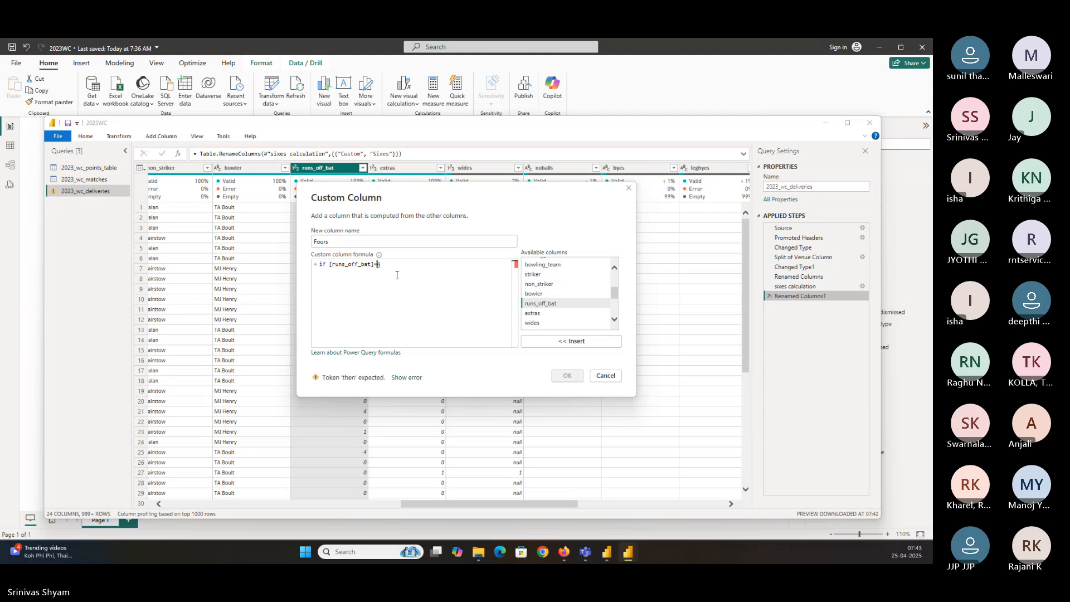
pyautogui.press('Left')
pyautogui.press('Left')
pyautogui.press('Left')
pyautogui.press('Right')
pyautogui.press('End')
pyautogui.write('then ')
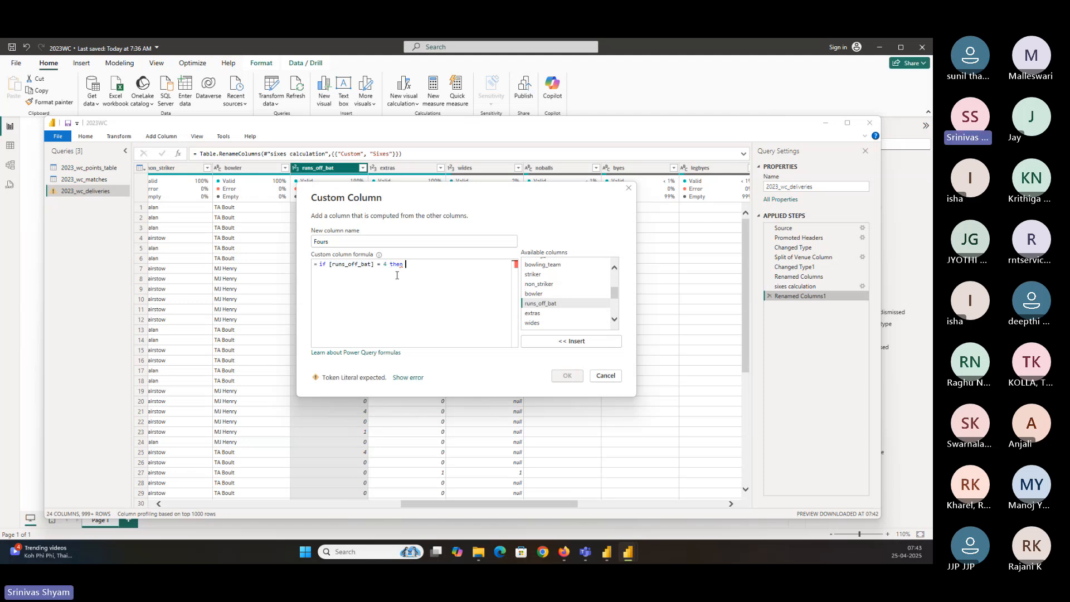
pyautogui.write('1 else 0')
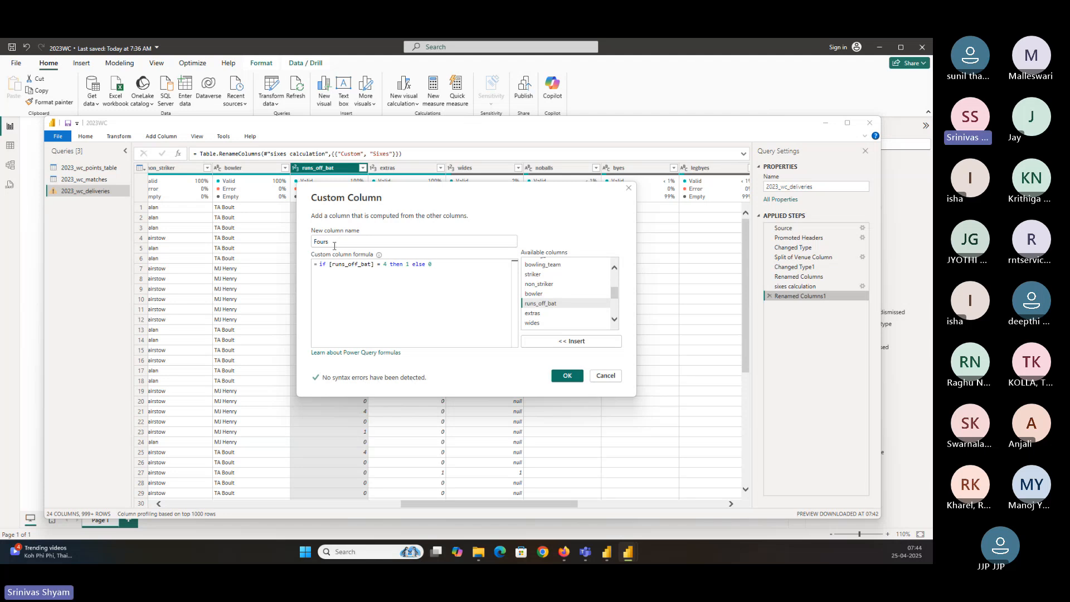
pyautogui.click(406, 265)
pyautogui.write('"')
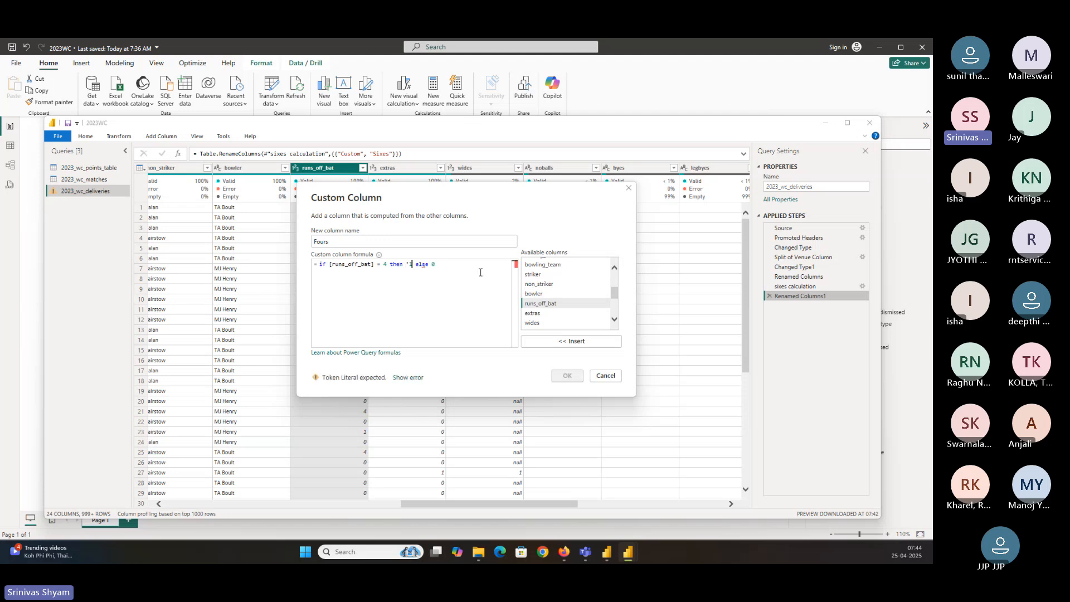
pyautogui.write("'")
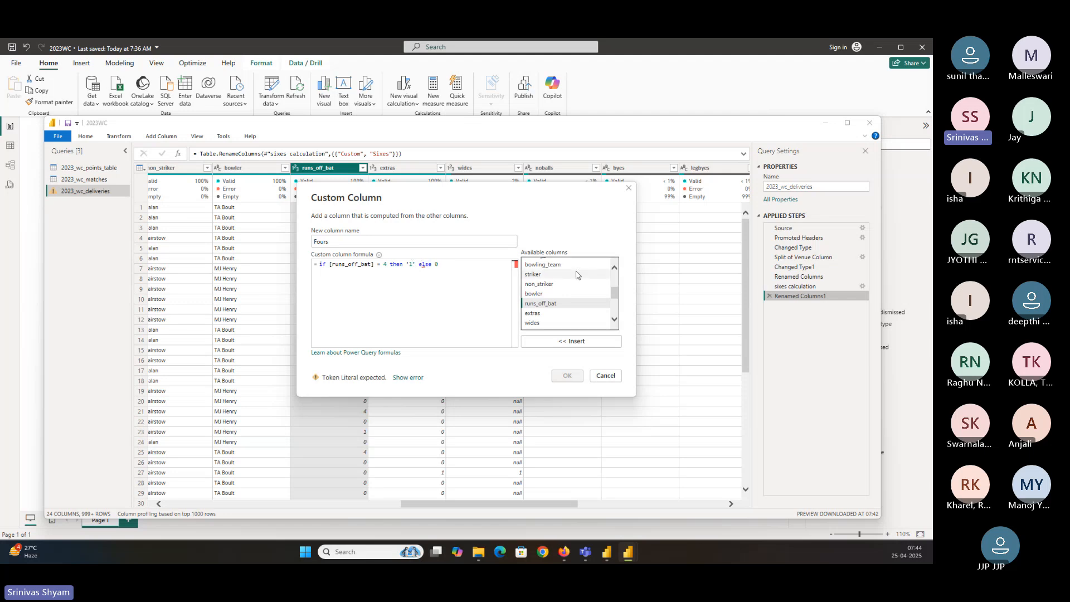
pyautogui.press('BackSpace')
pyautogui.press('BackSpace')
pyautogui.write('1')
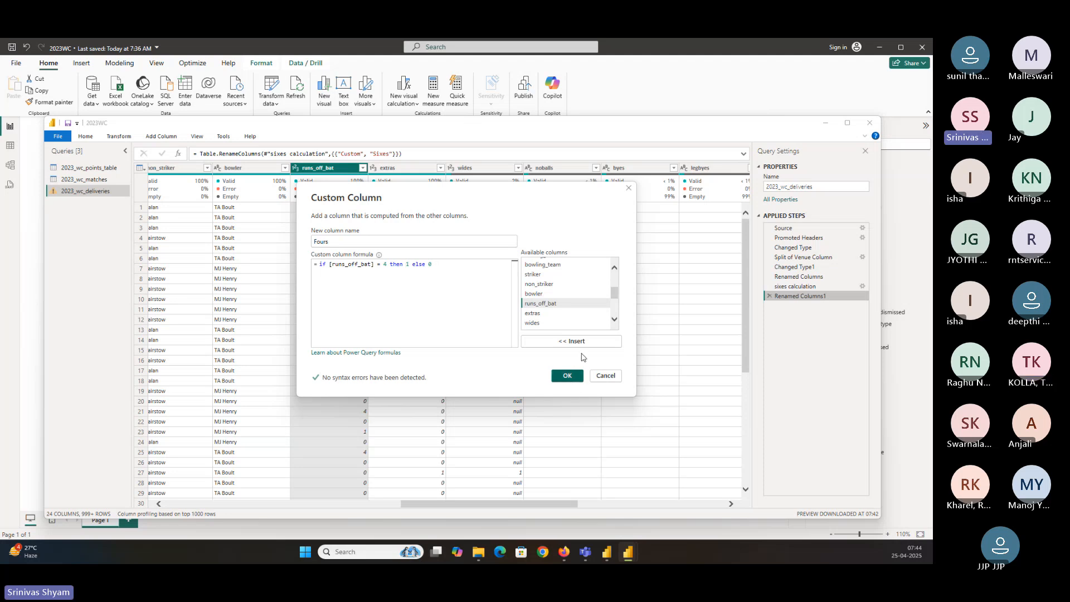
pyautogui.click(566, 374)
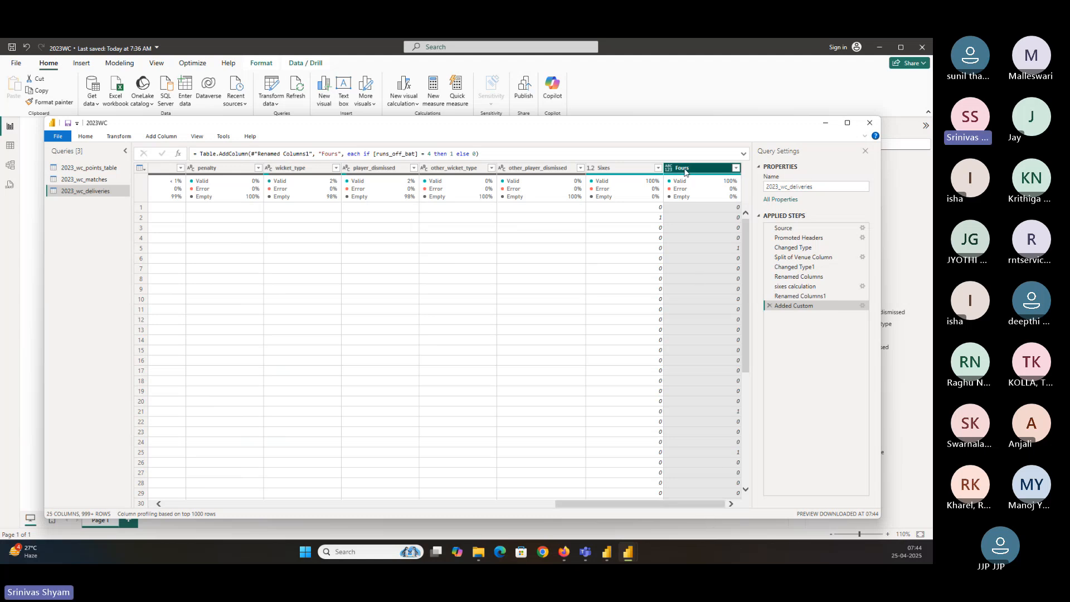
# Close Power Query, apply the changes, and expand the deliveries table's field list
pyautogui.click(85, 136)
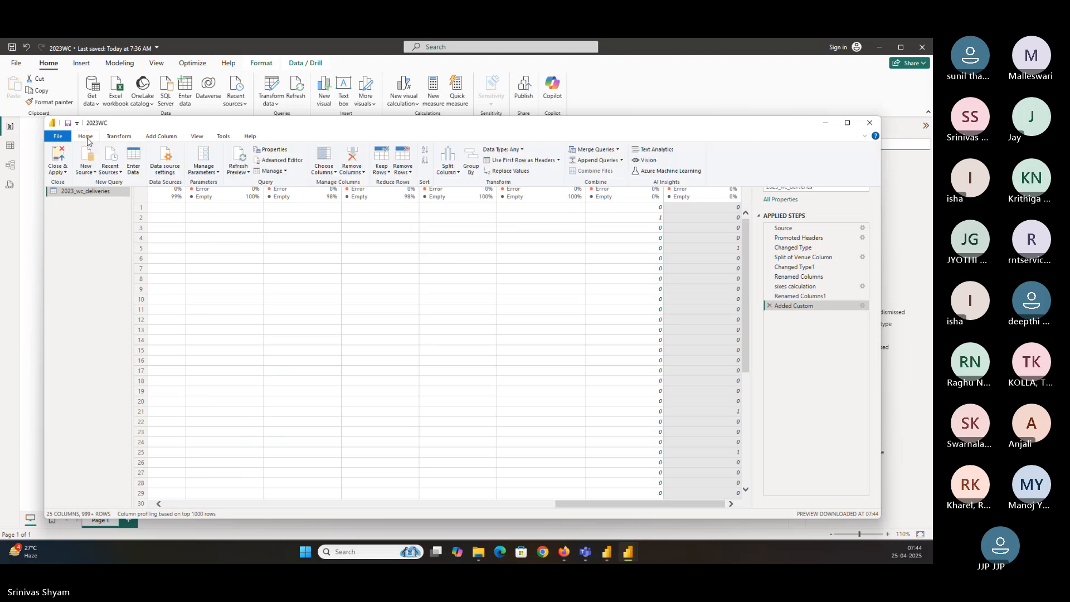
pyautogui.click(60, 158)
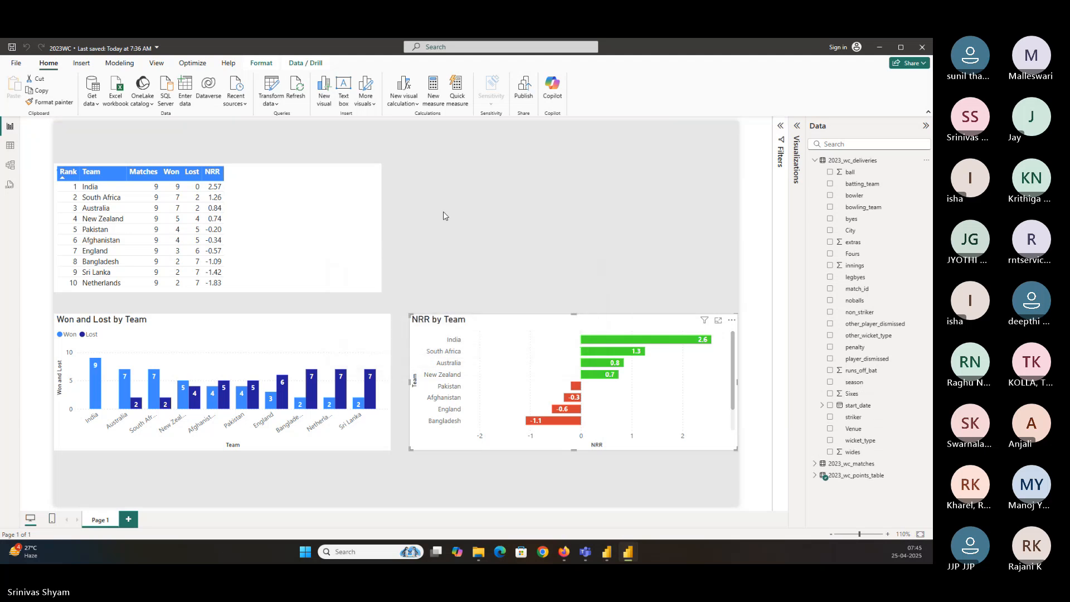
pyautogui.click(815, 160)
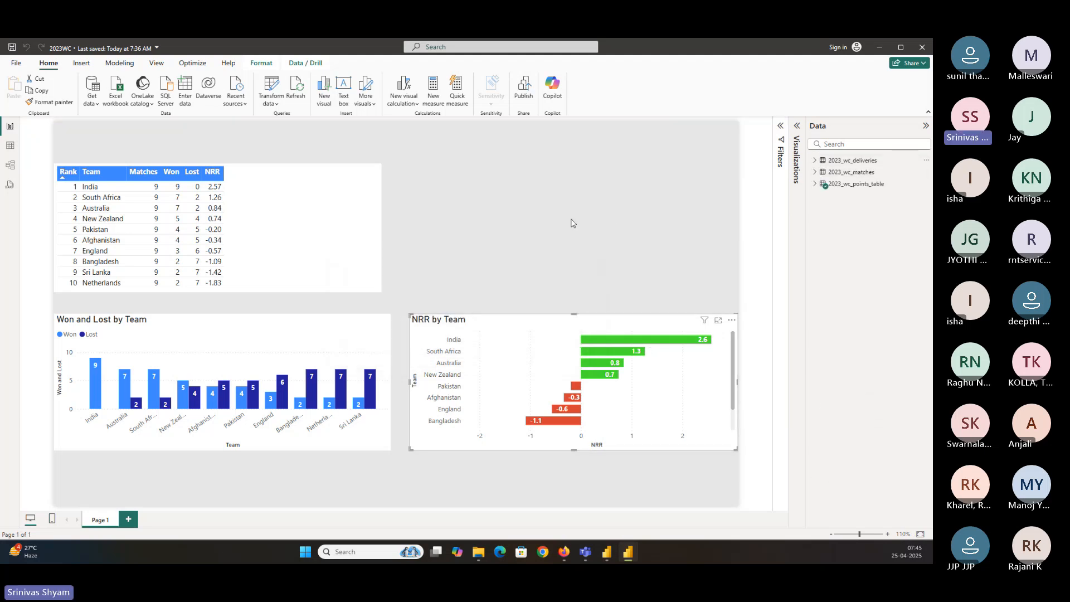
pyautogui.click(814, 160)
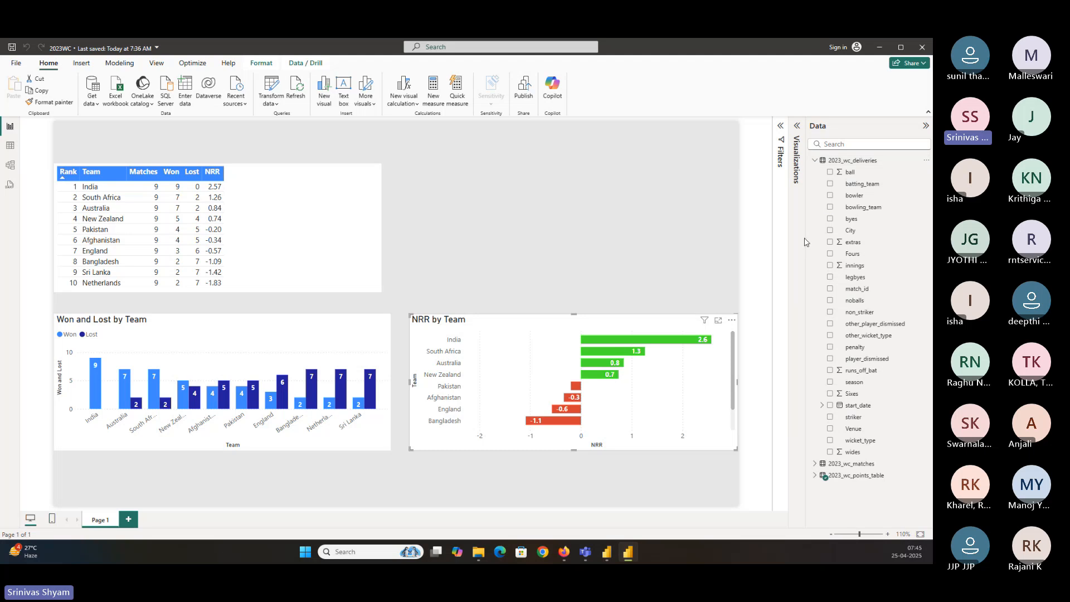
# Inspect the Sixes and Fours fields' data types in the report view
pyautogui.moveTo(807, 232); pyautogui.dragTo(734, 232)
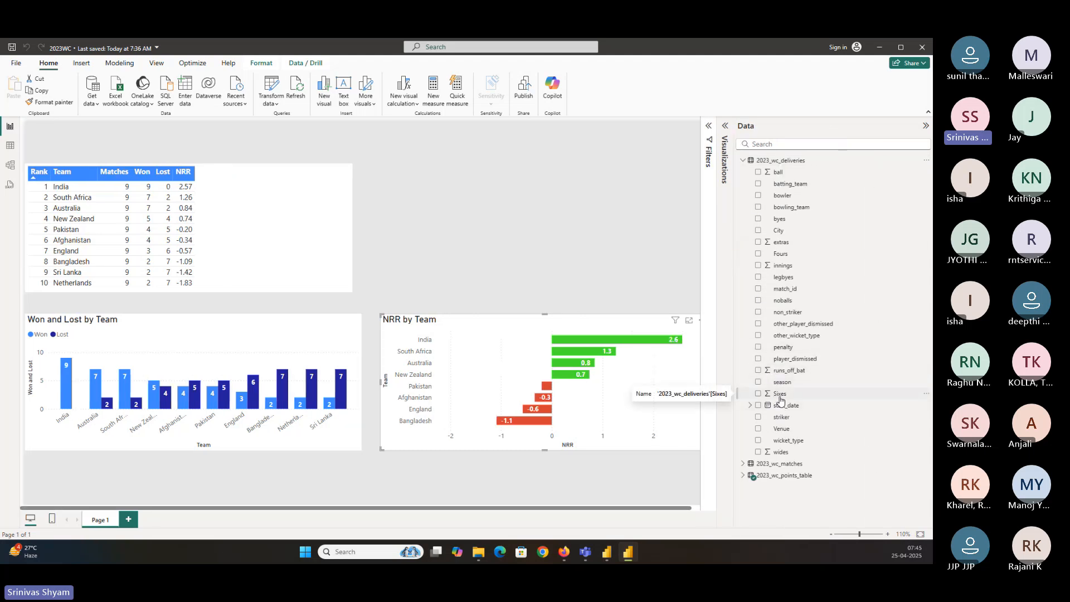
pyautogui.click(780, 395)
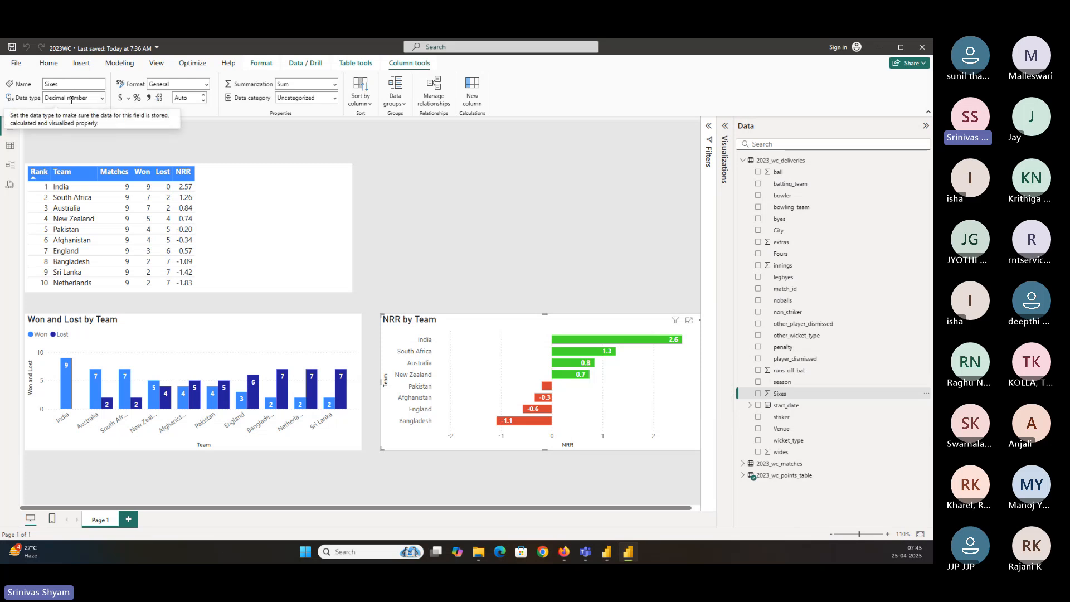
pyautogui.click(786, 255)
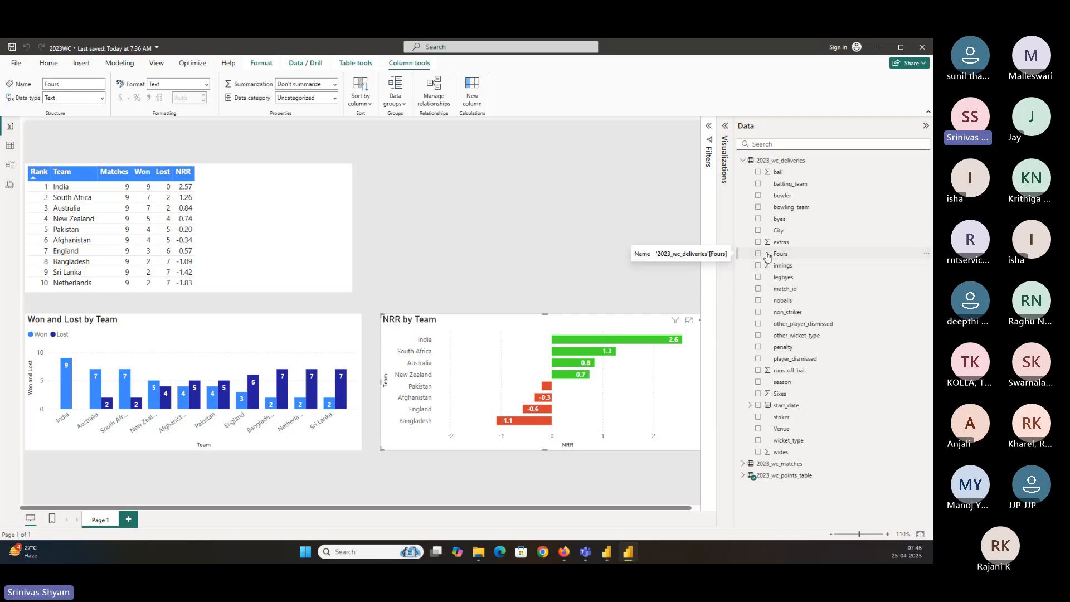
pyautogui.click(103, 99)
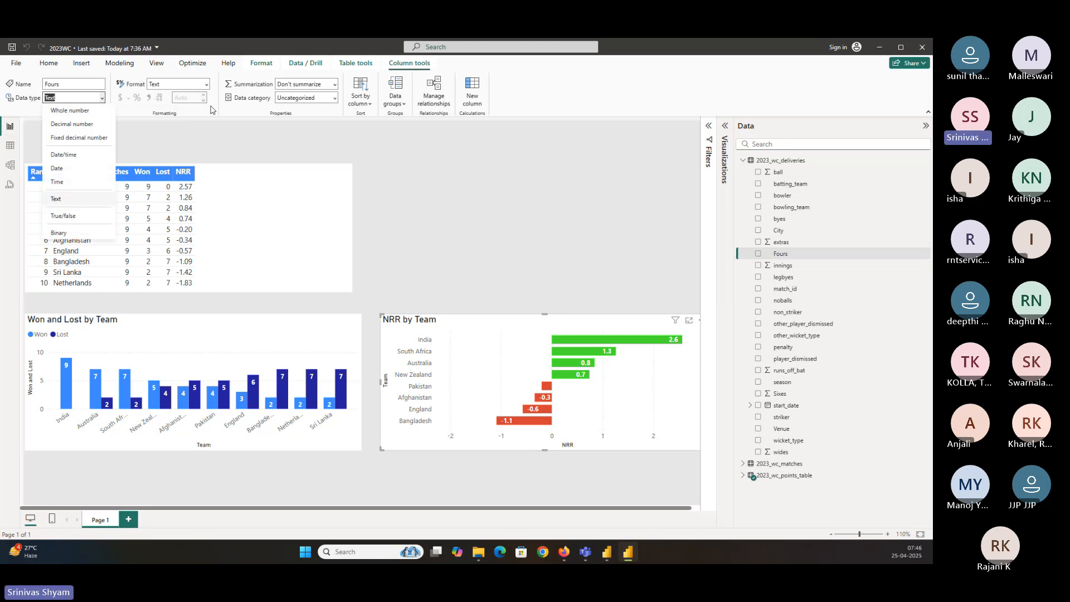
pyautogui.click(49, 63)
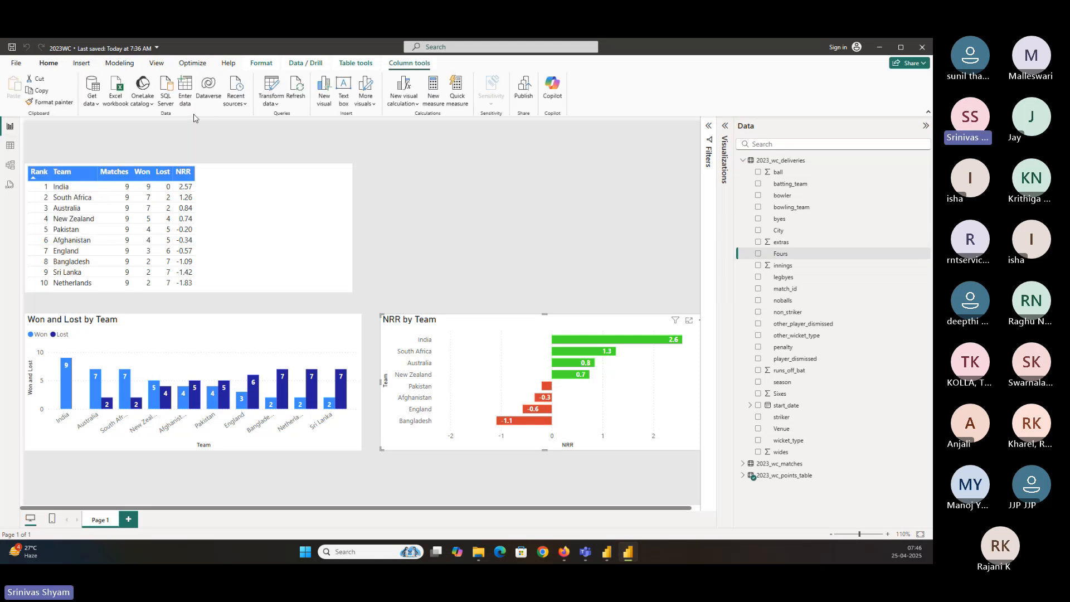
# Reopen the deliveries query in Power Query and change the Fours column's type to Whole Number
pyautogui.click(271, 85)
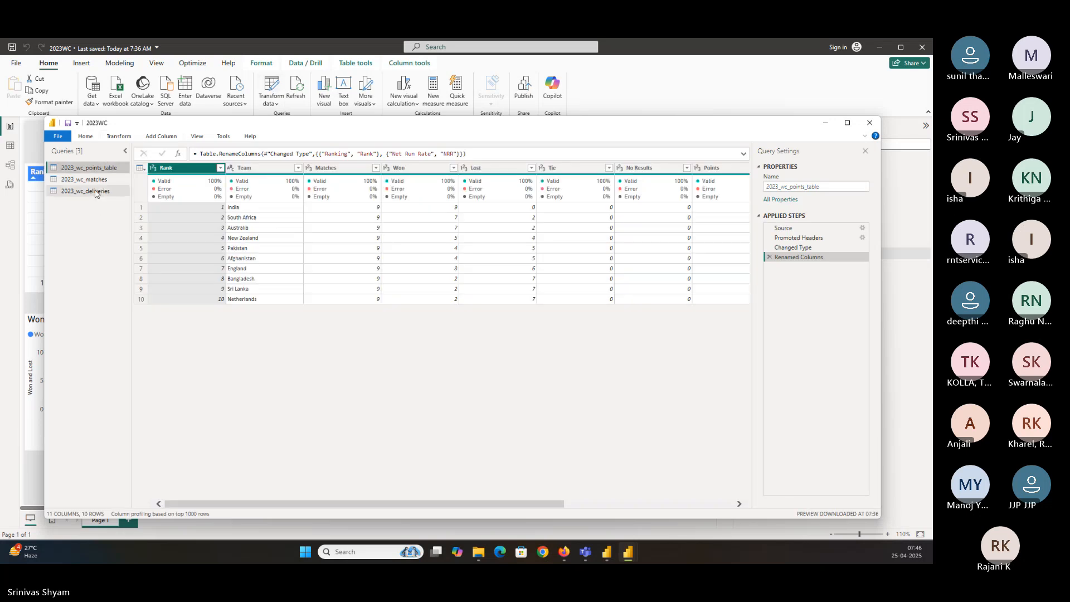
pyautogui.click(96, 191)
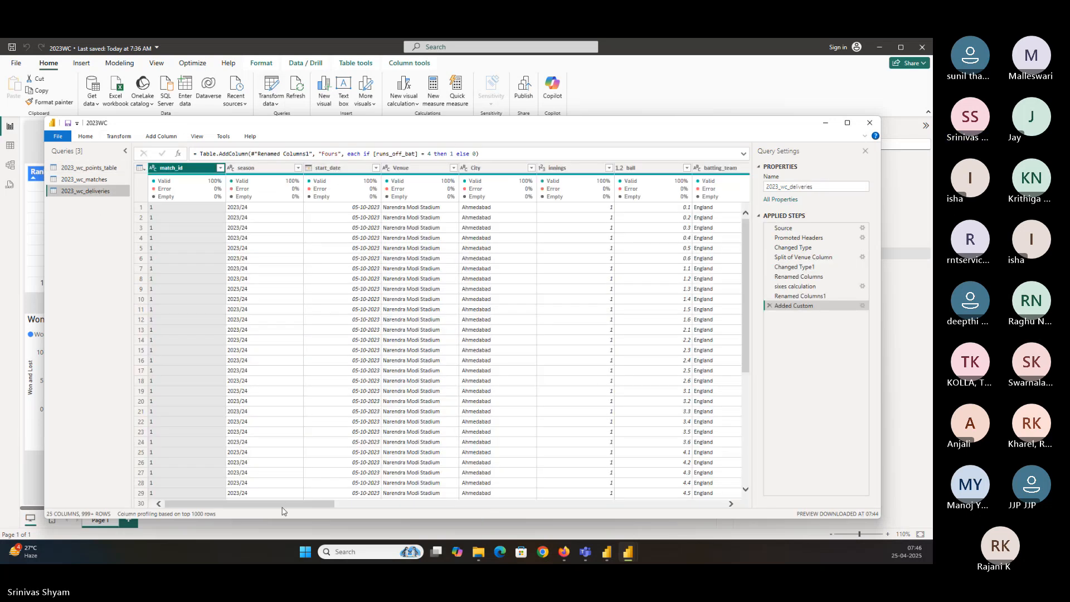
pyautogui.moveTo(322, 503); pyautogui.dragTo(717, 520)
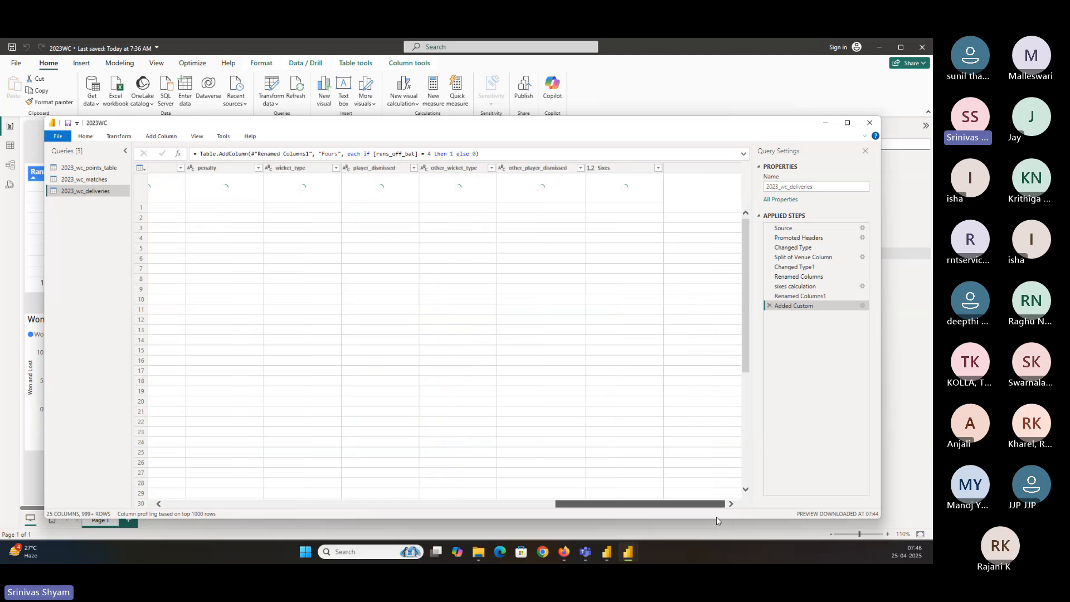
pyautogui.click(702, 170)
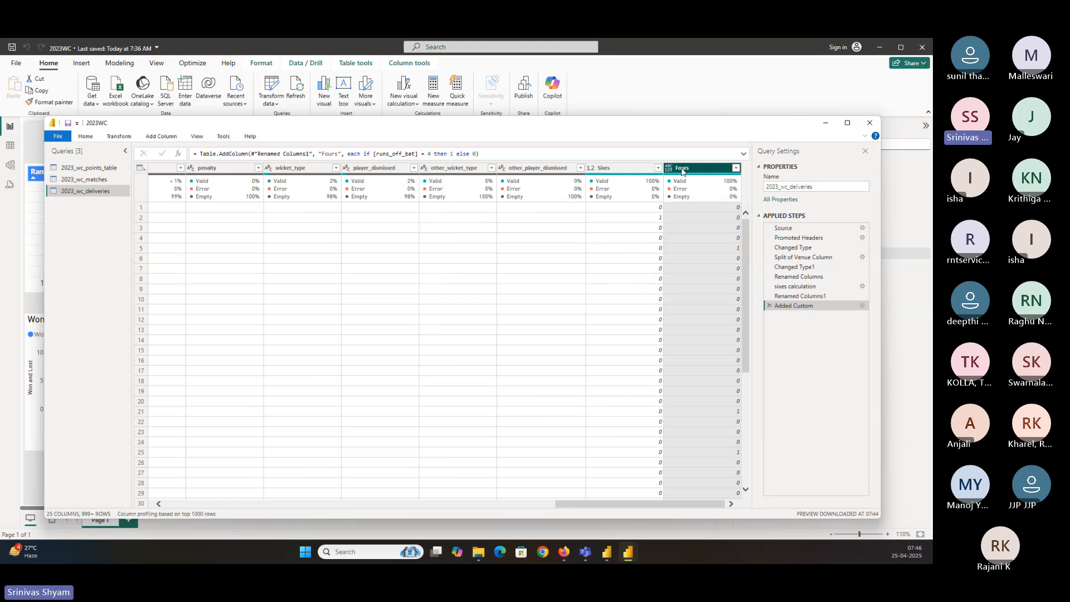
pyautogui.rightClick(682, 171)
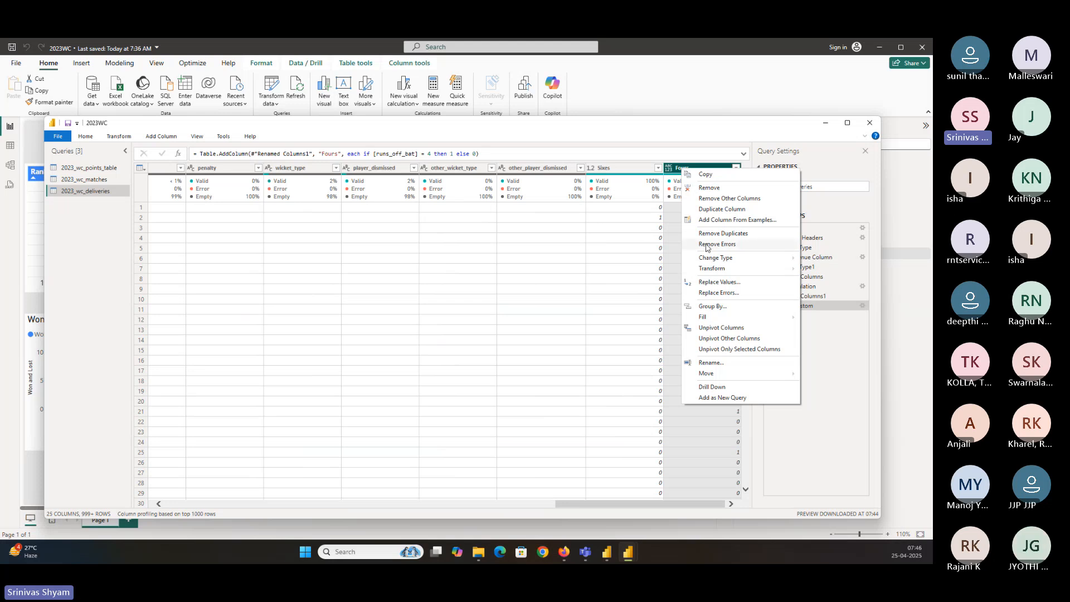
pyautogui.moveTo(724, 257)
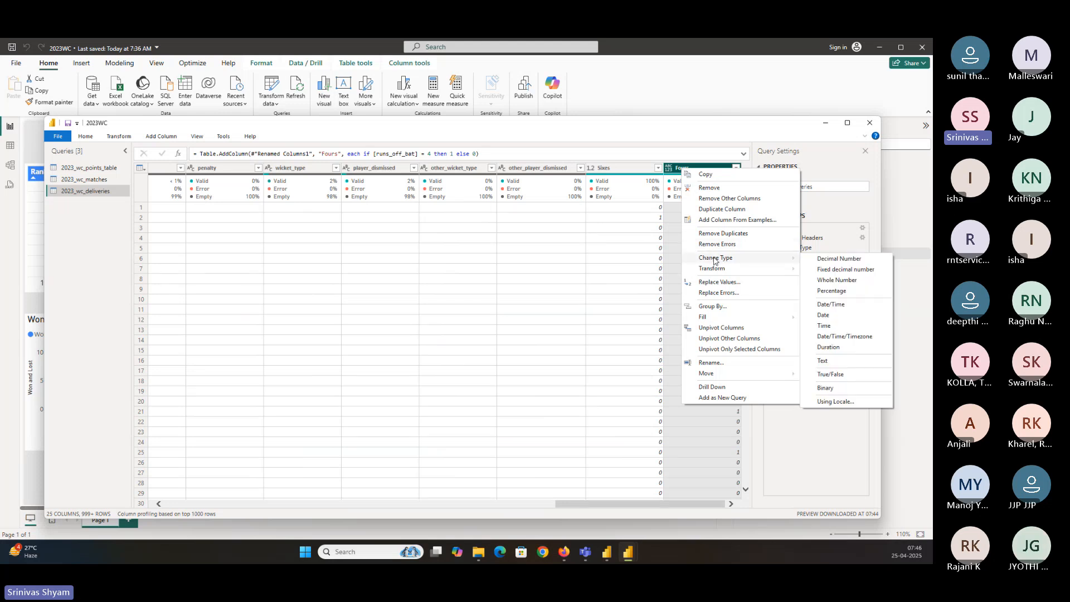
pyautogui.click(842, 280)
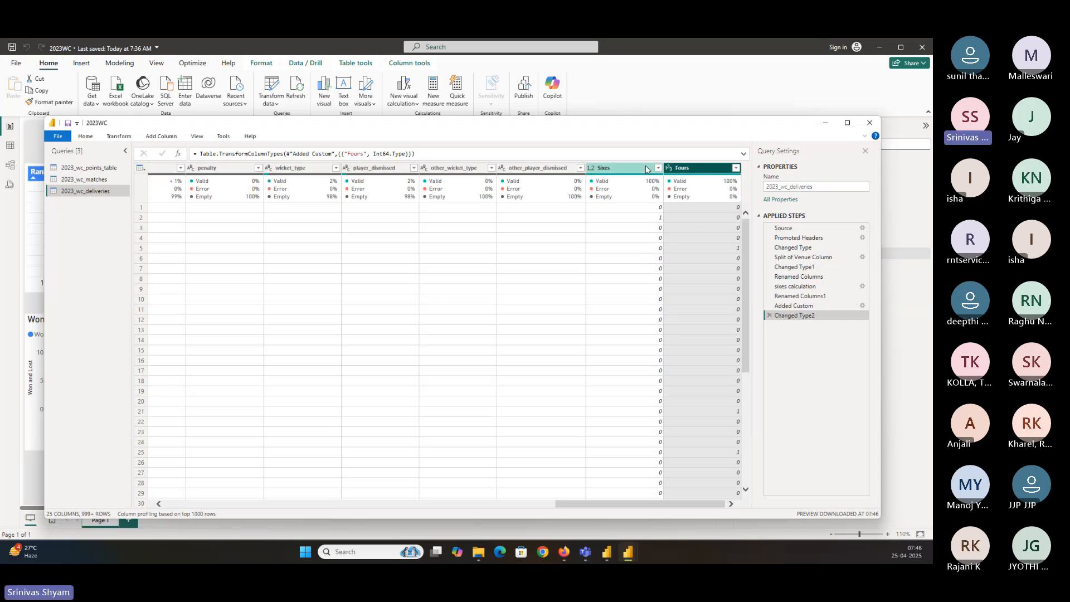
# Change the Sixes column's data type to Whole Number
pyautogui.click(613, 167)
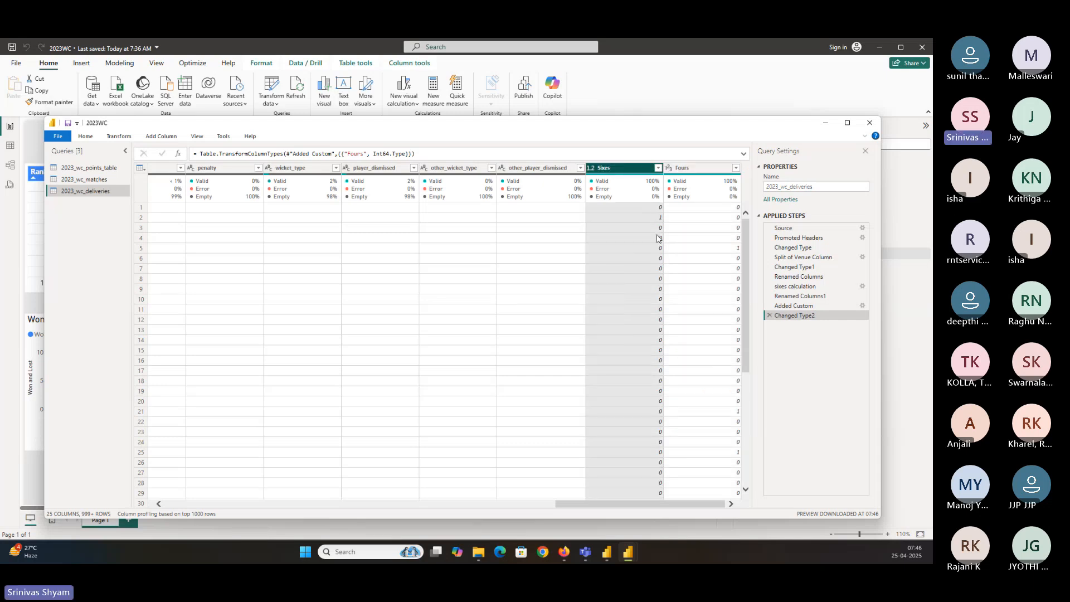
pyautogui.rightClick(627, 172)
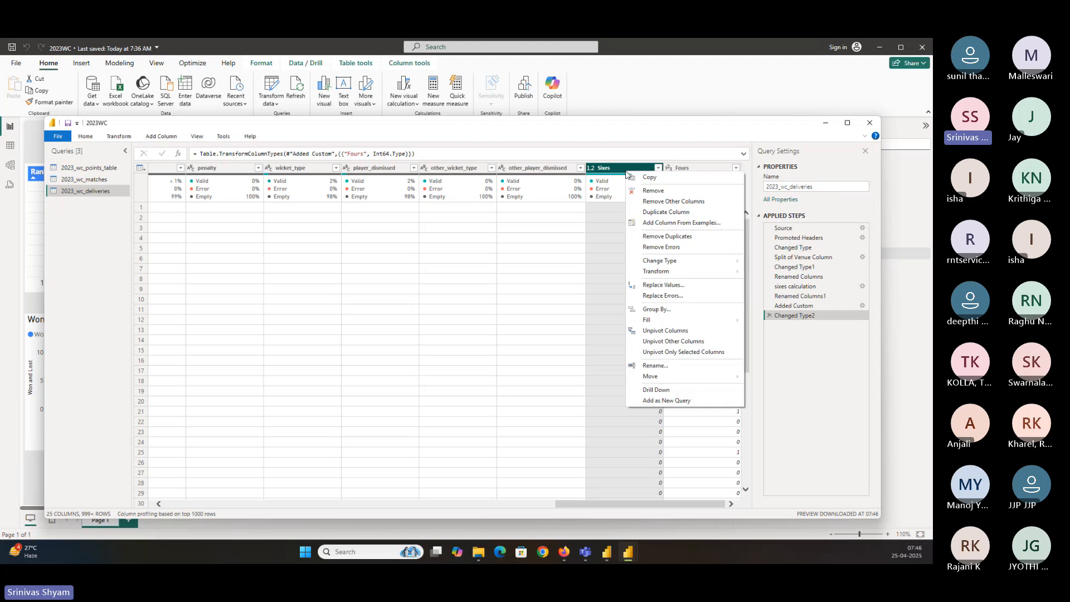
pyautogui.moveTo(665, 263)
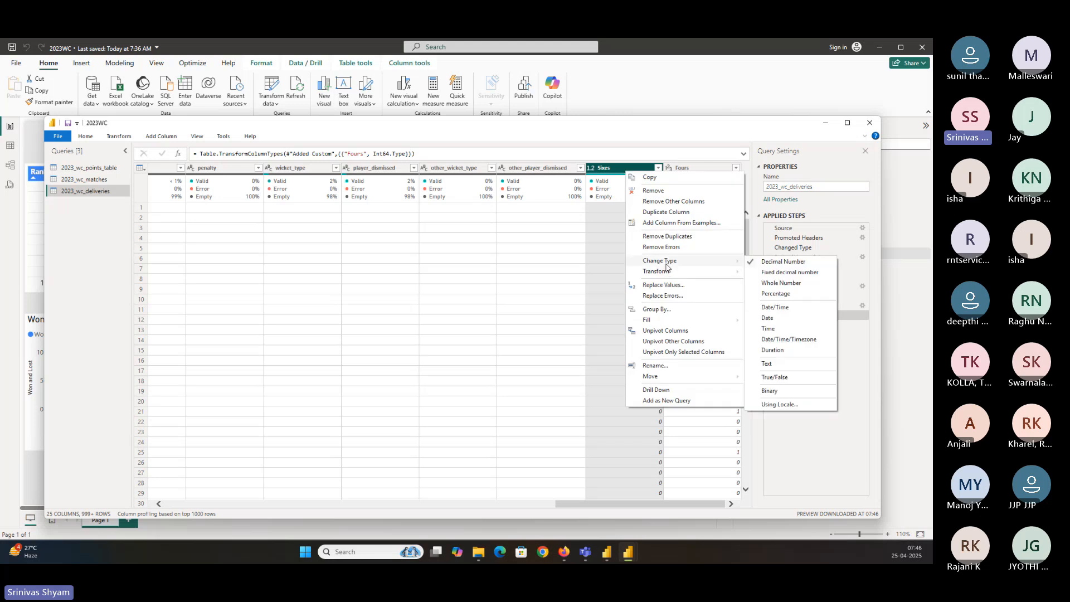
pyautogui.click(763, 284)
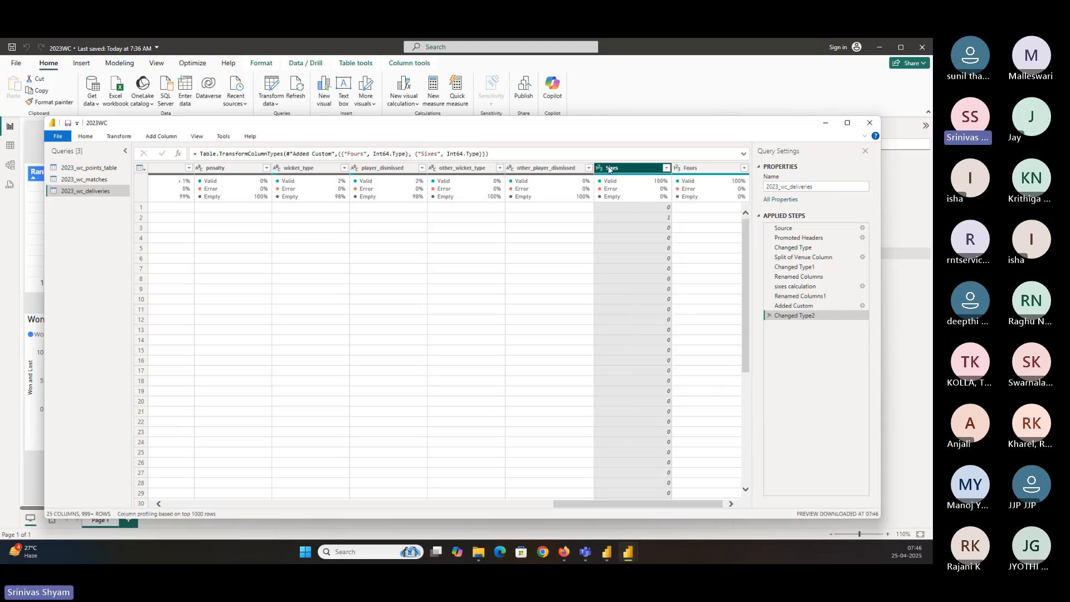
# Close Power Query and apply the query changes to the report
pyautogui.click(89, 136)
pyautogui.click(57, 161)
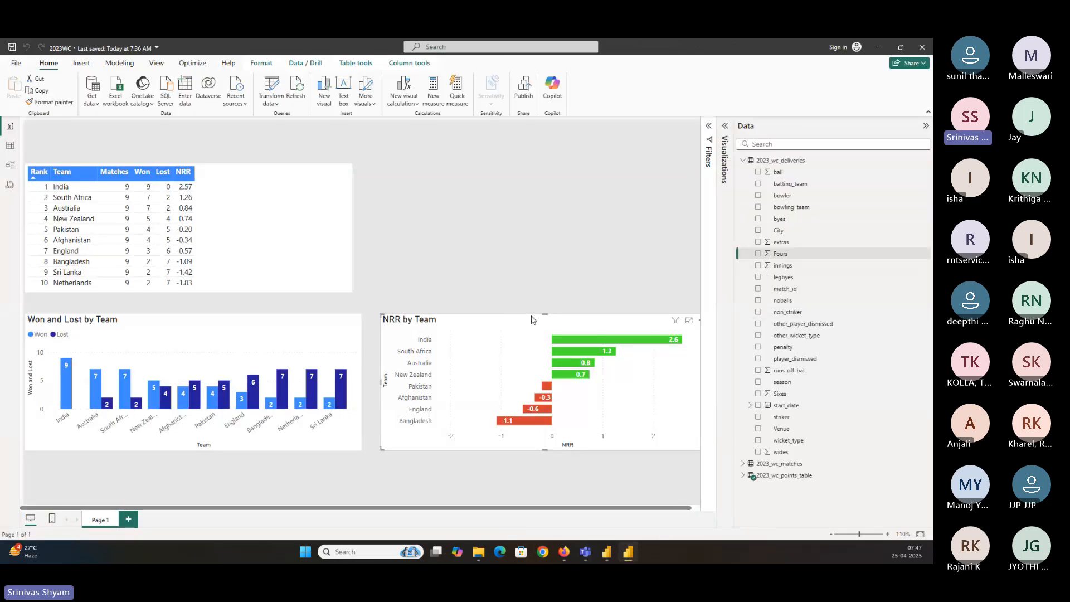
pyautogui.click(628, 557)
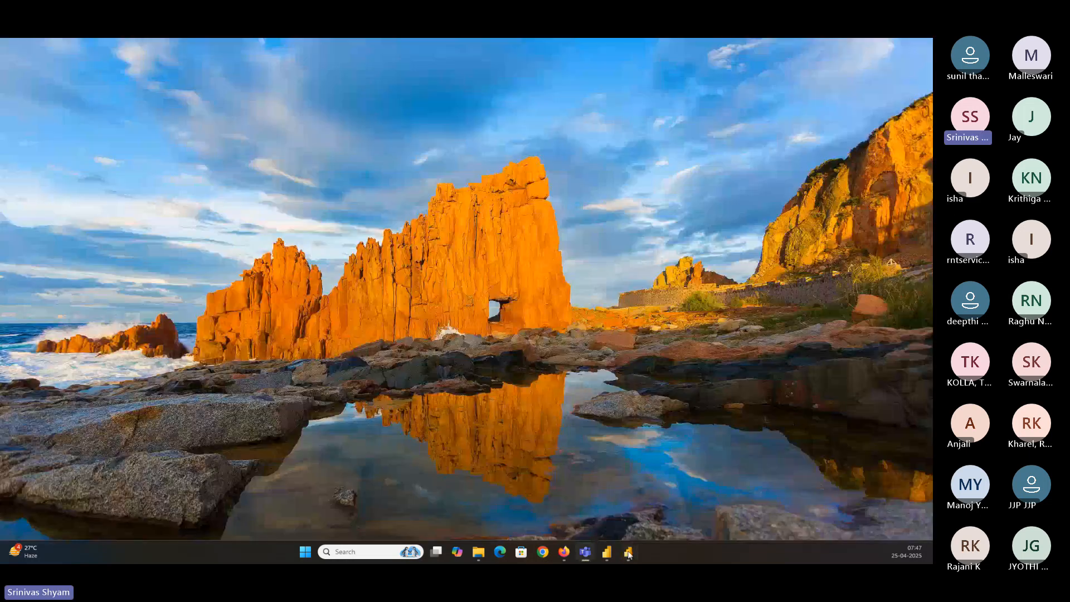
pyautogui.click(628, 557)
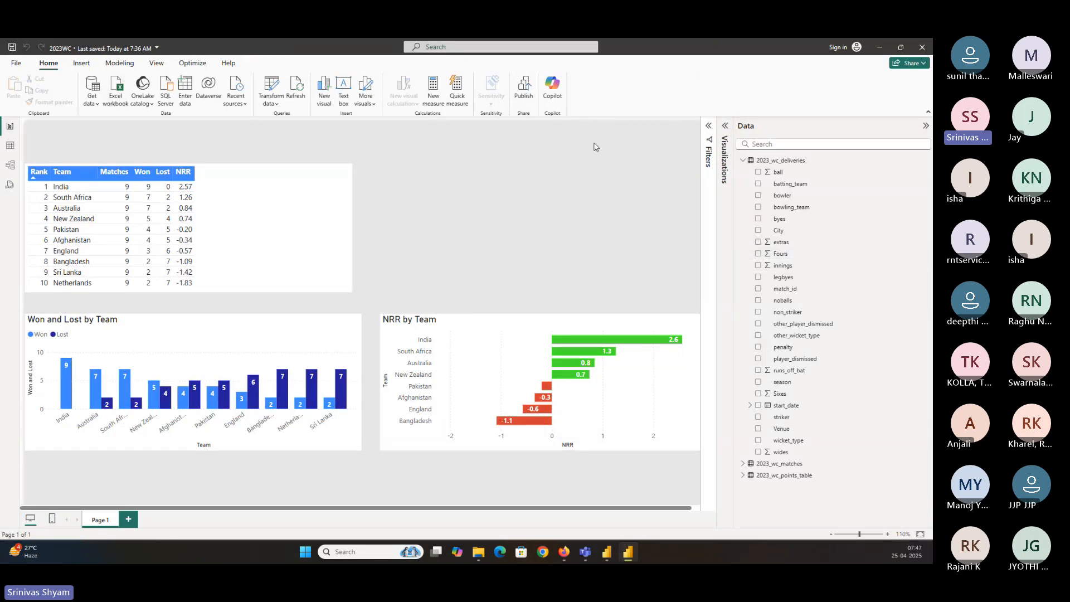
# Narrow the points table and shift it and both charts down to free space at the top of the page
pyautogui.click(351, 166)
pyautogui.moveTo(352, 165); pyautogui.dragTo(294, 167)
pyautogui.moveTo(248, 264); pyautogui.dragTo(249, 280)
pyautogui.moveTo(409, 338); pyautogui.dragTo(409, 371)
pyautogui.moveTo(293, 333); pyautogui.dragTo(293, 363)
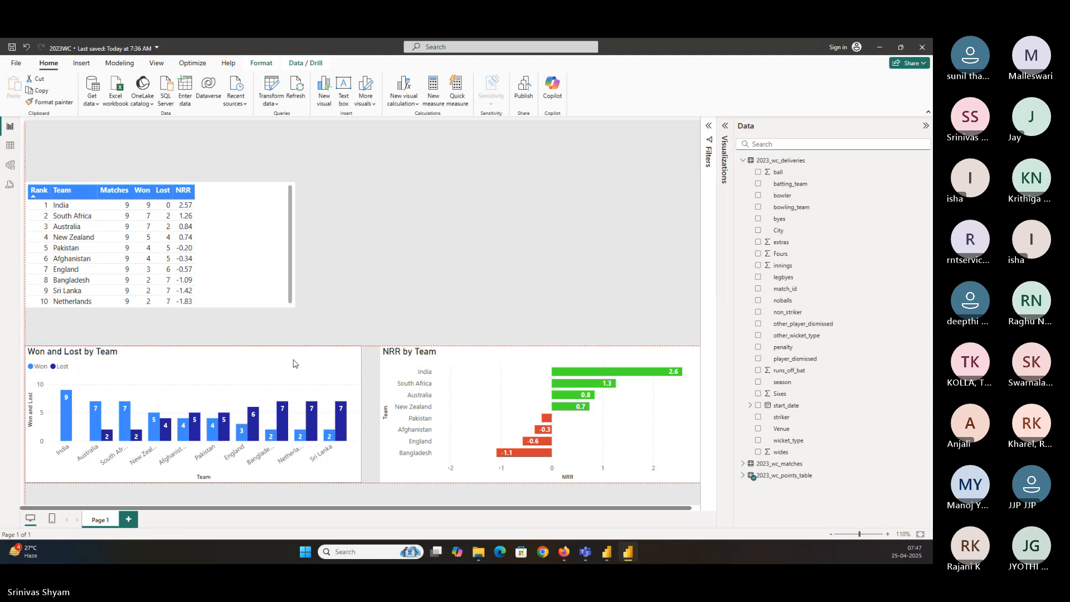
pyautogui.moveTo(256, 260); pyautogui.dragTo(255, 269)
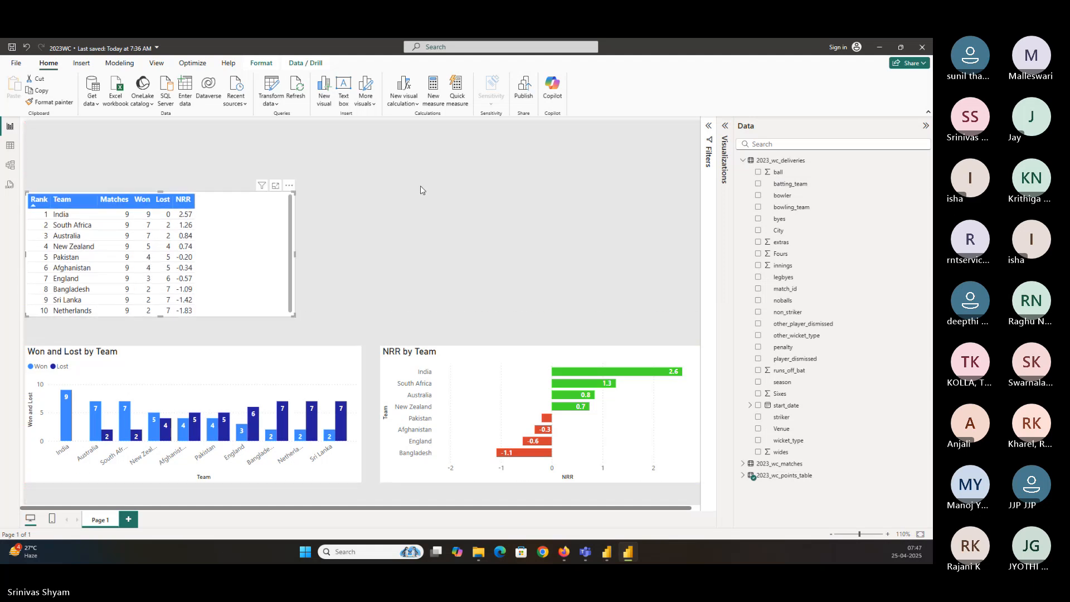
pyautogui.click(458, 154)
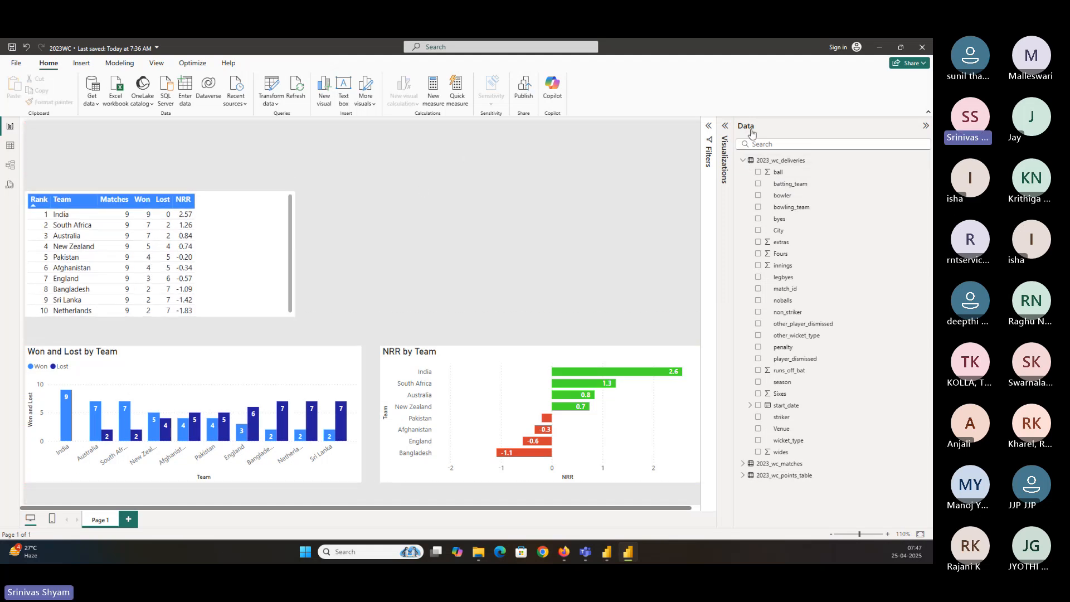
# Add a card visual at the top of the page showing the Sixes field
pyautogui.click(723, 178)
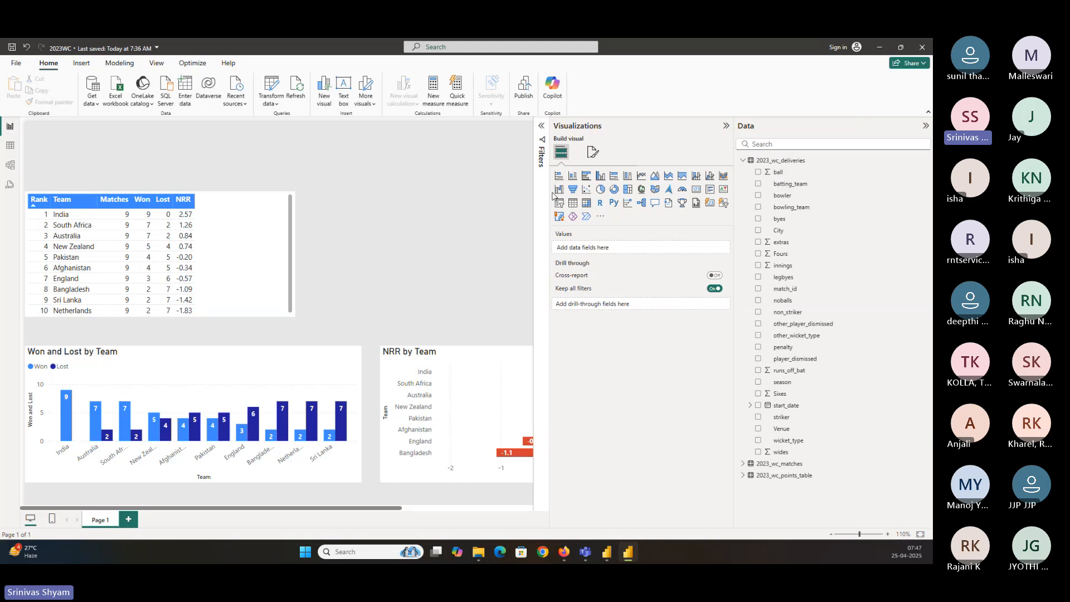
pyautogui.moveTo(549, 194); pyautogui.dragTo(619, 195)
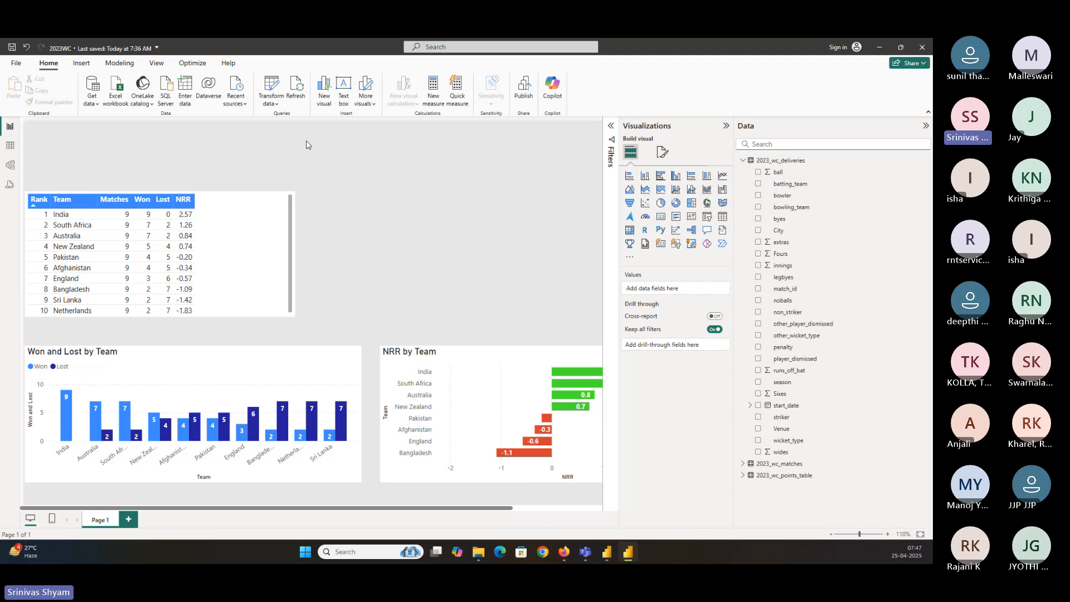
pyautogui.click(658, 221)
pyautogui.moveTo(455, 268); pyautogui.dragTo(311, 194)
pyautogui.moveTo(424, 246); pyautogui.dragTo(319, 177)
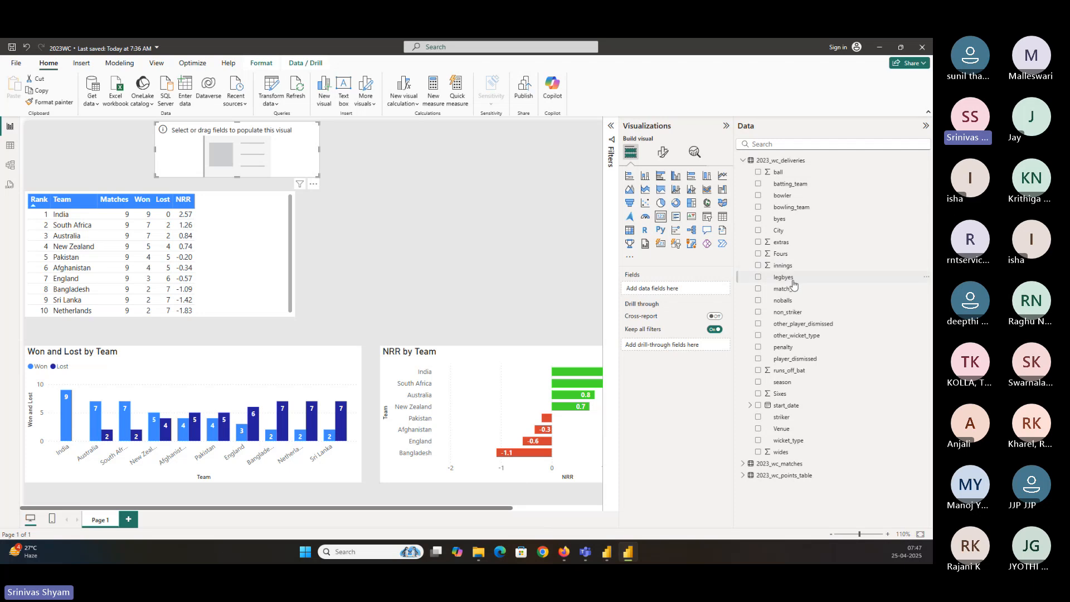
pyautogui.click(758, 393)
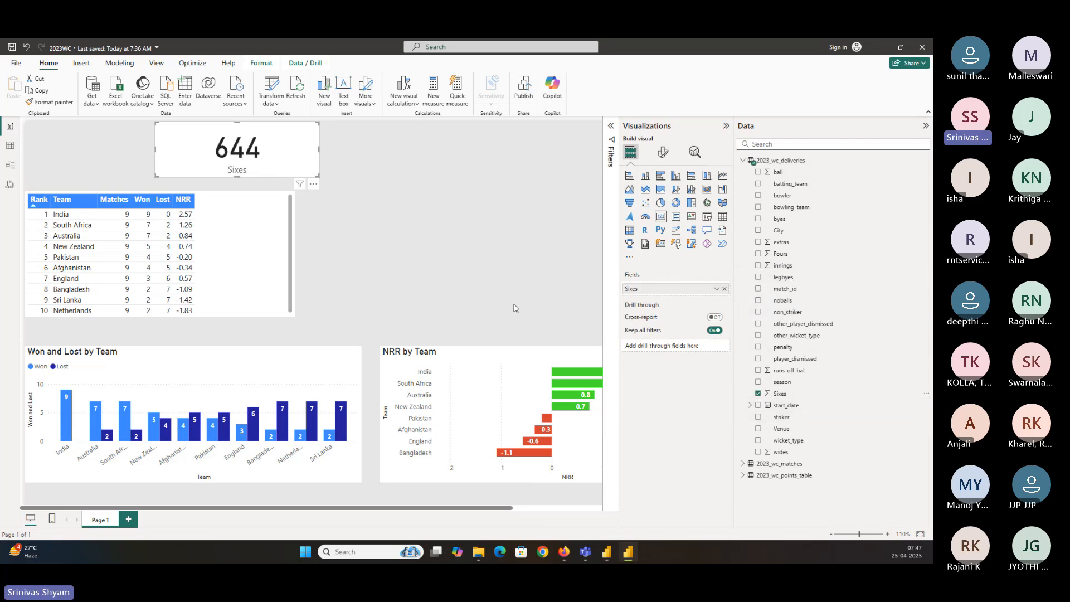
# Duplicate the Sixes card beside it and replace the copy's field with Fours
pyautogui.click(432, 182)
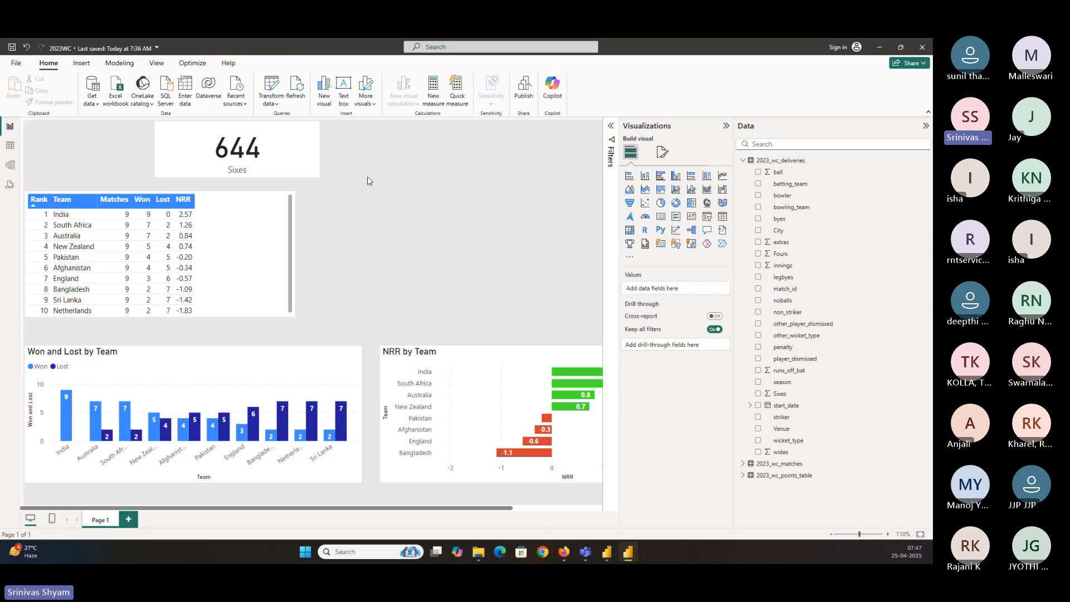
pyautogui.click(296, 165)
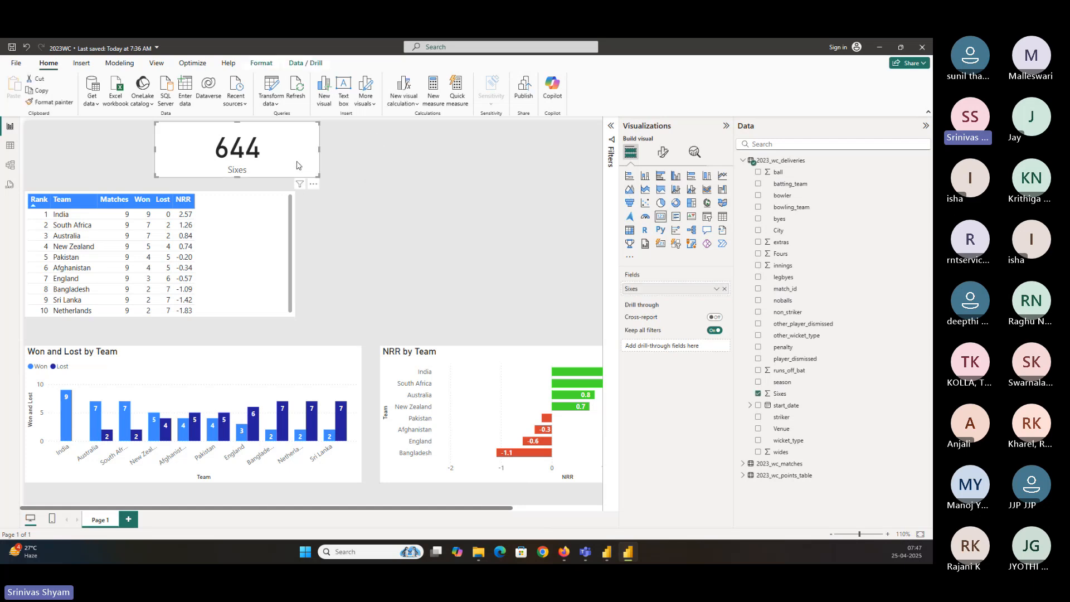
pyautogui.hotkey('ctrl', 'c')
pyautogui.hotkey('ctrl', 'v')
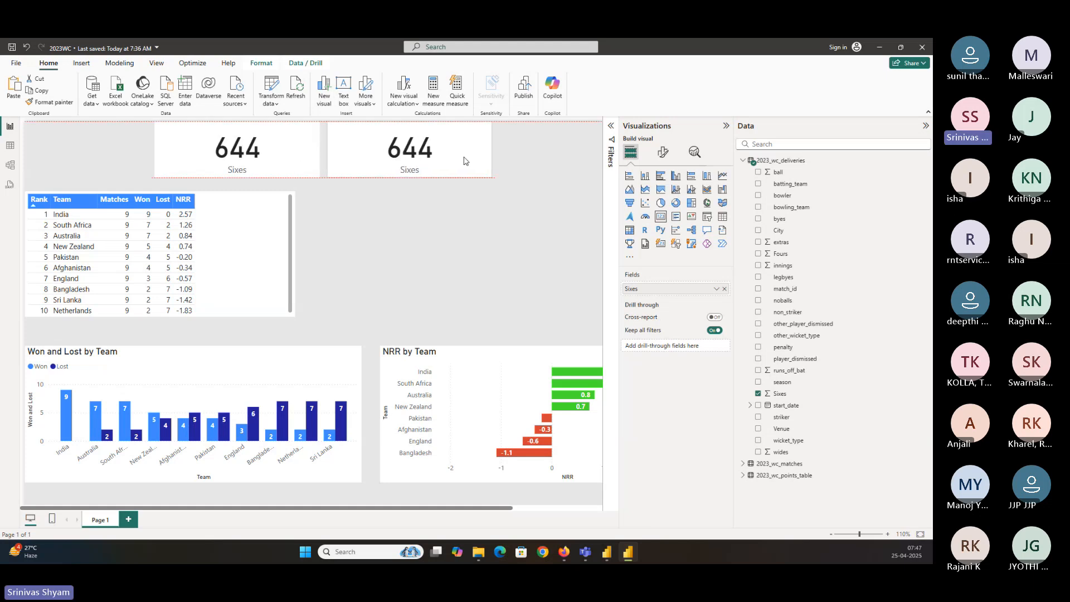
pyautogui.click(724, 289)
pyautogui.click(757, 254)
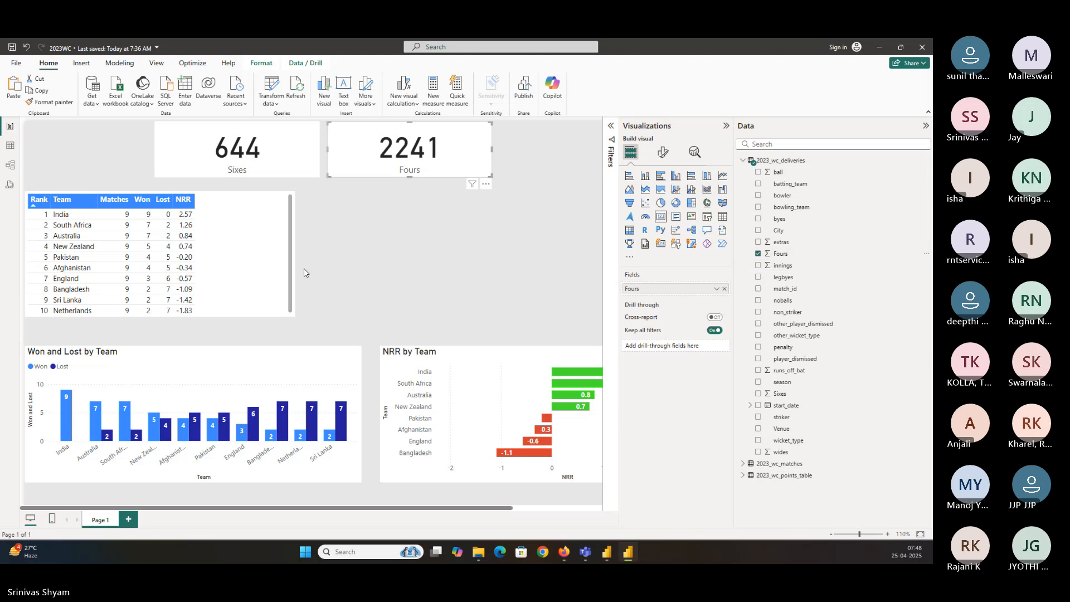
# Examine the Sixes card's callout value font options
pyautogui.click(290, 161)
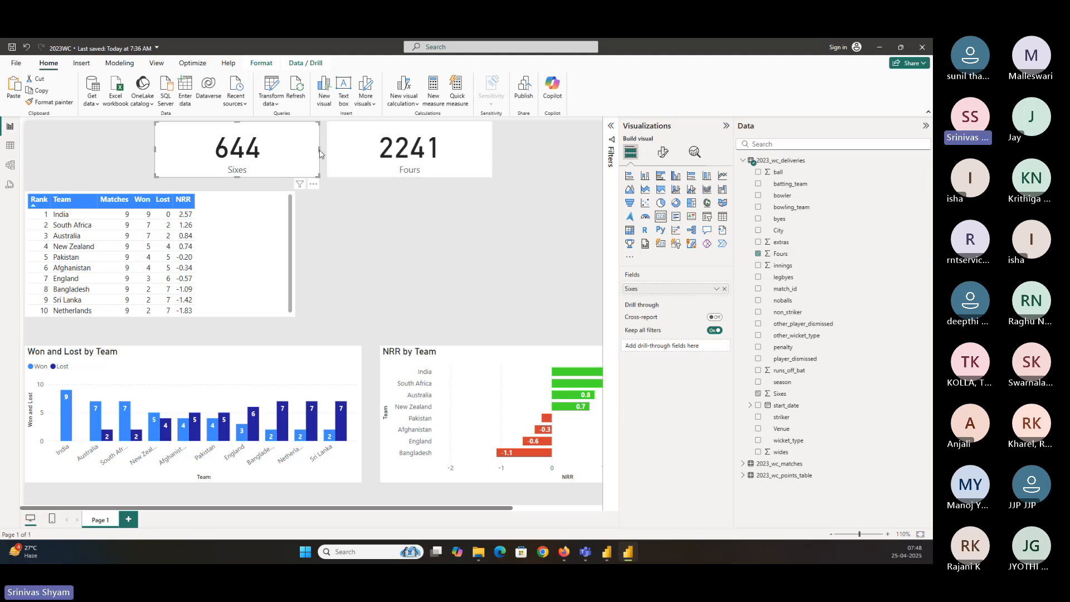
pyautogui.click(663, 152)
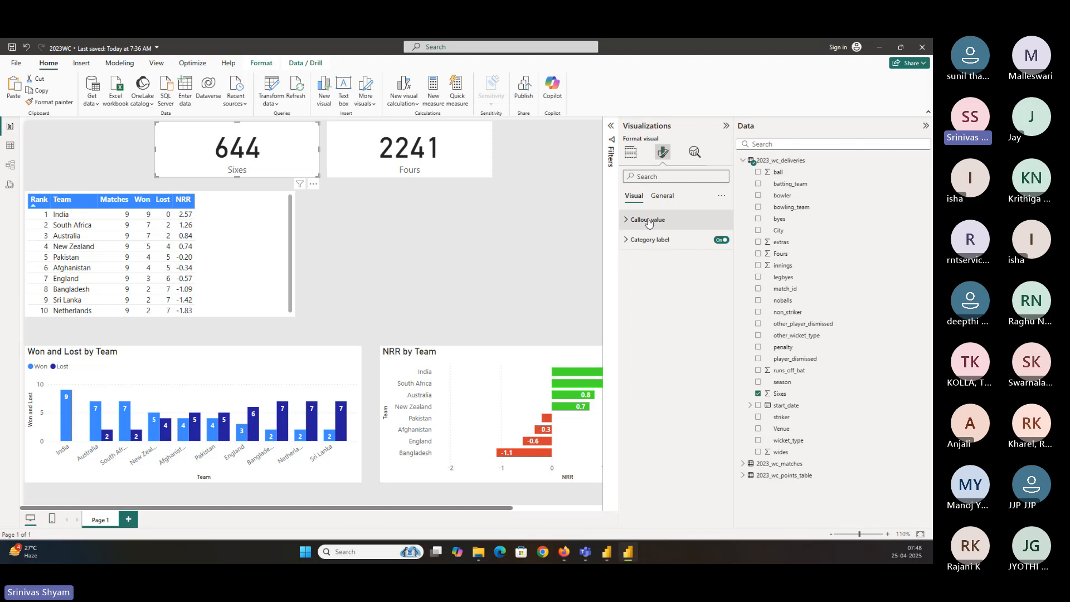
pyautogui.click(648, 220)
pyautogui.click(653, 254)
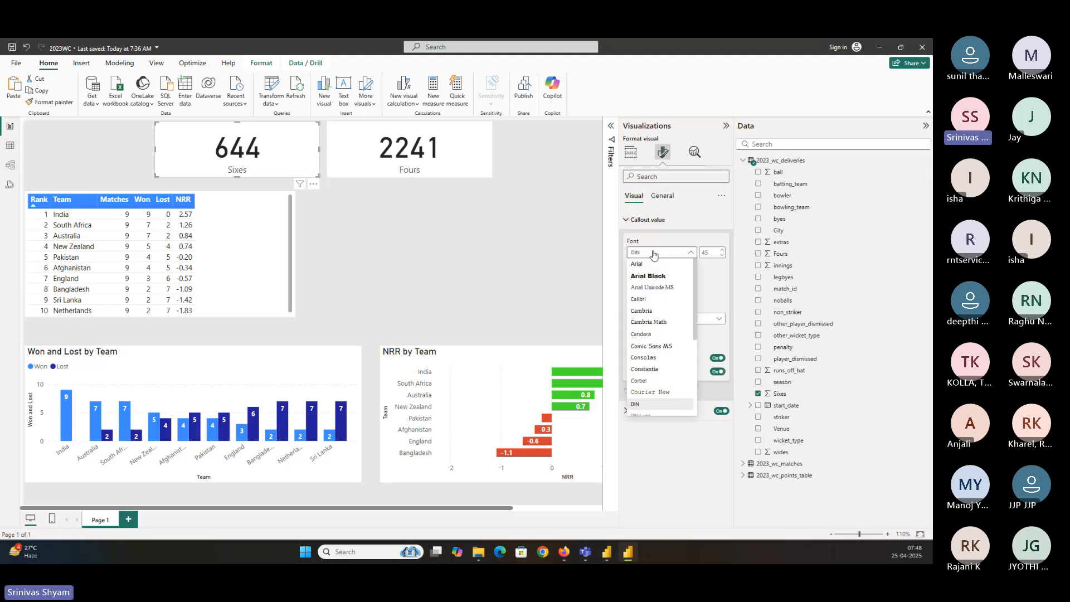
pyautogui.click(713, 252)
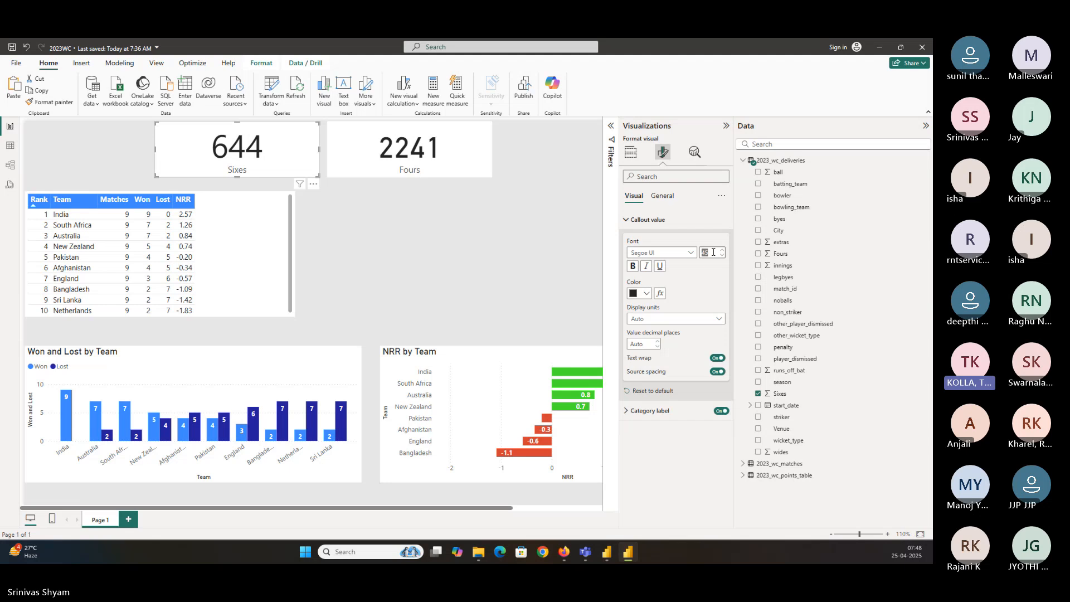
pyautogui.click(630, 151)
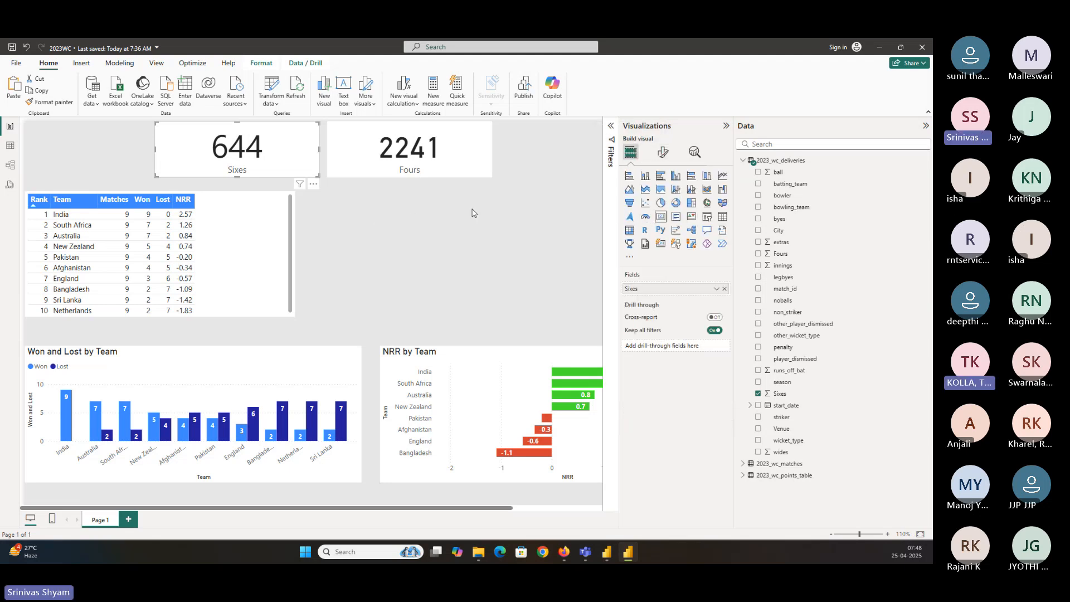
pyautogui.click(413, 224)
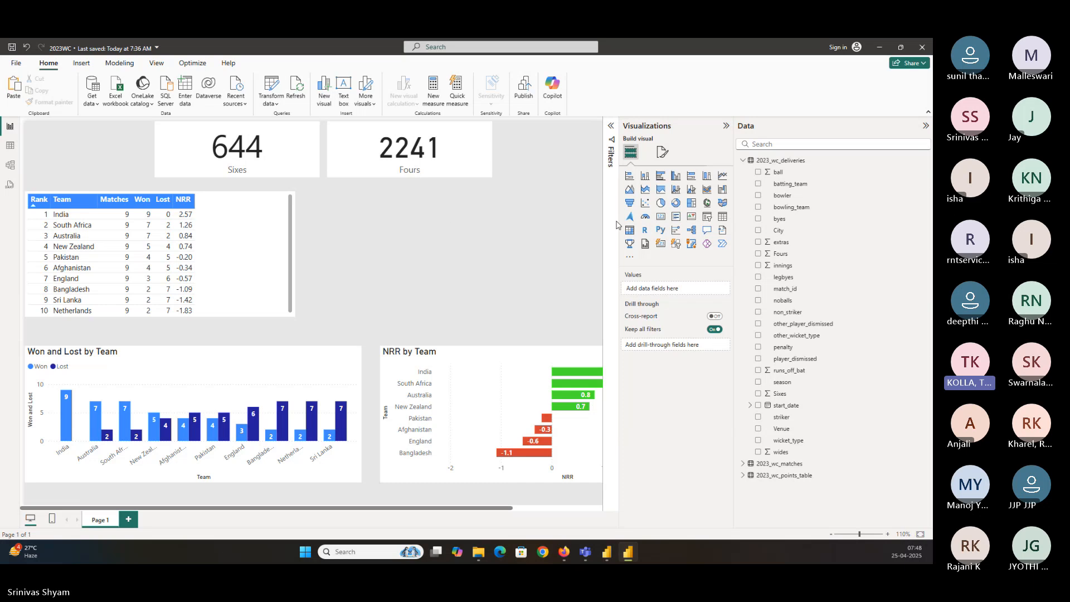
pyautogui.click(675, 216)
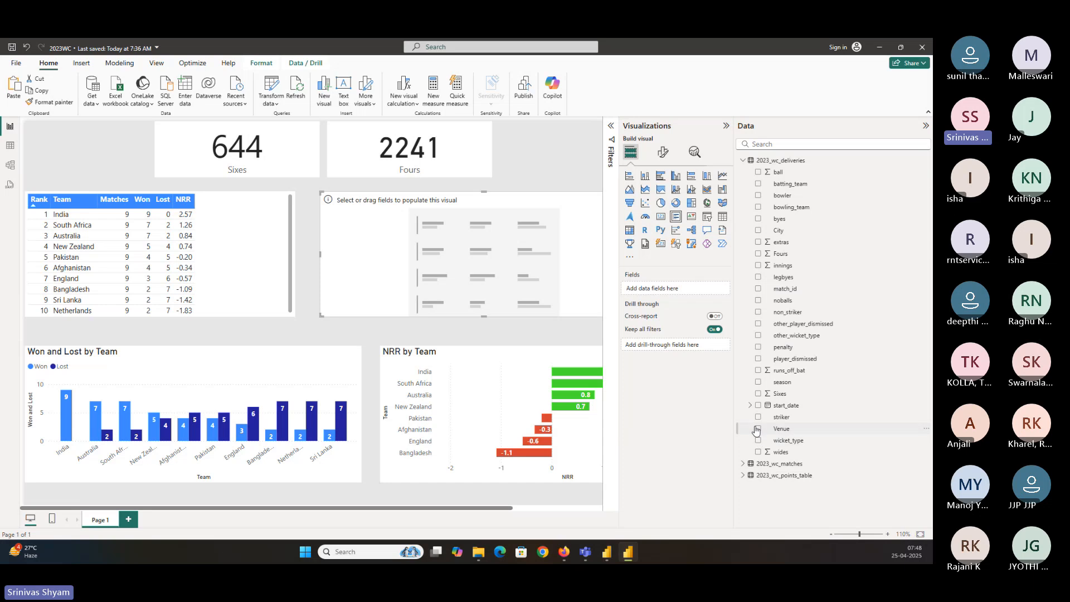
pyautogui.click(759, 394)
pyautogui.click(758, 254)
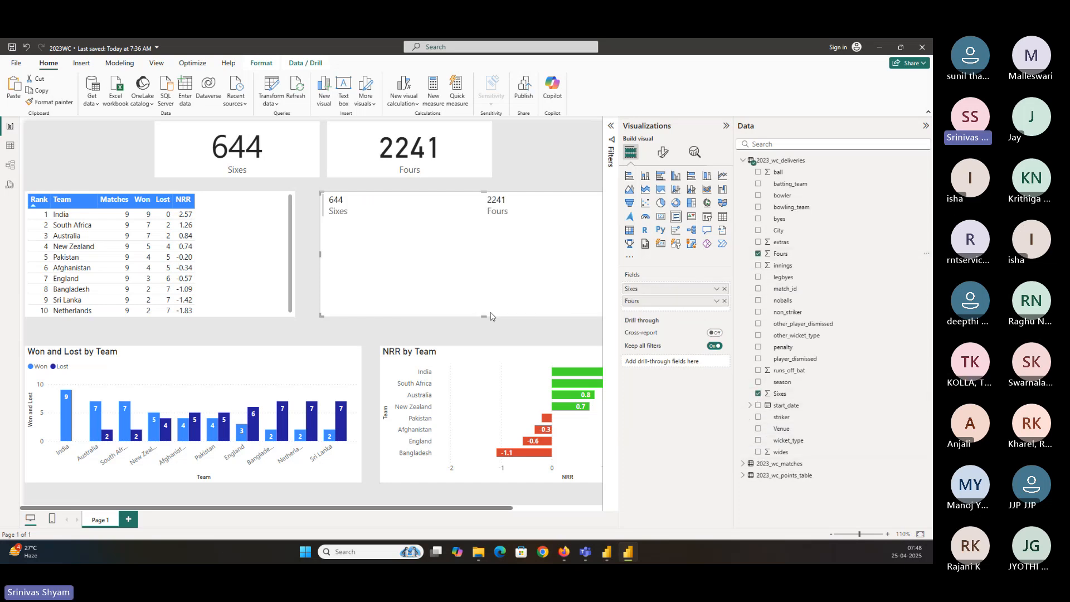
pyautogui.moveTo(476, 256); pyautogui.dragTo(320, 284)
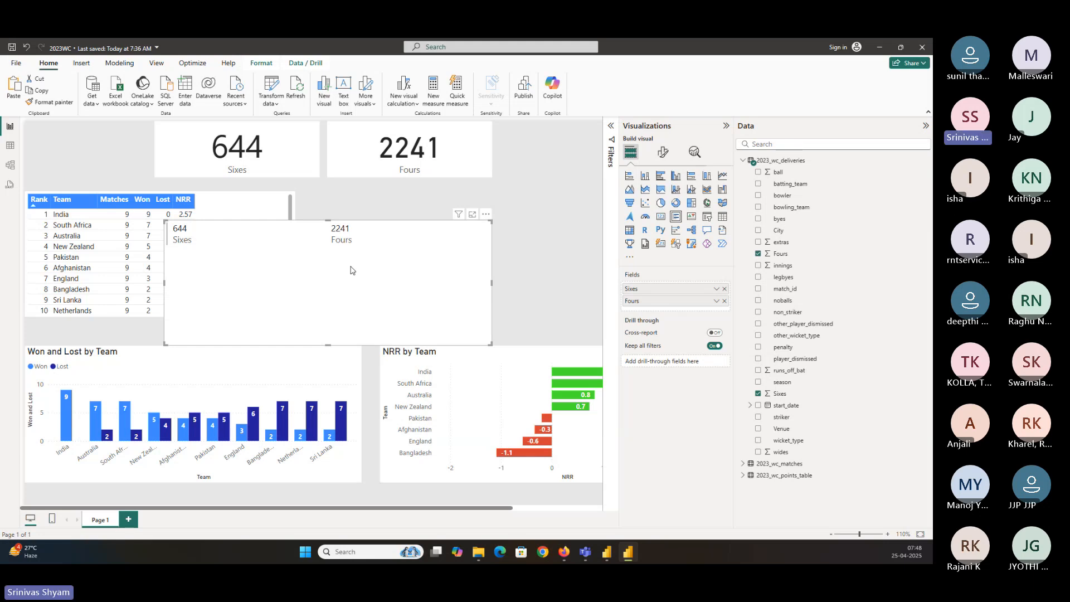
pyautogui.press('Delete')
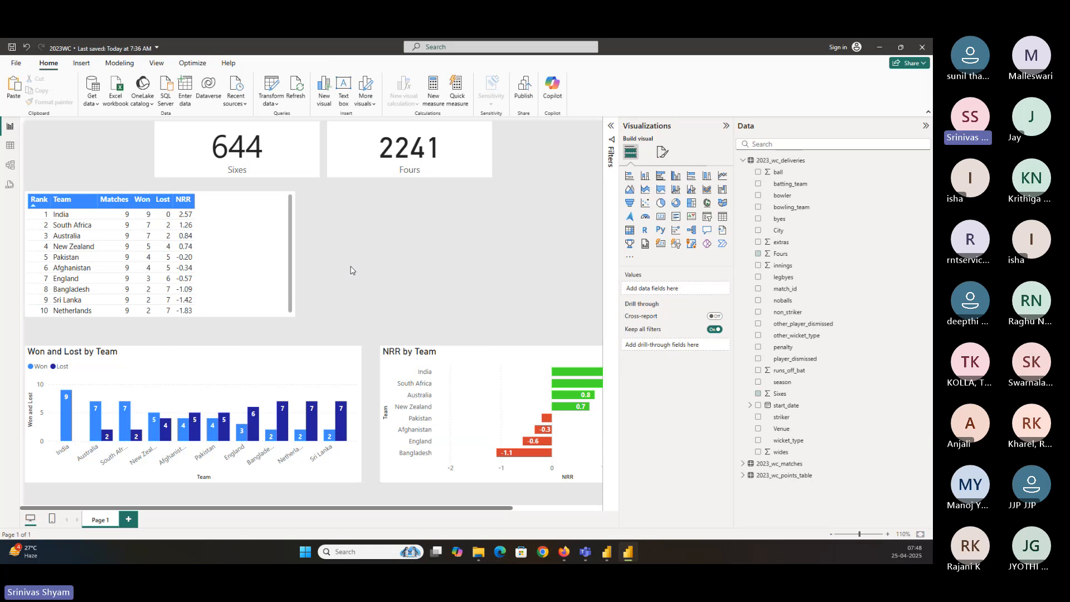
# Set the Sixes card's callout value colour to blue and review its category label setting
pyautogui.click(237, 150)
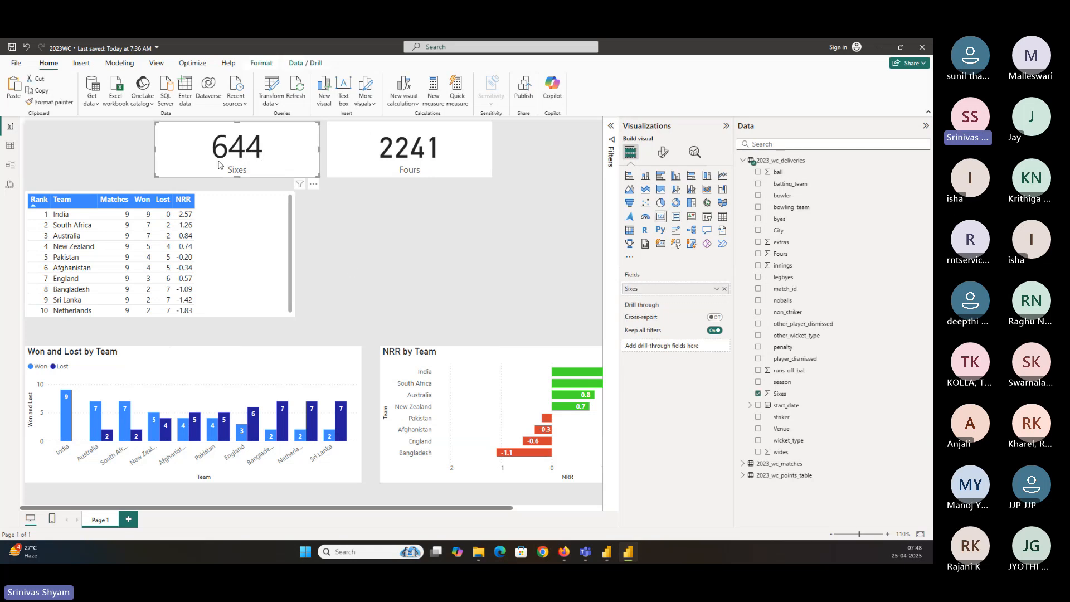
pyautogui.click(662, 151)
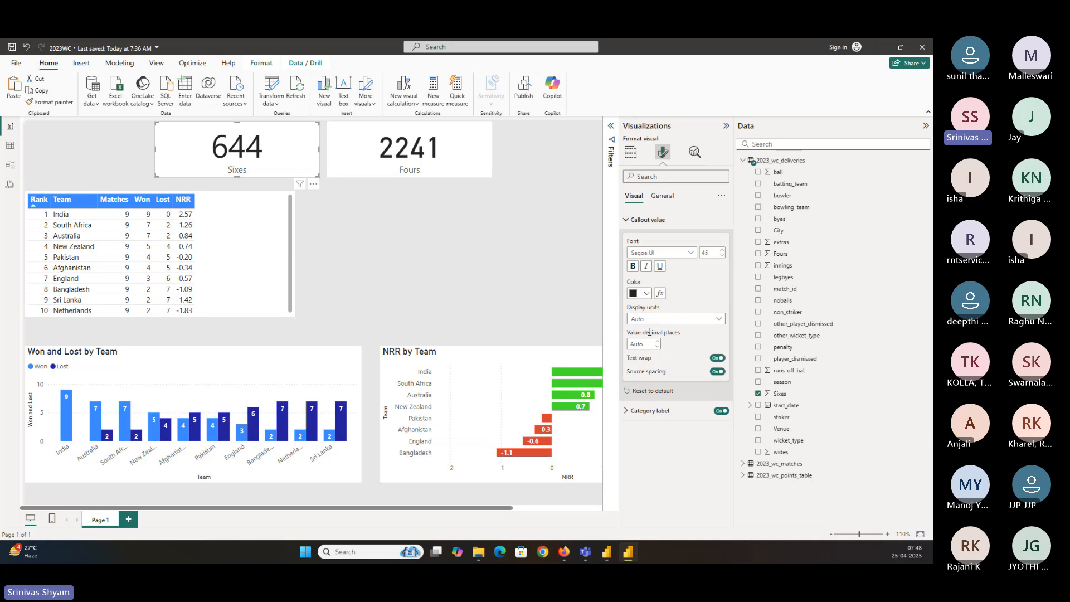
pyautogui.click(646, 294)
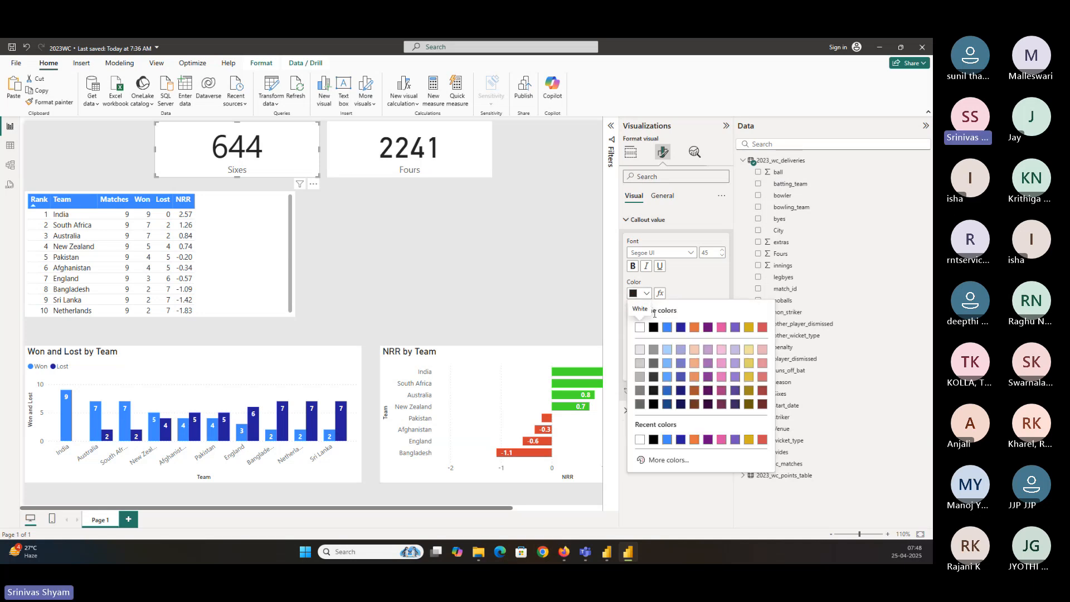
pyautogui.click(666, 328)
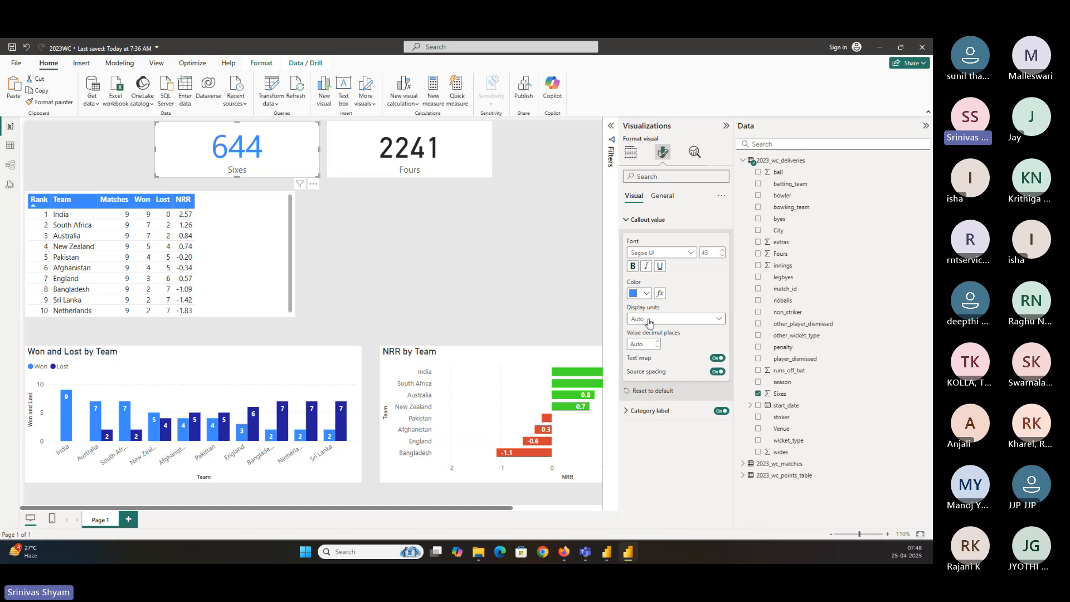
pyautogui.click(663, 413)
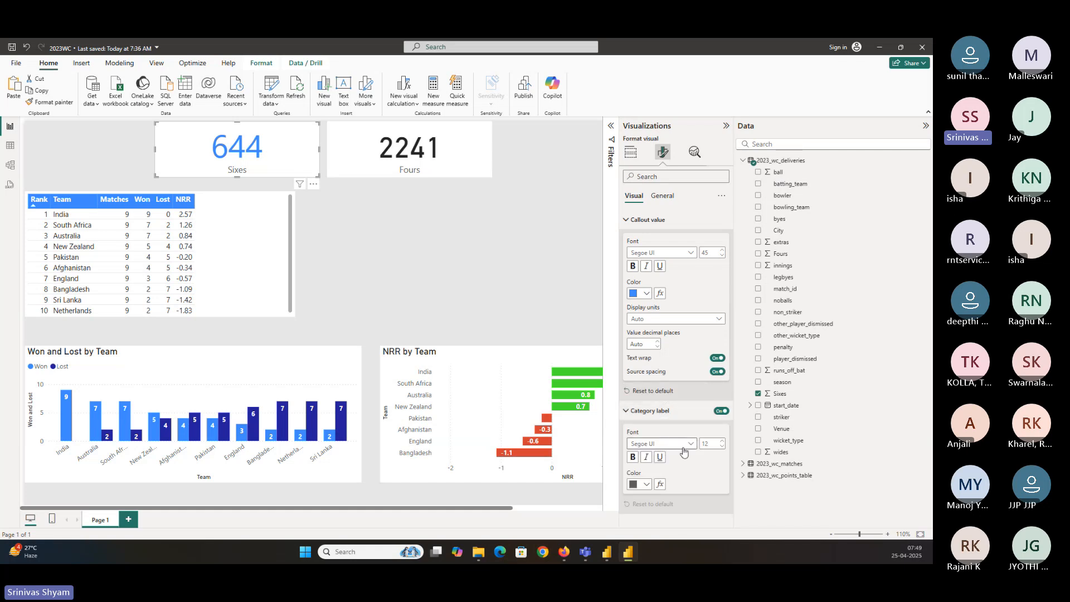
pyautogui.click(720, 411)
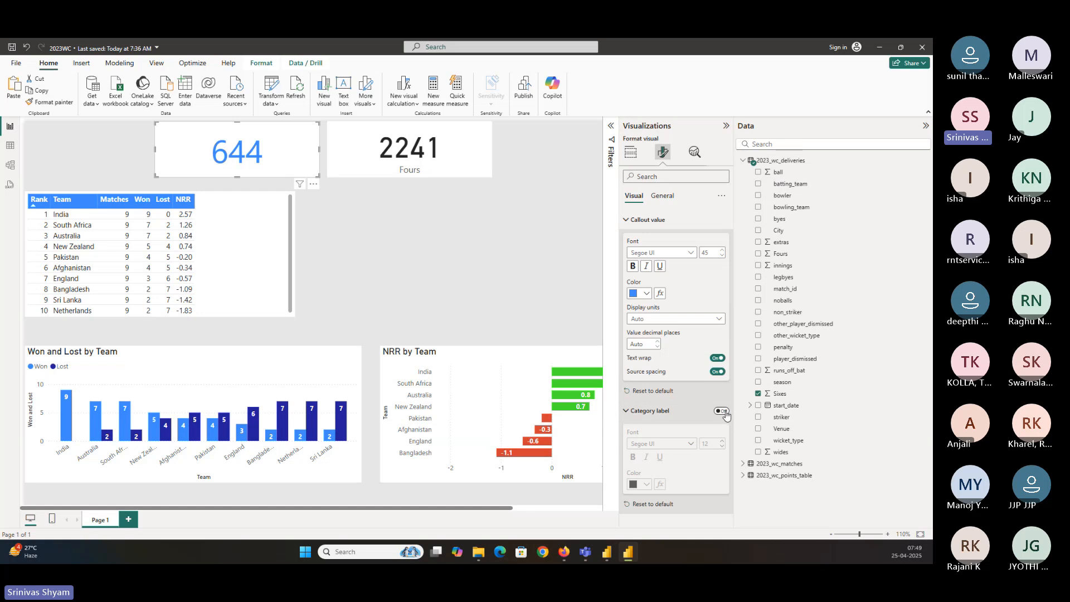
pyautogui.click(722, 411)
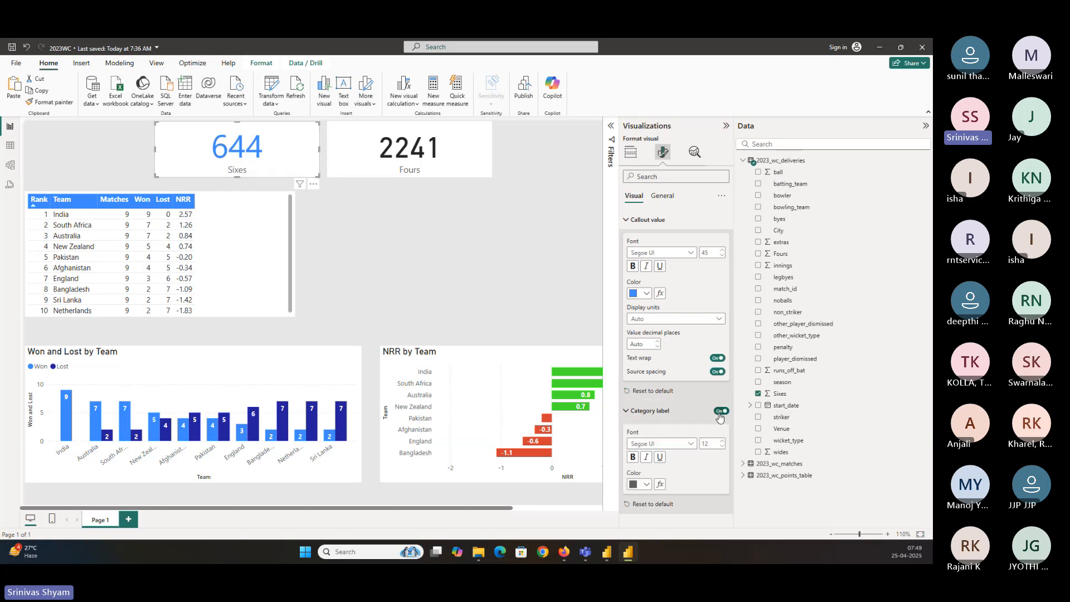
# Turn off the Sixes card's category label and switch on its title
pyautogui.click(719, 413)
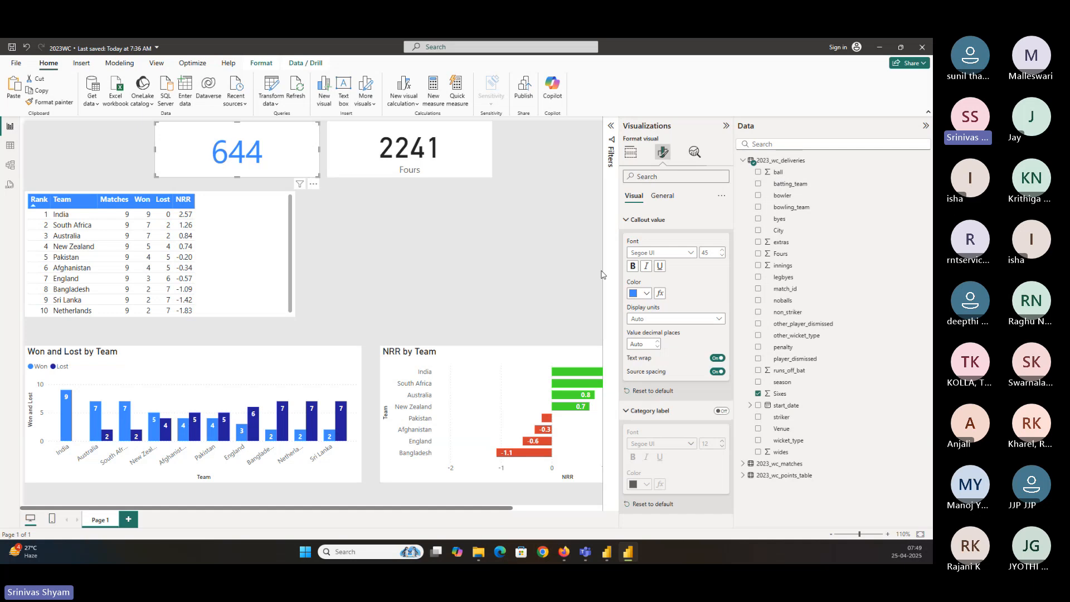
pyautogui.click(663, 196)
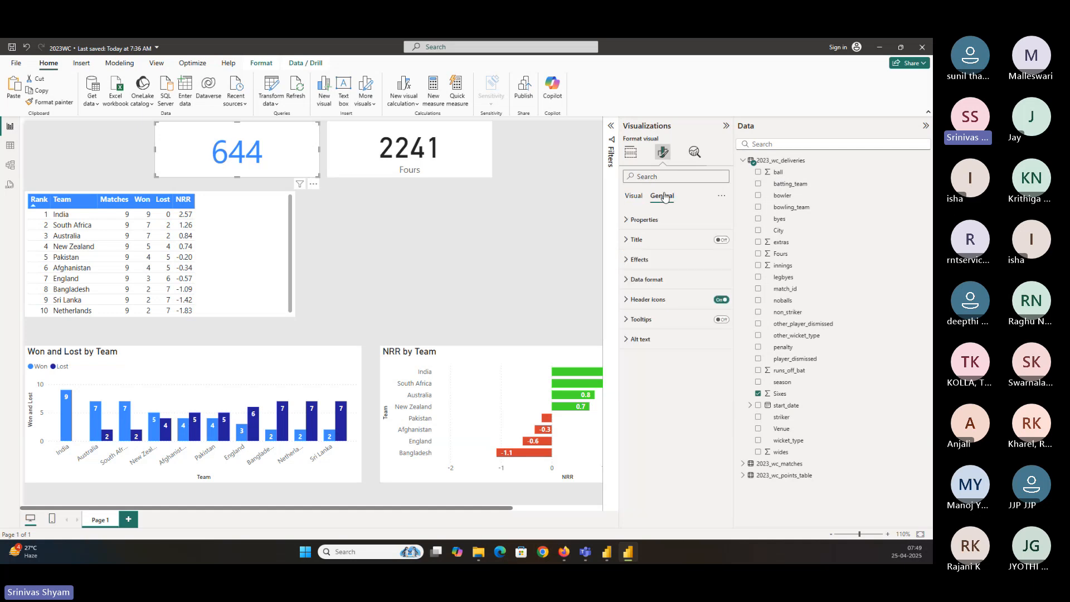
pyautogui.click(711, 241)
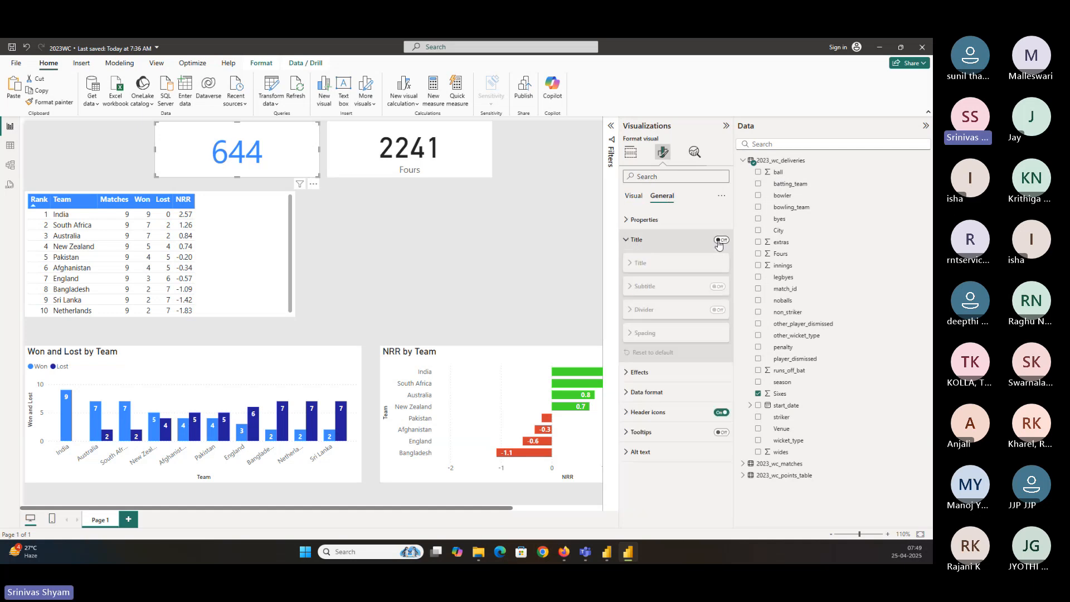
pyautogui.click(720, 240)
pyautogui.click(644, 289)
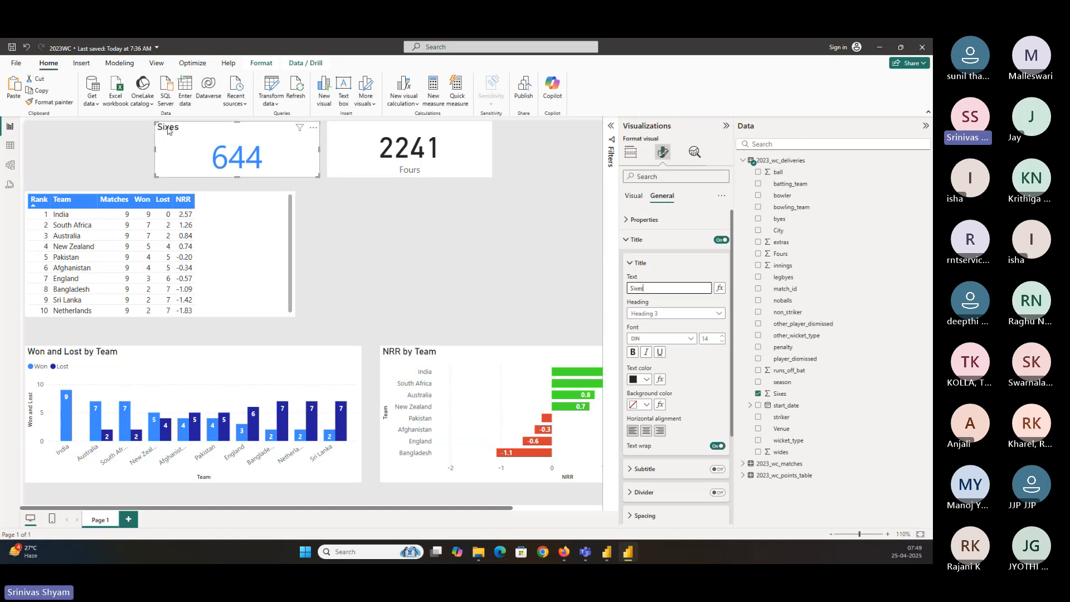
# Format the Sixes card title in Segoe UI, bold, centre-aligned and blue
pyautogui.click(661, 338)
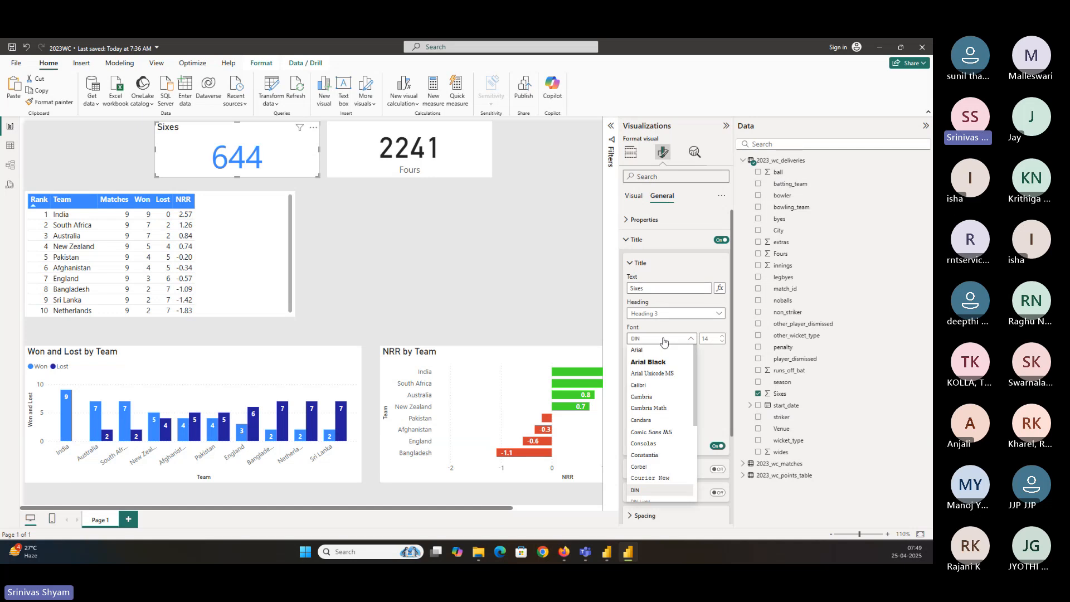
pyautogui.click(660, 422)
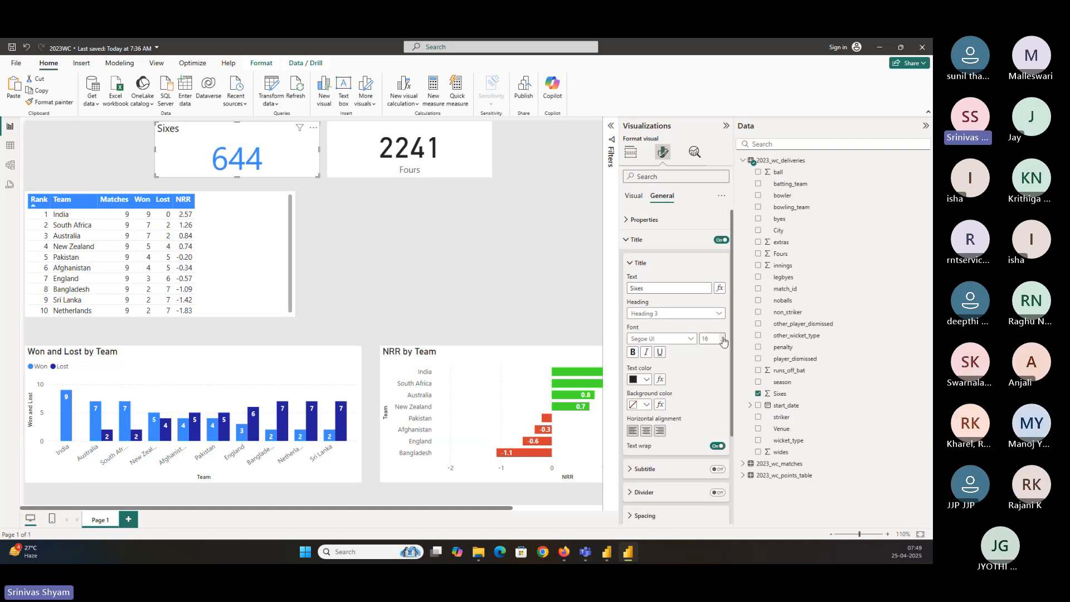
pyautogui.click(632, 351)
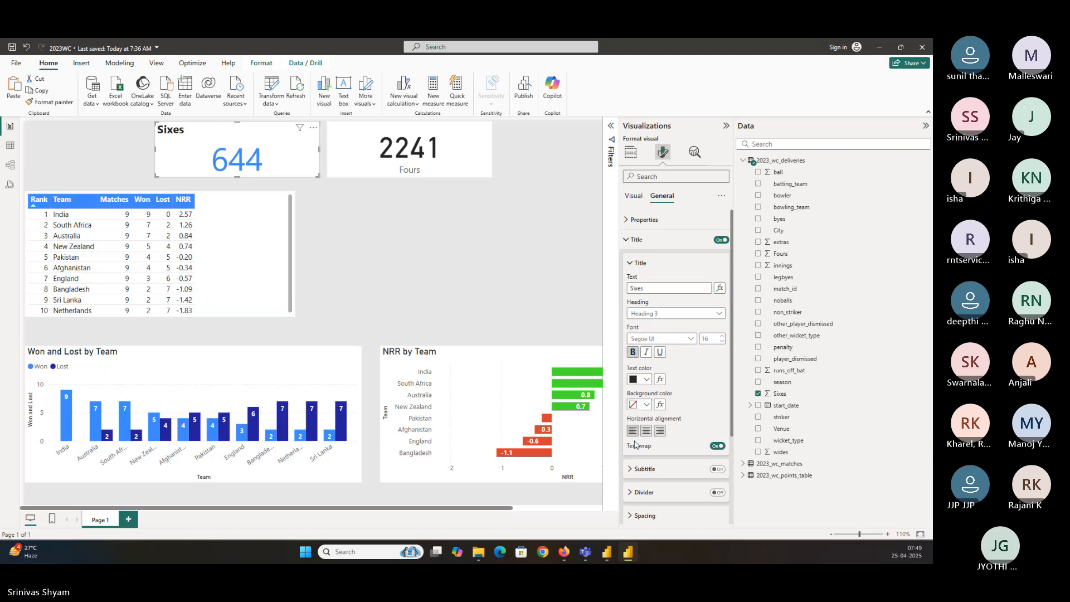
pyautogui.click(646, 430)
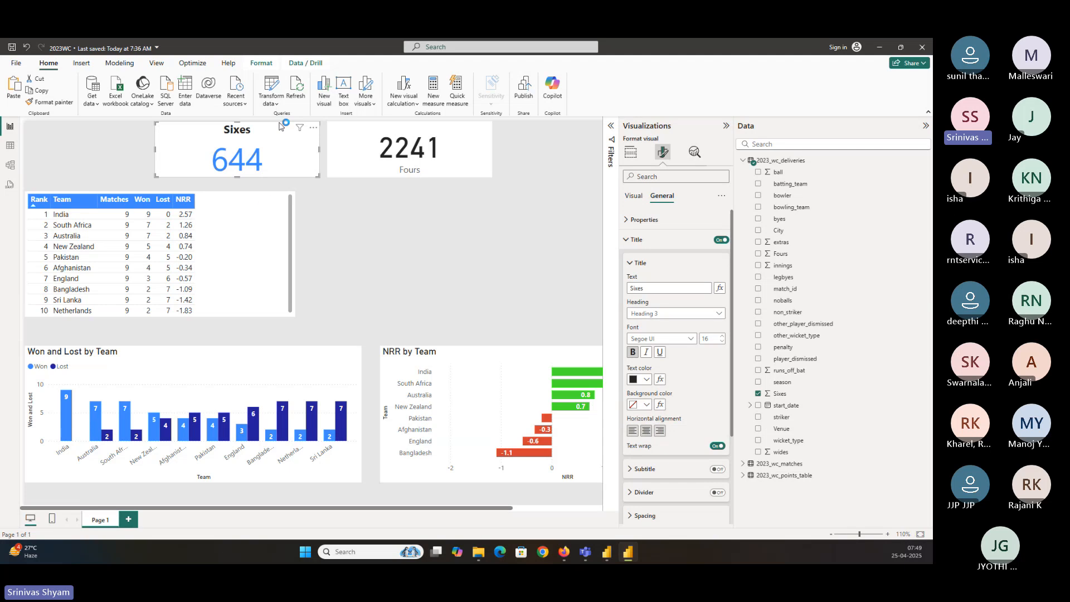
pyautogui.click(647, 381)
pyautogui.click(640, 338)
# Resize the Sixes card and give it a visual border with 10 px rounded corners
pyautogui.moveTo(319, 176); pyautogui.dragTo(288, 165)
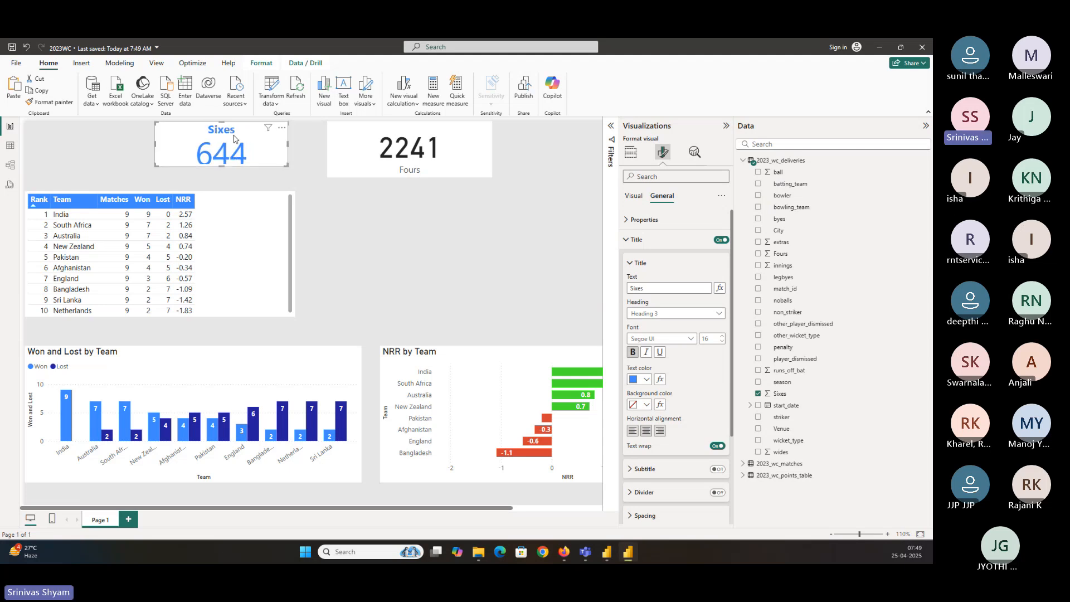
pyautogui.moveTo(222, 166); pyautogui.dragTo(221, 181)
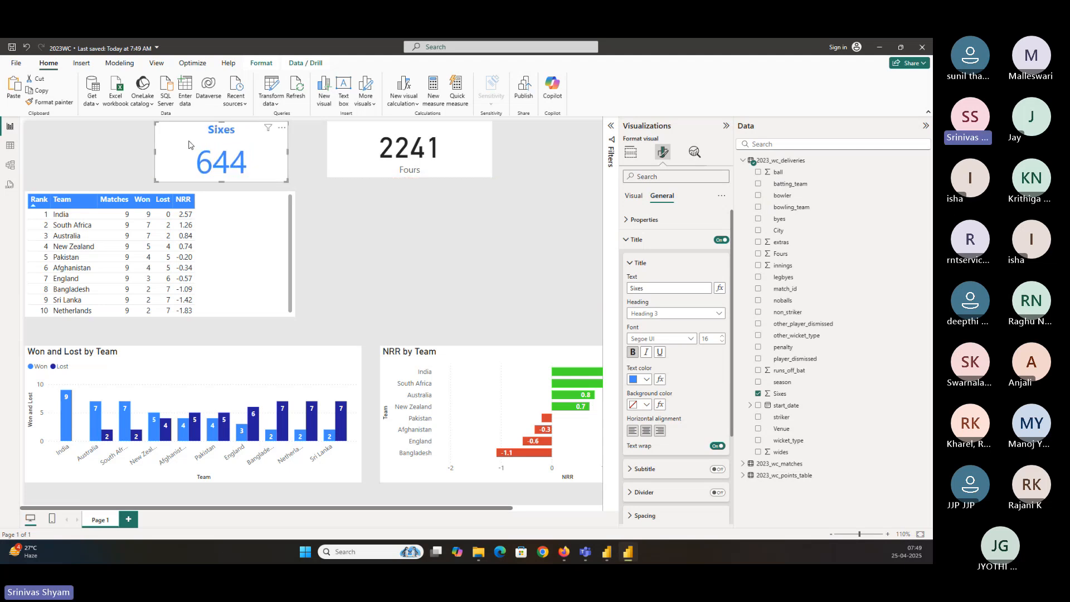
pyautogui.click(629, 241)
pyautogui.click(637, 262)
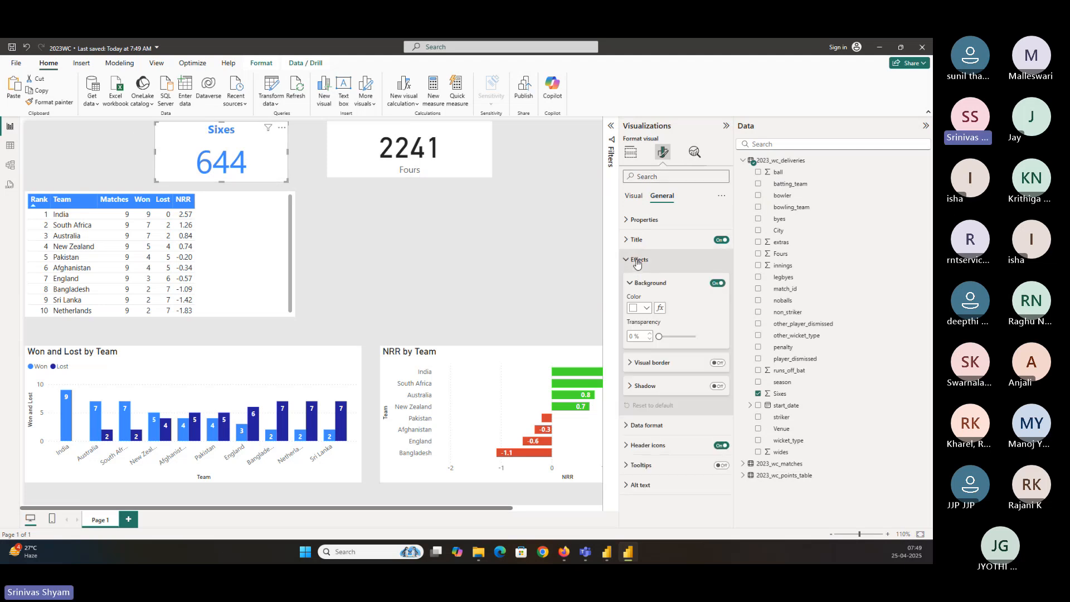
pyautogui.click(717, 362)
pyautogui.click(662, 369)
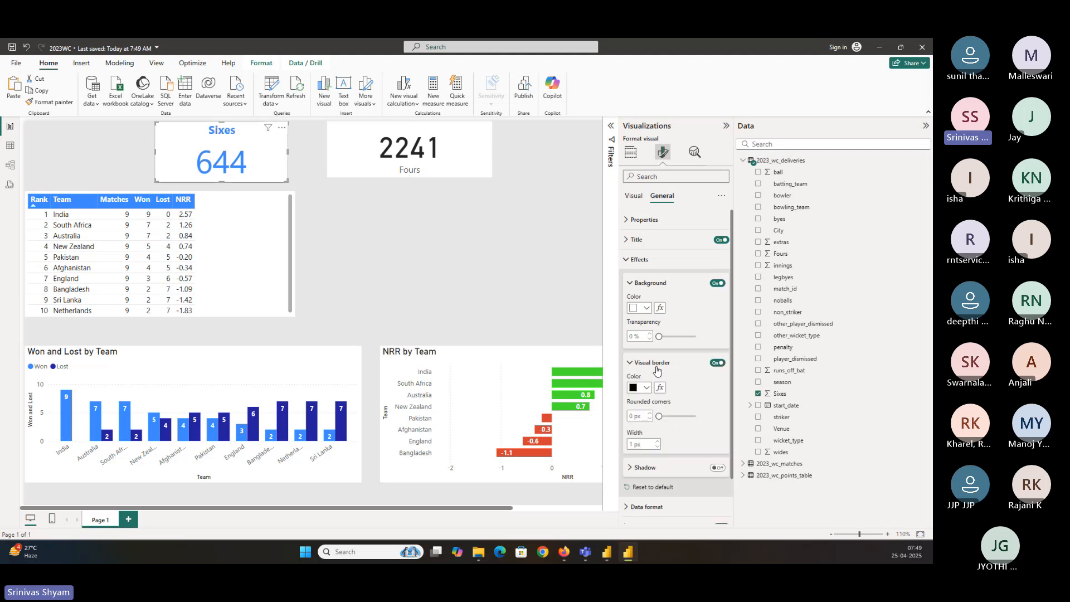
pyautogui.scroll(-1, 663, 383)
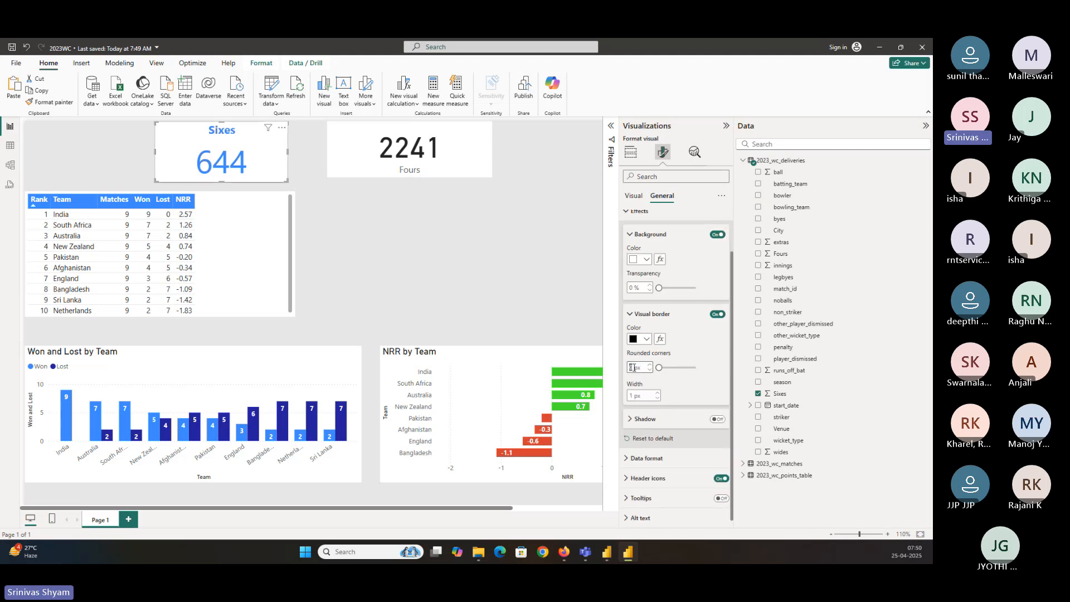
pyautogui.write('30')
pyautogui.press('Return')
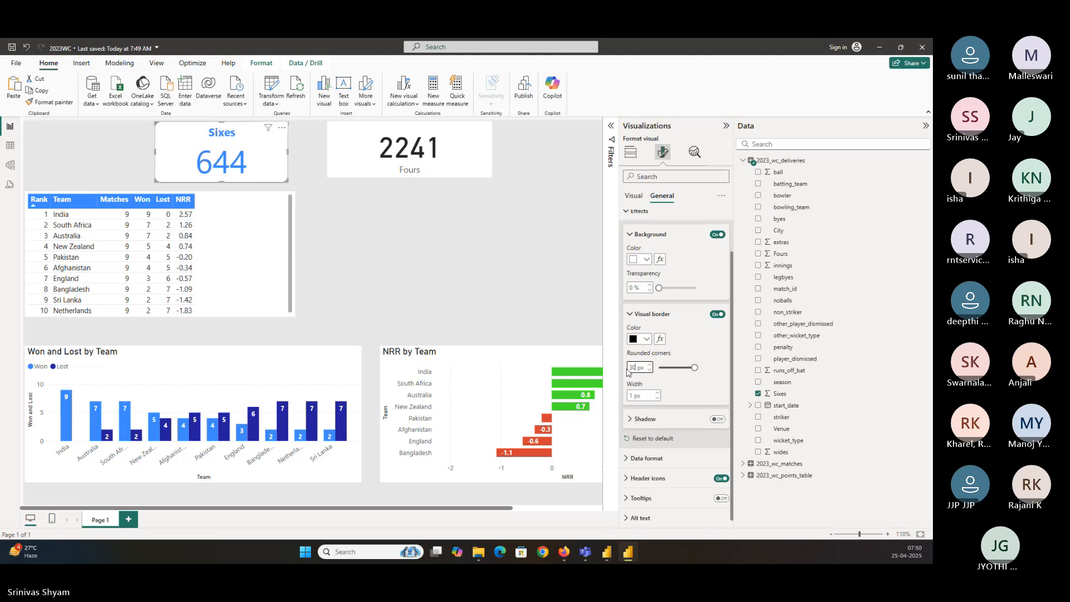
pyautogui.scroll(-1, 630, 366)
pyautogui.press('BackSpace')
pyautogui.press('BackSpace')
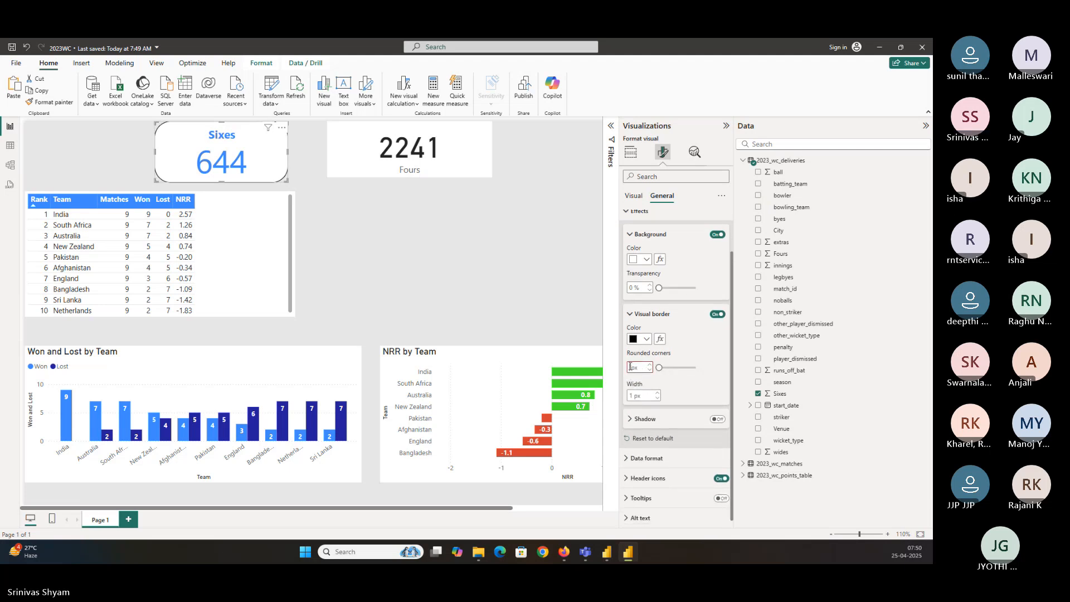
pyautogui.write('10')
pyautogui.press('Return')
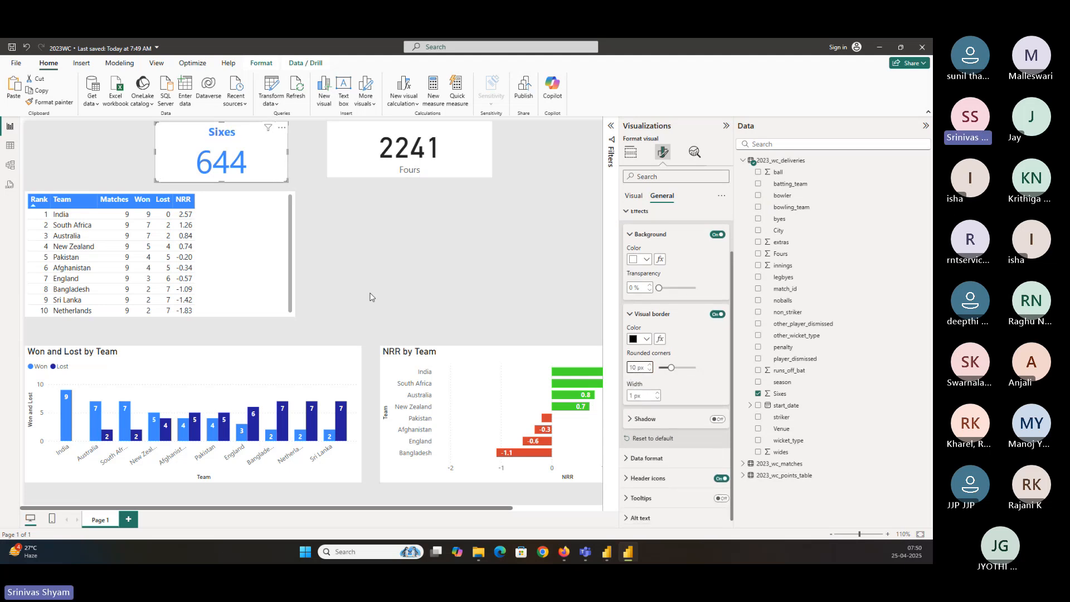
# Copy the Sixes card's formatting onto the Fours card with Format painter and resize the Fours card
pyautogui.click(353, 241)
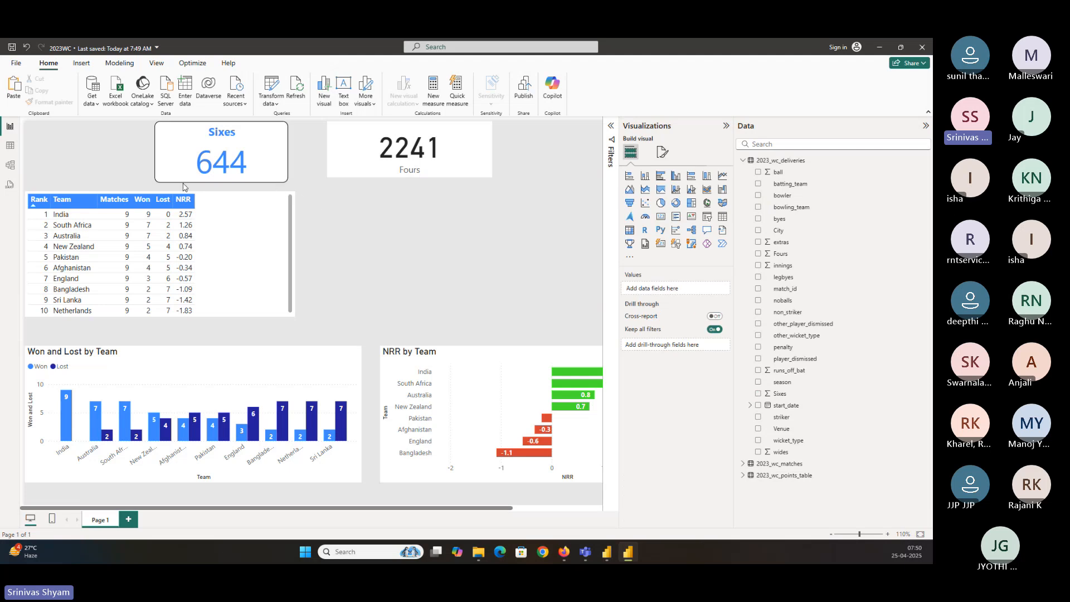
pyautogui.click(175, 165)
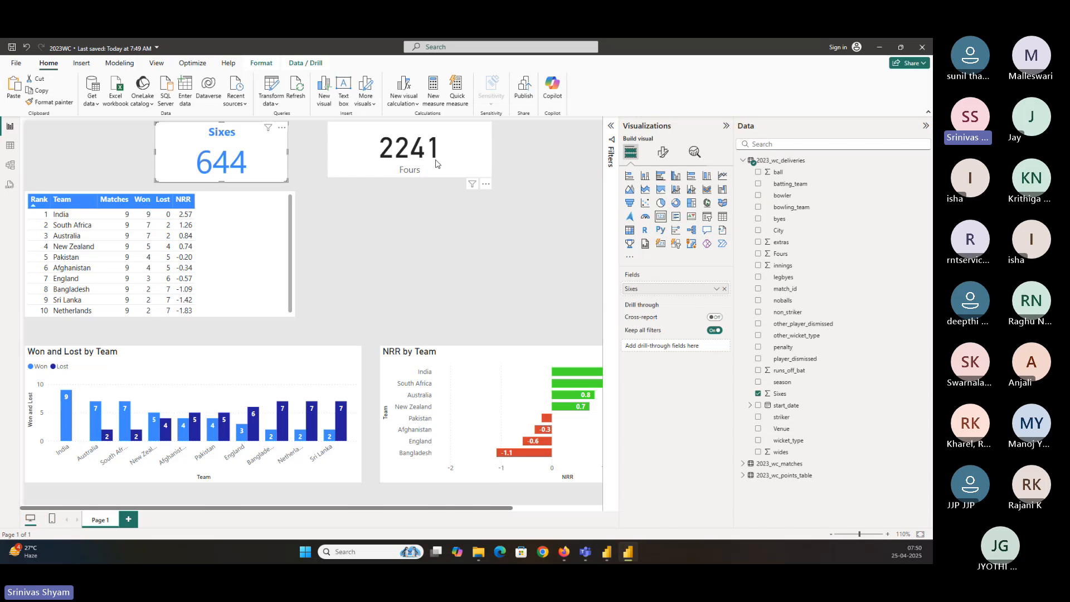
pyautogui.click(662, 152)
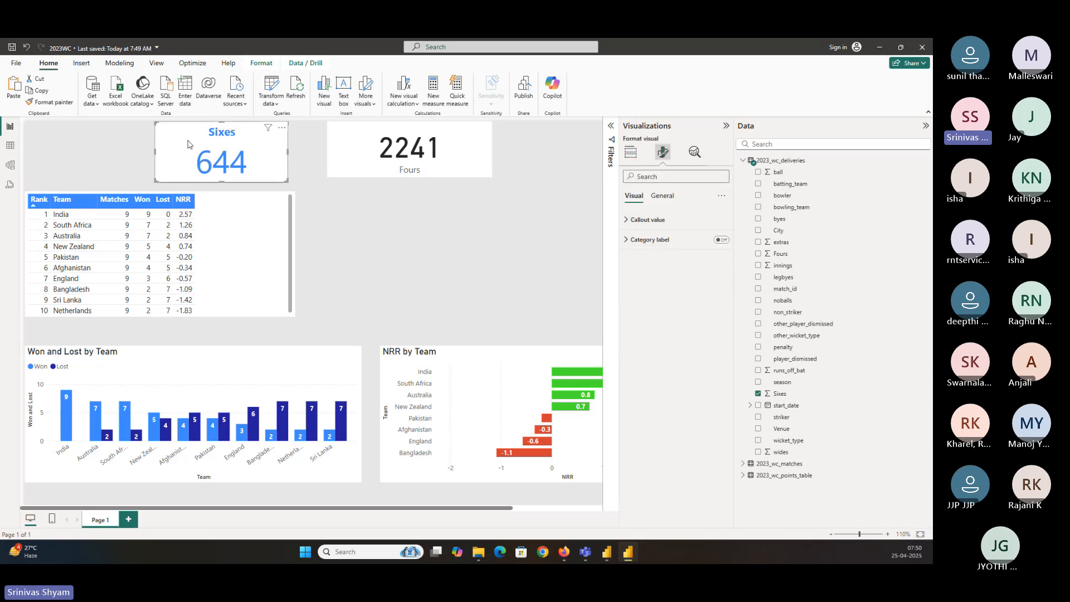
pyautogui.click(42, 104)
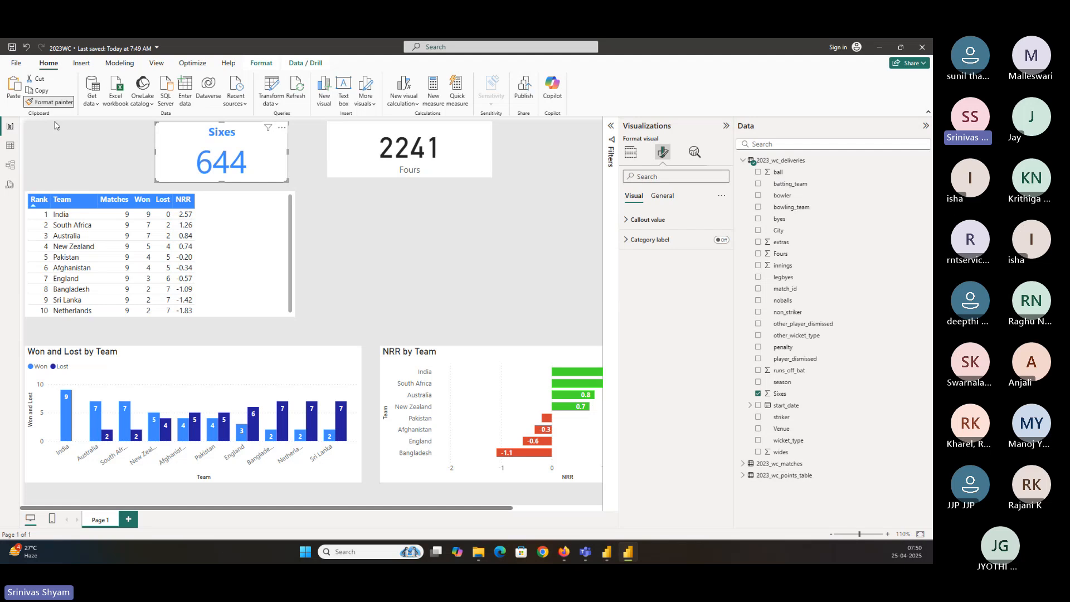
pyautogui.click(363, 134)
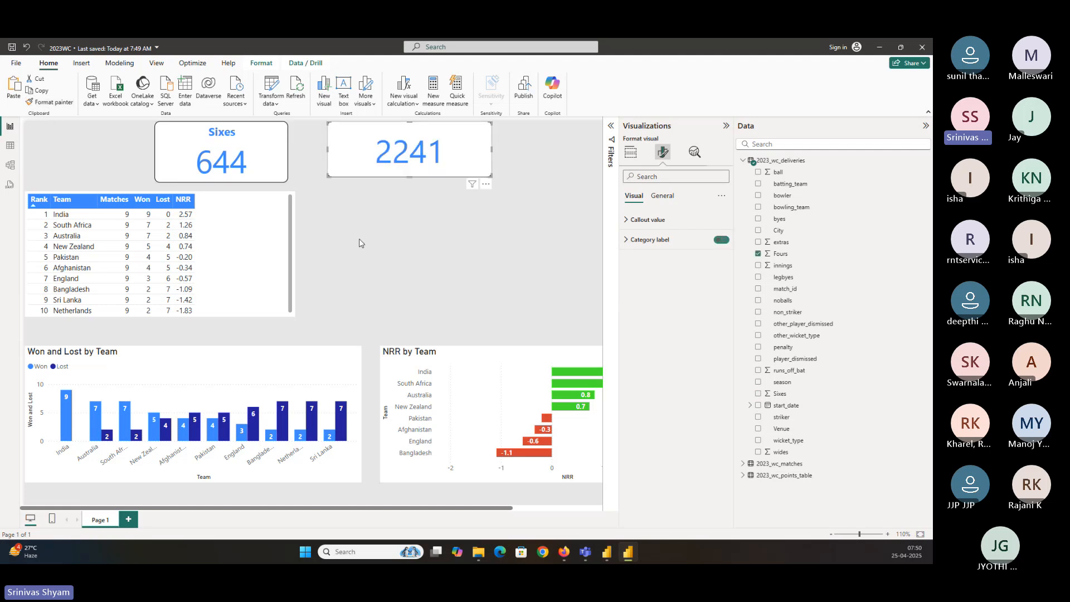
pyautogui.moveTo(393, 160)
pyautogui.mouseDown()
pyautogui.moveTo(344, 164)
pyautogui.moveTo(376, 159)
pyautogui.mouseUp()
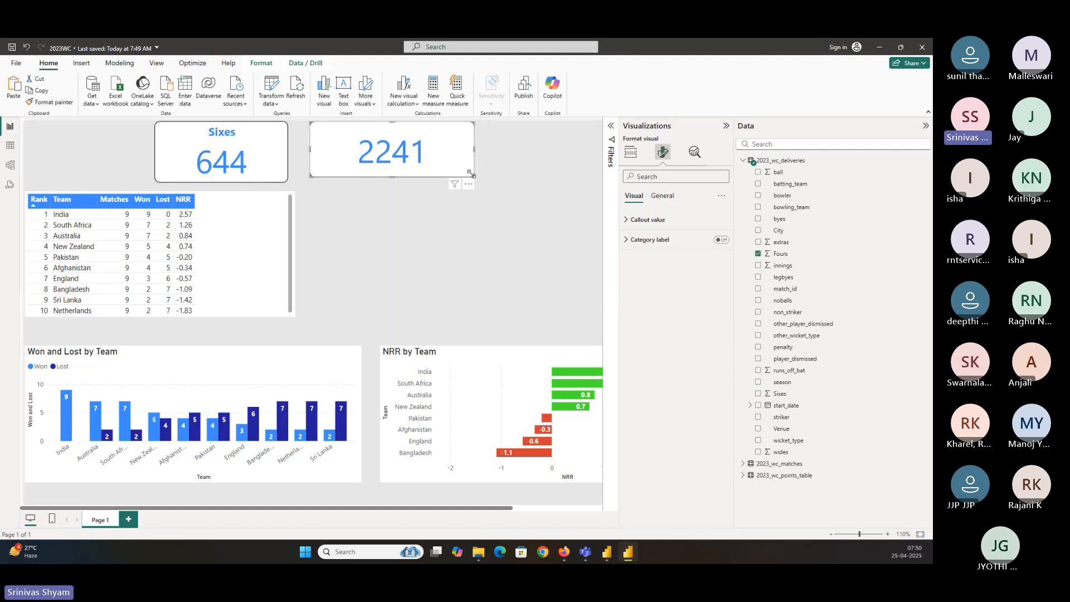
pyautogui.moveTo(473, 176); pyautogui.dragTo(432, 182)
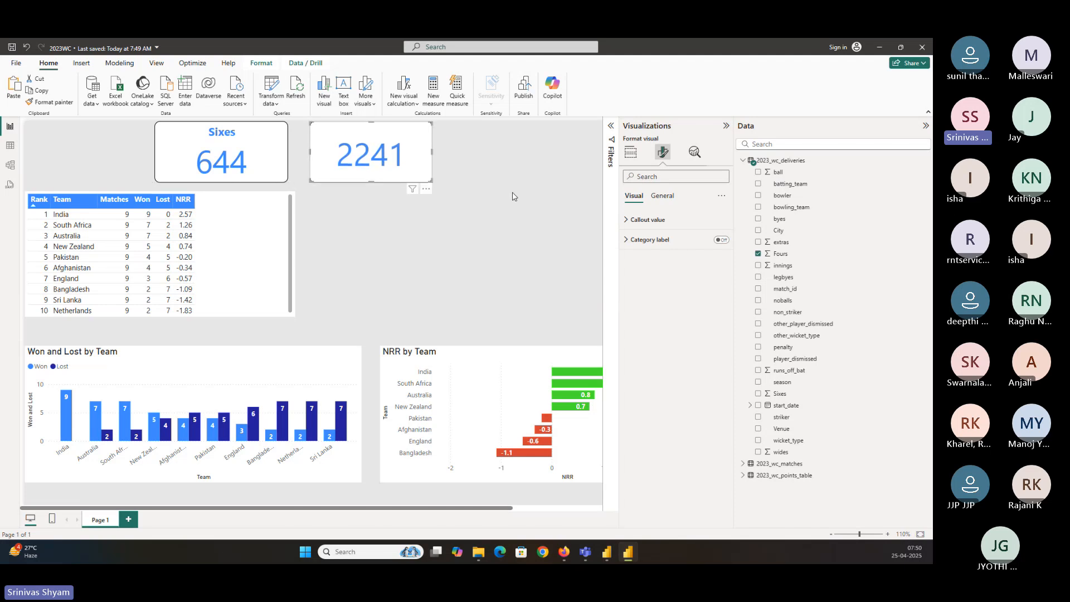
# Switch on the Fours card's title with the text Fours and save the report
pyautogui.click(662, 195)
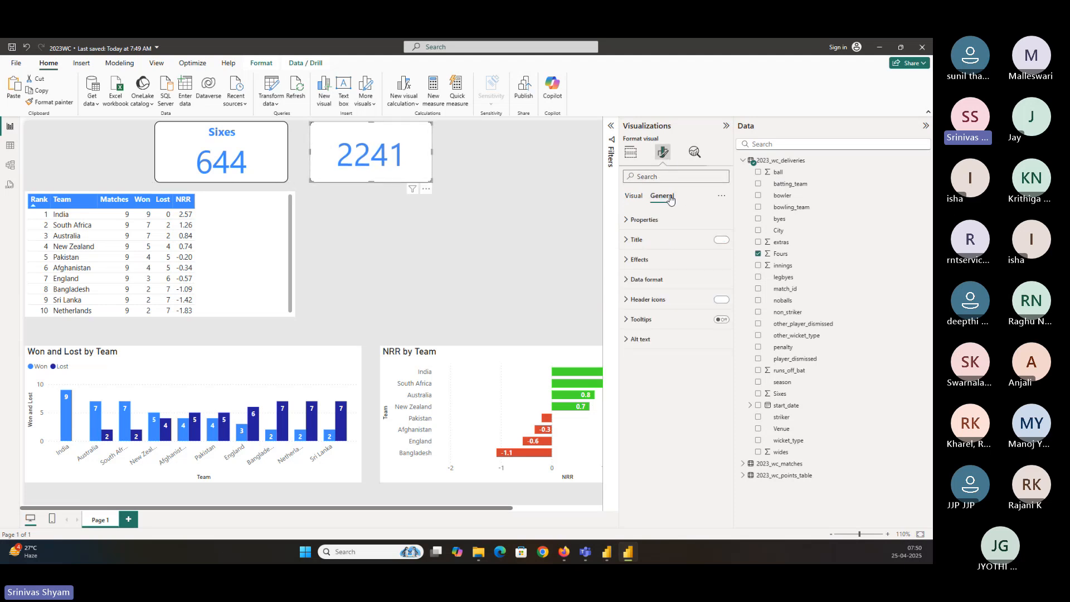
pyautogui.click(720, 240)
pyautogui.click(641, 239)
pyautogui.click(659, 284)
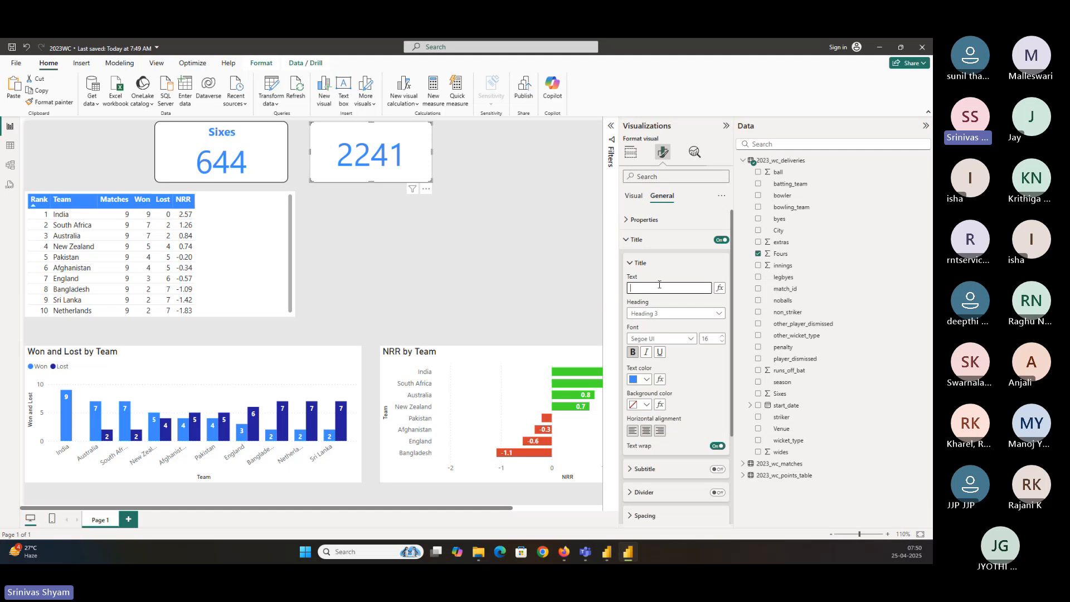
pyautogui.write('Fours')
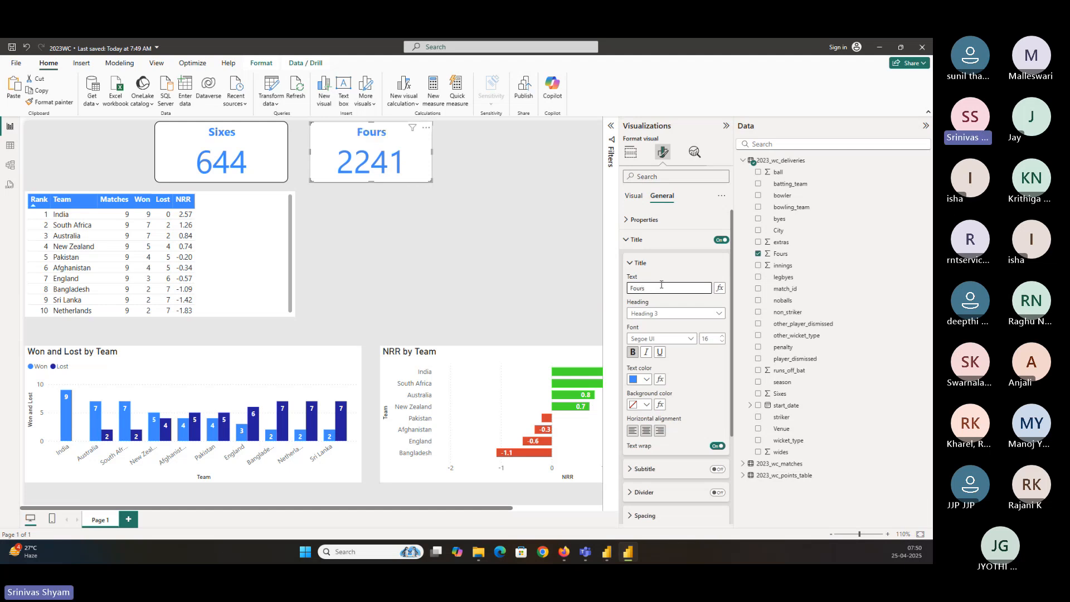
pyautogui.click(447, 166)
pyautogui.hotkey('ctrl', 's')
# Resize and reposition the Sixes and Fours cards so they sit side by side
pyautogui.click(229, 160)
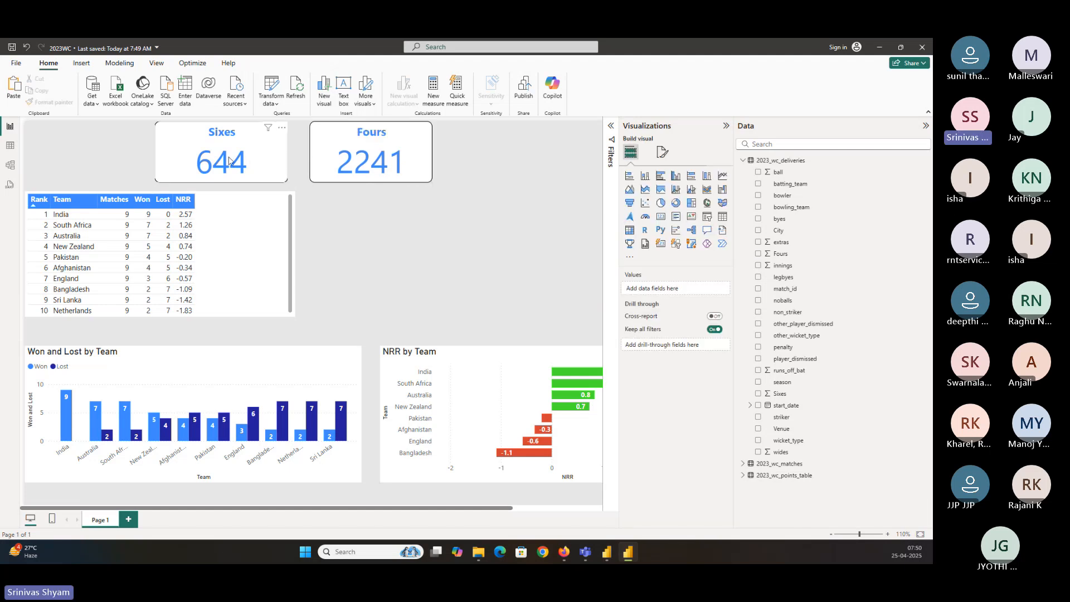
pyautogui.moveTo(156, 181); pyautogui.dragTo(212, 177)
pyautogui.click(327, 168)
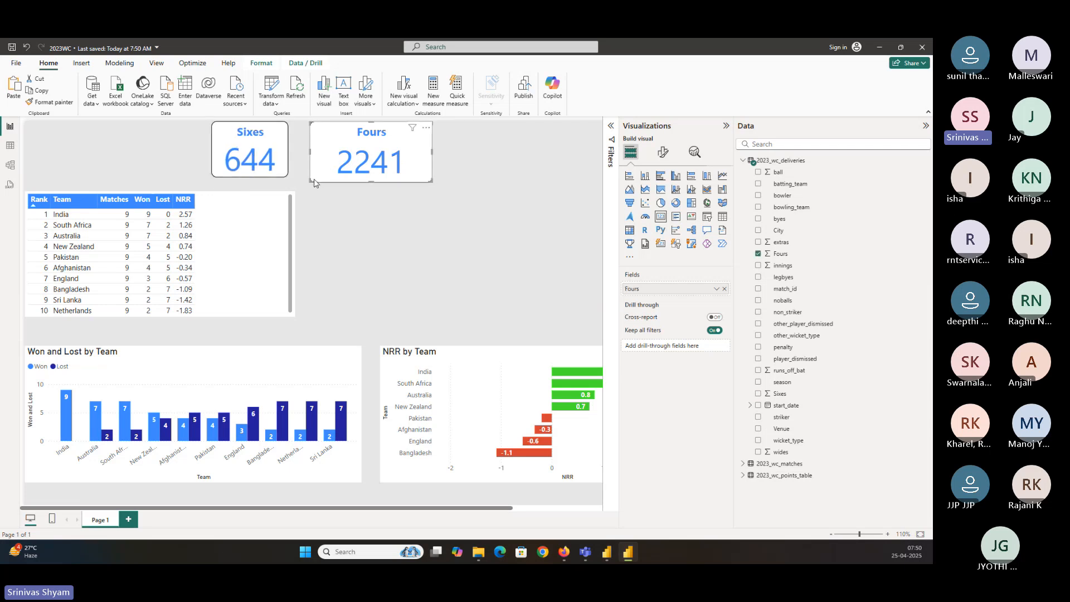
pyautogui.moveTo(311, 181); pyautogui.dragTo(351, 178)
pyautogui.click(129, 130)
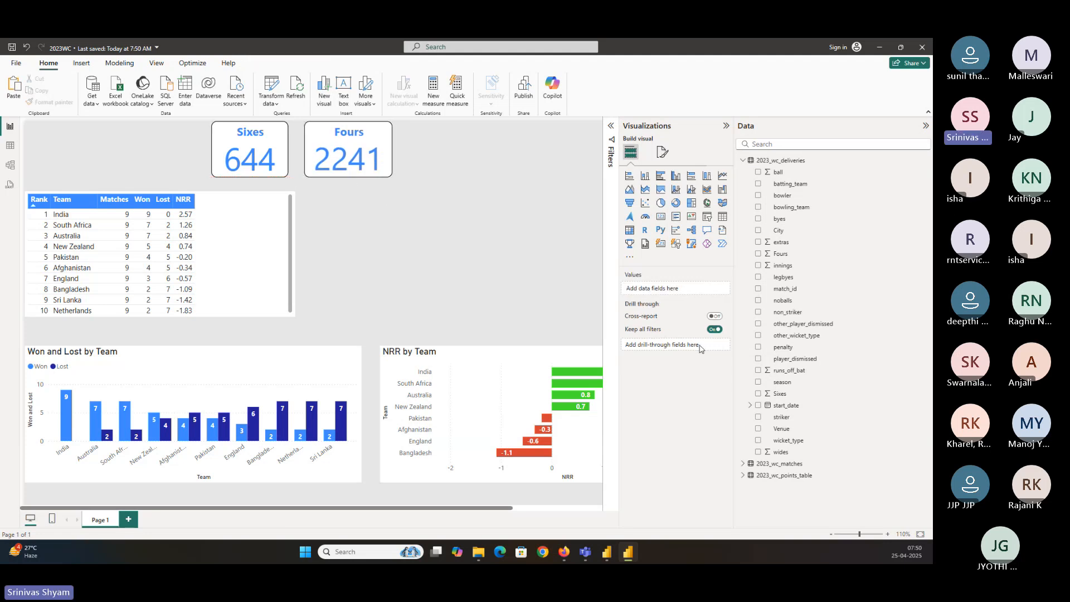
# Duplicate the Sixes card to its left, replace the copy's field with runs_off_bat, and widen it
pyautogui.click(259, 143)
pyautogui.hotkey('ctrl', 'c')
pyautogui.hotkey('ctrl', 'v')
pyautogui.moveTo(259, 143); pyautogui.dragTo(164, 149)
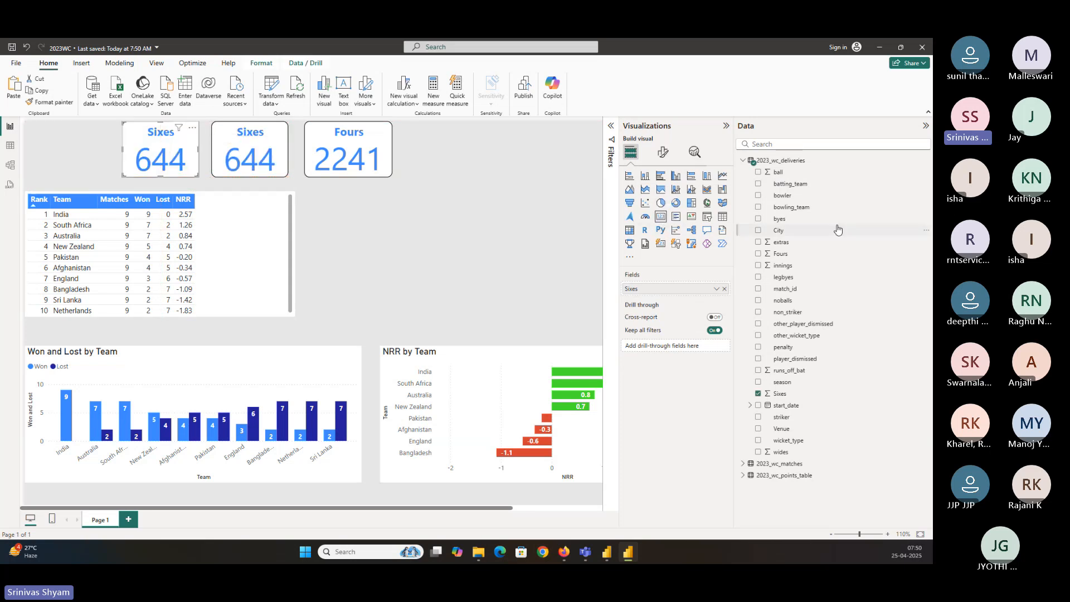
pyautogui.click(758, 393)
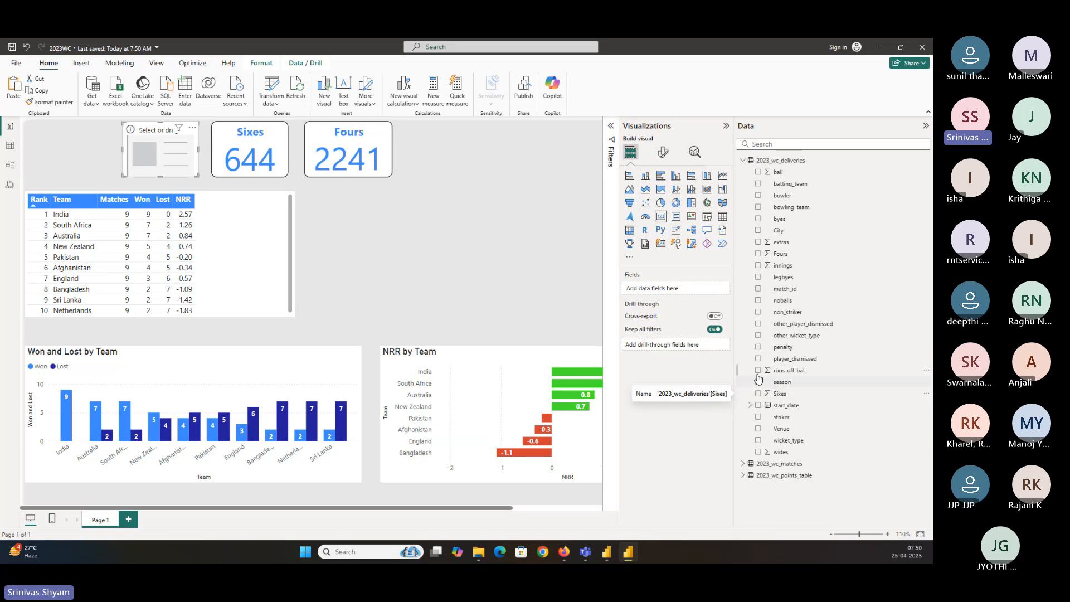
pyautogui.click(758, 370)
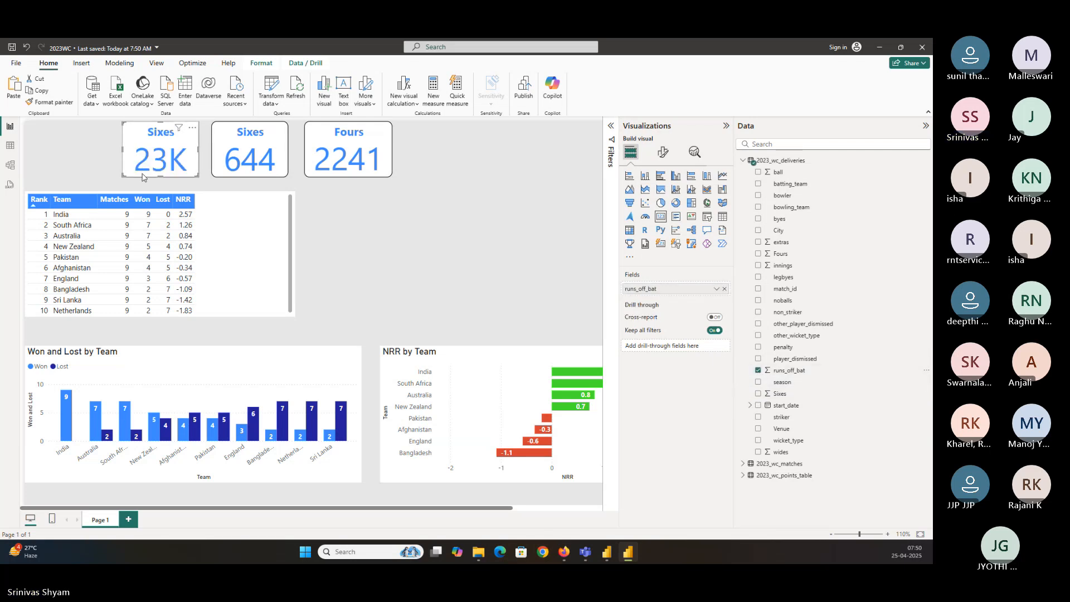
pyautogui.moveTo(124, 174); pyautogui.dragTo(78, 176)
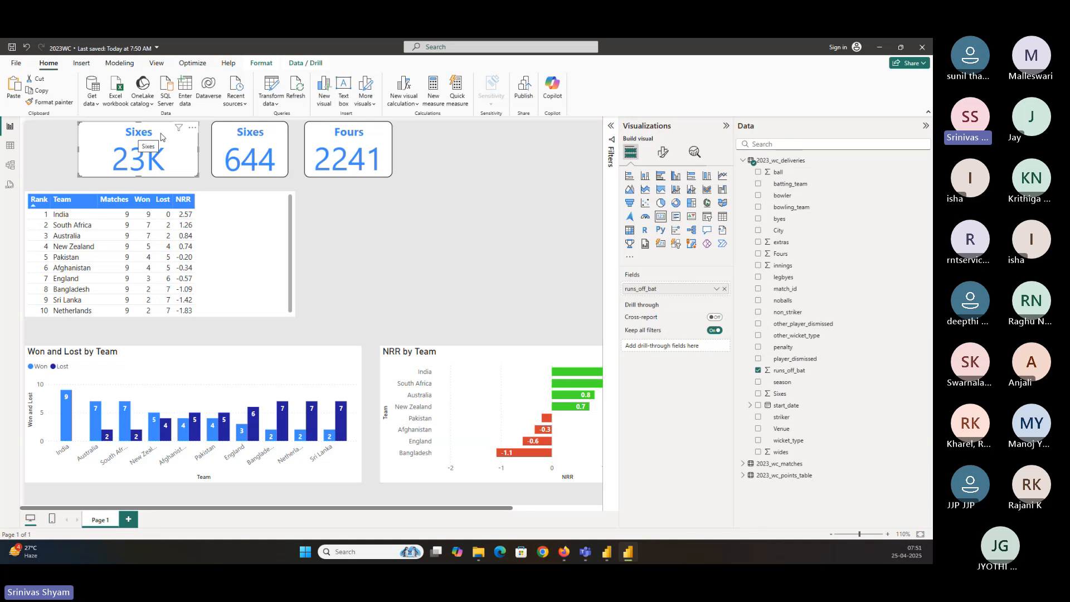
# Change the copied card's title text to Total Runs
pyautogui.click(662, 152)
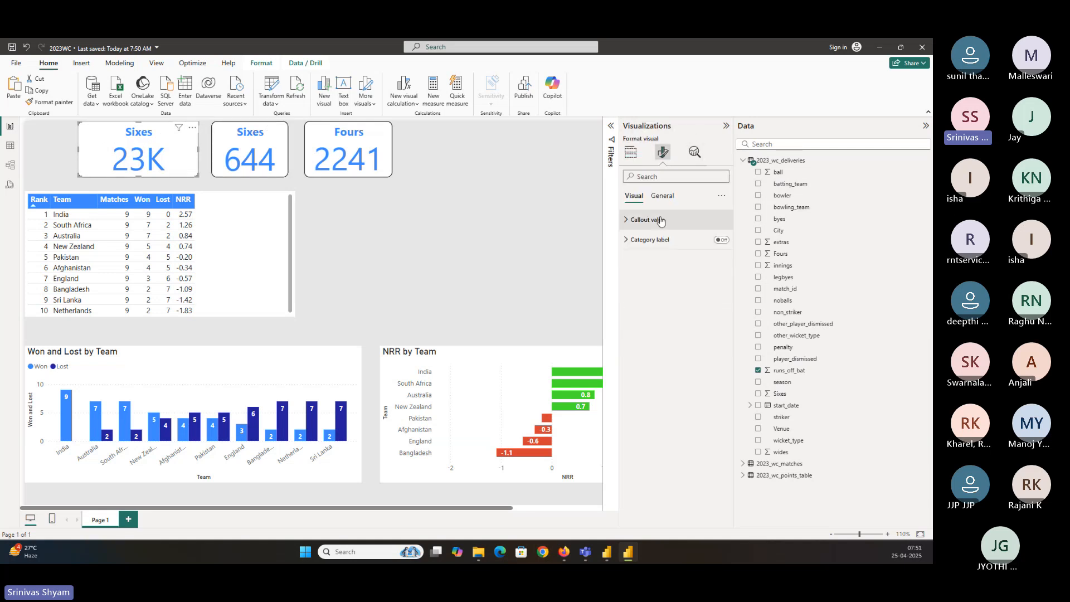
pyautogui.click(662, 196)
pyautogui.click(634, 240)
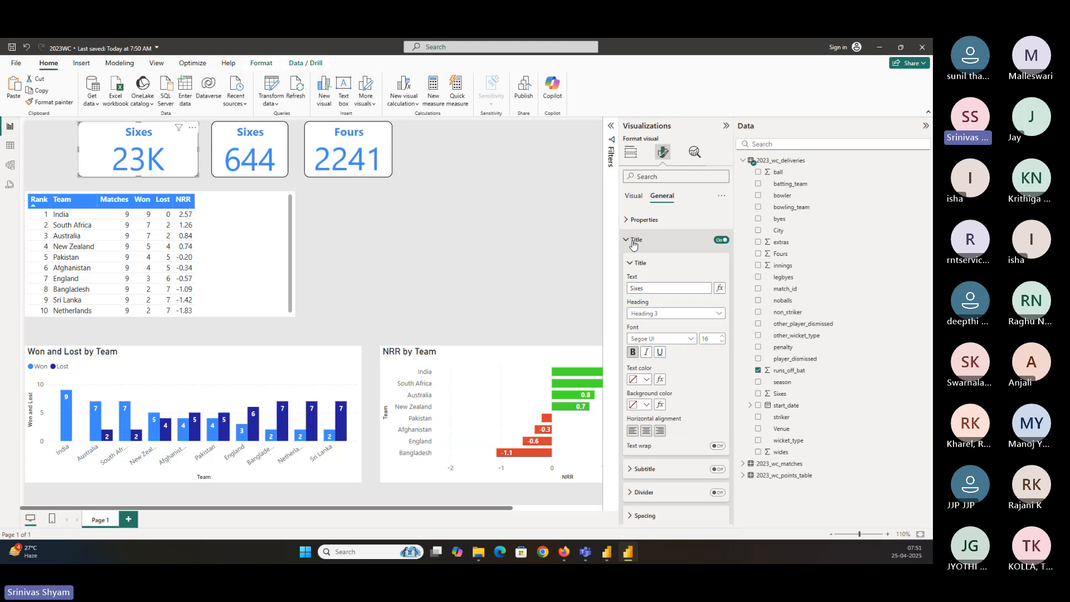
pyautogui.doubleClick(644, 288)
pyautogui.write('Total Runs')
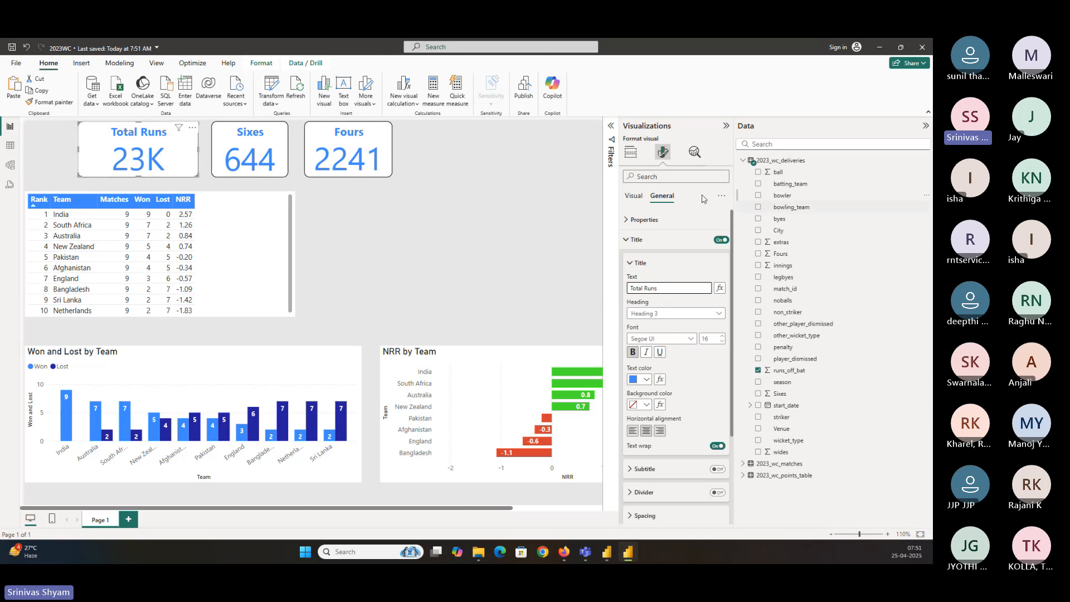
# Set the Total Runs card's callout value display units to None
pyautogui.click(637, 199)
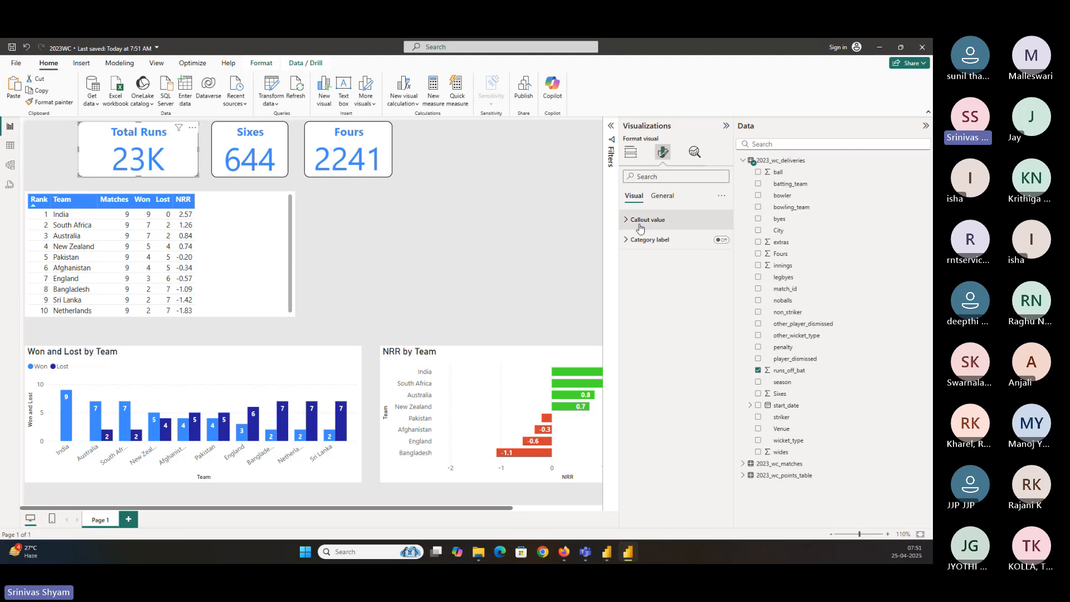
pyautogui.click(647, 221)
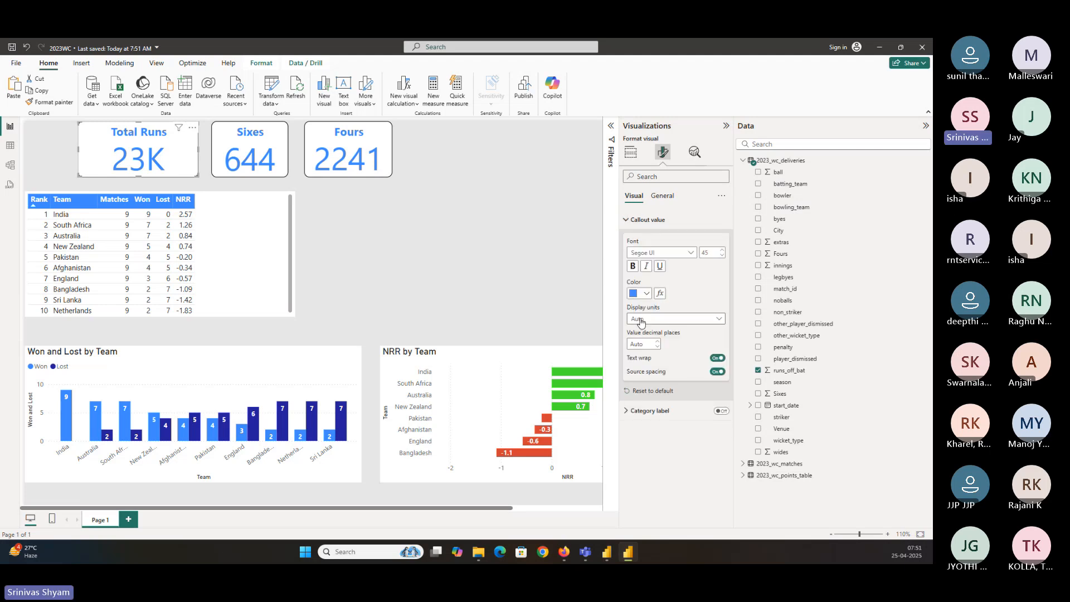
pyautogui.click(641, 322)
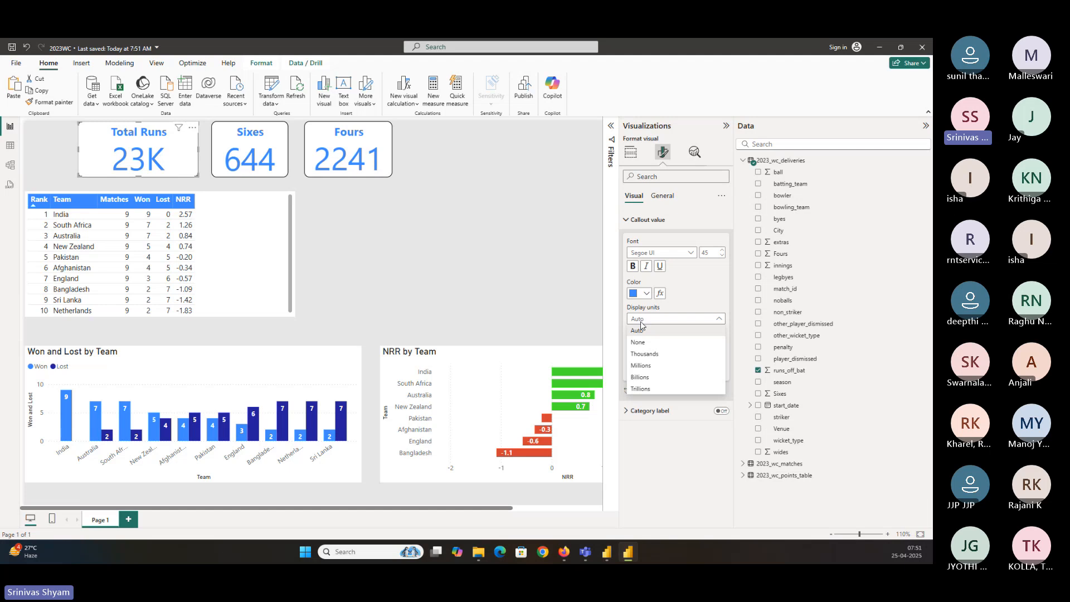
pyautogui.click(641, 344)
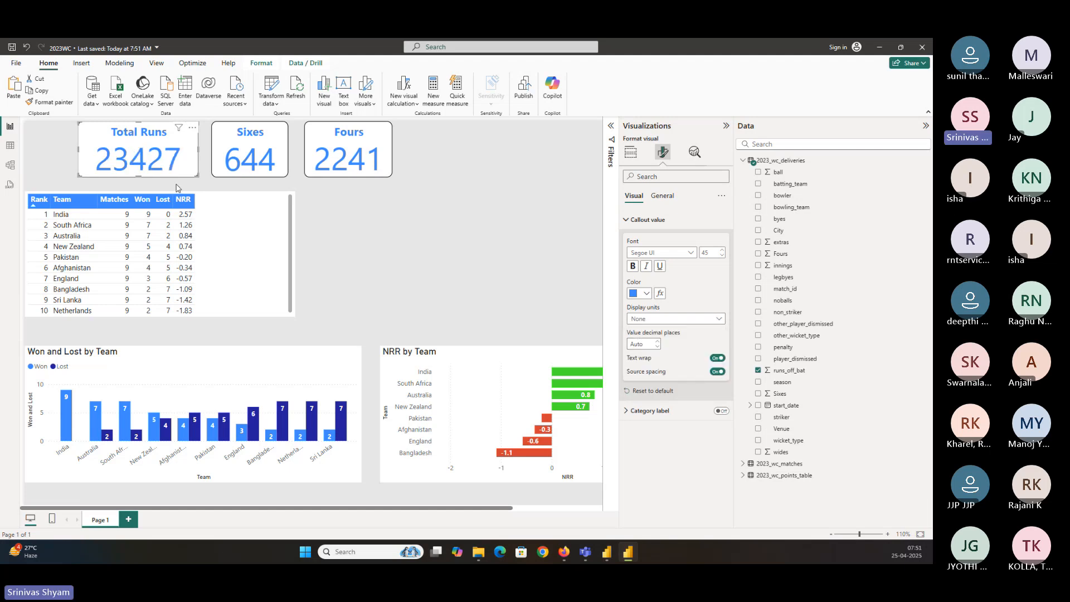
# Shift the Fours, Sixes and Total Runs cards to the right so they sit side by side
pyautogui.moveTo(349, 143); pyautogui.dragTo(389, 144)
pyautogui.click(250, 146)
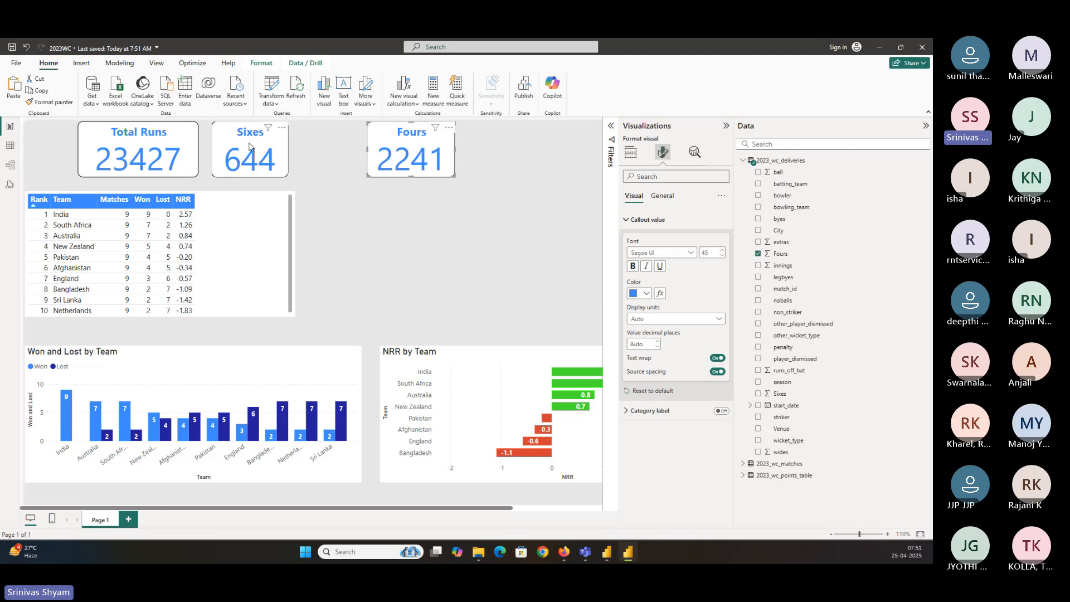
pyautogui.moveTo(250, 146); pyautogui.dragTo(312, 146)
pyautogui.moveTo(181, 146); pyautogui.dragTo(240, 145)
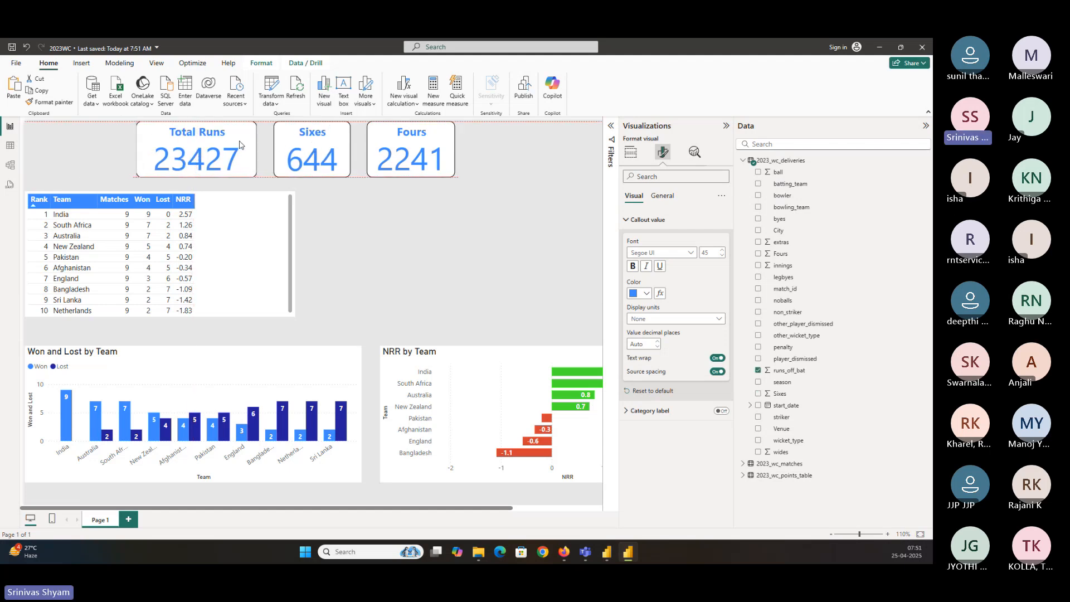
pyautogui.click(281, 241)
pyautogui.click(416, 243)
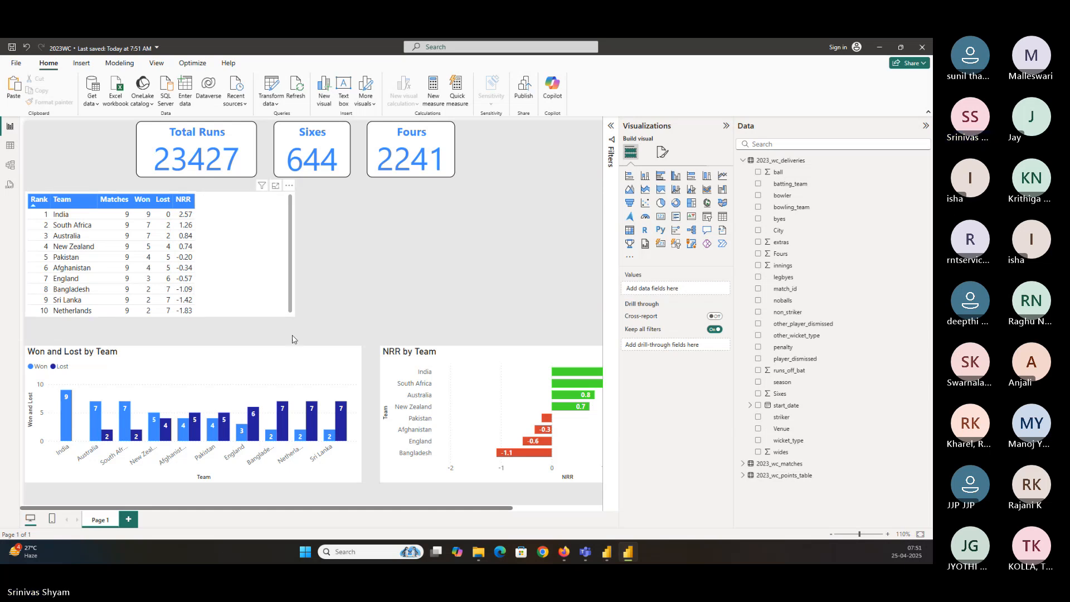
# Narrow the team ranking table
pyautogui.click(293, 312)
pyautogui.moveTo(292, 315); pyautogui.dragTo(253, 332)
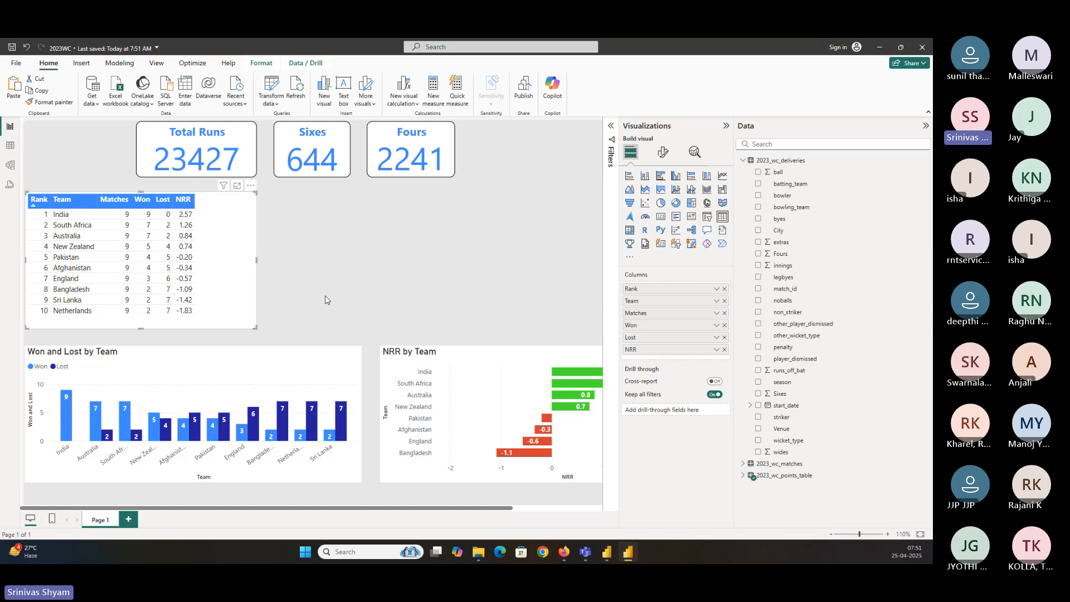
pyautogui.click(450, 302)
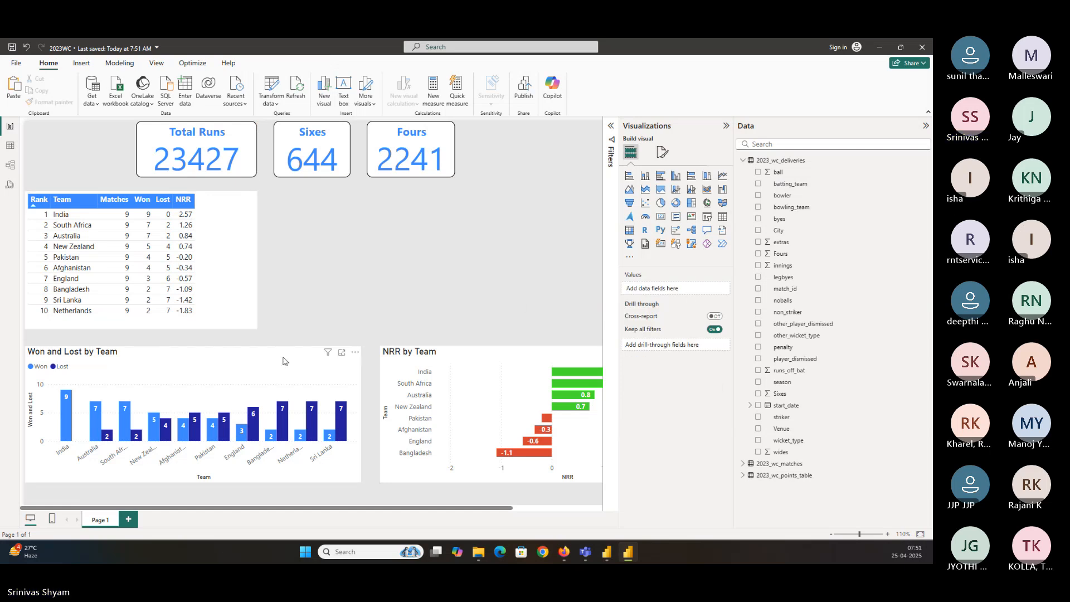
# Narrow the Won and Lost by Team chart and move the NRR by Team chart left beside it
pyautogui.click(360, 352)
pyautogui.moveTo(361, 345); pyautogui.dragTo(266, 346)
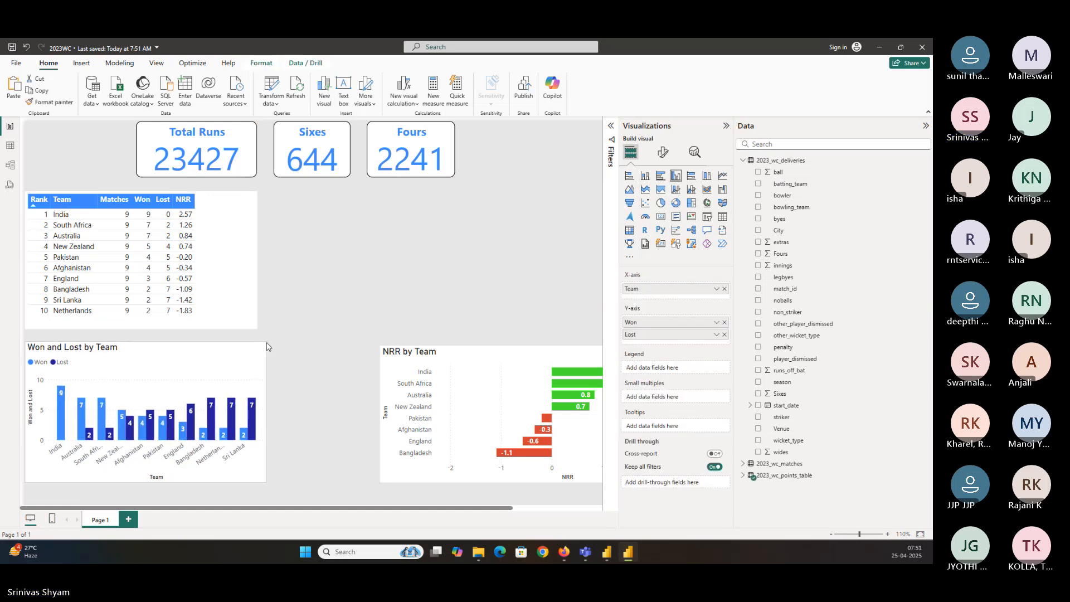
pyautogui.click(387, 354)
pyautogui.moveTo(387, 354); pyautogui.dragTo(293, 352)
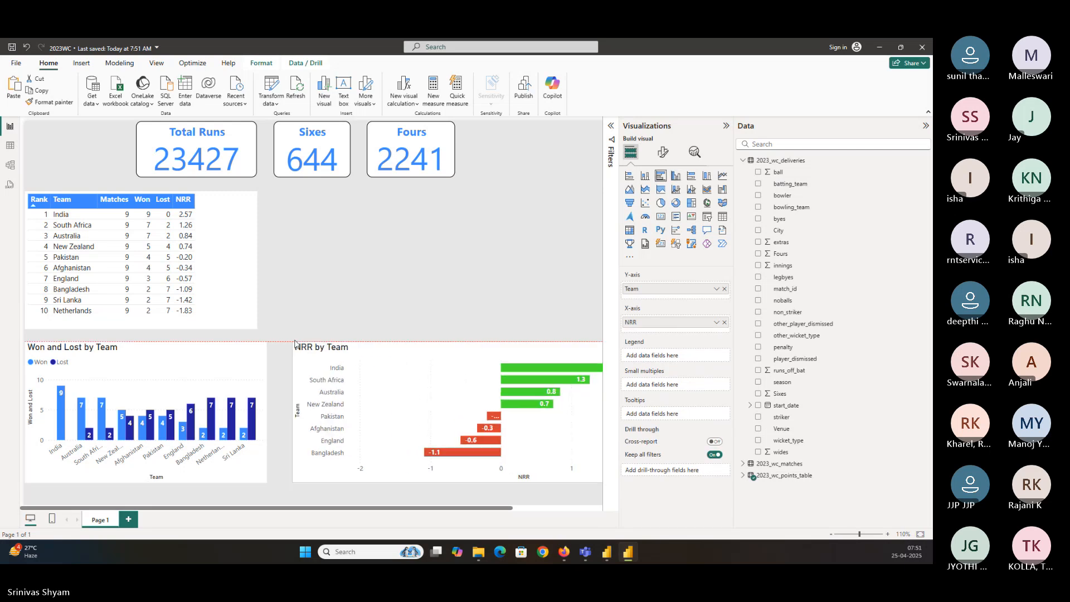
# Add a new empty visual and size it in the space right of the ranking table
pyautogui.click(305, 246)
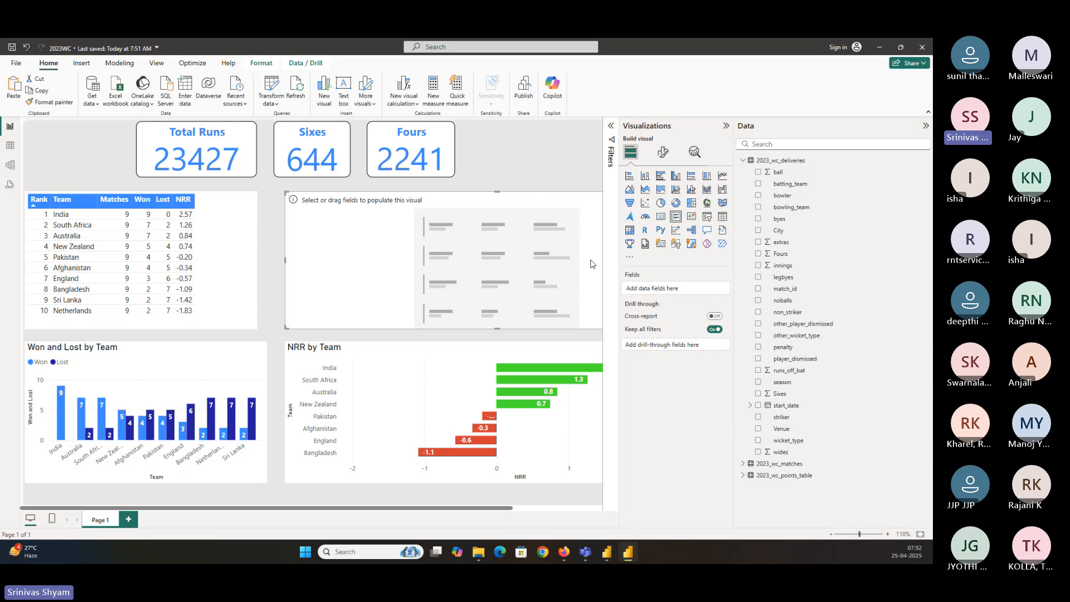
pyautogui.moveTo(581, 209); pyautogui.dragTo(442, 215)
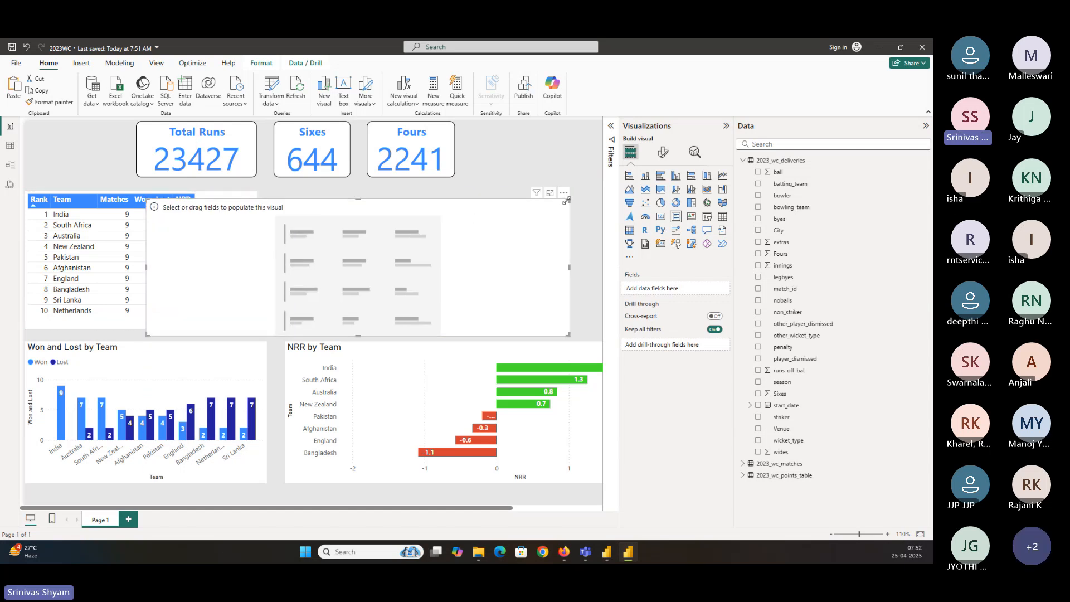
pyautogui.moveTo(567, 200); pyautogui.dragTo(336, 204)
pyautogui.moveTo(267, 253); pyautogui.dragTo(406, 238)
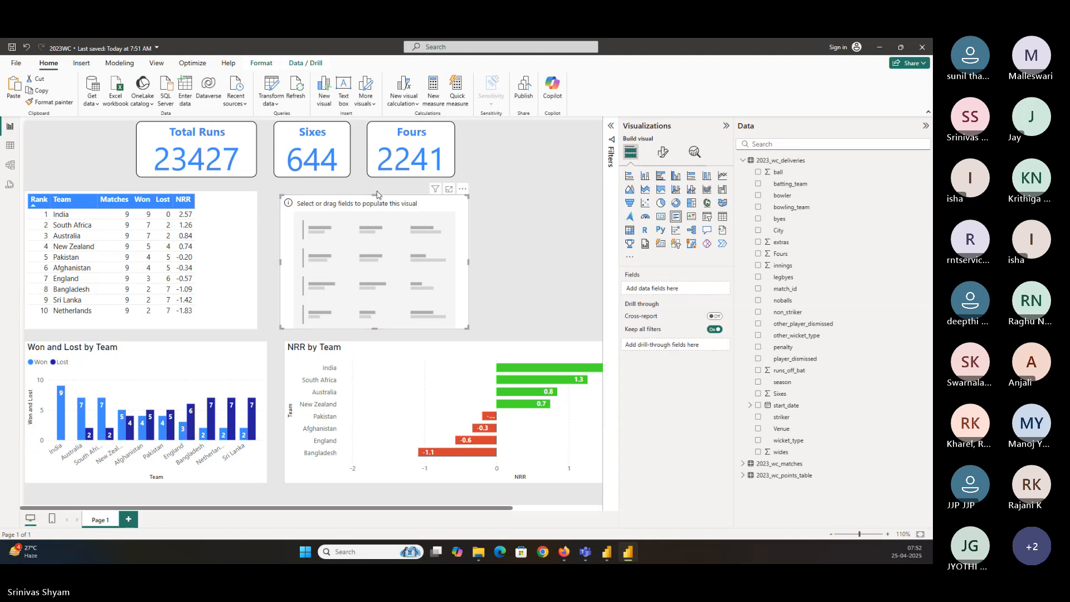
pyautogui.moveTo(377, 194); pyautogui.dragTo(378, 192)
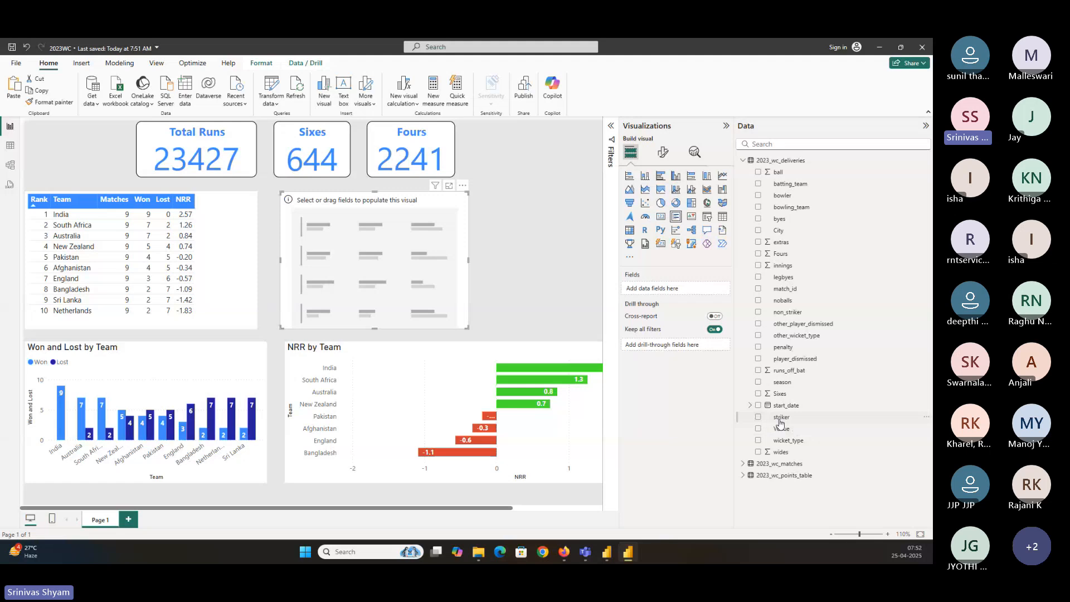
# Populate the new visual with striker and runs_off_bat and sort it by runs_off_bat
pyautogui.click(757, 418)
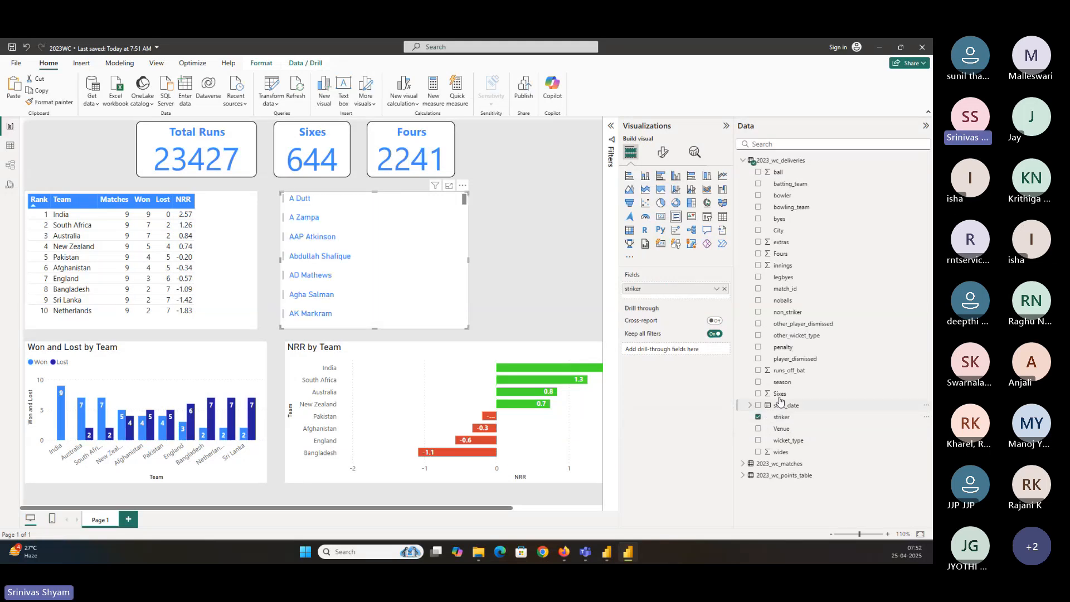
pyautogui.click(759, 372)
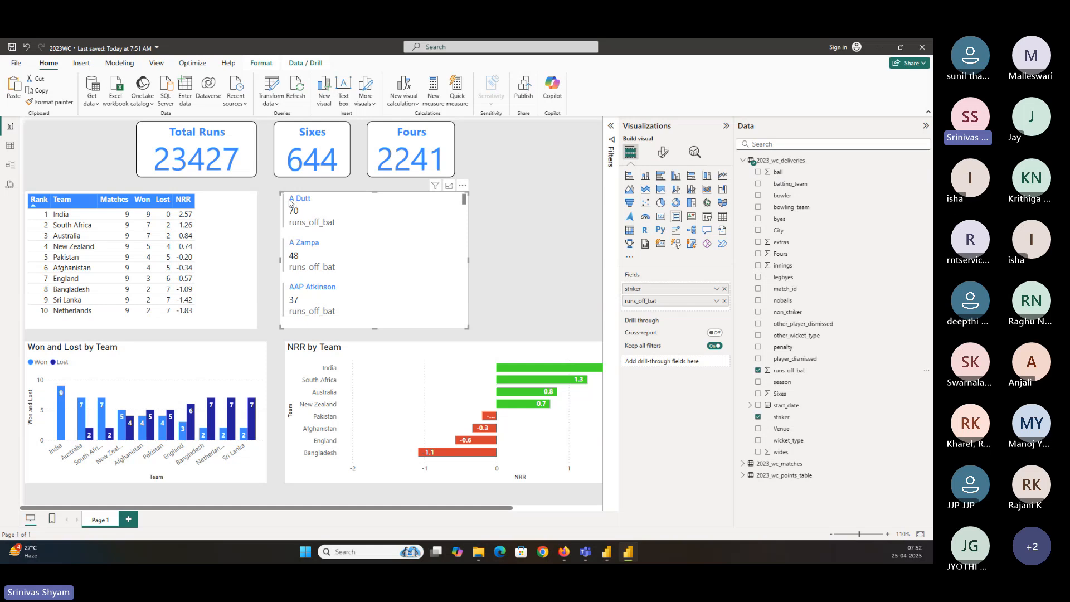
pyautogui.click(463, 188)
pyautogui.moveTo(501, 255)
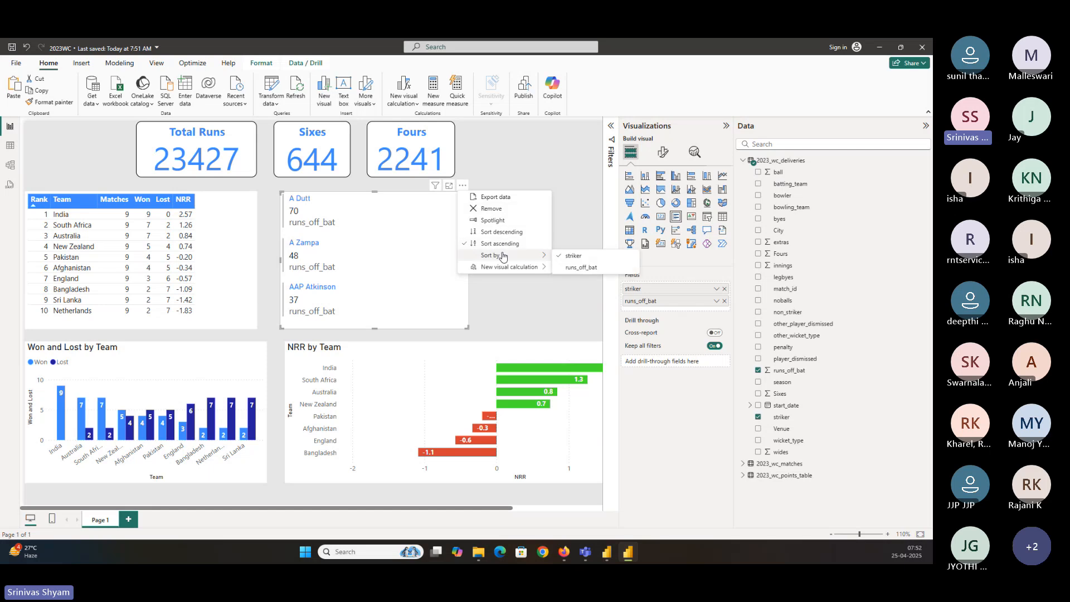
pyautogui.click(573, 268)
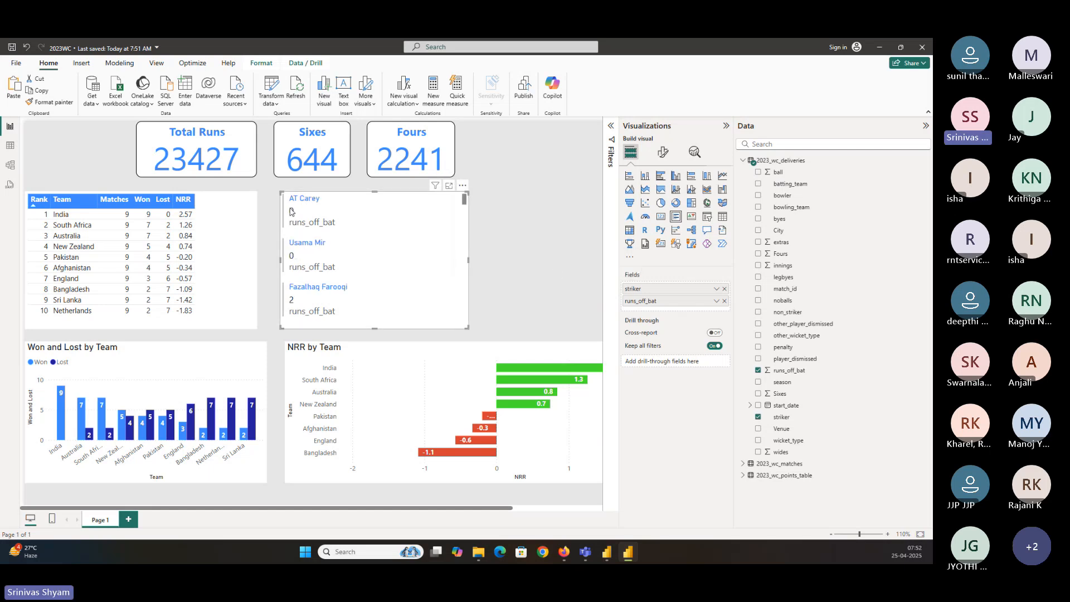
# Sort the batter list descending and narrow the visual
pyautogui.click(462, 185)
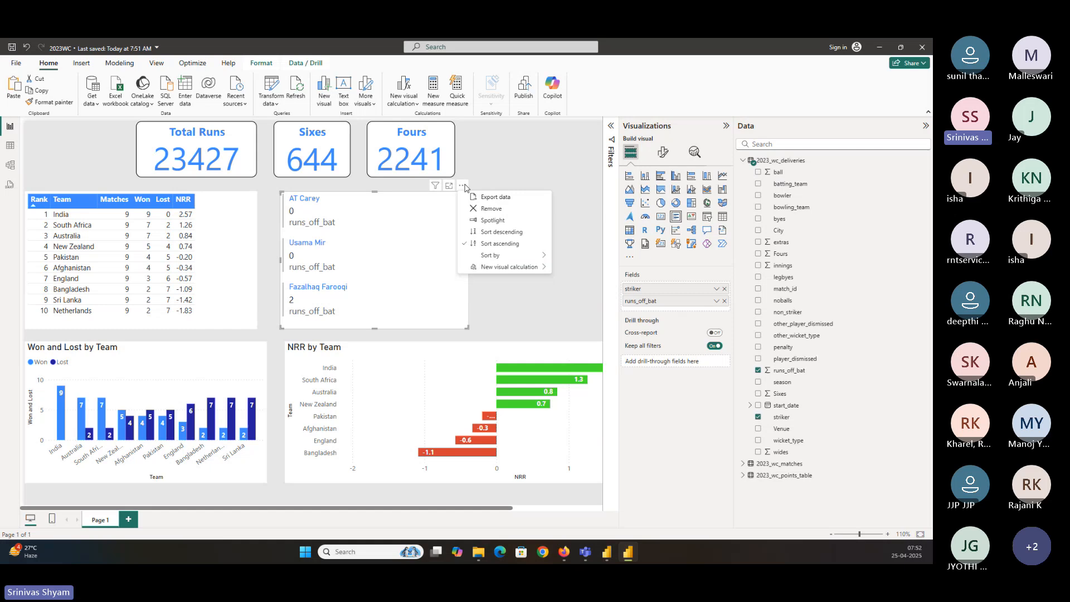
pyautogui.click(500, 232)
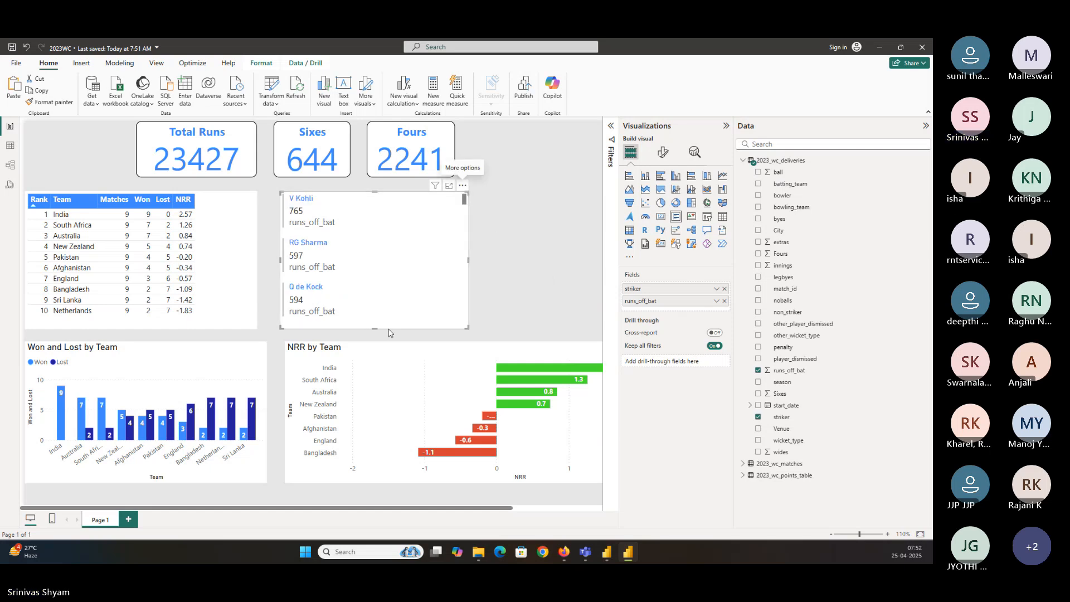
pyautogui.moveTo(468, 328); pyautogui.dragTo(388, 331)
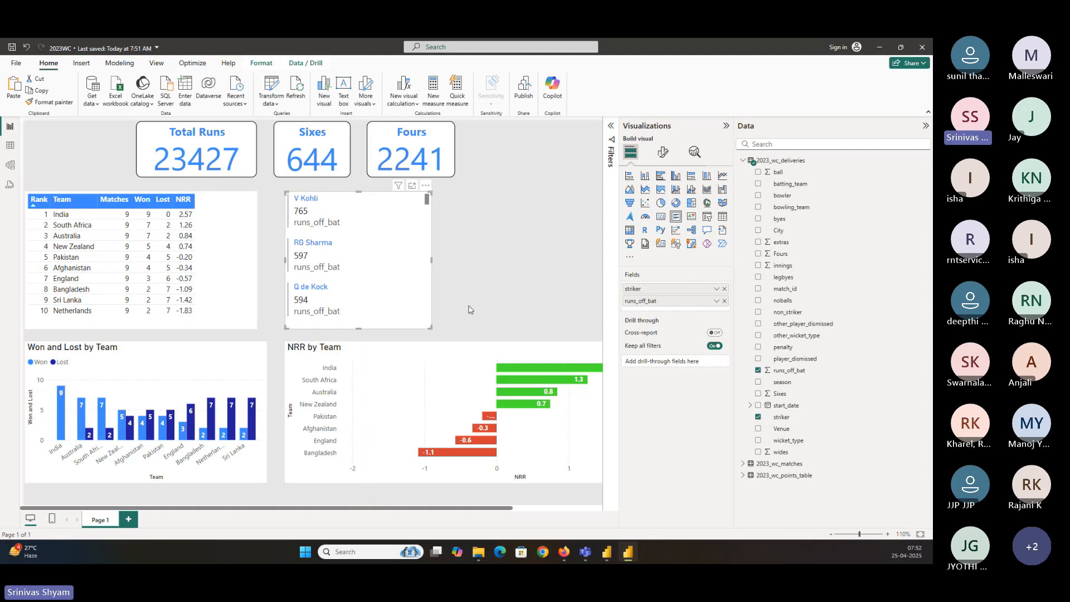
pyautogui.click(493, 279)
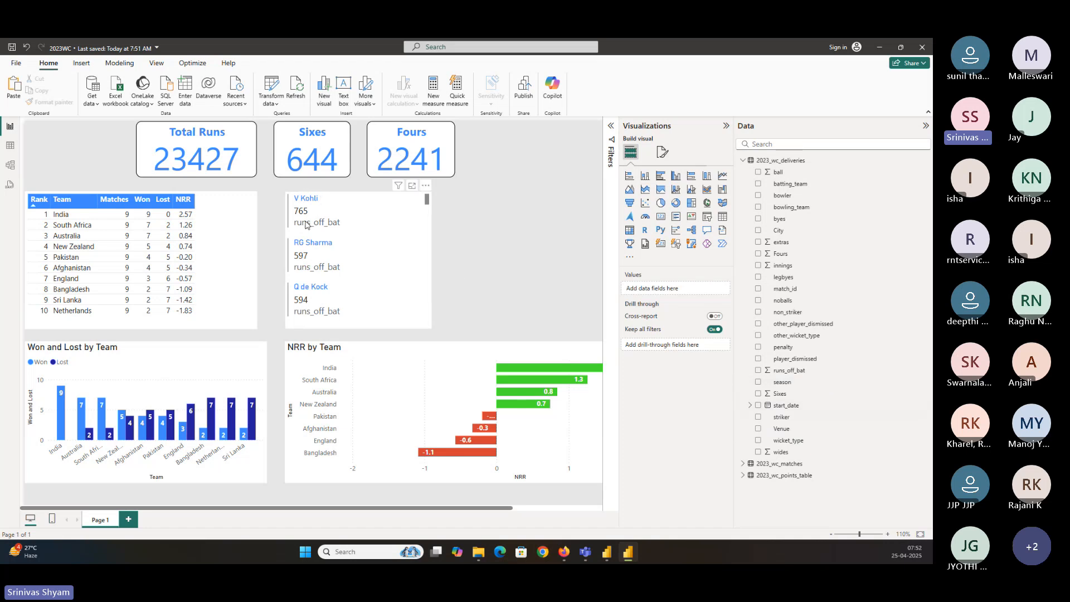
# Inspect the deliveries table's columns and the wicket_type values in data view
pyautogui.click(12, 146)
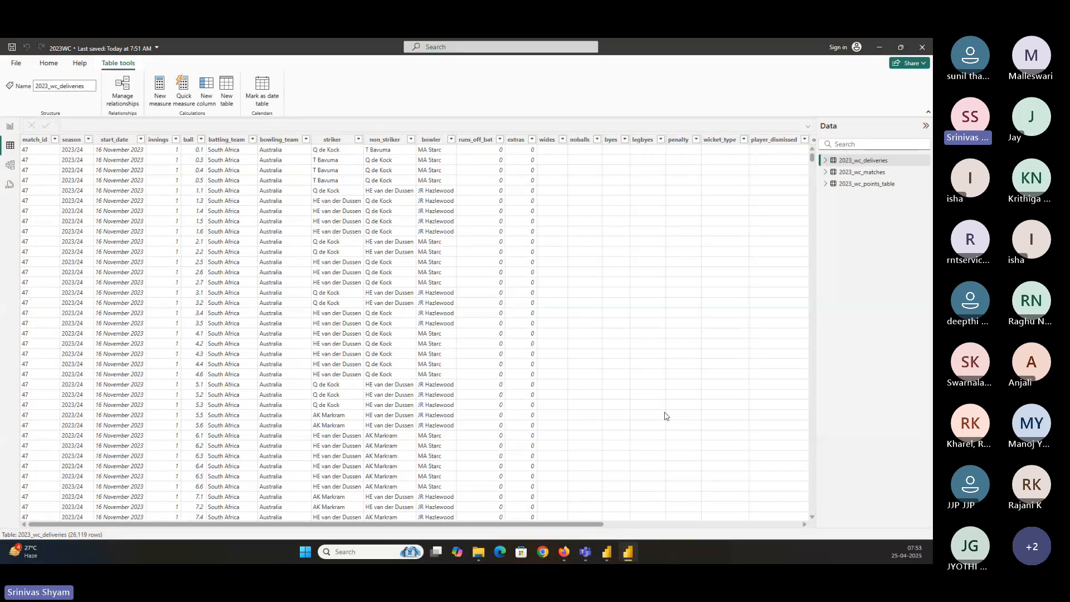
pyautogui.moveTo(596, 525); pyautogui.dragTo(846, 531)
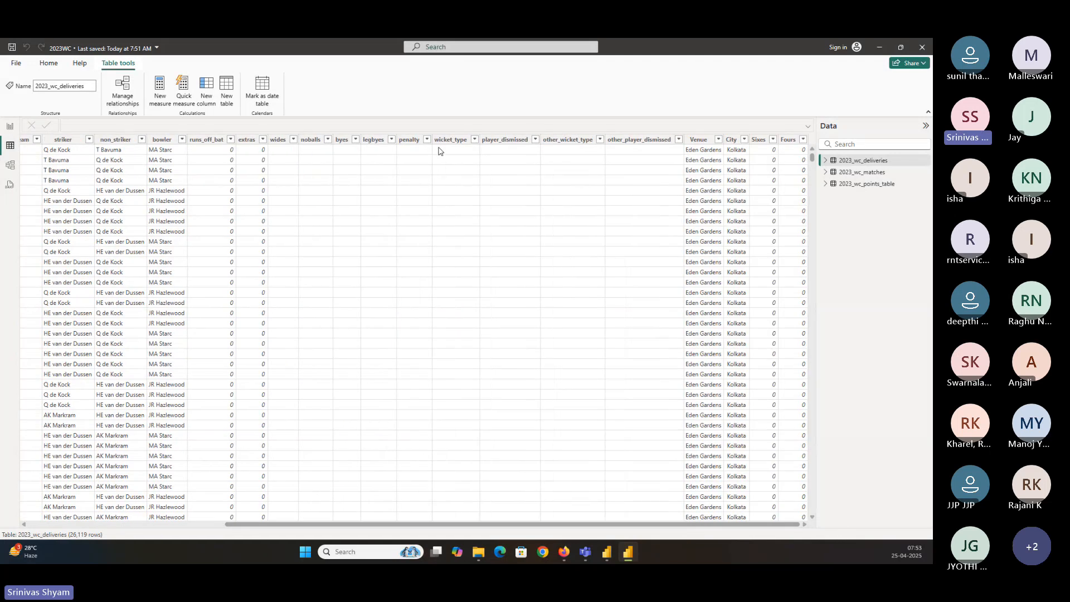
pyautogui.click(474, 139)
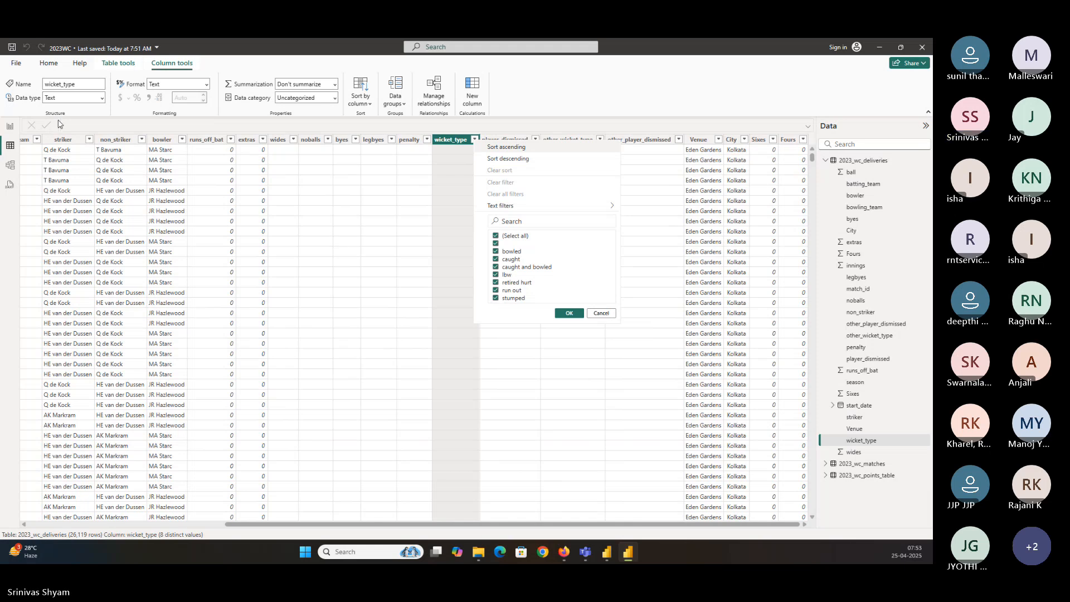
pyautogui.click(11, 127)
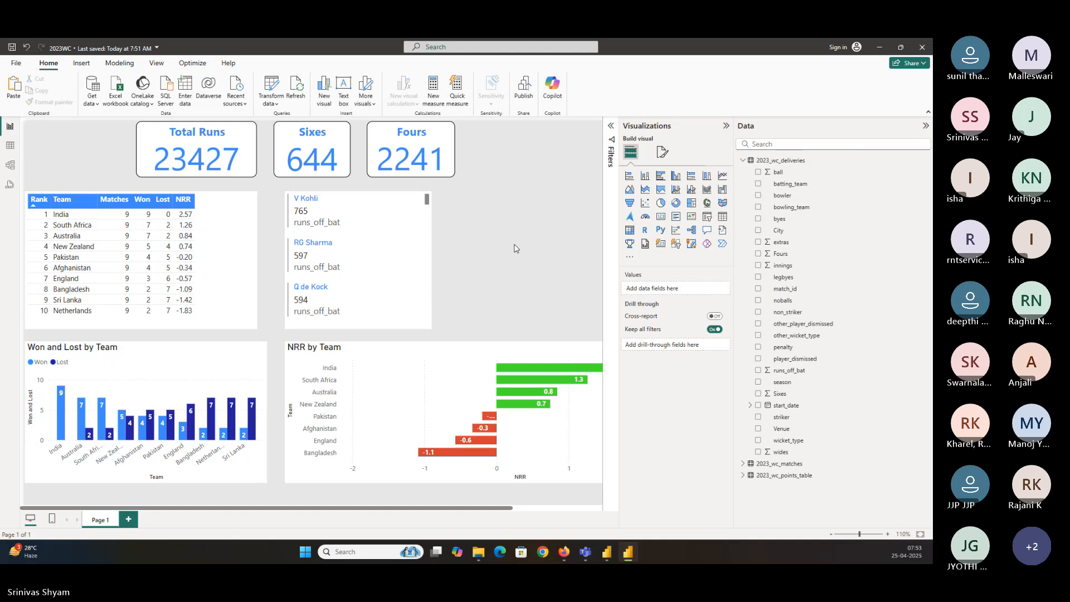
# Duplicate the batter list visual and place the copy to its right
pyautogui.click(378, 197)
pyautogui.hotkey('ctrl', 'c')
pyautogui.hotkey('ctrl', 'v')
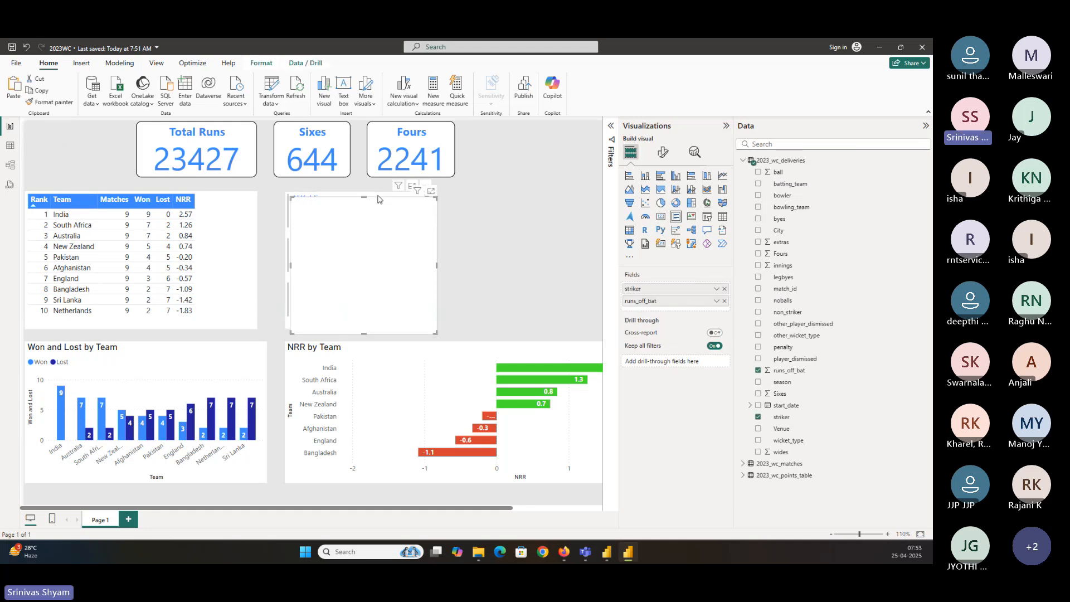
pyautogui.moveTo(378, 203); pyautogui.dragTo(550, 202)
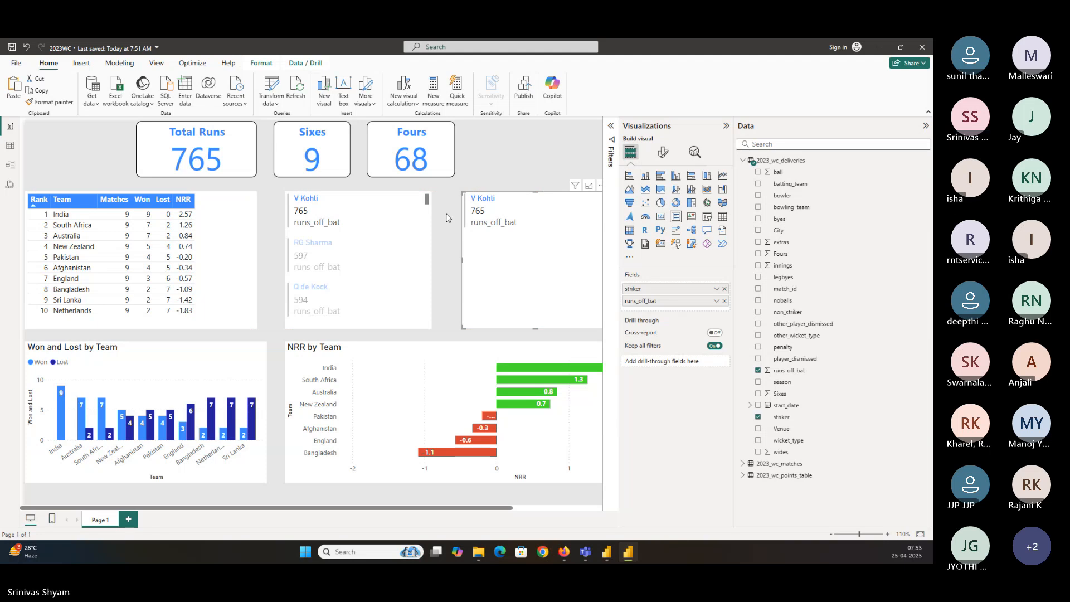
# Remove the striker and runs_off_bat fields from the copied visual
pyautogui.click(322, 223)
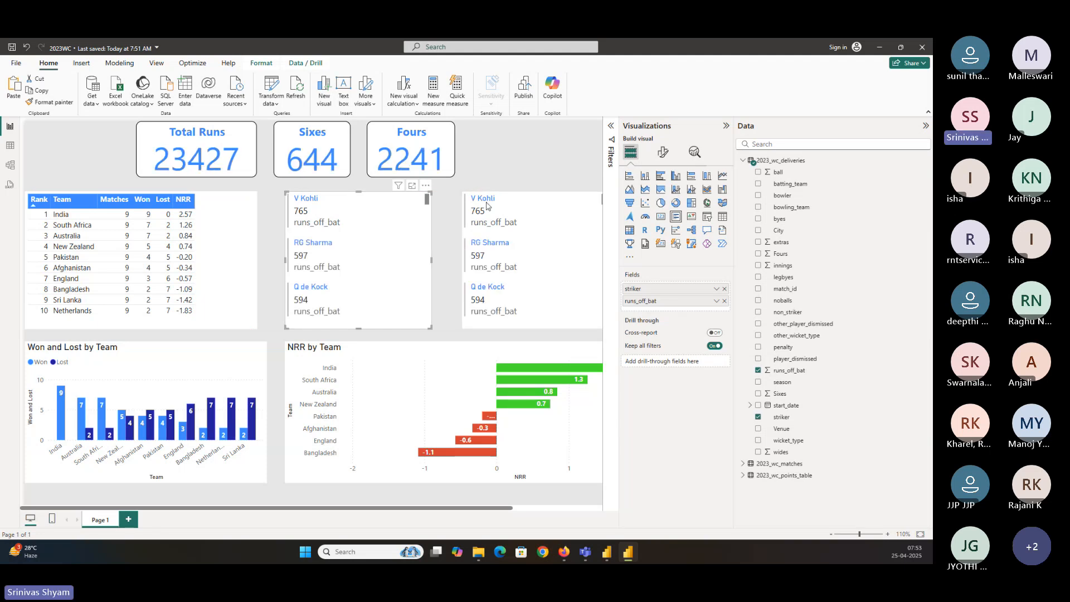
pyautogui.click(537, 202)
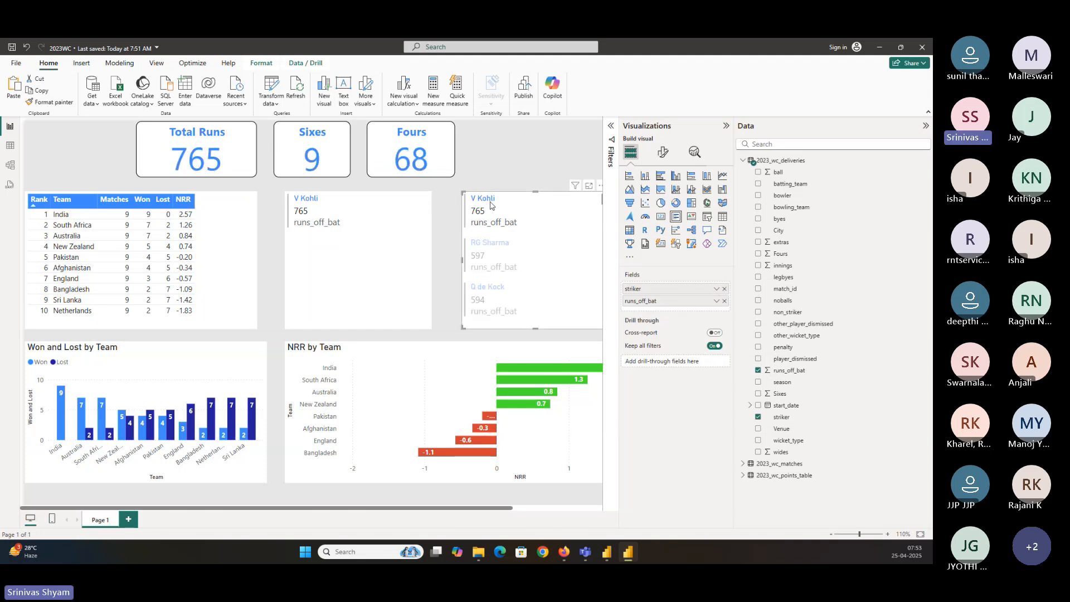
pyautogui.click(723, 289)
pyautogui.click(724, 289)
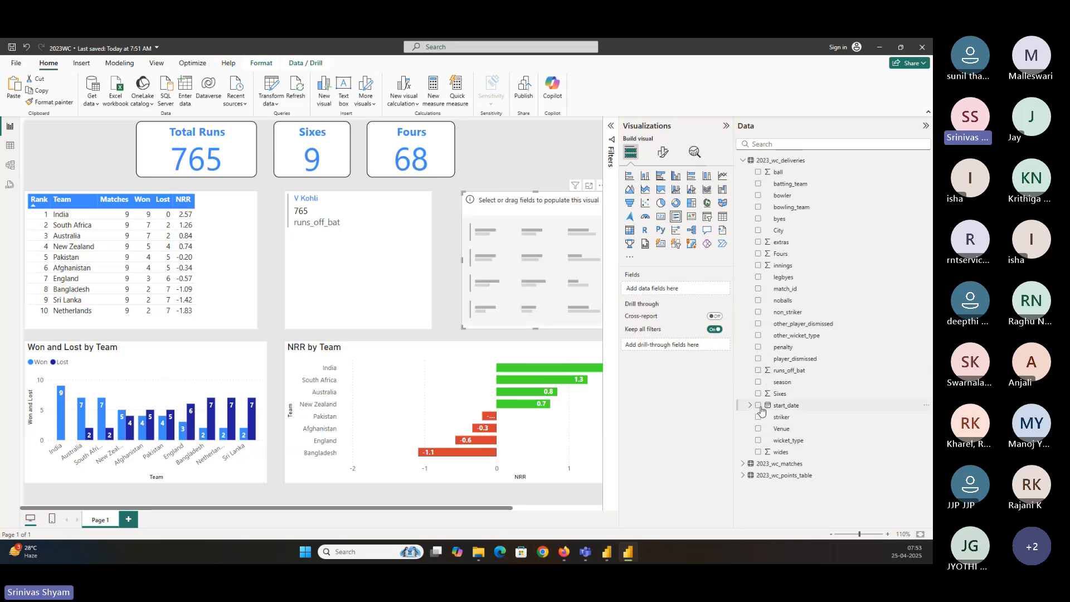
# Add the bowler and wicket_type fields to the copied list visual
pyautogui.click(757, 198)
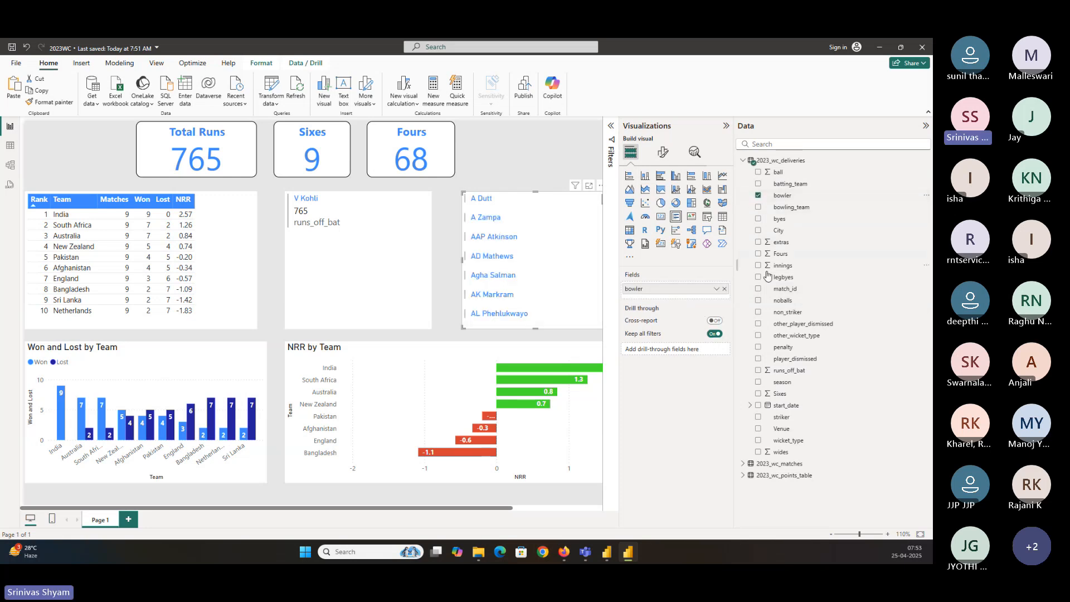
pyautogui.click(758, 442)
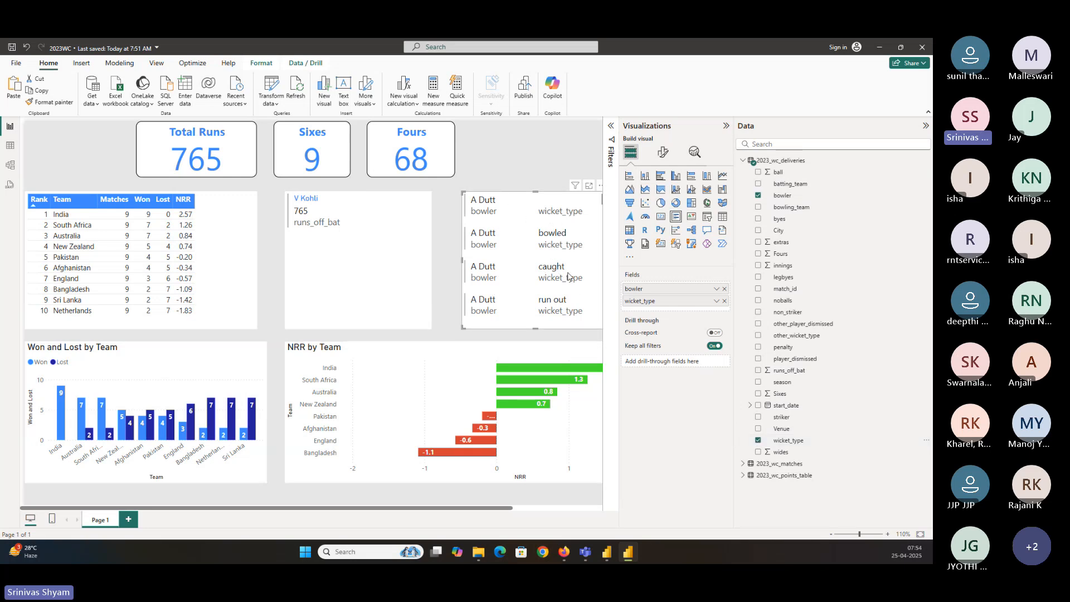
# Examine the wicket_type field's summarization options in the copied visual
pyautogui.click(302, 223)
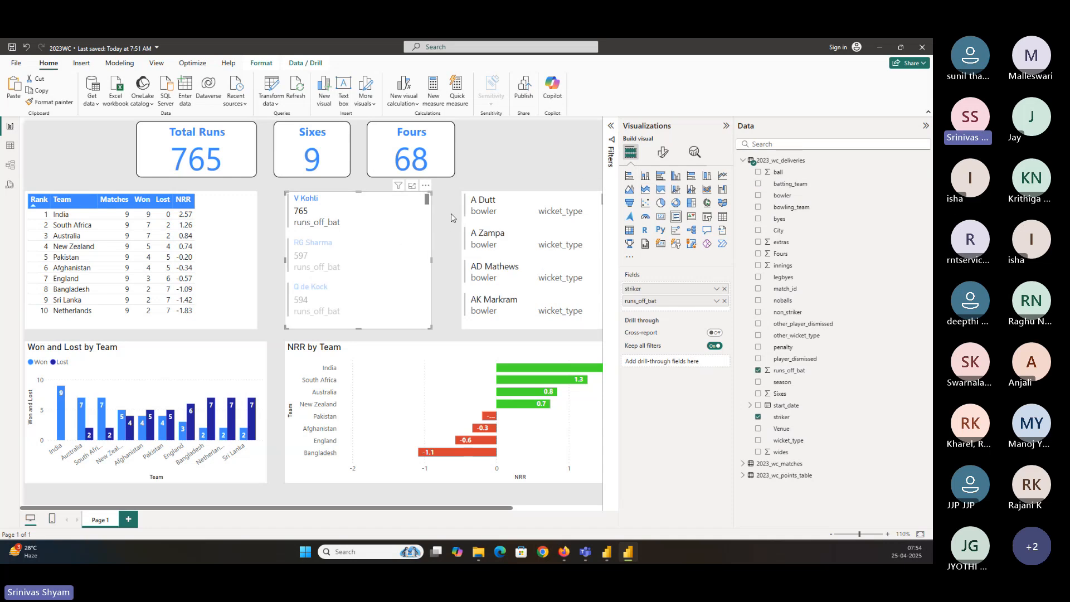
pyautogui.click(507, 160)
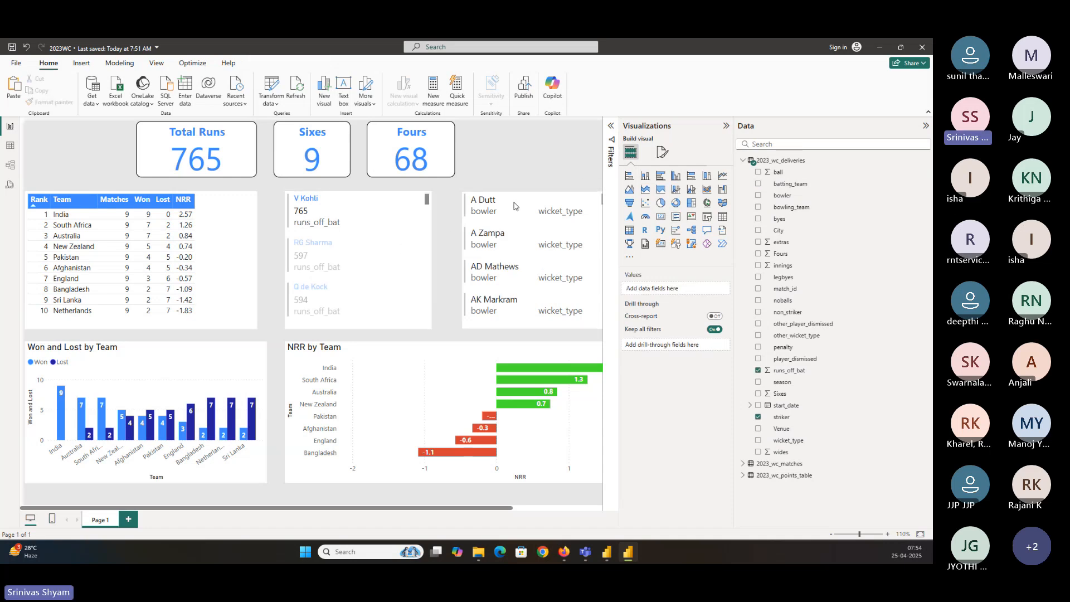
pyautogui.click(515, 198)
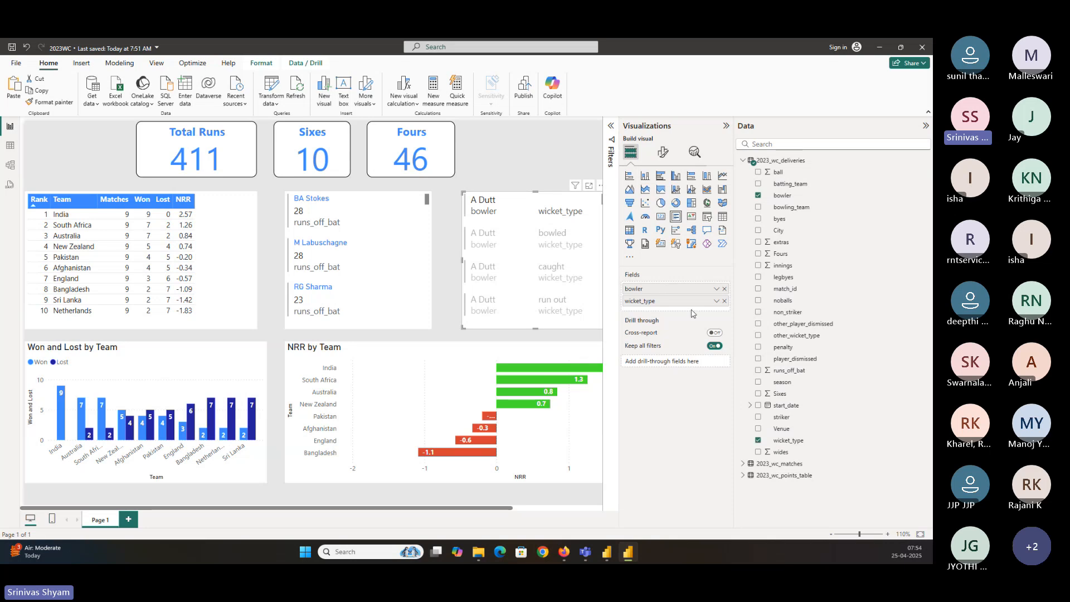
pyautogui.click(716, 302)
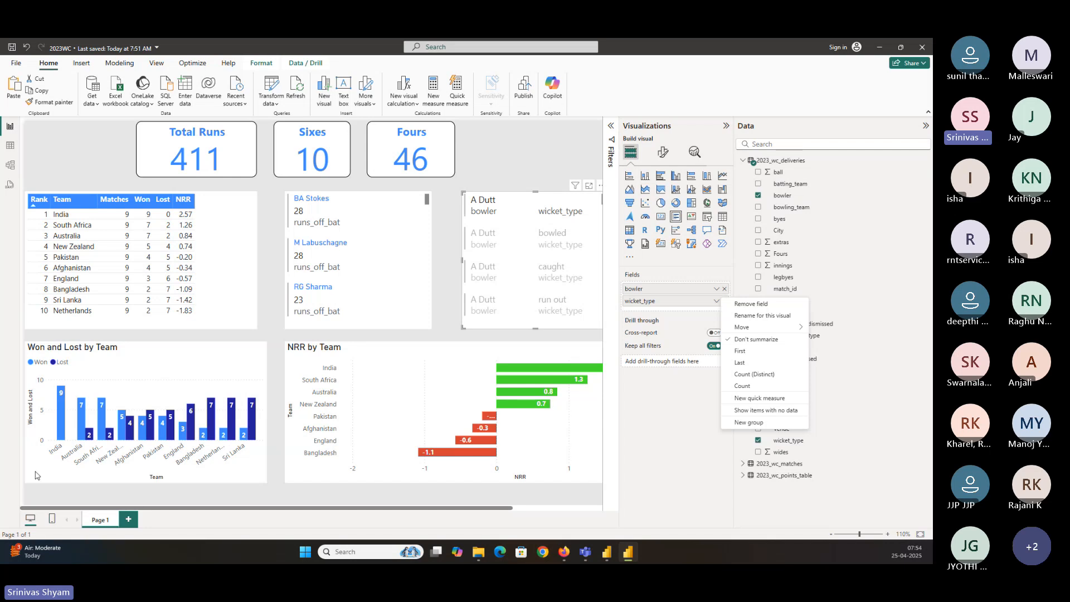
pyautogui.click(118, 356)
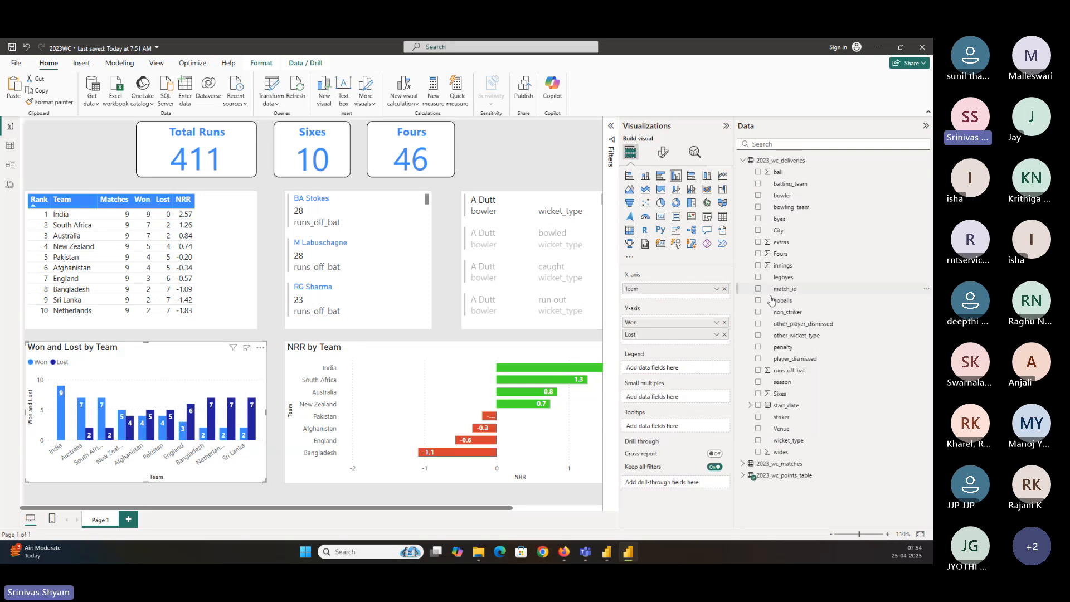
# Open the summarization options of the copied visual's wicket_type field
pyautogui.click(716, 322)
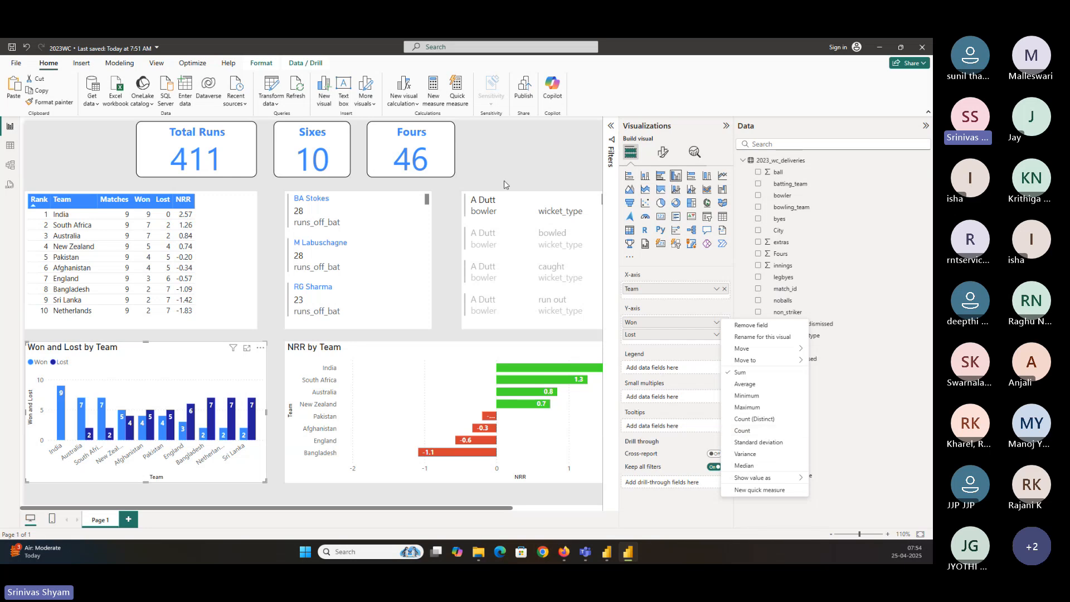
pyautogui.click(515, 212)
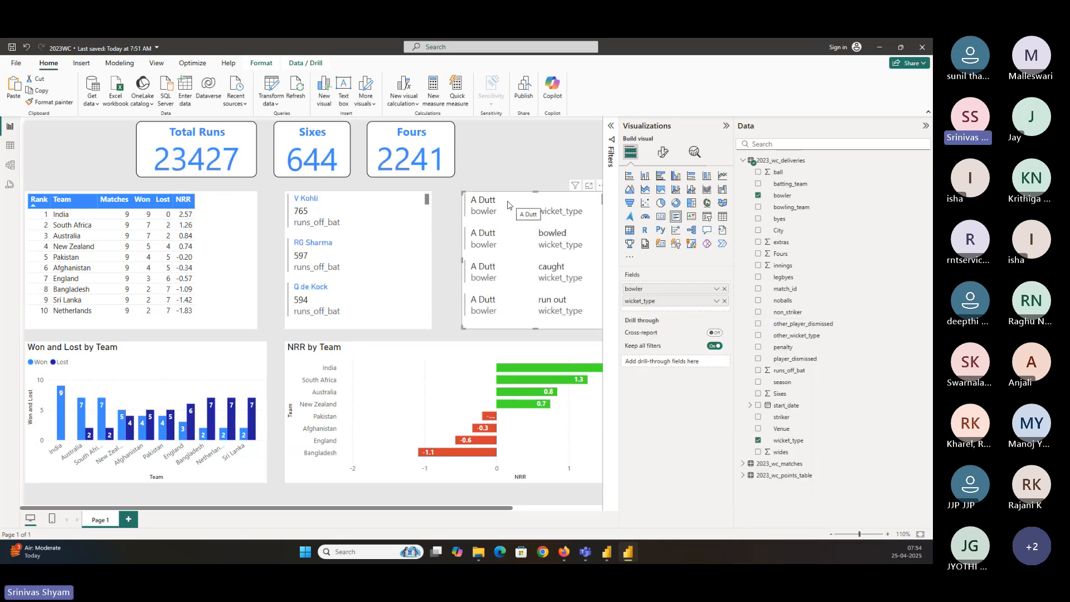
pyautogui.click(716, 301)
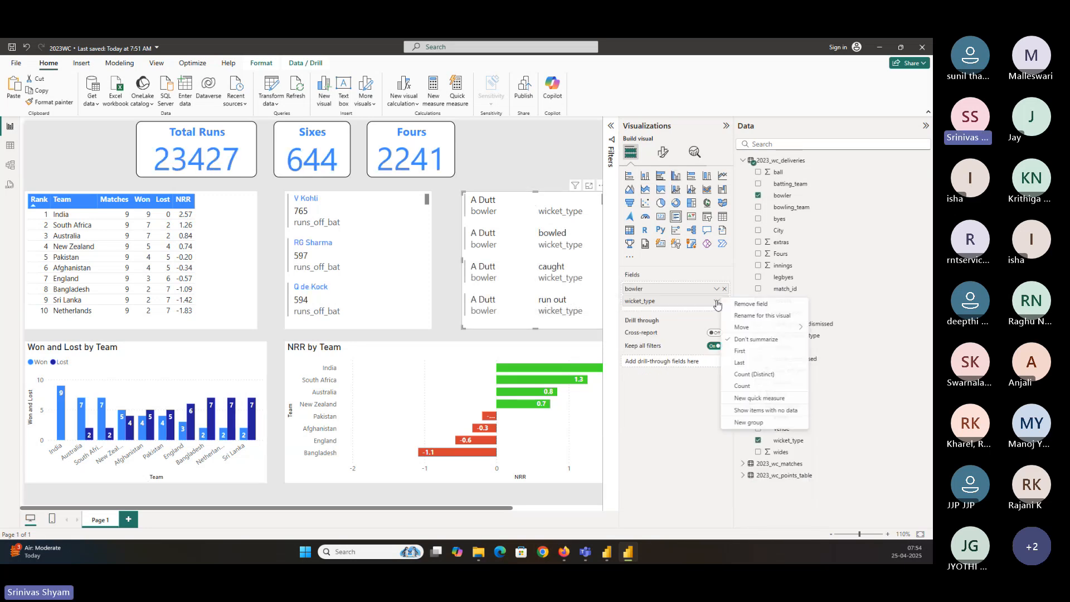
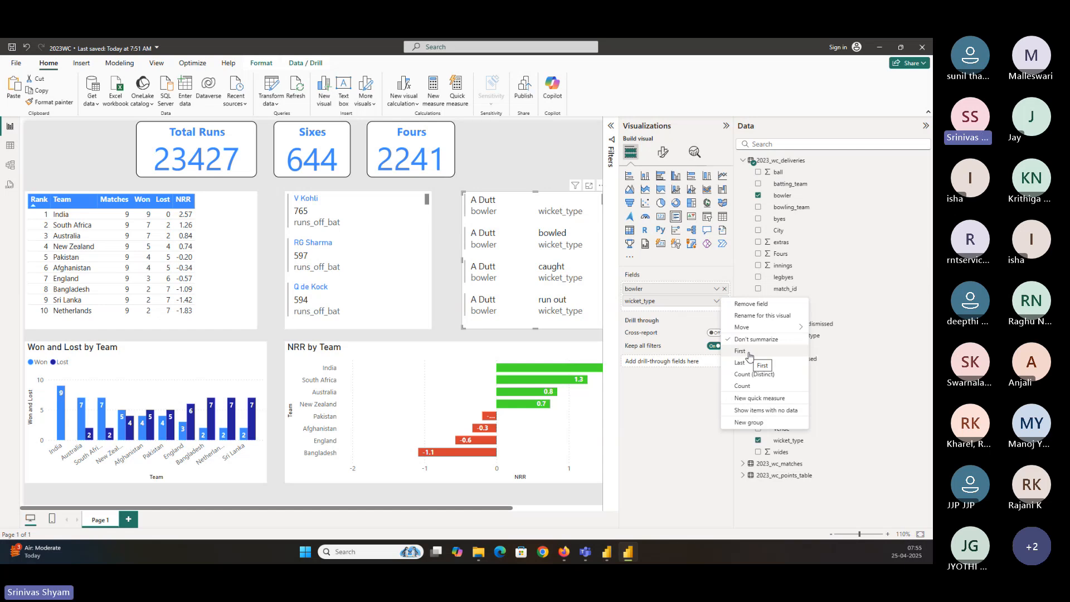
# Try the First, Last and Count summarizations for the wicket_type field in the copied list visual
pyautogui.click(685, 267)
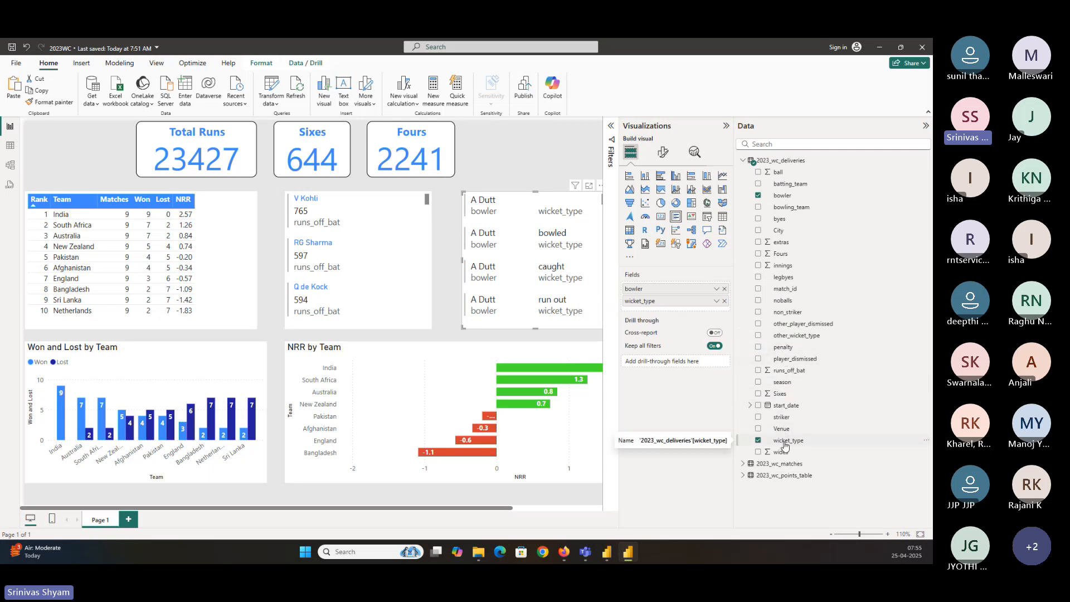
pyautogui.click(715, 302)
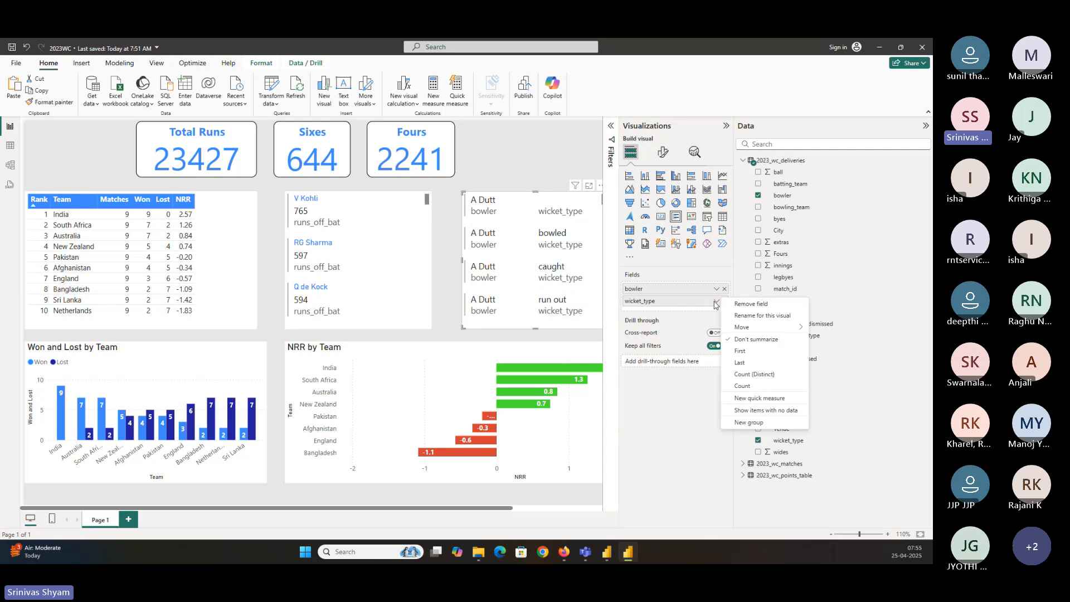
pyautogui.click(741, 350)
pyautogui.click(717, 304)
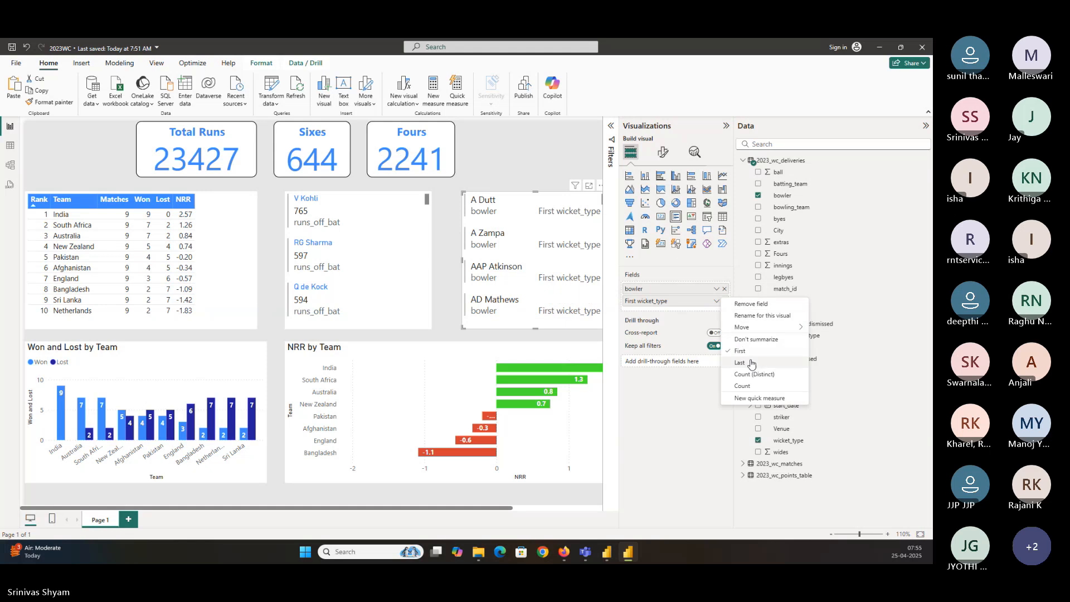
pyautogui.click(738, 362)
pyautogui.click(717, 302)
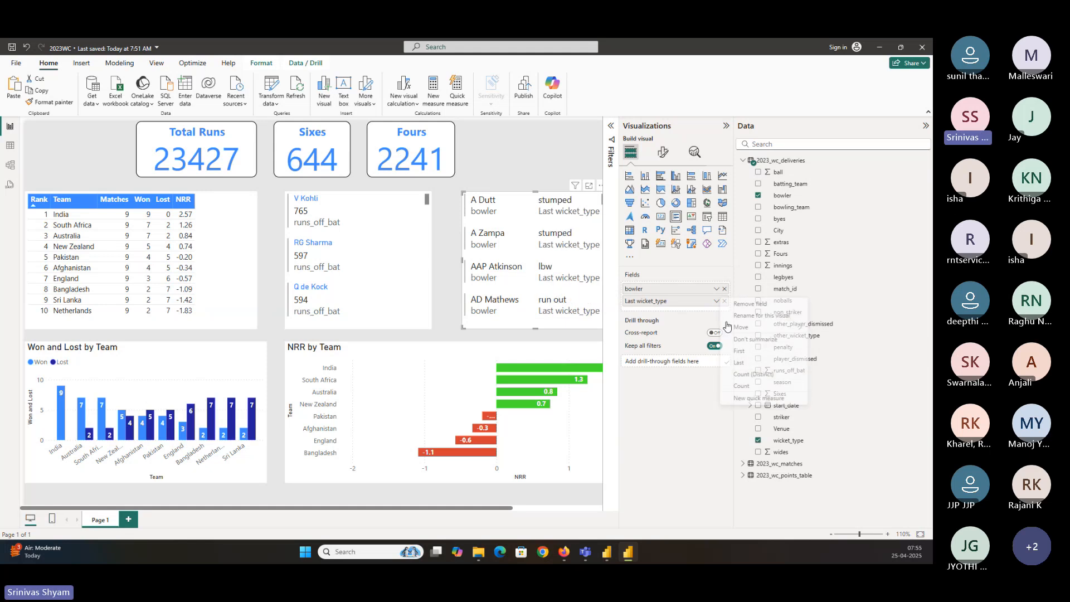
pyautogui.click(749, 385)
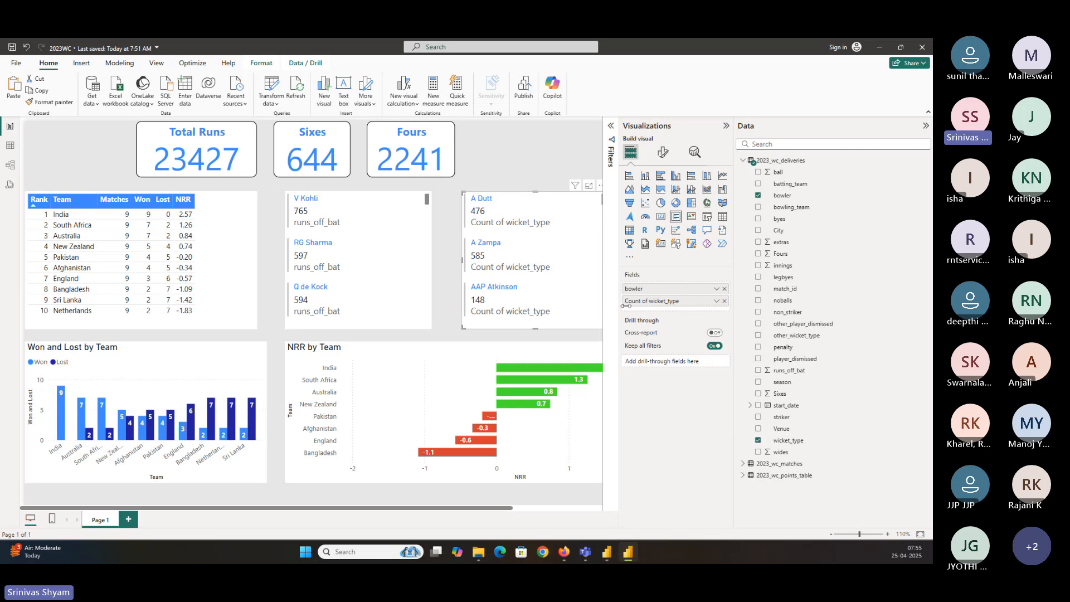
# Remove the wicket_type field from the copied list visual
pyautogui.click(717, 301)
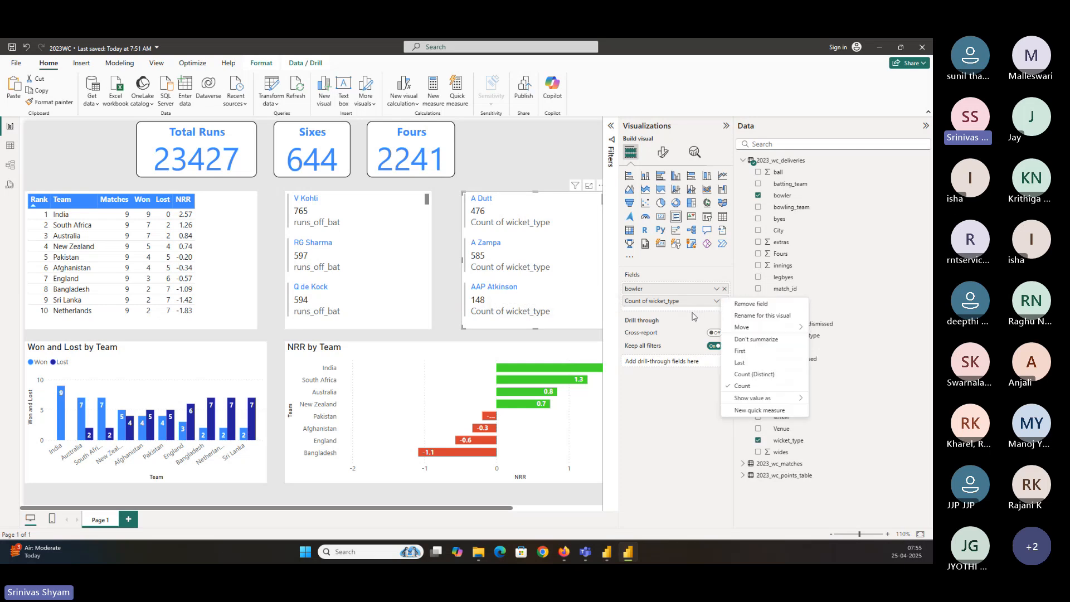
pyautogui.click(717, 302)
pyautogui.click(724, 301)
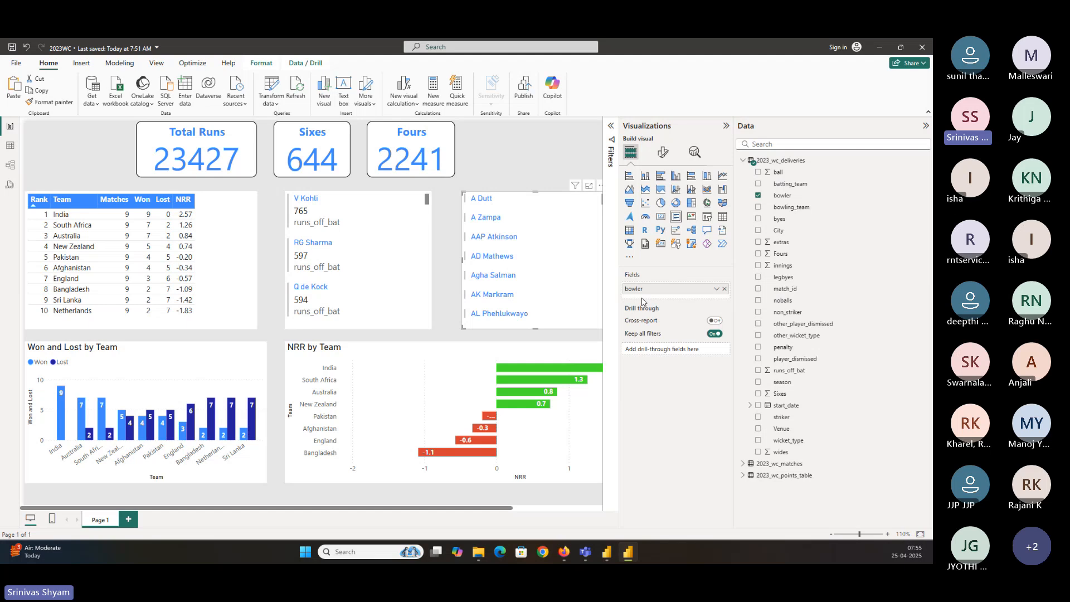
# Open the Power Query editor and inspect the wicket_type column values in the 2023_wc_deliveries query
pyautogui.click(275, 86)
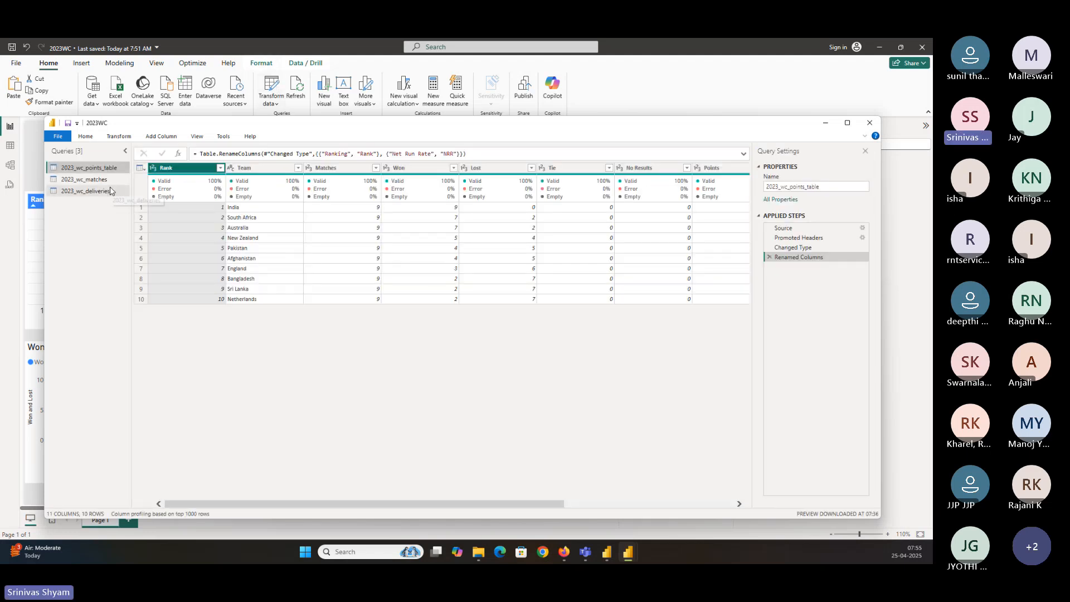
pyautogui.click(110, 188)
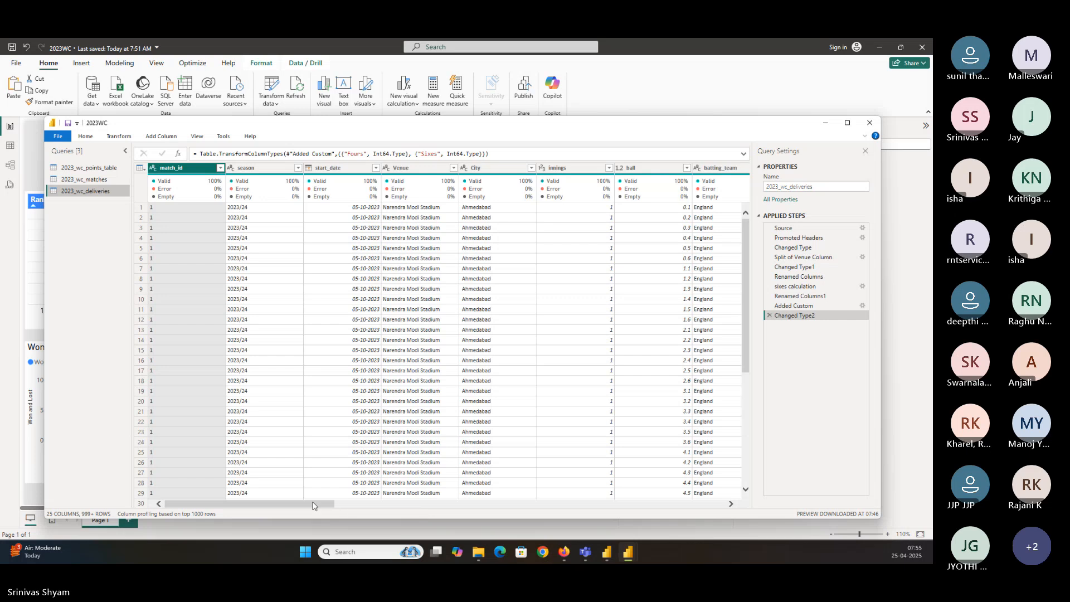
pyautogui.moveTo(331, 505); pyautogui.dragTo(661, 517)
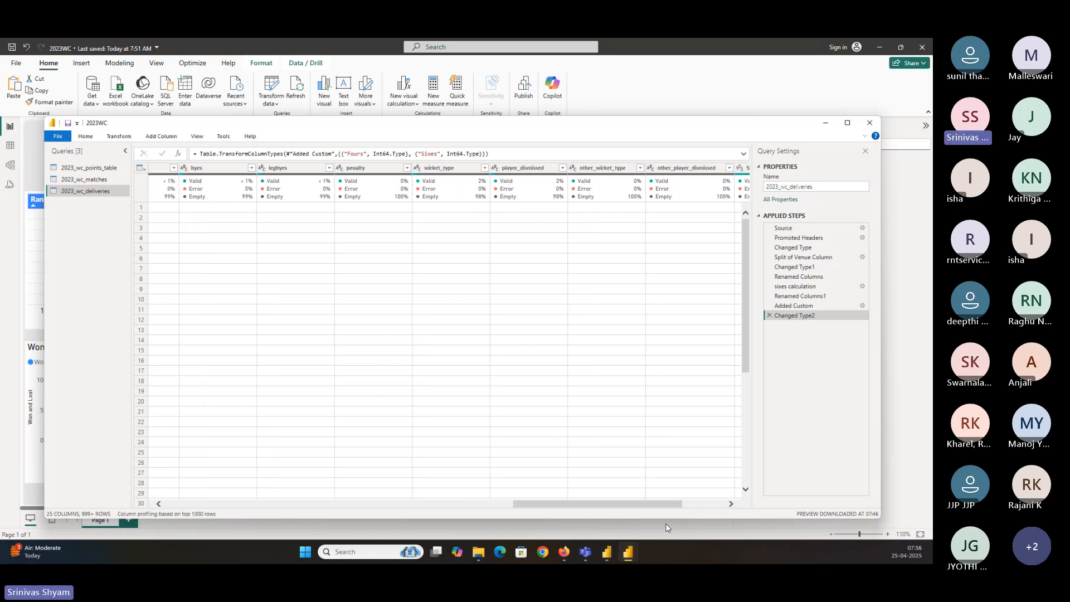
pyautogui.click(477, 169)
pyautogui.click(484, 168)
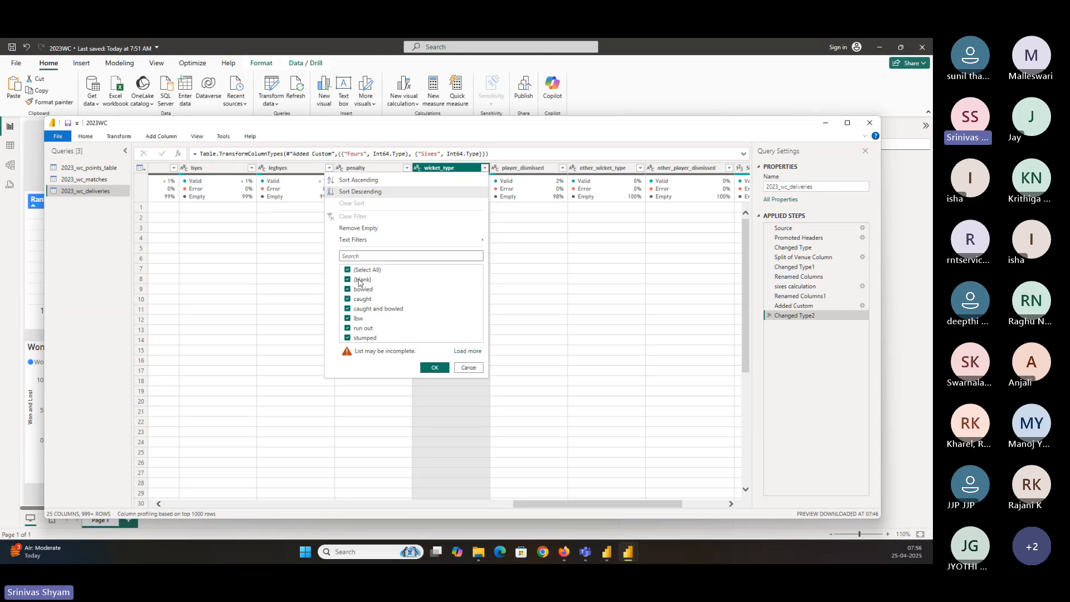
pyautogui.click(468, 368)
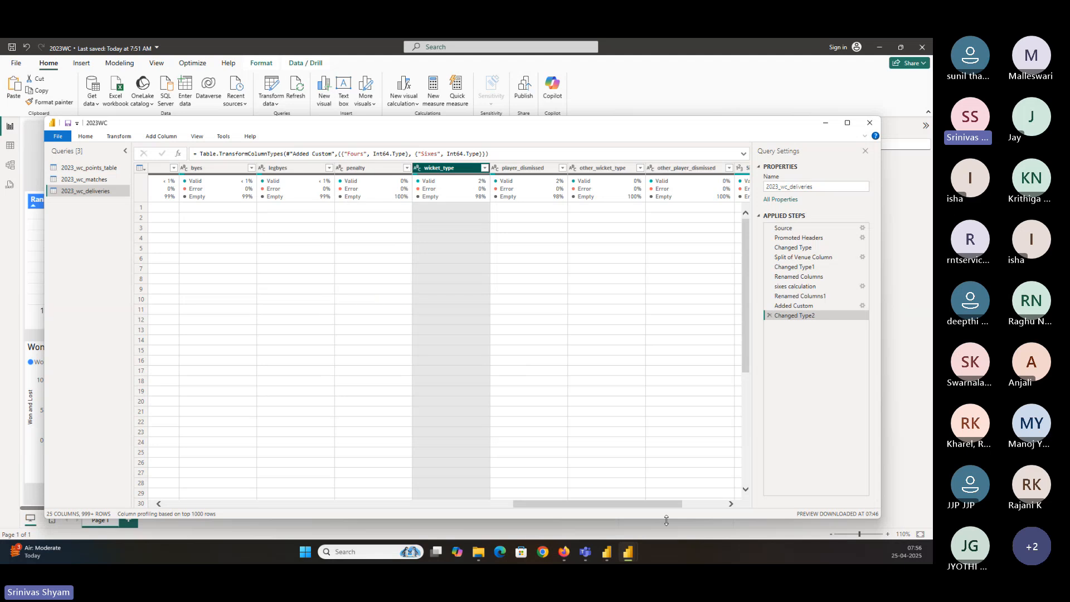
pyautogui.moveTo(655, 504); pyautogui.dragTo(707, 507)
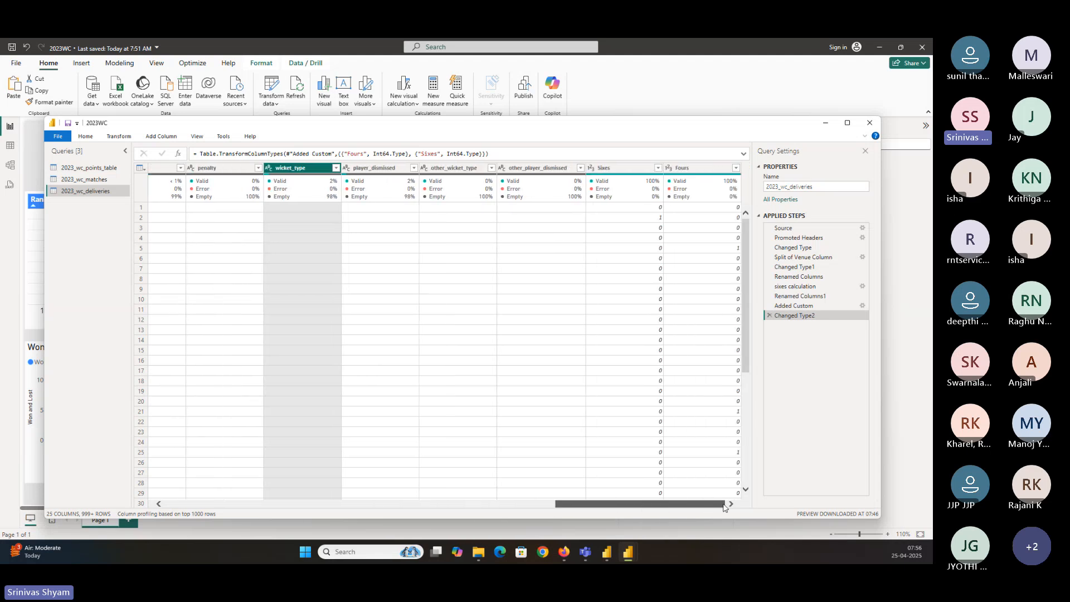
# Start a new custom column in 2023_wc_deliveries and name it Wickets
pyautogui.click(157, 137)
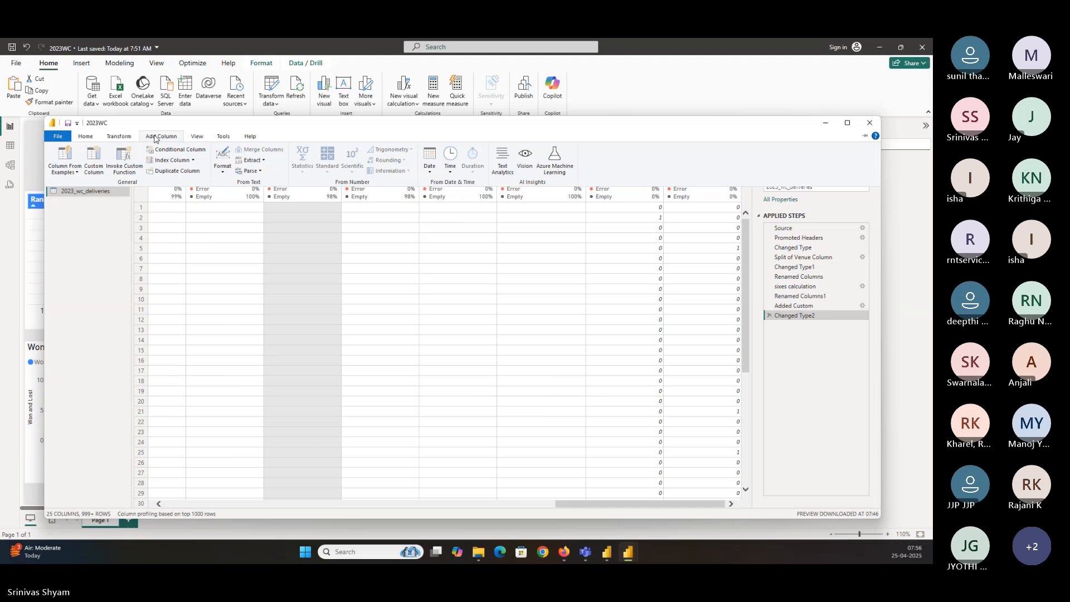
pyautogui.click(75, 173)
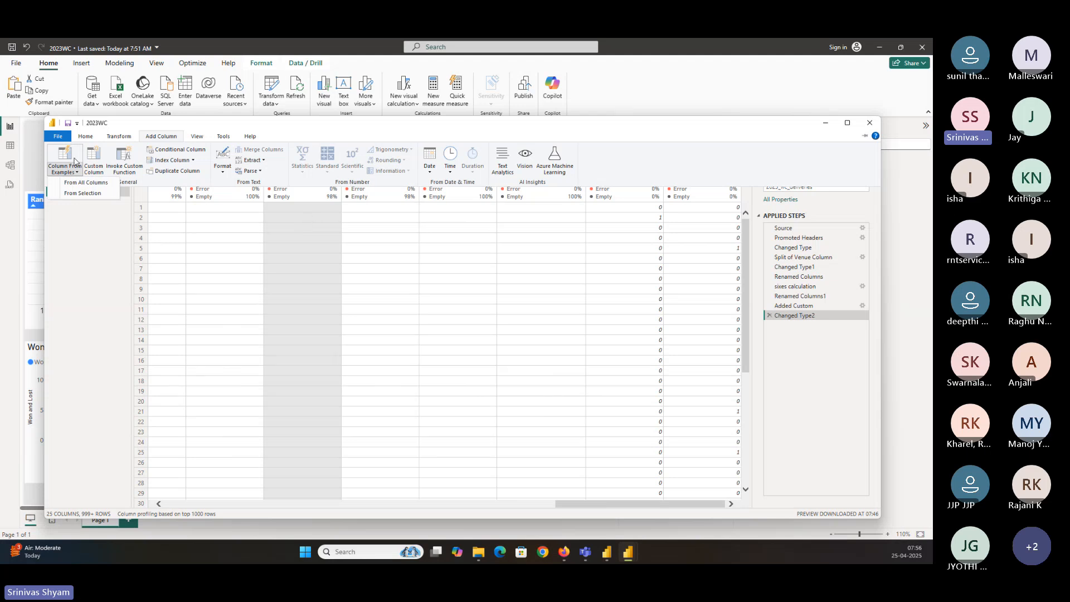
pyautogui.click(93, 169)
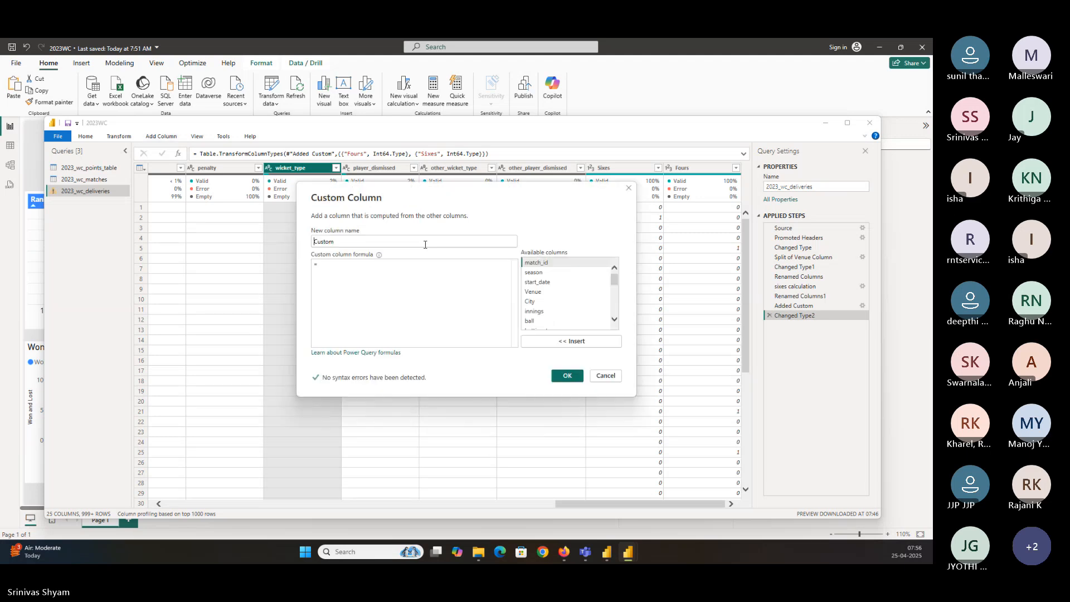
pyautogui.doubleClick(326, 241)
pyautogui.write('Wi')
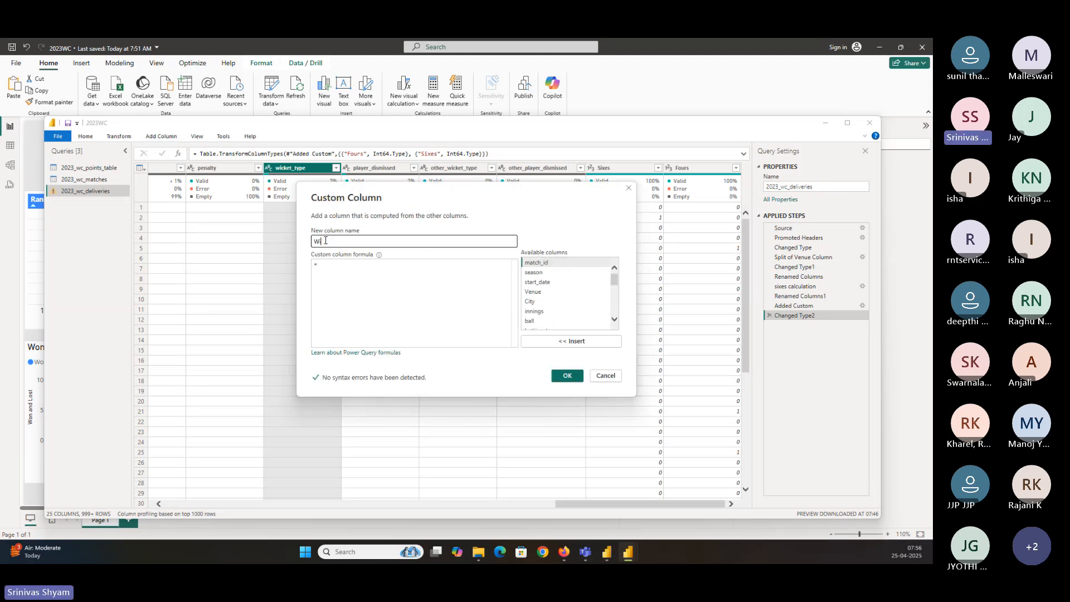
pyautogui.write('ckets')
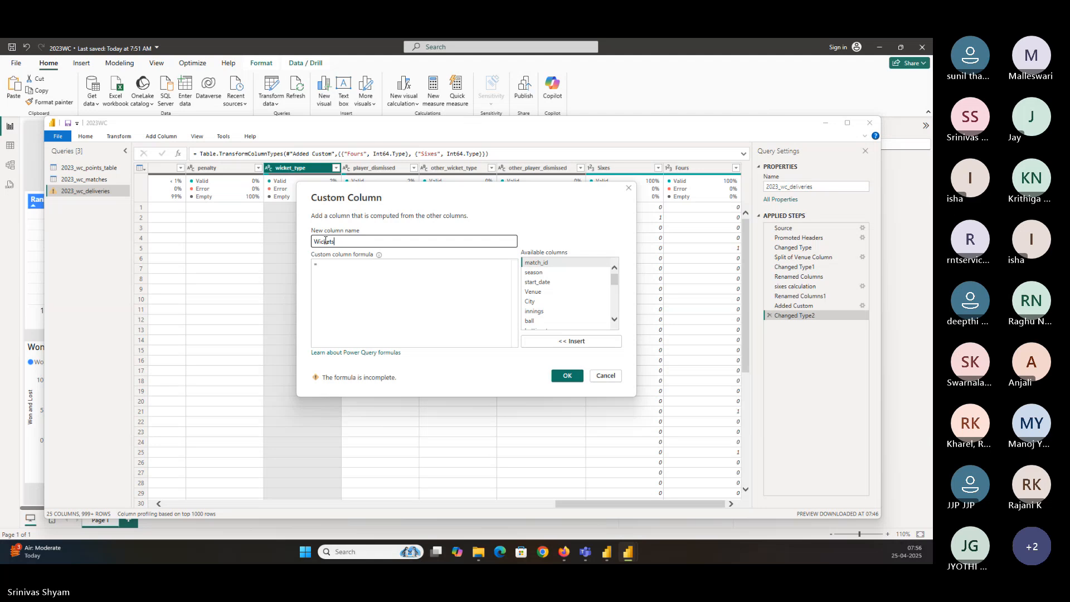
# Enter the Wickets formula if [wicket_type] is null then 0 else 1 and confirm the custom column
pyautogui.click(338, 264)
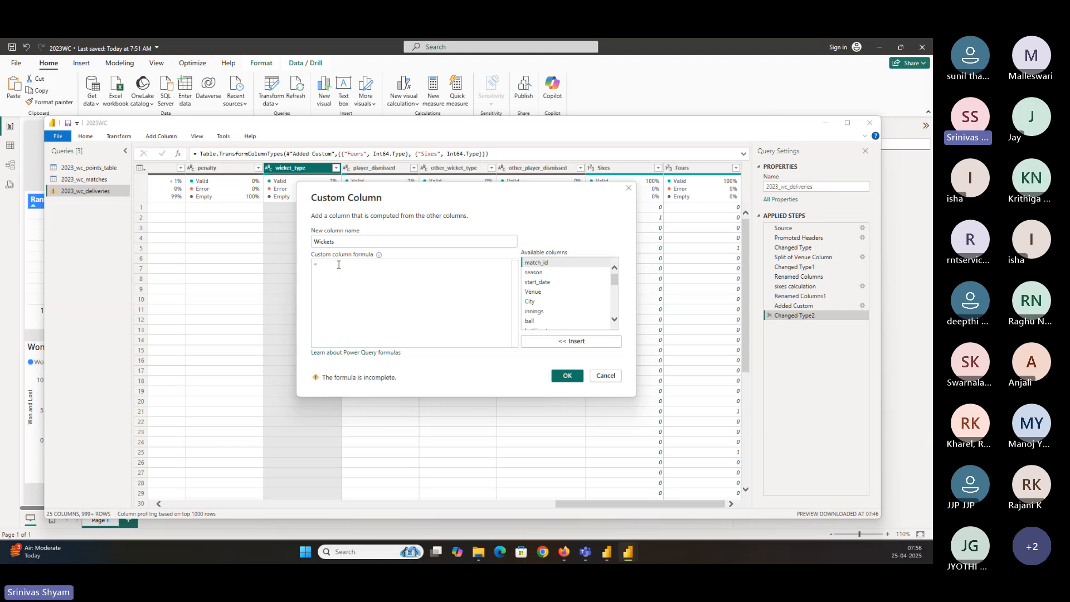
pyautogui.write('if wick')
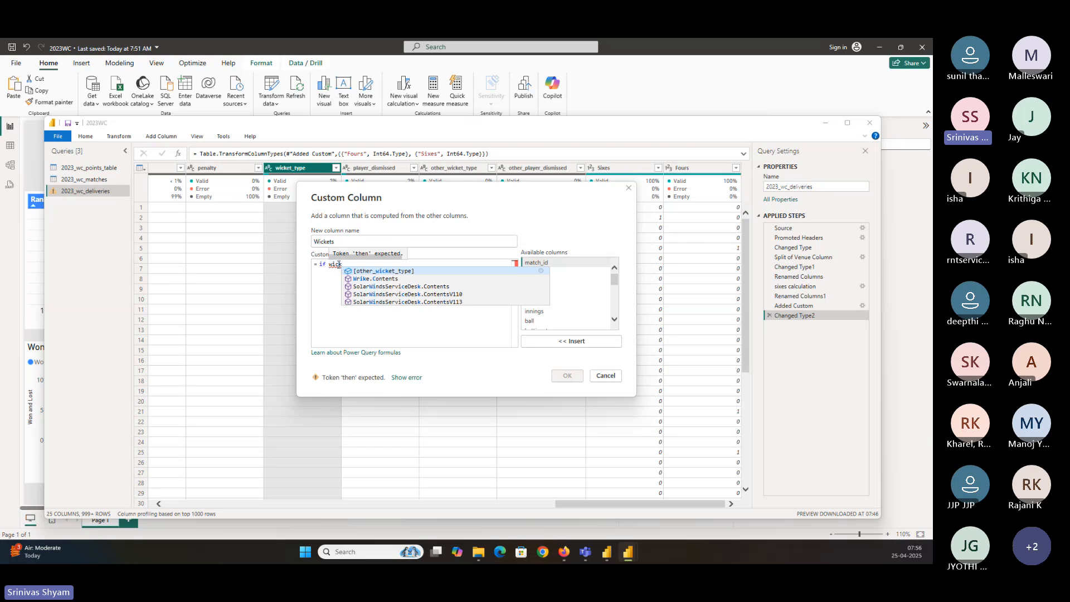
pyautogui.press('BackSpace')
pyautogui.press('BackSpace')
pyautogui.press('BackSpace')
pyautogui.press('BackSpace')
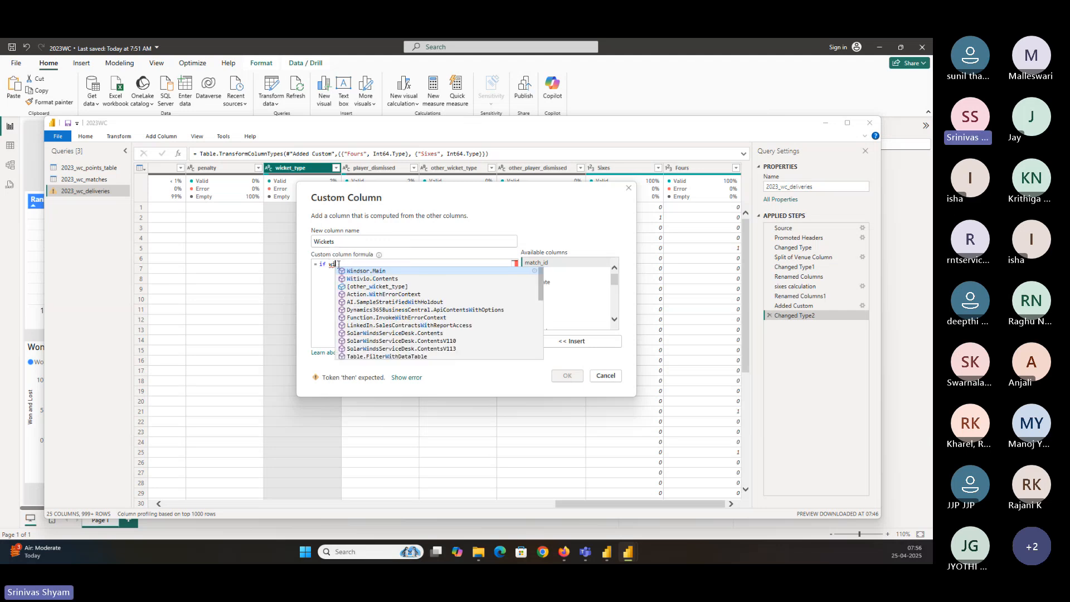
pyautogui.click(614, 320)
pyautogui.click(614, 321)
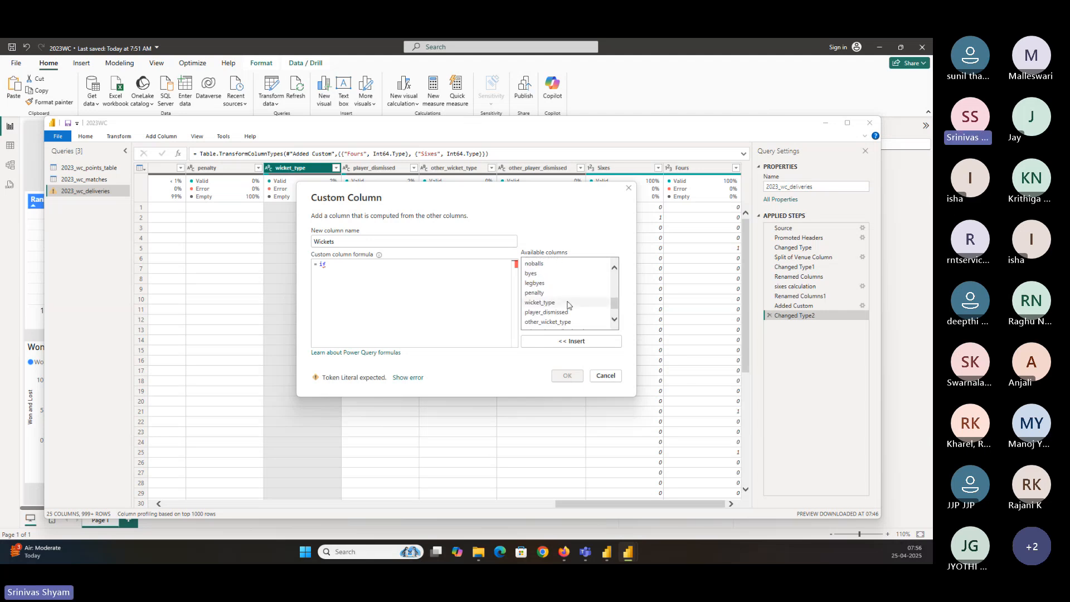
pyautogui.doubleClick(539, 303)
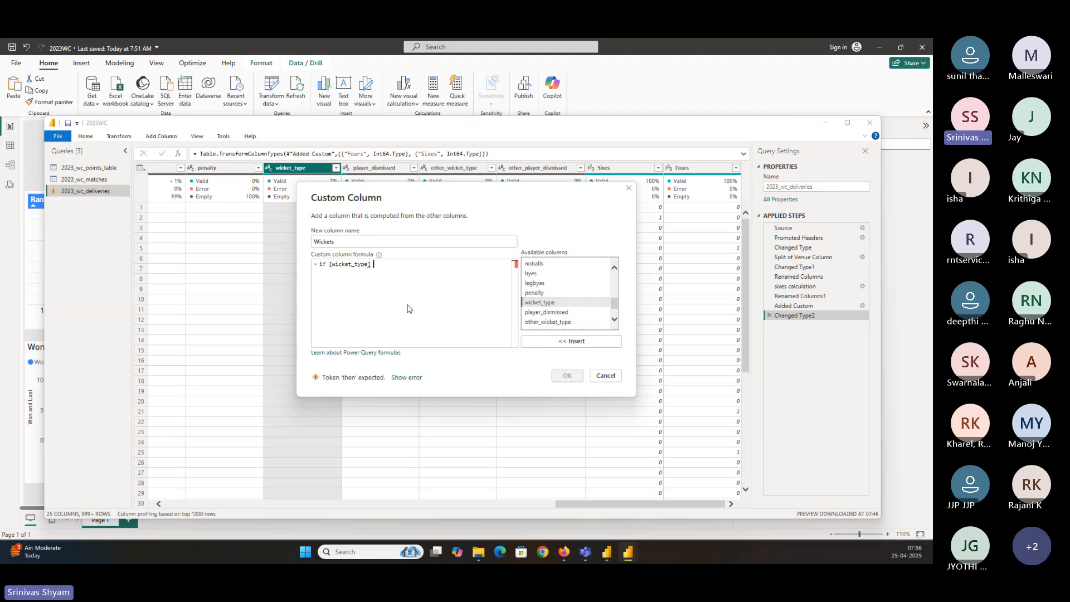
pyautogui.write('is not blank')
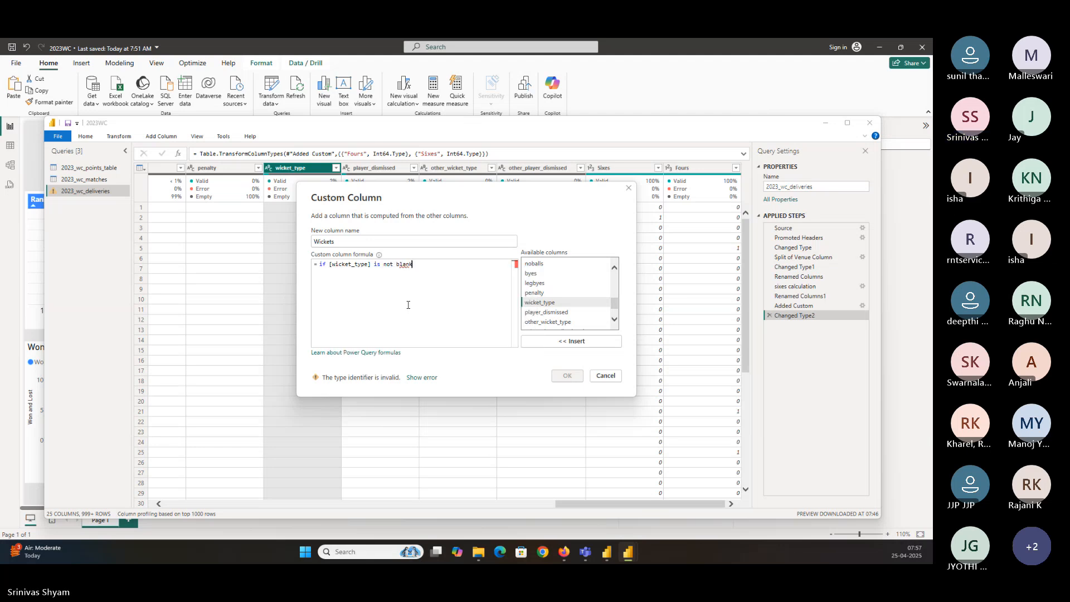
pyautogui.moveTo(373, 264); pyautogui.dragTo(413, 264)
pyautogui.press('BackSpace')
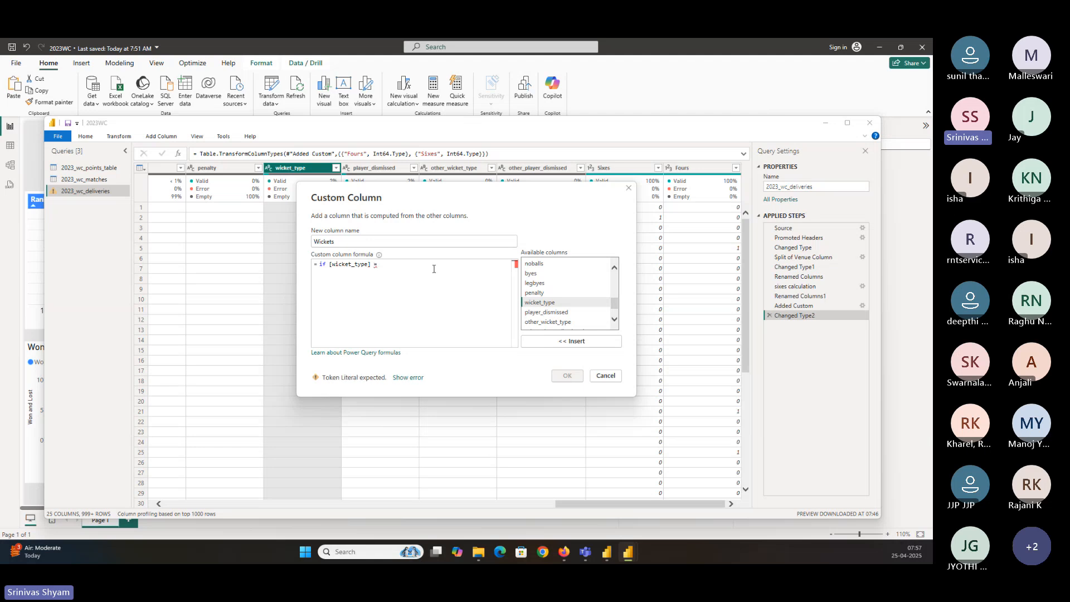
pyautogui.write('= "" ')
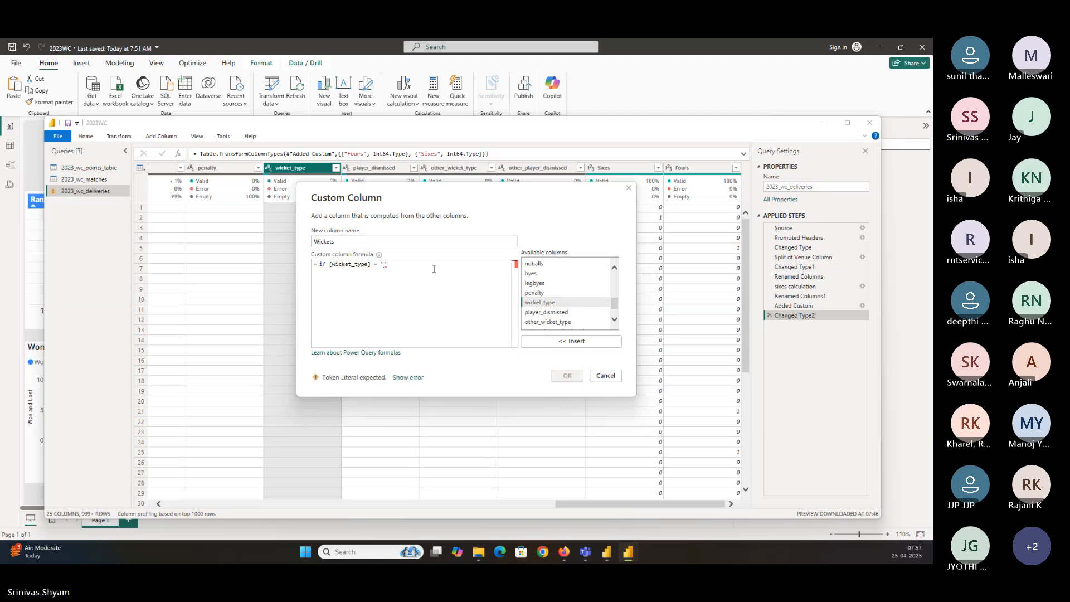
pyautogui.write('then 1 el')
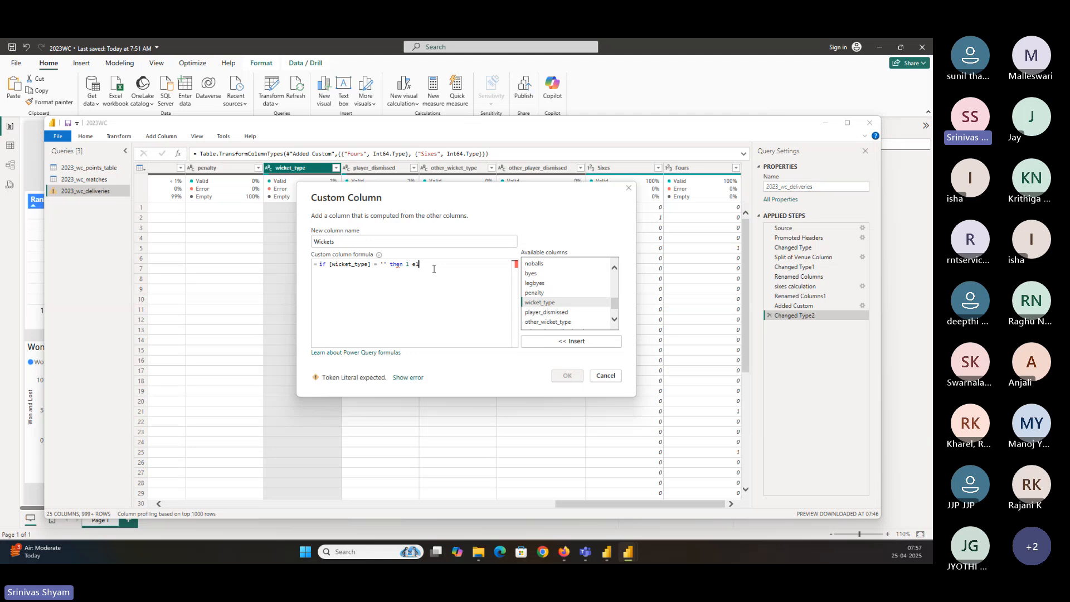
pyautogui.write('se 0')
pyautogui.moveTo(386, 264); pyautogui.dragTo(377, 264)
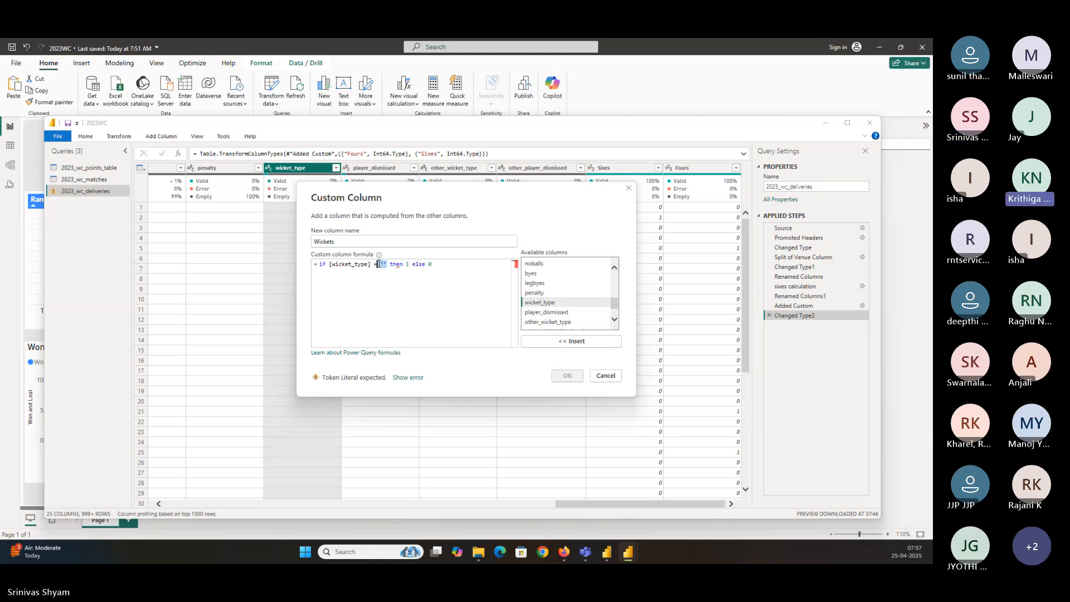
pyautogui.press('BackSpace')
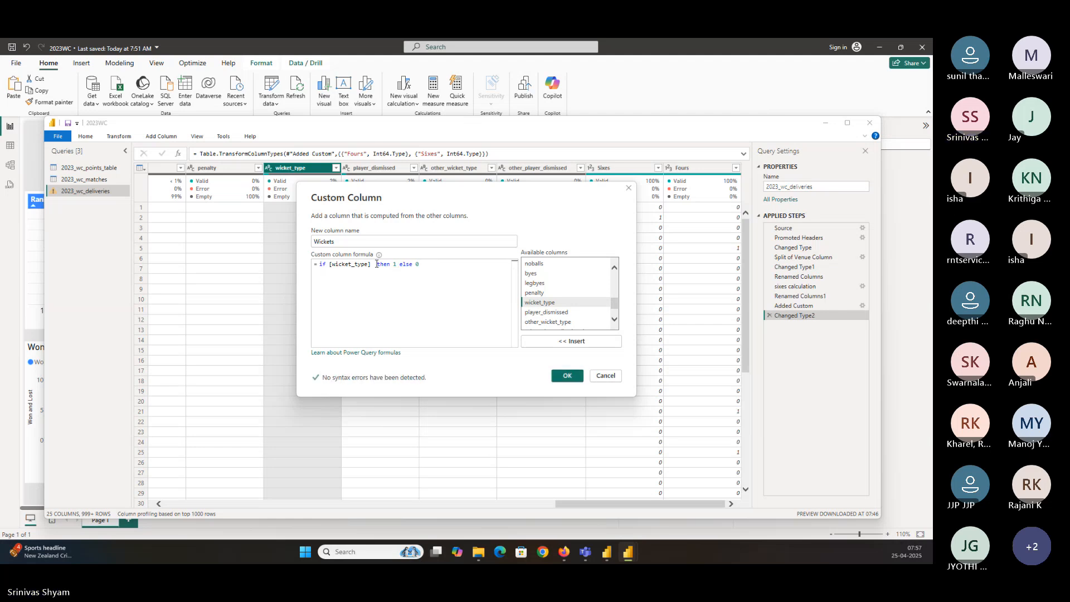
pyautogui.write('is null')
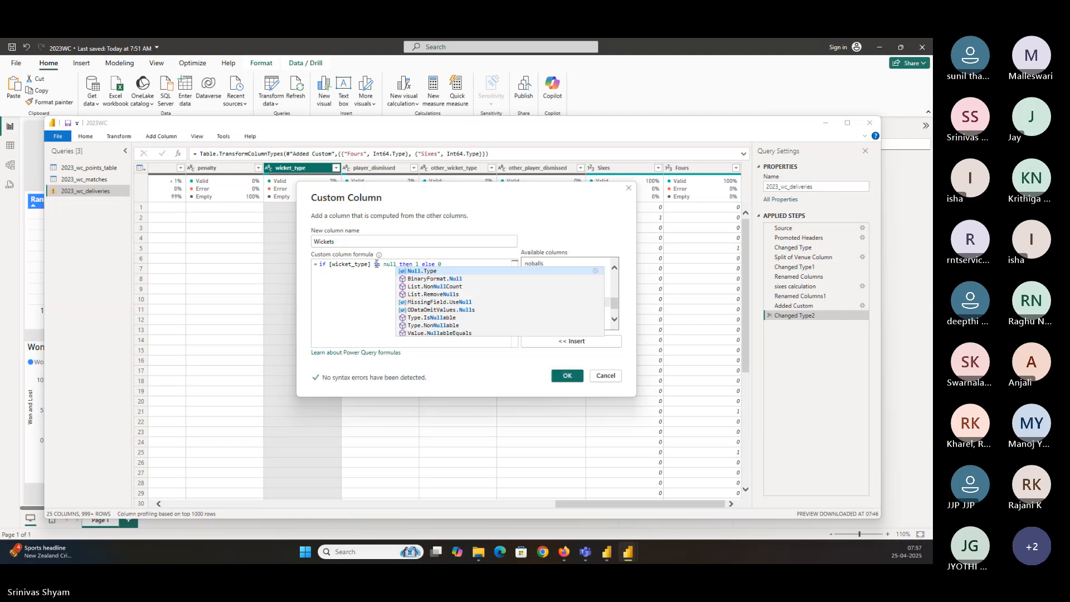
pyautogui.click(408, 274)
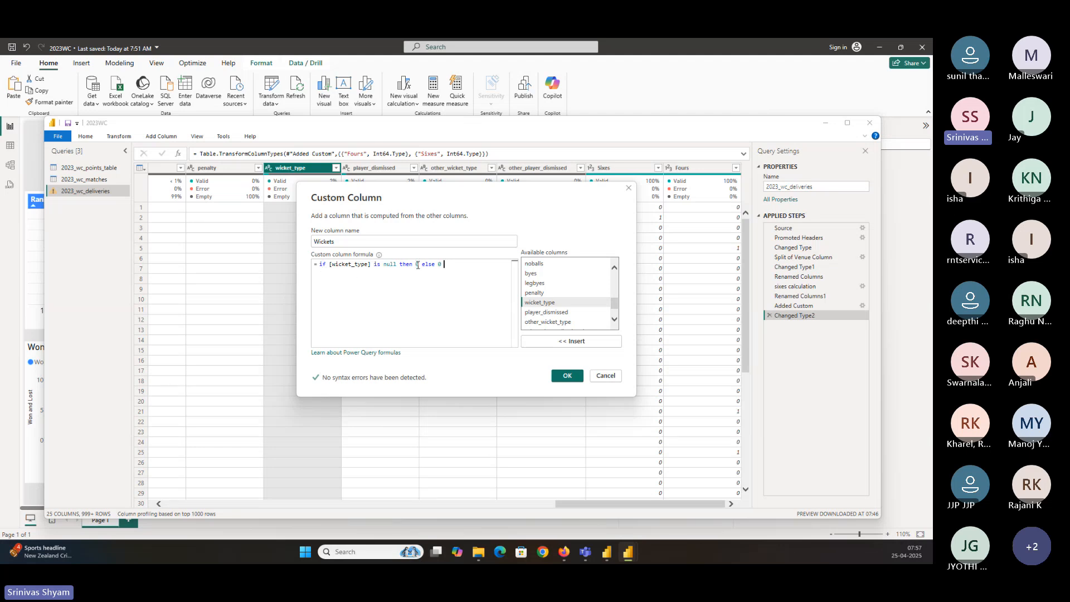
pyautogui.press('BackSpace')
pyautogui.write('1')
pyautogui.click(566, 375)
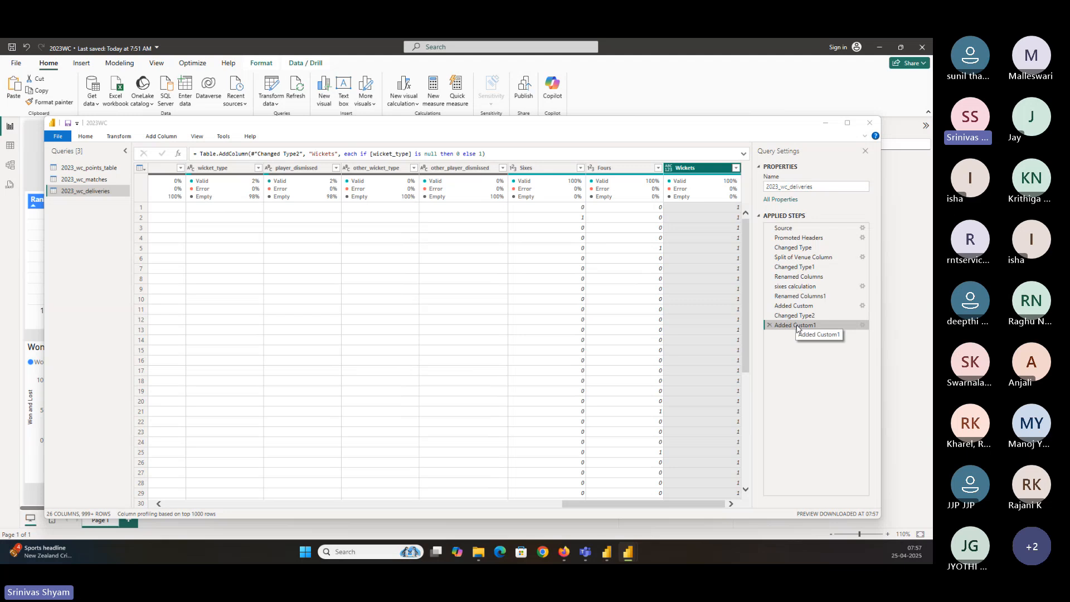
# Try filtering wicket_type to only bowled deliveries after reopening the Wickets custom column, then delete the filter step
pyautogui.doubleClick(797, 329)
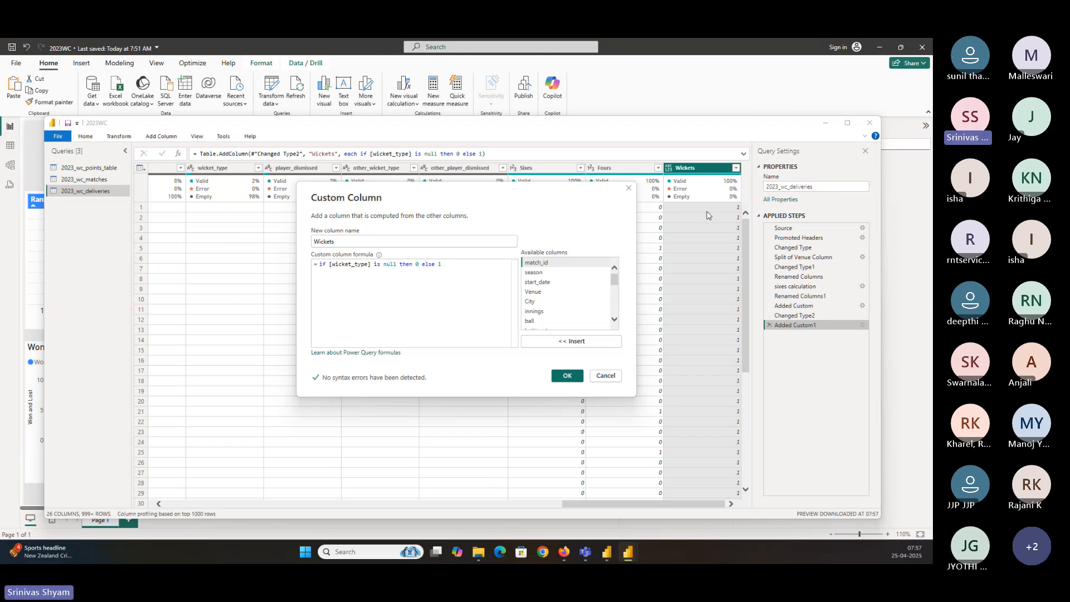
pyautogui.click(610, 376)
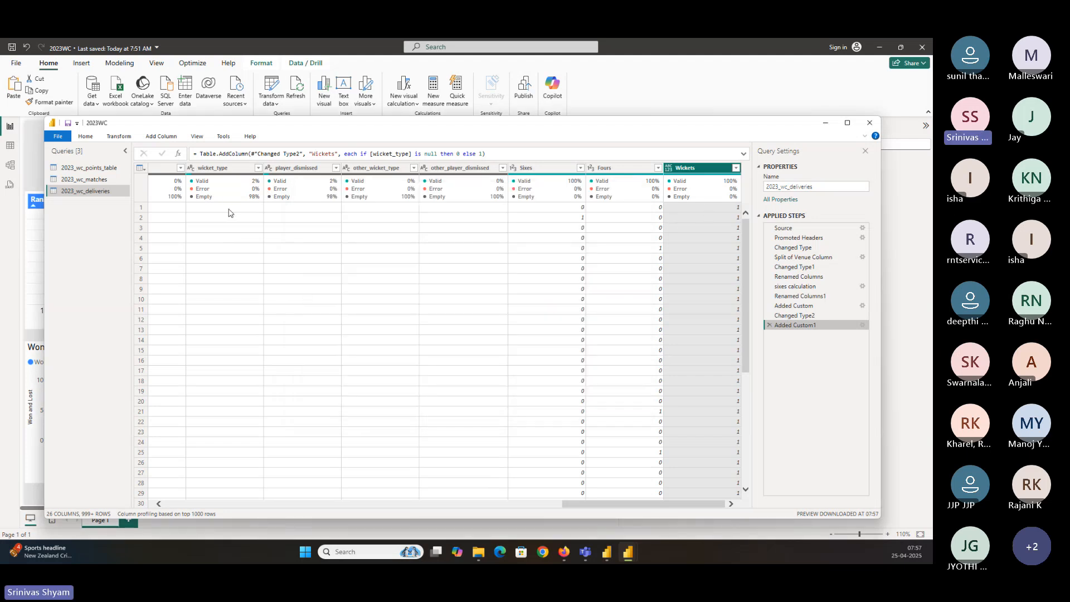
pyautogui.click(258, 168)
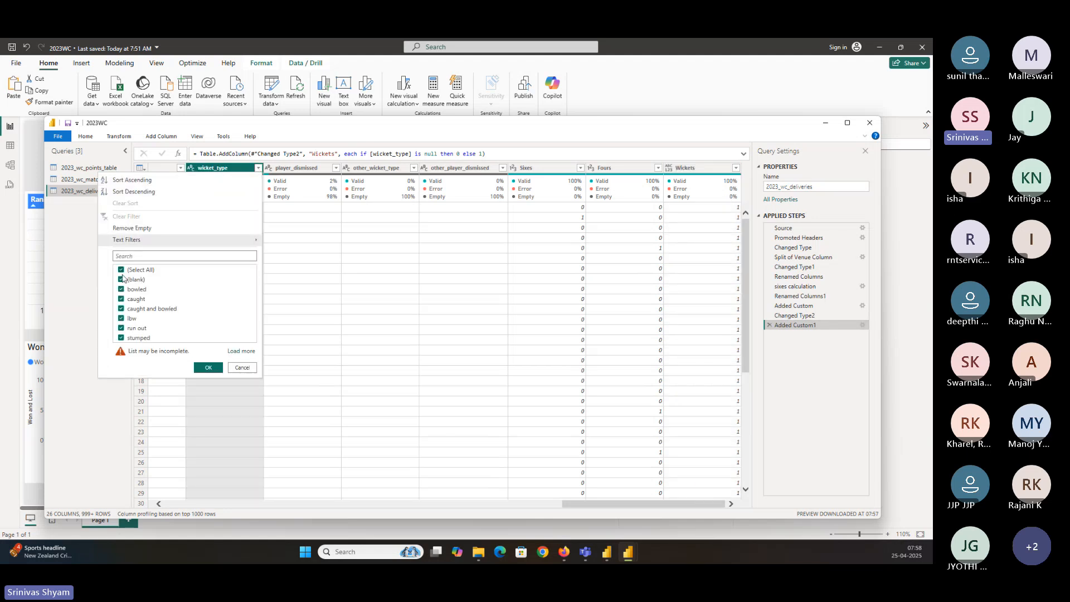
pyautogui.click(122, 271)
pyautogui.click(121, 290)
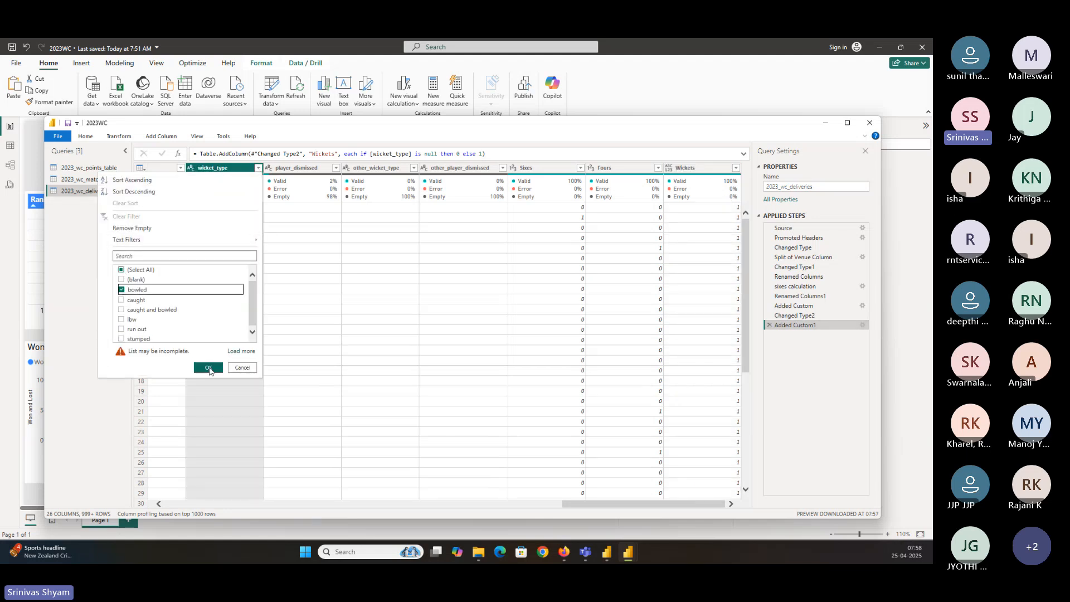
pyautogui.click(208, 368)
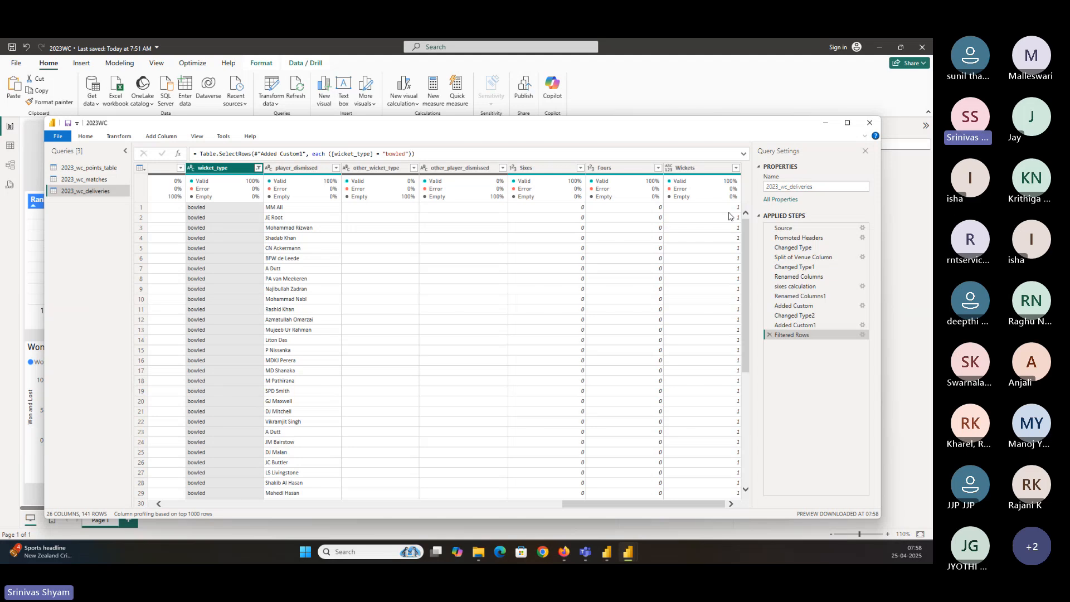
pyautogui.click(769, 335)
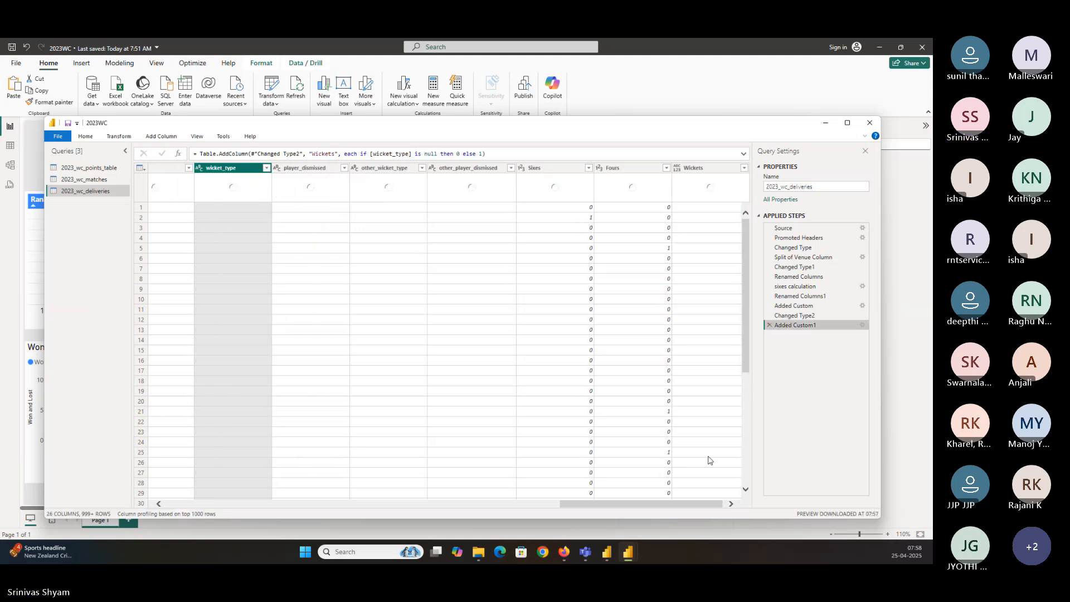
# Replace empty values in the wicket_type column with null
pyautogui.moveTo(629, 504); pyautogui.dragTo(667, 503)
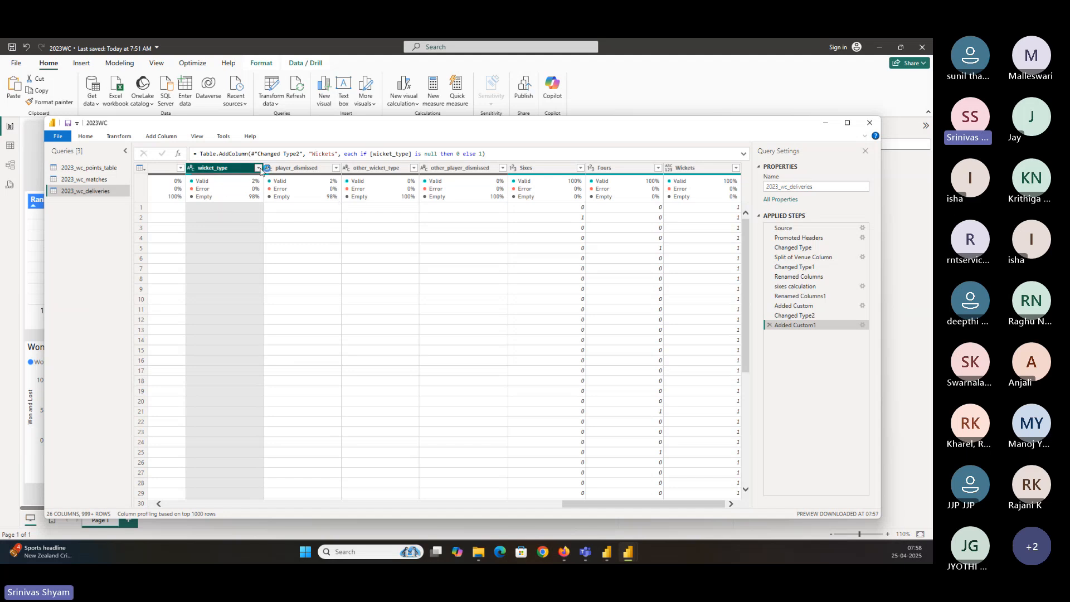
pyautogui.click(258, 168)
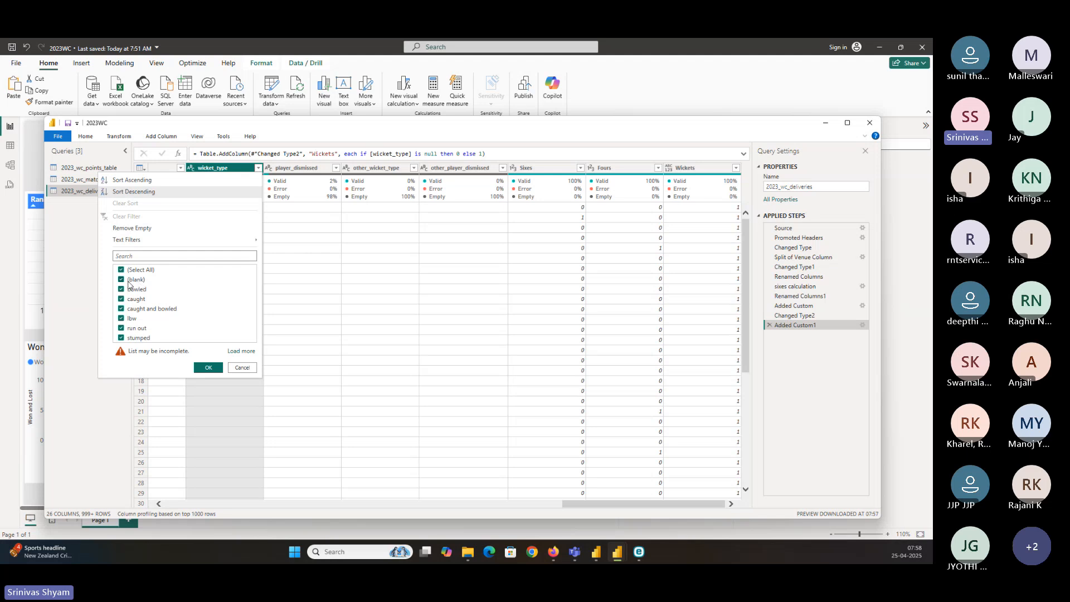
pyautogui.click(243, 367)
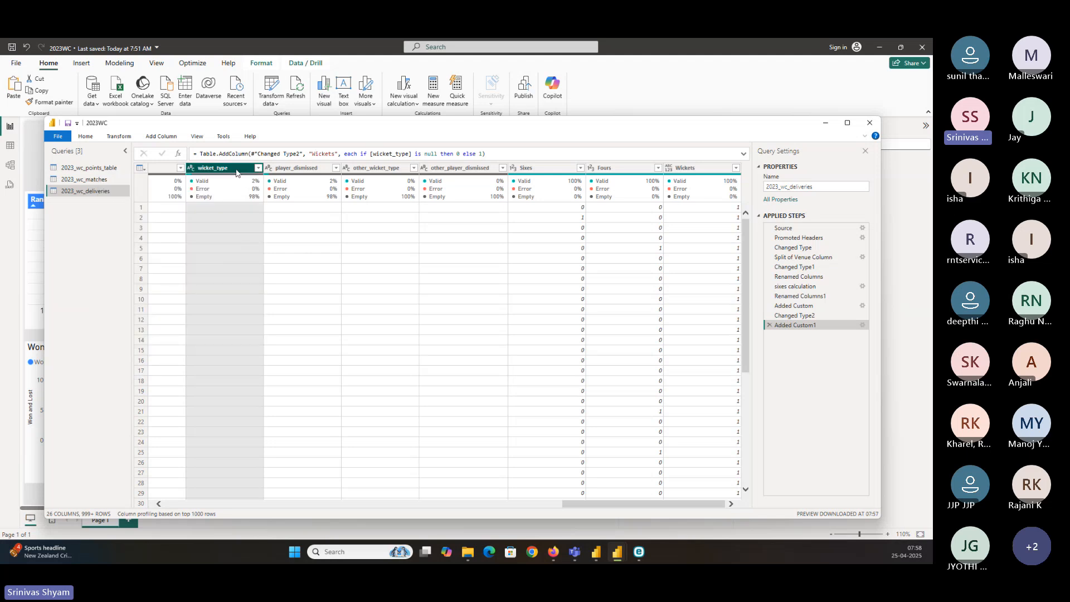
pyautogui.rightClick(238, 172)
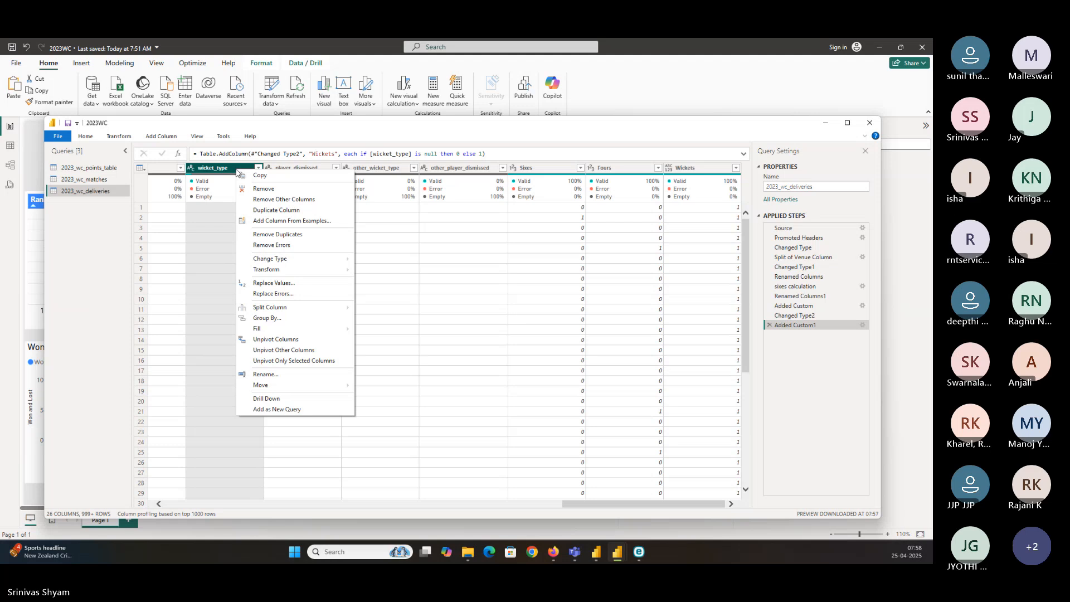
pyautogui.click(266, 284)
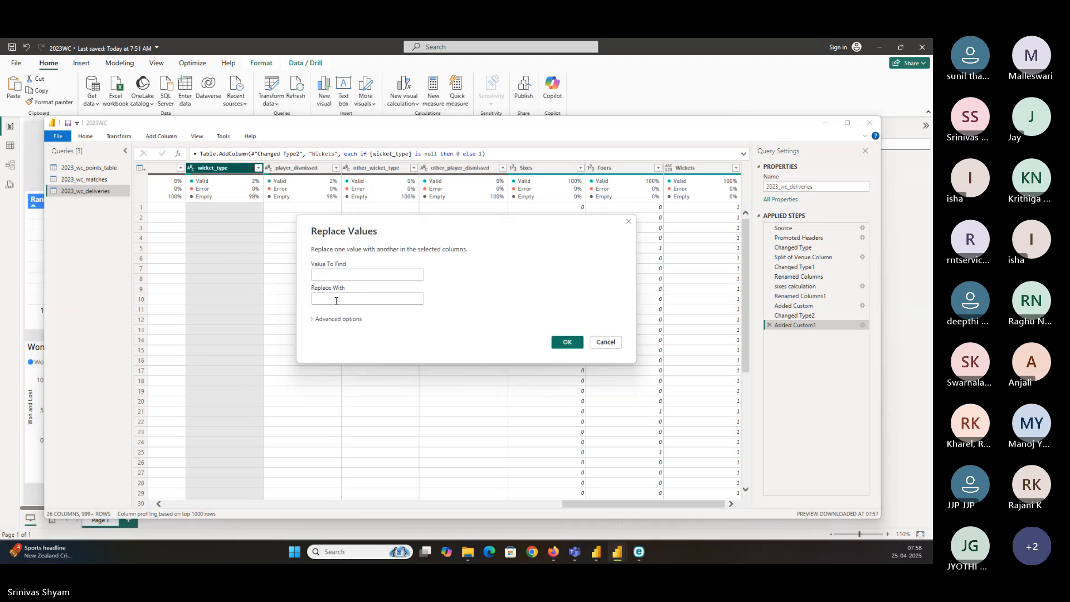
pyautogui.click(336, 299)
pyautogui.write('nu')
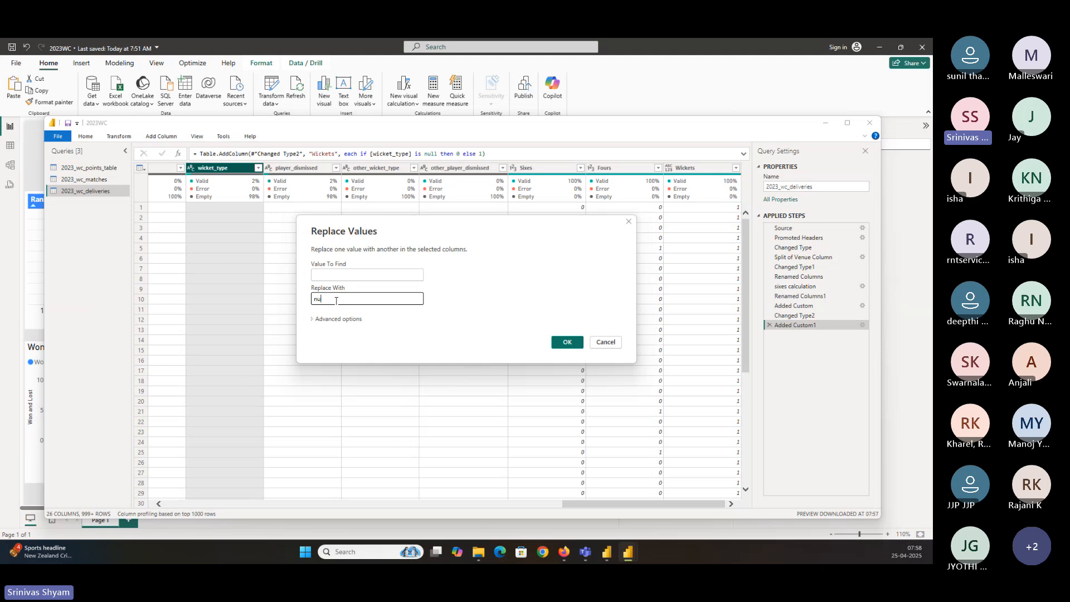
pyautogui.write('ll')
pyautogui.click(567, 343)
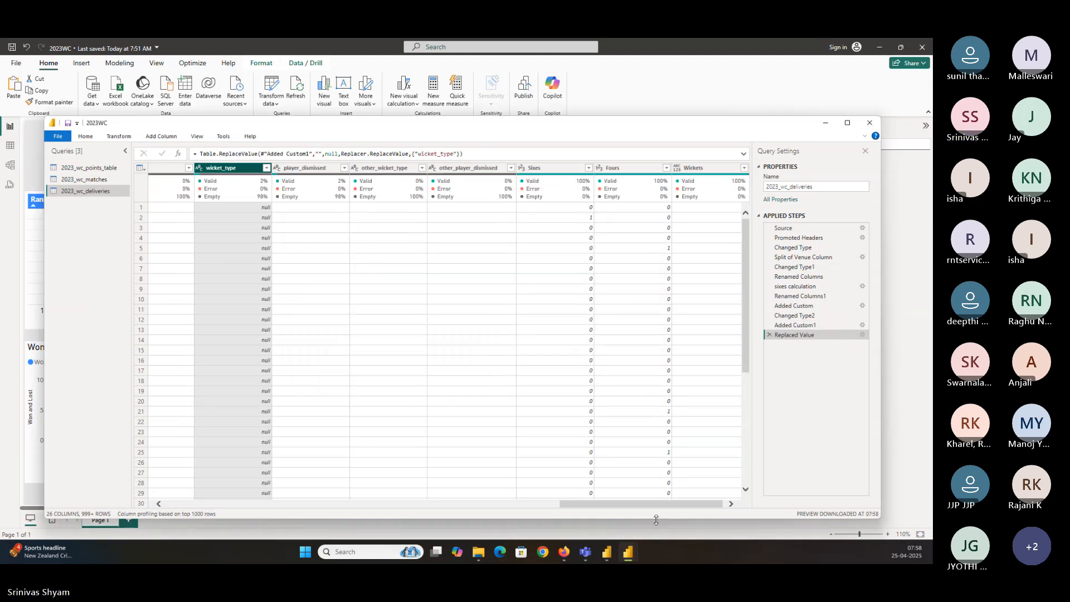
# Move the Replaced Value step above the Added Custom1 step
pyautogui.moveTo(660, 504); pyautogui.dragTo(672, 503)
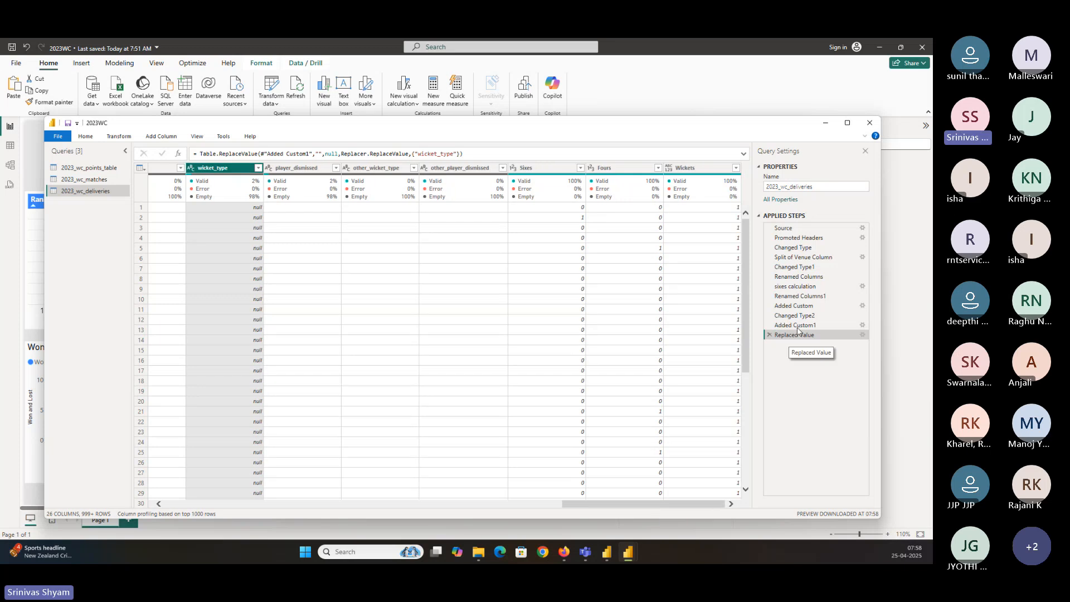
pyautogui.click(797, 327)
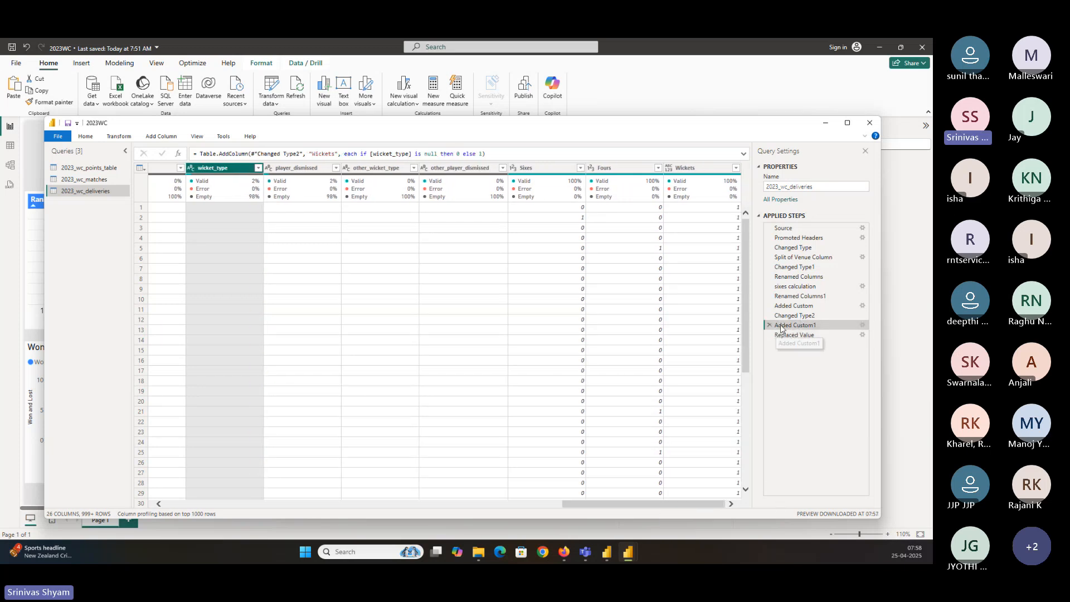
pyautogui.moveTo(795, 338); pyautogui.dragTo(790, 322)
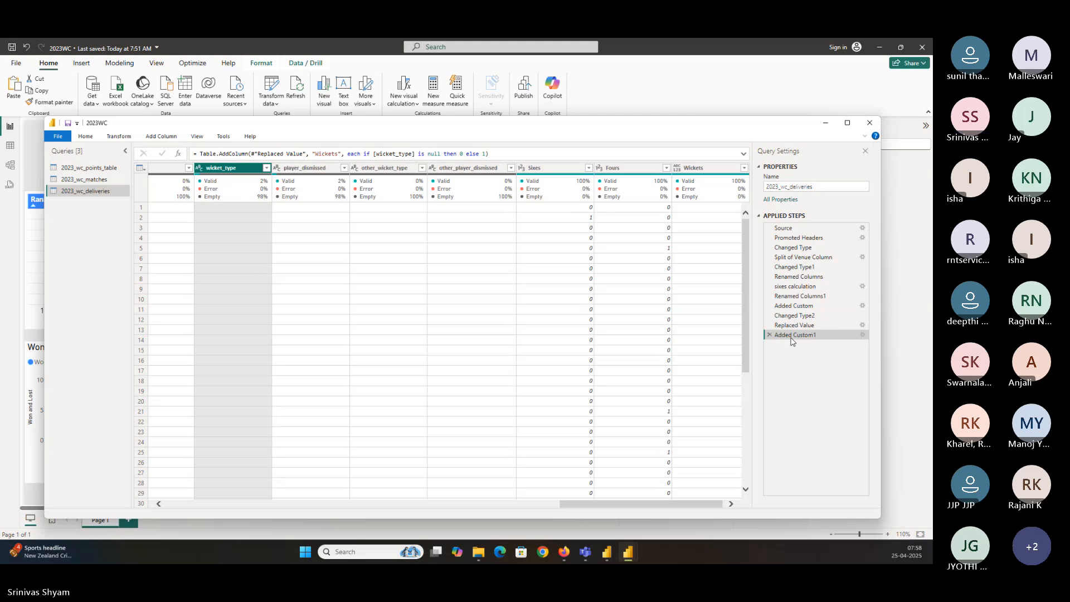
# Try filtering wicket_type to bowled only again, then remove the Filtered Rows step
pyautogui.moveTo(645, 504); pyautogui.dragTo(711, 507)
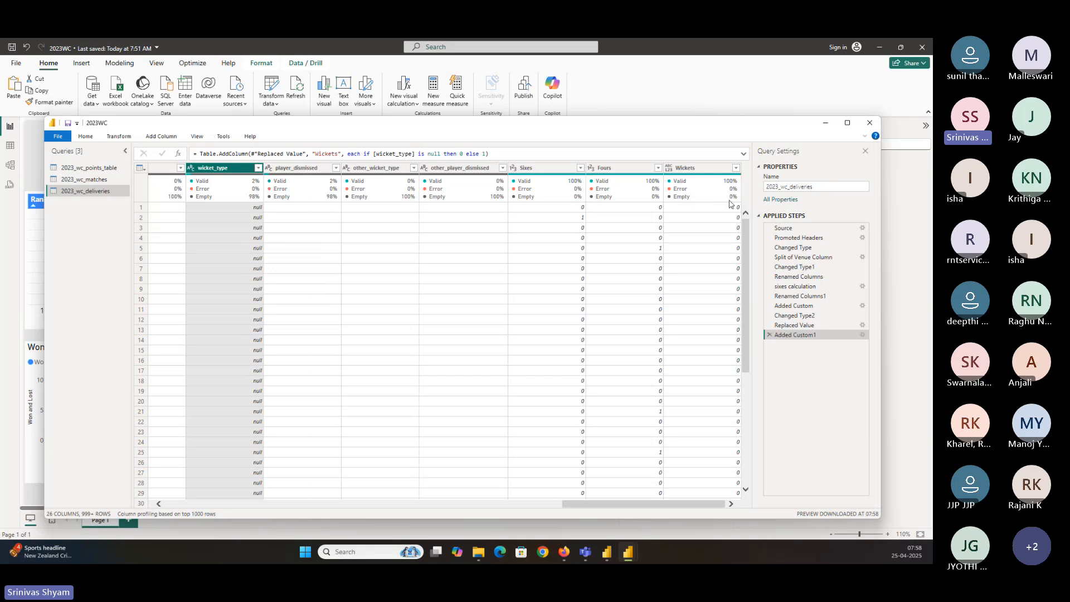
pyautogui.click(258, 167)
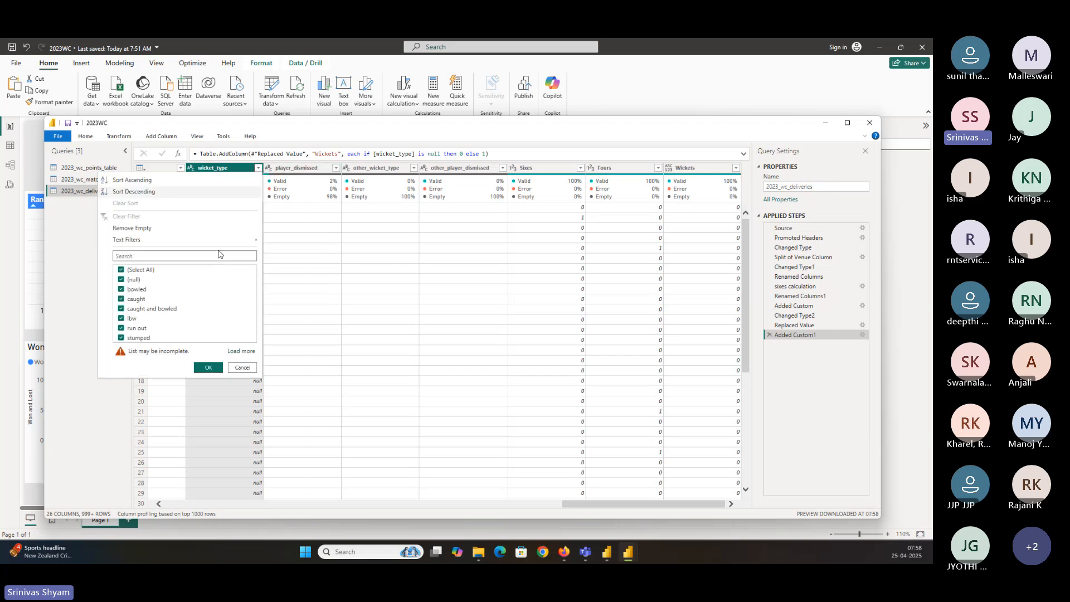
pyautogui.click(133, 270)
pyautogui.click(123, 289)
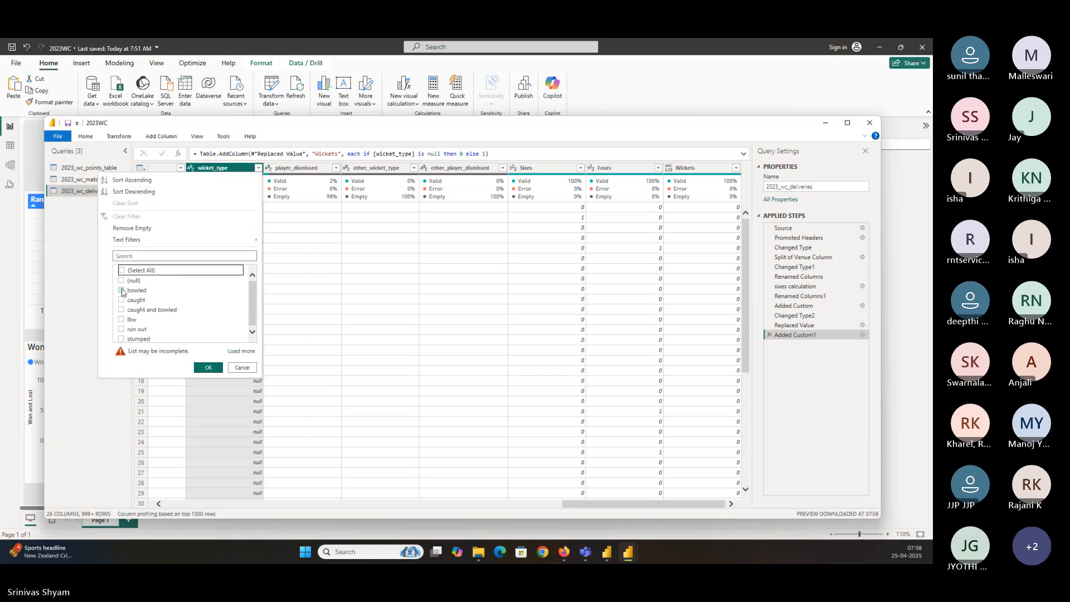
pyautogui.click(207, 368)
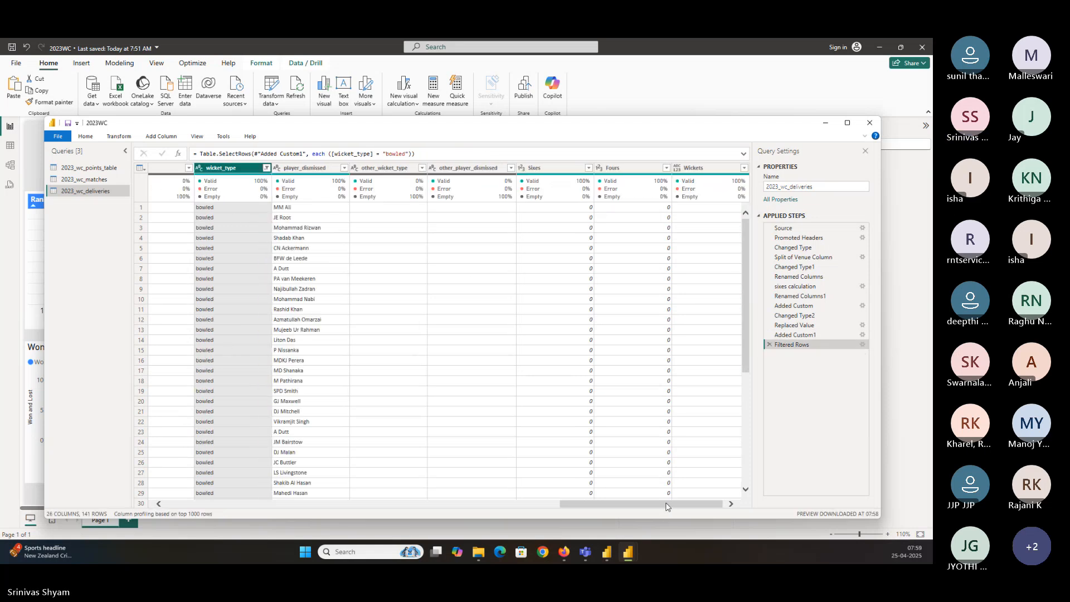
pyautogui.moveTo(292, 188)
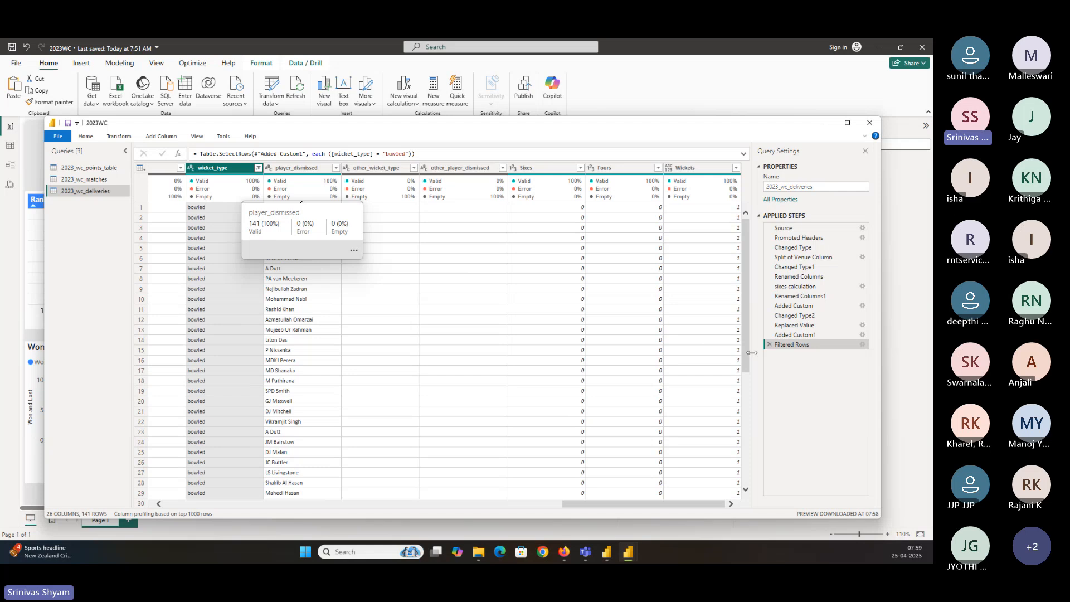
pyautogui.click(769, 344)
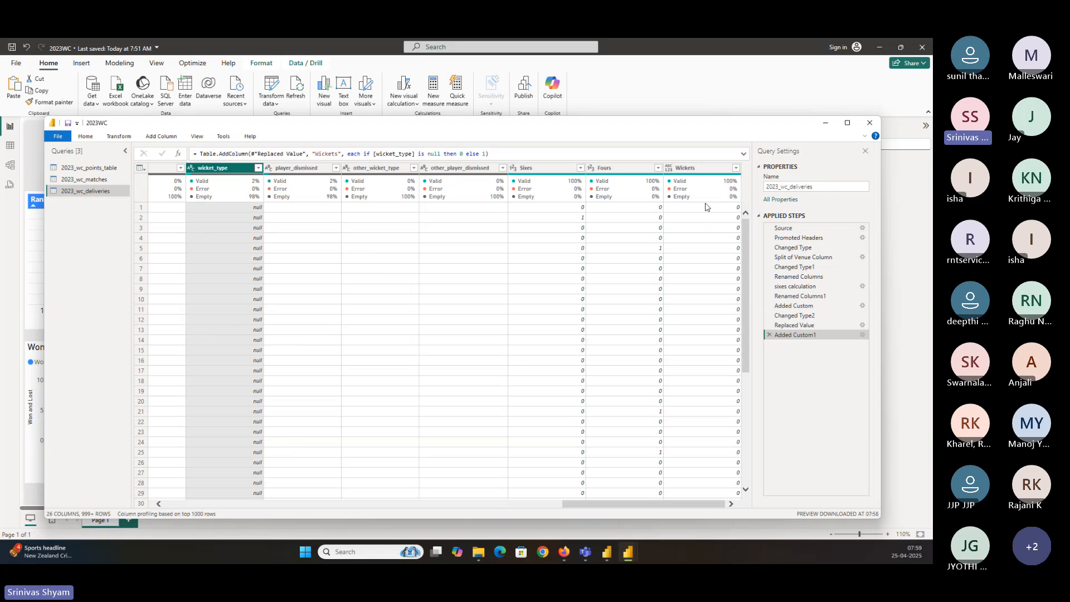
# Change the Wickets column's data type to whole number
pyautogui.click(672, 168)
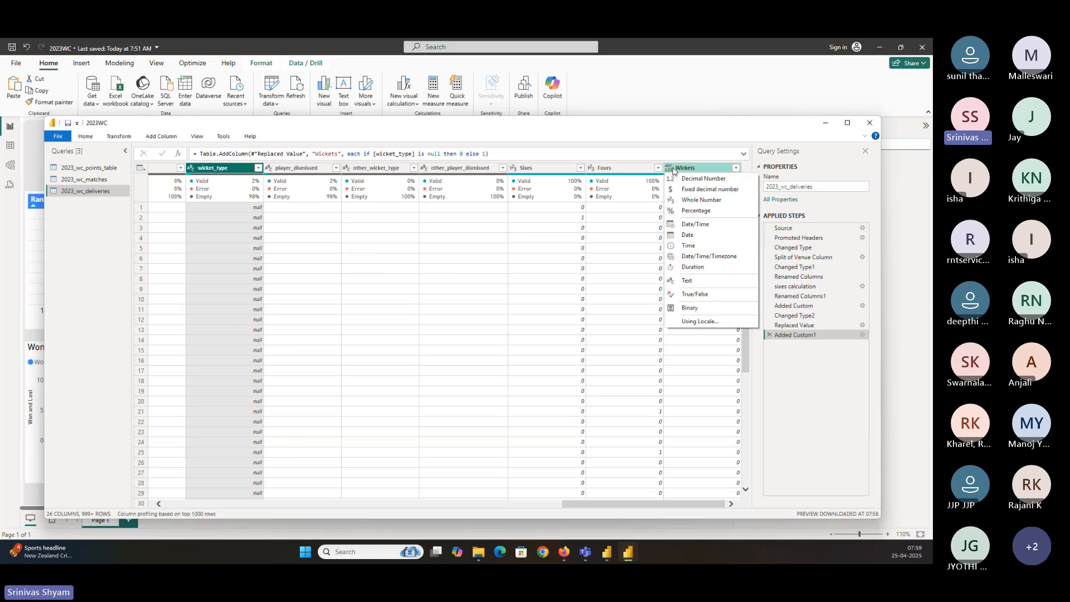
pyautogui.rightClick(673, 168)
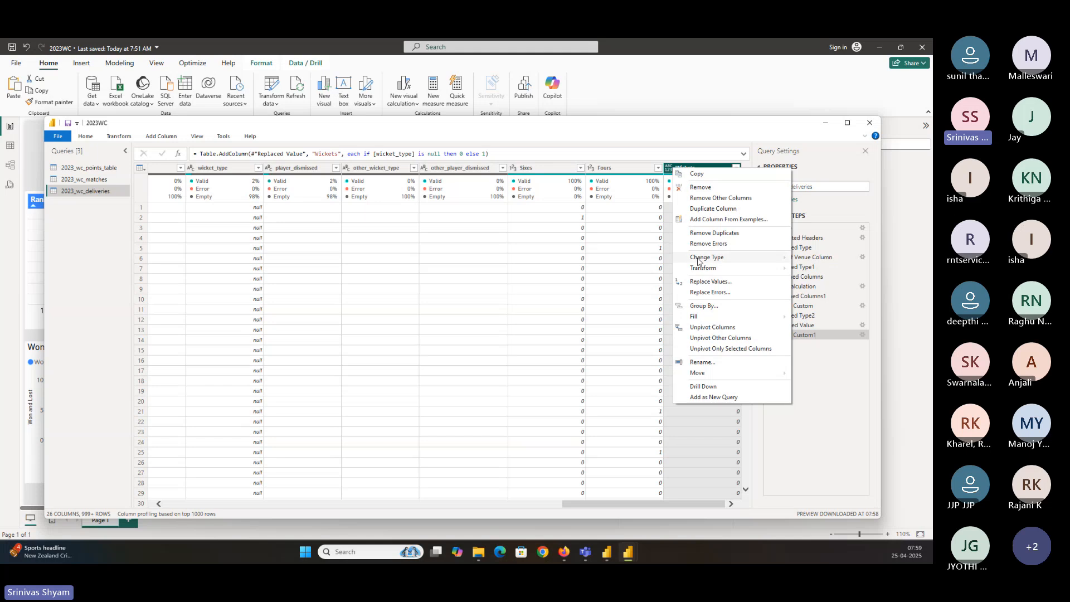
pyautogui.moveTo(706, 257)
pyautogui.click(839, 276)
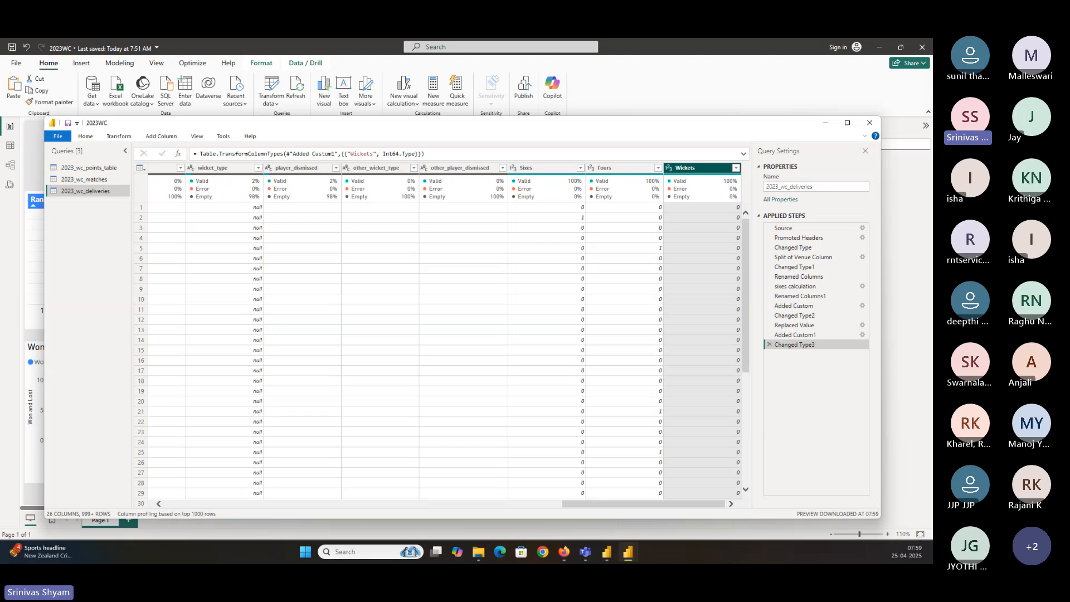
# Inspect the values listed in the player_dismissed column filter
pyautogui.click(334, 169)
pyautogui.click(336, 168)
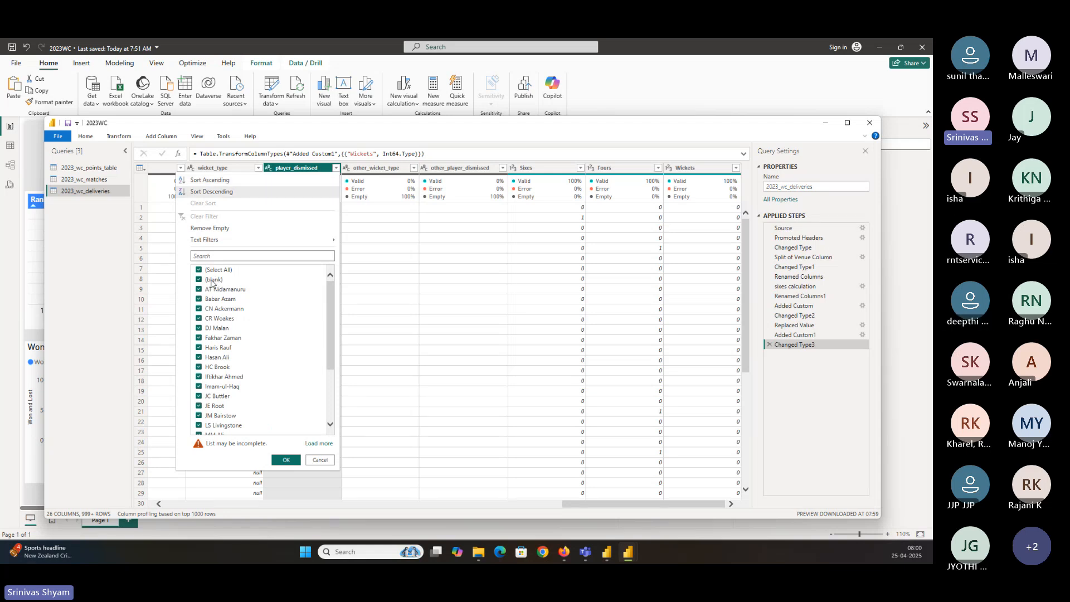
pyautogui.click(346, 401)
pyautogui.rightClick(233, 171)
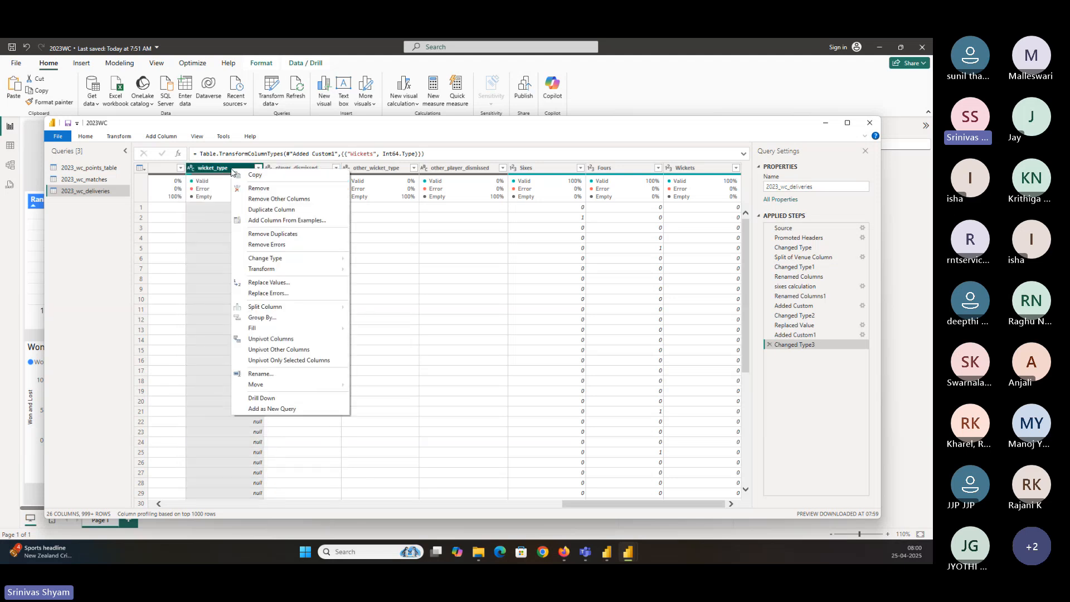
pyautogui.click(263, 285)
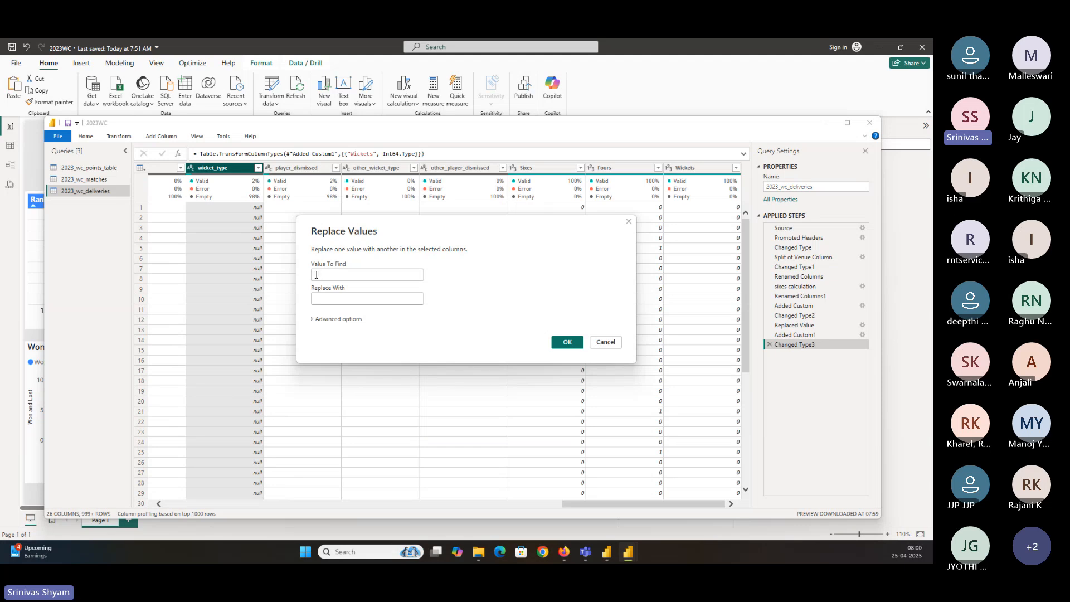
pyautogui.click(326, 298)
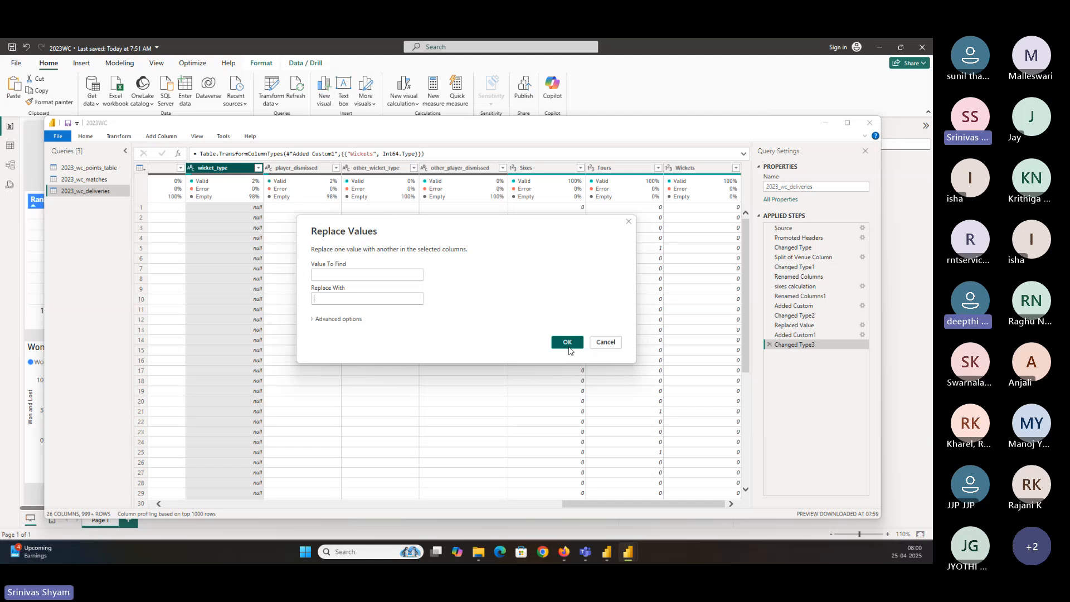
pyautogui.click(606, 342)
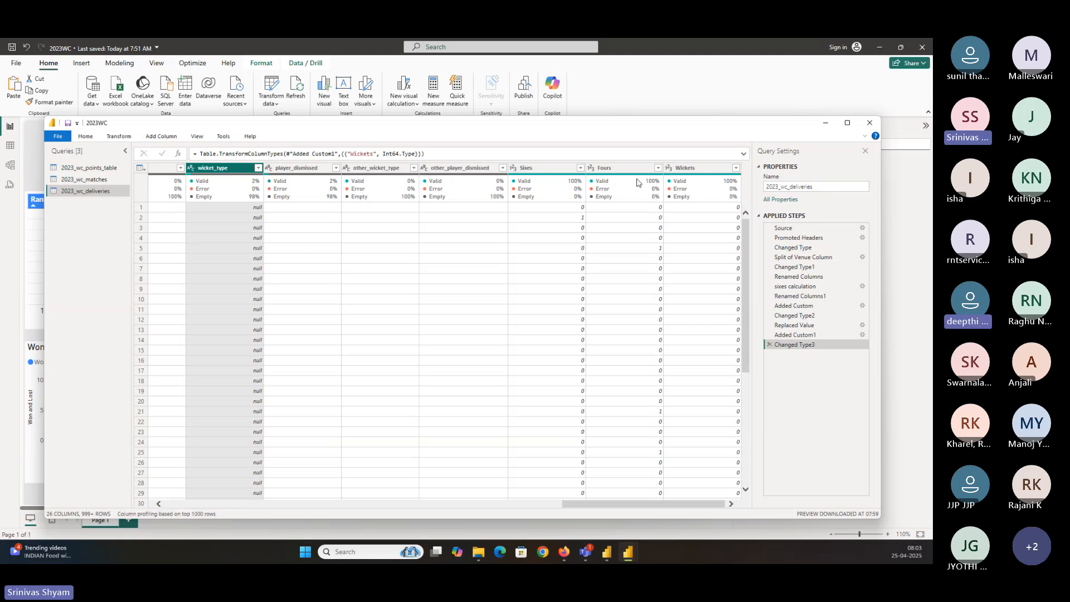
# Close the Power Query editor and apply the changes
pyautogui.click(700, 170)
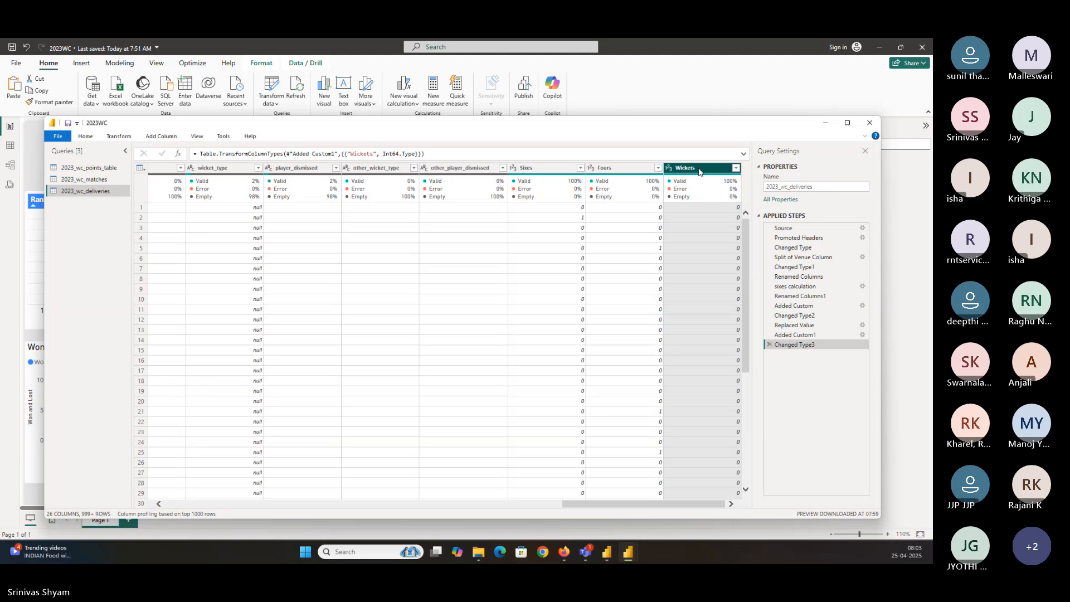
pyautogui.click(88, 136)
pyautogui.click(58, 161)
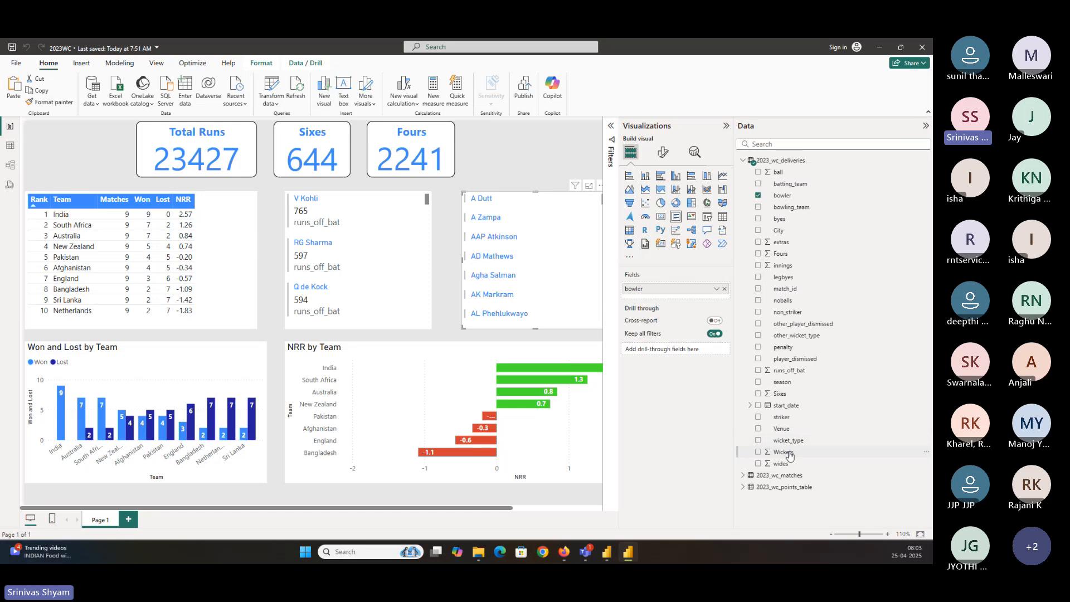
# Add the Wickets field to the bowler list and sort the list by Wickets in descending order
pyautogui.moveTo(786, 454); pyautogui.dragTo(674, 295)
pyautogui.click(600, 185)
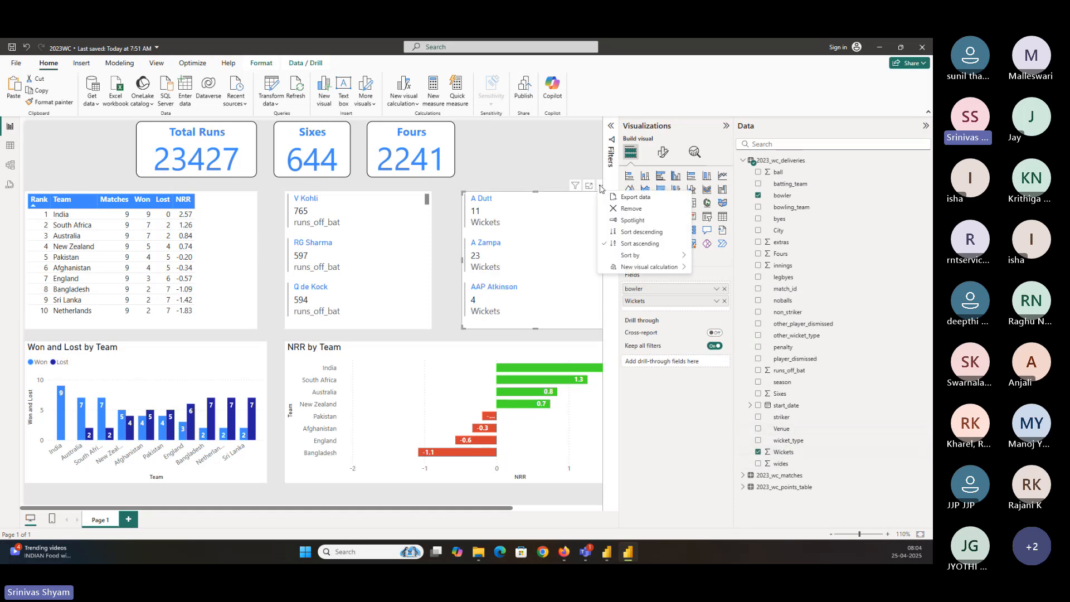
pyautogui.moveTo(643, 261)
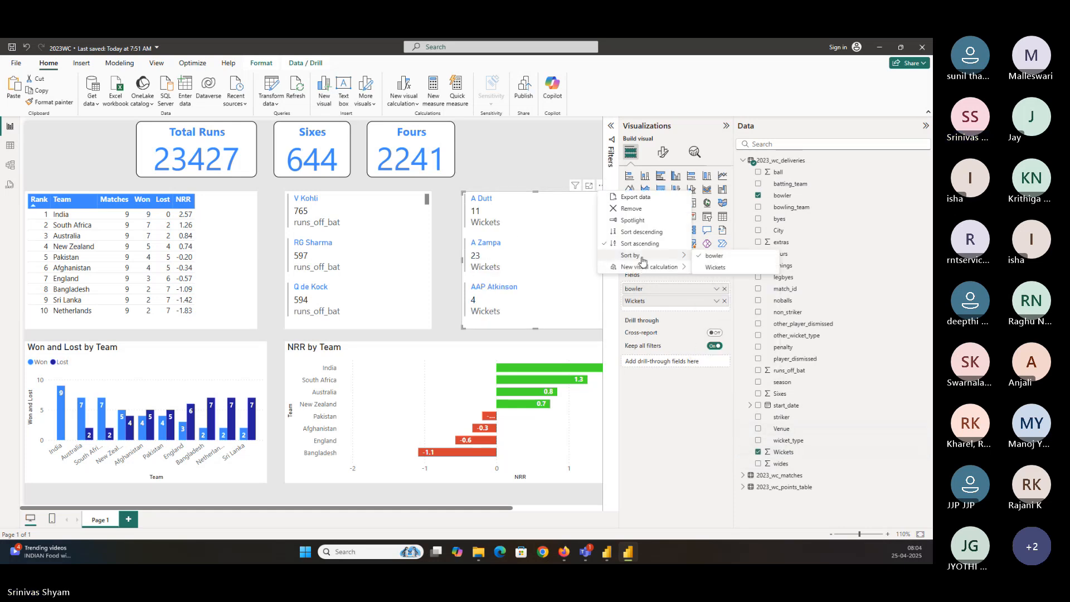
pyautogui.click(715, 267)
pyautogui.click(600, 186)
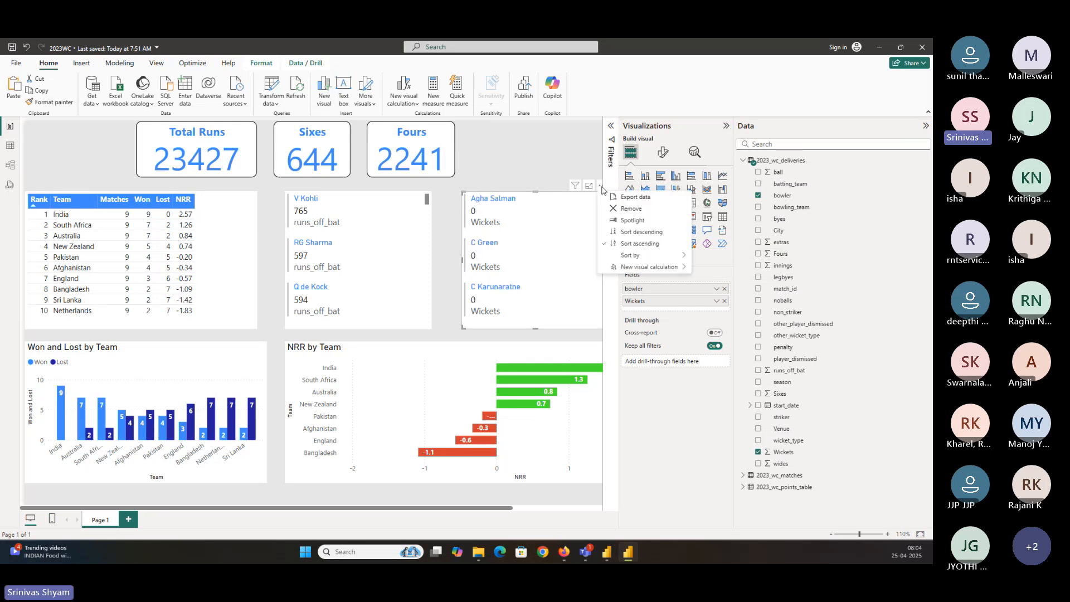
pyautogui.click(641, 231)
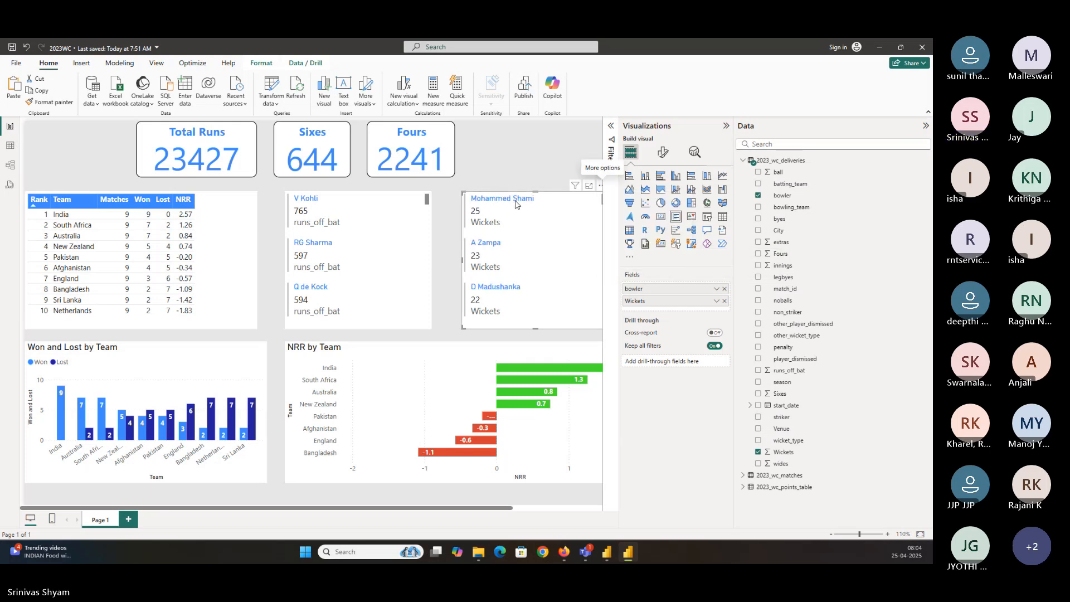
# Select Mohammed Shami in the bowler list to cross-filter the report, then clear the selection
pyautogui.click(517, 206)
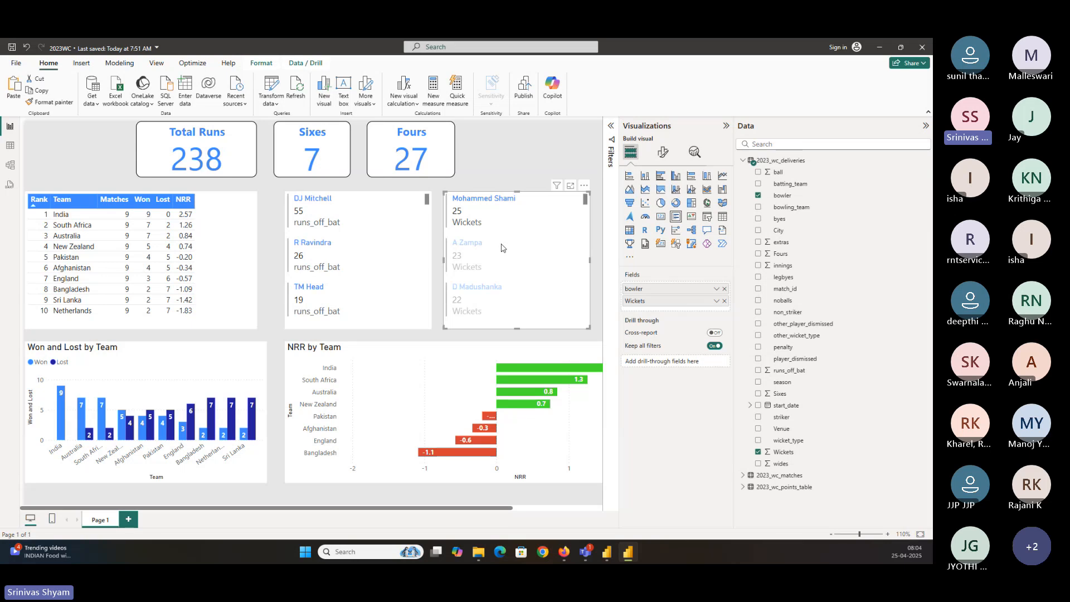
pyautogui.click(60, 137)
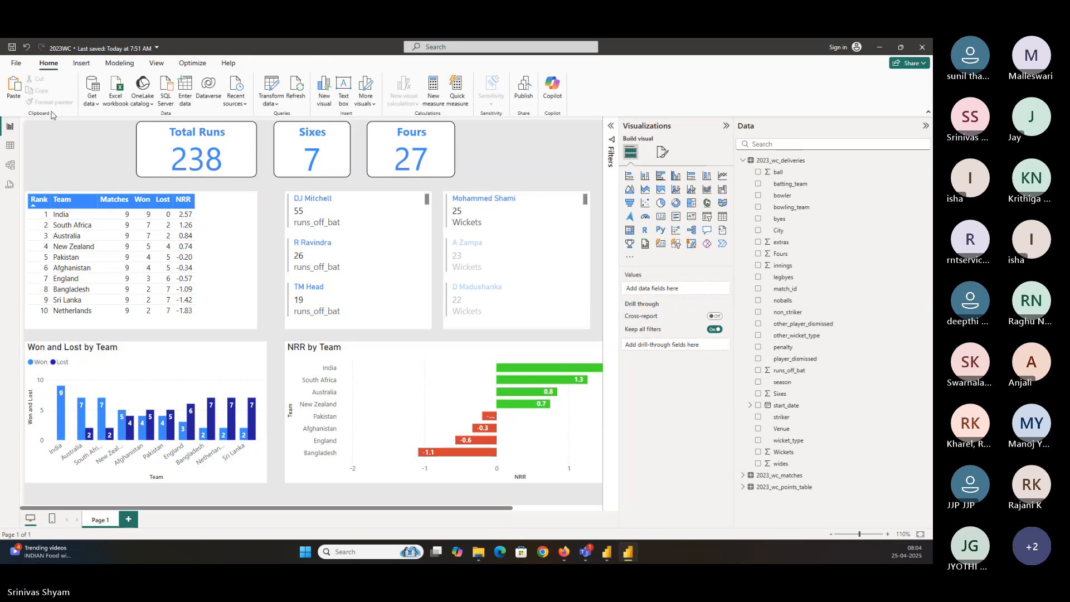
pyautogui.click(381, 209)
pyautogui.click(503, 216)
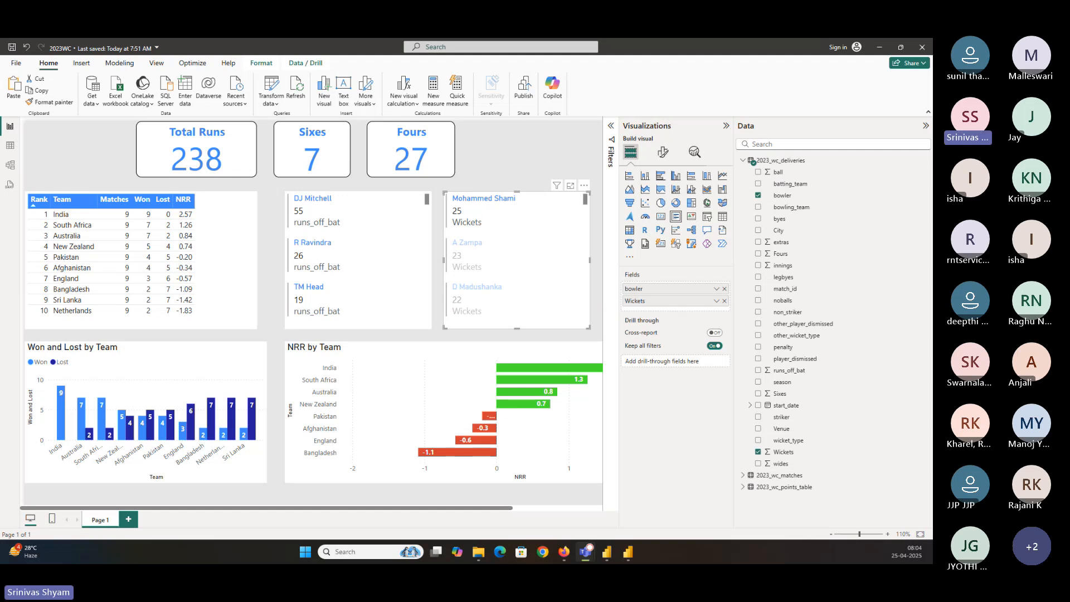
pyautogui.click(458, 212)
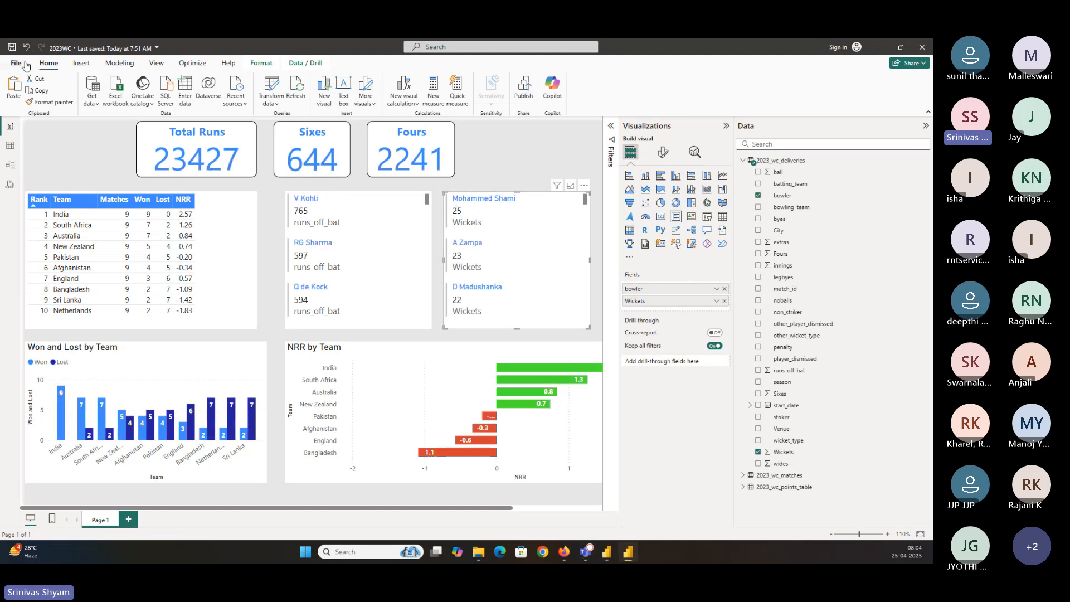
# Save the report
pyautogui.click(16, 45)
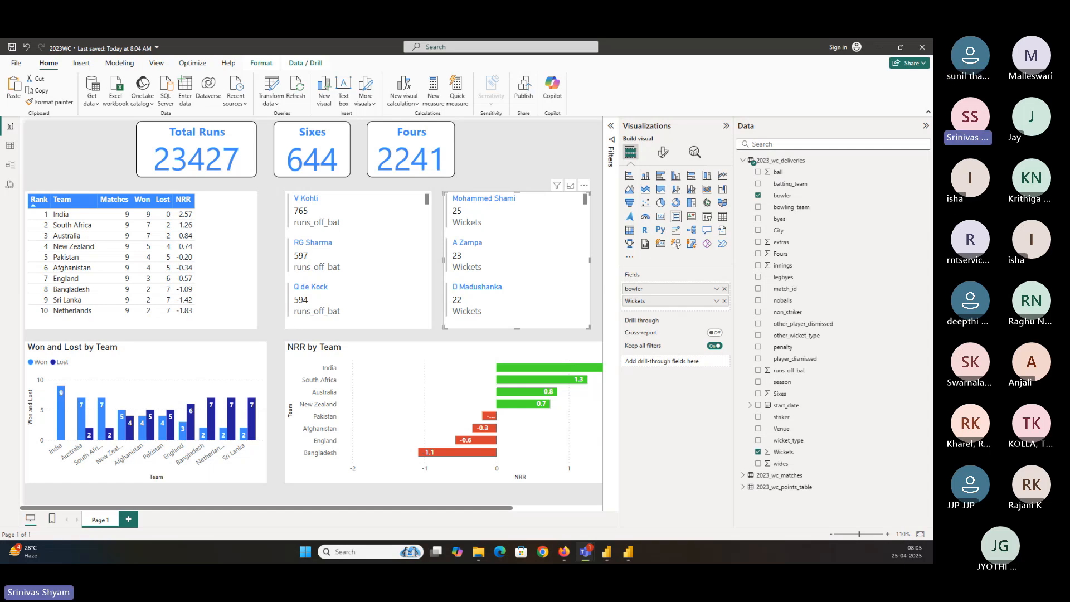
# Open File Explorer and browse the contents of the PBI_Tutorial folder, then minimise it
pyautogui.click(475, 557)
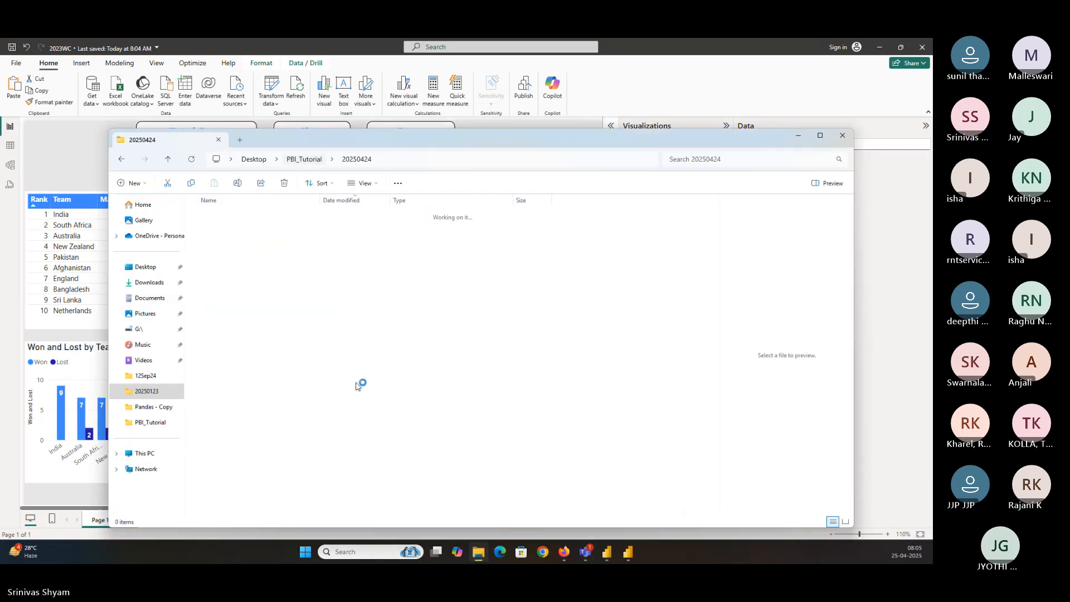
pyautogui.scroll(-1, 323, 456)
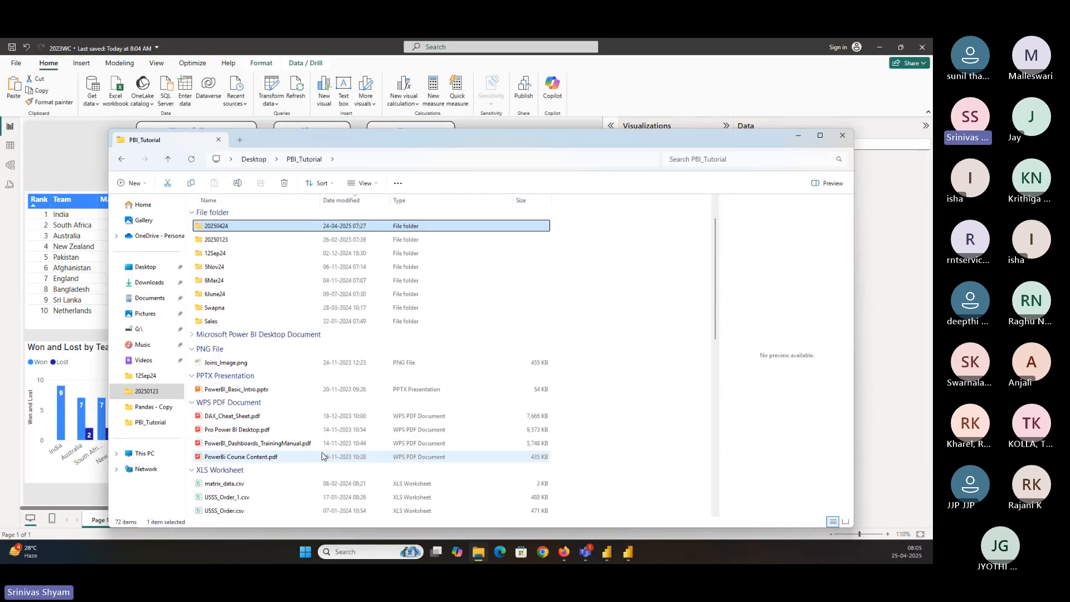
pyautogui.scroll(-2, 279, 390)
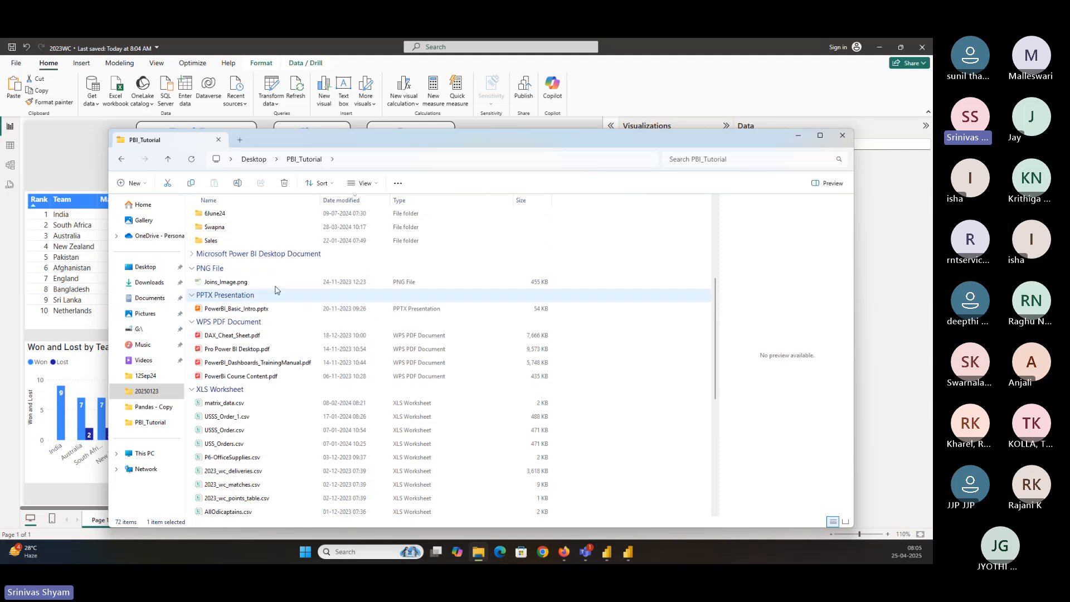
pyautogui.scroll(1, 257, 239)
pyautogui.scroll(-1, 254, 241)
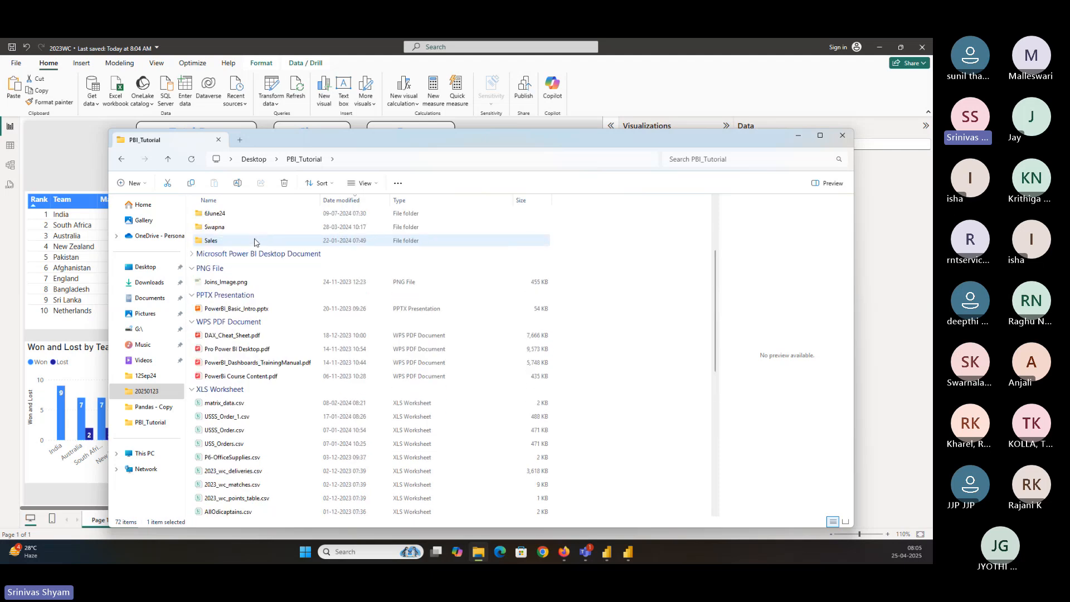
pyautogui.scroll(3, 251, 256)
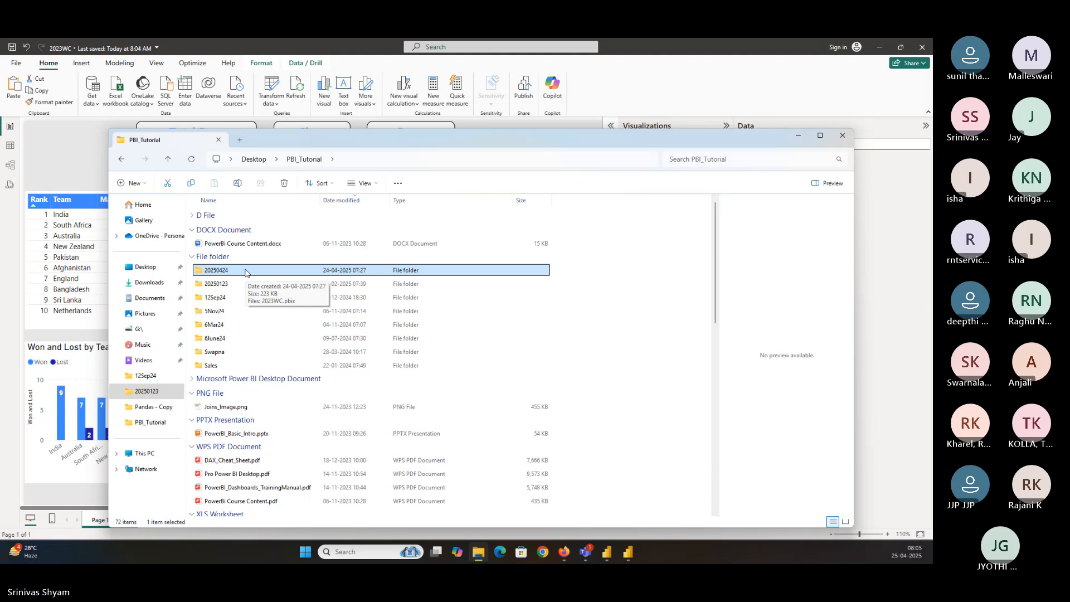
pyautogui.click(797, 135)
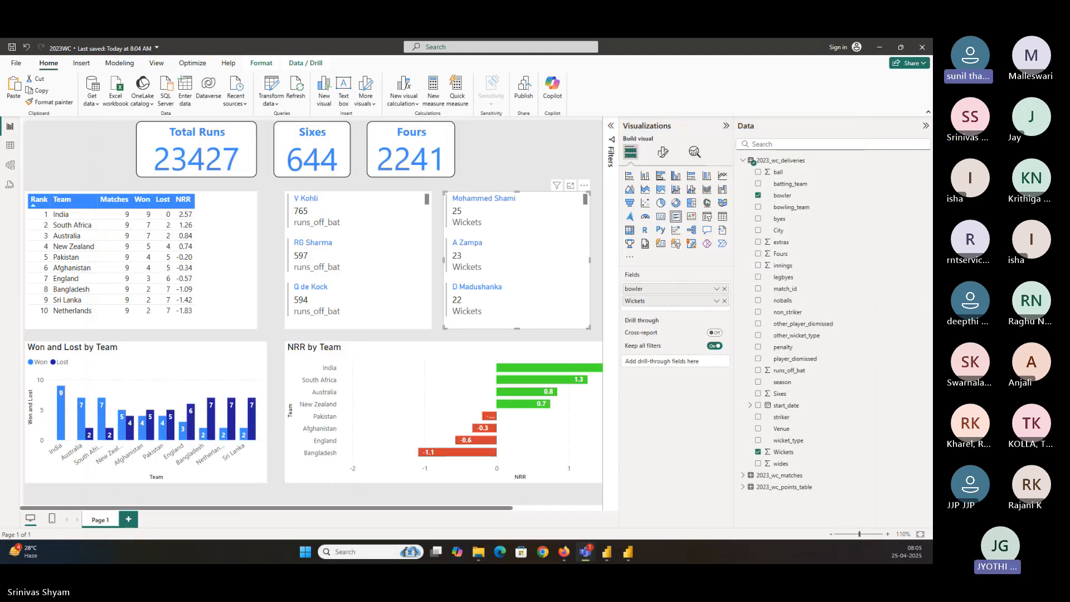